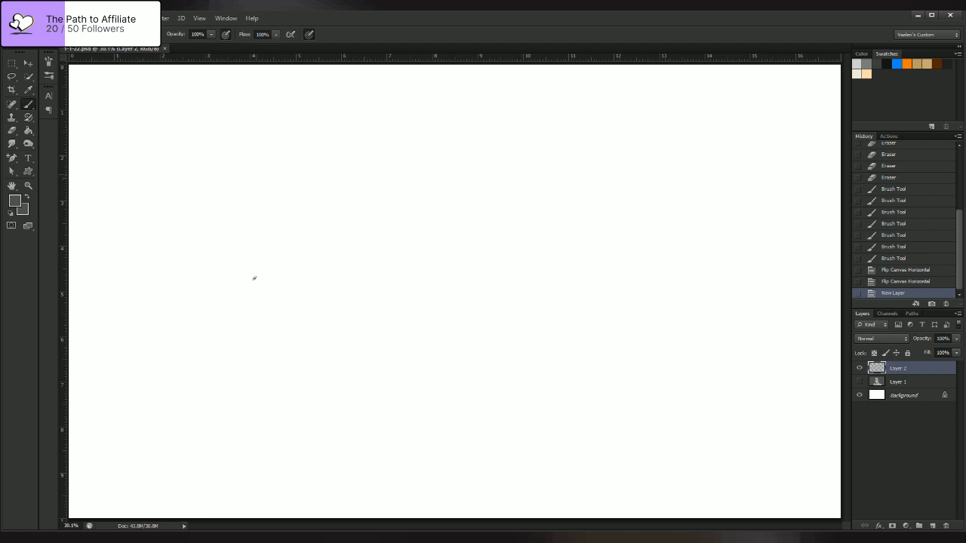
- Lightly sketch overlapping construction ovals for the character's head on Layer 2, in the upper-left area of the canvas
left_click(273, 257)
left_click_drag(294, 240, 206, 187)
mouse_move(280, 268)
left_mouse_down()
mouse_move(269, 188)
mouse_move(229, 283)
mouse_move(269, 284)
left_mouse_up()
mouse_move(265, 194)
left_mouse_down()
mouse_move(276, 252)
mouse_move(228, 267)
mouse_move(257, 270)
mouse_move(243, 270)
left_mouse_up()
left_click_drag(276, 240, 245, 271)
left_click_drag(197, 219, 269, 191)
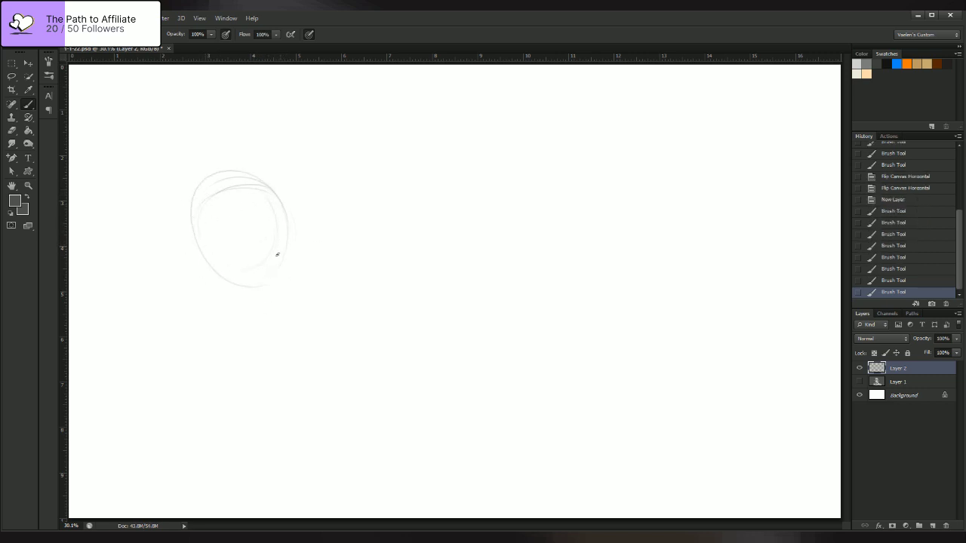
left_click_drag(278, 255, 198, 224)
- Add slanted guidelines for the face and jaw and a narrow ellipse for the side of the head
left_click_drag(281, 238, 266, 312)
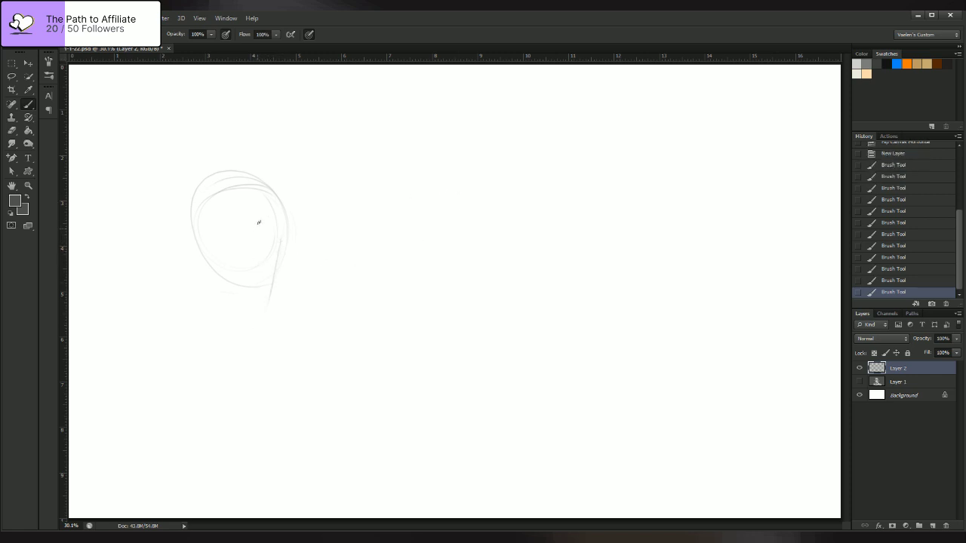
mouse_move(258, 222)
left_mouse_down()
mouse_move(267, 225)
mouse_move(247, 325)
left_mouse_up()
left_click_drag(261, 243, 240, 339)
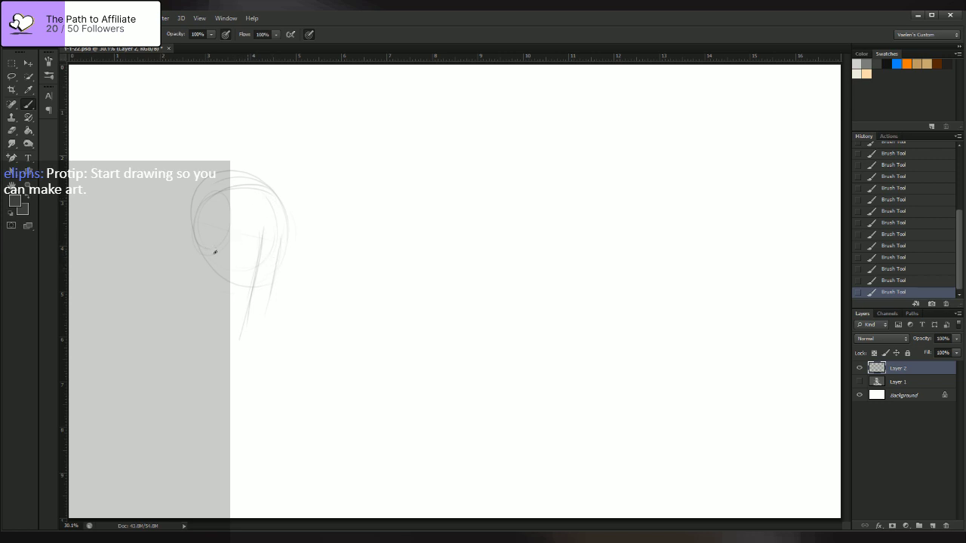
mouse_move(205, 258)
left_mouse_down()
mouse_move(231, 189)
mouse_move(237, 232)
mouse_move(216, 270)
left_mouse_up()
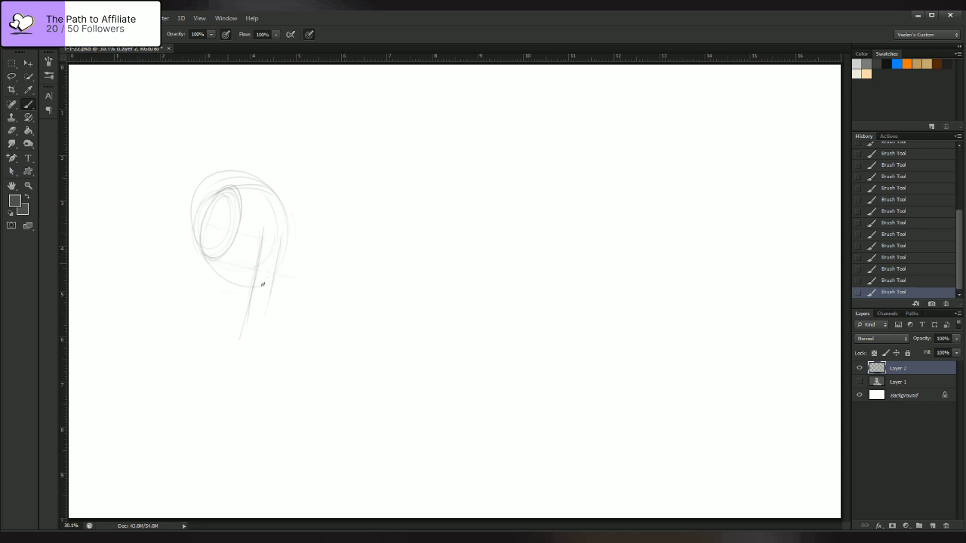
- Draw the darker jaw and chin line and continue the face's front edge up above the head
mouse_move(246, 300)
left_mouse_down()
mouse_move(281, 241)
mouse_move(253, 298)
mouse_move(271, 276)
left_mouse_up()
mouse_move(215, 255)
left_mouse_down()
mouse_move(240, 296)
mouse_move(225, 281)
mouse_move(271, 275)
mouse_move(255, 299)
mouse_move(268, 282)
mouse_move(258, 295)
mouse_move(245, 282)
mouse_move(249, 296)
mouse_move(239, 297)
mouse_move(254, 299)
mouse_move(234, 297)
mouse_move(215, 274)
mouse_move(216, 249)
left_mouse_up()
mouse_move(280, 225)
left_mouse_down()
mouse_move(274, 268)
mouse_move(282, 197)
mouse_move(280, 238)
left_mouse_up()
mouse_move(285, 202)
left_mouse_down()
mouse_move(280, 234)
mouse_move(288, 138)
left_mouse_up()
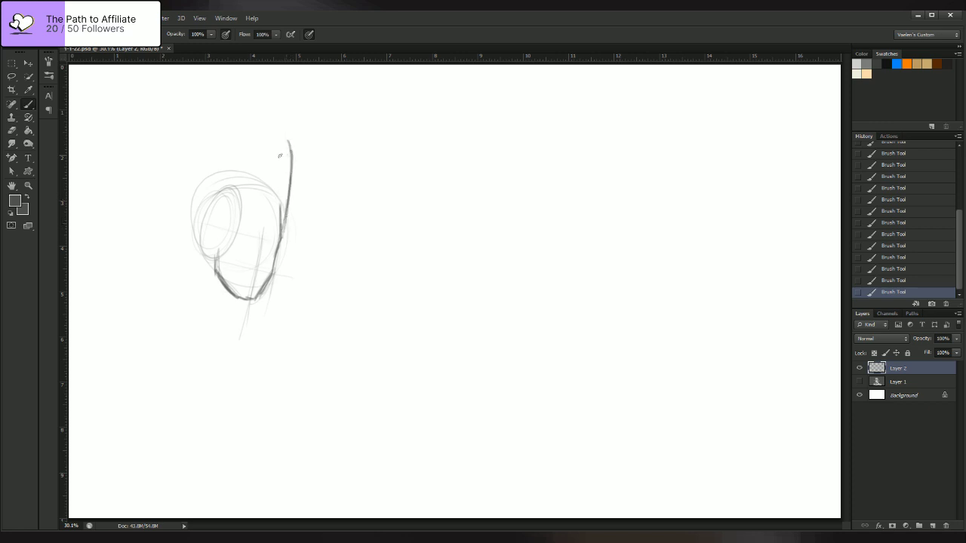
- Sketch the tall, pointed hair spikes above the forehead and darken their edges
mouse_move(251, 166)
left_mouse_down()
mouse_move(282, 134)
mouse_move(277, 156)
mouse_move(287, 133)
mouse_move(279, 158)
mouse_move(281, 124)
mouse_move(241, 195)
left_mouse_up()
mouse_move(258, 136)
left_mouse_down()
mouse_move(242, 186)
mouse_move(229, 180)
mouse_move(205, 219)
left_mouse_up()
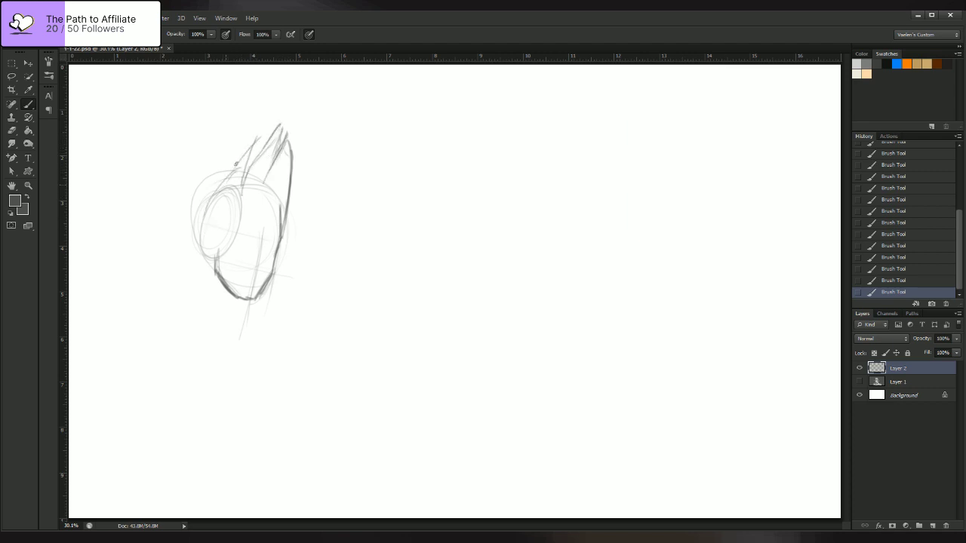
mouse_move(236, 164)
left_mouse_down()
mouse_move(237, 194)
mouse_move(234, 165)
mouse_move(234, 187)
mouse_move(282, 116)
mouse_move(264, 180)
mouse_move(290, 153)
mouse_move(277, 242)
left_mouse_up()
left_click_drag(288, 181, 282, 225)
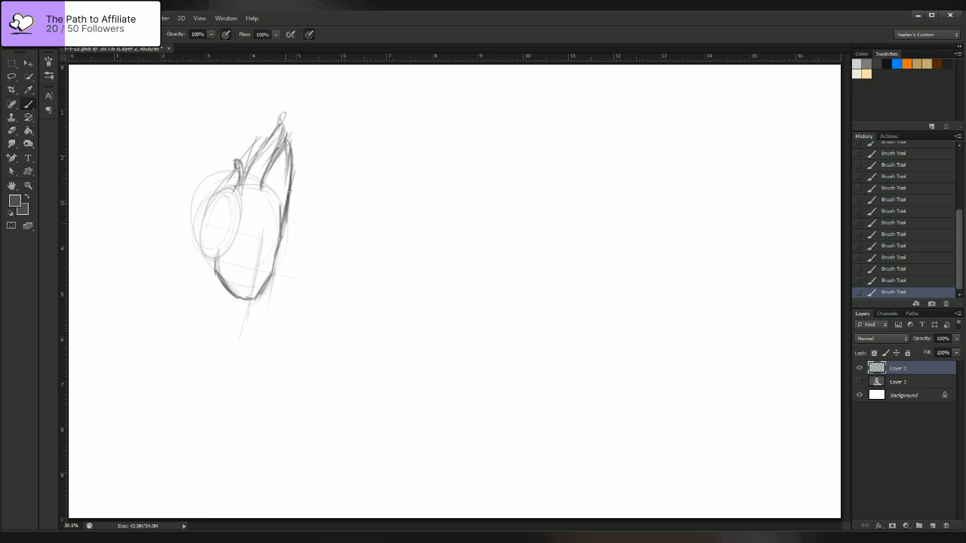
left_click_drag(296, 162, 285, 212)
left_click_drag(292, 143, 287, 191)
mouse_move(293, 150)
left_mouse_down()
mouse_move(283, 173)
mouse_move(286, 136)
mouse_move(257, 182)
mouse_move(285, 142)
mouse_move(264, 193)
mouse_move(281, 117)
mouse_move(237, 189)
left_mouse_up()
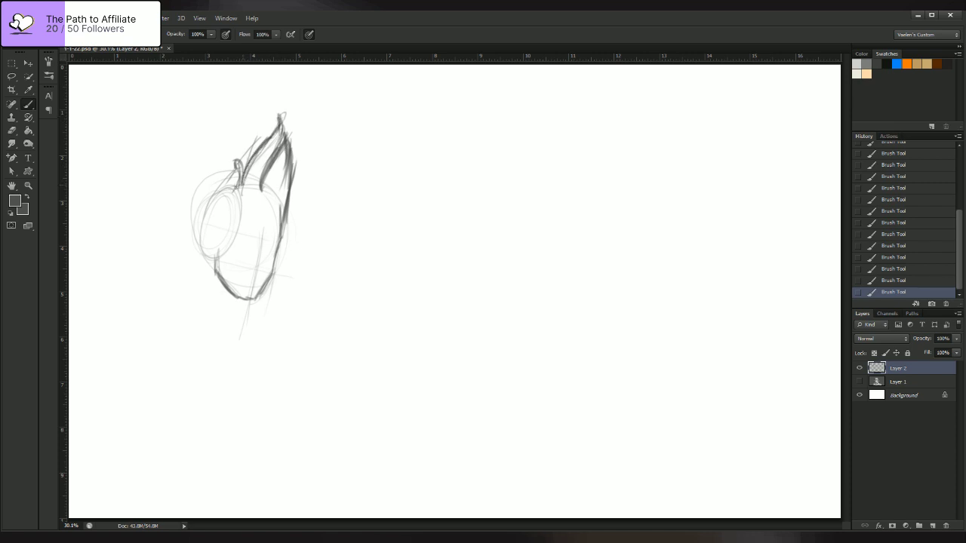
- Outline the back of the head below the hair and draw a bold, pointed eye on the face
mouse_move(255, 151)
left_mouse_down()
mouse_move(239, 185)
mouse_move(232, 168)
mouse_move(211, 197)
mouse_move(199, 236)
left_mouse_up()
mouse_move(209, 201)
left_mouse_down()
mouse_move(199, 252)
mouse_move(209, 203)
left_mouse_up()
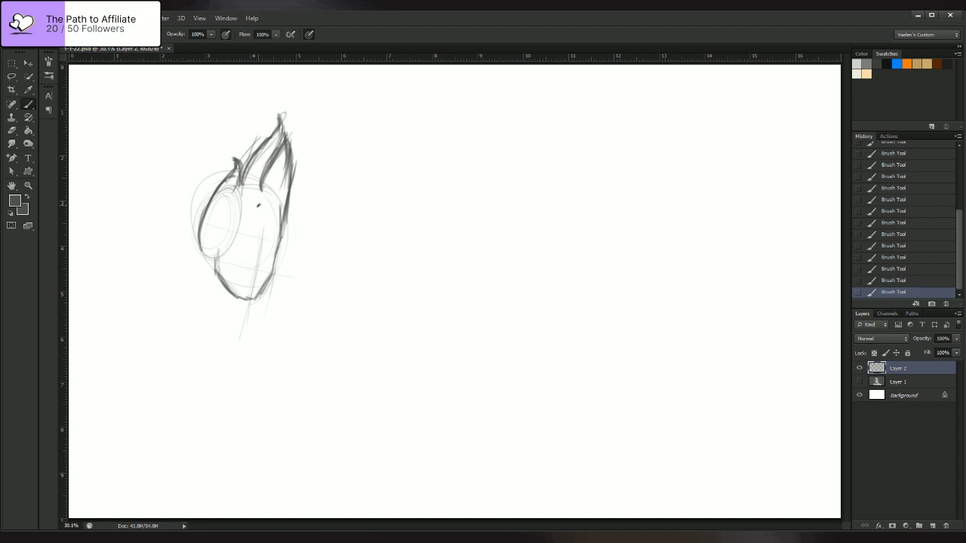
mouse_move(249, 252)
left_mouse_down()
mouse_move(267, 228)
mouse_move(250, 248)
mouse_move(266, 229)
mouse_move(259, 274)
left_mouse_up()
mouse_move(265, 233)
left_mouse_down()
mouse_move(250, 285)
mouse_move(267, 226)
mouse_move(258, 271)
mouse_move(267, 230)
mouse_move(264, 254)
mouse_move(260, 226)
mouse_move(248, 253)
mouse_move(264, 225)
mouse_move(262, 267)
mouse_move(263, 227)
mouse_move(250, 241)
mouse_move(266, 225)
mouse_move(250, 257)
mouse_move(261, 262)
mouse_move(259, 231)
mouse_move(251, 245)
mouse_move(261, 224)
mouse_move(250, 246)
left_mouse_up()
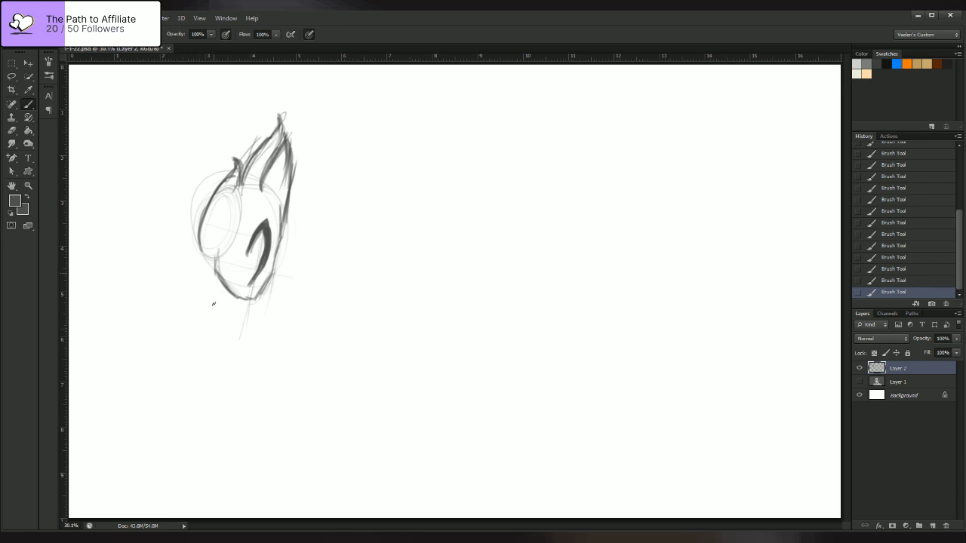
- Sketch the neck lines, a rounded far-side shoulder and the sloping line from neck to chest
left_click_drag(212, 257, 219, 311)
mouse_move(215, 272)
left_mouse_down()
mouse_move(221, 313)
mouse_move(238, 312)
left_mouse_up()
left_click_drag(203, 251, 199, 302)
left_click_drag(155, 285, 191, 300)
left_click_drag(243, 324, 285, 420)
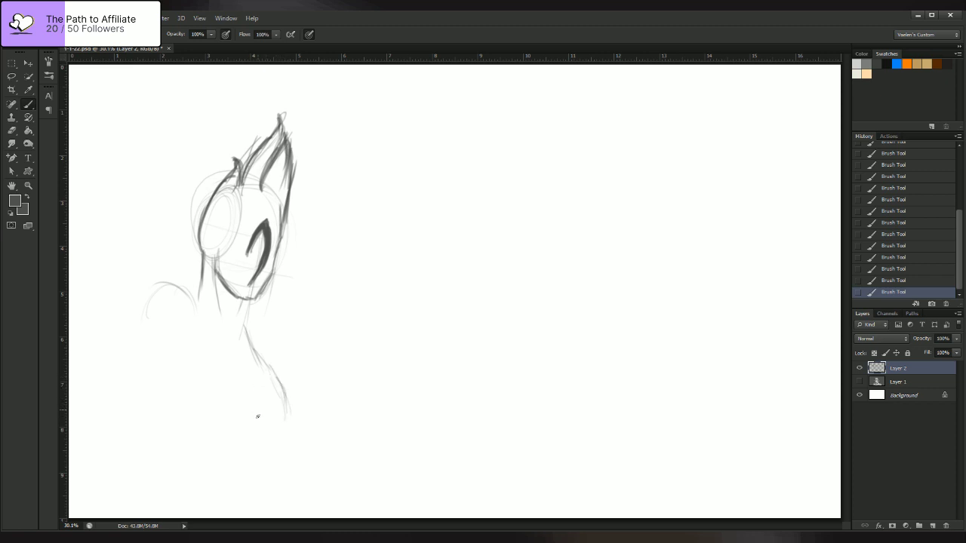
- Rough in a first version of the lower torso and the upper arm below the shoulder
left_click_drag(260, 383, 252, 439)
left_click_drag(261, 389, 247, 456)
left_click_drag(238, 463, 190, 378)
left_click_drag(178, 333, 164, 389)
left_click_drag(169, 355, 151, 385)
mouse_move(172, 332)
left_mouse_down()
mouse_move(154, 381)
mouse_move(146, 368)
left_mouse_up()
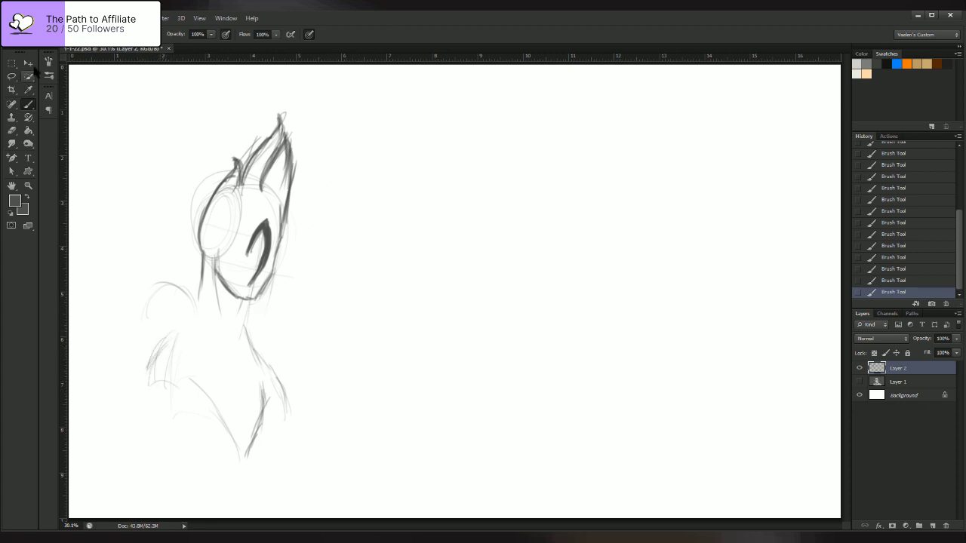
- Erase the rough lower torso and arm strokes below the shoulder
left_click(11, 130)
mouse_move(154, 379)
left_mouse_down()
mouse_move(150, 343)
mouse_move(147, 388)
mouse_move(175, 332)
mouse_move(170, 382)
left_mouse_up()
mouse_move(202, 368)
left_mouse_down()
mouse_move(279, 442)
mouse_move(274, 422)
left_mouse_up()
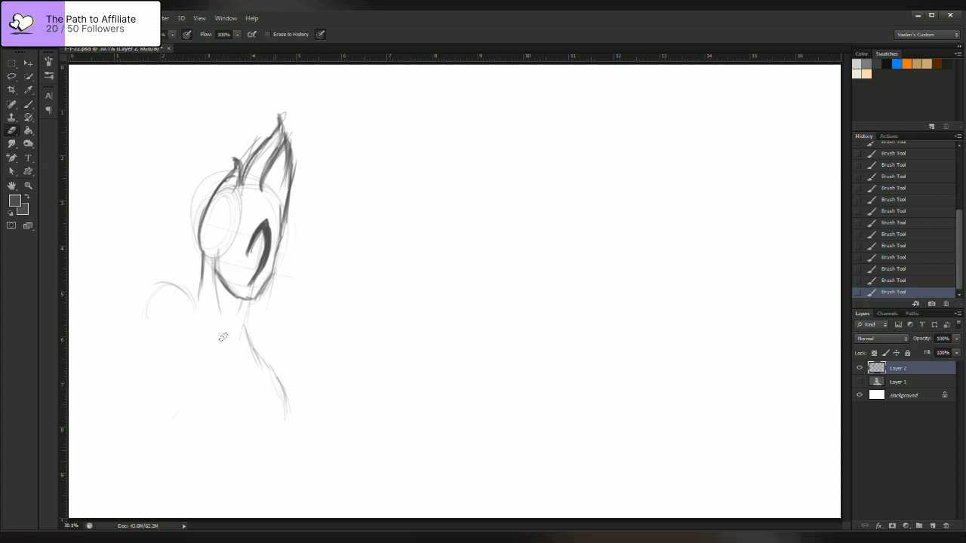
- Sketch a large slanted oval for the torso, with chest curves and an elongated shoulder oval beside it
left_click(28, 104)
left_click_drag(185, 456, 167, 391)
mouse_move(211, 360)
left_mouse_down()
mouse_move(186, 390)
mouse_move(265, 396)
mouse_move(261, 496)
left_mouse_up()
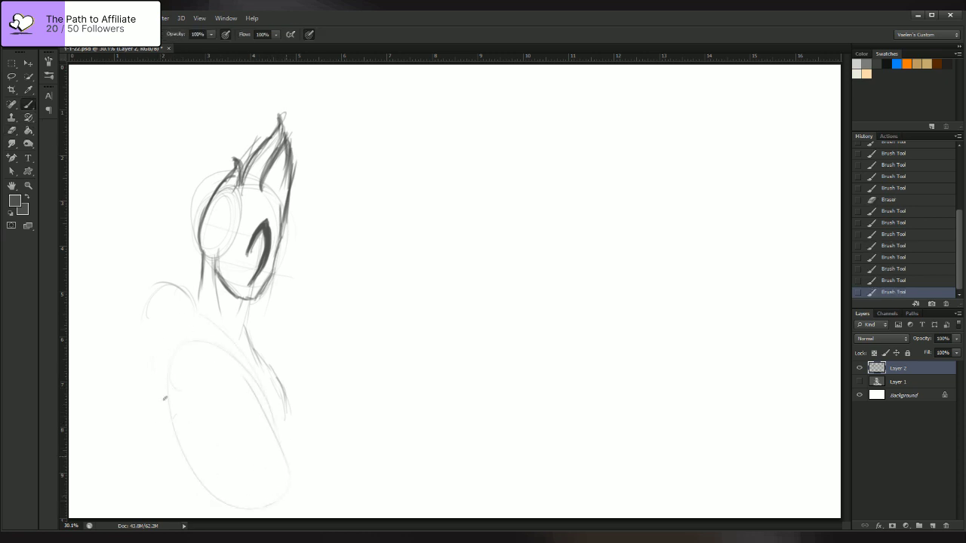
left_click_drag(239, 326, 268, 455)
mouse_move(181, 323)
left_mouse_down()
mouse_move(144, 343)
mouse_move(199, 472)
left_mouse_up()
- Sketch the lower torso with a curved waistline, a rounded hip form and the front edge of the abdomen
mouse_move(166, 408)
left_mouse_down()
mouse_move(177, 447)
mouse_move(211, 494)
mouse_move(212, 440)
left_mouse_up()
mouse_move(292, 470)
left_mouse_down()
mouse_move(243, 435)
mouse_move(214, 468)
left_mouse_up()
mouse_move(177, 434)
left_mouse_down()
mouse_move(222, 449)
mouse_move(244, 424)
mouse_move(280, 450)
left_mouse_up()
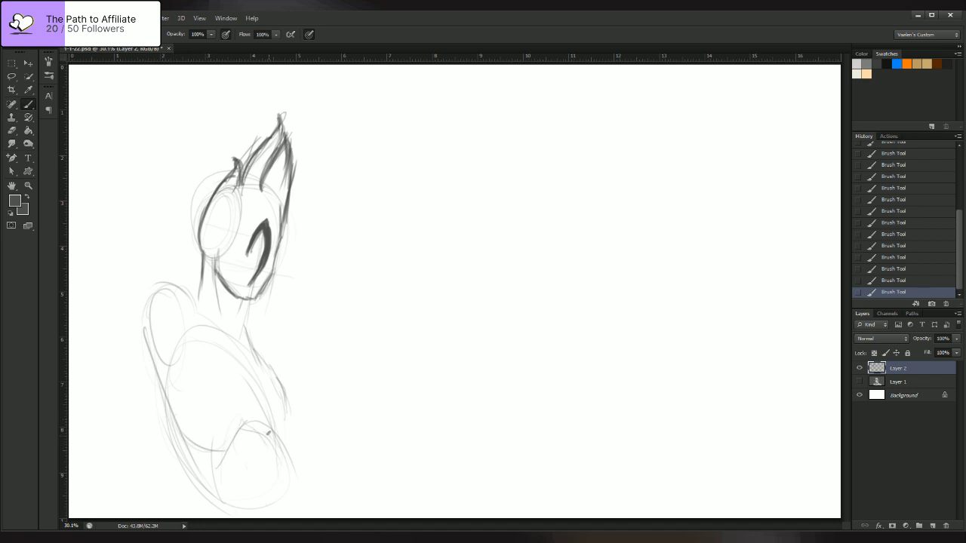
mouse_move(241, 420)
left_mouse_down()
mouse_move(277, 446)
mouse_move(182, 456)
left_mouse_up()
mouse_move(257, 374)
left_mouse_down()
mouse_move(293, 468)
mouse_move(269, 386)
mouse_move(273, 397)
left_mouse_up()
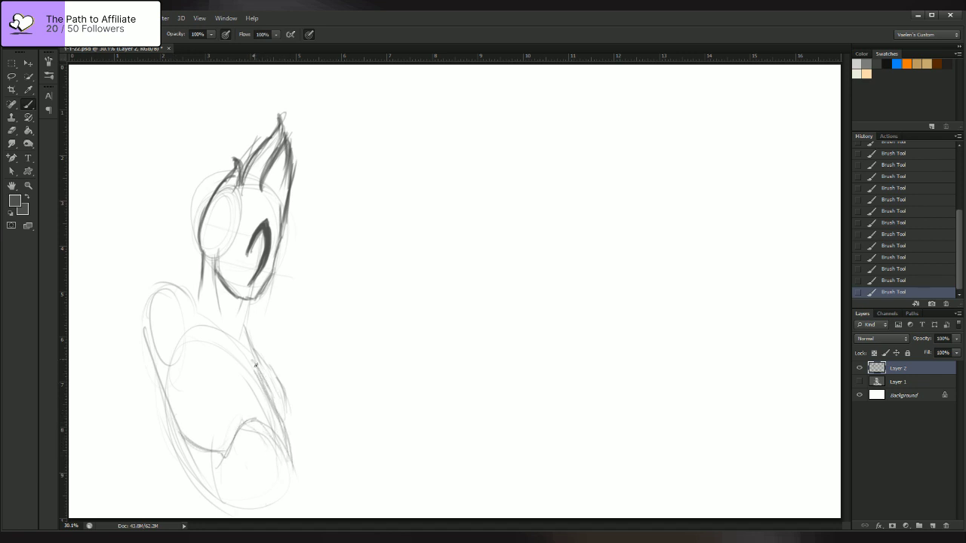
- Darken the chest's front edge and add contour lines across the upper torso
left_click_drag(253, 354, 281, 411)
mouse_move(183, 327)
left_mouse_down()
mouse_move(205, 373)
mouse_move(281, 416)
left_mouse_up()
left_click_drag(264, 373, 279, 415)
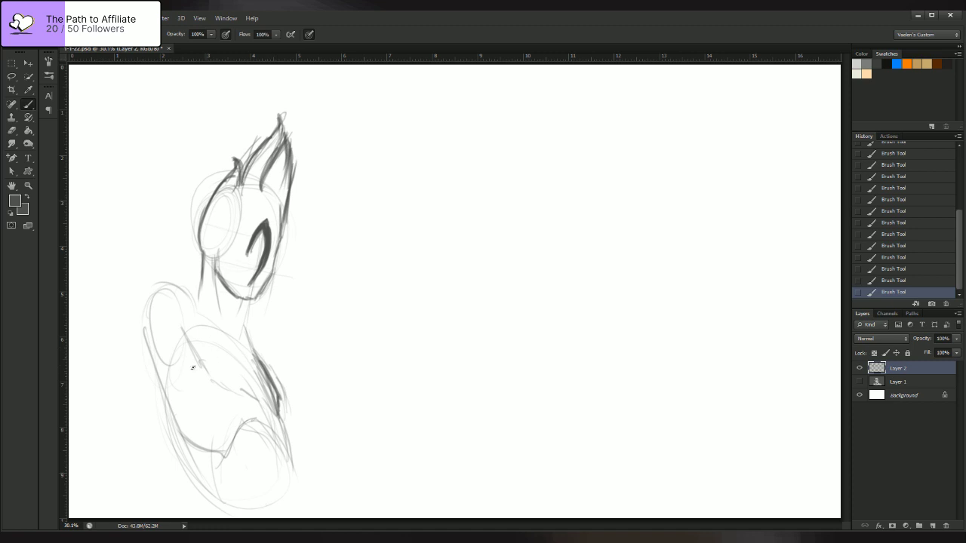
mouse_move(191, 349)
left_mouse_down()
mouse_move(213, 382)
mouse_move(202, 369)
left_mouse_up()
- Draw the V-shaped collar and front neck line, and extend the outer shoulder line down past the chest
left_click_drag(228, 338, 237, 349)
left_click_drag(212, 315, 230, 338)
left_click_drag(202, 306, 257, 358)
mouse_move(247, 312)
left_mouse_down()
mouse_move(245, 339)
mouse_move(246, 326)
mouse_move(328, 462)
left_mouse_up()
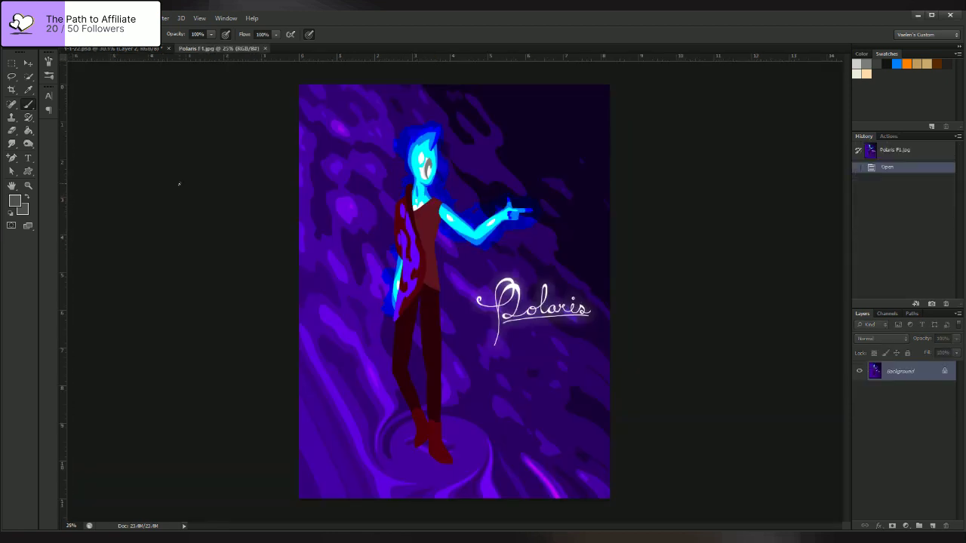
- Compare the Polaris reference painting with the sketch and return to the sketch document
left_click(131, 50)
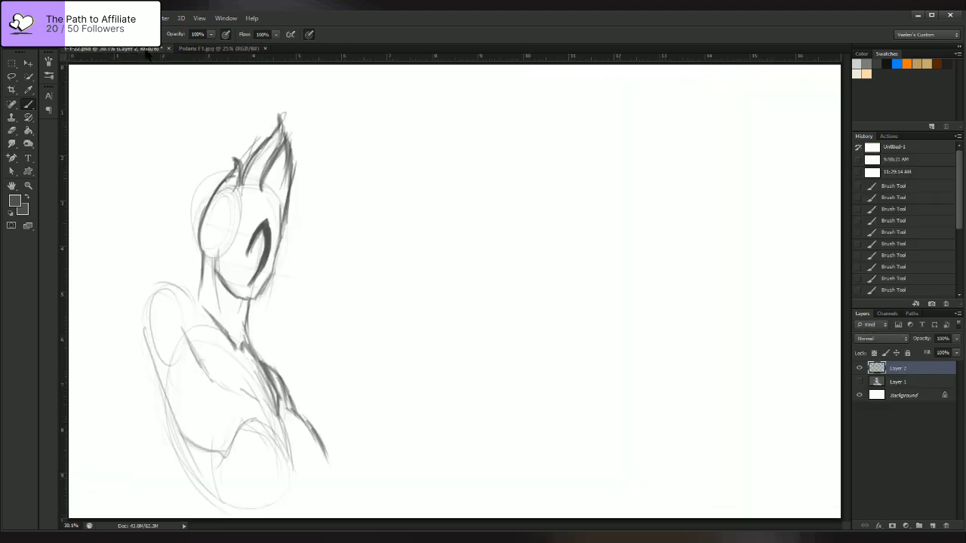
left_click(226, 49)
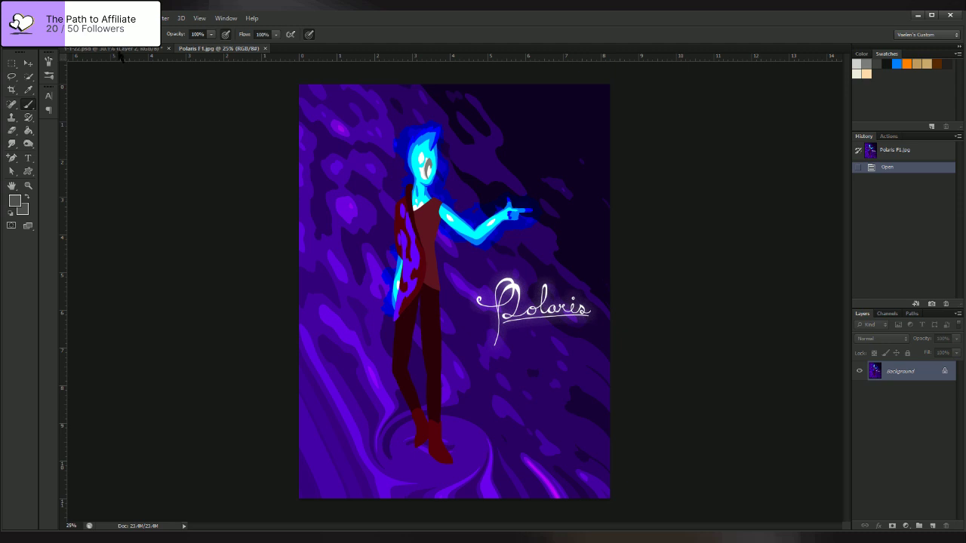
left_click(115, 49)
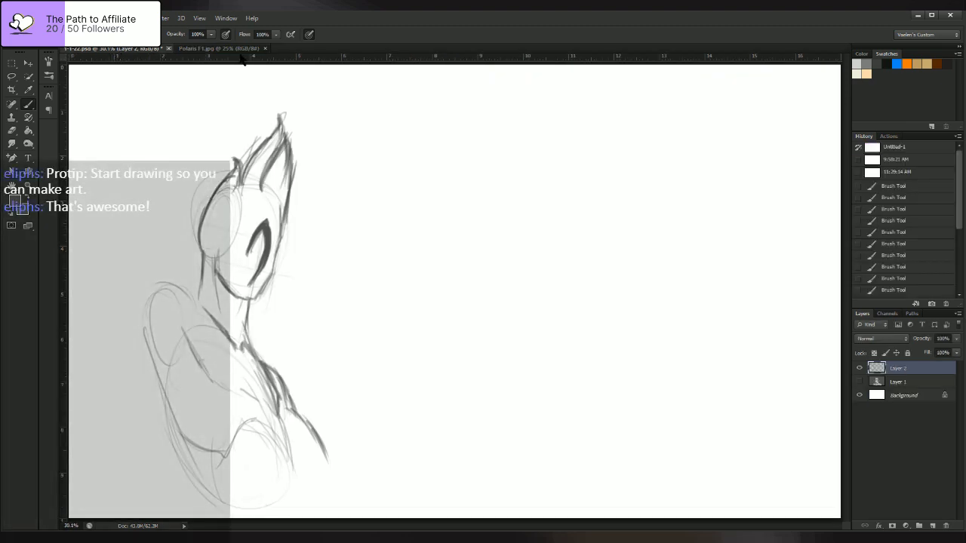
left_click(233, 49)
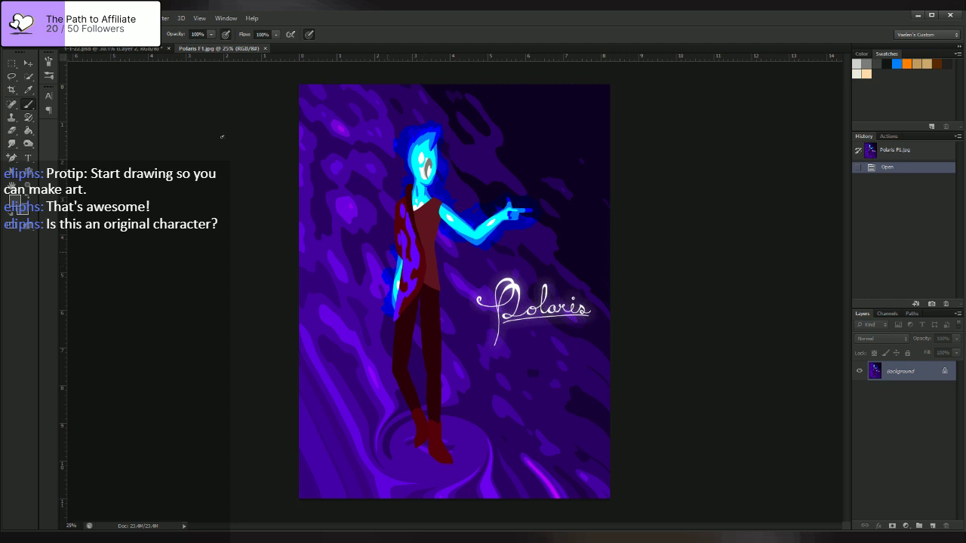
left_click(105, 48)
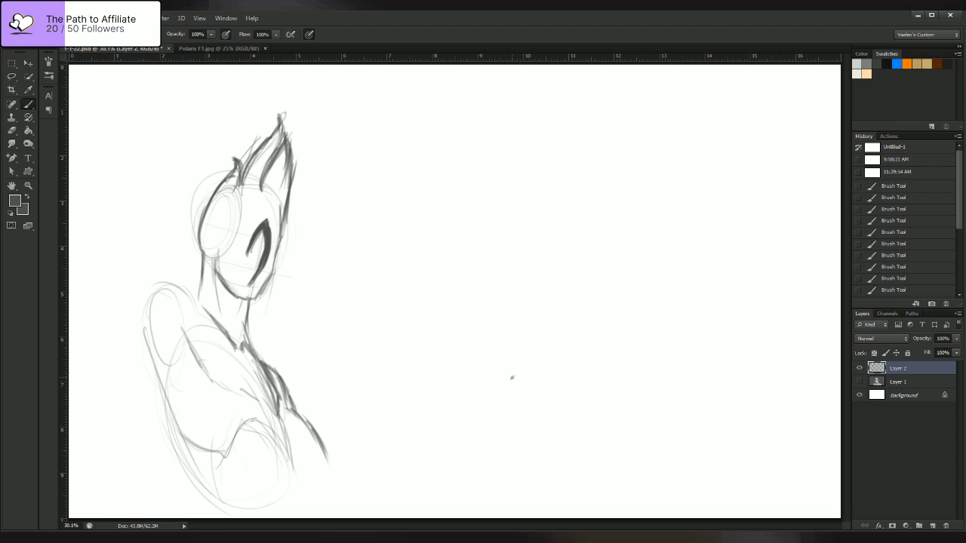
- Draw bold contours for the back, abdomen, hips and legs, running down to the canvas's lower edge
mouse_move(192, 446)
left_mouse_down()
mouse_move(157, 394)
mouse_move(155, 404)
mouse_move(153, 390)
mouse_move(162, 415)
mouse_move(145, 361)
mouse_move(167, 417)
left_mouse_up()
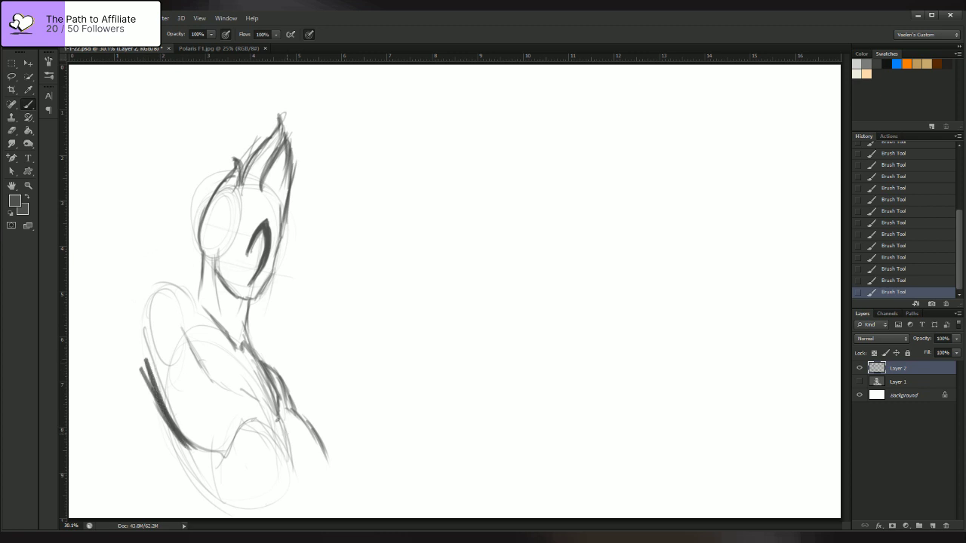
mouse_move(276, 418)
left_mouse_down()
mouse_move(293, 461)
mouse_move(280, 421)
mouse_move(302, 489)
mouse_move(291, 468)
mouse_move(326, 523)
mouse_move(286, 461)
left_mouse_up()
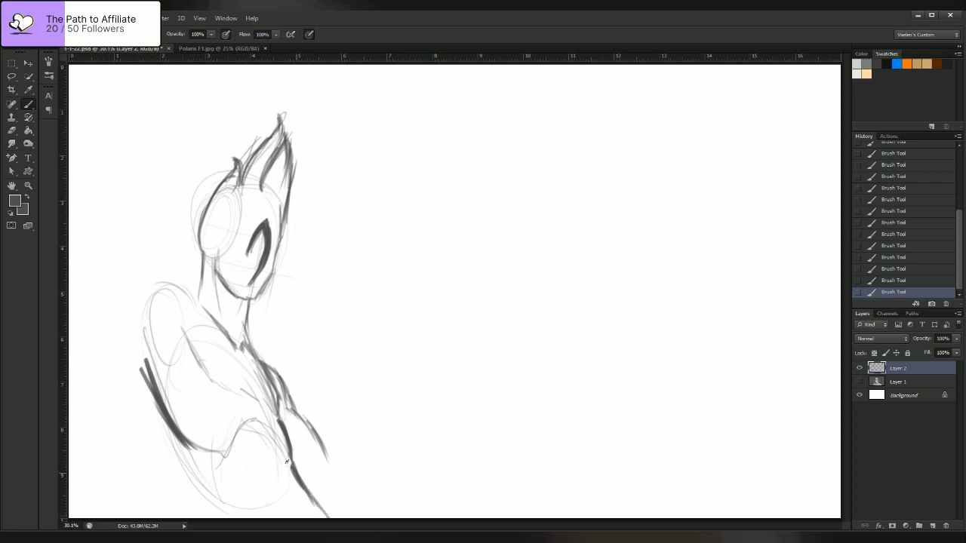
mouse_move(230, 468)
left_mouse_down()
mouse_move(255, 519)
mouse_move(227, 453)
mouse_move(228, 475)
mouse_move(249, 427)
left_mouse_up()
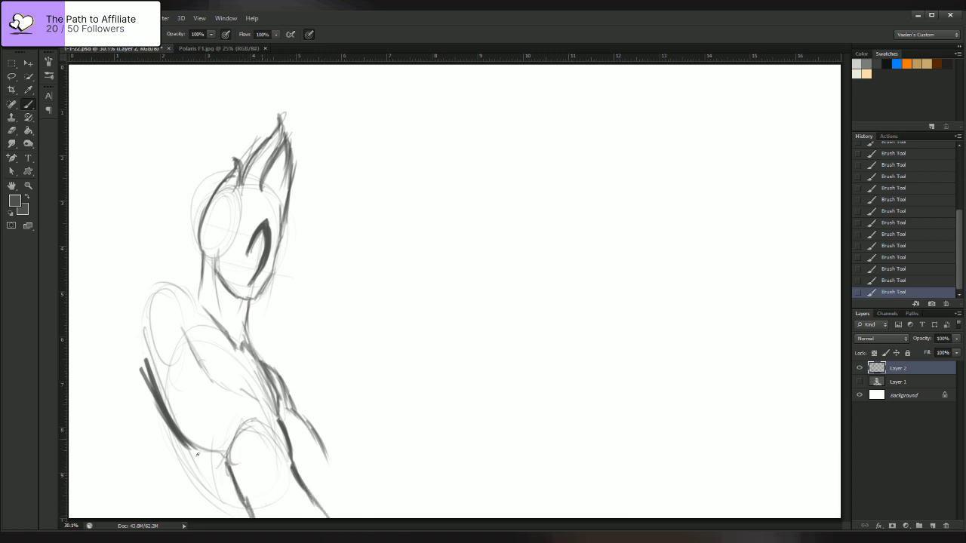
left_click_drag(181, 454, 217, 512)
left_click_drag(193, 469, 209, 518)
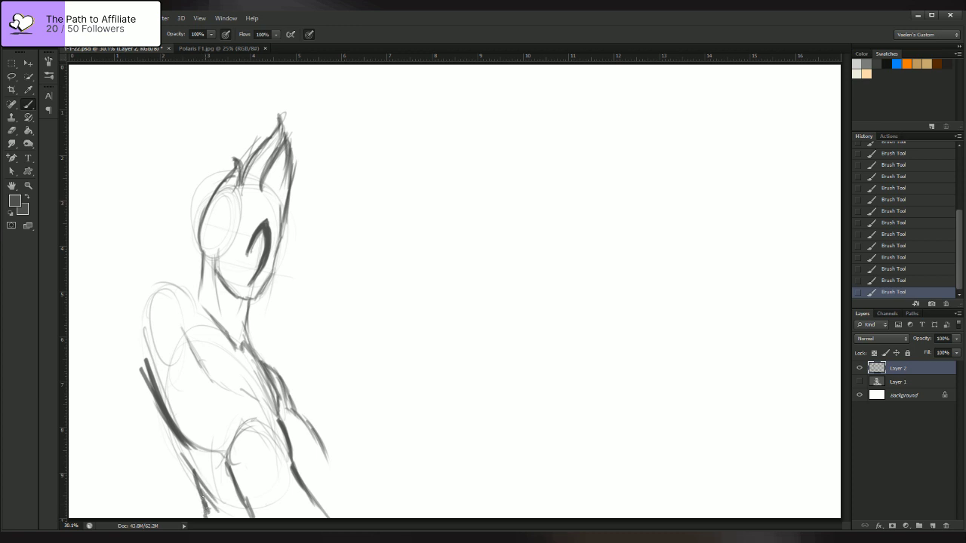
left_click_drag(180, 448, 200, 479)
left_click_drag(299, 486, 323, 513)
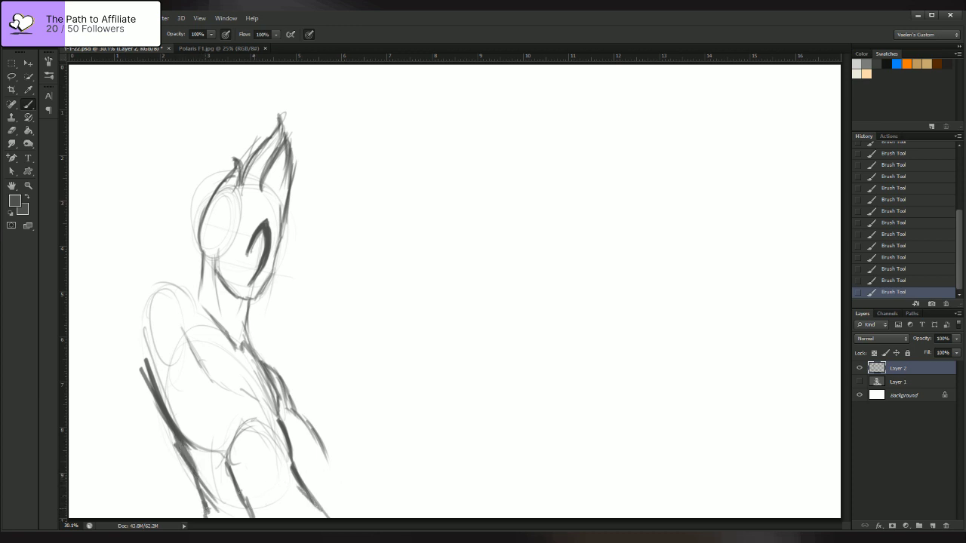
left_click_drag(239, 491, 262, 517)
- Erase the heavy, doubled strokes along the back contour to thin it out
left_click(11, 130)
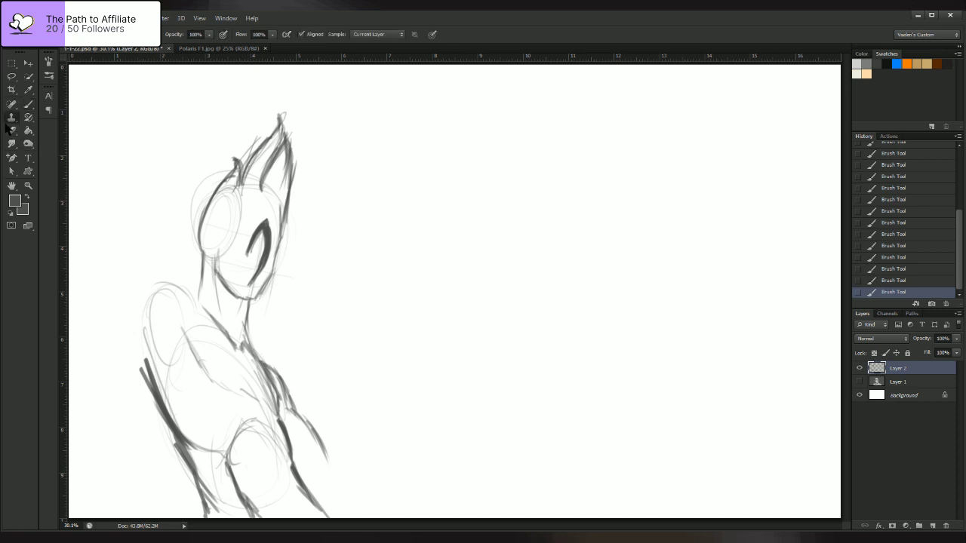
left_click_drag(138, 357, 183, 467)
left_click_drag(163, 436, 184, 466)
left_click_drag(173, 444, 194, 483)
mouse_move(162, 427)
left_mouse_down()
mouse_move(148, 379)
mouse_move(178, 400)
mouse_move(184, 425)
mouse_move(156, 385)
mouse_move(186, 428)
mouse_move(148, 361)
mouse_move(172, 438)
left_mouse_up()
left_click_drag(166, 414, 196, 489)
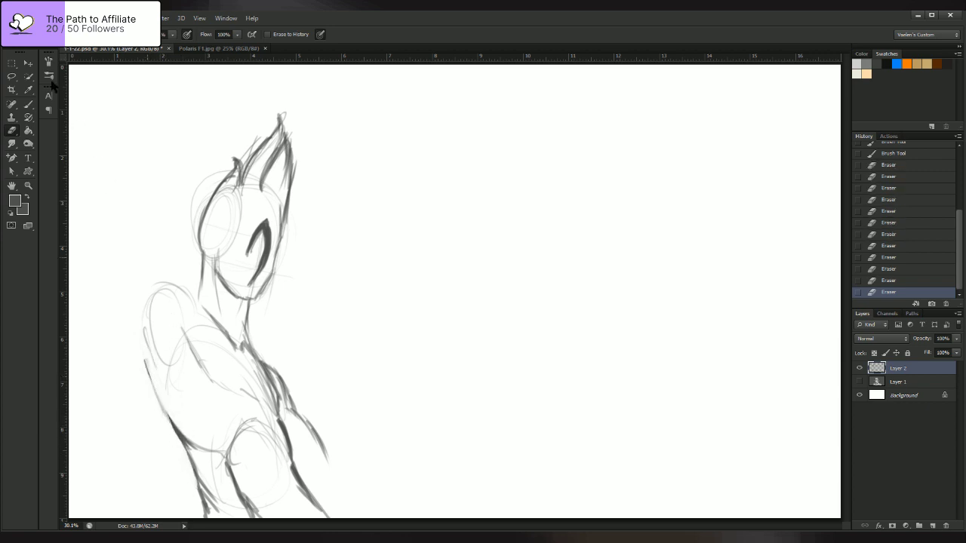
- Redraw the back contour with a cleaner dark curve from below the shoulder to the waist
left_click(29, 104)
left_click_drag(147, 379, 183, 435)
left_click_drag(140, 361, 175, 421)
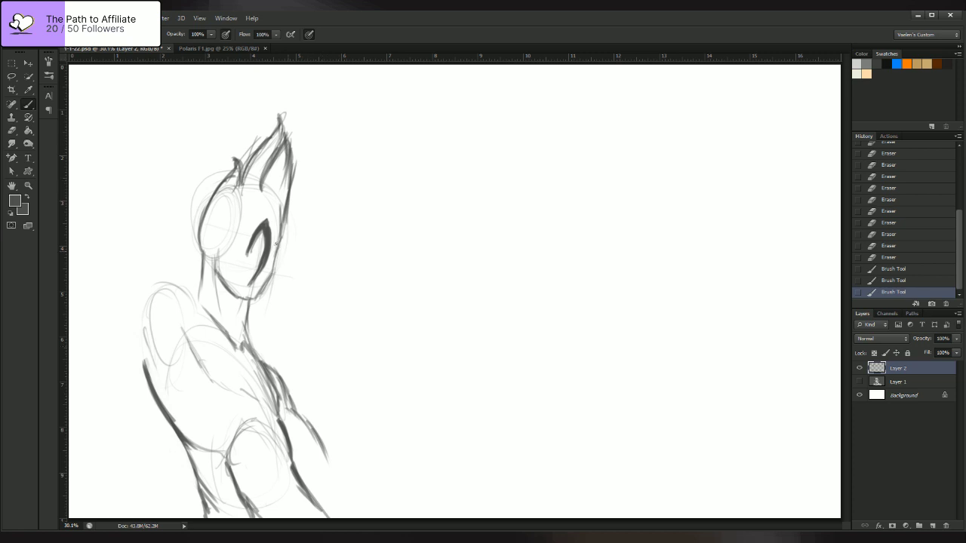
- Darken the face's front edge and reinforce the jaw and chin outline
mouse_move(282, 237)
left_mouse_down()
mouse_move(269, 274)
mouse_move(273, 267)
left_mouse_up()
left_click_drag(282, 228, 275, 258)
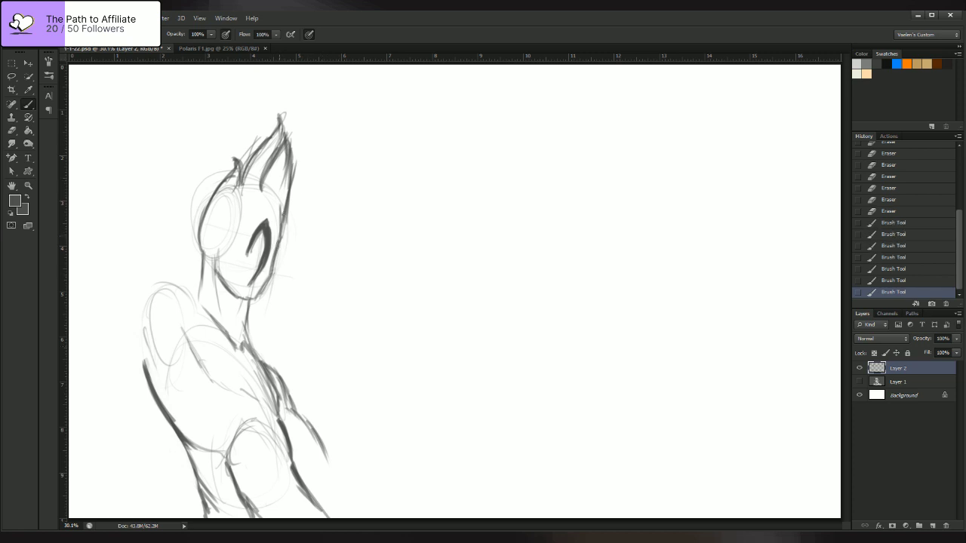
left_click_drag(286, 206, 281, 233)
left_click_drag(295, 164, 296, 160)
left_click_drag(275, 257, 258, 293)
left_click_drag(274, 264, 257, 297)
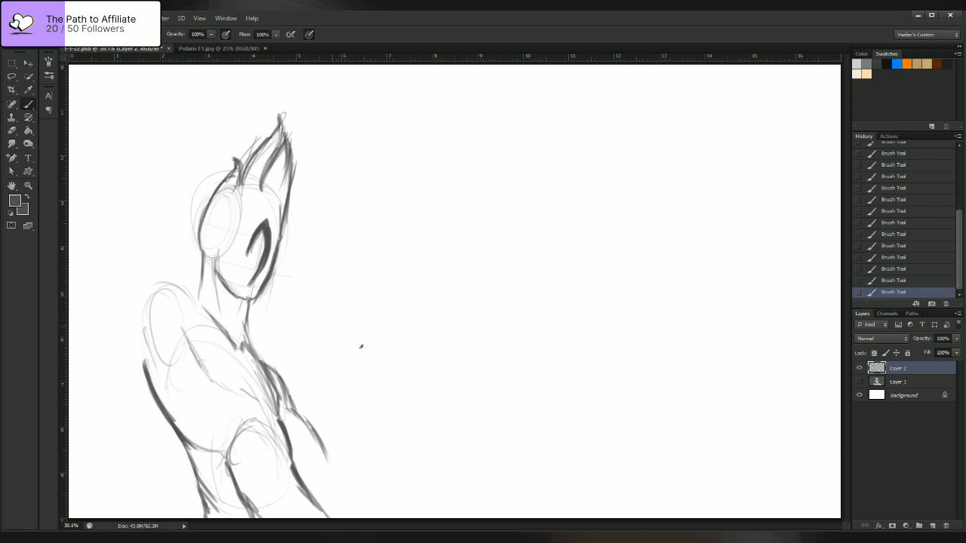
mouse_move(219, 258)
left_mouse_down()
mouse_move(230, 295)
mouse_move(251, 299)
left_mouse_up()
- Strengthen and extend the front outer shoulder line, and sketch long curved lines rising behind the back shoulder
left_click_drag(287, 391, 339, 457)
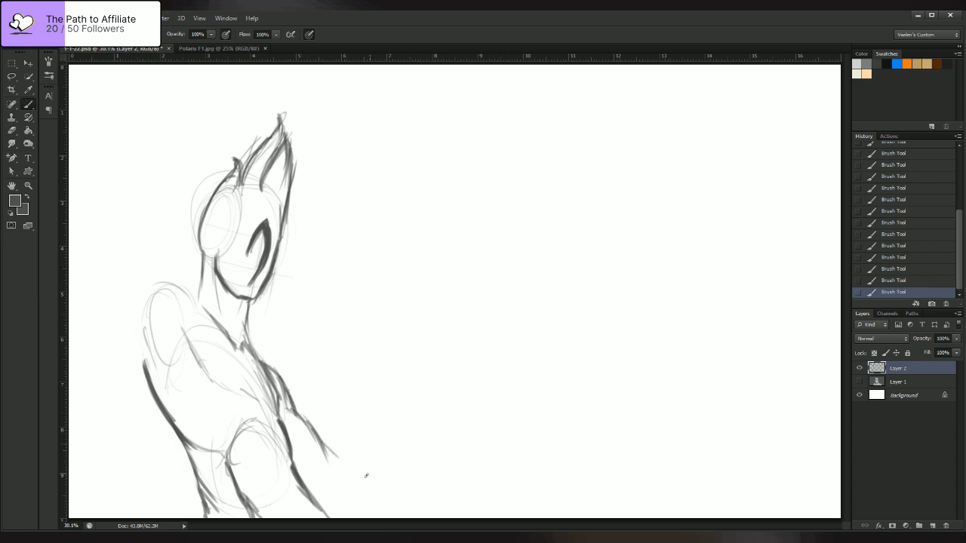
mouse_move(114, 275)
left_mouse_down()
mouse_move(144, 359)
mouse_move(138, 340)
left_mouse_up()
left_click_drag(85, 205, 134, 336)
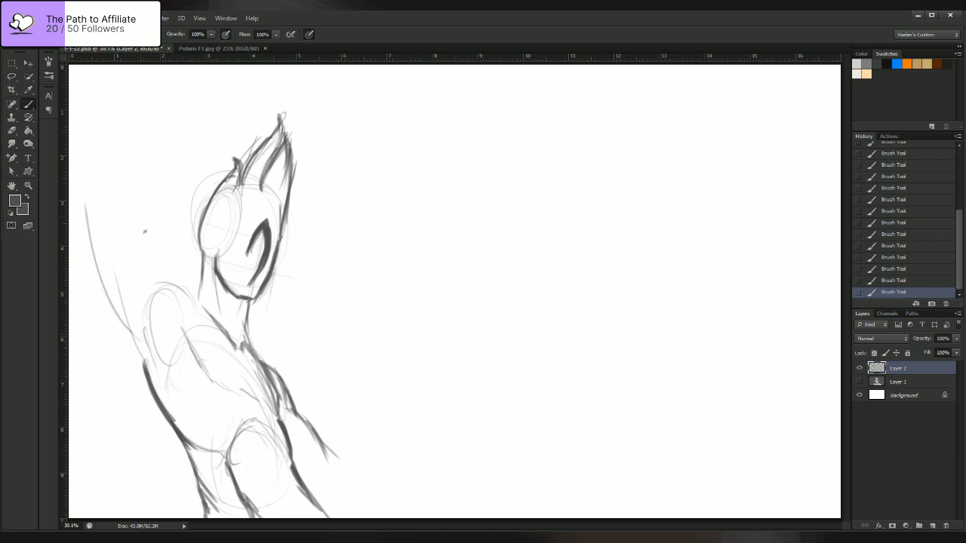
- Draw the inner edge of the raised upper arm and the top of the back shoulder with dark strokes
left_click_drag(156, 276, 190, 312)
mouse_move(151, 281)
left_mouse_down()
mouse_move(129, 217)
mouse_move(155, 281)
mouse_move(125, 206)
mouse_move(151, 282)
left_mouse_up()
left_click_drag(124, 204, 153, 281)
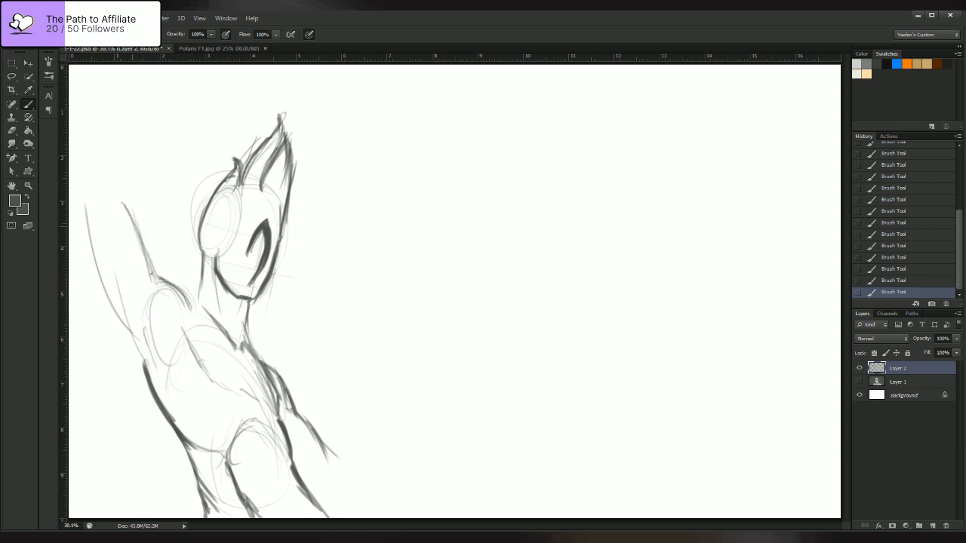
mouse_move(132, 225)
left_mouse_down()
mouse_move(162, 287)
mouse_move(123, 202)
mouse_move(141, 240)
left_mouse_up()
left_click_drag(122, 201, 147, 252)
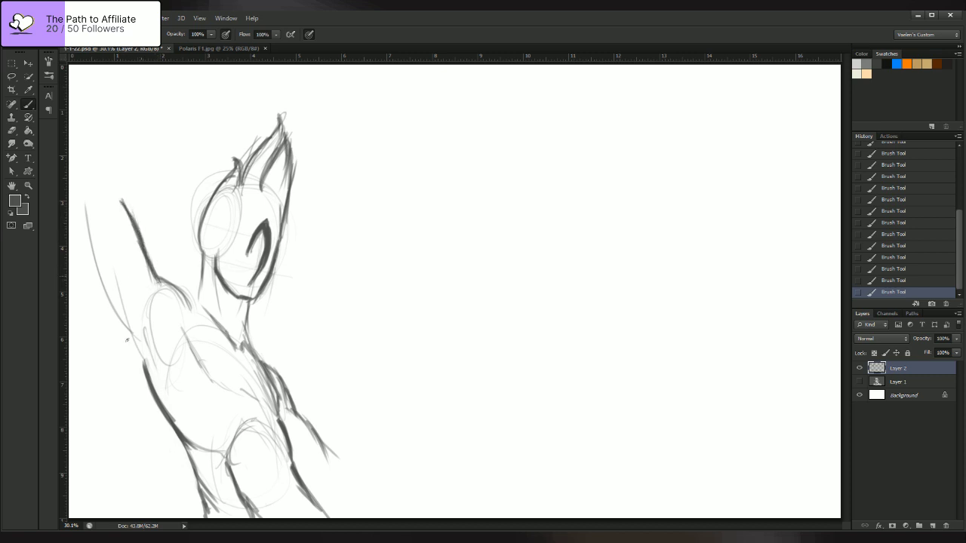
- Darken the raised arm's outer contour from its upper end down into the back line
mouse_move(142, 363)
left_mouse_down()
mouse_move(130, 333)
mouse_move(143, 359)
left_mouse_up()
left_click_drag(116, 311, 142, 347)
mouse_move(107, 292)
left_mouse_down()
mouse_move(137, 341)
mouse_move(95, 251)
left_mouse_up()
mouse_move(84, 201)
left_mouse_down()
mouse_move(105, 293)
mouse_move(85, 181)
mouse_move(97, 273)
mouse_move(84, 211)
left_mouse_up()
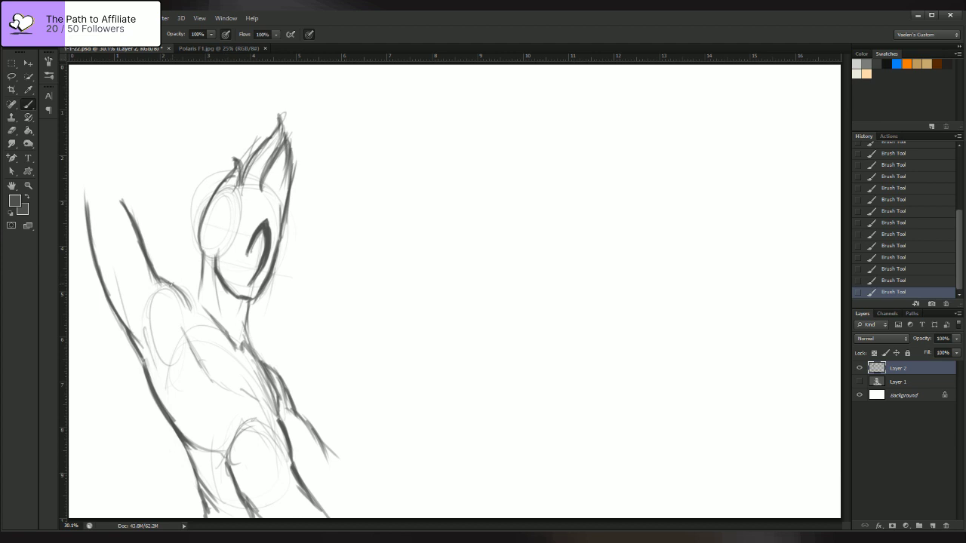
- Add a short muscle stroke inside the back shoulder, darken the chest's lower line, and define the back of the neck
mouse_move(160, 277)
left_mouse_down()
mouse_move(197, 317)
mouse_move(155, 289)
mouse_move(170, 353)
mouse_move(160, 305)
mouse_move(164, 337)
left_mouse_up()
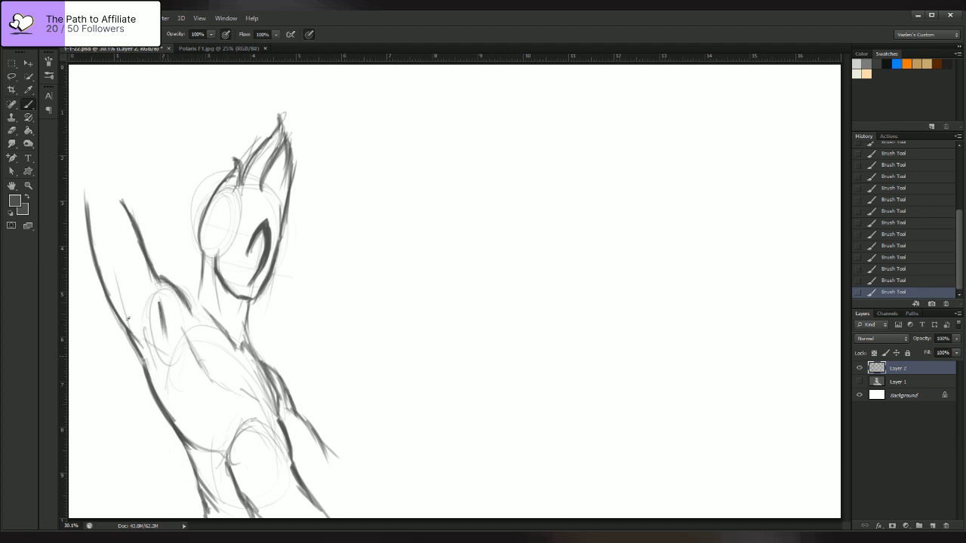
left_click_drag(160, 298, 202, 376)
mouse_move(181, 337)
left_mouse_down()
mouse_move(209, 385)
mouse_move(243, 395)
left_mouse_up()
left_click_drag(189, 360, 226, 386)
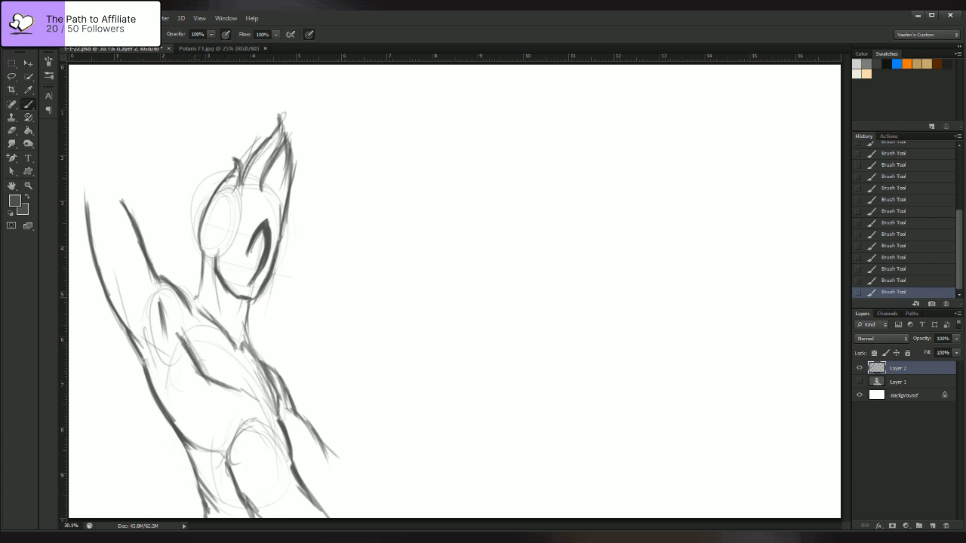
mouse_move(199, 298)
left_mouse_down()
mouse_move(189, 297)
mouse_move(215, 312)
mouse_move(194, 297)
mouse_move(202, 271)
left_mouse_up()
- Redraw the raised upper arm's outer edge slightly further inward and reinforce its inner edge
left_click_drag(95, 233, 105, 292)
left_click_drag(91, 202, 130, 330)
left_click_drag(117, 309, 135, 333)
left_click_drag(127, 203, 149, 263)
mouse_move(92, 213)
left_mouse_down()
mouse_move(114, 307)
mouse_move(113, 295)
left_mouse_up()
- Erase the old outer line and thin the doubled strokes along the raised upper arm
left_click(12, 130)
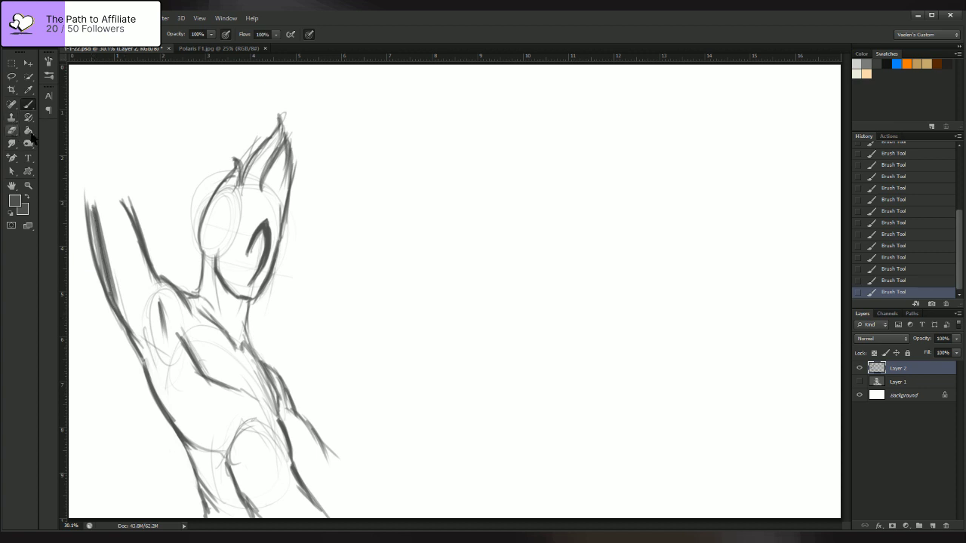
mouse_move(103, 216)
left_mouse_down()
mouse_move(120, 305)
mouse_move(102, 226)
left_mouse_up()
mouse_move(110, 321)
left_mouse_down()
mouse_move(89, 255)
mouse_move(113, 330)
left_mouse_up()
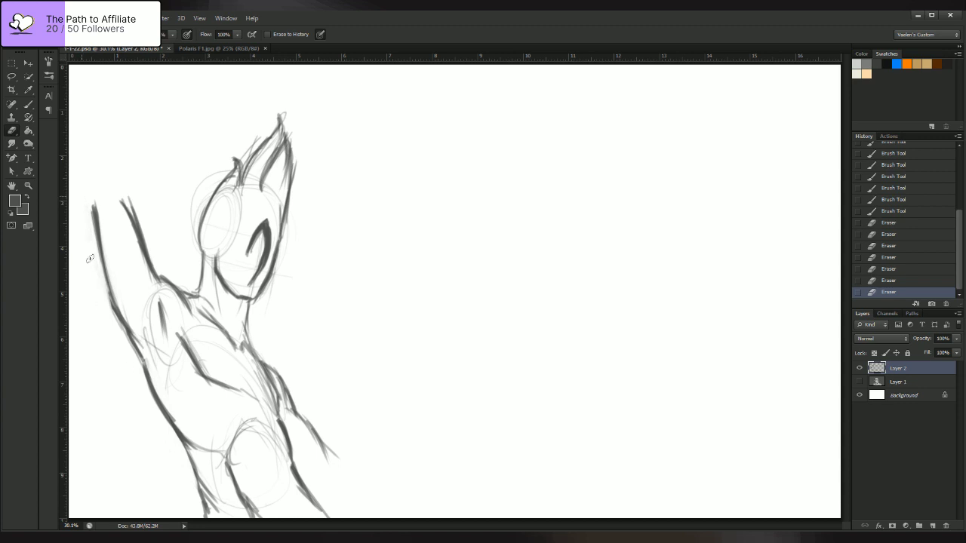
mouse_move(91, 259)
left_mouse_down()
mouse_move(126, 358)
mouse_move(98, 275)
left_mouse_up()
mouse_move(121, 330)
left_mouse_down()
mouse_move(89, 206)
mouse_move(106, 290)
mouse_move(96, 137)
mouse_move(106, 135)
mouse_move(117, 289)
mouse_move(97, 190)
mouse_move(111, 264)
left_mouse_up()
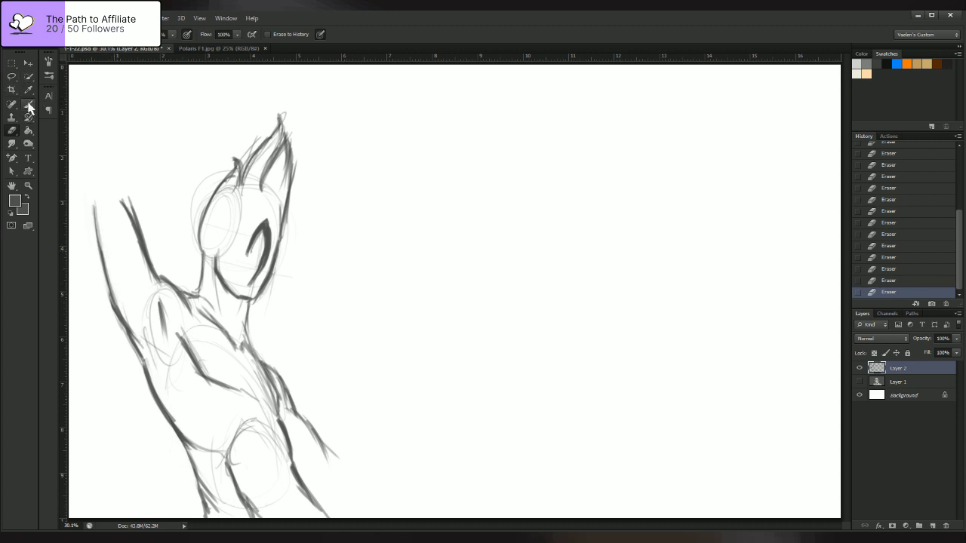
- Extend the upper arm's outer edge upward to the elbow with the Brush tool
key("b")
mouse_move(92, 208)
left_mouse_down()
mouse_move(111, 294)
mouse_move(97, 251)
left_mouse_up()
mouse_move(87, 201)
left_mouse_down()
mouse_move(93, 236)
mouse_move(91, 217)
left_mouse_up()
left_click_drag(87, 195, 92, 223)
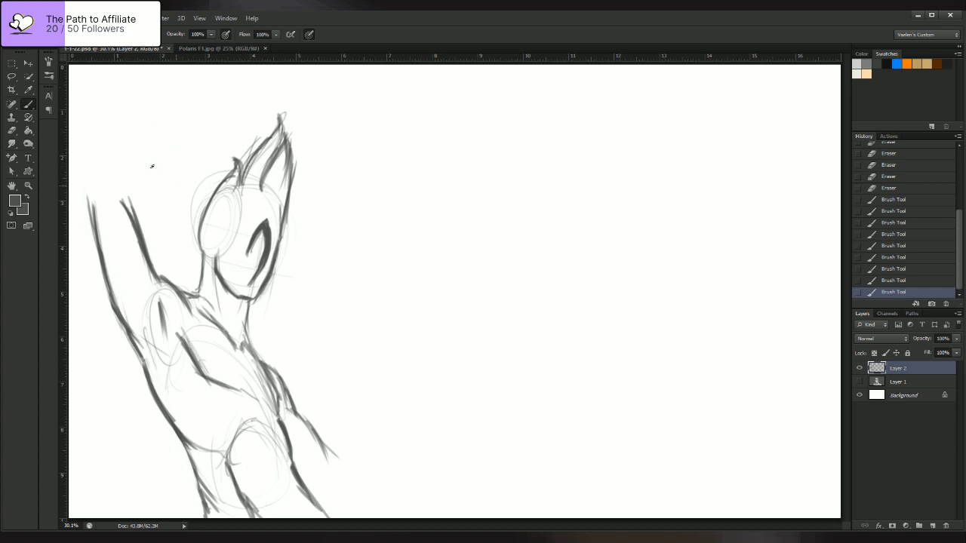
- Try a bent forearm running from the elbow down behind the head
left_click_drag(135, 225, 148, 230)
left_click_drag(148, 184, 180, 208)
left_click_drag(157, 190, 187, 219)
left_click_drag(155, 187, 195, 225)
mouse_move(121, 169)
left_mouse_down()
mouse_move(157, 187)
mouse_move(144, 182)
left_mouse_up()
mouse_move(110, 165)
left_mouse_down()
mouse_move(149, 183)
mouse_move(103, 164)
mouse_move(103, 175)
mouse_move(120, 169)
mouse_move(97, 182)
mouse_move(92, 225)
mouse_move(92, 193)
mouse_move(108, 173)
mouse_move(145, 184)
left_mouse_up()
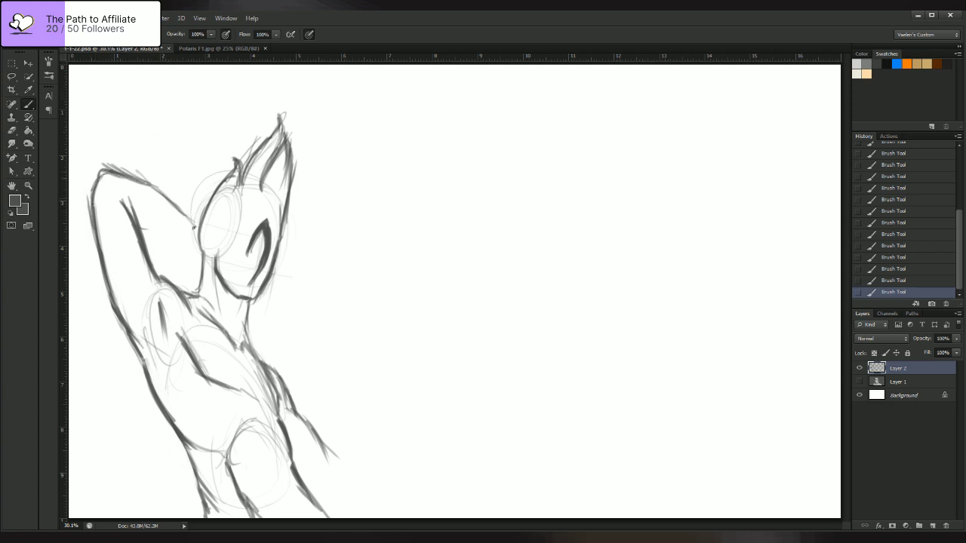
mouse_move(194, 227)
left_mouse_down()
mouse_move(151, 235)
mouse_move(199, 261)
left_mouse_up()
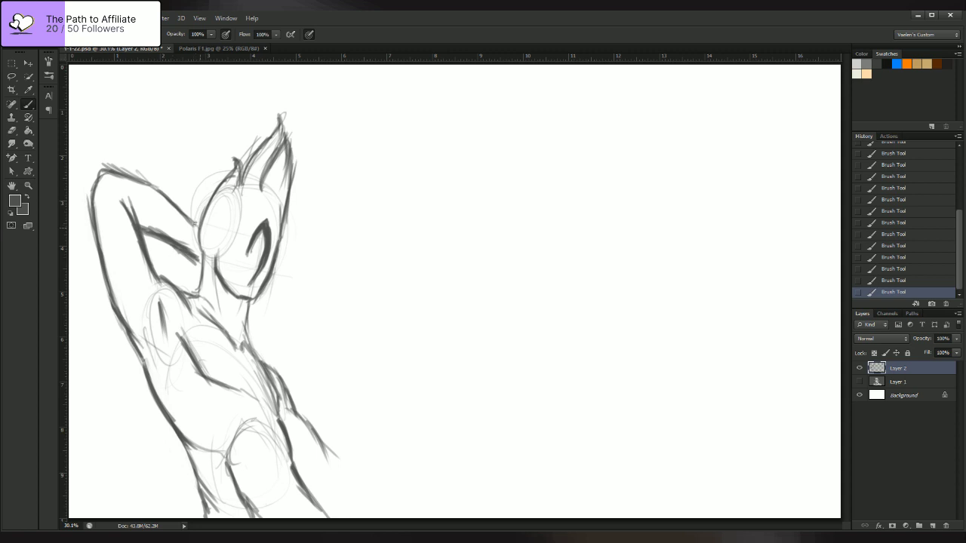
left_click_drag(197, 226, 149, 186)
left_click_drag(194, 261, 199, 270)
left_click_drag(198, 264, 201, 284)
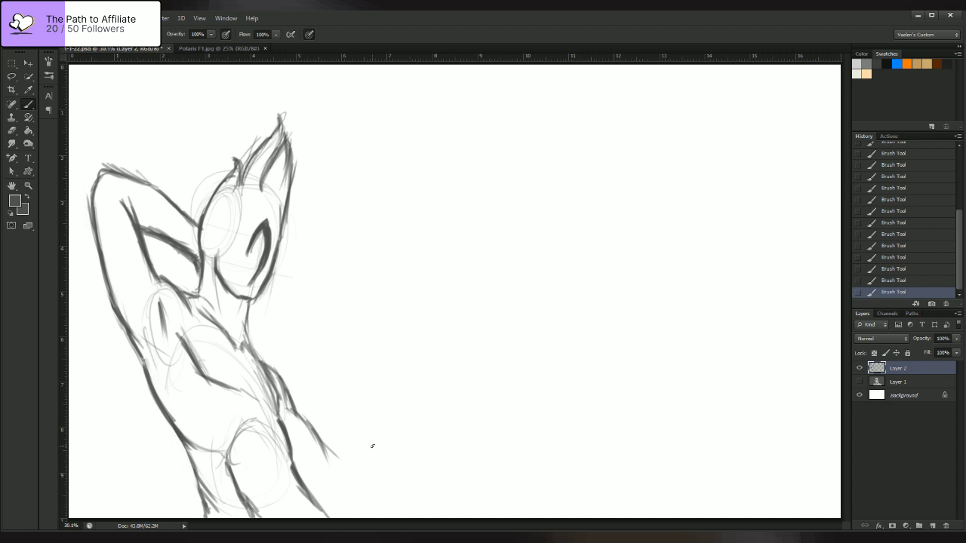
- Erase the forearm lines between the elbow and the back of the head
left_click(11, 130)
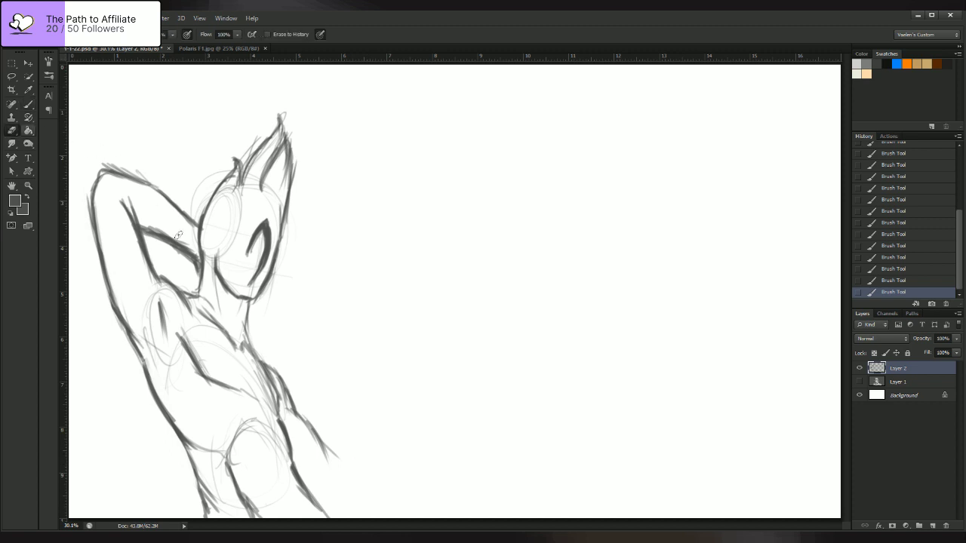
mouse_move(183, 248)
left_mouse_down()
mouse_move(193, 278)
mouse_move(183, 190)
mouse_move(178, 247)
left_mouse_up()
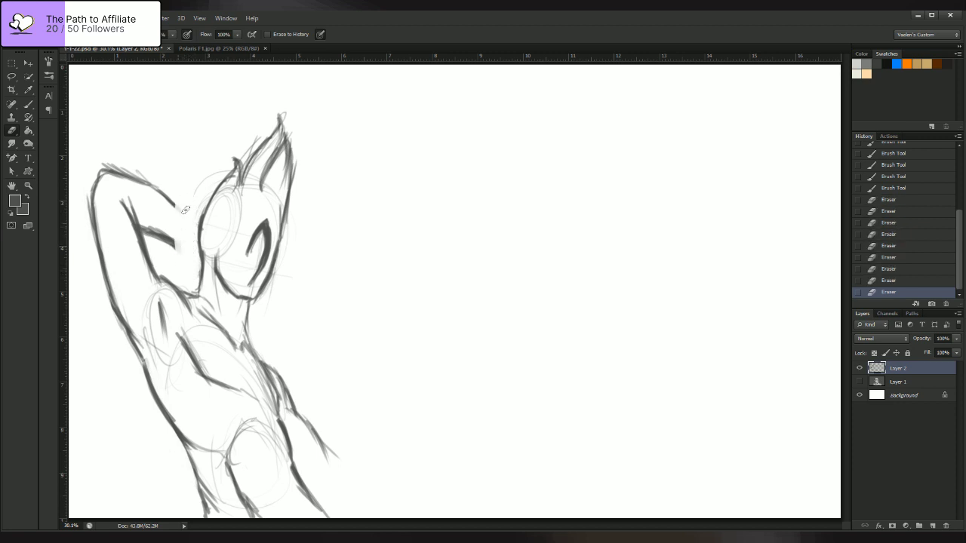
mouse_move(175, 204)
left_mouse_down()
mouse_move(177, 257)
mouse_move(162, 192)
mouse_move(153, 219)
mouse_move(144, 203)
mouse_move(135, 226)
mouse_move(121, 162)
mouse_move(125, 177)
mouse_move(103, 174)
mouse_move(98, 189)
left_mouse_up()
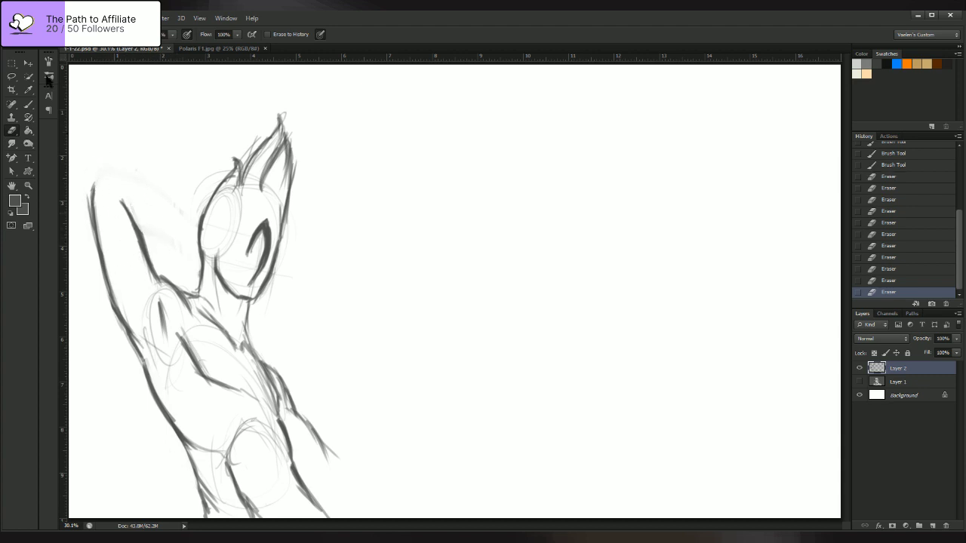
- Sketch a forearm rising from the elbow above the head, with long outer and inner edges
left_click(29, 104)
mouse_move(95, 179)
left_mouse_down()
mouse_move(89, 197)
mouse_move(119, 135)
left_mouse_up()
left_click_drag(100, 170, 142, 104)
left_click_drag(129, 120, 160, 81)
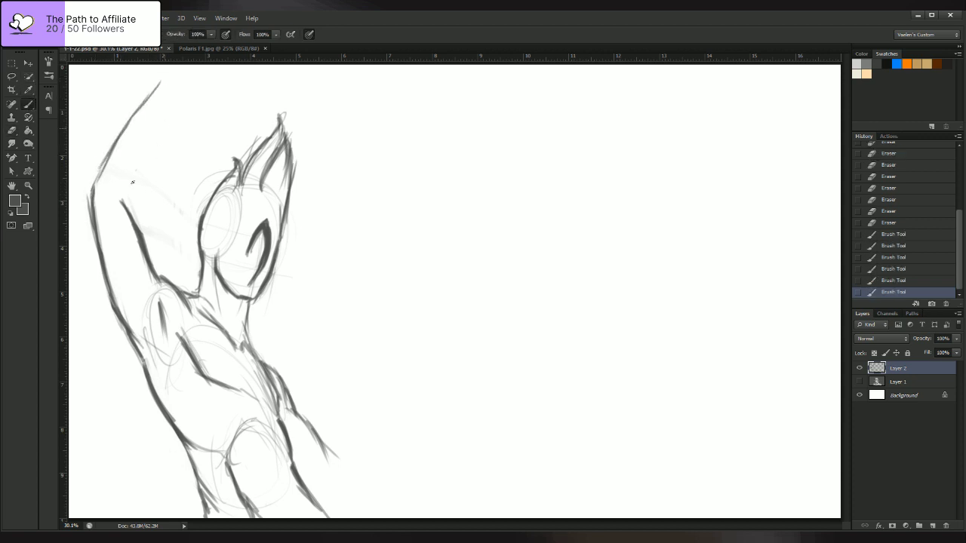
left_click_drag(126, 202, 141, 181)
left_click_drag(128, 201, 145, 169)
left_click_drag(124, 207, 175, 105)
mouse_move(162, 112)
left_mouse_down()
mouse_move(121, 205)
mouse_move(159, 127)
left_mouse_up()
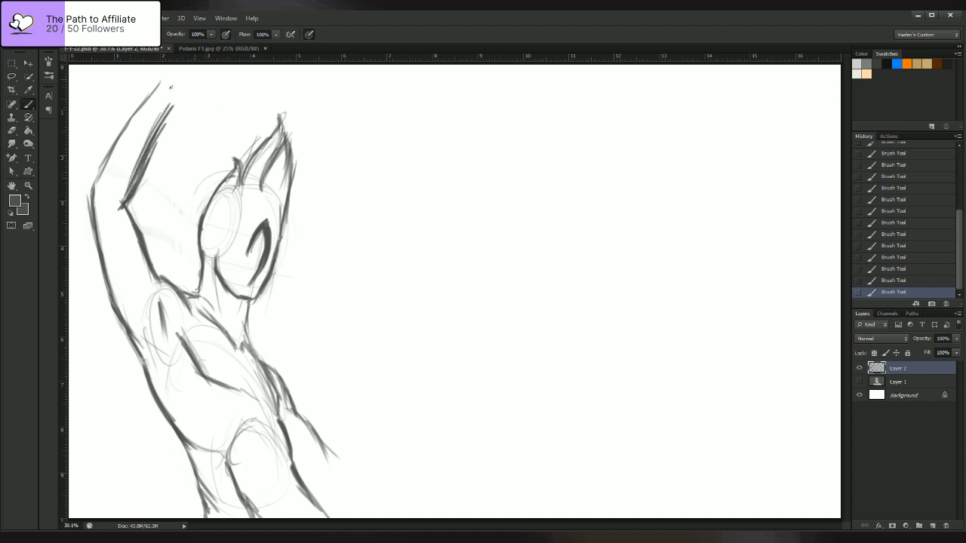
- Draw the back of the bent hand at the forearm's end and its first drooping fingers
mouse_move(167, 91)
left_mouse_down()
mouse_move(195, 110)
mouse_move(220, 108)
left_mouse_up()
mouse_move(192, 85)
left_mouse_down()
mouse_move(211, 102)
mouse_move(180, 83)
left_mouse_up()
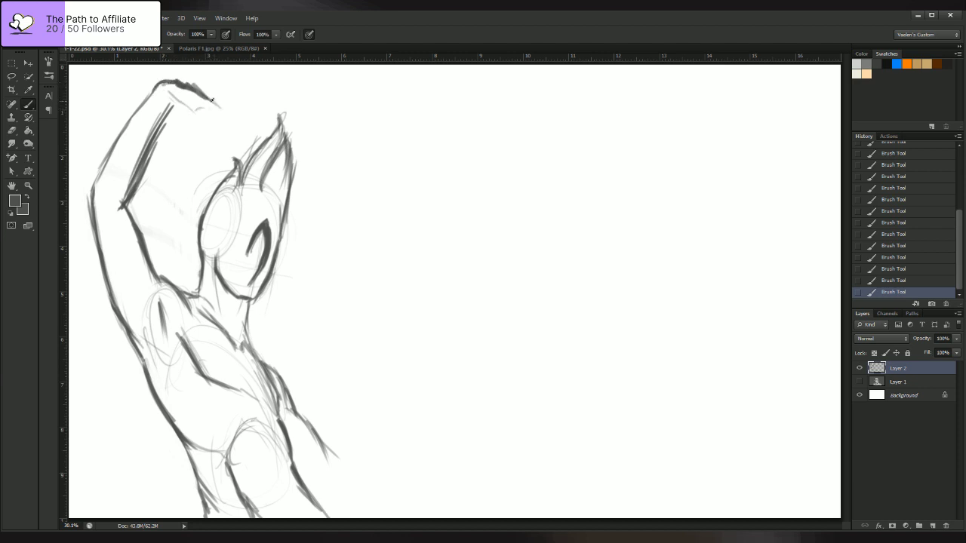
mouse_move(195, 114)
left_mouse_down()
mouse_move(197, 140)
mouse_move(186, 148)
mouse_move(210, 132)
mouse_move(188, 148)
left_mouse_up()
mouse_move(199, 103)
left_mouse_down()
mouse_move(206, 115)
mouse_move(219, 113)
mouse_move(220, 128)
mouse_move(201, 152)
mouse_move(207, 128)
mouse_move(201, 145)
left_mouse_up()
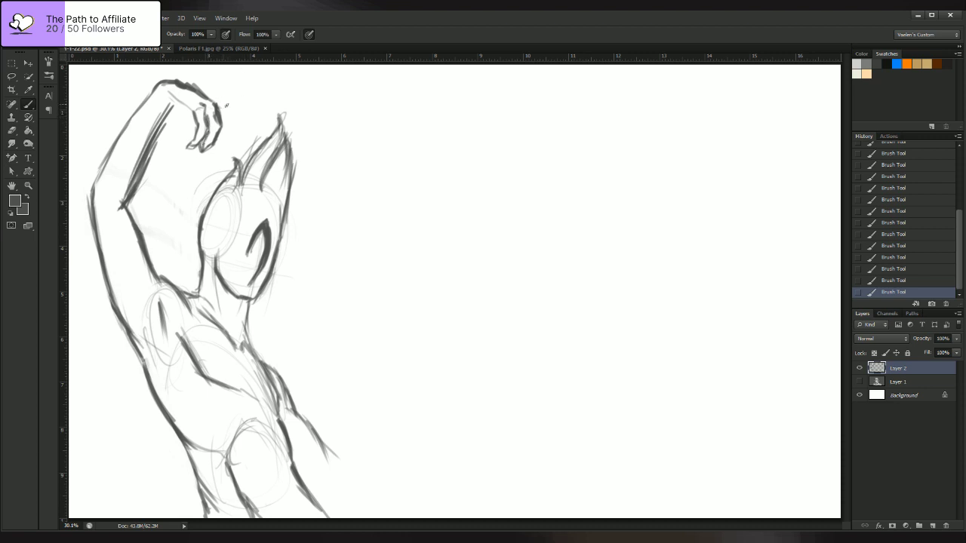
- Add the remaining curled fingers, reinforce the knuckle line, and join the palm to the wrist
mouse_move(216, 100)
left_mouse_down()
mouse_move(225, 116)
mouse_move(215, 143)
left_mouse_up()
left_click_drag(221, 97, 234, 122)
left_click_drag(236, 113, 225, 141)
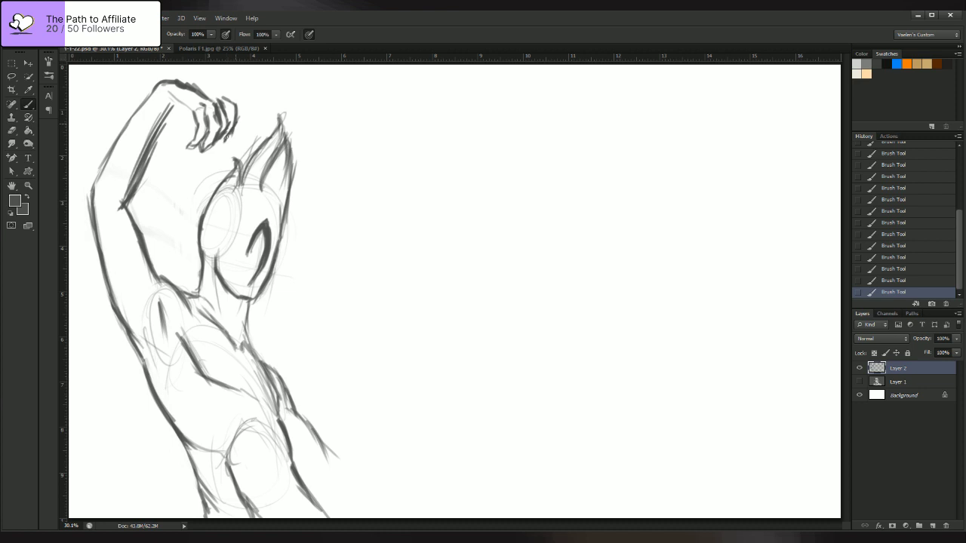
left_click_drag(208, 89, 228, 98)
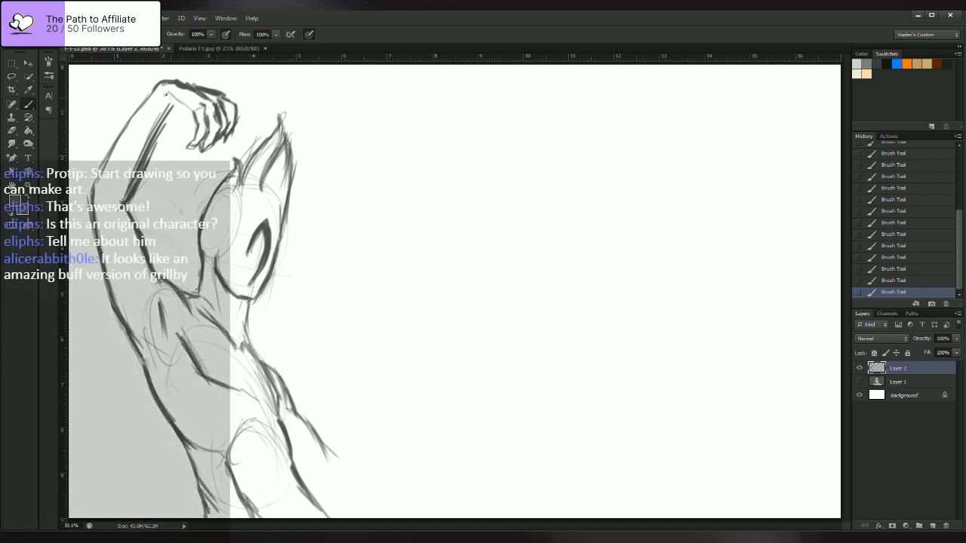
left_click_drag(166, 97, 194, 115)
- Erase stray marks inside the outermost finger and add short brush strokes below the palm
left_click(11, 130)
left_click_drag(225, 104, 231, 109)
left_click_drag(227, 104, 231, 108)
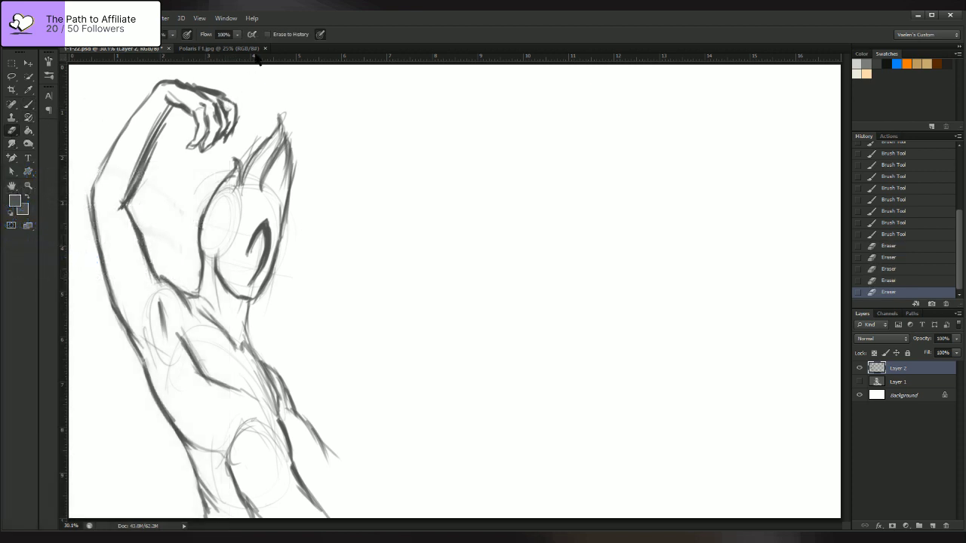
left_click(28, 104)
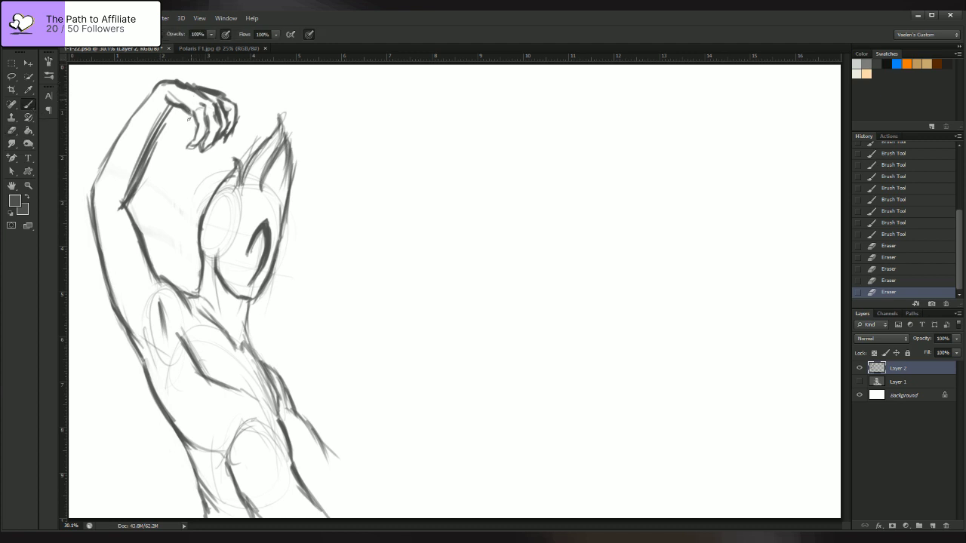
left_click_drag(188, 113, 193, 124)
left_click_drag(189, 115, 193, 124)
left_click_drag(190, 115, 193, 123)
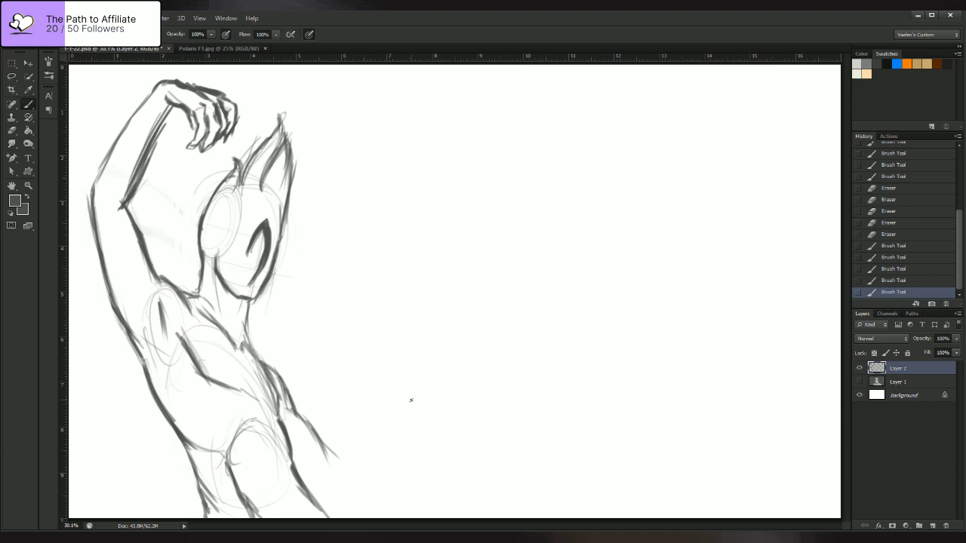
- Lightly sketch the long diagonal edges of a narrow shape from below the raised hand across the face and past the chin
left_click_drag(173, 177, 210, 284)
left_click_drag(172, 149, 216, 294)
mouse_move(176, 155)
left_mouse_down()
mouse_move(211, 242)
mouse_move(247, 295)
left_mouse_up()
left_click_drag(200, 213, 273, 317)
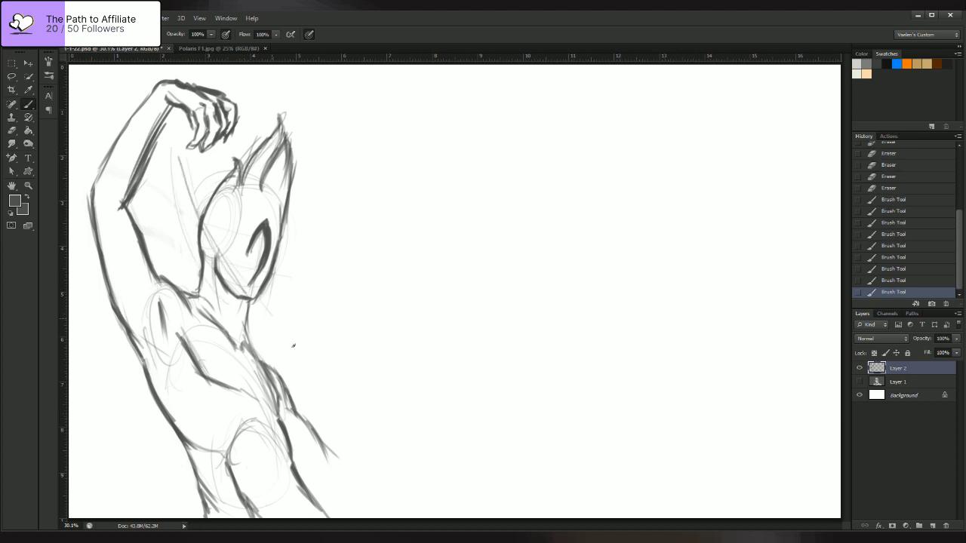
left_click_drag(228, 247, 296, 370)
left_click_drag(251, 305, 308, 392)
left_click_drag(240, 260, 304, 346)
left_click_drag(267, 288, 311, 372)
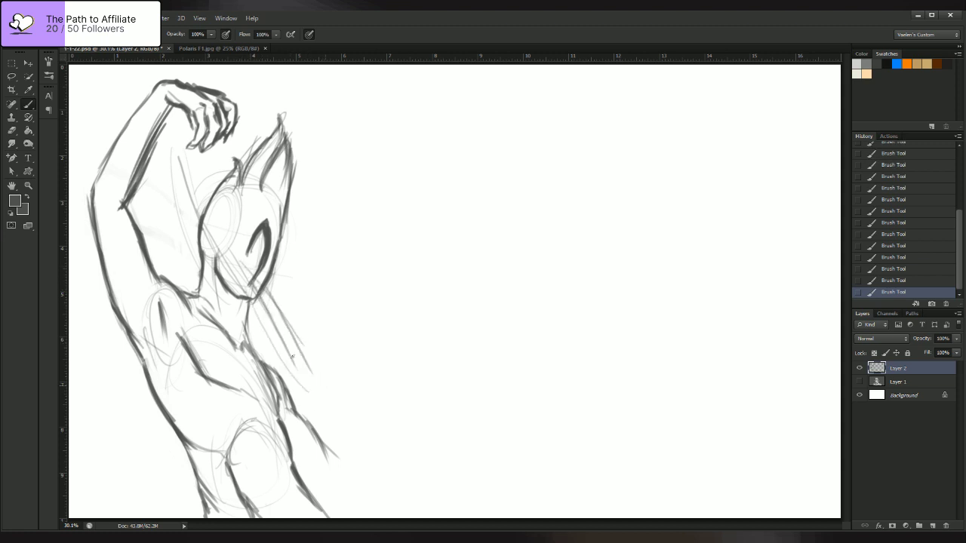
- Close the diagonal shape's lower end into a point and darken its edges up to the upper tip
mouse_move(242, 267)
left_mouse_down()
mouse_move(301, 382)
mouse_move(333, 395)
left_mouse_up()
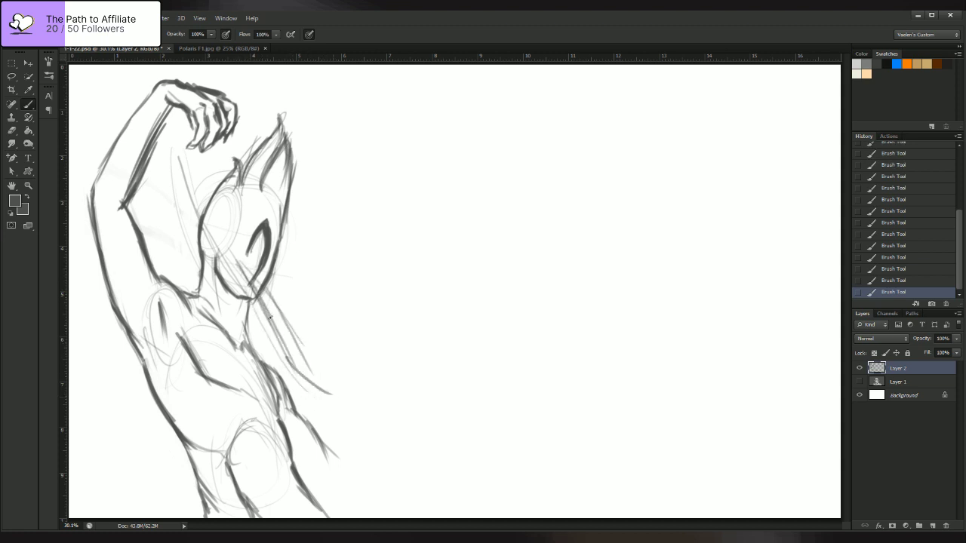
left_click_drag(277, 332, 338, 401)
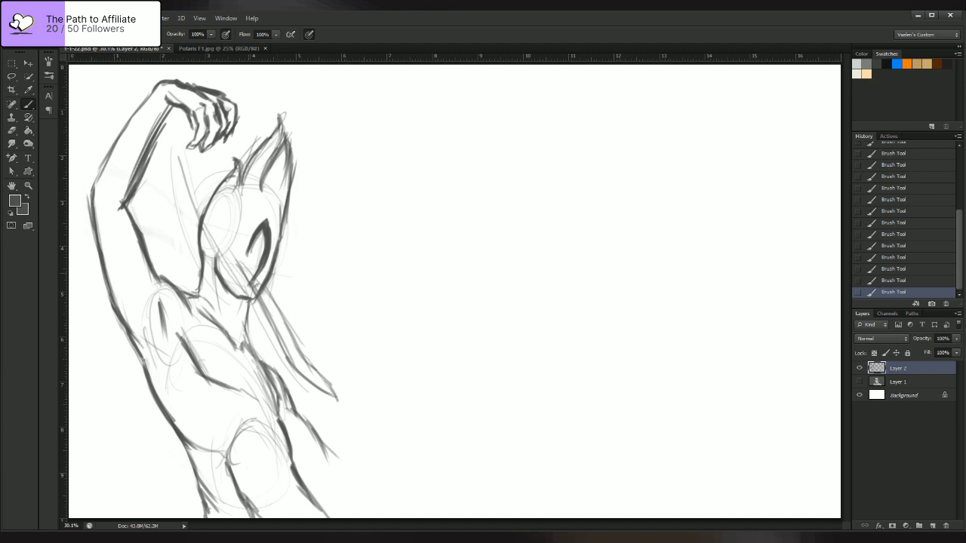
left_click_drag(234, 257, 269, 305)
mouse_move(184, 159)
left_mouse_down()
mouse_move(198, 219)
mouse_move(225, 276)
left_mouse_up()
left_click_drag(190, 243, 212, 268)
left_click_drag(178, 204, 199, 255)
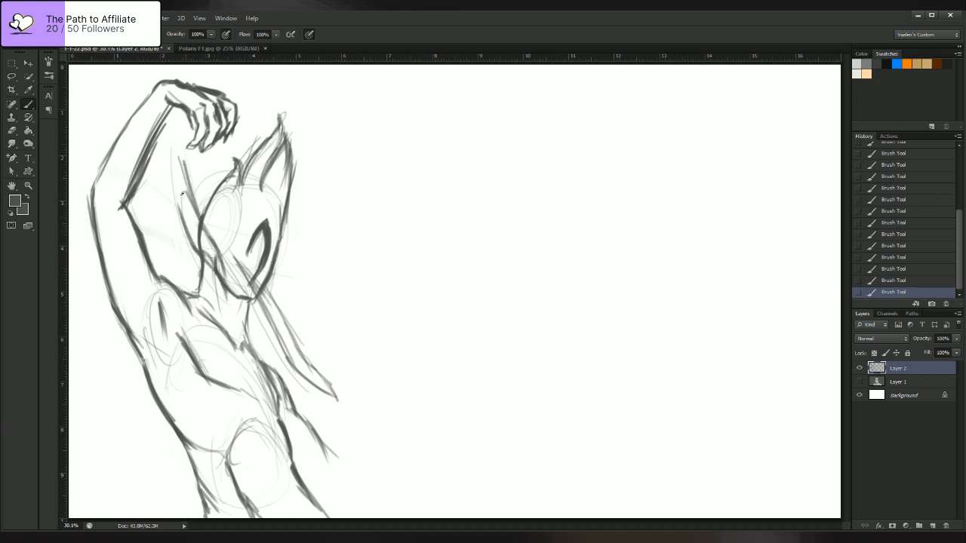
mouse_move(174, 143)
left_mouse_down()
mouse_move(185, 227)
mouse_move(186, 194)
left_mouse_up()
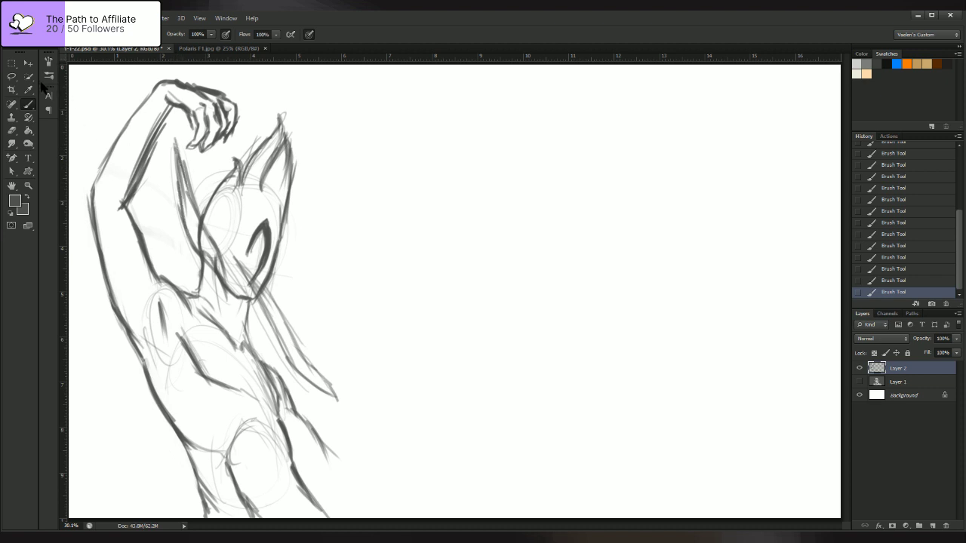
- Erase the jaw and face lines where the long diagonal shape crosses them
left_click(12, 131)
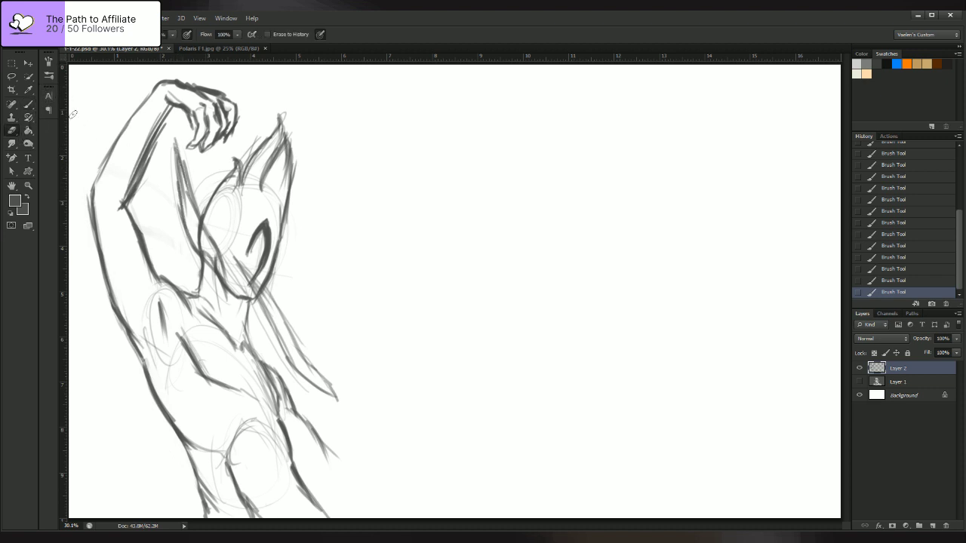
left_click_drag(267, 304, 257, 288)
left_click_drag(268, 300, 255, 283)
mouse_move(255, 284)
left_mouse_down()
mouse_move(265, 296)
mouse_move(252, 277)
left_mouse_up()
left_click_drag(256, 286, 246, 267)
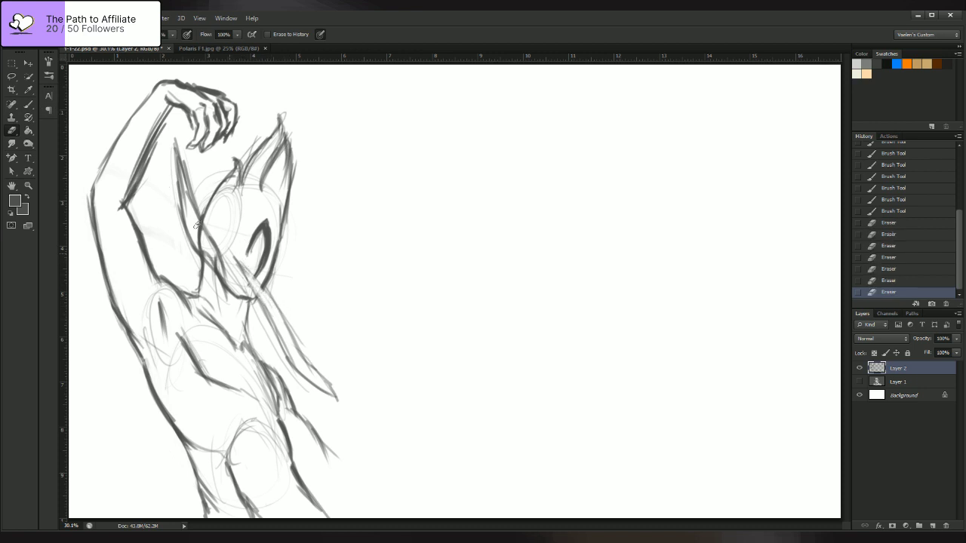
- Erase the head and neck lines inside the upper part of the diagonal shape
left_click_drag(193, 230, 204, 254)
left_click_drag(197, 235, 214, 267)
left_click_drag(207, 254, 219, 278)
mouse_move(197, 233)
left_mouse_down()
mouse_move(212, 263)
mouse_move(207, 255)
left_mouse_up()
left_click_drag(190, 210, 180, 160)
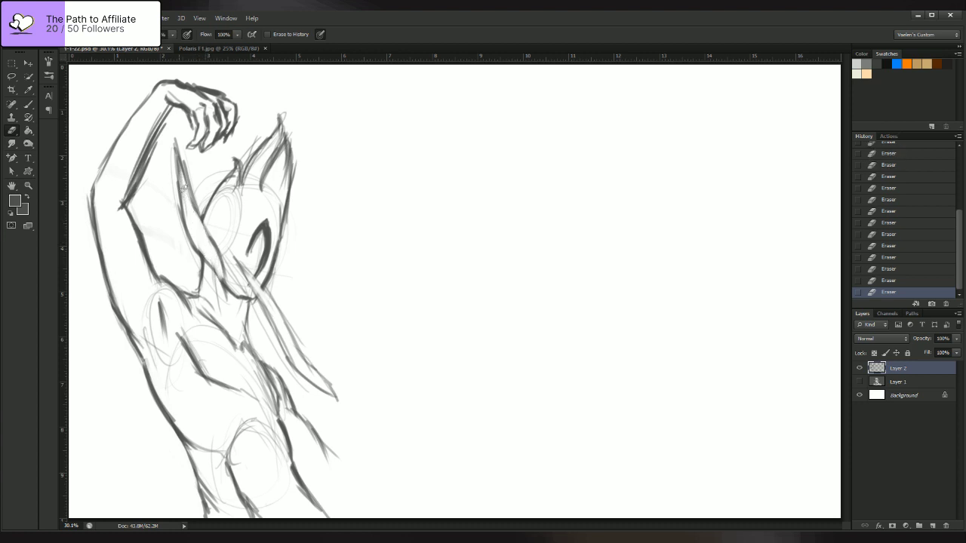
left_click_drag(195, 229, 180, 142)
left_click_drag(183, 193, 180, 167)
- Redraw the diagonal shape's edges over the face and add strokes running down the neck to the chest
left_click(28, 104)
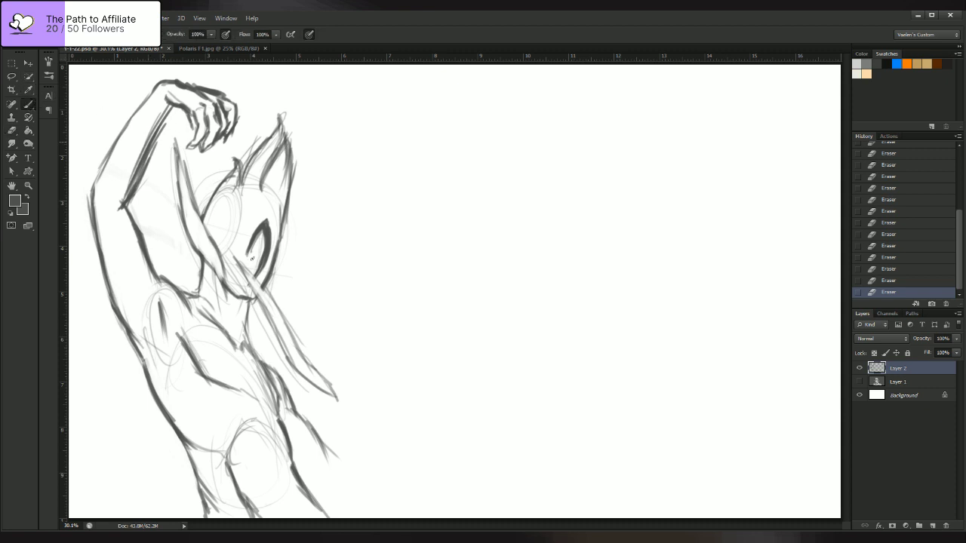
mouse_move(234, 253)
left_mouse_down()
mouse_move(282, 321)
mouse_move(254, 291)
mouse_move(263, 313)
left_mouse_up()
left_click_drag(193, 205, 224, 280)
left_click_drag(203, 251, 224, 292)
mouse_move(206, 253)
left_mouse_down()
mouse_move(243, 332)
mouse_move(271, 360)
left_mouse_up()
left_click_drag(261, 328, 271, 357)
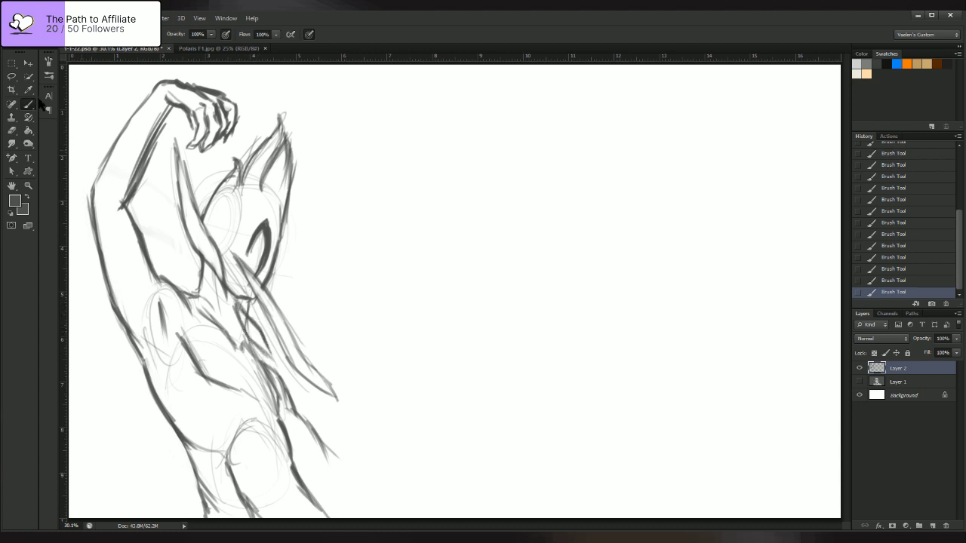
- Erase the chin and neck lines beneath the face beside the diagonal shape
left_click(11, 130)
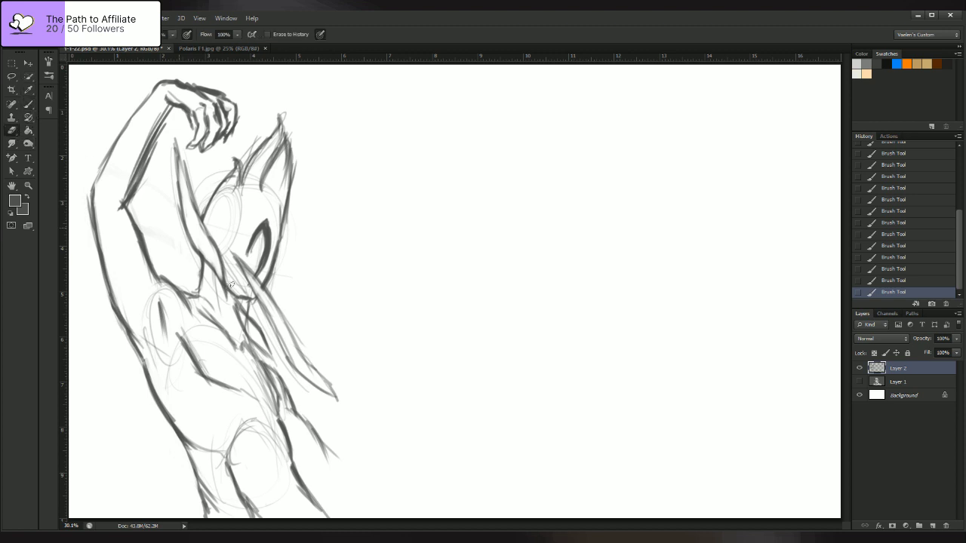
left_click_drag(252, 333, 243, 316)
left_click_drag(246, 327, 237, 305)
left_click_drag(240, 313, 235, 305)
left_click_drag(228, 241, 229, 248)
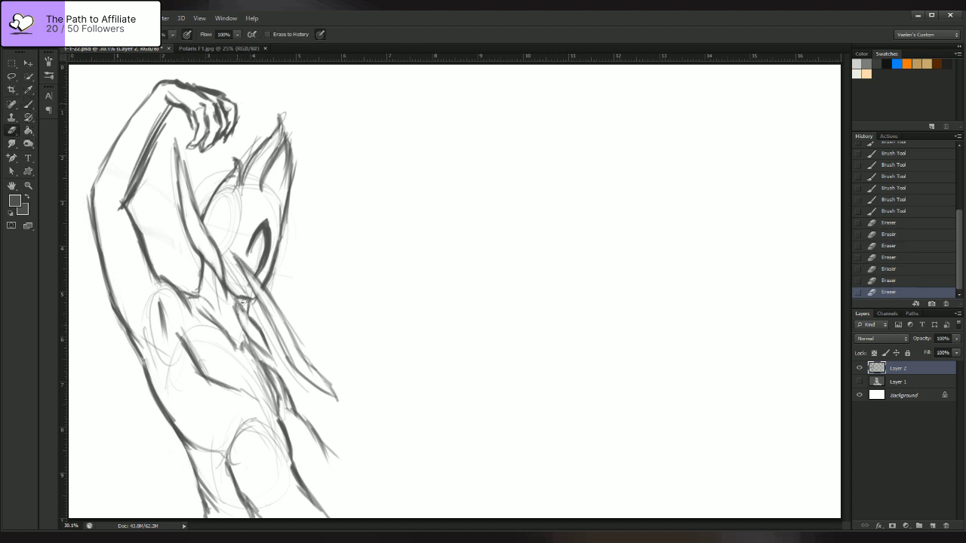
left_click_drag(243, 317, 231, 300)
mouse_move(237, 308)
left_mouse_down()
mouse_move(230, 299)
mouse_move(240, 290)
left_mouse_up()
left_click_drag(252, 308, 241, 295)
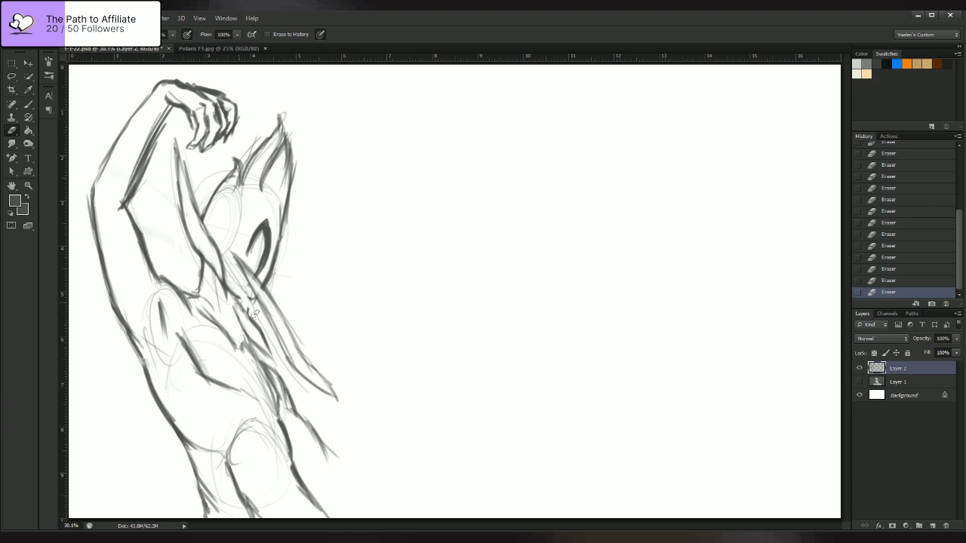
- Redraw the chin and neck strokes beside the diagonal shape and darken the inner edge of the eye
left_click(28, 104)
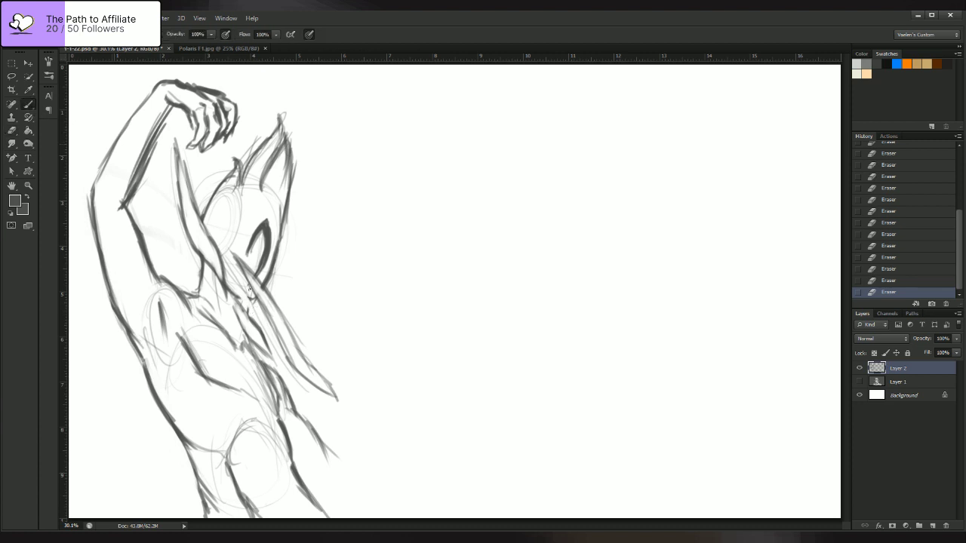
left_click_drag(252, 311, 230, 274)
left_click_drag(237, 296, 243, 291)
left_click_drag(237, 285, 259, 321)
mouse_move(234, 279)
left_mouse_down()
mouse_move(245, 312)
mouse_move(232, 300)
mouse_move(253, 321)
mouse_move(231, 299)
left_mouse_up()
left_click_drag(243, 312, 226, 294)
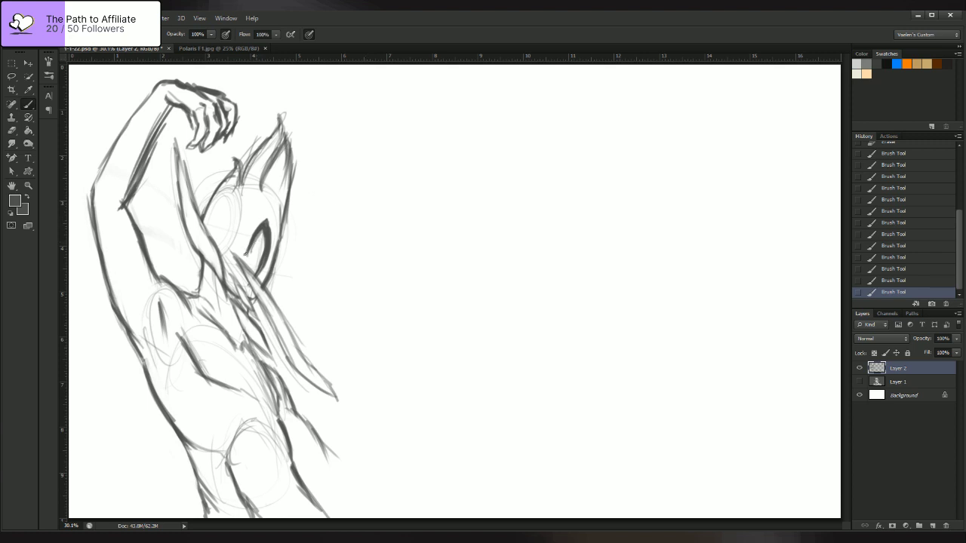
mouse_move(244, 250)
left_mouse_down()
mouse_move(254, 225)
mouse_move(257, 272)
left_mouse_up()
- Draw the lowered arm's forearm extending away from the torso, darken its underside and add the hand's lower edge
mouse_move(328, 464)
left_mouse_down()
mouse_move(342, 459)
mouse_move(316, 468)
mouse_move(425, 481)
left_mouse_up()
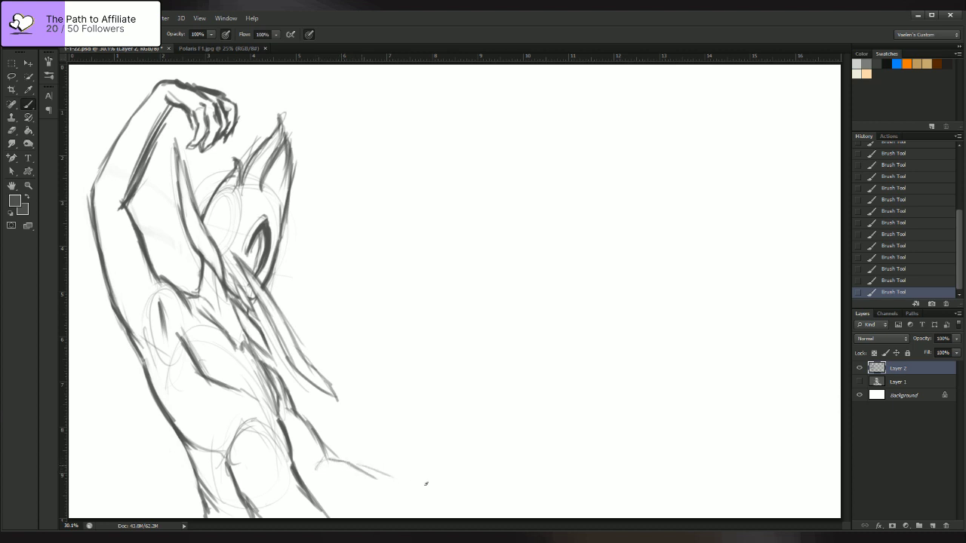
left_click_drag(325, 458, 422, 483)
left_click_drag(317, 498, 429, 501)
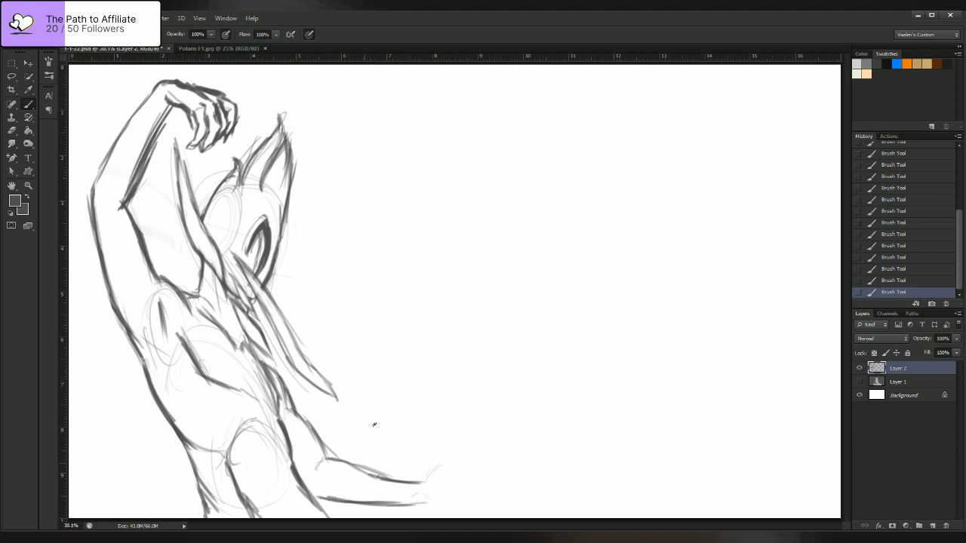
left_click_drag(155, 130, 170, 108)
mouse_move(311, 495)
left_mouse_down()
mouse_move(370, 505)
mouse_move(356, 513)
mouse_move(424, 506)
left_mouse_up()
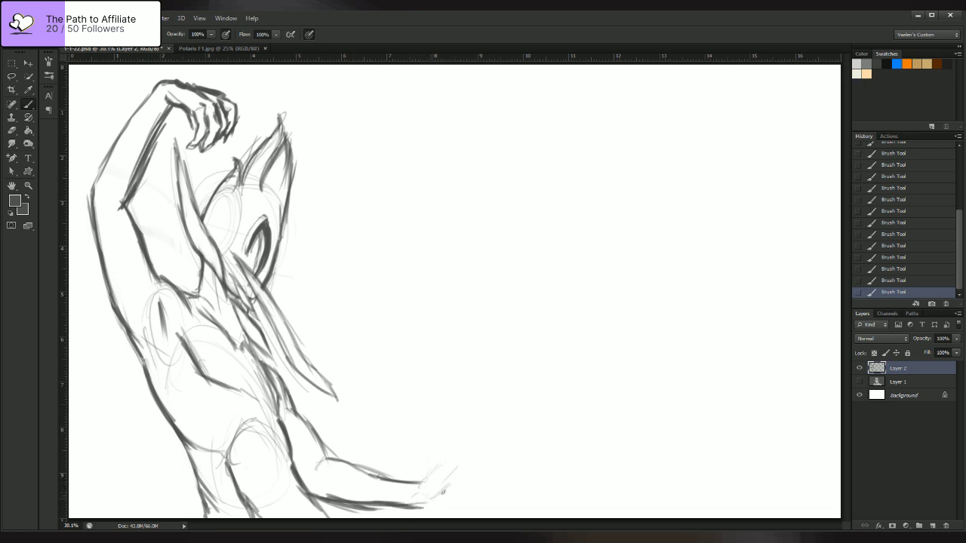
mouse_move(438, 497)
left_mouse_down()
mouse_move(465, 465)
mouse_move(435, 499)
mouse_move(436, 482)
mouse_move(430, 505)
mouse_move(440, 502)
left_mouse_up()
- Lasso the lowered hand's strokes, rotate them clockwise by about 13 degrees and deselect them
left_click(11, 76)
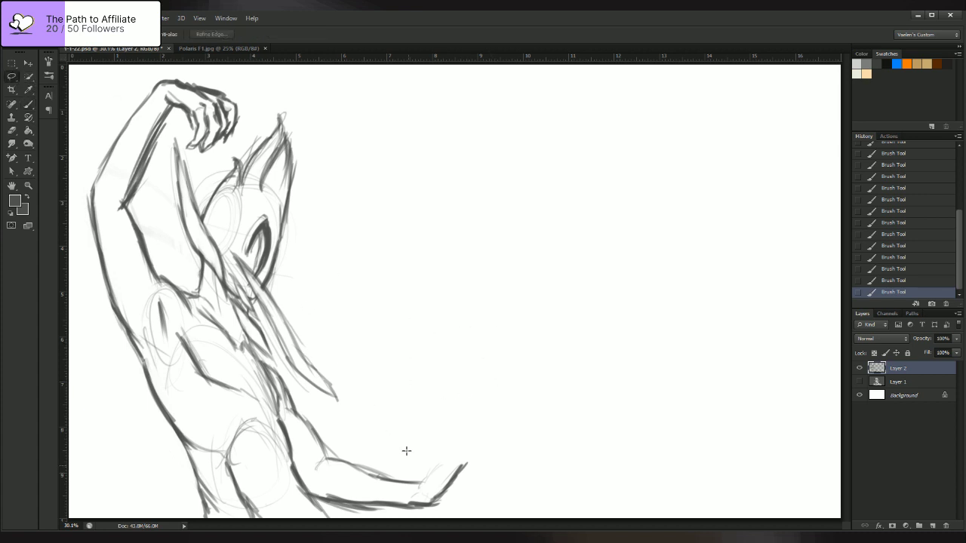
mouse_move(406, 450)
left_mouse_down()
mouse_move(470, 427)
mouse_move(408, 449)
left_mouse_up()
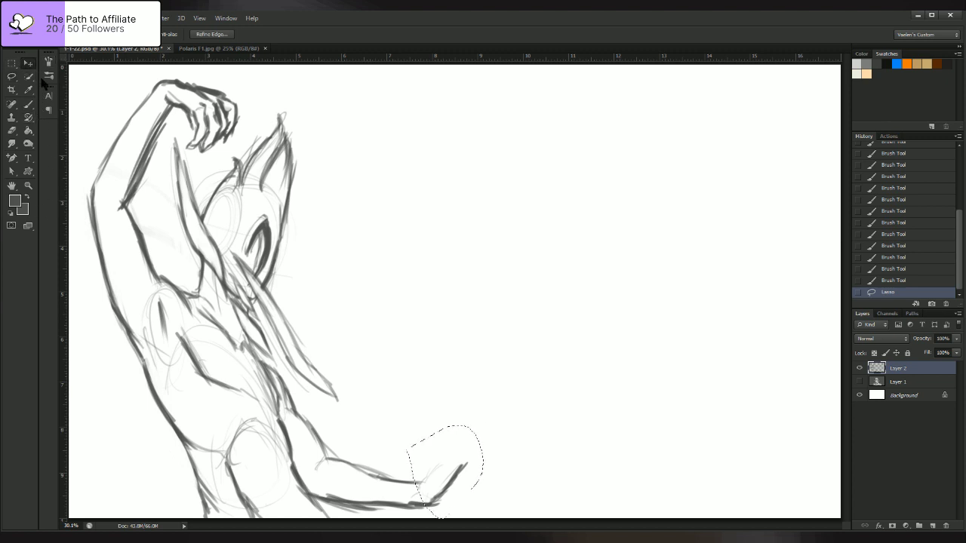
key("v")
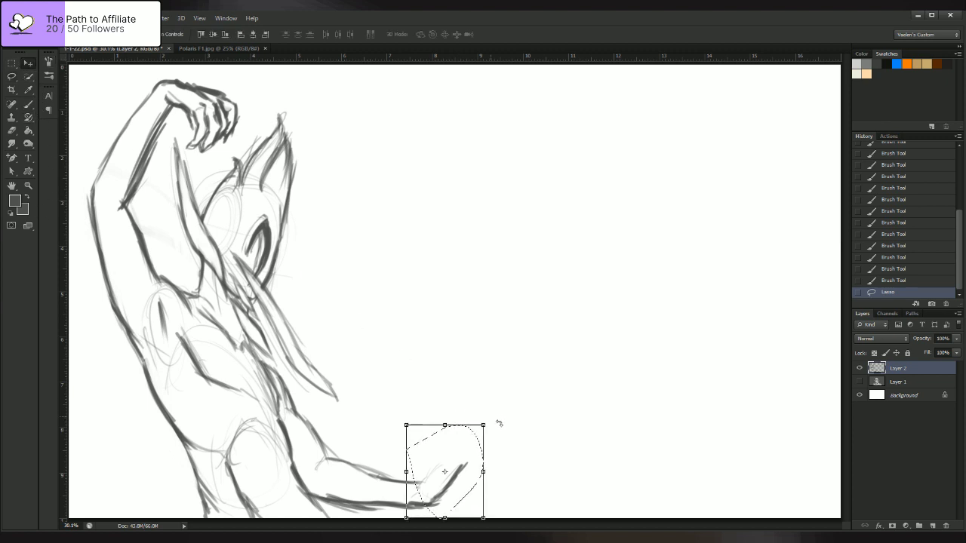
mouse_move(499, 424)
left_mouse_down()
mouse_move(508, 437)
mouse_move(465, 446)
left_mouse_up()
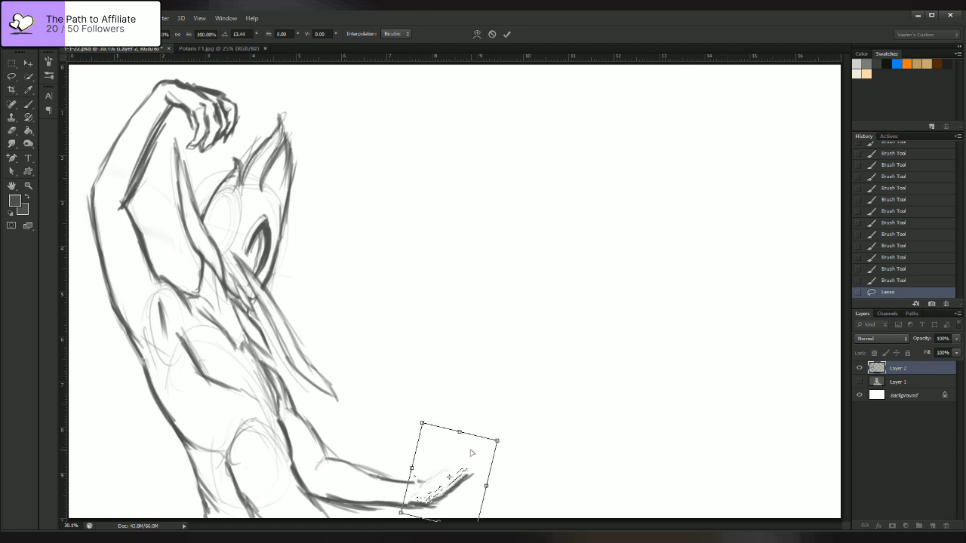
left_click(506, 34)
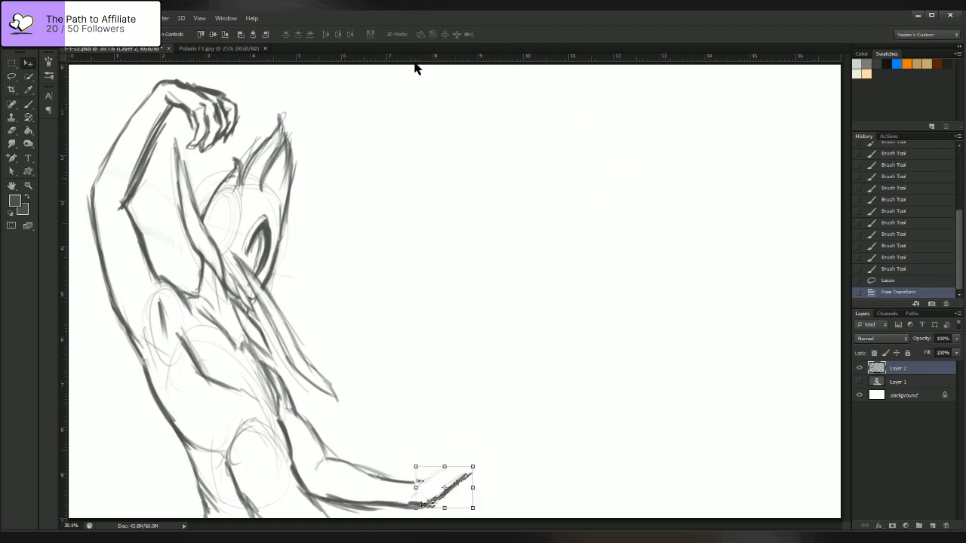
left_click(29, 104)
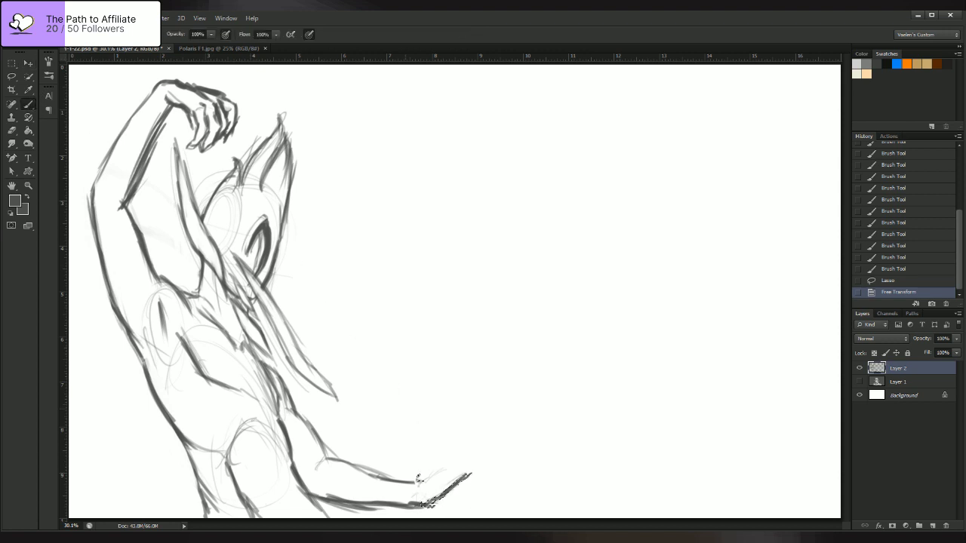
left_click_drag(419, 480, 436, 476)
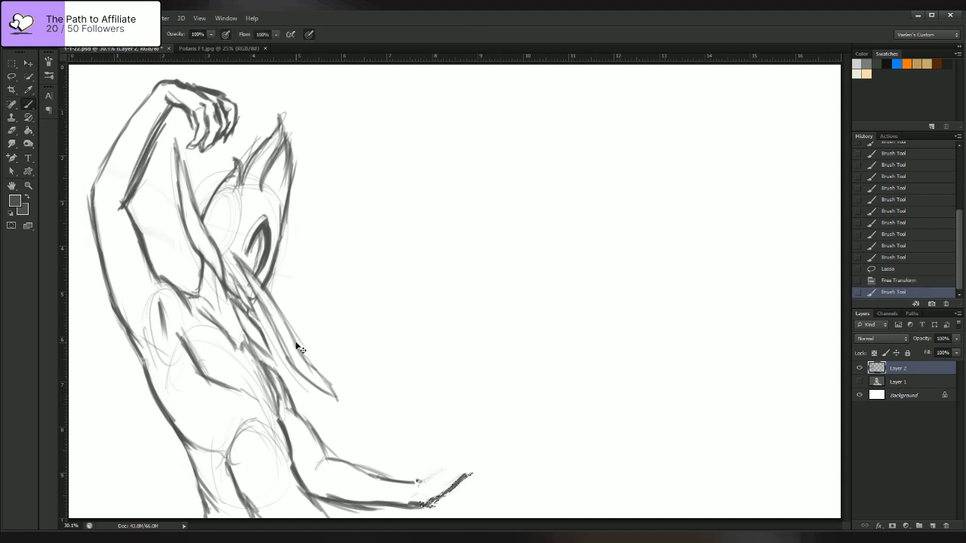
key("ctrl+d")
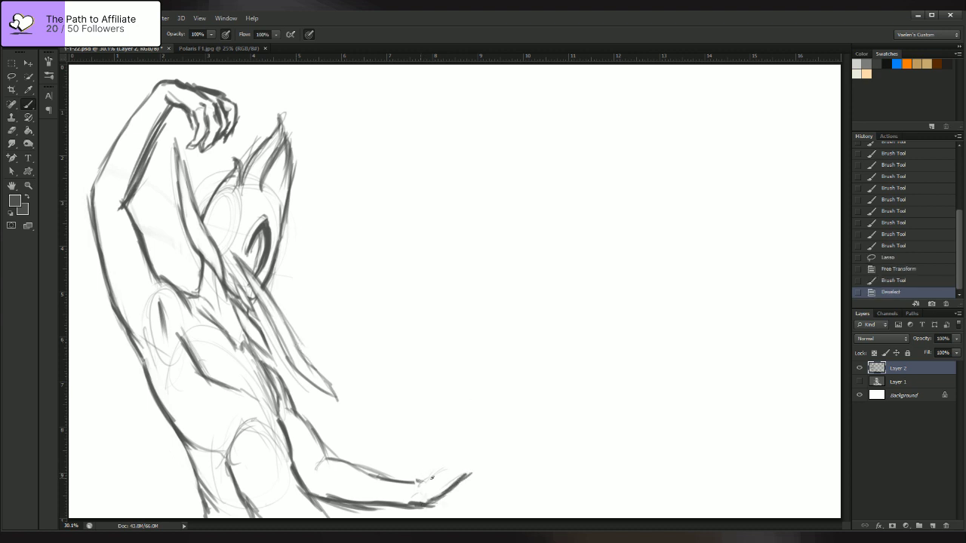
- Draw the lowered hand's palm, thumb and upward-curling fingers at the end of the forearm
left_click_drag(432, 477, 439, 467)
mouse_move(430, 472)
left_mouse_down()
mouse_move(444, 453)
mouse_move(428, 463)
left_mouse_up()
mouse_move(419, 479)
left_mouse_down()
mouse_move(430, 461)
mouse_move(449, 466)
mouse_move(436, 475)
mouse_move(450, 466)
left_mouse_up()
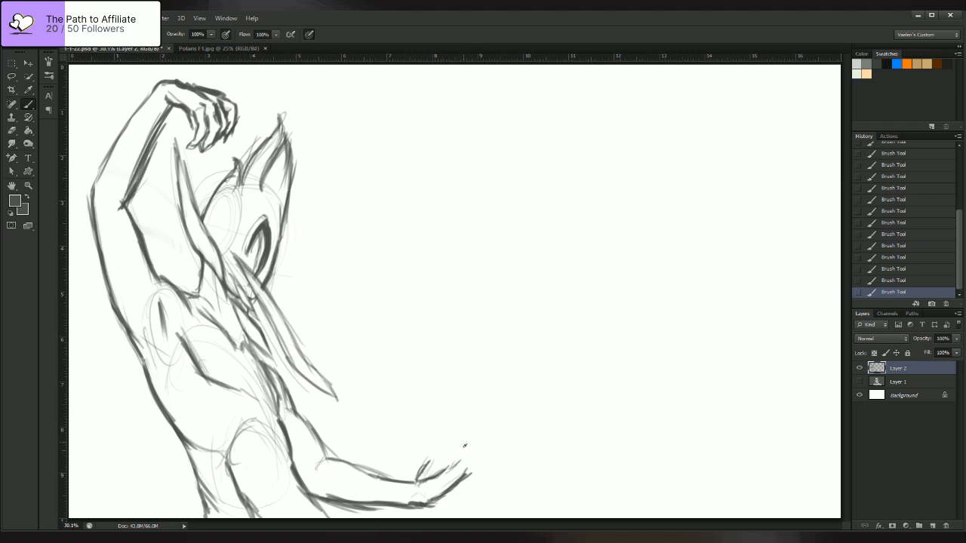
mouse_move(462, 459)
left_mouse_down()
mouse_move(475, 446)
mouse_move(472, 419)
mouse_move(475, 436)
mouse_move(451, 461)
mouse_move(461, 421)
left_mouse_up()
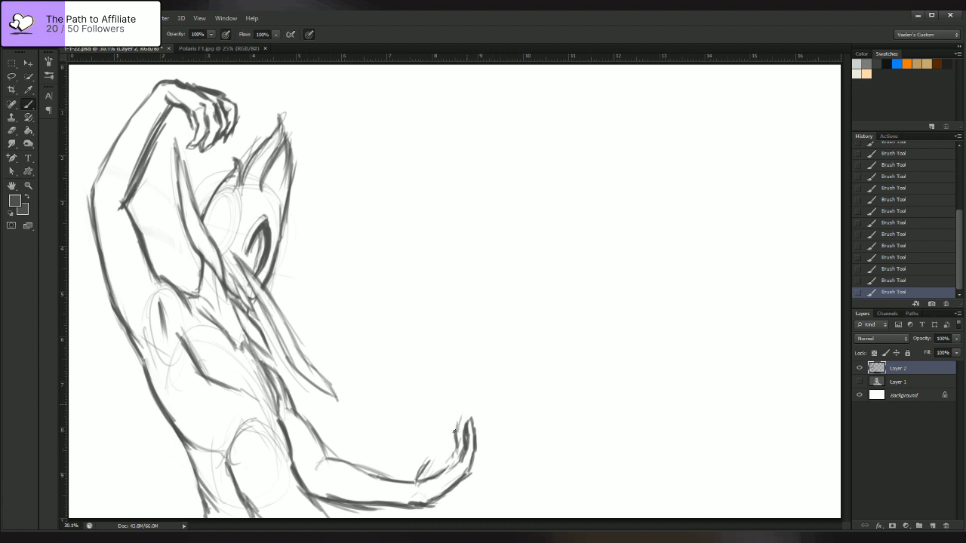
mouse_move(459, 424)
left_mouse_down()
mouse_move(460, 401)
mouse_move(460, 452)
mouse_move(461, 401)
left_mouse_up()
mouse_move(446, 446)
left_mouse_down()
mouse_move(452, 402)
mouse_move(433, 424)
left_mouse_up()
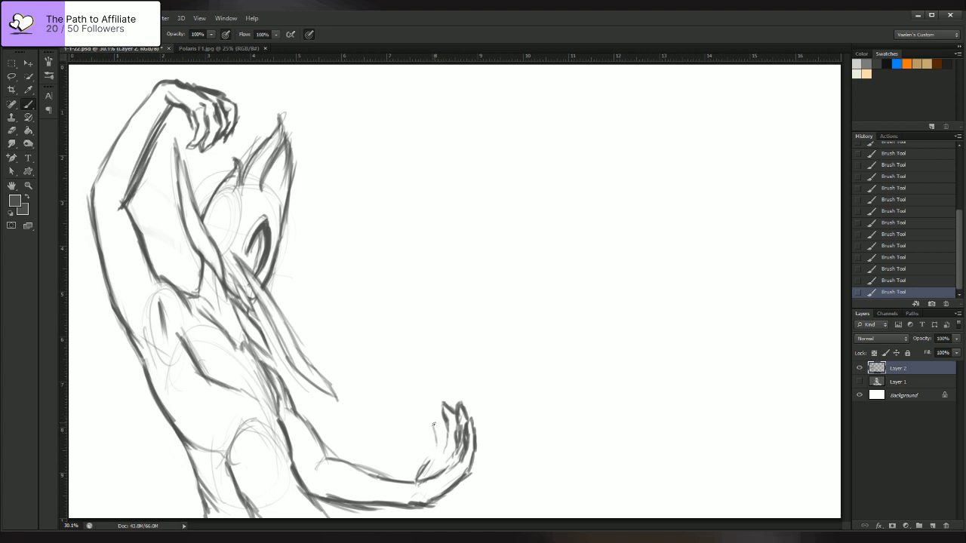
left_click_drag(421, 472, 431, 430)
mouse_move(431, 434)
left_mouse_down()
mouse_move(434, 422)
mouse_move(435, 454)
left_mouse_up()
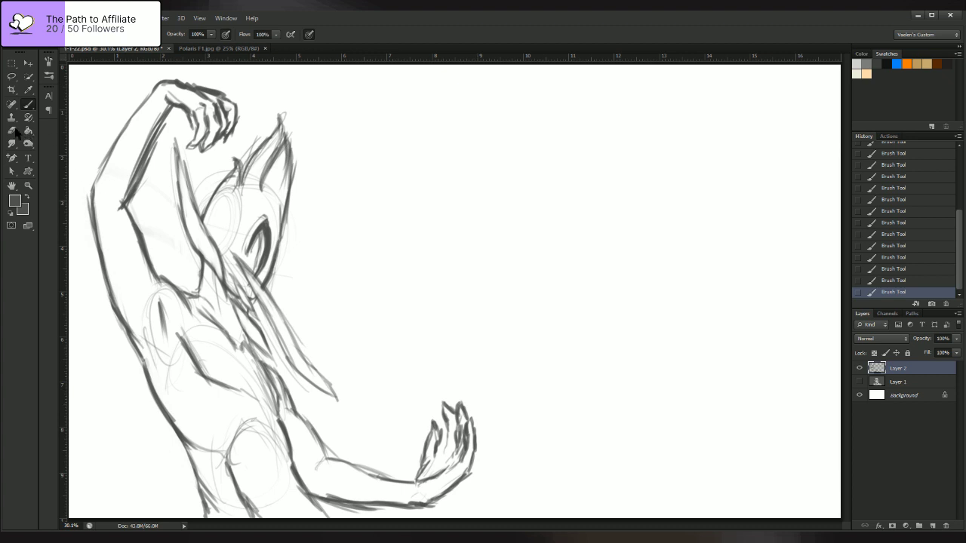
- Erase the lowered hand's upward-curling fingers, keeping the thumb and the palm base
left_click(12, 129)
mouse_move(443, 408)
left_mouse_down()
mouse_move(444, 450)
mouse_move(443, 398)
mouse_move(456, 389)
mouse_move(447, 447)
mouse_move(464, 400)
mouse_move(457, 446)
left_mouse_up()
mouse_move(462, 420)
left_mouse_down()
mouse_move(458, 453)
mouse_move(475, 360)
left_mouse_up()
left_click_drag(475, 360, 462, 354)
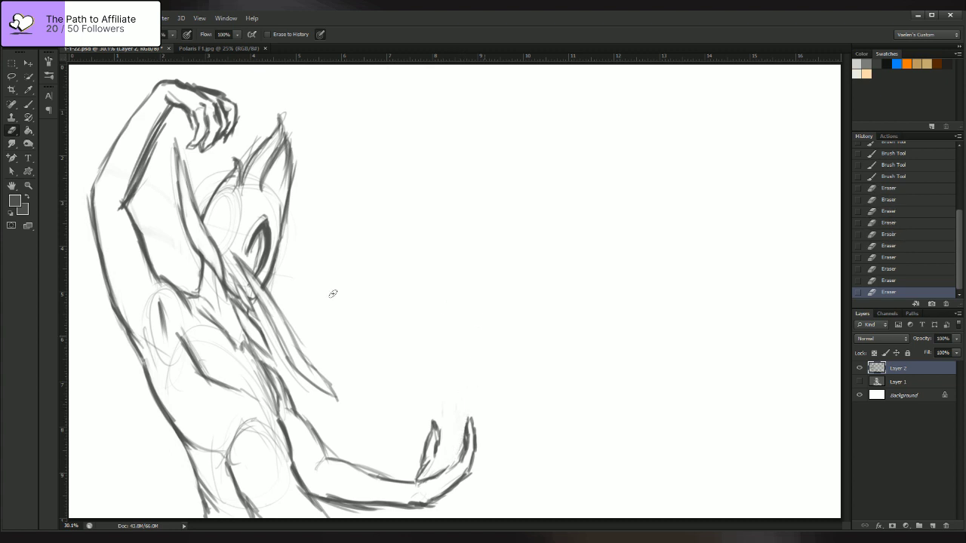
mouse_move(473, 419)
left_mouse_down()
mouse_move(464, 473)
mouse_move(476, 455)
mouse_move(474, 419)
mouse_move(468, 448)
left_mouse_up()
left_click_drag(472, 455, 478, 476)
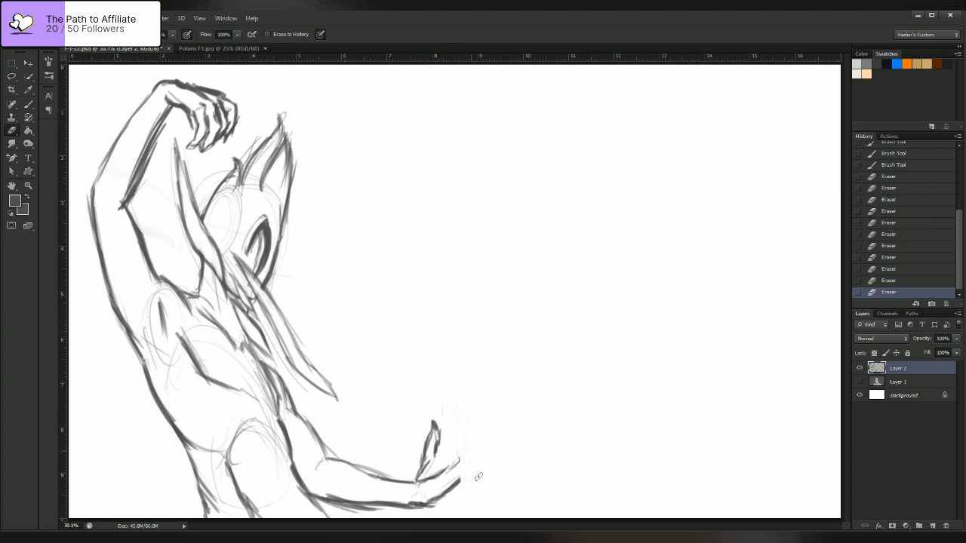
- Redraw the lowered hand's fingers stretched diagonally outward, add a small curved finger beside the thumb and darken the finger lines
left_click(28, 103)
left_click_drag(457, 462, 475, 448)
left_click_drag(462, 458, 475, 450)
left_click_drag(460, 482, 478, 458)
left_click_drag(465, 474, 499, 436)
left_click_drag(482, 455, 497, 438)
mouse_move(480, 457)
left_mouse_down()
mouse_move(506, 431)
mouse_move(467, 448)
mouse_move(498, 432)
mouse_move(511, 409)
mouse_move(495, 415)
left_mouse_up()
left_click_drag(455, 443, 474, 428)
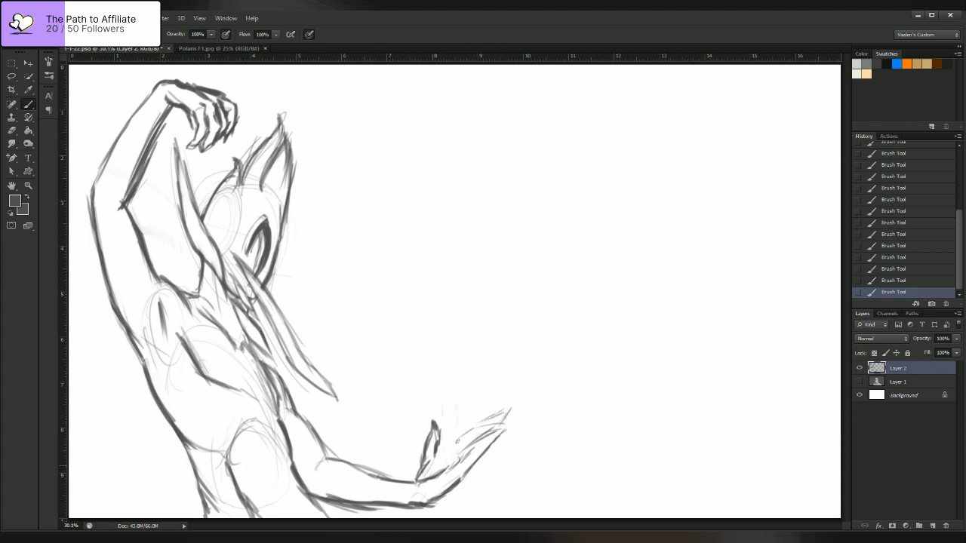
mouse_move(436, 460)
left_mouse_down()
mouse_move(480, 429)
mouse_move(451, 445)
mouse_move(459, 462)
mouse_move(448, 449)
mouse_move(435, 463)
left_mouse_up()
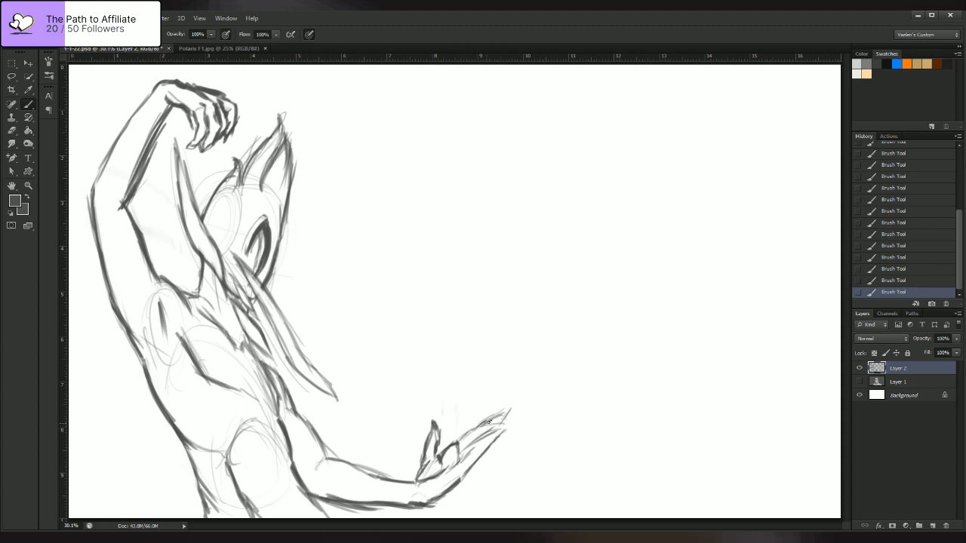
mouse_move(482, 426)
left_mouse_down()
mouse_move(507, 421)
mouse_move(486, 425)
mouse_move(458, 457)
mouse_move(465, 449)
mouse_move(483, 433)
mouse_move(466, 474)
mouse_move(491, 436)
left_mouse_up()
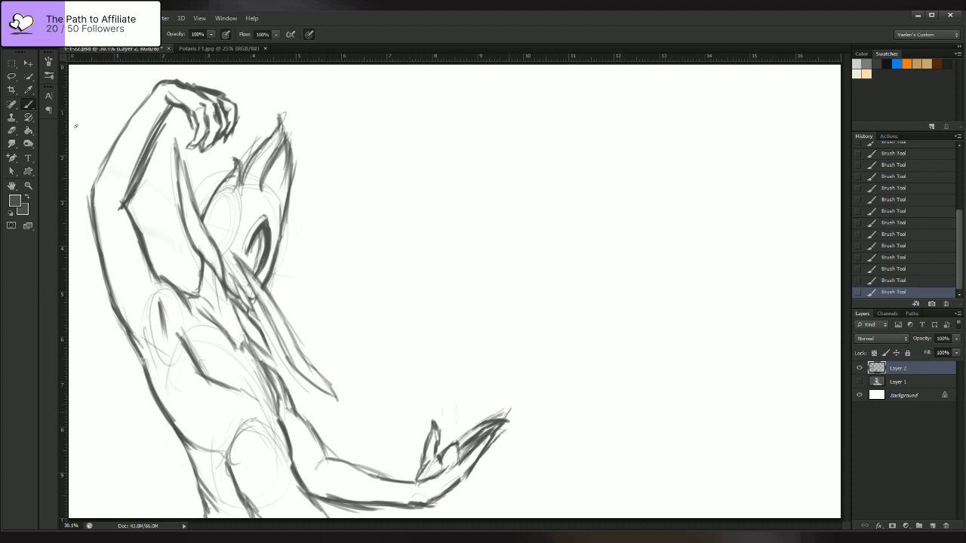
- Erase the stray lines around the fingertips and along the outer edge of the lowered hand
left_click(12, 131)
mouse_move(487, 421)
left_mouse_down()
mouse_move(508, 413)
mouse_move(492, 418)
mouse_move(501, 420)
left_mouse_up()
left_click_drag(522, 421, 513, 427)
left_click_drag(511, 429, 499, 443)
left_click_drag(490, 452, 478, 468)
left_click_drag(505, 432, 485, 463)
left_click_drag(486, 416, 503, 411)
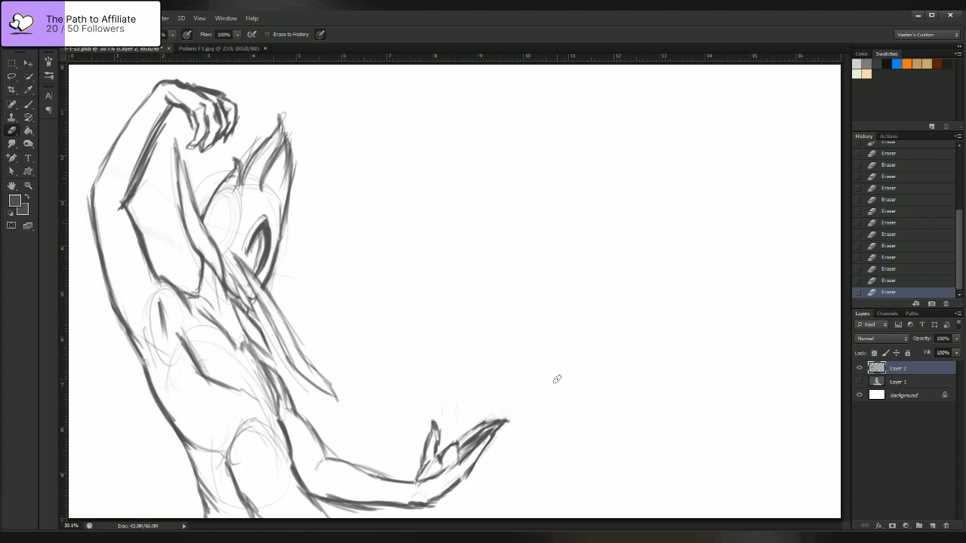
- View the Polaris F1, F2 and F3 reference images, close F3 and F2, and return to the sketch
left_click(221, 50)
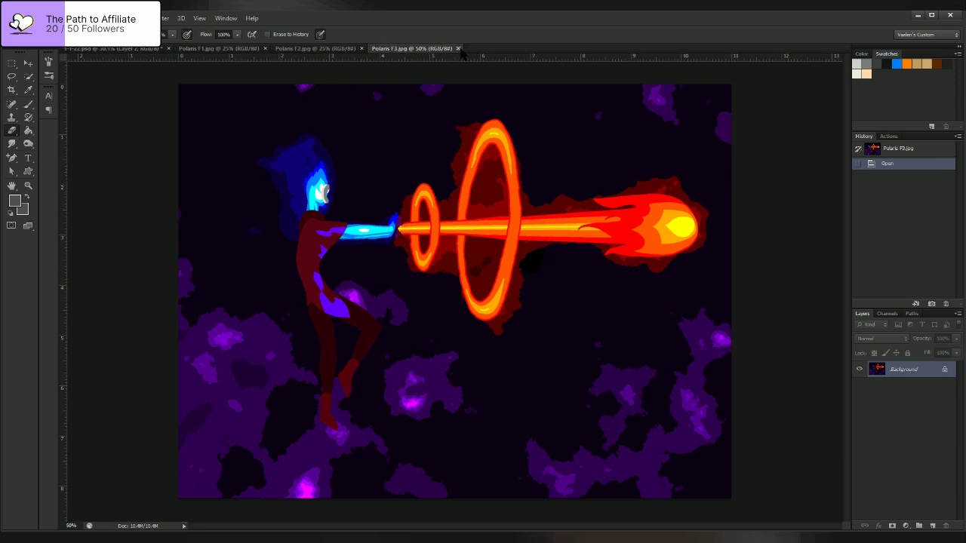
left_click(458, 48)
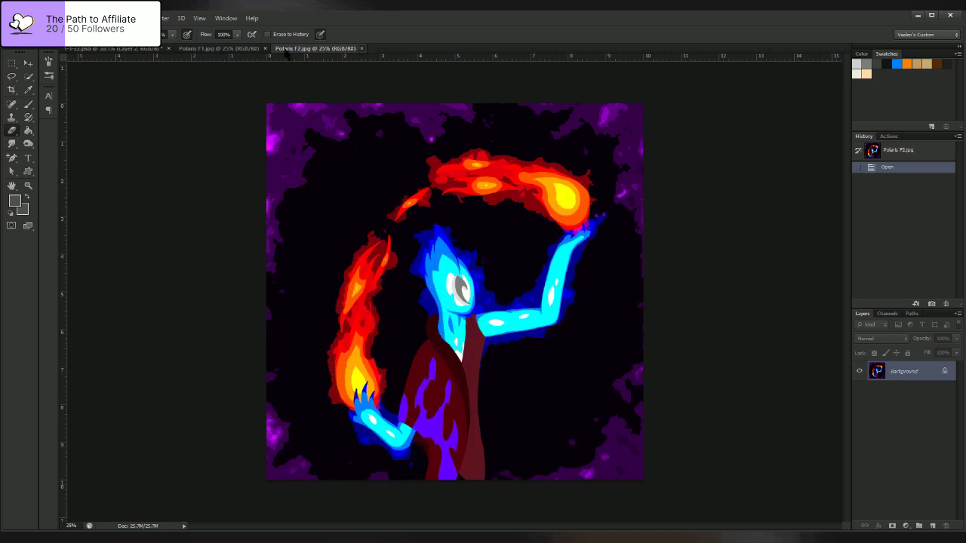
left_click(361, 48)
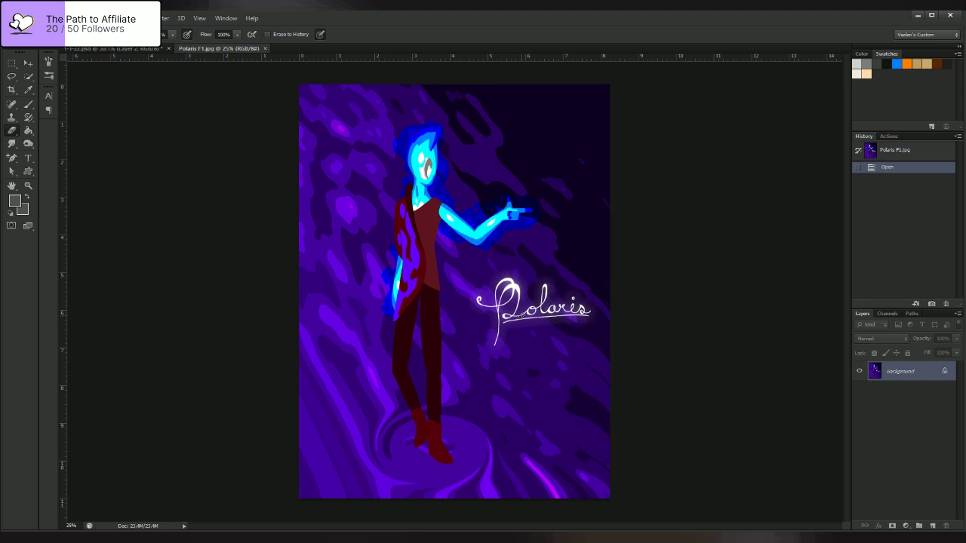
left_click(121, 49)
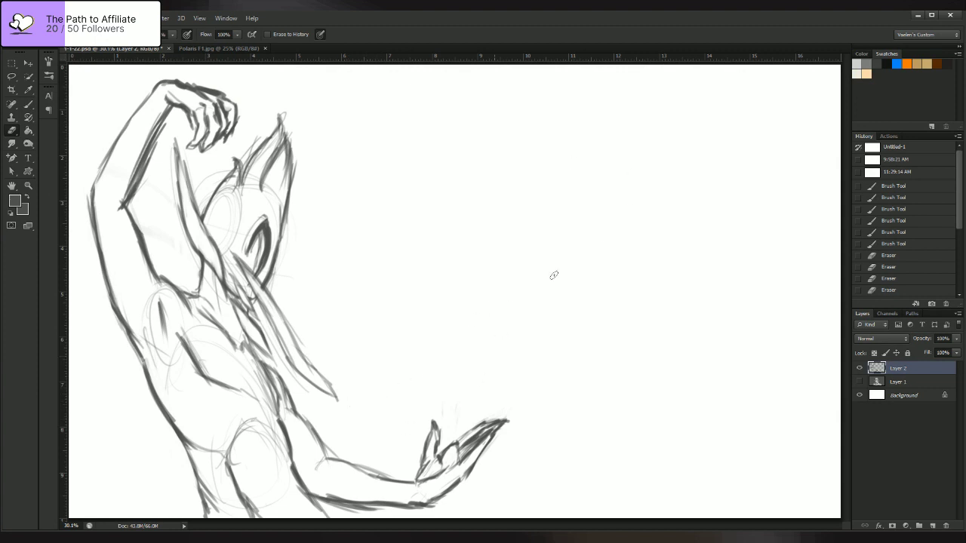
- Lightly sketch a long S-shaped curve from beside the torso, over the lowered hand, arching and hooking down at its far end
left_click(28, 104)
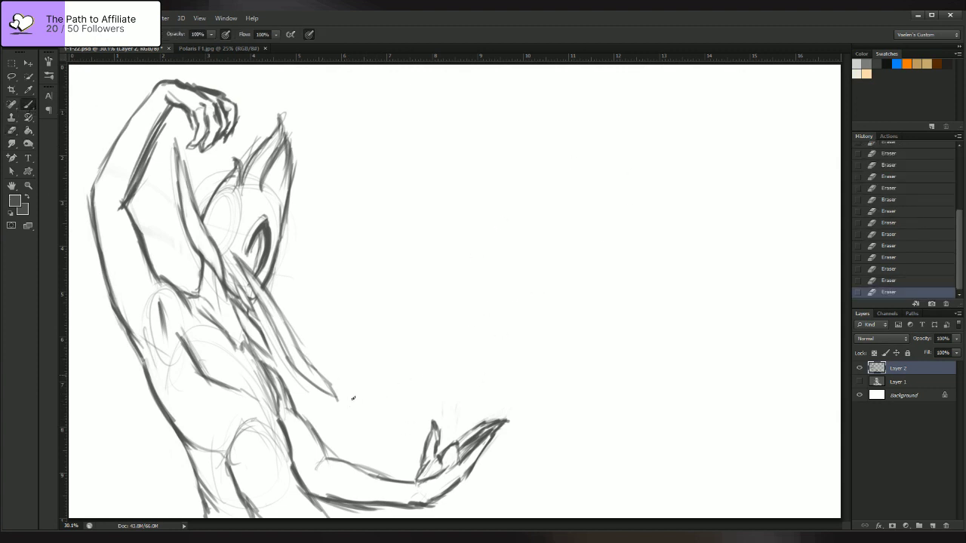
left_click_drag(348, 390, 574, 207)
left_click_drag(671, 163, 688, 167)
mouse_move(608, 170)
left_mouse_down()
mouse_move(687, 161)
mouse_move(703, 219)
left_mouse_up()
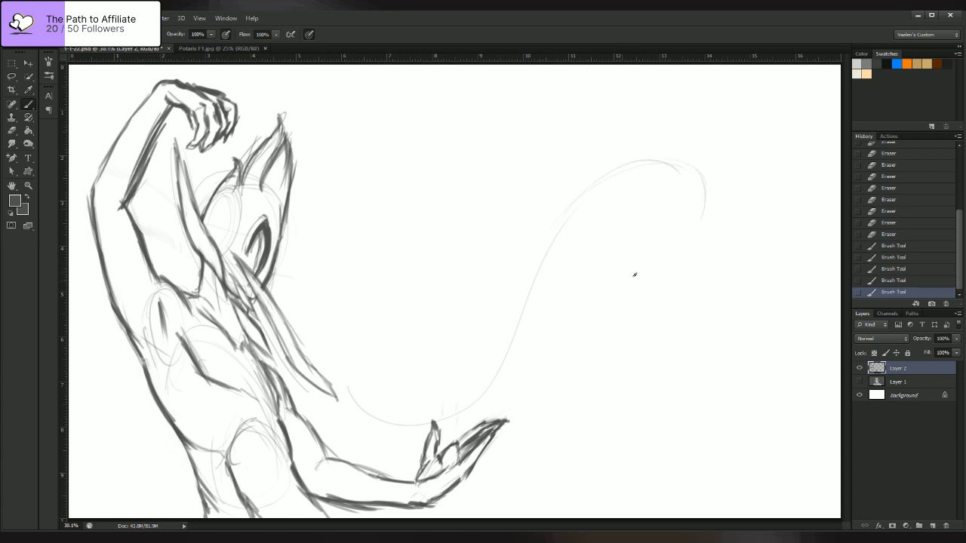
mouse_move(705, 181)
left_mouse_down()
mouse_move(668, 261)
mouse_move(675, 269)
left_mouse_up()
mouse_move(688, 161)
left_mouse_down()
mouse_move(667, 277)
mouse_move(661, 269)
left_mouse_up()
left_click_drag(522, 238, 663, 280)
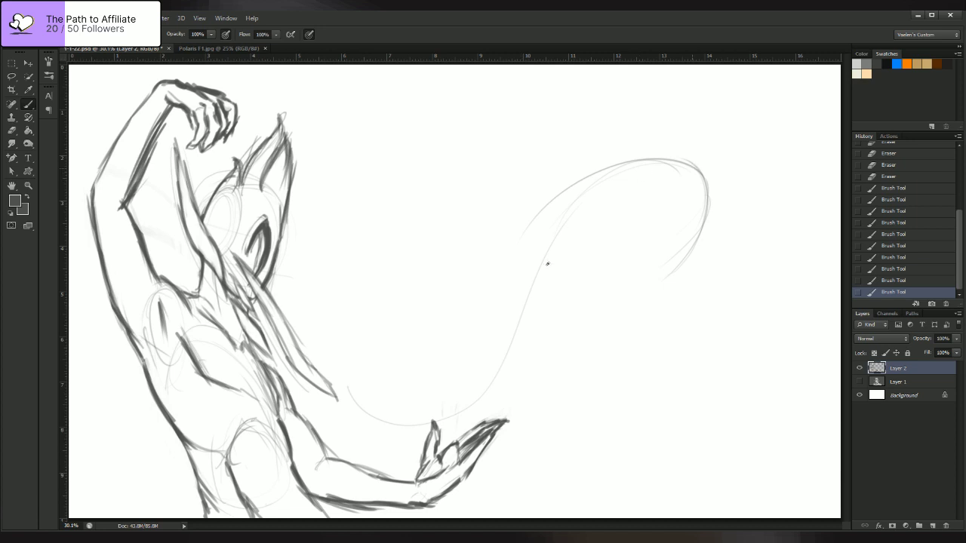
- Strengthen the upper arch and hooked end of the S-shaped curve with repeated light strokes
left_click_drag(594, 192, 694, 164)
left_click_drag(547, 239, 663, 160)
left_click_drag(532, 280, 630, 168)
left_click_drag(547, 235, 669, 157)
left_click_drag(601, 184, 701, 175)
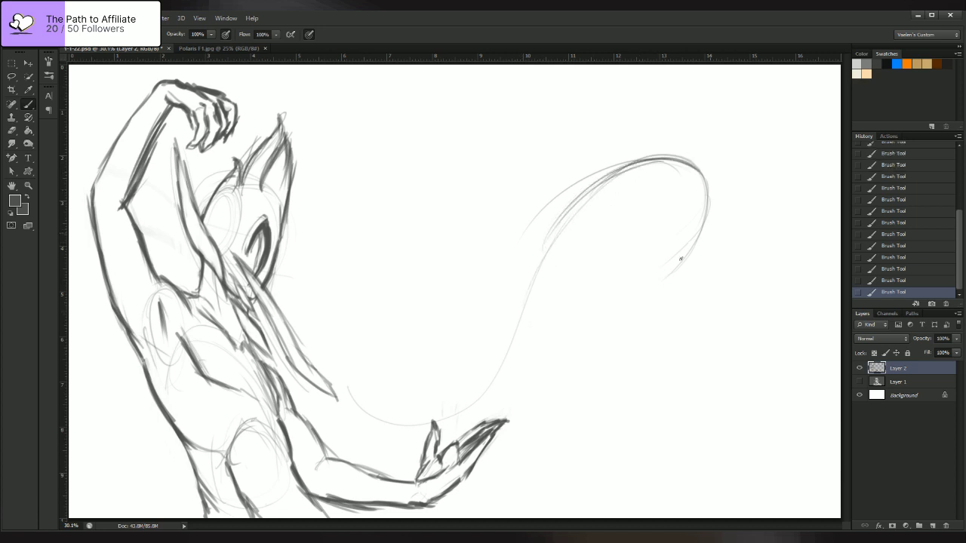
mouse_move(662, 278)
left_mouse_down()
mouse_move(669, 154)
mouse_move(548, 228)
left_mouse_up()
- Thicken the S-shaped curve's descending section with overlapping strokes from the arch down to above the lowered hand
mouse_move(628, 163)
left_mouse_down()
mouse_move(548, 284)
mouse_move(530, 266)
left_mouse_up()
left_click_drag(579, 198, 523, 293)
left_click_drag(567, 215, 499, 355)
mouse_move(557, 242)
left_mouse_down()
mouse_move(522, 299)
mouse_move(506, 355)
left_mouse_up()
left_click_drag(545, 273, 500, 370)
left_click_drag(527, 324, 481, 398)
left_click_drag(503, 364, 457, 412)
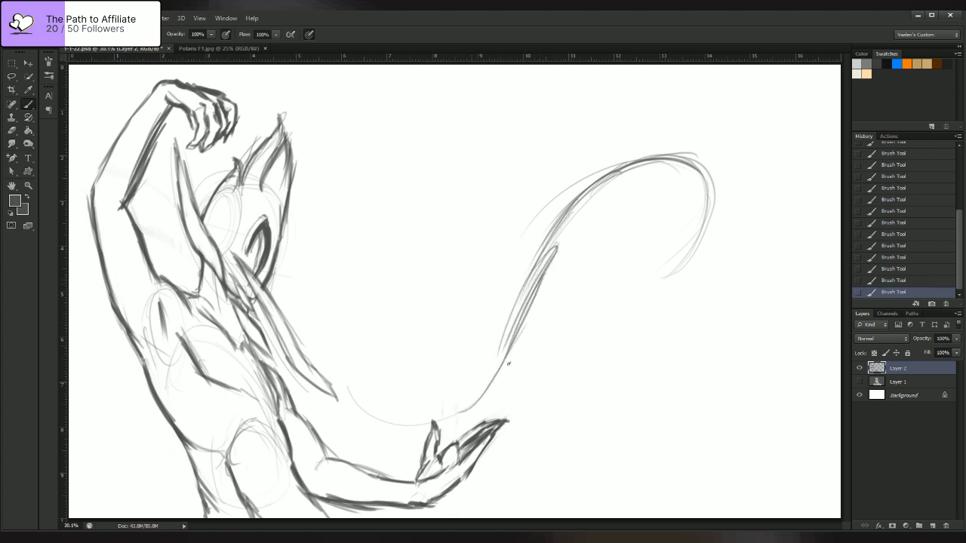
- Lightly sketch the trail's inner contour, curling it under the hooked tip and running down toward the outstretched hand
left_click_drag(615, 206, 640, 197)
left_click_drag(678, 239, 658, 278)
left_click_drag(646, 241, 661, 276)
mouse_move(631, 249)
left_mouse_down()
mouse_move(676, 237)
mouse_move(650, 236)
left_mouse_up()
left_click_drag(623, 252, 581, 335)
left_click_drag(613, 294, 587, 332)
mouse_move(634, 243)
left_mouse_down()
mouse_move(604, 309)
mouse_move(669, 235)
mouse_move(678, 240)
left_mouse_up()
left_click_drag(631, 243, 620, 257)
left_click_drag(573, 332, 596, 309)
mouse_move(588, 320)
left_mouse_down()
mouse_move(538, 393)
mouse_move(487, 424)
mouse_move(575, 329)
left_mouse_up()
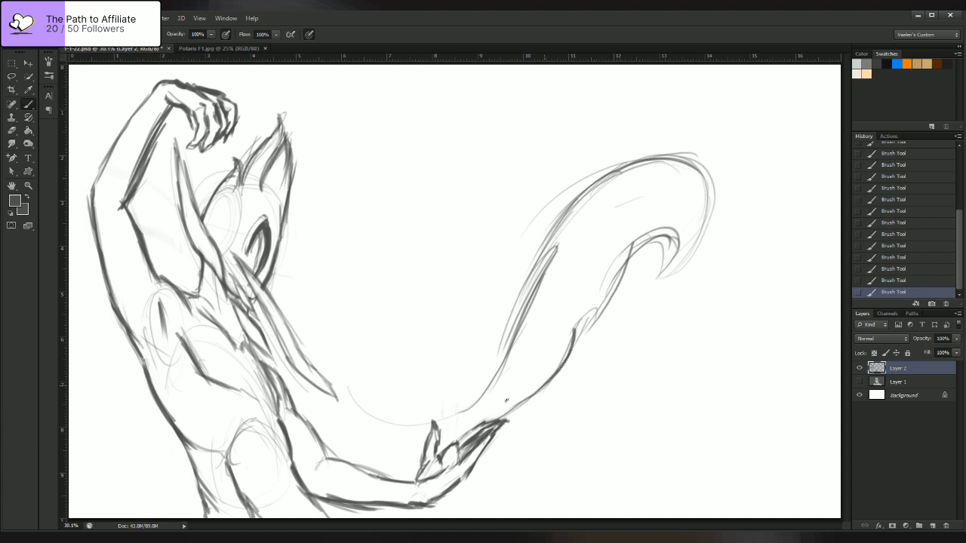
- Darken the trail's inner contour with a small mid-length tuft, and define its curled tip and outer end
mouse_move(500, 412)
left_mouse_down()
mouse_move(563, 361)
mouse_move(622, 261)
left_mouse_up()
left_click_drag(610, 294, 635, 246)
mouse_move(631, 249)
left_mouse_down()
mouse_move(664, 229)
mouse_move(656, 271)
left_mouse_up()
left_click_drag(670, 230, 662, 269)
mouse_move(681, 242)
left_mouse_down()
mouse_move(655, 272)
mouse_move(700, 237)
left_mouse_up()
mouse_move(661, 273)
left_mouse_down()
mouse_move(707, 211)
mouse_move(695, 246)
left_mouse_up()
left_click_drag(687, 175, 711, 229)
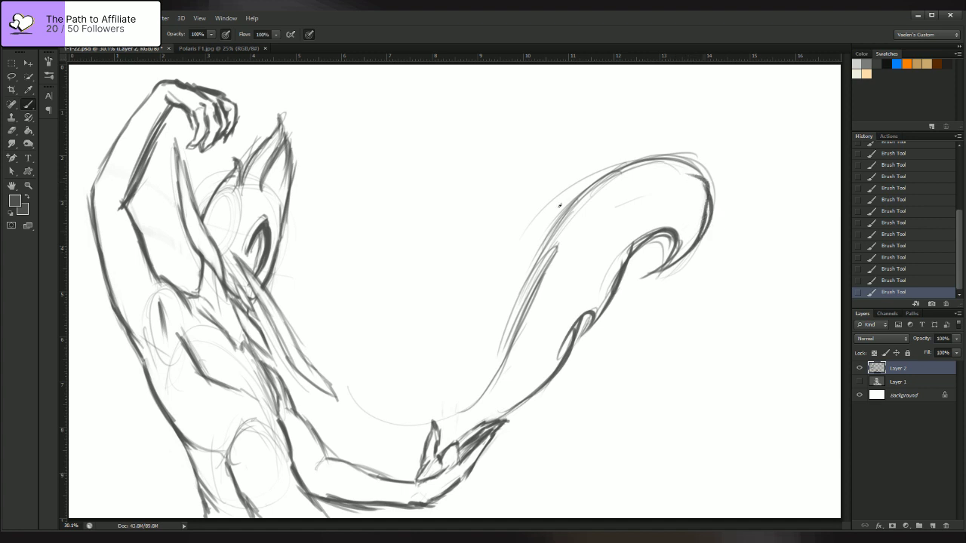
- Strengthen the trail's outer edge from the arch down its slope with overlapping dark strokes, including the inner tuft line
mouse_move(625, 171)
left_mouse_down()
mouse_move(705, 160)
mouse_move(588, 181)
mouse_move(527, 261)
mouse_move(540, 240)
left_mouse_up()
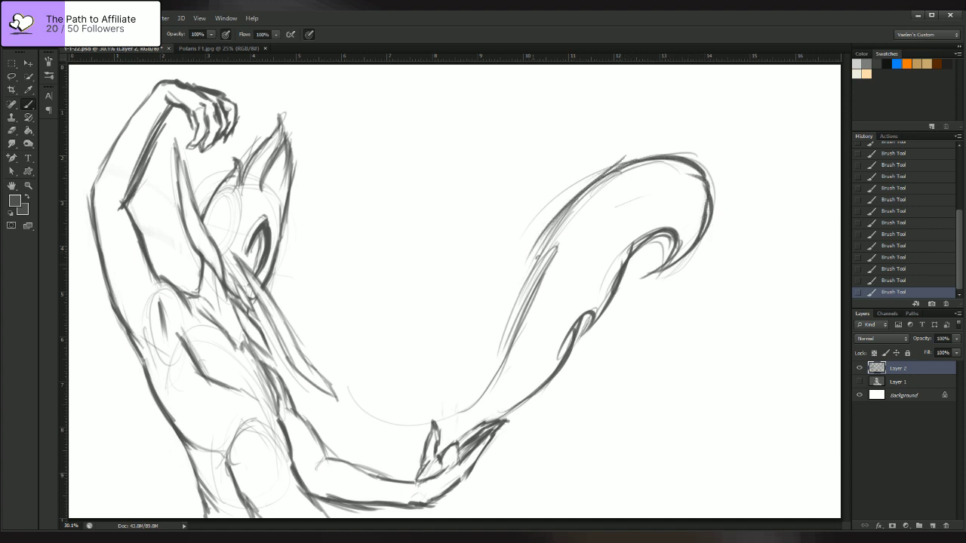
left_click_drag(587, 192, 495, 326)
left_click_drag(565, 218, 500, 335)
left_click_drag(596, 190, 502, 328)
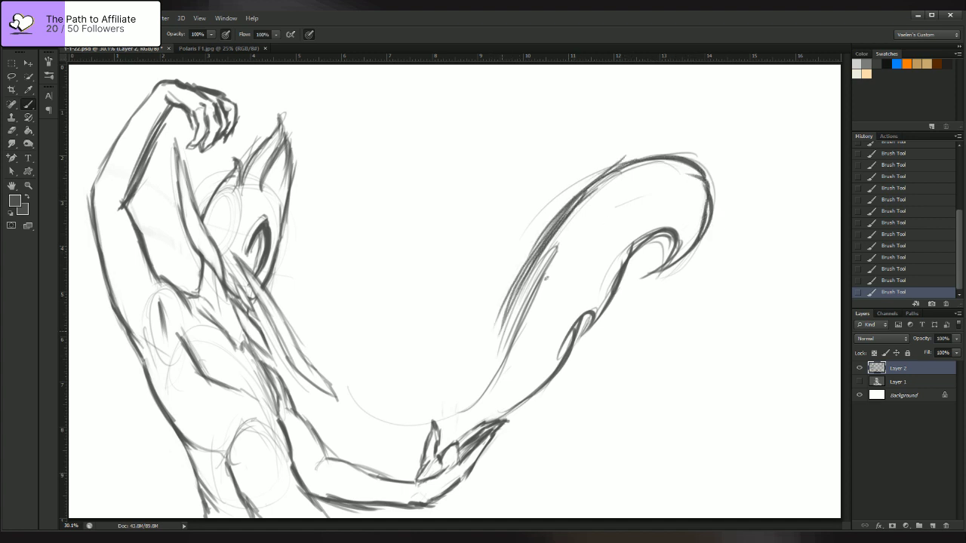
mouse_move(558, 252)
left_mouse_down()
mouse_move(504, 323)
mouse_move(527, 300)
left_mouse_up()
left_click_drag(529, 304, 499, 351)
- Add light flowing contour lines and a small curl inside the trail's arched end
left_click_drag(591, 222, 682, 176)
left_click_drag(680, 224, 677, 188)
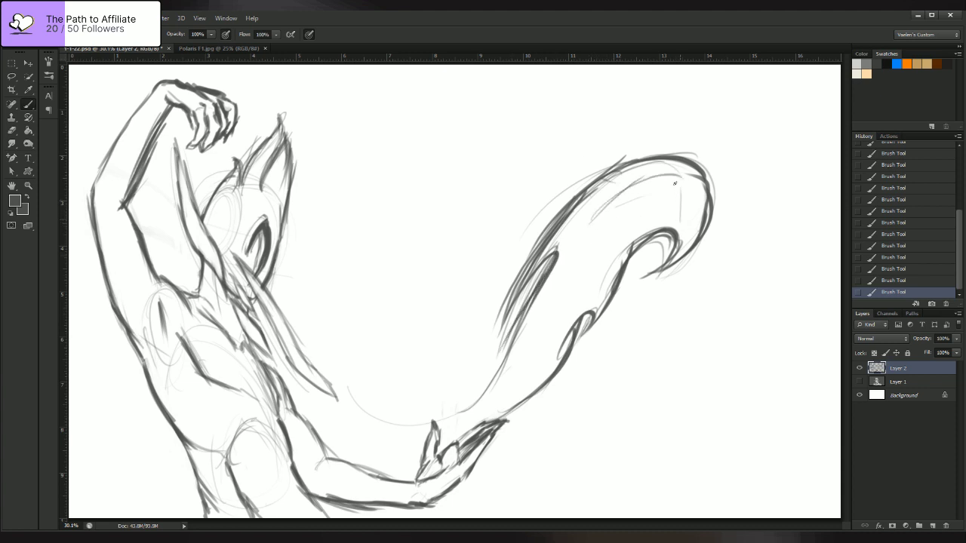
mouse_move(614, 227)
left_mouse_down()
mouse_move(674, 199)
mouse_move(687, 218)
left_mouse_up()
mouse_move(659, 183)
left_mouse_down()
mouse_move(665, 211)
mouse_move(685, 221)
mouse_move(647, 212)
mouse_move(610, 240)
mouse_move(600, 271)
left_mouse_up()
left_click_drag(602, 217, 598, 278)
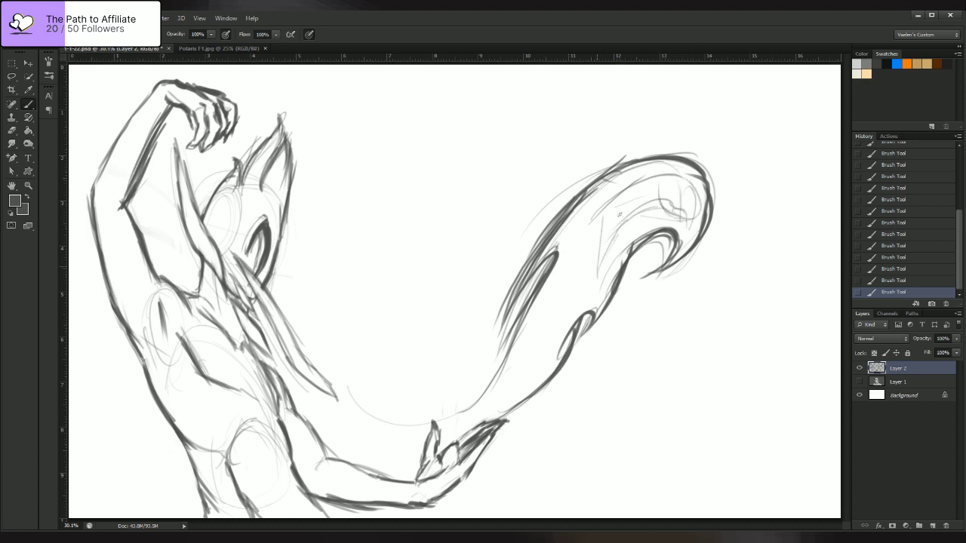
left_click_drag(624, 198, 594, 226)
- Sketch light strand lines inside the trail's sloping middle section and continue them up into the arch
left_click_drag(582, 270, 512, 395)
mouse_move(549, 302)
left_mouse_down()
mouse_move(521, 361)
mouse_move(567, 282)
left_mouse_up()
left_click_drag(535, 322, 593, 262)
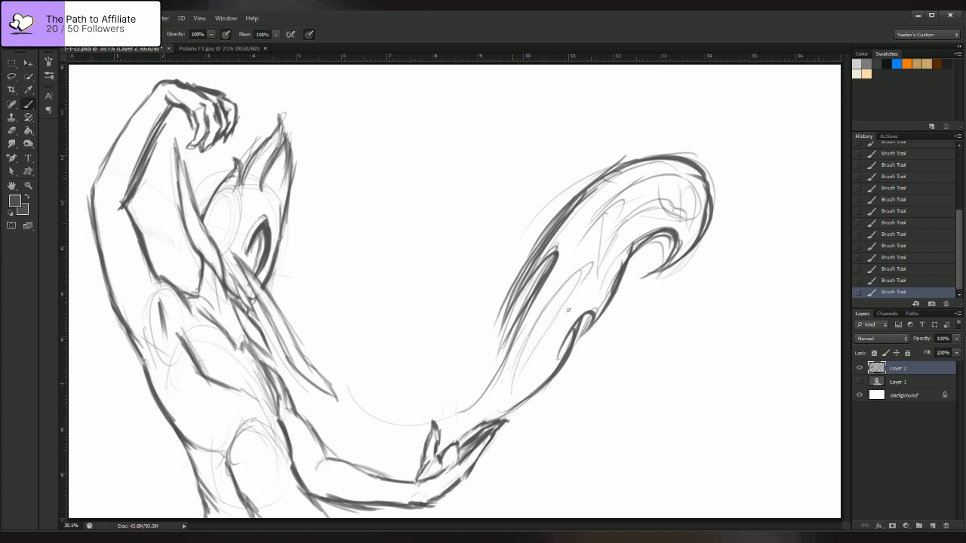
left_click_drag(518, 383, 593, 261)
mouse_move(560, 289)
left_mouse_down()
mouse_move(586, 268)
mouse_move(628, 189)
left_mouse_up()
mouse_move(601, 243)
left_mouse_down()
mouse_move(646, 177)
mouse_move(694, 181)
left_mouse_up()
left_click_drag(684, 220, 695, 194)
left_click_drag(655, 167, 687, 217)
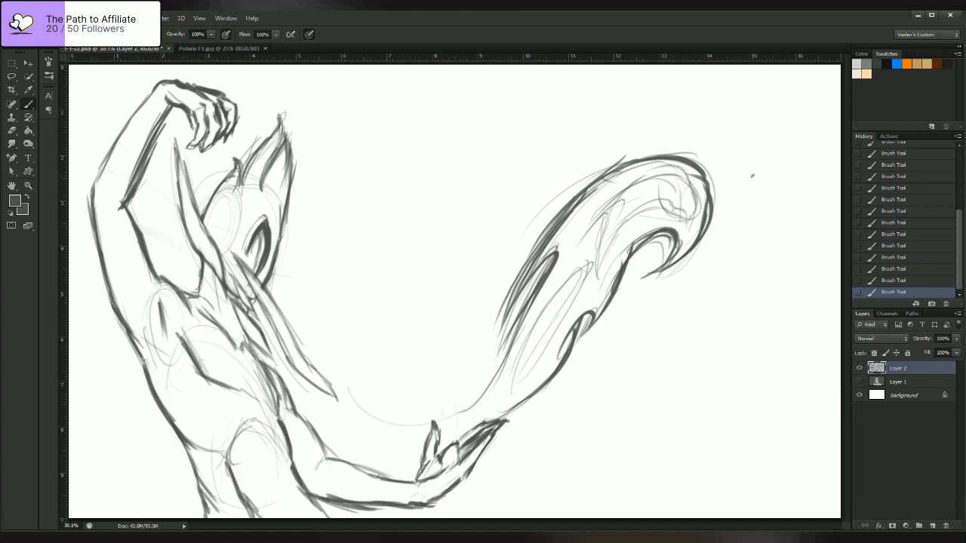
- Sketch overlapping curved strokes for the trail's low section, sweeping from beside the torso across the outstretched hand
mouse_move(353, 401)
left_mouse_down()
mouse_move(410, 423)
mouse_move(400, 414)
mouse_move(413, 415)
left_mouse_up()
mouse_move(366, 407)
left_mouse_down()
mouse_move(441, 421)
mouse_move(469, 406)
left_mouse_up()
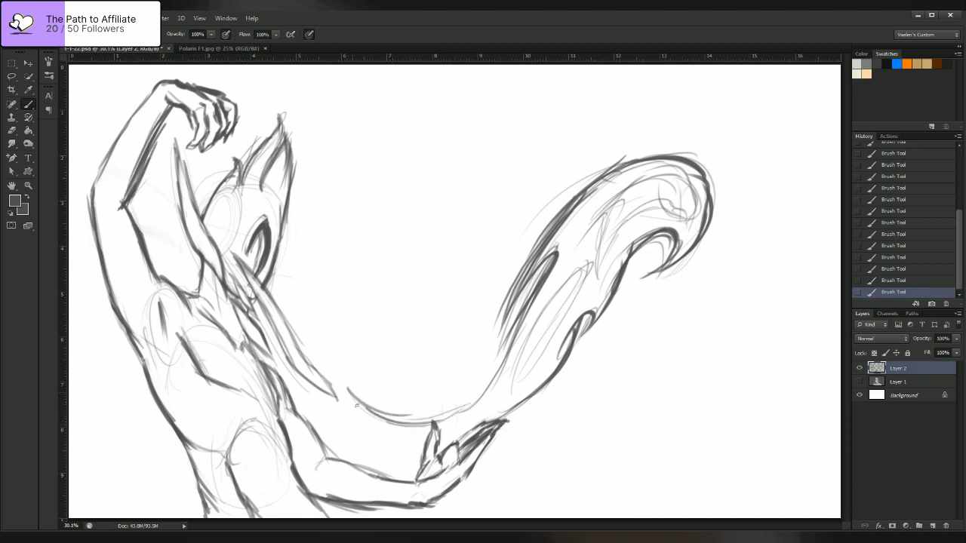
left_click_drag(346, 390, 421, 451)
mouse_move(365, 433)
left_mouse_down()
mouse_move(442, 437)
mouse_move(504, 399)
mouse_move(450, 456)
mouse_move(466, 449)
left_mouse_up()
left_click_drag(503, 409, 495, 418)
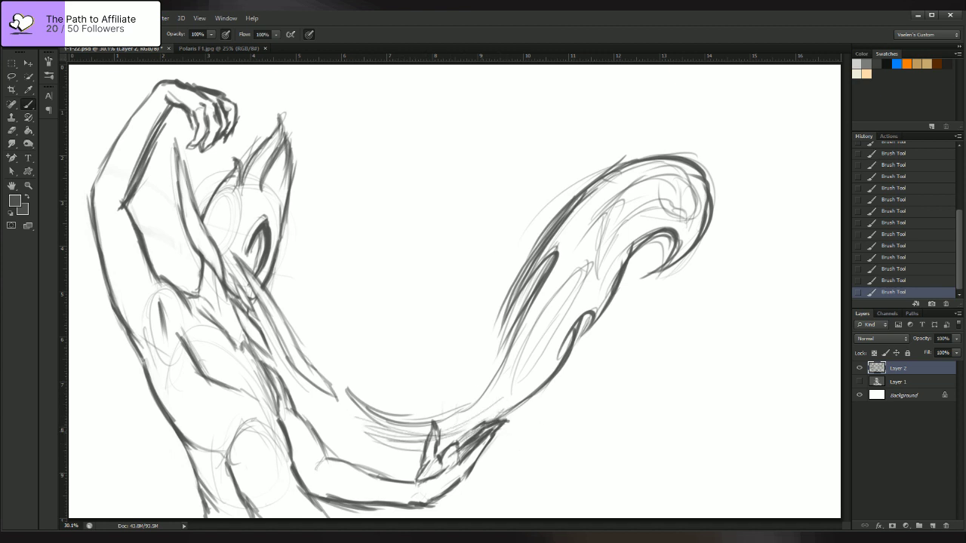
left_click_drag(421, 458, 441, 453)
- Erase the parts of the outstretched hand's fingers that overlap the trail
left_click(11, 130)
left_click_drag(489, 421, 463, 442)
left_click_drag(483, 421, 462, 443)
left_click_drag(484, 421, 454, 446)
mouse_move(473, 430)
left_mouse_down()
mouse_move(451, 447)
mouse_move(459, 444)
left_mouse_up()
mouse_move(482, 422)
left_mouse_down()
mouse_move(456, 446)
mouse_move(513, 403)
mouse_move(465, 437)
left_mouse_up()
left_click_drag(510, 408, 471, 436)
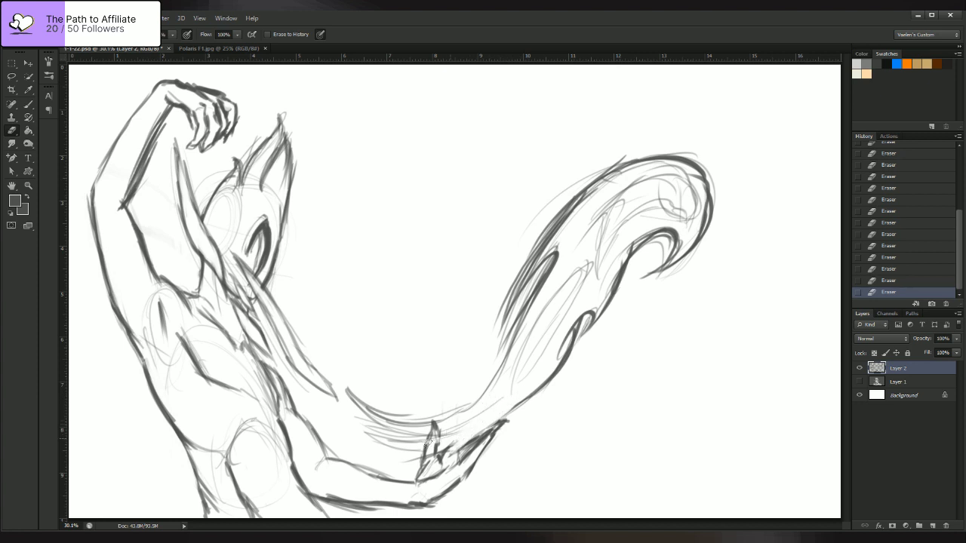
mouse_move(406, 427)
left_mouse_down()
mouse_move(439, 426)
mouse_move(404, 425)
left_mouse_up()
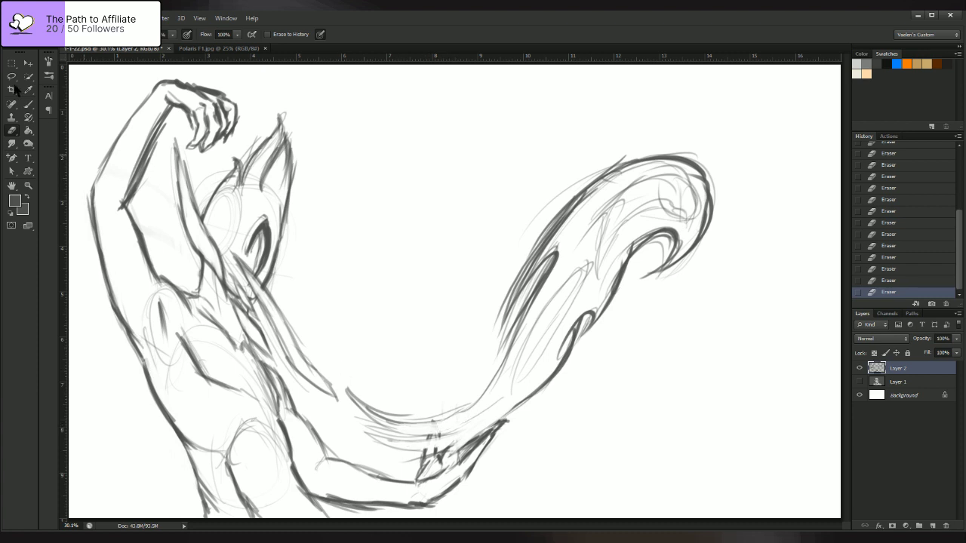
- Redraw the trail's lower and upper edges with the Brush where it passes over the outstretched hand
left_click(28, 104)
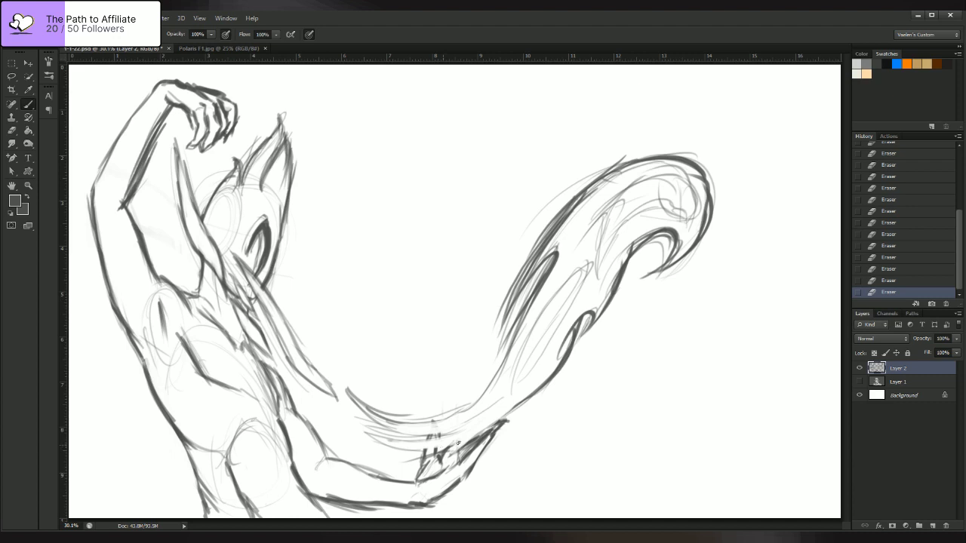
left_click_drag(446, 445, 471, 437)
left_click_drag(438, 451, 519, 400)
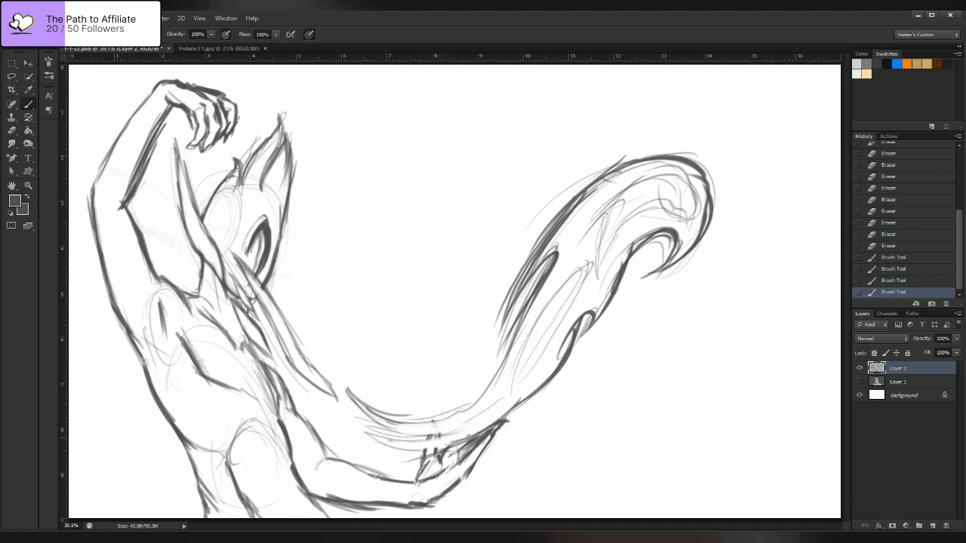
left_click_drag(427, 448, 467, 439)
left_click_drag(389, 449, 434, 446)
left_click_drag(370, 437, 415, 447)
left_click_drag(362, 433, 426, 442)
left_click_drag(370, 422, 446, 436)
left_click_drag(358, 412, 408, 433)
mouse_move(345, 389)
left_mouse_down()
mouse_move(359, 408)
mouse_move(459, 421)
left_mouse_up()
- Add dark tapering strokes joining the trail's near end to the side of the torso
mouse_move(351, 416)
left_mouse_down()
mouse_move(313, 400)
mouse_move(346, 411)
left_mouse_up()
mouse_move(286, 374)
left_mouse_down()
mouse_move(312, 409)
mouse_move(347, 426)
left_mouse_up()
left_click_drag(328, 415, 359, 437)
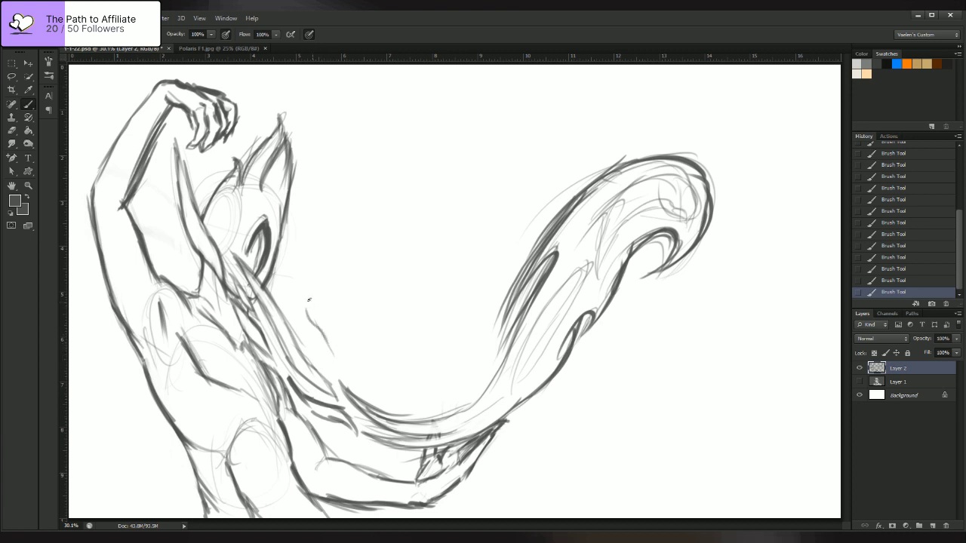
- Draw a small wavy wisp above the trail's near end and small marks beneath the raised hand
left_click_drag(308, 299, 341, 362)
mouse_move(306, 298)
left_mouse_down()
mouse_move(336, 356)
mouse_move(331, 346)
left_mouse_up()
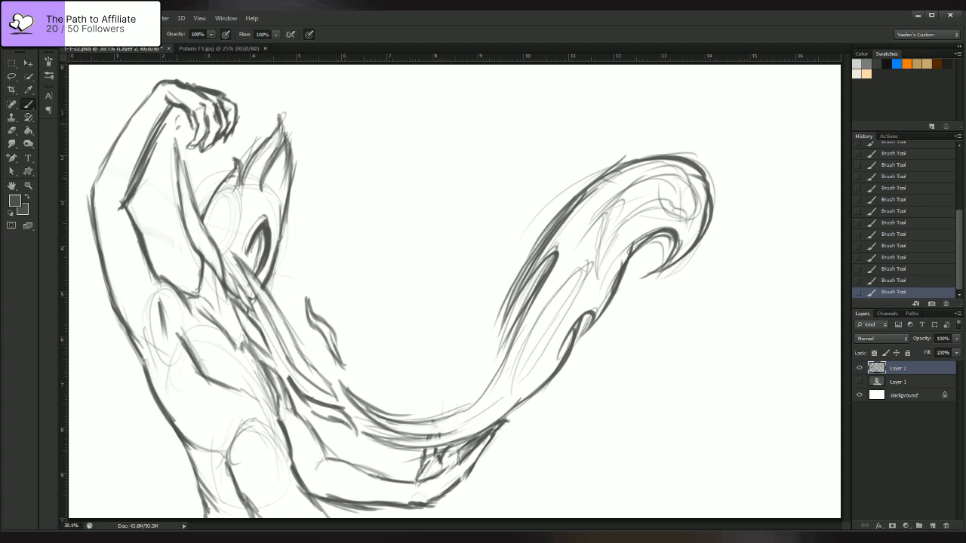
mouse_move(177, 130)
left_mouse_down()
mouse_move(186, 119)
mouse_move(180, 125)
left_mouse_up()
left_click_drag(190, 154, 198, 180)
- Darken the trail's upper edge from the dip above the outstretched hand up along its outer slope
left_click_drag(413, 416, 461, 408)
mouse_move(382, 415)
left_mouse_down()
mouse_move(453, 418)
mouse_move(490, 383)
mouse_move(497, 358)
left_mouse_up()
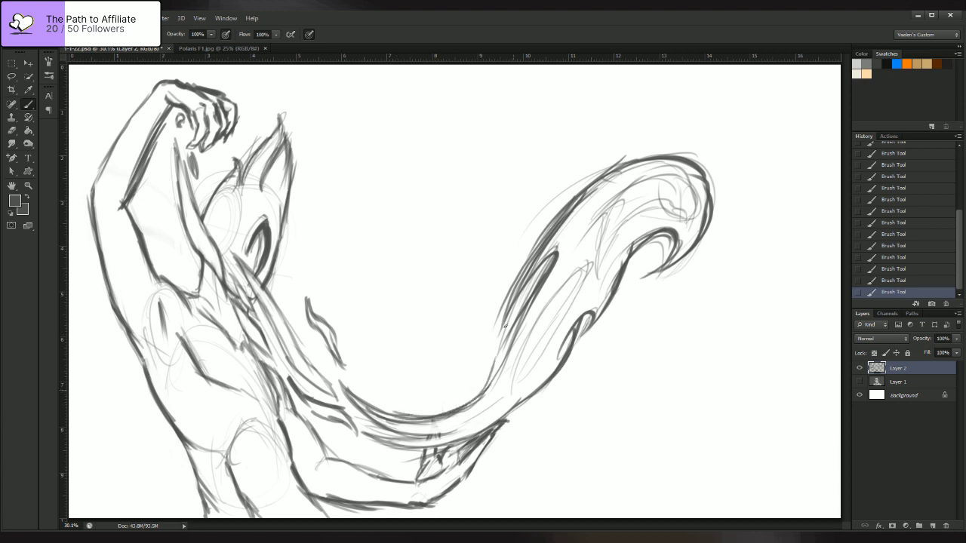
left_click_drag(530, 300, 500, 366)
left_click_drag(506, 360, 474, 399)
left_click_drag(516, 334, 484, 388)
left_click_drag(532, 299, 493, 371)
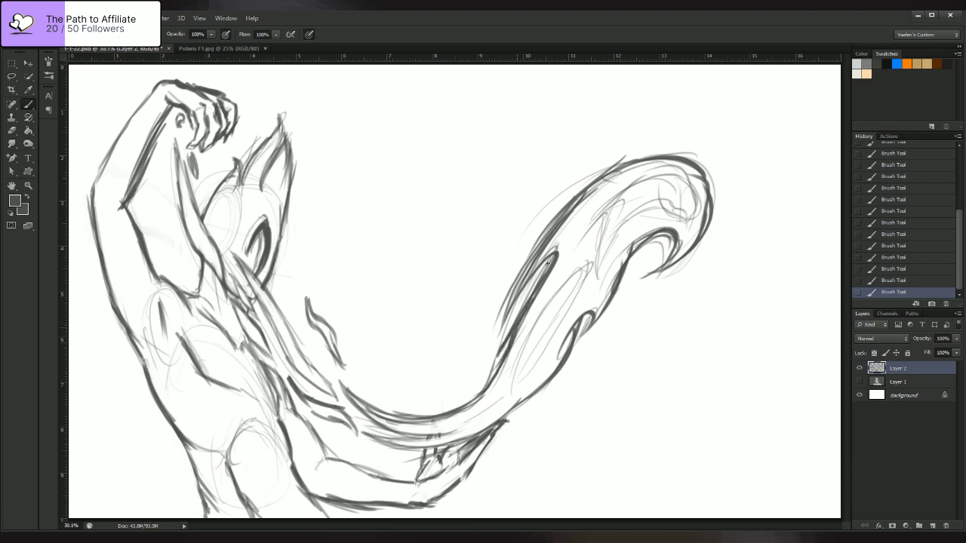
left_click_drag(551, 255, 504, 317)
left_click_drag(573, 207, 513, 288)
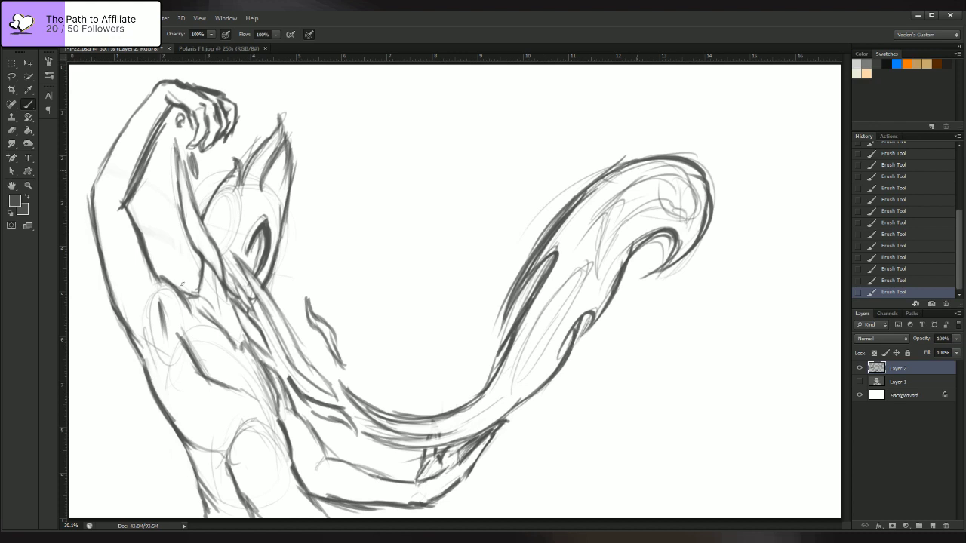
- Outline the oval shape below the raised arm's shoulder with bold strokes
mouse_move(185, 305)
left_mouse_down()
mouse_move(191, 369)
mouse_move(184, 313)
mouse_move(187, 394)
mouse_move(193, 370)
mouse_move(144, 360)
mouse_move(181, 402)
left_mouse_up()
left_click_drag(147, 367, 194, 369)
left_click_drag(186, 310, 192, 352)
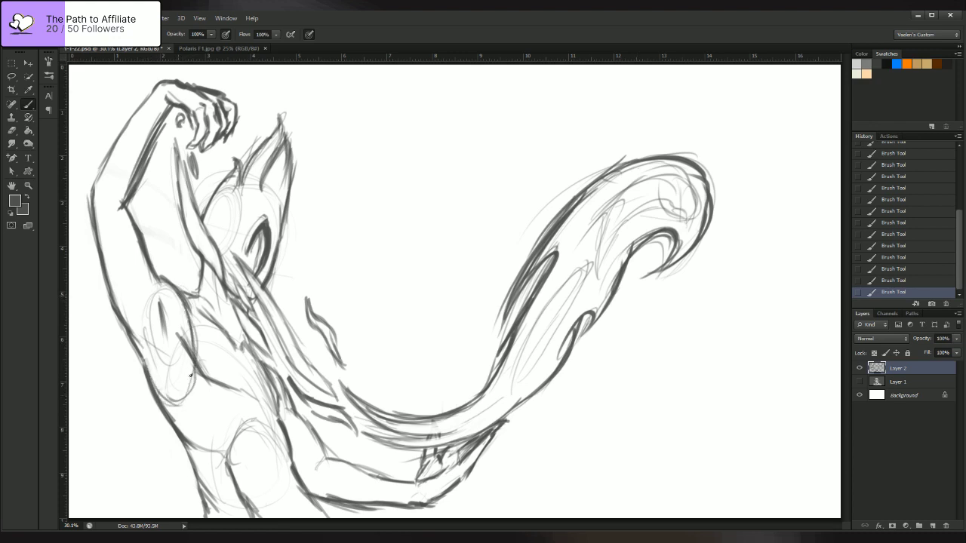
left_click_drag(183, 295, 194, 368)
mouse_move(187, 314)
left_mouse_down()
mouse_move(193, 341)
mouse_move(165, 400)
mouse_move(186, 403)
left_mouse_up()
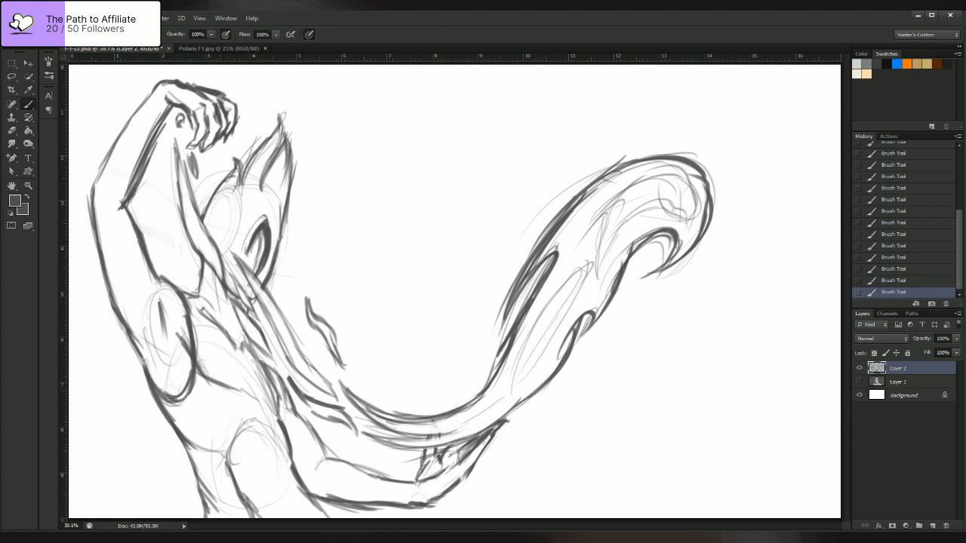
- Draw a long curve from the chest to the hip, plus a side edge and curved bottom edge around the lower torso
mouse_move(204, 301)
left_mouse_down()
mouse_move(226, 334)
mouse_move(238, 381)
left_mouse_up()
left_click_drag(226, 324, 248, 415)
left_click_drag(230, 346, 266, 460)
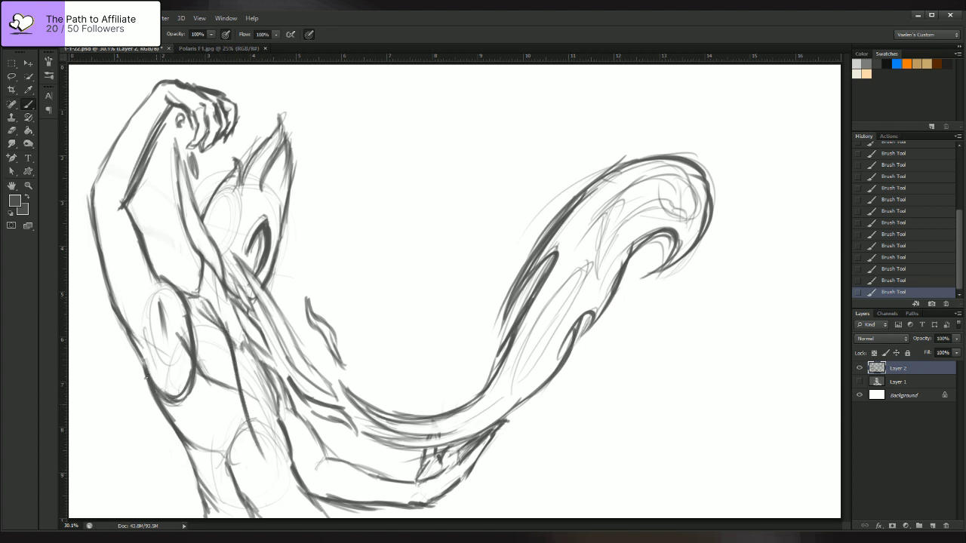
left_click_drag(147, 379, 167, 463)
left_click_drag(146, 413, 168, 474)
mouse_move(154, 432)
left_mouse_down()
mouse_move(168, 482)
mouse_move(245, 504)
mouse_move(281, 501)
left_mouse_up()
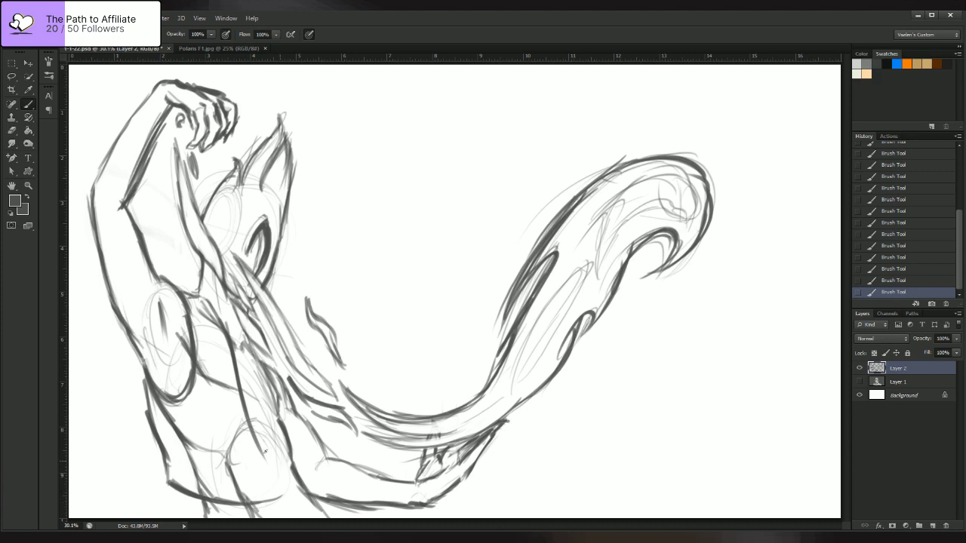
left_click_drag(273, 444, 283, 497)
- Thicken the long curve running from the chest down the torso
left_click_drag(272, 393, 237, 475)
left_click_drag(249, 322, 230, 425)
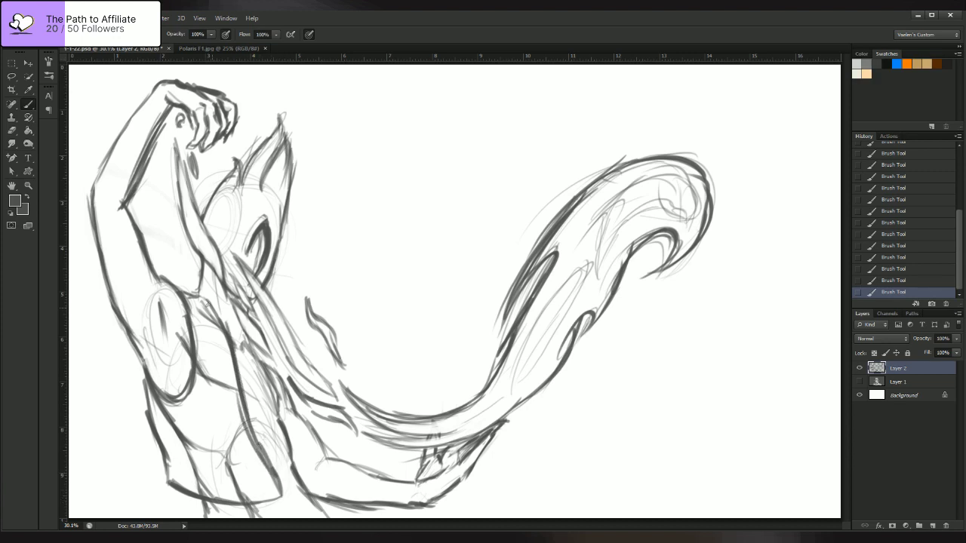
mouse_move(206, 304)
left_mouse_down()
mouse_move(224, 336)
mouse_move(234, 422)
left_mouse_up()
left_click_drag(227, 359, 255, 444)
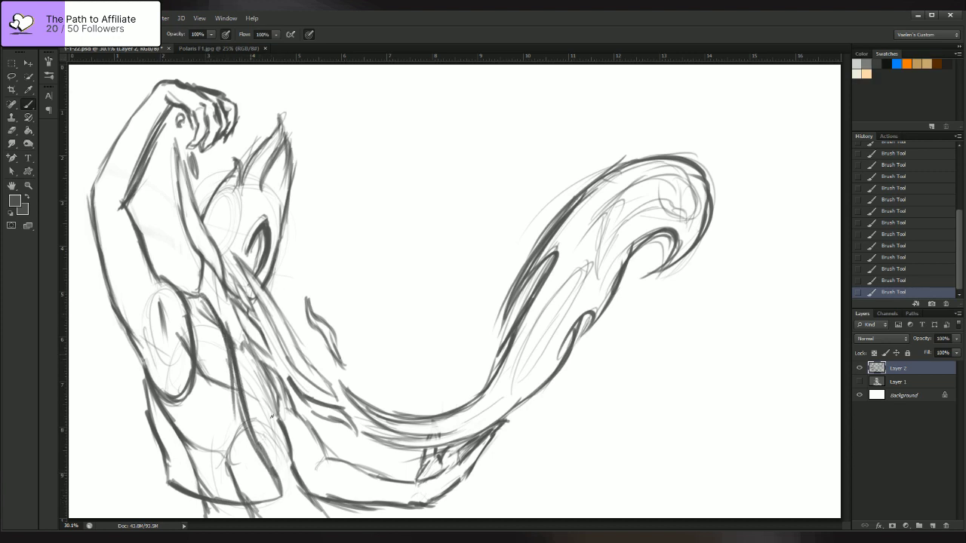
- Darken the body contour beside the torso, from the chest down to the lowered arm's elbow
left_click_drag(244, 334, 267, 396)
mouse_move(255, 356)
left_mouse_down()
mouse_move(280, 436)
mouse_move(305, 476)
left_mouse_up()
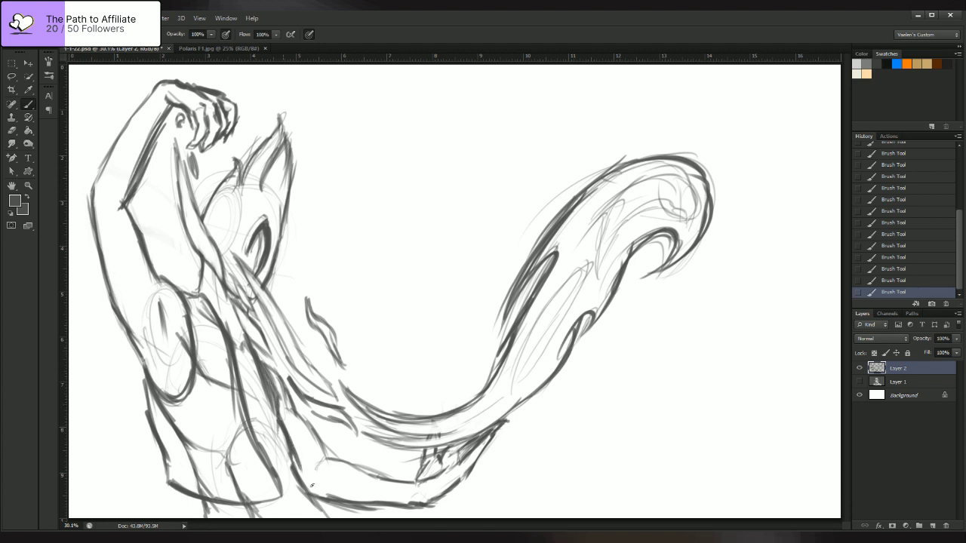
left_click_drag(295, 444, 313, 486)
left_click_drag(288, 423, 303, 483)
left_click_drag(273, 381, 294, 439)
left_click_drag(270, 362, 276, 400)
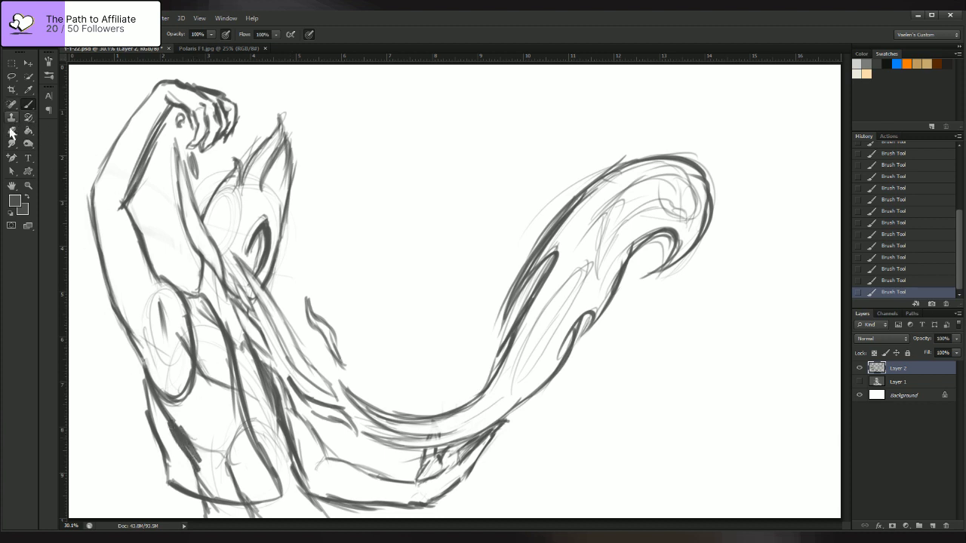
- Erase the old waist and hip lines inside the lower torso shape
left_click(11, 130)
mouse_move(171, 430)
left_mouse_down()
mouse_move(192, 444)
mouse_move(151, 396)
left_mouse_up()
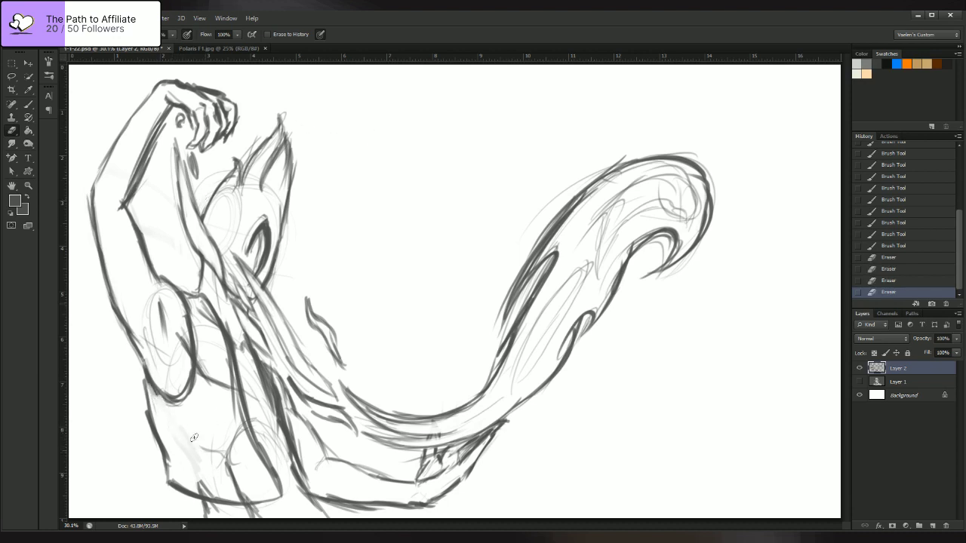
mouse_move(200, 484)
left_mouse_down()
mouse_move(201, 447)
mouse_move(237, 474)
mouse_move(242, 449)
mouse_move(229, 420)
left_mouse_up()
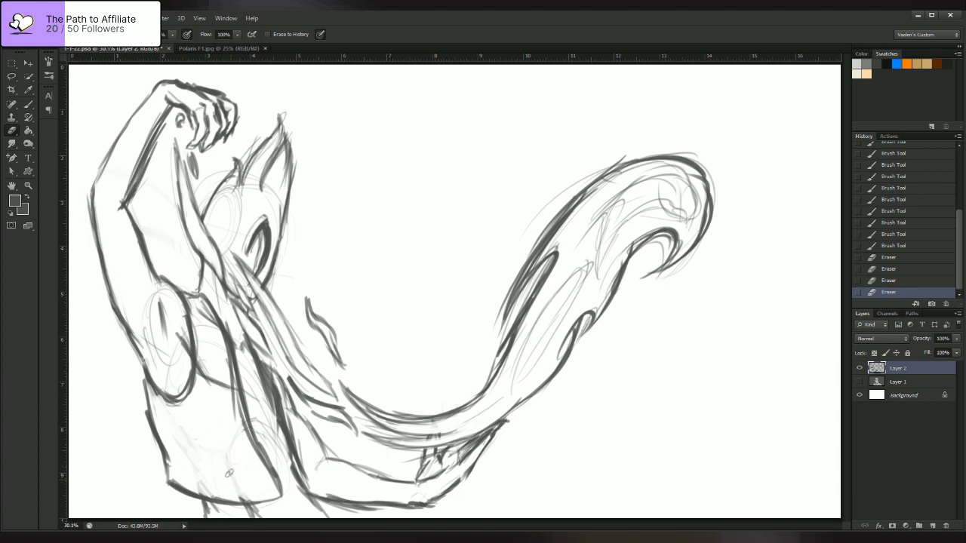
left_click(216, 366)
- Roll back the recent erasing and the latest contour strokes on the torso
left_click(909, 148)
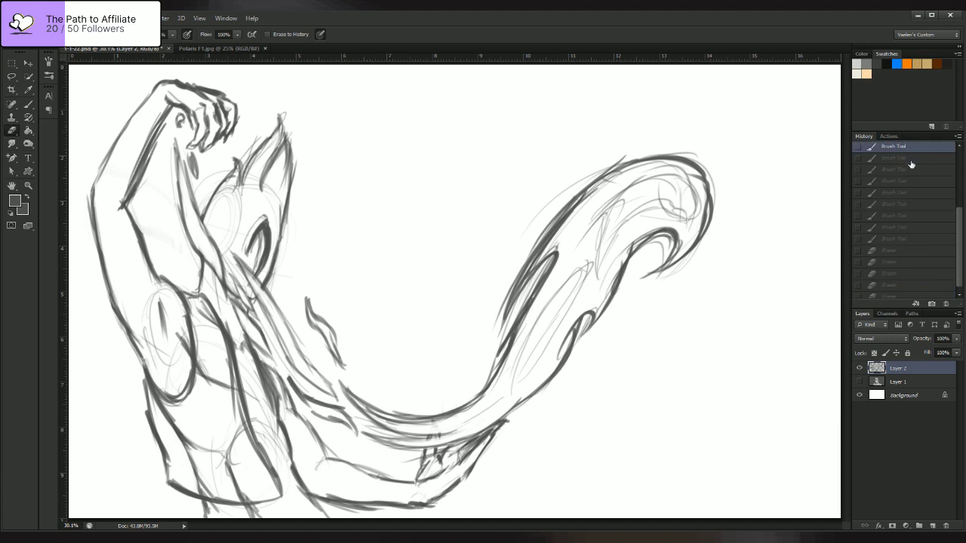
key("ctrl+alt+z")
key("ctrl+alt+z")
key("ctrl+alt+z")
key("ctrl+alt+z")
key("ctrl+alt+z")
key("ctrl+alt+z")
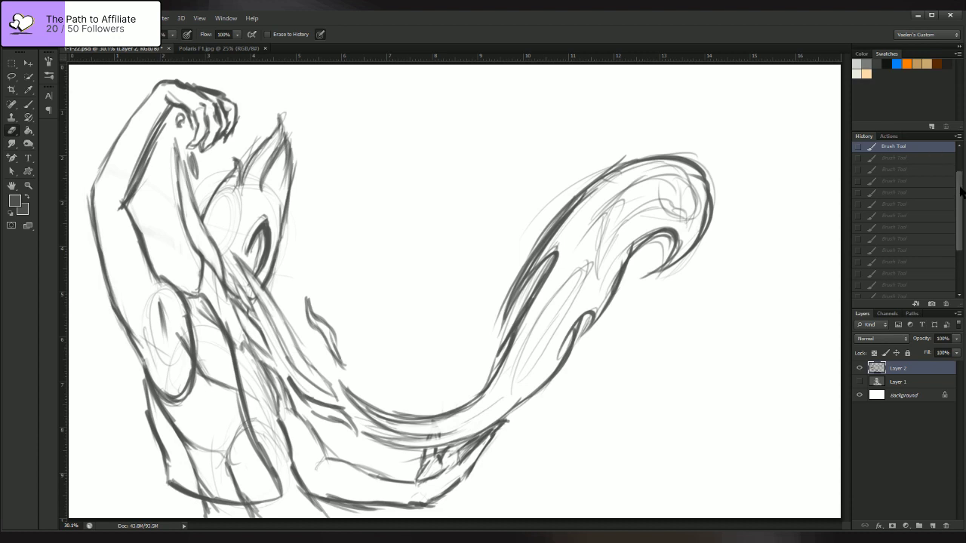
left_click_drag(960, 183, 959, 166)
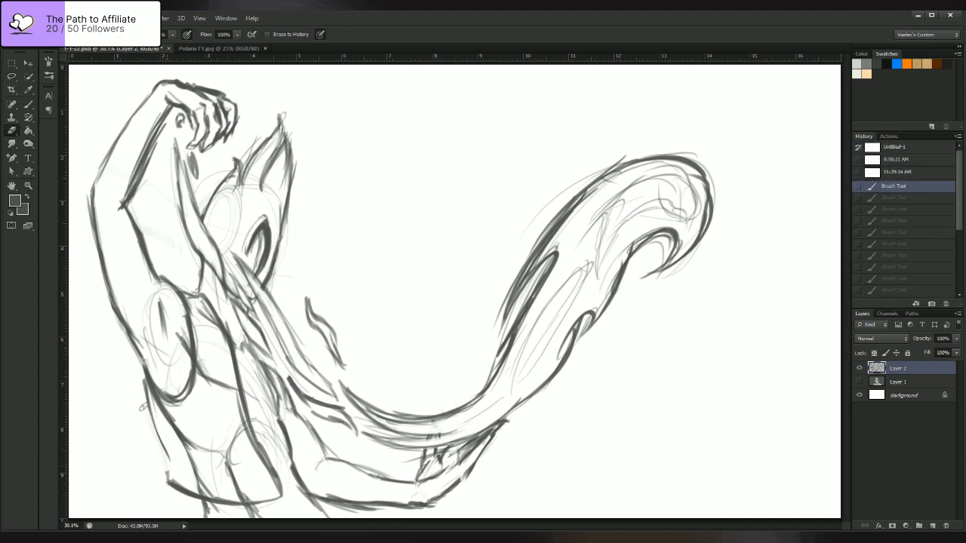
- Erase the added side, bottom and long chest-to-hip lines from the torso, along with the lowest hip lines
mouse_move(142, 408)
left_mouse_down()
mouse_move(139, 372)
mouse_move(154, 413)
left_mouse_up()
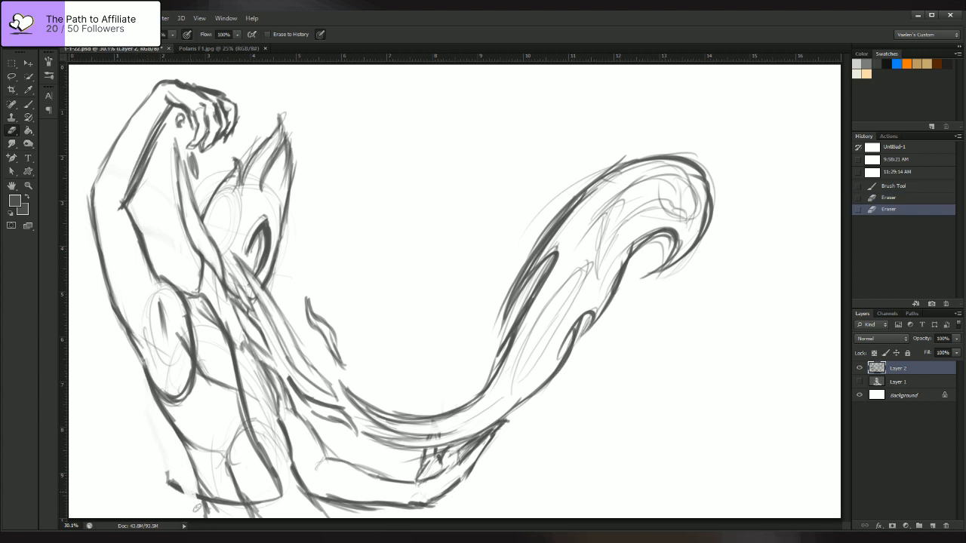
mouse_move(193, 502)
left_mouse_down()
mouse_move(172, 483)
mouse_move(178, 464)
mouse_move(208, 504)
mouse_move(220, 492)
mouse_move(240, 512)
mouse_move(249, 506)
left_mouse_up()
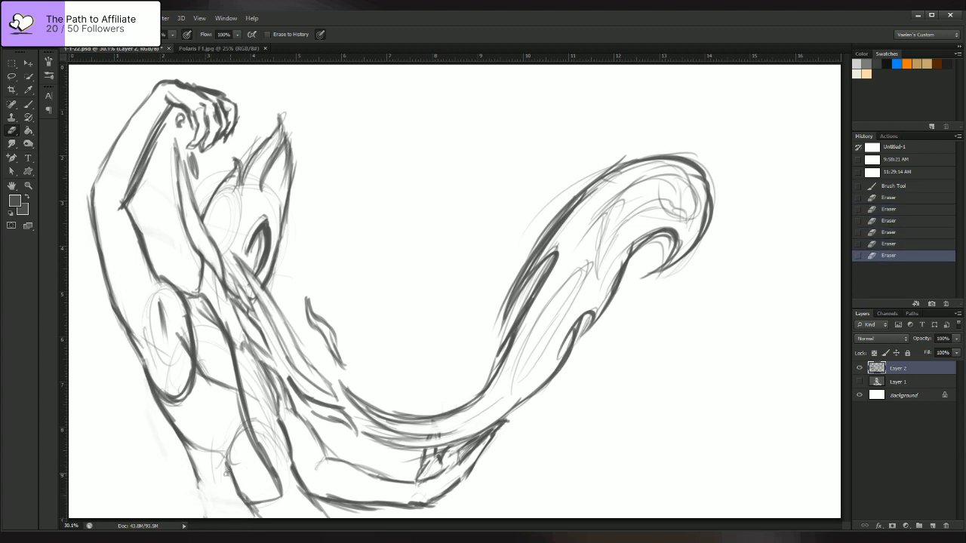
left_click_drag(227, 469, 258, 514)
mouse_move(246, 486)
left_mouse_down()
mouse_move(285, 506)
mouse_move(252, 440)
mouse_move(255, 456)
mouse_move(227, 339)
left_mouse_up()
left_click_drag(202, 298, 219, 323)
left_click_drag(210, 305, 226, 323)
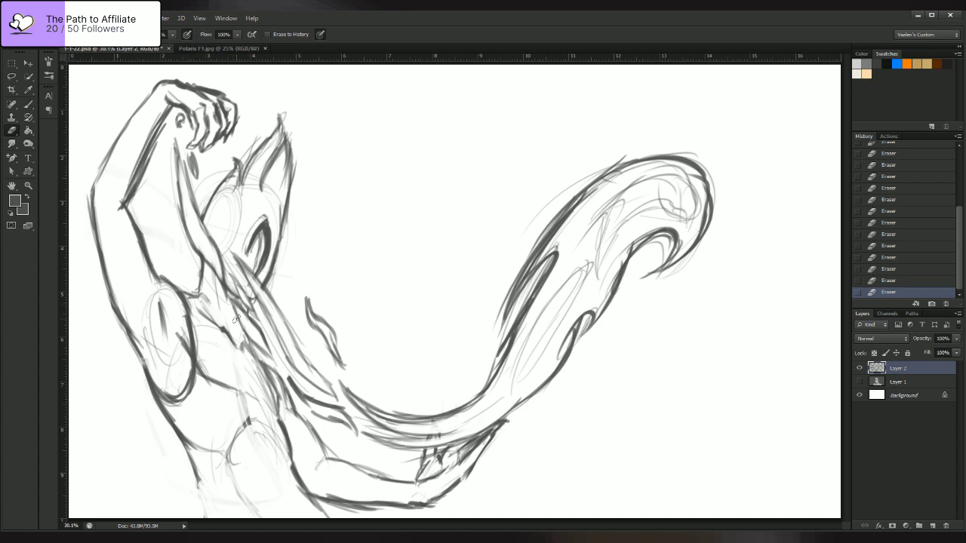
- Darken the hip's outer contour down to the bottom edge of the canvas with the Brush
left_click(28, 104)
left_click_drag(193, 480, 208, 519)
left_click_drag(198, 484, 207, 519)
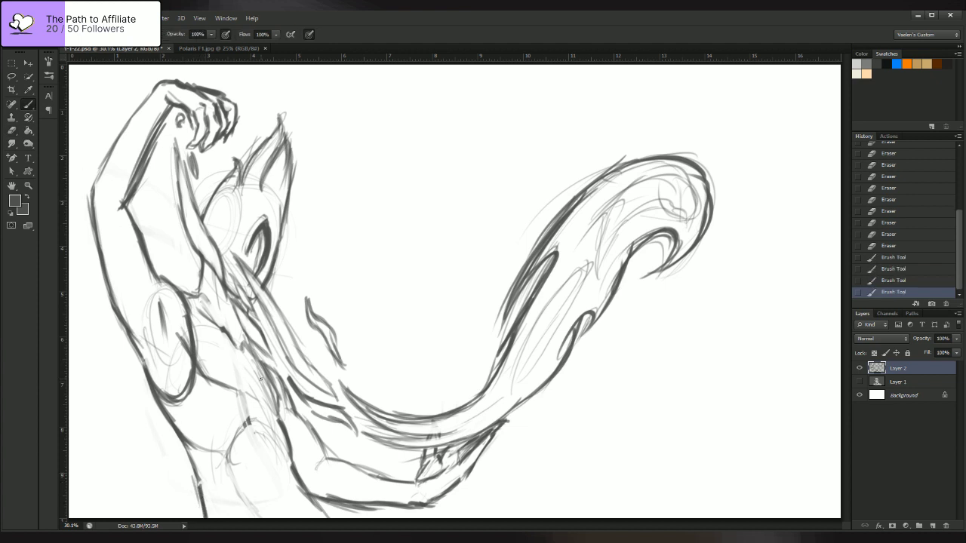
- Check the Polaris reference picture, and erase the dark curve along the inner side of the oval below the raised arm
left_click(208, 48)
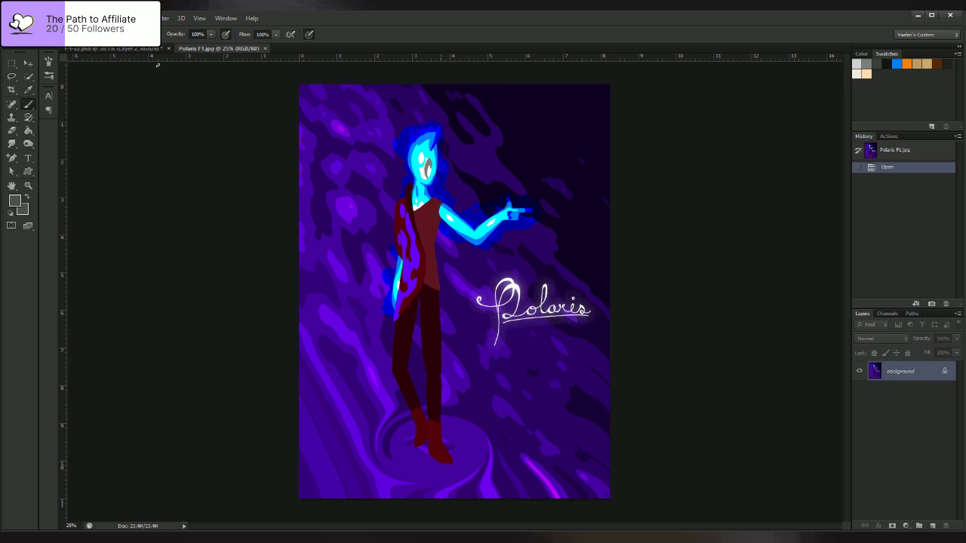
left_click(128, 49)
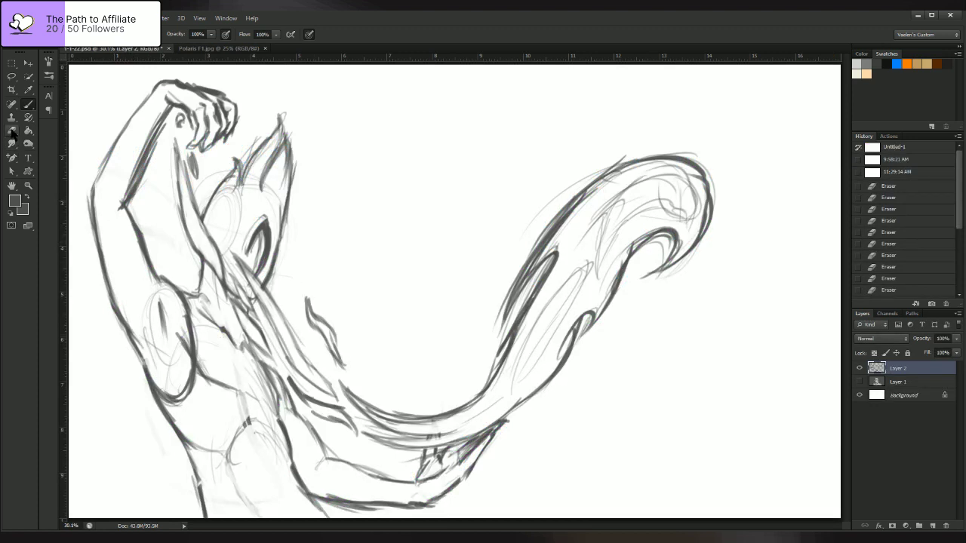
left_click(11, 131)
mouse_move(195, 360)
left_mouse_down()
mouse_move(188, 306)
mouse_move(195, 408)
mouse_move(158, 384)
mouse_move(184, 388)
mouse_move(175, 399)
left_mouse_up()
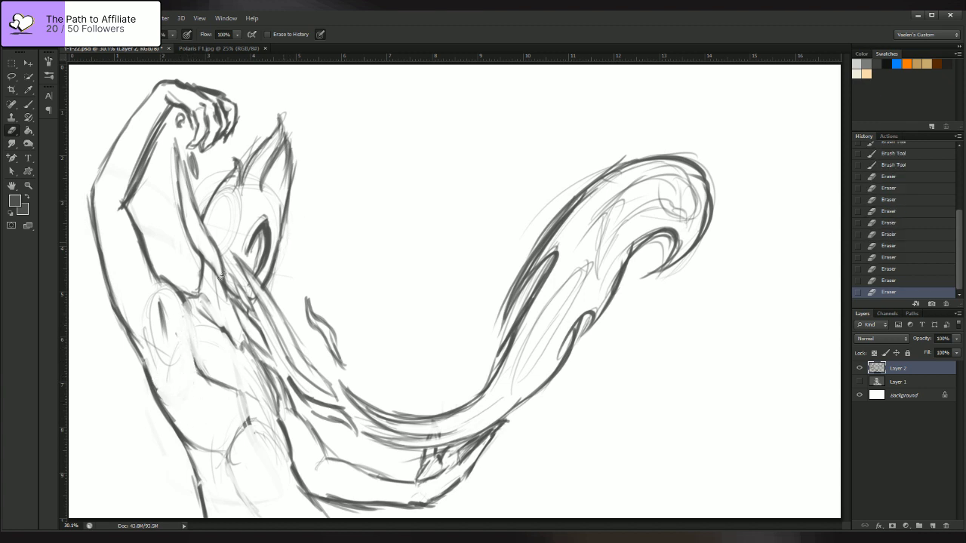
- Darken the armpit corner and redraw the contour curving from it down the torso and across to the lowered arm
left_click(29, 104)
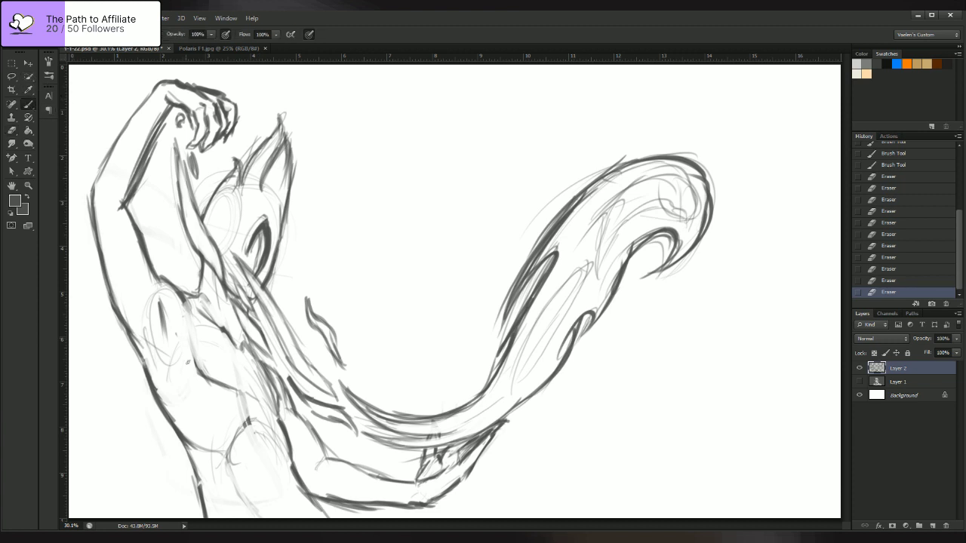
mouse_move(188, 360)
left_mouse_down()
mouse_move(172, 291)
mouse_move(174, 299)
left_mouse_up()
left_click_drag(164, 284, 179, 305)
left_click_drag(170, 287, 182, 306)
left_click_drag(178, 296, 184, 314)
left_click_drag(188, 355, 193, 340)
left_click_drag(203, 382, 188, 349)
mouse_move(238, 391)
left_mouse_down()
mouse_move(198, 376)
mouse_move(189, 356)
left_mouse_up()
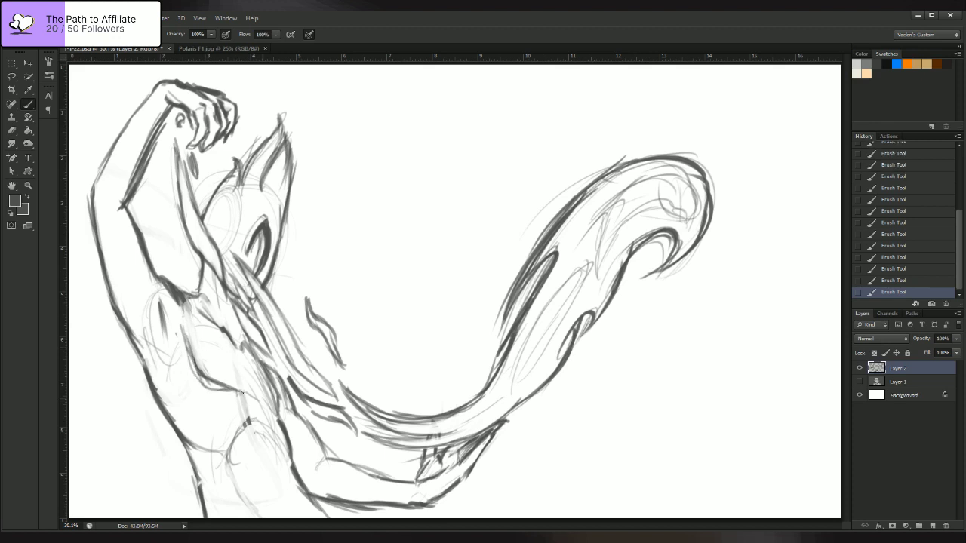
mouse_move(272, 412)
left_mouse_down()
mouse_move(236, 390)
mouse_move(190, 385)
left_mouse_up()
mouse_move(239, 389)
left_mouse_down()
mouse_move(206, 386)
mouse_move(188, 351)
mouse_move(187, 304)
left_mouse_up()
- Erase the doubled lines along the curved torso contour and restate it with a few brush strokes
left_click(11, 130)
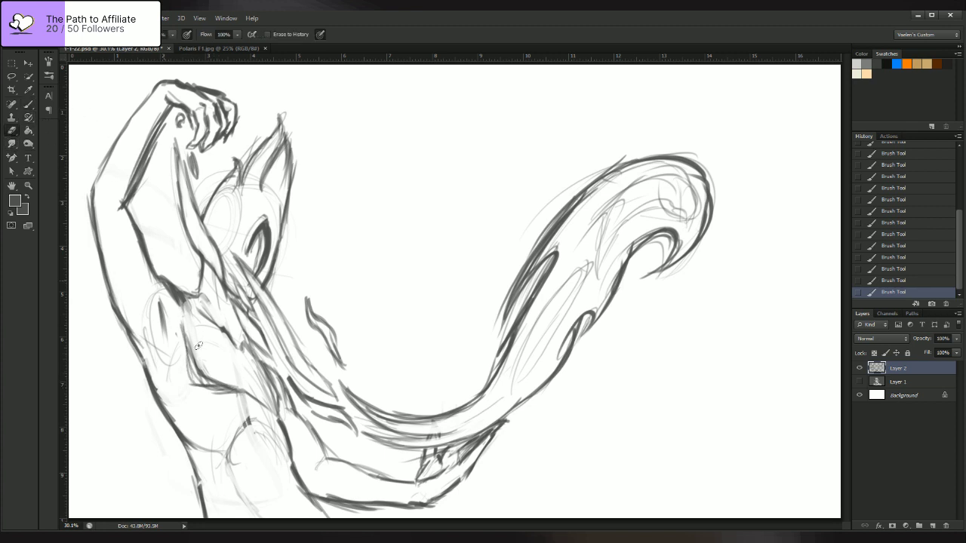
mouse_move(201, 367)
left_mouse_down()
mouse_move(219, 381)
mouse_move(192, 348)
mouse_move(181, 373)
mouse_move(234, 401)
left_mouse_up()
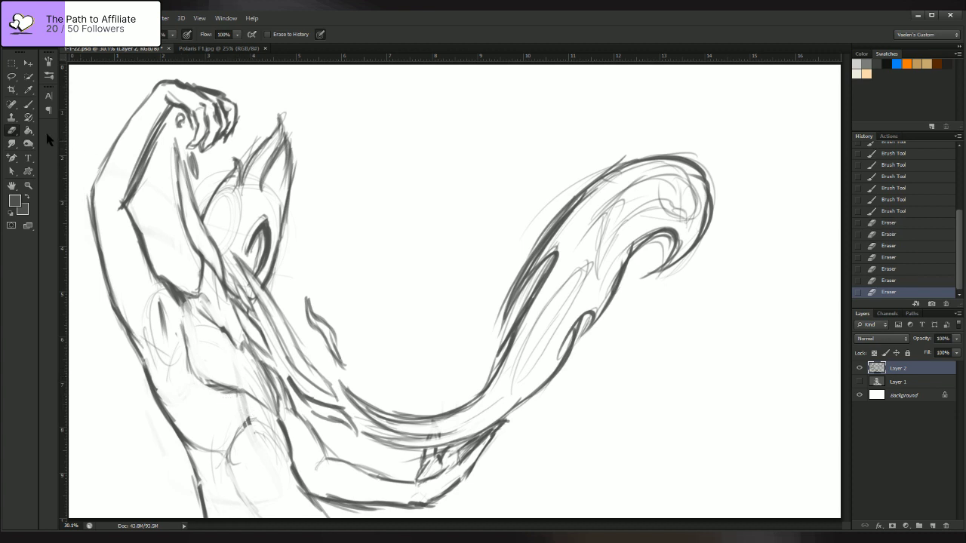
left_click(29, 105)
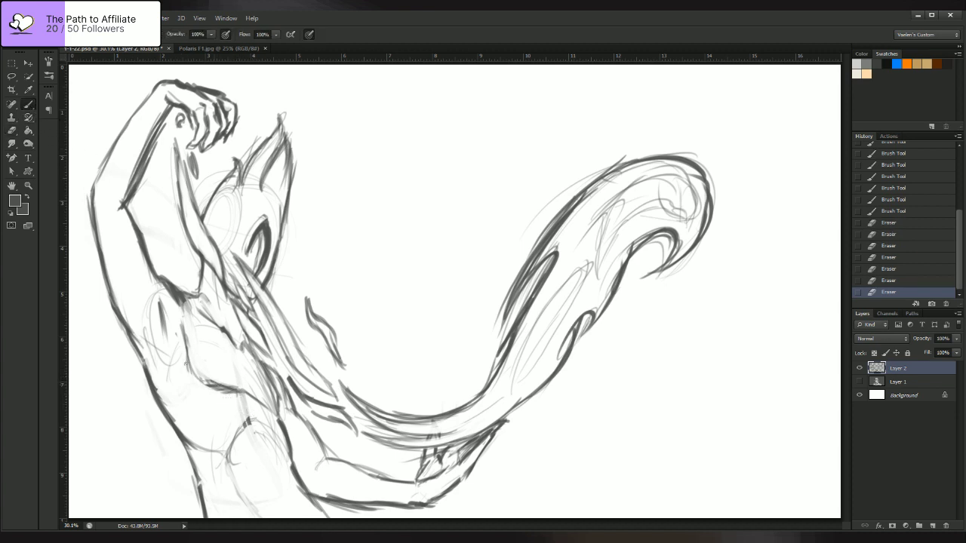
left_click_drag(185, 364, 182, 374)
mouse_move(193, 349)
left_mouse_down()
mouse_move(182, 372)
mouse_move(213, 385)
left_mouse_up()
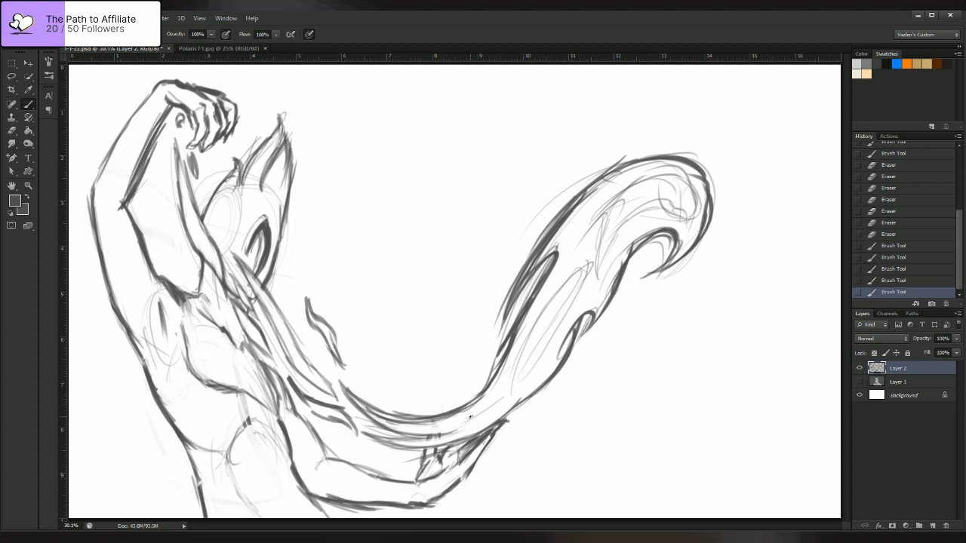
- Sketch long, faint diagonal guide lines across the empty area beyond the curled trail
left_click_drag(771, 255, 655, 395)
left_click_drag(800, 220, 720, 351)
mouse_move(648, 375)
left_mouse_down()
mouse_move(627, 416)
mouse_move(570, 479)
left_mouse_up()
left_click_drag(805, 112, 743, 278)
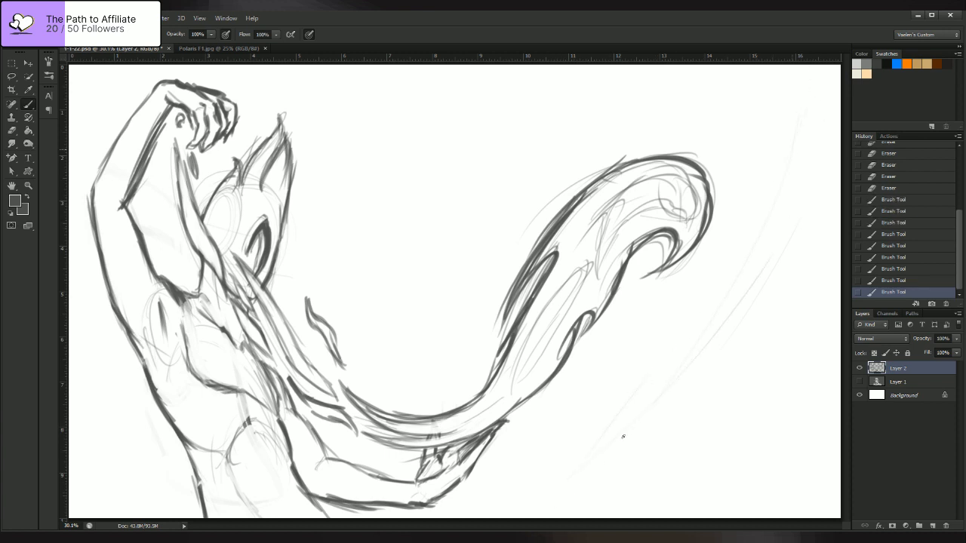
left_click_drag(797, 226, 633, 432)
left_click_drag(814, 366, 726, 453)
left_click_drag(817, 364, 735, 446)
left_click_drag(807, 379, 726, 476)
left_click_drag(824, 355, 709, 503)
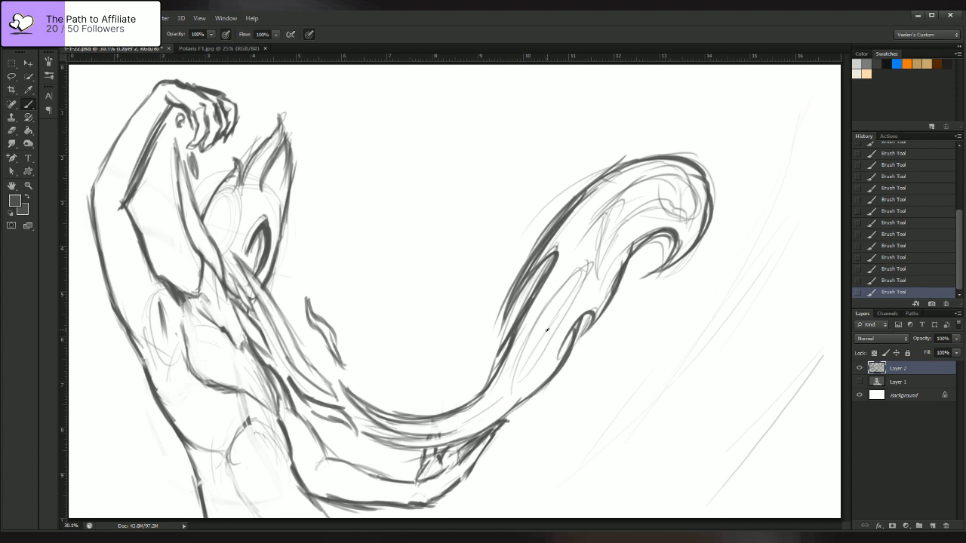
- Draw a bold arch across the waist, from the outer hip contour to the side near the lowered arm
mouse_move(185, 433)
left_mouse_down()
mouse_move(217, 412)
mouse_move(205, 440)
mouse_move(251, 404)
mouse_move(211, 419)
mouse_move(277, 422)
mouse_move(247, 404)
mouse_move(280, 429)
mouse_move(249, 403)
mouse_move(283, 431)
left_mouse_up()
left_click_drag(252, 400, 275, 424)
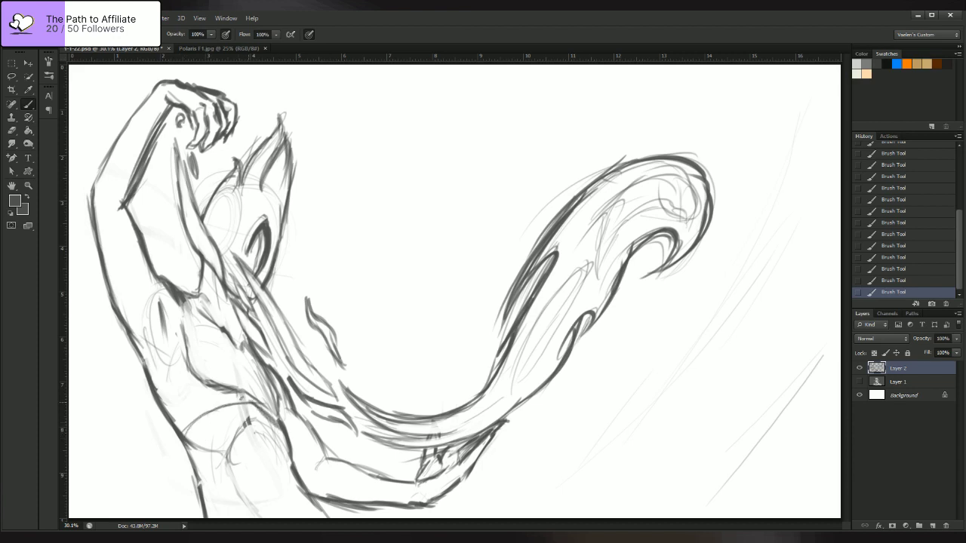
left_click_drag(217, 400, 259, 409)
mouse_move(184, 426)
left_mouse_down()
mouse_move(243, 396)
mouse_move(216, 401)
mouse_move(271, 398)
mouse_move(290, 433)
mouse_move(261, 409)
left_mouse_up()
left_click_drag(211, 406, 262, 397)
left_click_drag(190, 420, 225, 396)
left_click_drag(183, 432, 222, 401)
mouse_move(182, 435)
left_mouse_down()
mouse_move(197, 419)
mouse_move(254, 410)
mouse_move(283, 433)
left_mouse_up()
- Darken the lower torso's side beside the lowered arm and close the shape with a line along its bottom
mouse_move(237, 402)
left_mouse_down()
mouse_move(260, 418)
mouse_move(248, 444)
mouse_move(273, 457)
mouse_move(262, 418)
mouse_move(288, 488)
left_mouse_up()
mouse_move(269, 430)
left_mouse_down()
mouse_move(300, 512)
mouse_move(273, 458)
mouse_move(298, 498)
left_mouse_up()
mouse_move(222, 514)
left_mouse_down()
mouse_move(296, 507)
mouse_move(264, 503)
left_mouse_up()
left_click_drag(207, 517, 269, 505)
left_click_drag(271, 510, 316, 507)
left_click_drag(300, 508, 319, 507)
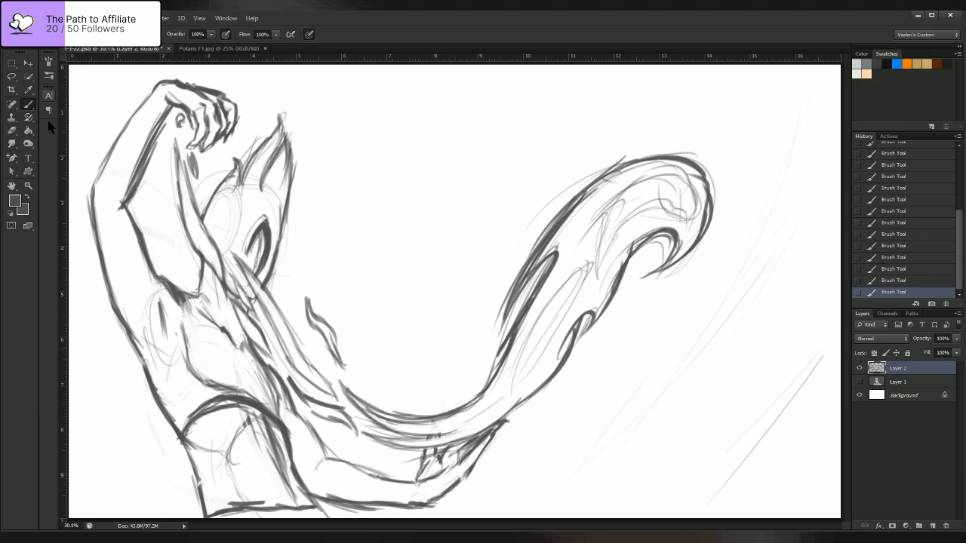
- Erase the stray edge where the waist meets the lowered arm and redraw that side contour
left_click(12, 129)
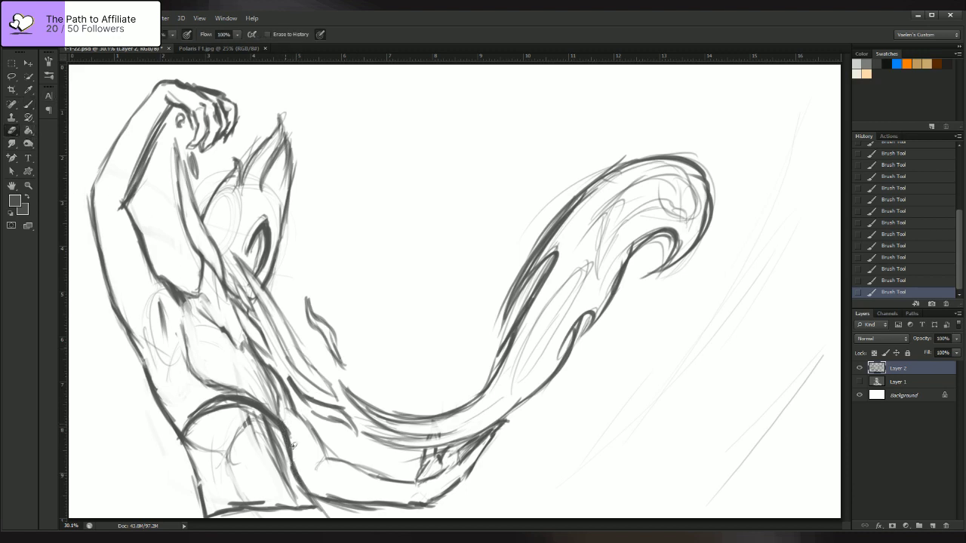
mouse_move(288, 427)
left_mouse_down()
mouse_move(293, 460)
mouse_move(289, 432)
left_mouse_up()
mouse_move(289, 433)
left_mouse_down()
mouse_move(284, 424)
mouse_move(282, 462)
left_mouse_up()
left_click(29, 106)
left_click_drag(289, 434, 280, 459)
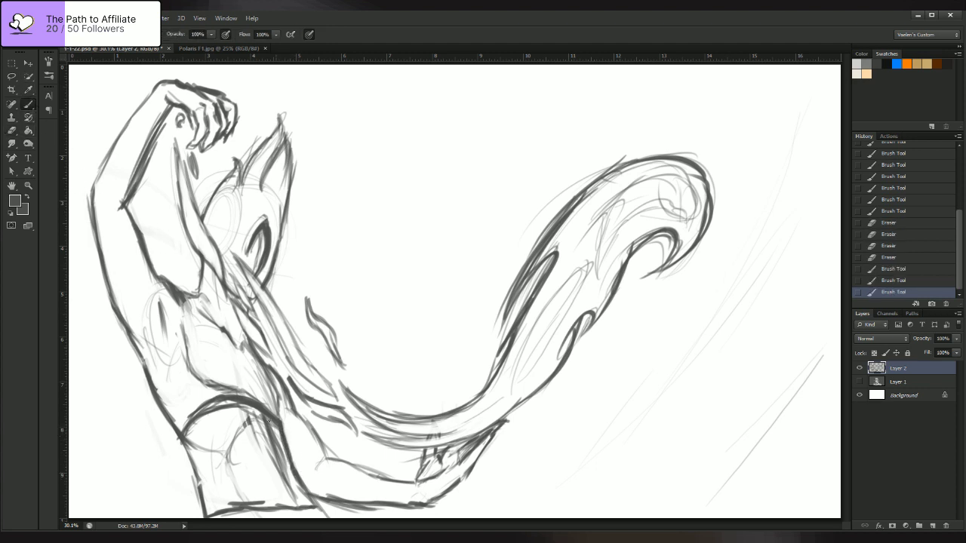
- Shade the inner side of the lower torso next to the lowered arm with dense hatching strokes
left_click_drag(264, 421, 263, 452)
left_click_drag(275, 431, 270, 484)
left_click_drag(292, 464, 281, 501)
left_click_drag(295, 486, 285, 503)
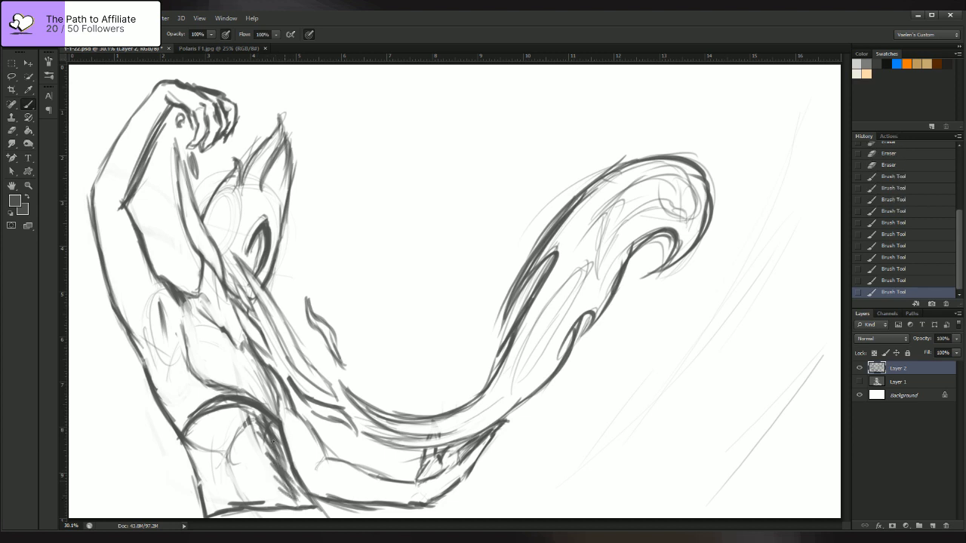
left_click_drag(270, 443, 279, 498)
left_click_drag(292, 480, 284, 501)
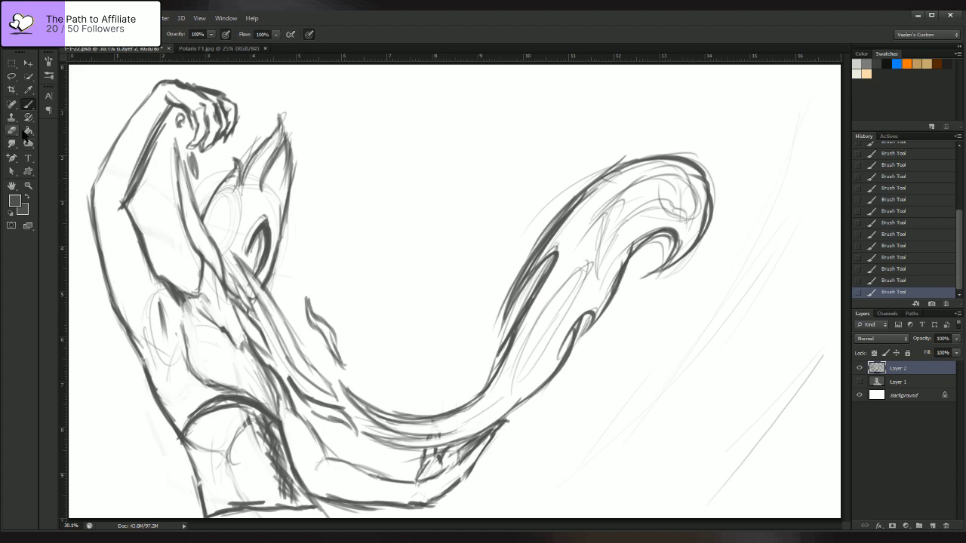
- Erase the old construction lines inside the lower torso, below the waist arch
left_click(12, 130)
mouse_move(188, 440)
left_mouse_down()
mouse_move(236, 491)
mouse_move(238, 425)
mouse_move(218, 421)
mouse_move(233, 507)
mouse_move(238, 431)
mouse_move(231, 413)
mouse_move(216, 408)
left_mouse_up()
left_click_drag(237, 406, 213, 407)
left_click_drag(206, 469, 210, 411)
left_click_drag(210, 411, 205, 460)
mouse_move(204, 461)
left_mouse_down()
mouse_move(209, 478)
mouse_move(256, 473)
left_mouse_up()
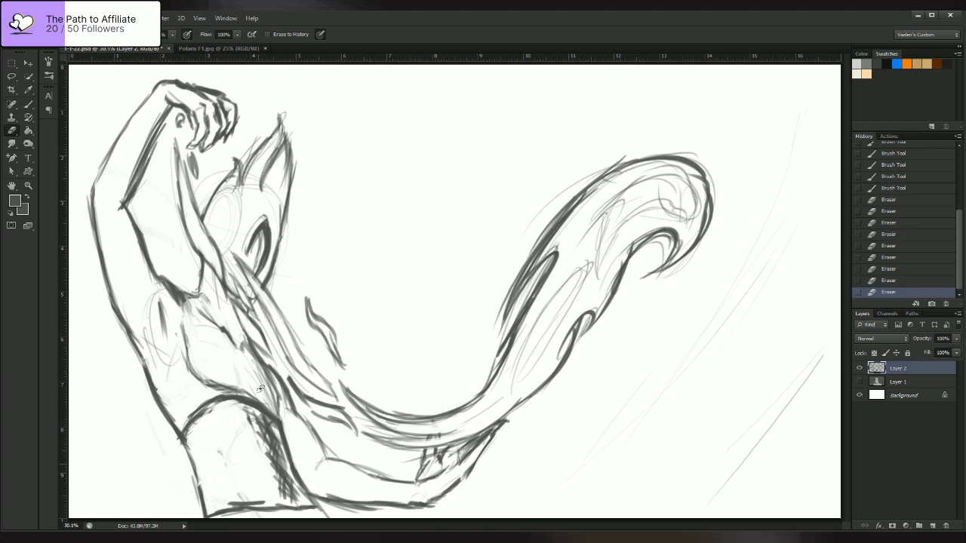
- Draw a dark vertical line from the armpit down to the outer end of the waist arch
left_click(28, 104)
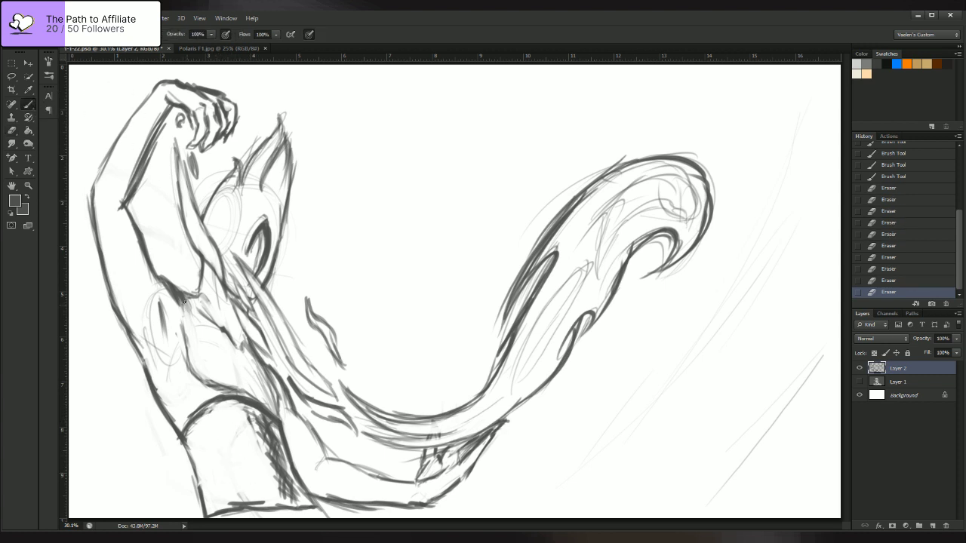
left_click_drag(182, 299, 186, 353)
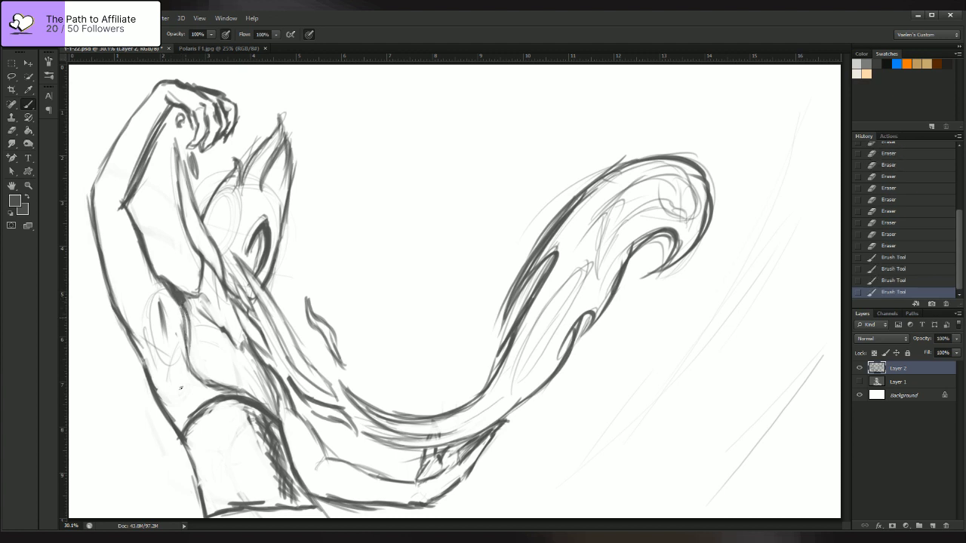
left_click_drag(189, 315, 183, 409)
left_click_drag(186, 366, 182, 413)
mouse_move(187, 328)
left_mouse_down()
mouse_move(183, 431)
mouse_move(180, 303)
mouse_move(186, 407)
left_mouse_up()
left_click_drag(187, 302, 181, 415)
left_click_drag(186, 320, 179, 405)
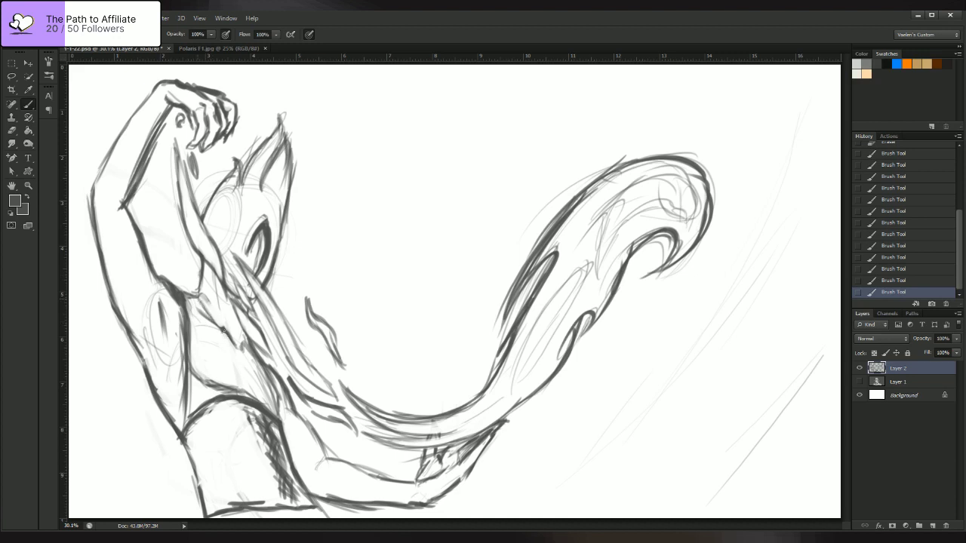
- Darken the diagonal chest line from the armpit toward the trail and mark its pointed lower end
mouse_move(204, 304)
left_mouse_down()
mouse_move(236, 356)
mouse_move(239, 384)
left_mouse_up()
left_click_drag(240, 346, 246, 370)
left_click_drag(222, 323, 243, 367)
left_click_drag(192, 300, 239, 365)
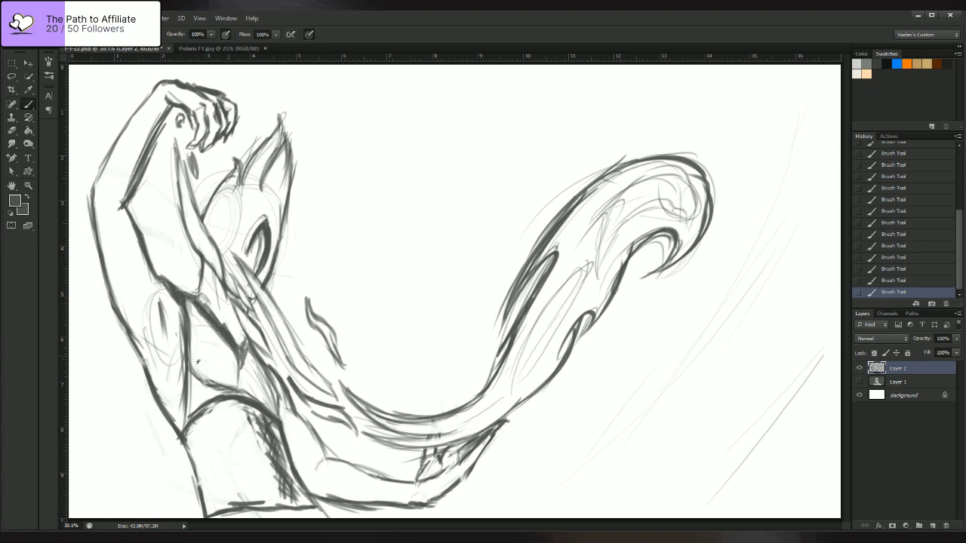
- Add light vertical strokes to the mid-torso, and erase the old curved contour and the pointed end of the chest line
left_click(28, 143)
mouse_move(238, 361)
left_mouse_down()
mouse_move(246, 396)
mouse_move(244, 361)
mouse_move(238, 376)
mouse_move(201, 368)
mouse_move(199, 423)
mouse_move(198, 341)
left_mouse_up()
left_click_drag(211, 378, 212, 340)
left_click_drag(222, 372, 208, 328)
left_click(11, 130)
mouse_move(209, 381)
left_mouse_down()
mouse_move(221, 389)
mouse_move(197, 378)
mouse_move(200, 351)
left_mouse_up()
mouse_move(258, 382)
left_mouse_down()
mouse_move(234, 376)
mouse_move(240, 386)
mouse_move(258, 381)
mouse_move(241, 361)
left_mouse_up()
mouse_move(246, 361)
left_mouse_down()
mouse_move(240, 353)
mouse_move(246, 360)
left_mouse_up()
left_click_drag(247, 354, 241, 359)
left_click_drag(244, 353, 236, 356)
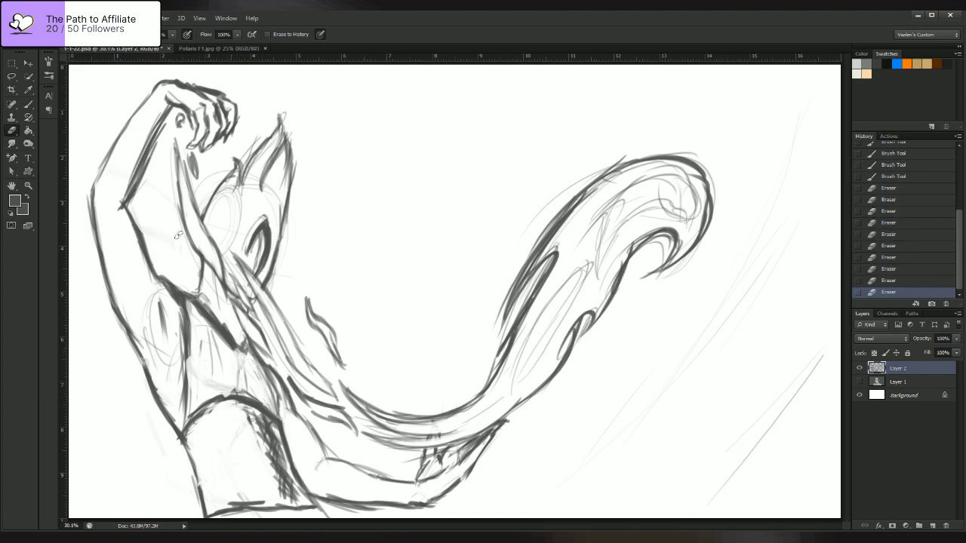
- Try a dark, jagged fold shape on the torso between the diagonal chest line and the waist arch
left_click(28, 104)
left_click_drag(198, 302, 238, 349)
left_click_drag(227, 339, 246, 350)
mouse_move(230, 343)
left_mouse_down()
mouse_move(228, 377)
mouse_move(258, 370)
mouse_move(264, 386)
left_mouse_up()
left_click_drag(258, 361, 270, 388)
left_click_drag(255, 364, 272, 393)
mouse_move(246, 337)
left_mouse_down()
mouse_move(234, 349)
mouse_move(244, 344)
mouse_move(234, 339)
left_mouse_up()
mouse_move(228, 339)
left_mouse_down()
mouse_move(223, 374)
mouse_move(273, 379)
left_mouse_up()
left_click_drag(252, 340, 269, 370)
mouse_move(268, 370)
left_mouse_down()
mouse_move(272, 377)
mouse_move(222, 373)
mouse_move(229, 392)
mouse_move(260, 390)
left_mouse_up()
- Clean up the inside of the jagged fold shape with the Eraser and add short detail strokes to it
key("e")
left_click_drag(255, 375, 241, 382)
left_click_drag(243, 371, 244, 378)
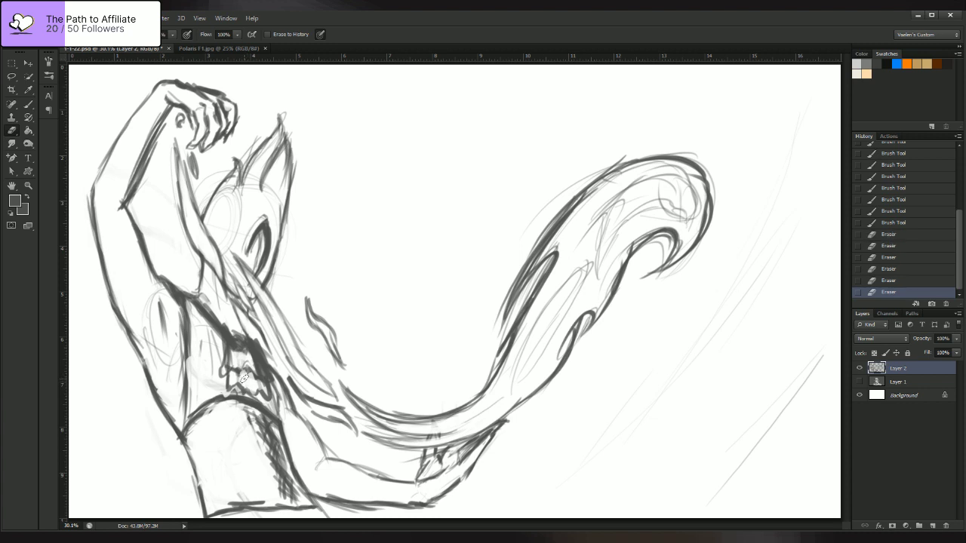
mouse_move(237, 374)
left_mouse_down()
mouse_move(231, 354)
mouse_move(240, 355)
left_mouse_up()
left_click(28, 104)
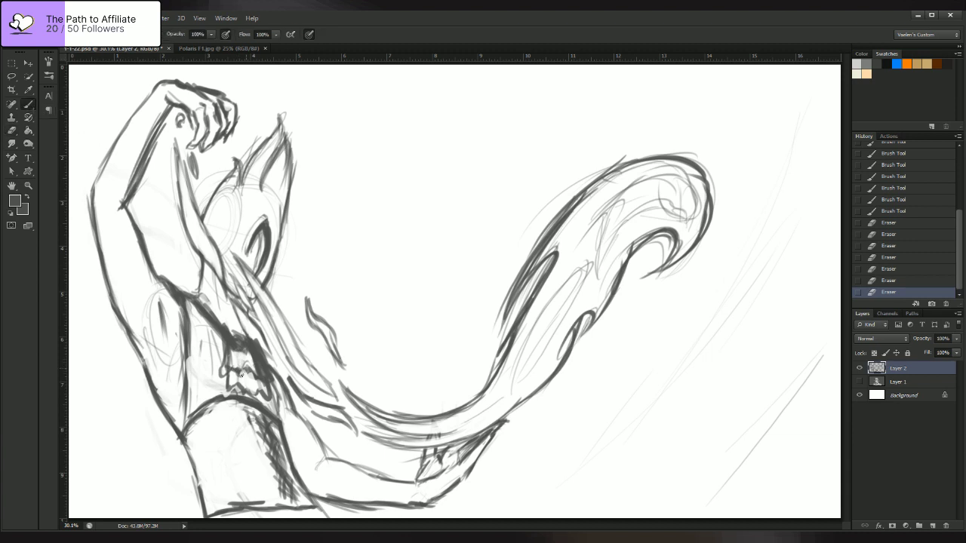
left_click_drag(241, 370, 263, 397)
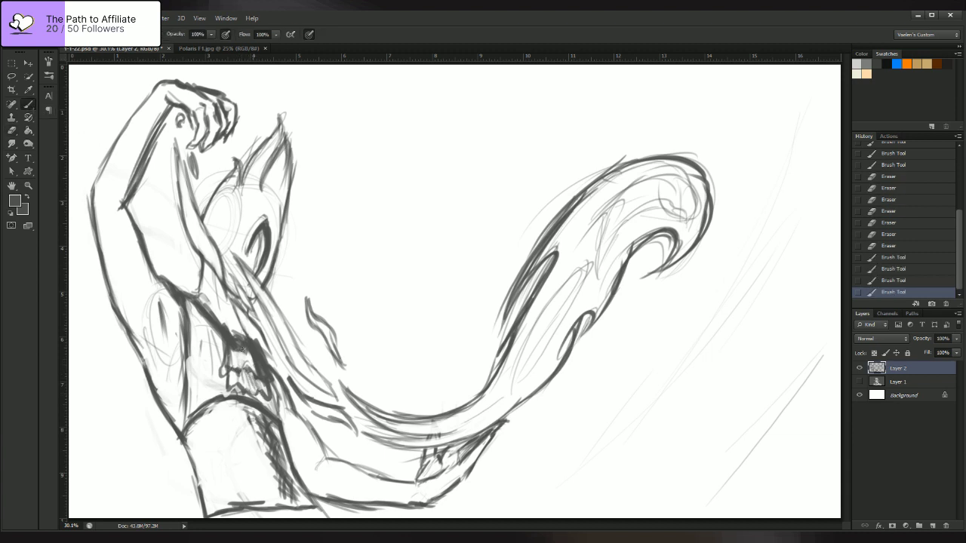
left_click_drag(242, 350, 235, 370)
left_click_drag(247, 351, 252, 367)
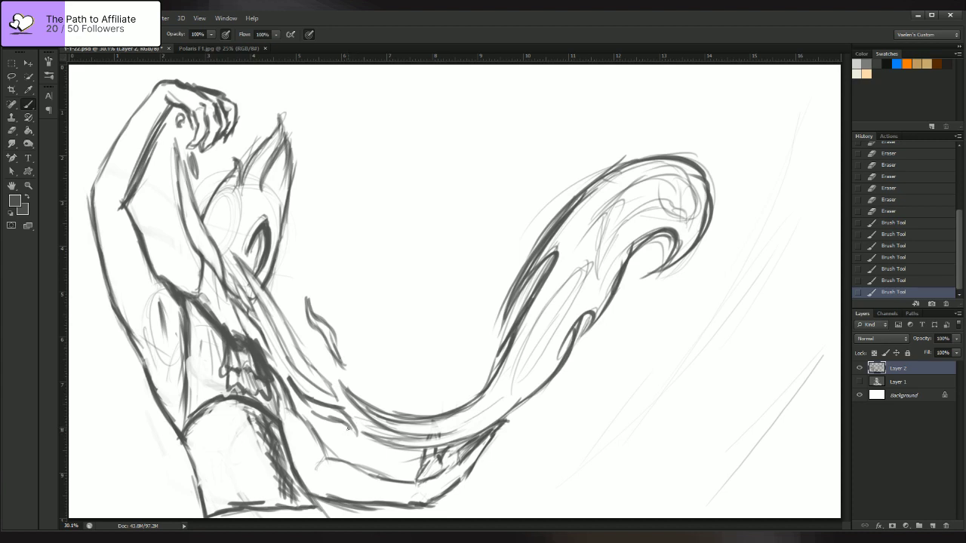
- Roll back the latest brush and eraser strokes on the jagged fold shape
key("ctrl+alt+z")
key("ctrl+alt+z")
key("ctrl+alt+z")
key("ctrl+alt+z")
key("ctrl+alt+z")
key("ctrl+alt+z")
key("ctrl+alt+z")
key("ctrl+alt+z")
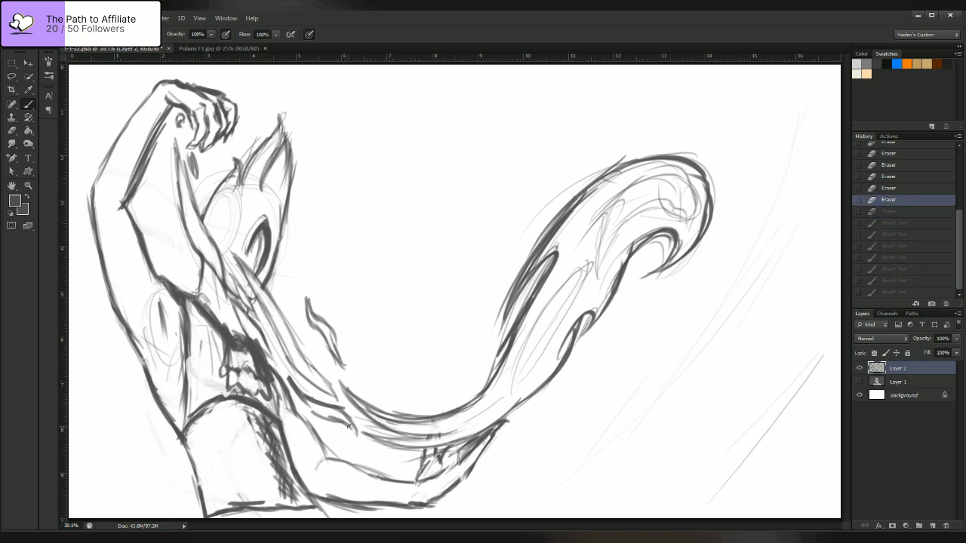
key("ctrl+alt+z")
key("ctrl+alt+z")
key("ctrl+alt+z")
key("ctrl+alt+z")
key("ctrl+alt+z")
key("ctrl+alt+z")
key("ctrl+alt+z")
key("ctrl+alt+z")
key("ctrl+alt+z")
key("ctrl+alt+z")
key("ctrl+alt+z")
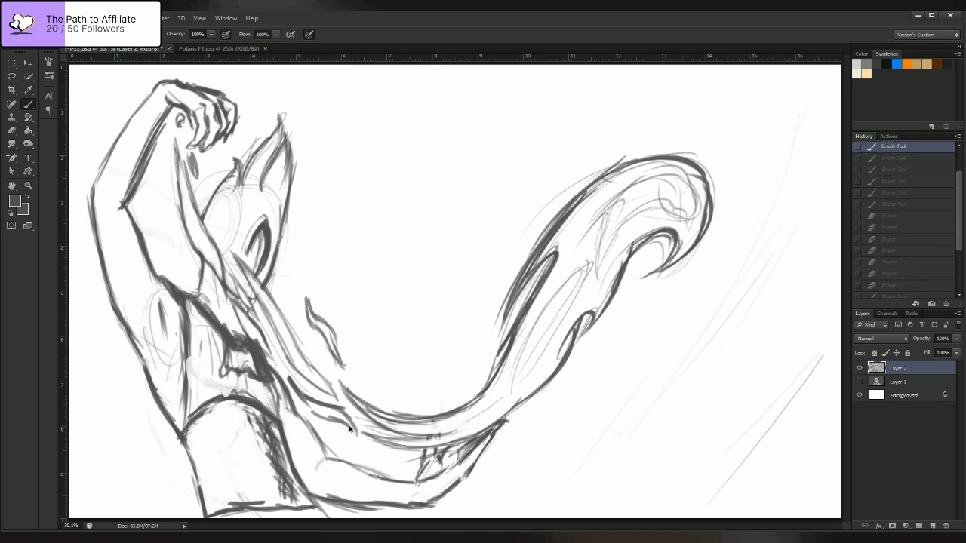
- Erase the rest of the jagged fold shape and the rough side lines between the chest line and waist arch
left_click(11, 131)
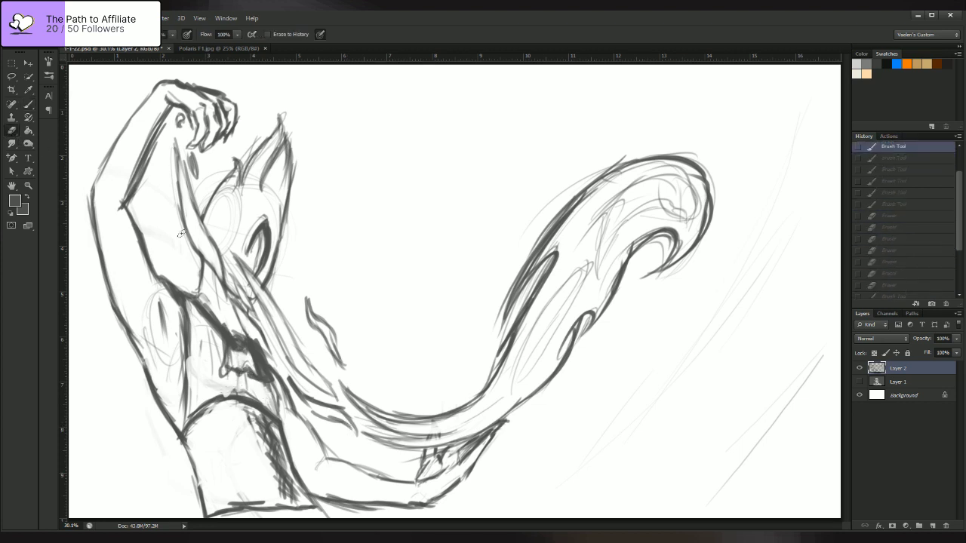
left_click_drag(249, 340, 265, 352)
mouse_move(252, 341)
left_mouse_down()
mouse_move(271, 357)
mouse_move(265, 375)
mouse_move(256, 357)
mouse_move(276, 382)
left_mouse_up()
left_click_drag(258, 364, 280, 397)
left_click_drag(255, 366, 272, 392)
mouse_move(254, 365)
left_mouse_down()
mouse_move(226, 353)
mouse_move(224, 379)
mouse_move(224, 366)
mouse_move(252, 370)
left_mouse_up()
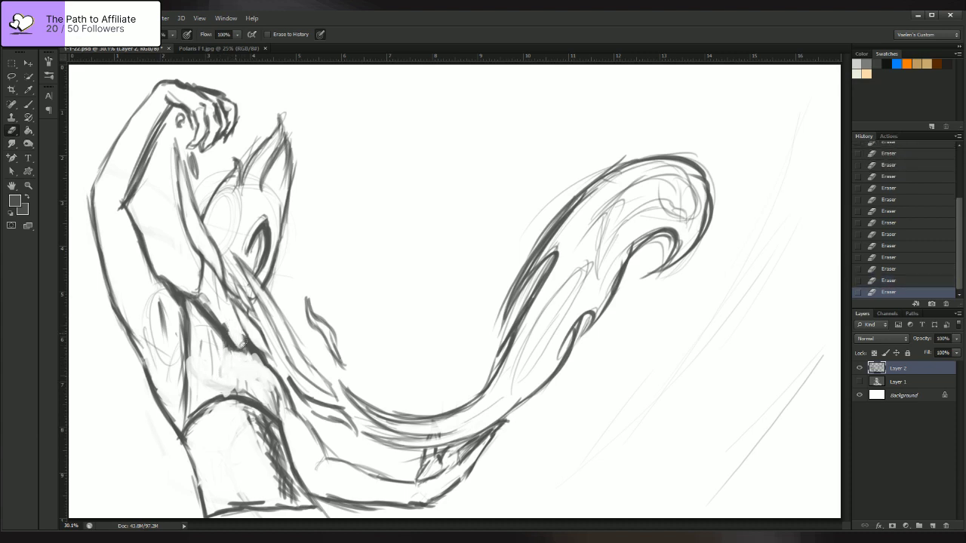
- Draw the torso side from the chest line's lower end to the waist arch, and reinforce the vertical line below the armpit
left_click(28, 105)
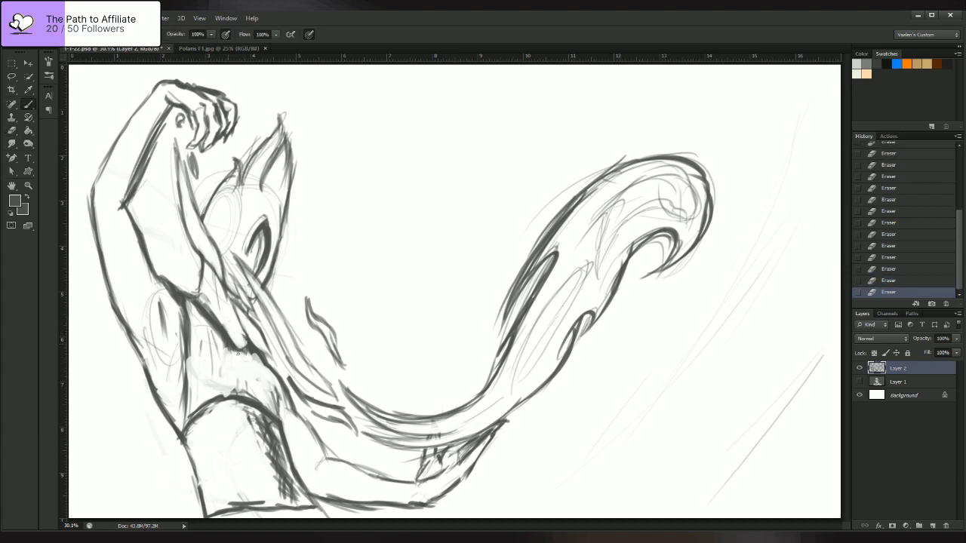
left_click_drag(234, 352, 261, 358)
left_click_drag(261, 357, 277, 390)
mouse_move(275, 372)
left_mouse_down()
mouse_move(280, 415)
mouse_move(278, 396)
left_mouse_up()
left_click_drag(277, 389, 280, 418)
left_click_drag(184, 357, 181, 421)
left_click_drag(187, 359, 186, 373)
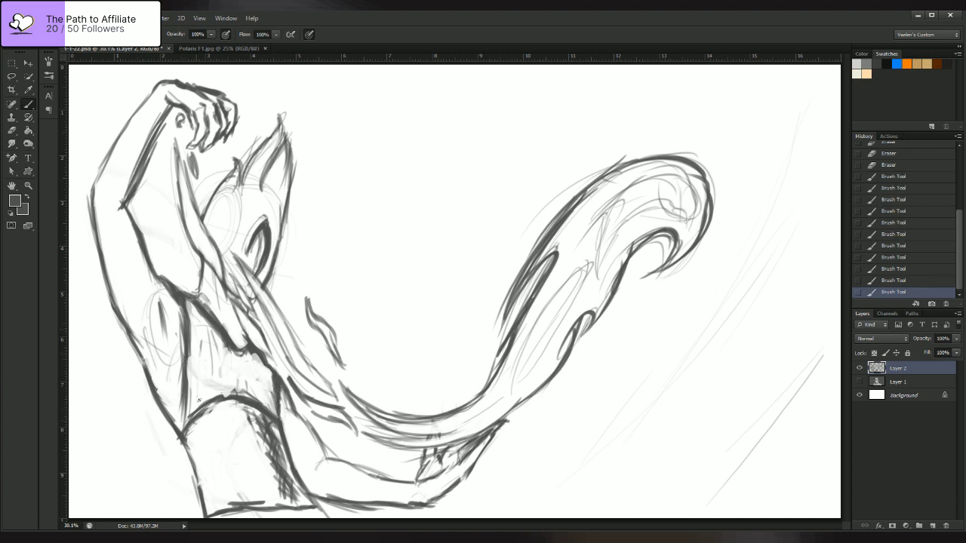
- Add light vertical hatching across the torso panel between the chest line and the waist arch
left_click_drag(197, 322, 195, 361)
mouse_move(204, 328)
left_mouse_down()
mouse_move(203, 394)
mouse_move(225, 370)
mouse_move(266, 397)
left_mouse_up()
left_click_drag(250, 366, 249, 386)
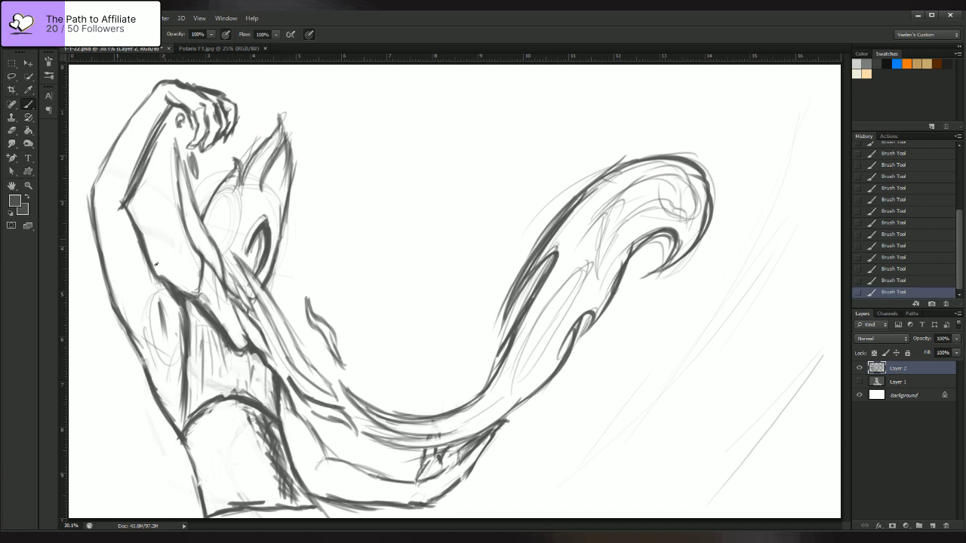
- Draw curved cuff bands at the raised arm's elbow and upper arm, and bulge the sleeve between them outward with light fold lines
mouse_move(157, 277)
left_mouse_down()
mouse_move(129, 322)
mouse_move(156, 275)
mouse_move(111, 308)
mouse_move(126, 301)
left_mouse_up()
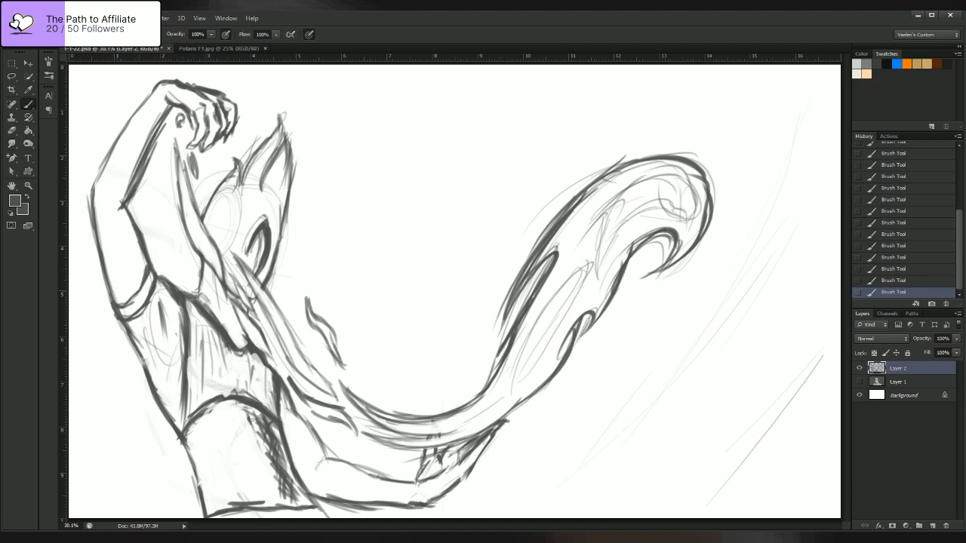
mouse_move(91, 196)
left_mouse_down()
mouse_move(121, 209)
mouse_move(89, 217)
mouse_move(118, 221)
mouse_move(130, 208)
left_mouse_up()
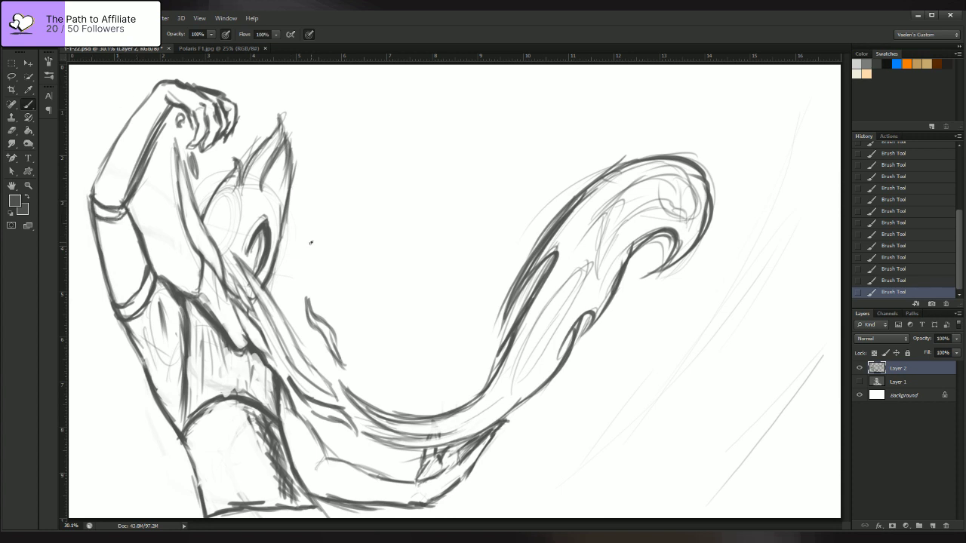
mouse_move(99, 287)
left_mouse_down()
mouse_move(85, 209)
mouse_move(92, 251)
mouse_move(118, 295)
mouse_move(92, 252)
left_mouse_up()
mouse_move(120, 300)
left_mouse_down()
mouse_move(111, 270)
mouse_move(149, 254)
mouse_move(143, 237)
mouse_move(90, 206)
left_mouse_up()
mouse_move(91, 271)
left_mouse_down()
mouse_move(89, 225)
mouse_move(92, 249)
left_mouse_up()
mouse_move(89, 262)
left_mouse_down()
mouse_move(90, 289)
mouse_move(114, 308)
mouse_move(98, 230)
left_mouse_up()
left_click_drag(110, 284, 99, 231)
mouse_move(115, 292)
left_mouse_down()
mouse_move(102, 235)
mouse_move(113, 236)
left_mouse_up()
left_click_drag(130, 268, 123, 233)
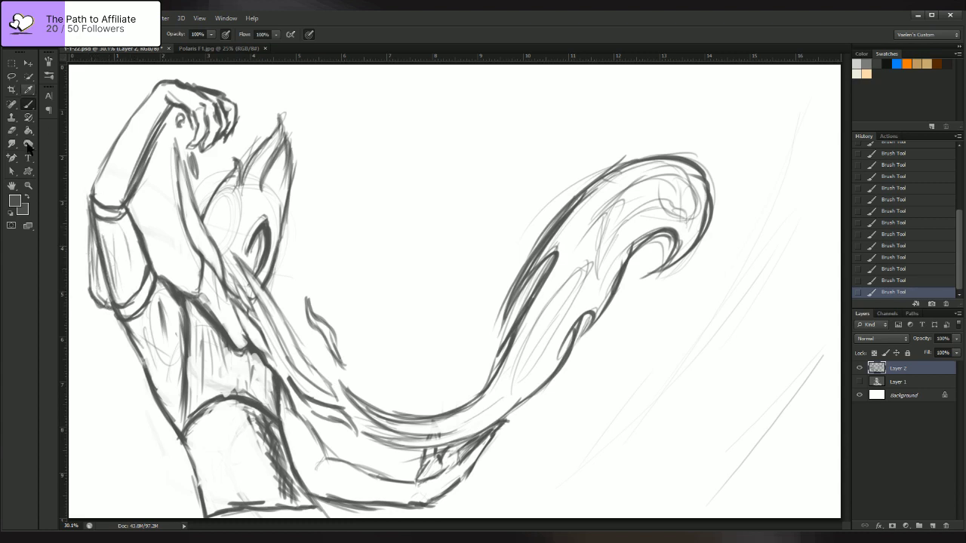
- Erase the old outer arm line inside the puffed sleeve and clean up its inner edge
left_click(13, 131)
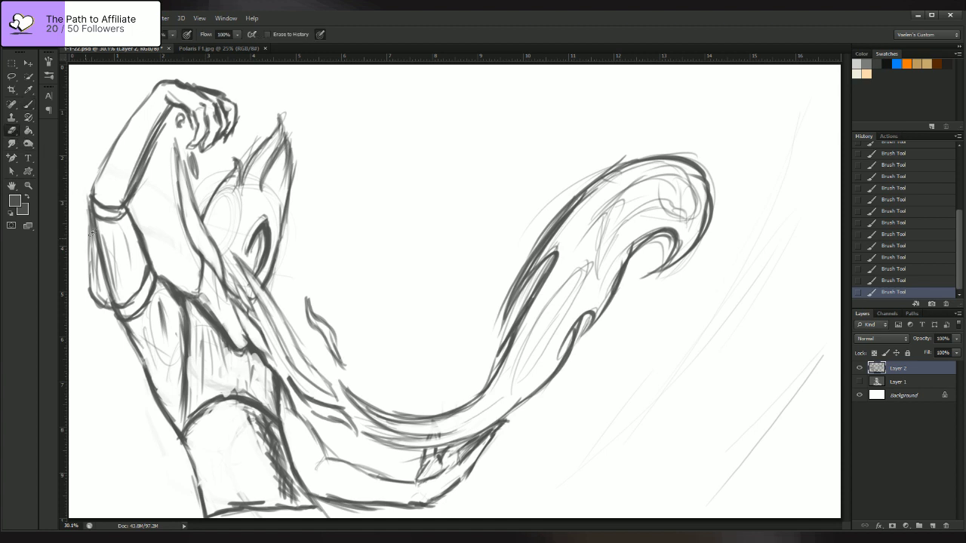
left_click_drag(111, 298, 95, 208)
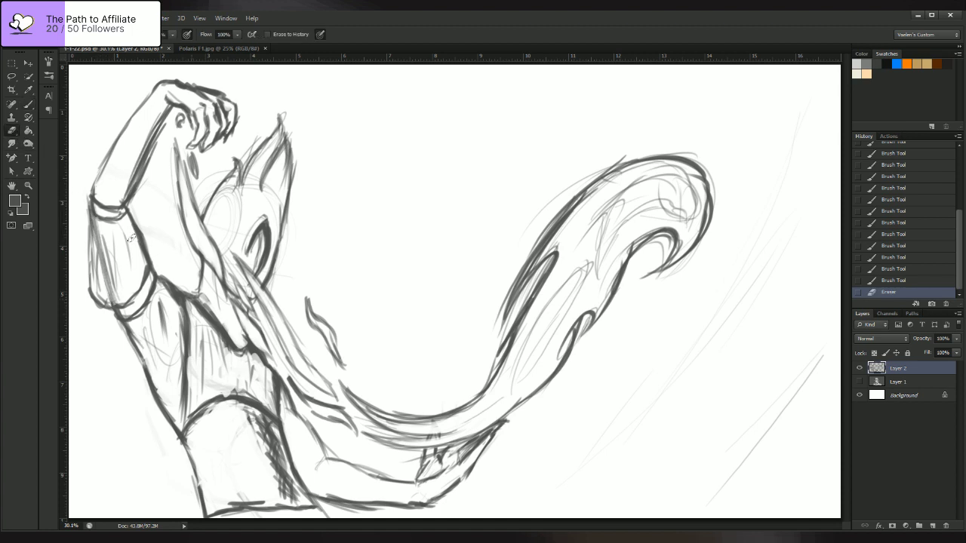
left_click_drag(146, 259, 133, 230)
- Shade both cuff bands on the raised arm dark grey and reinforce the torso line beside the waist arch's outer end
left_click(29, 106)
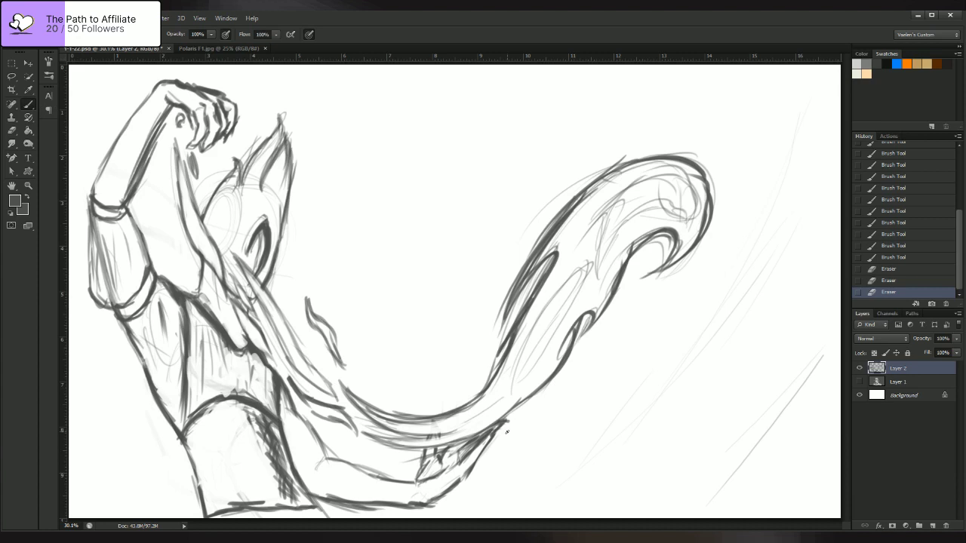
left_click_drag(119, 313, 155, 272)
mouse_move(94, 199)
left_mouse_down()
mouse_move(104, 213)
mouse_move(124, 211)
left_mouse_up()
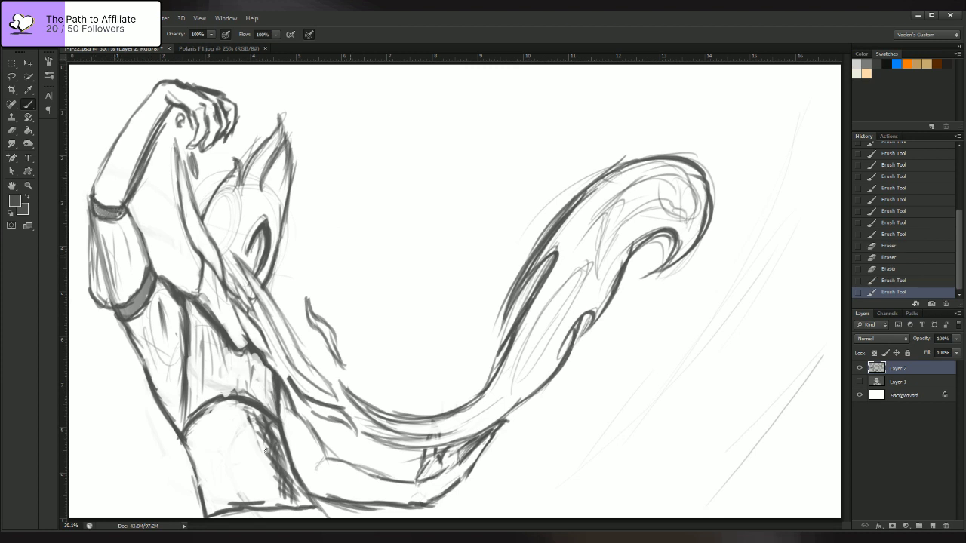
left_click_drag(179, 428, 185, 399)
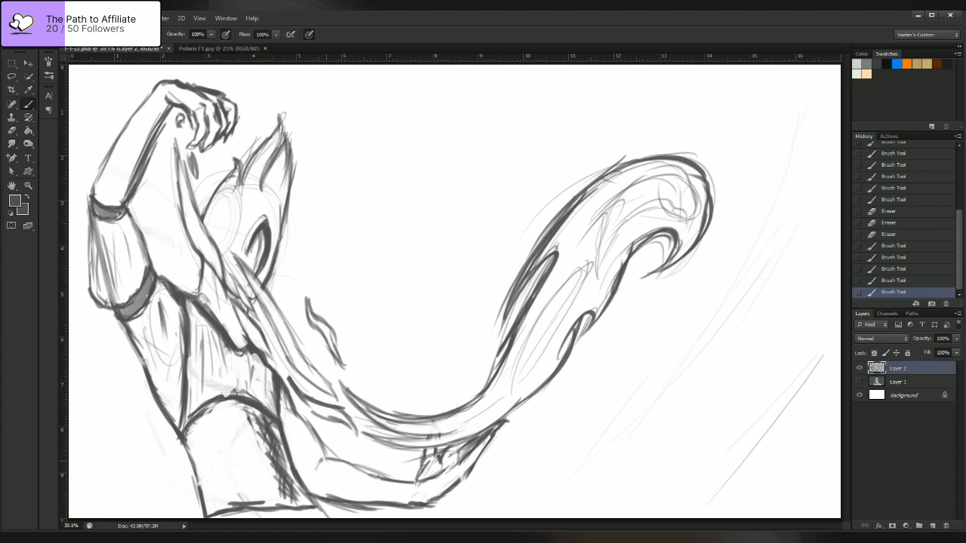
- Draw a curved cuff near the outstretched arm's elbow and add sleeve lines running up from it to the torso
left_click_drag(324, 459, 309, 492)
mouse_move(324, 456)
left_mouse_down()
mouse_move(305, 471)
mouse_move(304, 487)
mouse_move(324, 452)
mouse_move(314, 464)
left_mouse_up()
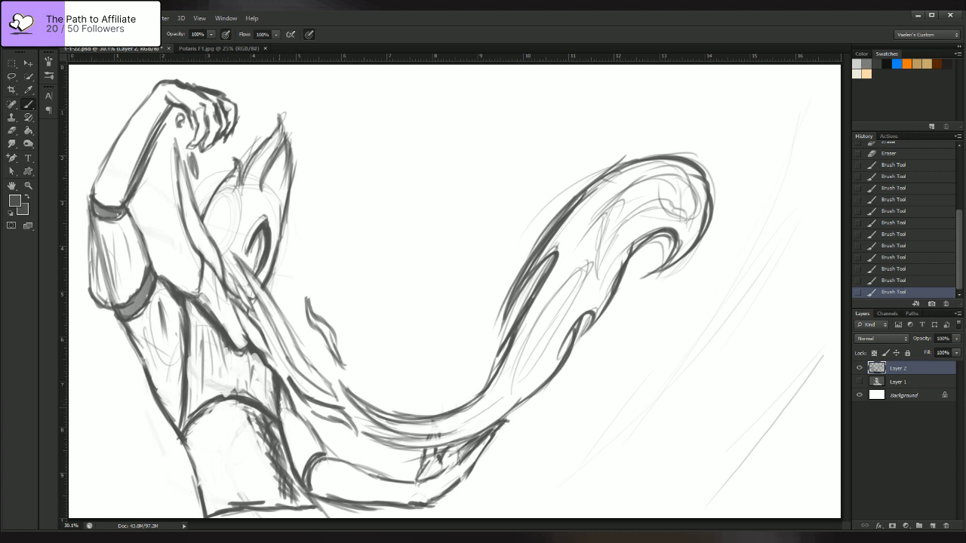
mouse_move(279, 412)
left_mouse_down()
mouse_move(292, 409)
mouse_move(311, 452)
mouse_move(303, 475)
left_mouse_up()
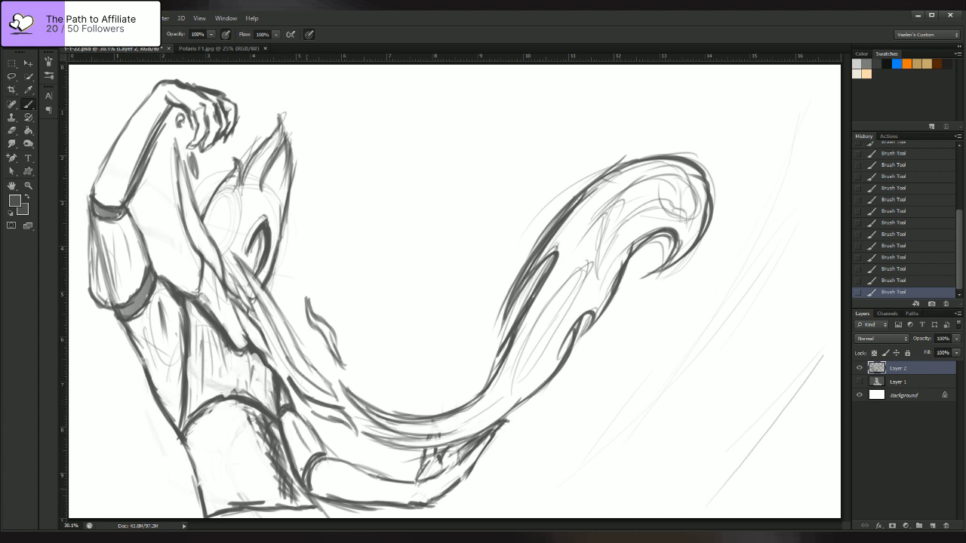
left_click_drag(283, 431, 304, 469)
- Erase the rough upper edge of the outstretched arm's sleeve and redraw it with darker strokes down to the cuff
left_click(12, 131)
left_click_drag(294, 421, 305, 447)
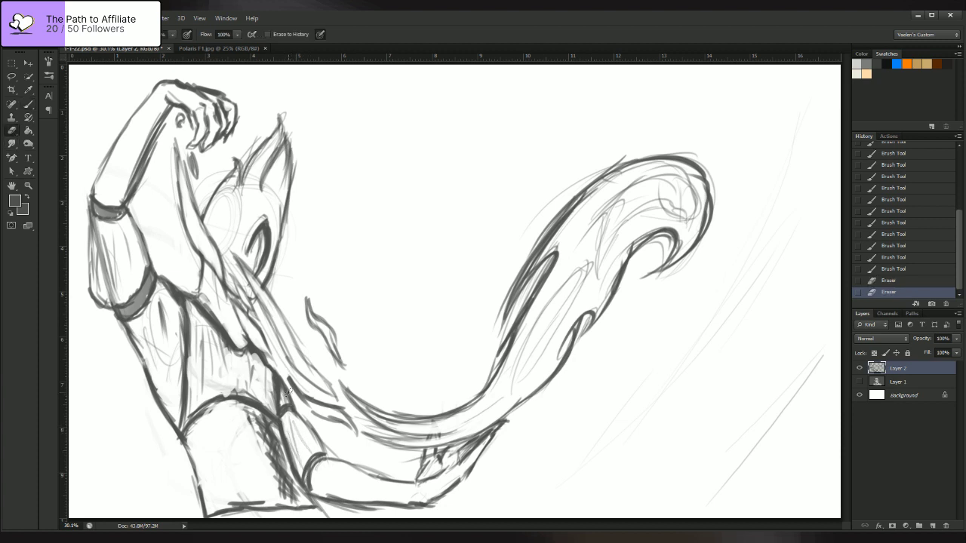
left_click(28, 105)
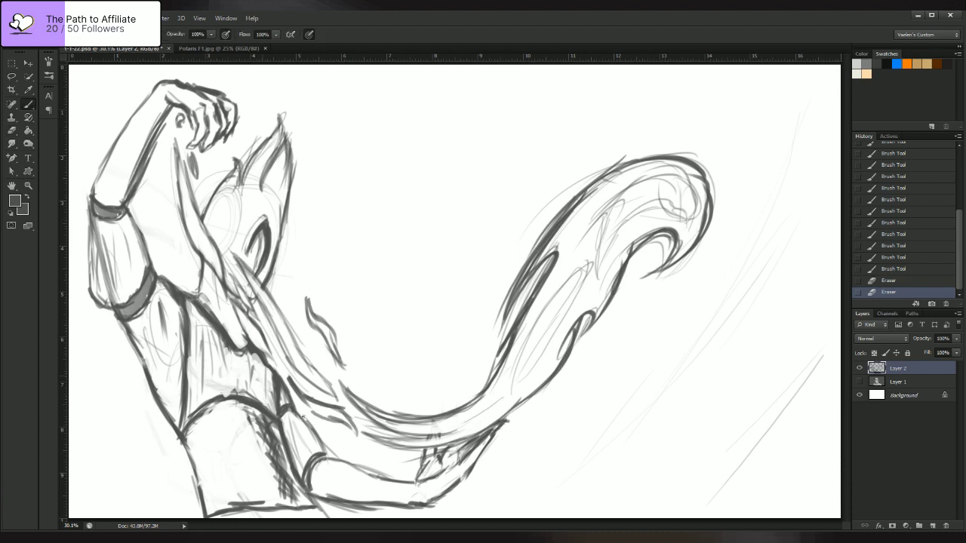
left_click_drag(296, 416, 315, 441)
left_click_drag(303, 421, 325, 453)
left_click_drag(297, 420, 323, 452)
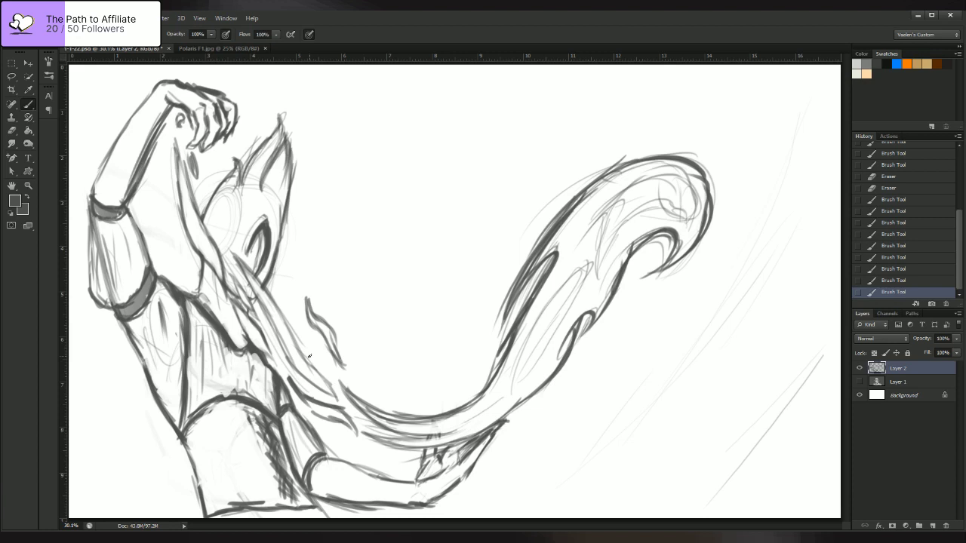
- Add a stroke along the flowing strand beside the raised arm and thicken the torso side from the chest line to the waist
left_click_drag(184, 213, 206, 243)
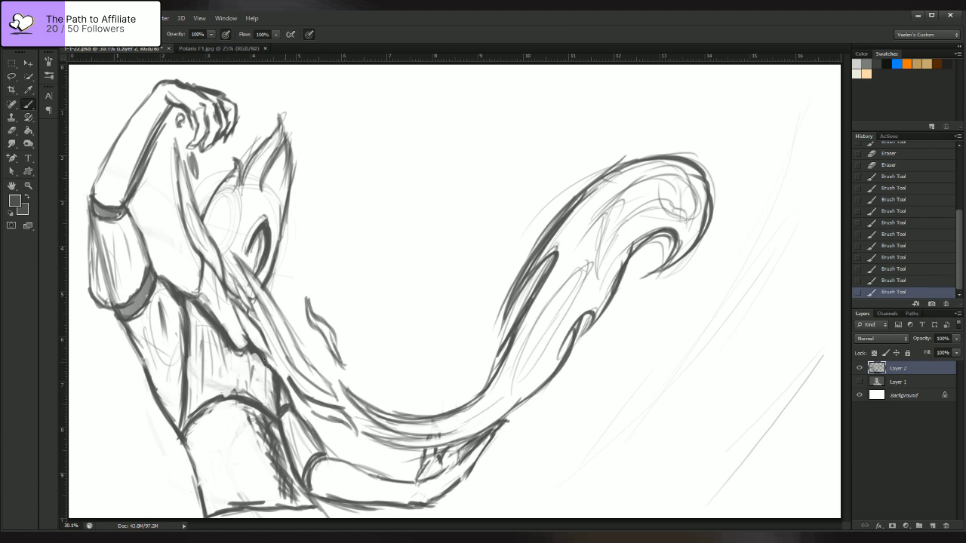
left_click_drag(264, 356, 283, 382)
mouse_move(274, 383)
left_mouse_down()
mouse_move(268, 368)
mouse_move(275, 392)
mouse_move(255, 355)
mouse_move(268, 379)
mouse_move(264, 366)
left_mouse_up()
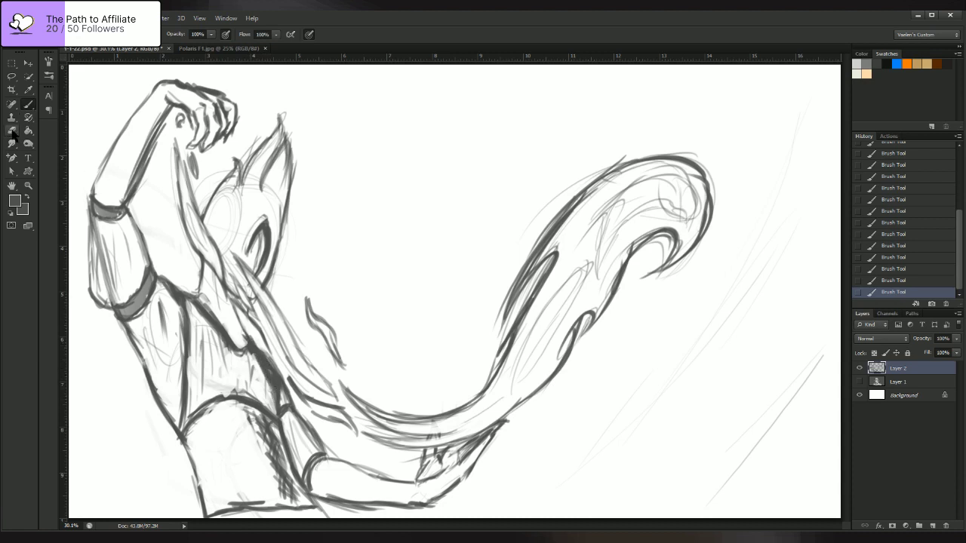
- Erase the excess thickness along the torso side below the chest line and redraw that edge toward the outstretched arm
left_click(12, 132)
left_click_drag(281, 392, 270, 370)
left_click_drag(281, 388, 255, 344)
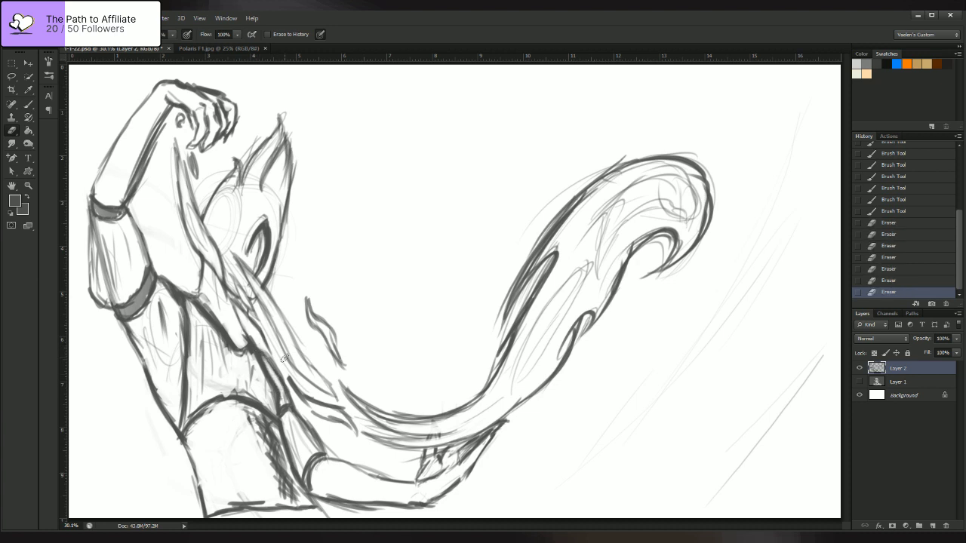
left_click(28, 104)
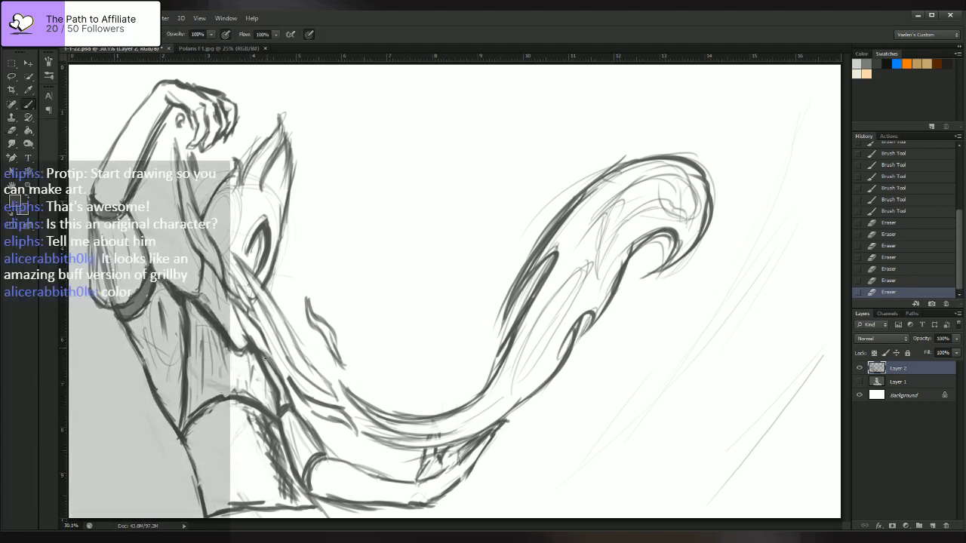
left_click_drag(265, 357, 290, 385)
left_click_drag(279, 370, 294, 388)
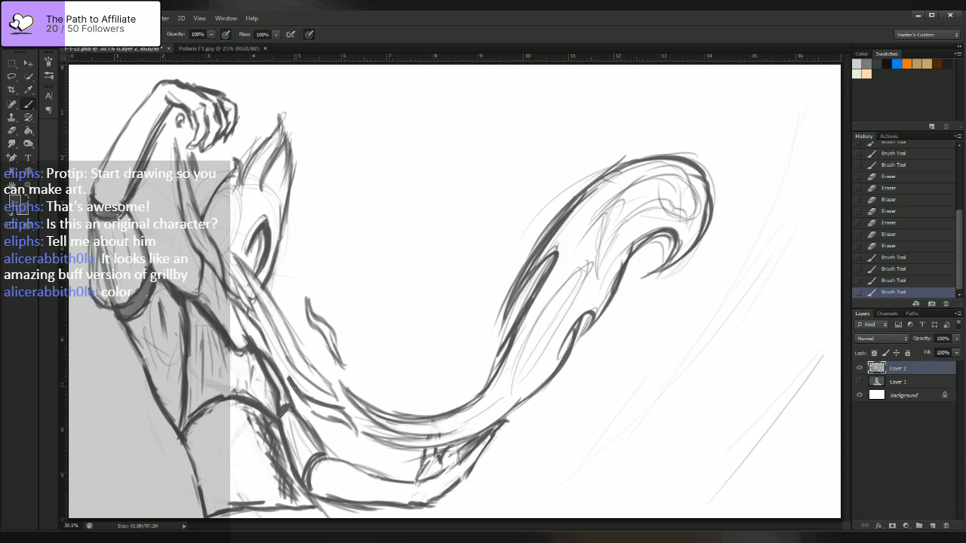
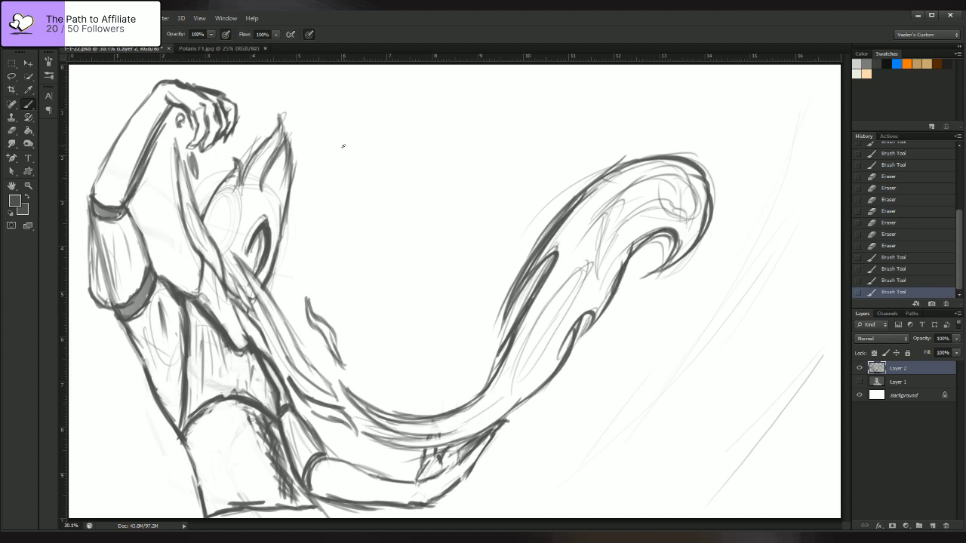
- Create a new layer above the sketch, sample the deep blue glow from Polaris F1.jpg, and make it the background colour
key("ctrl+shift+alt+n")
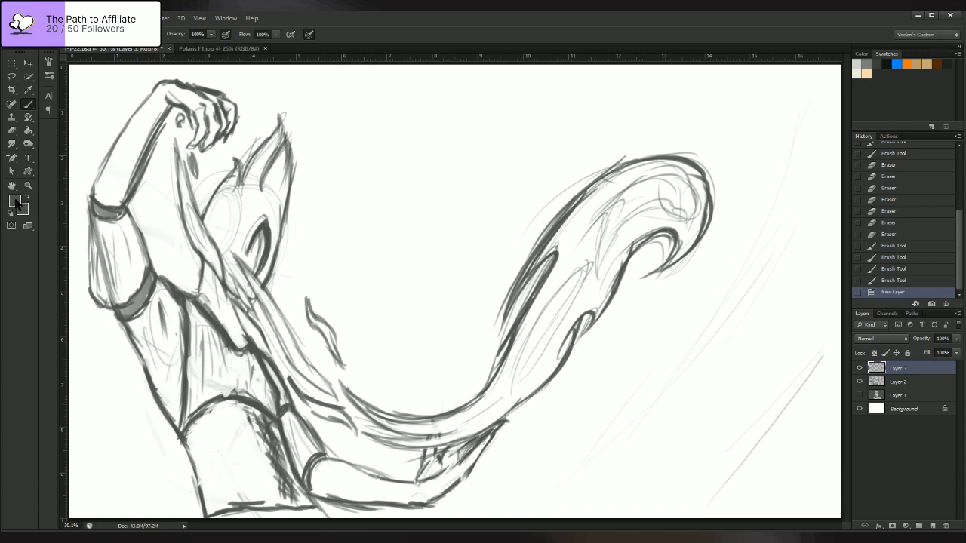
key("i")
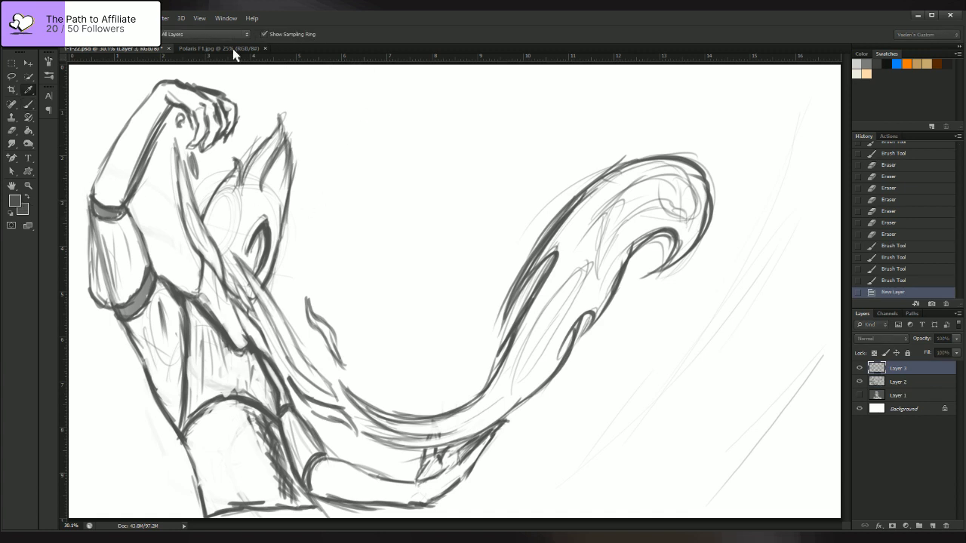
key("b")
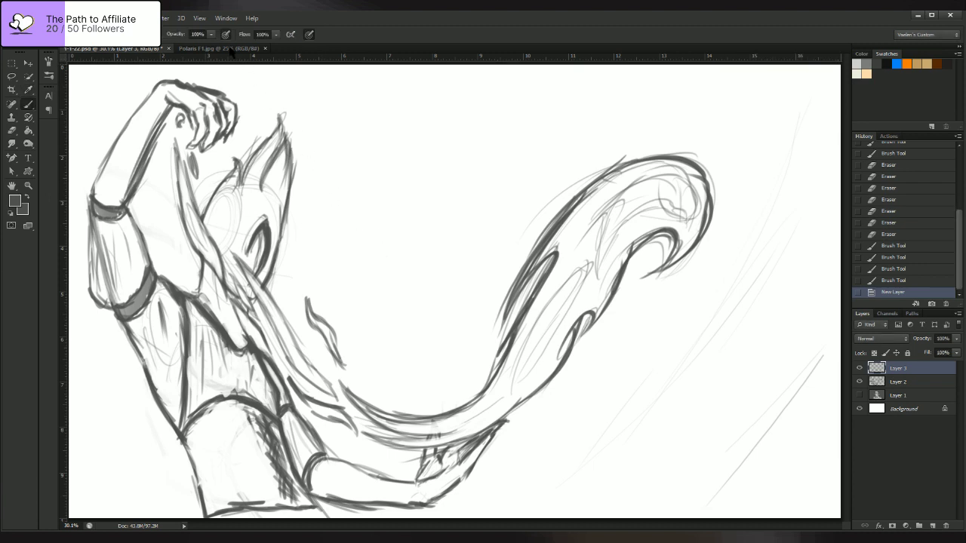
left_click(226, 49)
key("i")
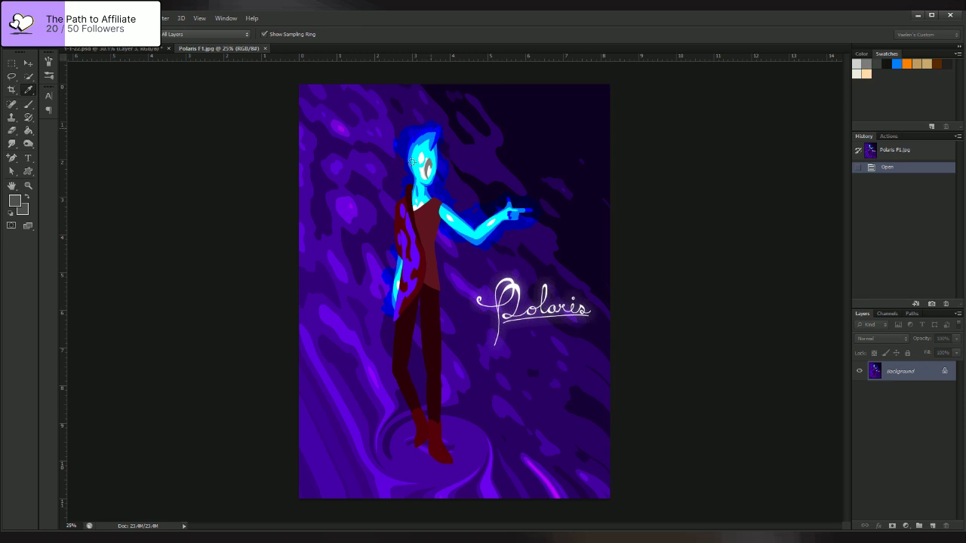
left_click(388, 279)
key("b")
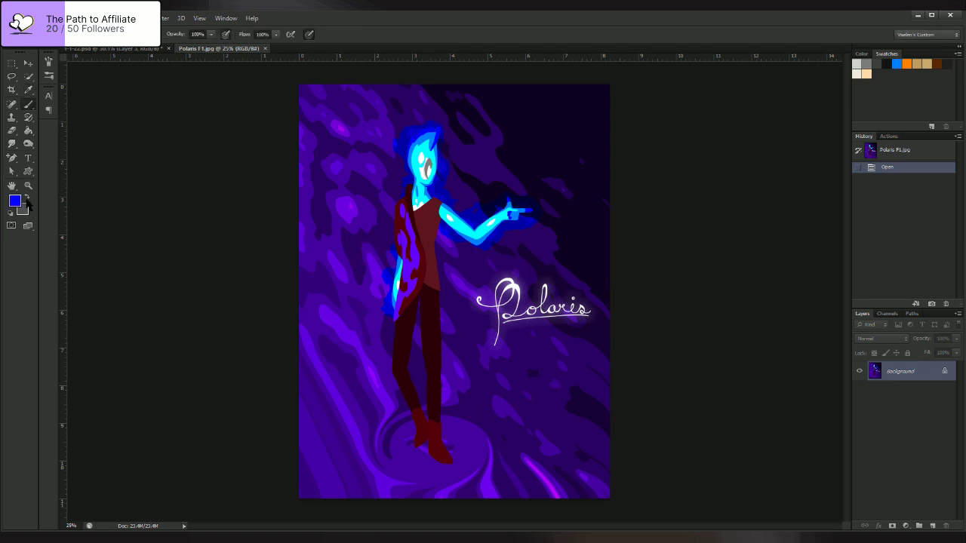
left_click(27, 197)
- Sample the lighter blue from the character in Polaris F1.jpg as the foreground colour and return to the sketch document
key("i")
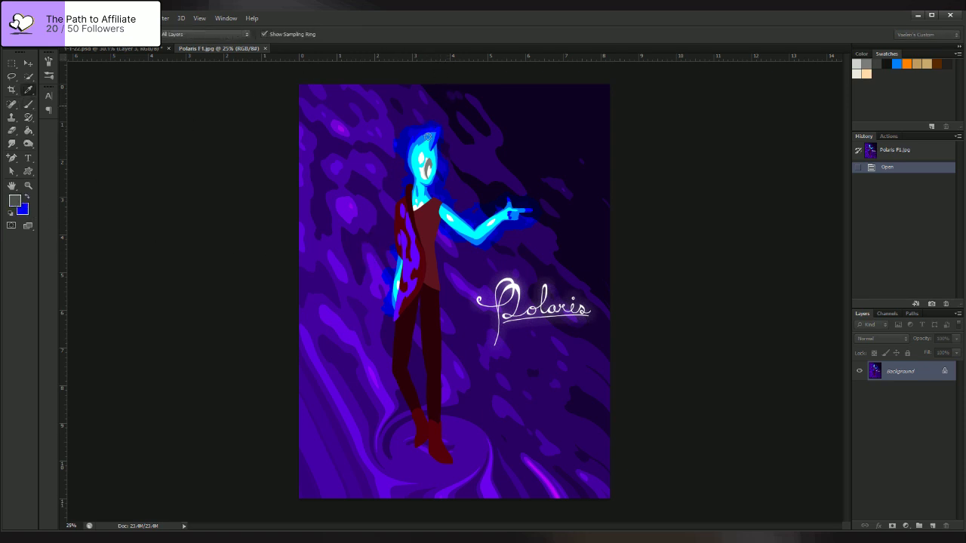
left_click(363, 249)
key("b")
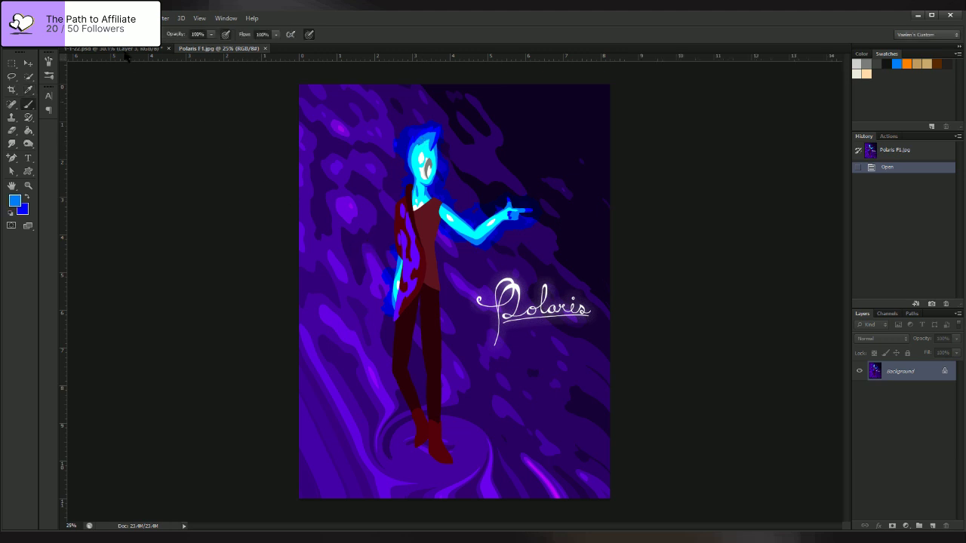
left_click(128, 48)
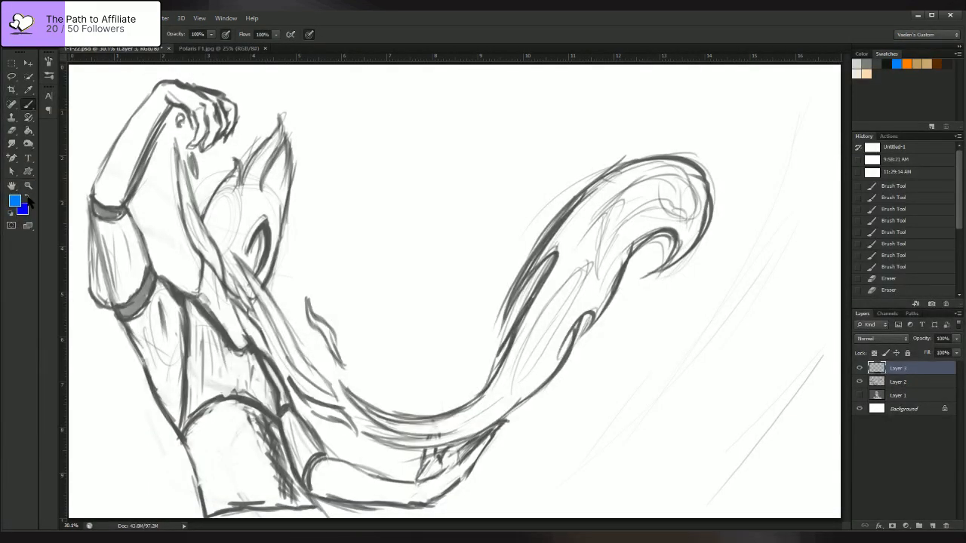
- Make the deep blue the foreground colour and paint the back outline of the head up to the flame tips
left_click(27, 196)
left_click_drag(203, 290, 216, 199)
left_click_drag(202, 259, 234, 162)
mouse_move(221, 219)
left_mouse_down()
mouse_move(238, 160)
mouse_move(281, 117)
left_mouse_up()
mouse_move(264, 167)
left_mouse_down()
mouse_move(281, 121)
mouse_move(249, 196)
left_mouse_up()
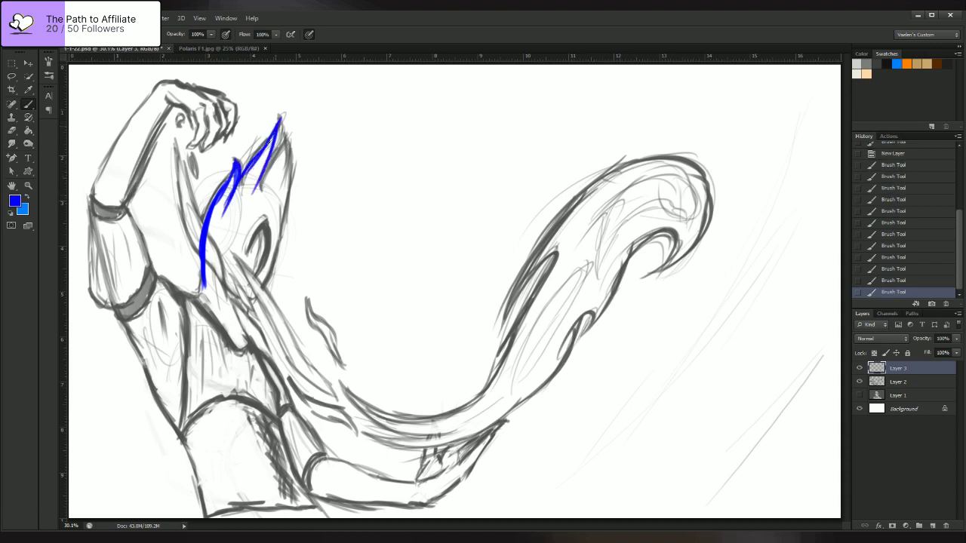
- Fill the tallest flame tip with deep blue and outline the front of the head down to the chin
left_click_drag(280, 128, 247, 192)
left_click_drag(273, 136, 246, 207)
left_click_drag(261, 162, 221, 225)
mouse_move(259, 160)
left_mouse_down()
mouse_move(237, 202)
mouse_move(253, 171)
mouse_move(255, 200)
left_mouse_up()
left_click_drag(287, 134, 279, 220)
mouse_move(287, 160)
left_mouse_down()
mouse_move(275, 249)
mouse_move(240, 320)
left_mouse_up()
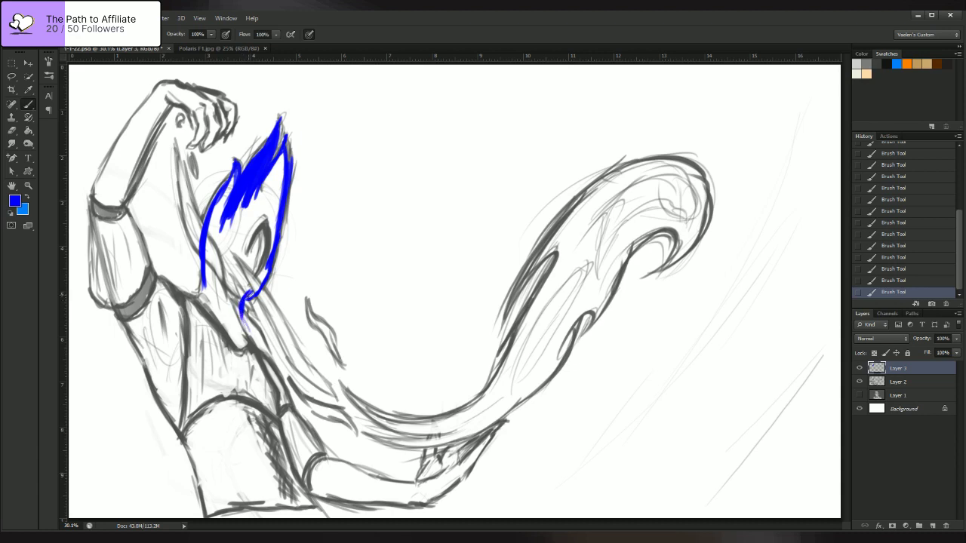
- Thicken the blue along the jaw and back of the head, and compare it with the sketch by toggling the paint layer's visibility
mouse_move(269, 267)
left_mouse_down()
mouse_move(249, 295)
mouse_move(252, 287)
left_mouse_up()
left_click_drag(235, 171, 208, 232)
left_click_drag(221, 196, 205, 243)
mouse_move(226, 192)
left_mouse_down()
mouse_move(197, 303)
mouse_move(203, 253)
mouse_move(198, 302)
left_mouse_up()
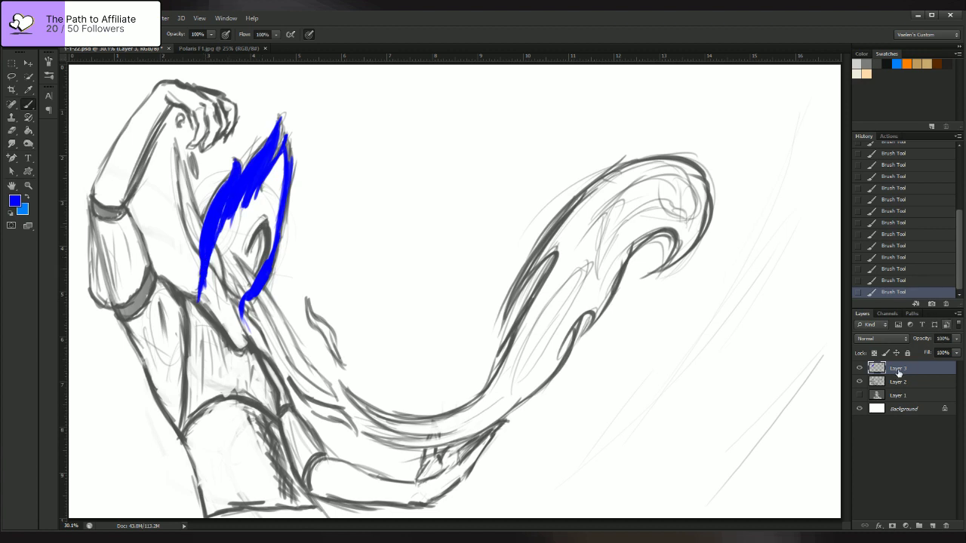
left_click(859, 368)
left_click(860, 369)
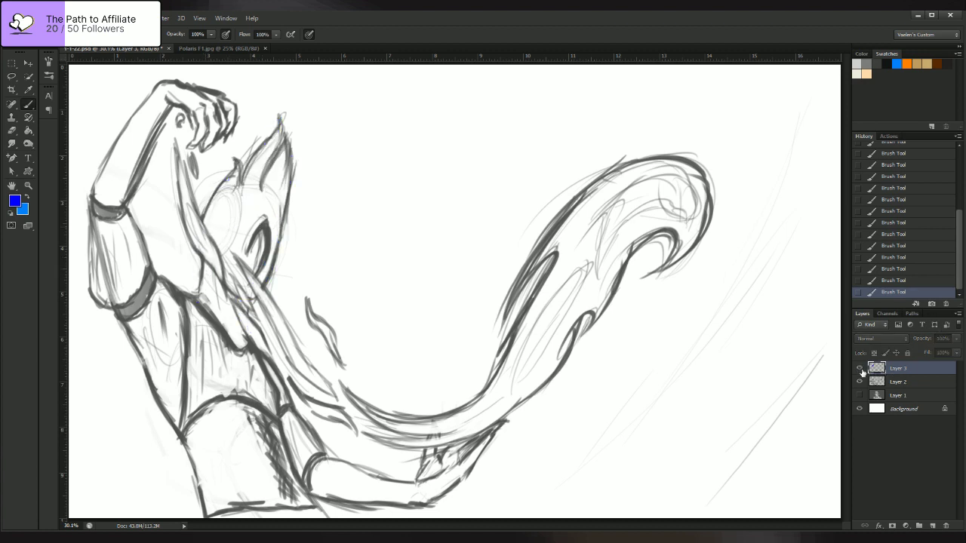
- Touch up the back of the blue head shape and erase paint spilling over its outline
left_click_drag(229, 176, 197, 261)
left_click(11, 131)
mouse_move(199, 224)
left_mouse_down()
mouse_move(197, 275)
mouse_move(199, 218)
left_mouse_up()
mouse_move(200, 220)
left_mouse_down()
mouse_move(208, 202)
mouse_move(203, 253)
mouse_move(210, 217)
mouse_move(219, 227)
mouse_move(213, 260)
mouse_move(221, 232)
mouse_move(280, 160)
mouse_move(275, 219)
left_mouse_up()
- Fill the rest of the face and the front flame tip with solid deep blue
left_click(29, 104)
mouse_move(278, 169)
left_mouse_down()
mouse_move(264, 245)
mouse_move(266, 219)
left_mouse_up()
mouse_move(263, 253)
left_mouse_down()
mouse_move(268, 208)
mouse_move(256, 219)
mouse_move(264, 227)
mouse_move(252, 278)
mouse_move(259, 270)
mouse_move(261, 258)
mouse_move(242, 296)
mouse_move(246, 255)
left_mouse_up()
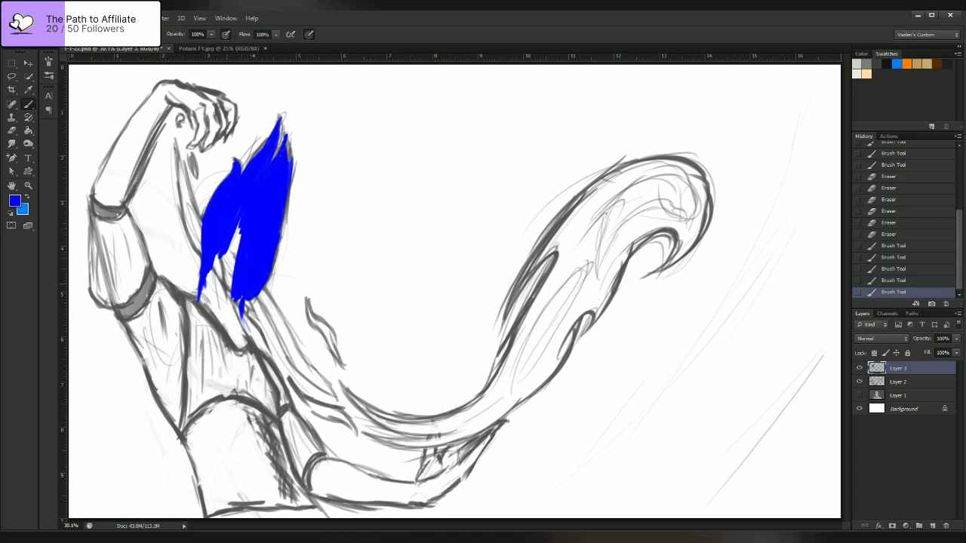
mouse_move(228, 308)
left_mouse_down()
mouse_move(224, 269)
mouse_move(234, 221)
mouse_move(244, 251)
left_mouse_up()
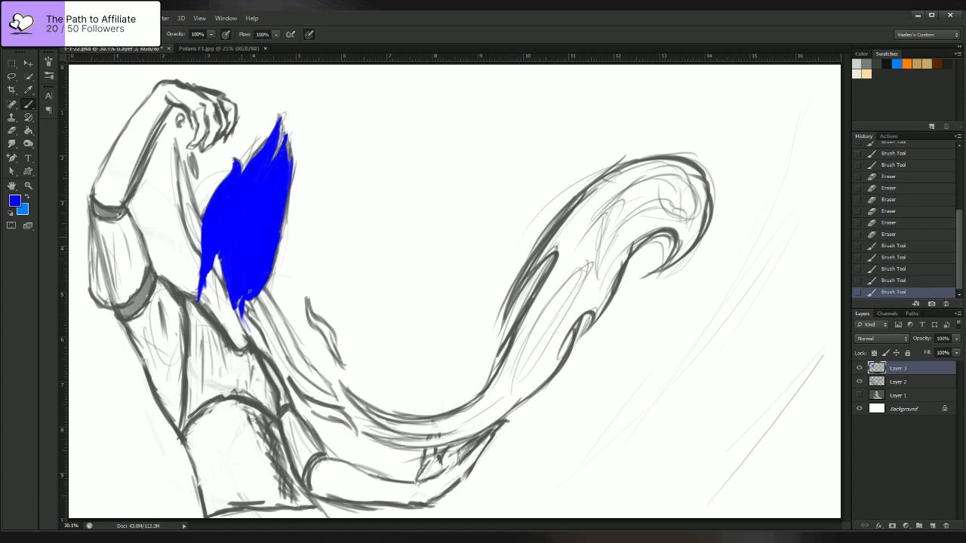
- Extend the deep blue from the chin through the neck and along the torso side to the outstretched arm's sleeve
left_click_drag(249, 291, 261, 299)
mouse_move(216, 250)
left_mouse_down()
mouse_move(237, 336)
mouse_move(240, 310)
mouse_move(239, 343)
left_mouse_up()
mouse_move(241, 309)
left_mouse_down()
mouse_move(240, 349)
mouse_move(269, 366)
mouse_move(290, 411)
left_mouse_up()
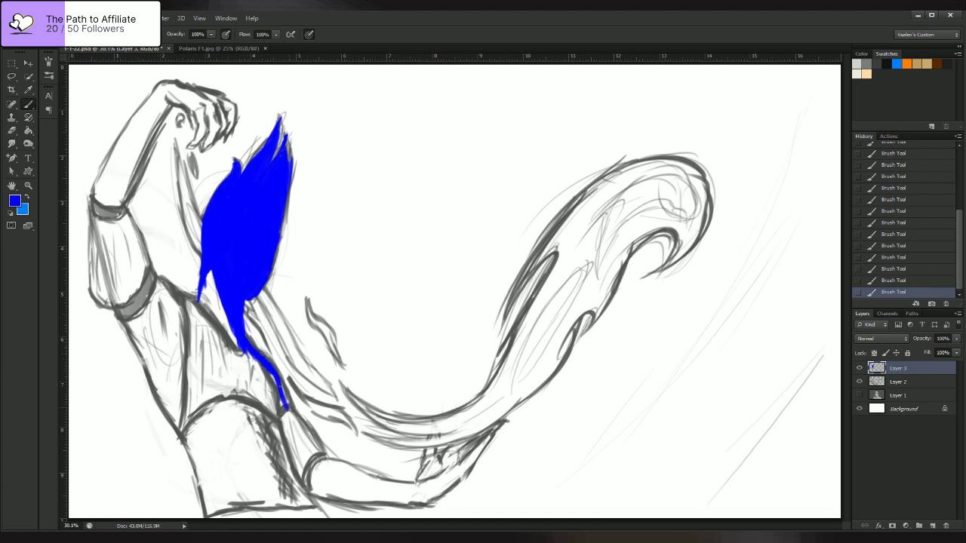
left_click_drag(277, 373, 290, 407)
left_click_drag(252, 346, 280, 376)
left_click(11, 144)
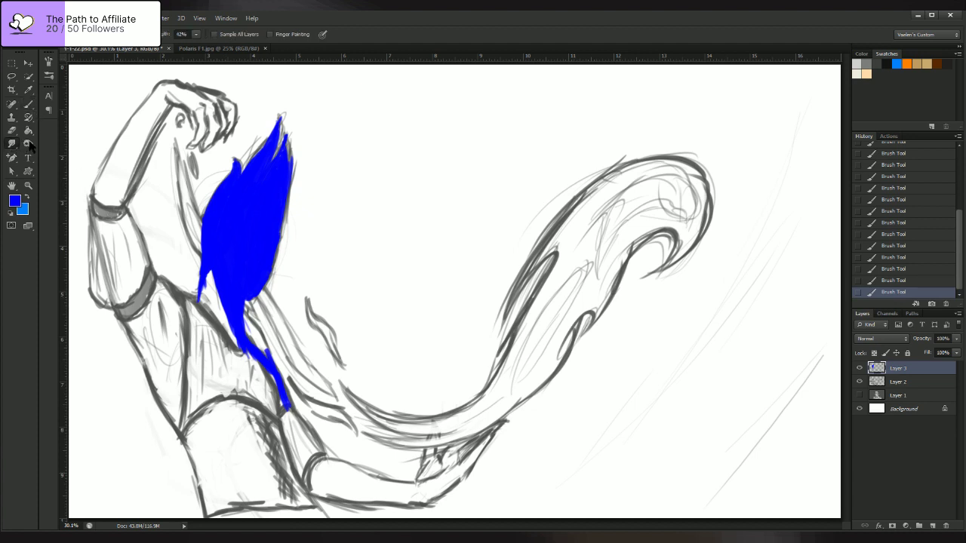
- Erase the excess deep blue along the edges of the stroke between the neck and the outstretched arm's shoulder
left_click(11, 130)
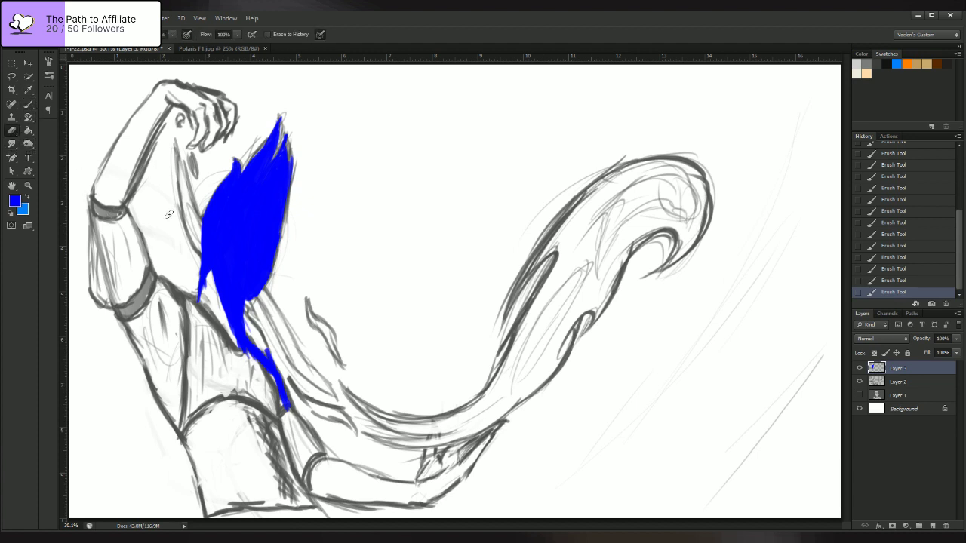
mouse_move(264, 351)
left_mouse_down()
mouse_move(285, 375)
mouse_move(255, 337)
left_mouse_up()
left_click_drag(248, 321, 251, 329)
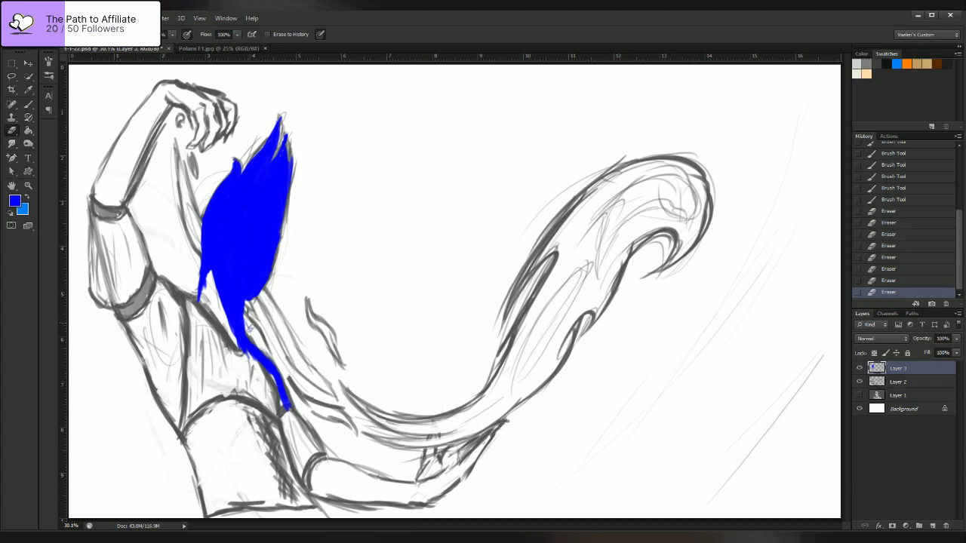
- Outline the upper and lower edges of the outstretched arm in deep blue from the shoulder down to the hand
left_click(28, 104)
mouse_move(281, 397)
left_mouse_down()
mouse_move(318, 457)
mouse_move(283, 417)
mouse_move(317, 458)
mouse_move(286, 415)
mouse_move(296, 403)
mouse_move(333, 461)
mouse_move(419, 485)
left_mouse_up()
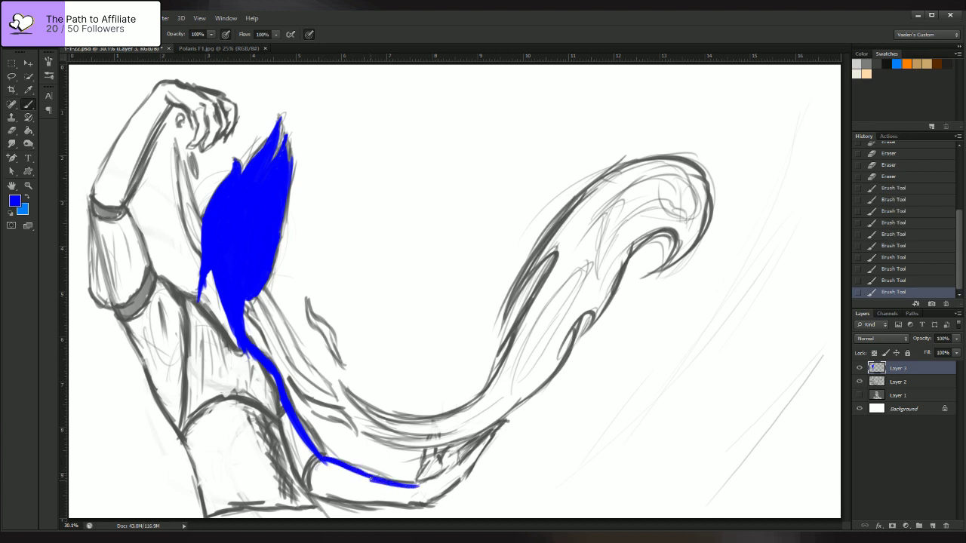
left_click_drag(351, 472, 392, 484)
left_click_drag(304, 445, 320, 460)
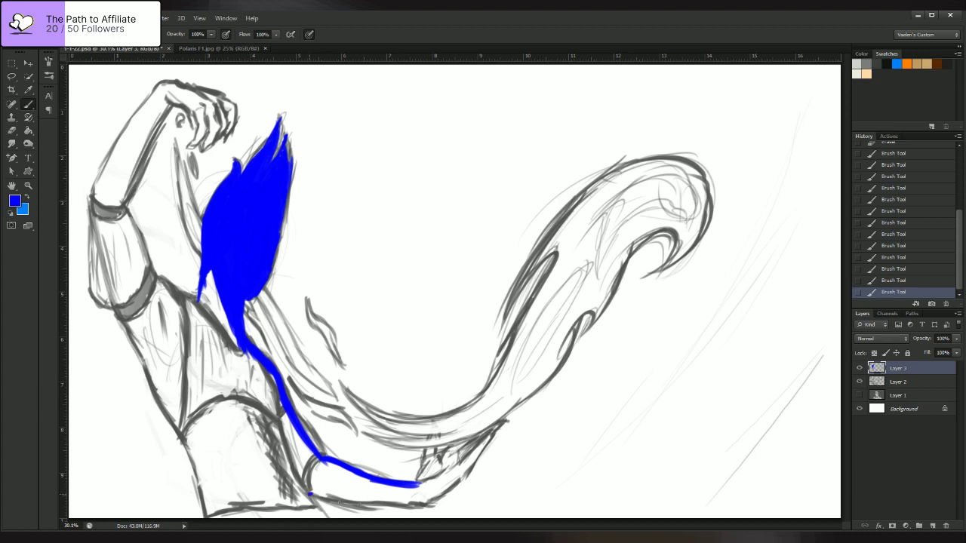
left_click_drag(310, 495, 346, 501)
left_click_drag(318, 498, 432, 504)
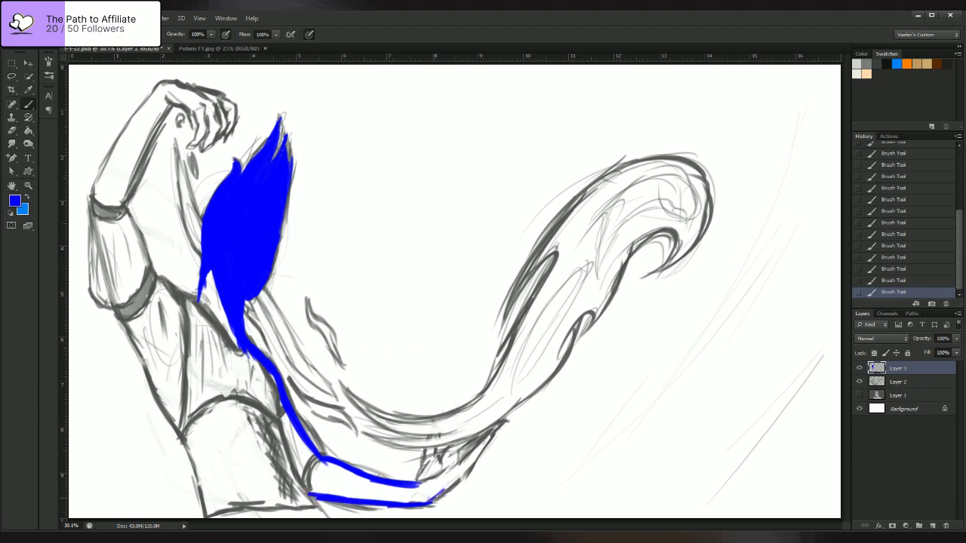
- Fill the outstretched hand, thumb and arm with solid deep blue, and widen the neck's fill down to the upper chest
mouse_move(445, 489)
left_mouse_down()
mouse_move(491, 437)
mouse_move(499, 450)
mouse_move(474, 463)
mouse_move(471, 453)
mouse_move(497, 427)
mouse_move(446, 452)
mouse_move(441, 461)
mouse_move(492, 436)
mouse_move(463, 460)
mouse_move(481, 441)
mouse_move(465, 450)
mouse_move(443, 483)
mouse_move(455, 454)
mouse_move(443, 463)
mouse_move(431, 483)
left_mouse_up()
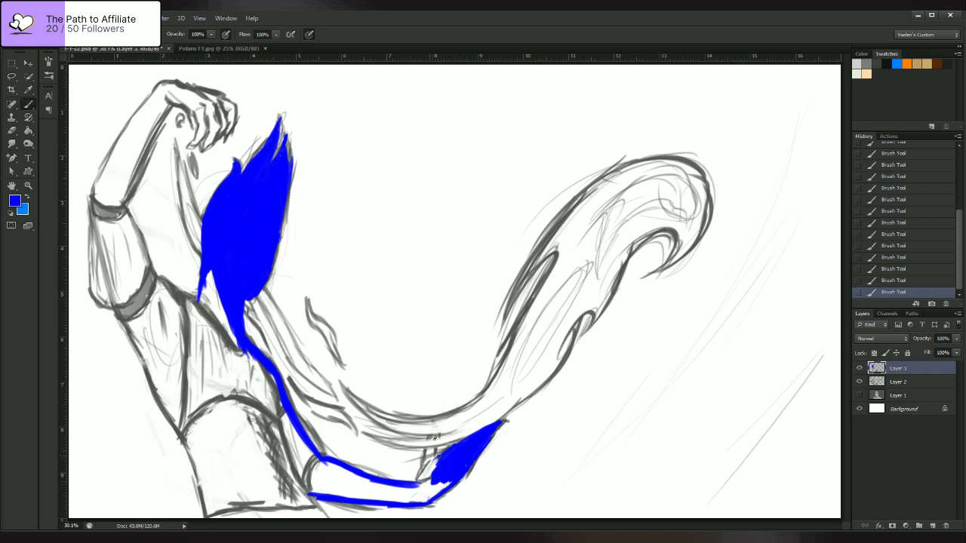
mouse_move(435, 437)
left_mouse_down()
mouse_move(434, 425)
mouse_move(420, 482)
mouse_move(439, 460)
mouse_move(417, 481)
left_mouse_up()
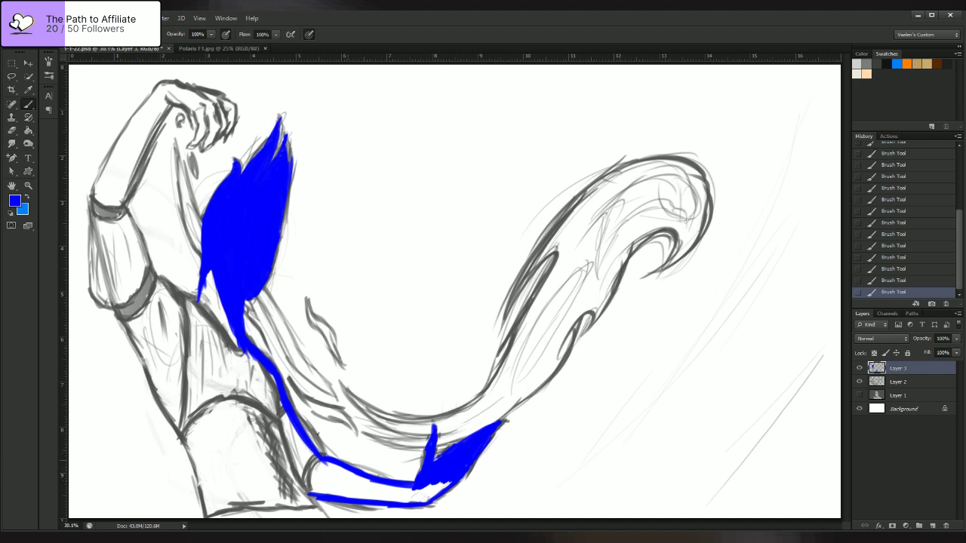
mouse_move(300, 483)
left_mouse_down()
mouse_move(273, 382)
mouse_move(279, 408)
mouse_move(324, 468)
mouse_move(283, 434)
mouse_move(316, 491)
mouse_move(344, 483)
mouse_move(352, 497)
mouse_move(381, 483)
mouse_move(332, 469)
mouse_move(390, 490)
mouse_move(439, 487)
mouse_move(424, 501)
mouse_move(369, 498)
mouse_move(412, 496)
left_mouse_up()
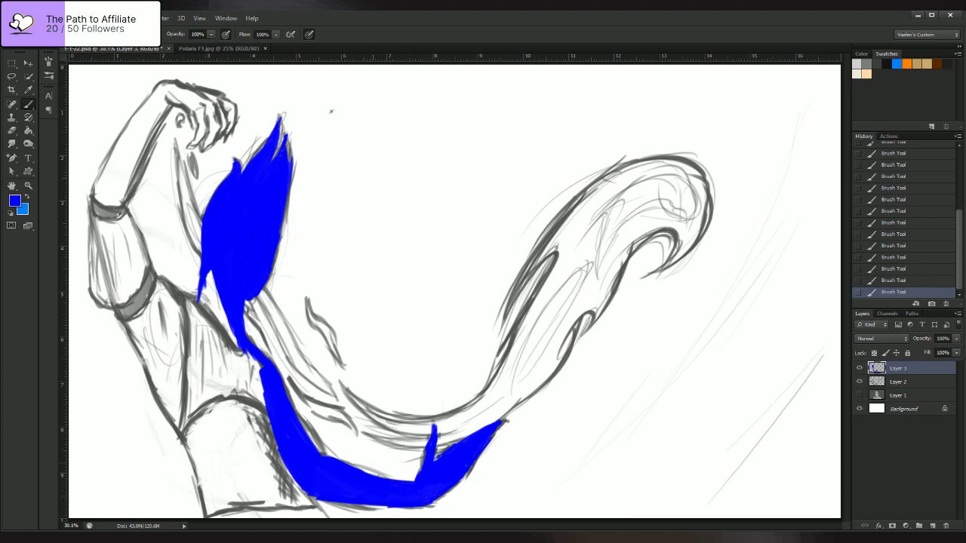
mouse_move(221, 283)
left_mouse_down()
mouse_move(227, 340)
mouse_move(217, 261)
left_mouse_up()
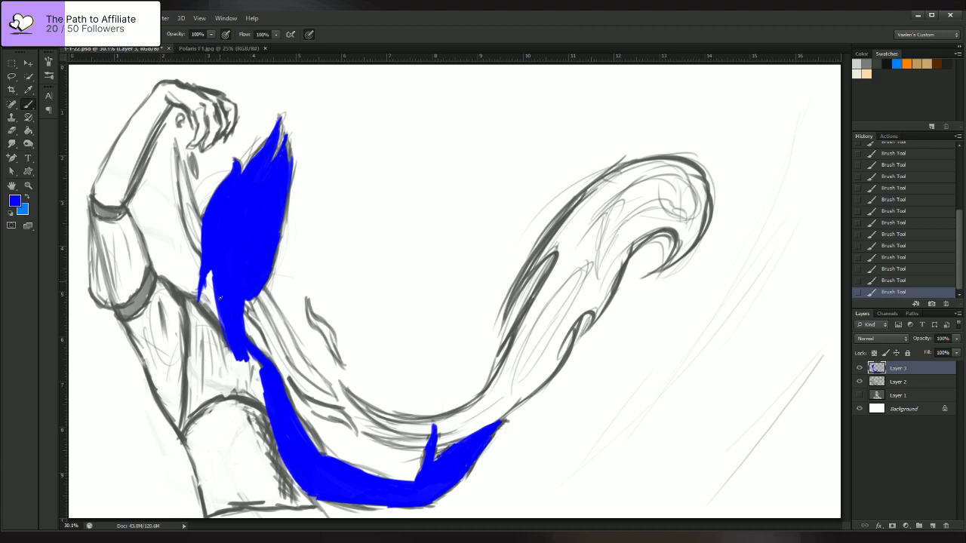
mouse_move(221, 297)
left_mouse_down()
mouse_move(221, 334)
mouse_move(207, 324)
mouse_move(205, 278)
mouse_move(200, 304)
mouse_move(225, 354)
left_mouse_up()
- Move the sketch layer, Layer 2, above the paint layer and lower its opacity to 17%
mouse_move(907, 385)
left_mouse_down()
mouse_move(911, 365)
mouse_move(900, 363)
left_mouse_up()
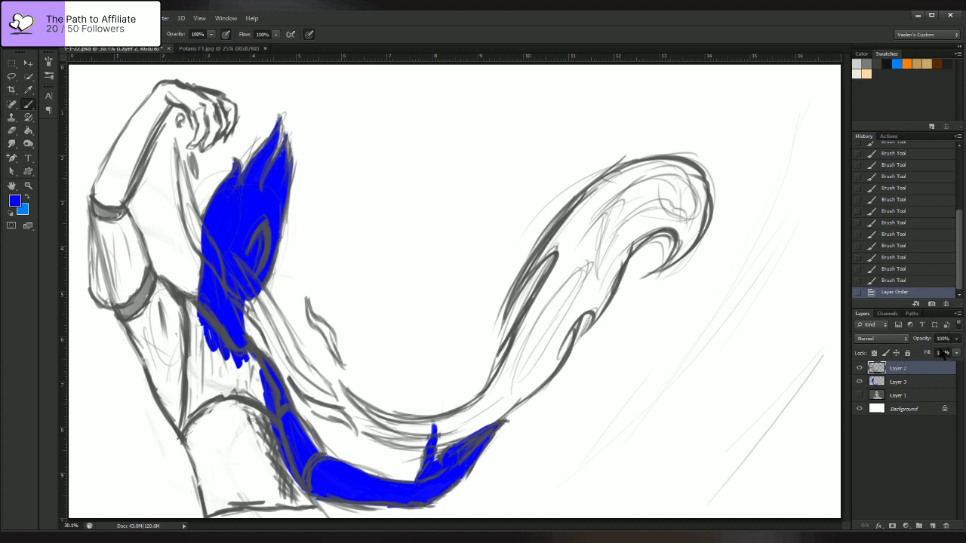
left_click(929, 348)
left_click_drag(920, 346, 913, 345)
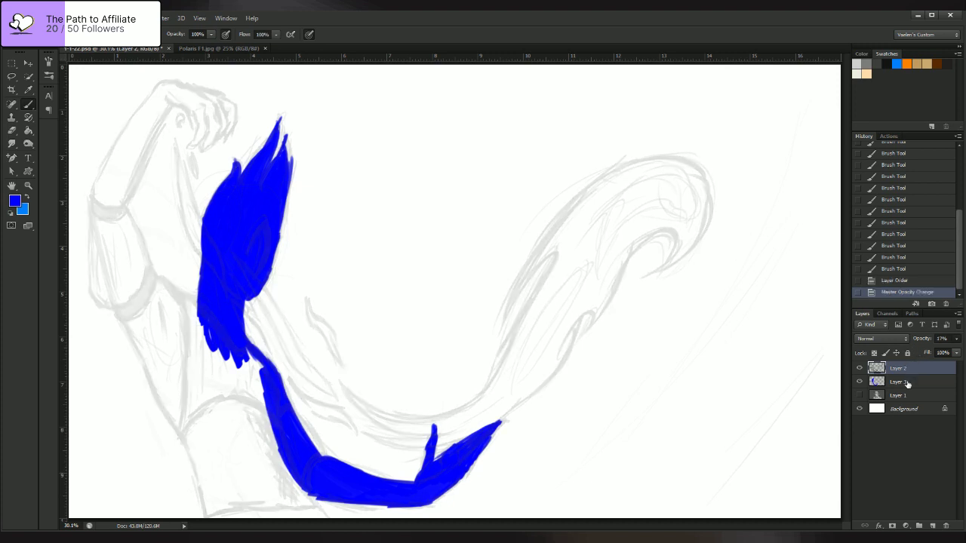
- Touch up the blue inside the head on Layer 3 and erase the spill along the head's back edge
left_click(908, 381)
left_click_drag(268, 214, 276, 243)
left_click_drag(263, 283, 284, 239)
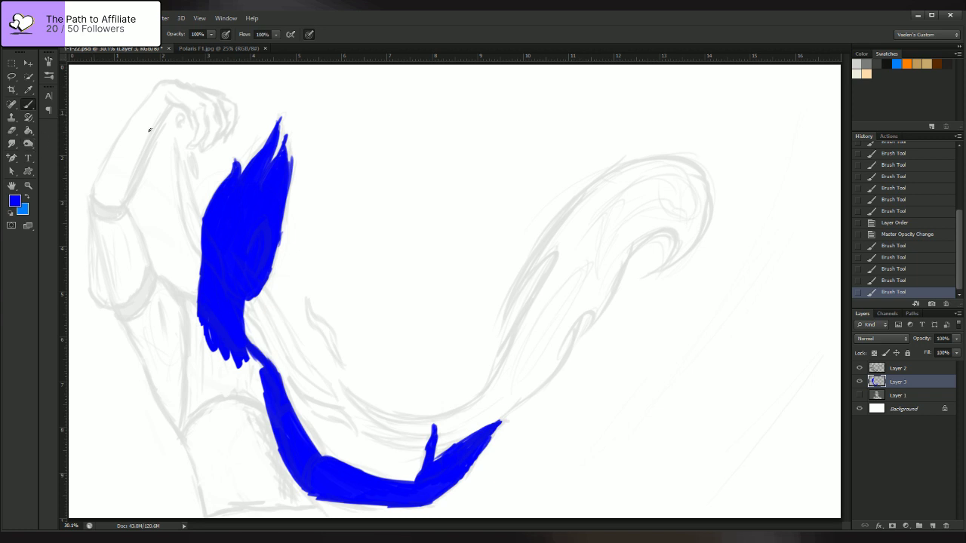
left_click(14, 132)
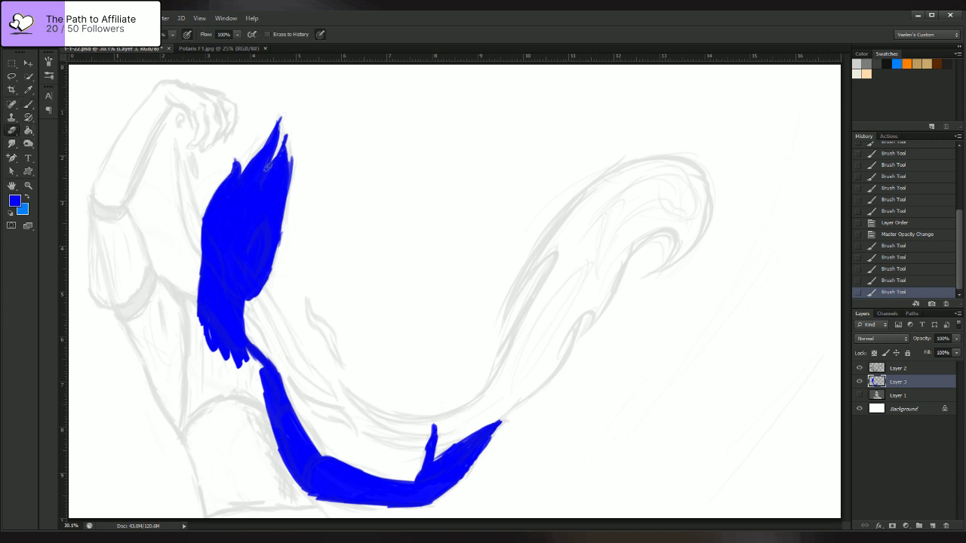
mouse_move(284, 232)
left_mouse_down()
mouse_move(286, 221)
mouse_move(255, 301)
left_mouse_up()
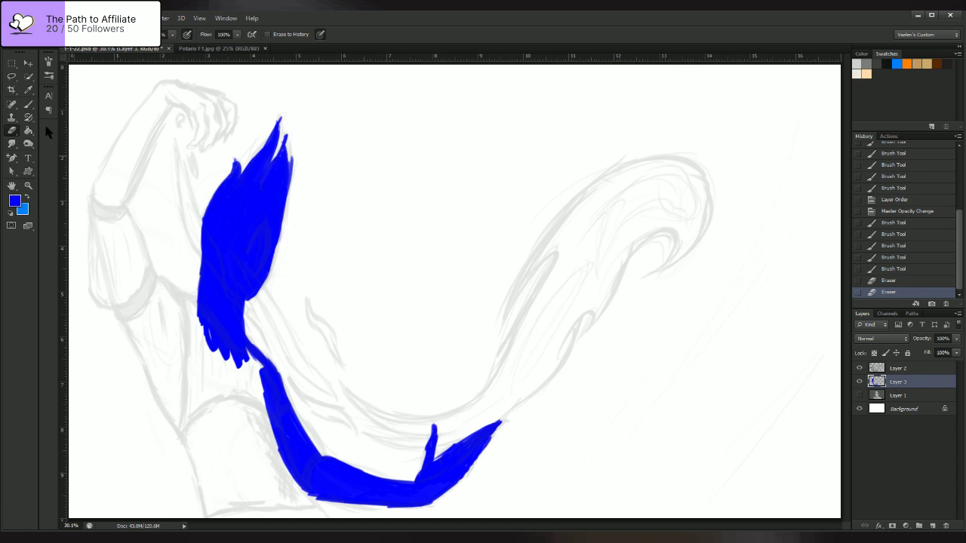
- Outline the raised upper arm in deep blue, carrying the outer line down the torso to the waist and back up to the neck
key("b")
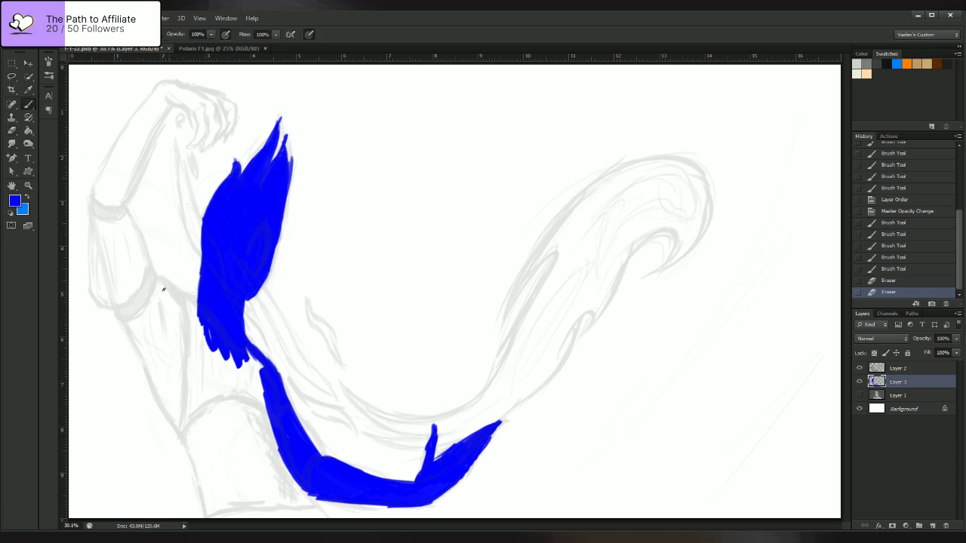
left_click_drag(157, 279, 181, 308)
left_click_drag(157, 280, 185, 309)
left_click_drag(160, 279, 198, 312)
mouse_move(178, 297)
left_mouse_down()
mouse_move(206, 321)
mouse_move(179, 298)
left_mouse_up()
left_click_drag(124, 205, 154, 283)
left_click_drag(138, 242, 169, 293)
left_click_drag(153, 263, 161, 279)
left_click_drag(134, 220, 154, 271)
mouse_move(125, 203)
left_mouse_down()
mouse_move(144, 246)
mouse_move(104, 258)
mouse_move(115, 301)
mouse_move(191, 441)
left_mouse_up()
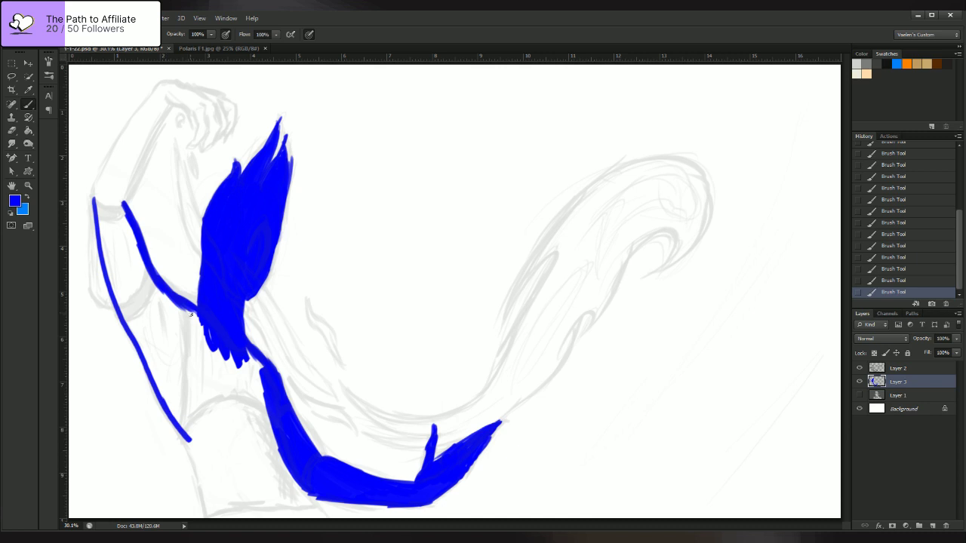
left_click_drag(210, 362, 192, 444)
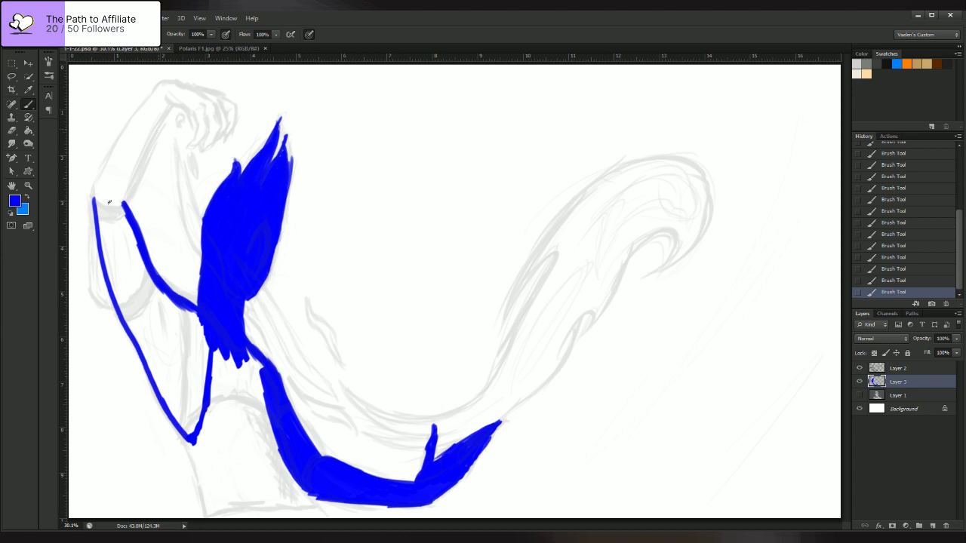
- Outline the raised forearm and clenched hand in deep blue, closing the shape at the elbow, and save the document
left_click_drag(97, 178, 148, 100)
left_click_drag(114, 147, 152, 98)
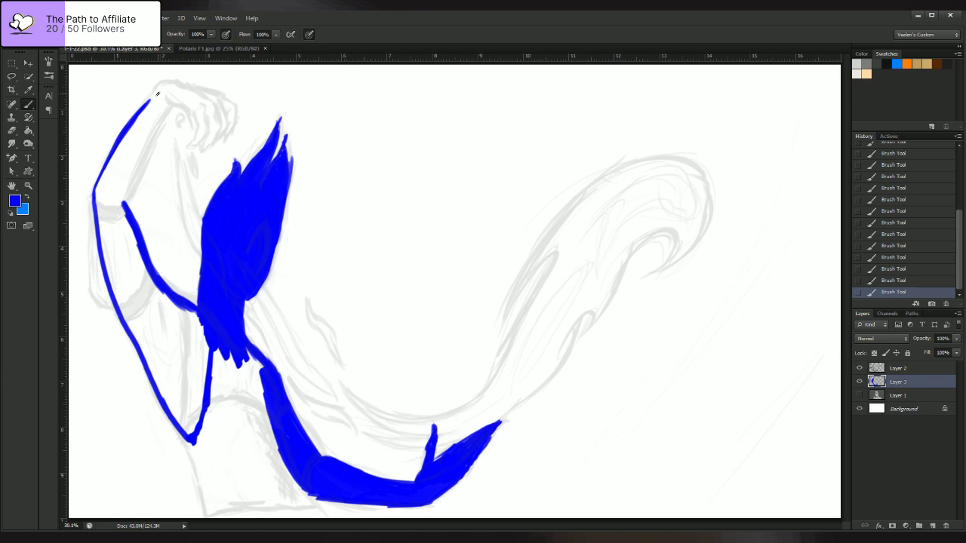
mouse_move(150, 99)
left_mouse_down()
mouse_move(154, 92)
mouse_move(138, 112)
mouse_move(153, 105)
left_mouse_up()
key("ctrl+z")
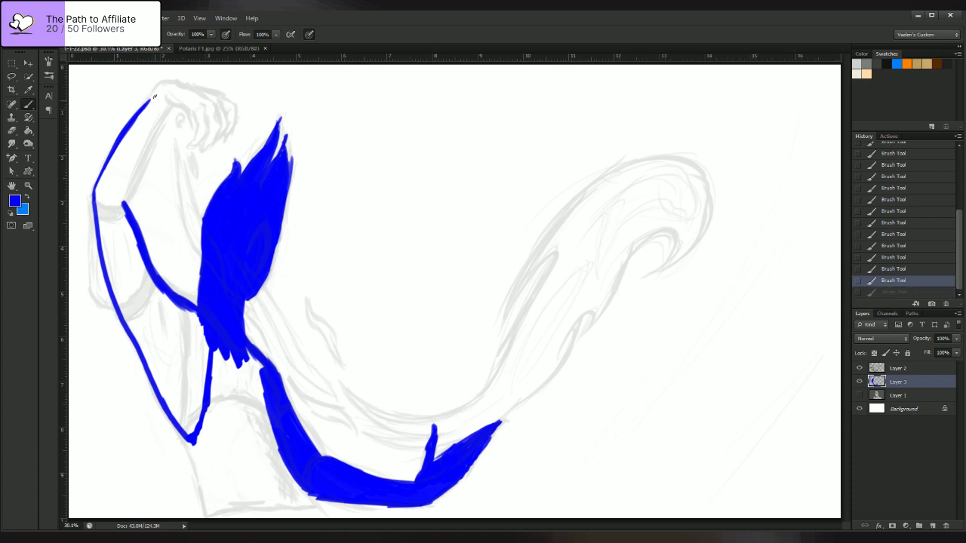
mouse_move(148, 103)
left_mouse_down()
mouse_move(168, 83)
mouse_move(233, 107)
left_mouse_up()
key("ctrl+s")
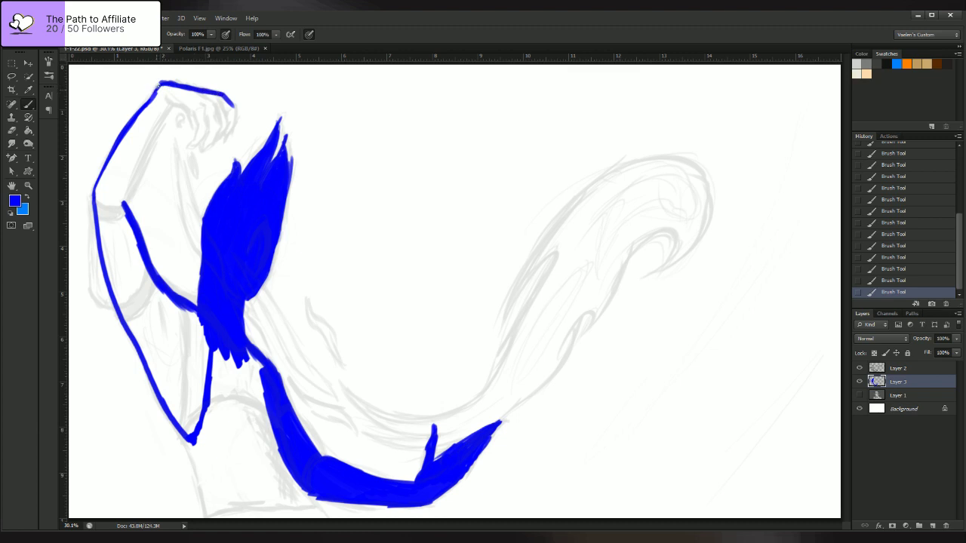
mouse_move(179, 83)
left_mouse_down()
mouse_move(231, 103)
mouse_move(229, 134)
mouse_move(203, 148)
mouse_move(230, 126)
mouse_move(203, 149)
mouse_move(211, 132)
mouse_move(190, 147)
mouse_move(207, 132)
mouse_move(167, 100)
mouse_move(125, 202)
mouse_move(167, 109)
left_mouse_up()
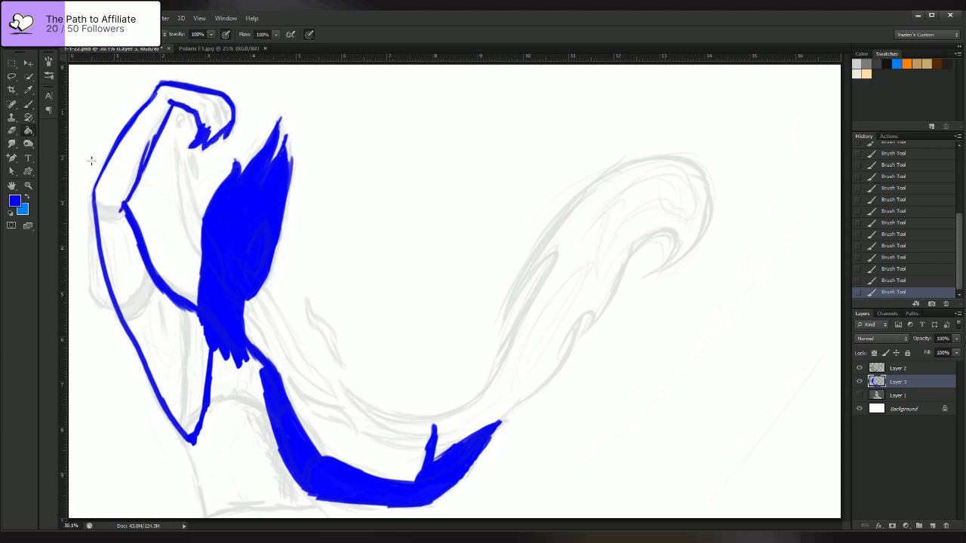
- Fill the outlined raised arm and torso side with deep blue using the Paint Bucket, and brush over the thin unfilled seams
left_click(29, 130)
left_click(125, 184)
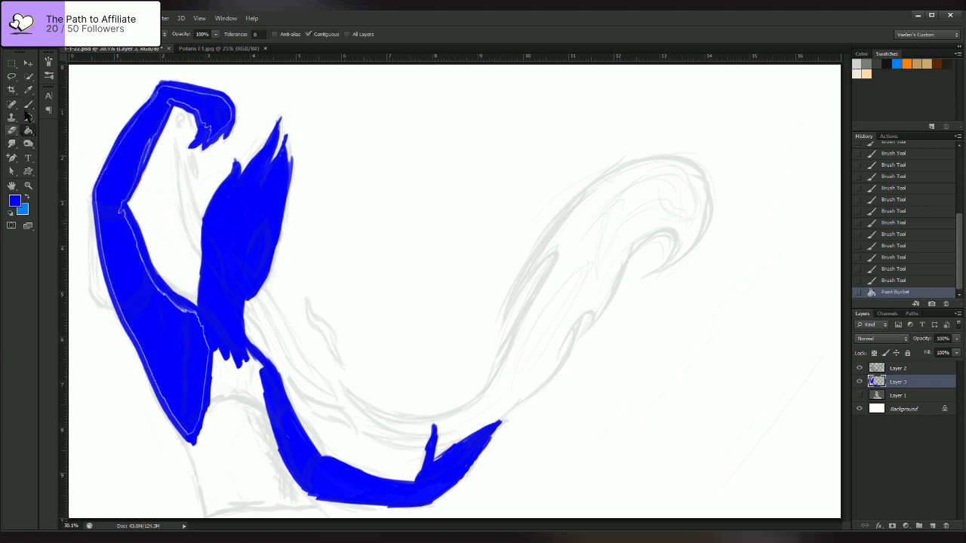
key("b")
mouse_move(124, 204)
left_mouse_down()
mouse_move(146, 269)
mouse_move(197, 321)
mouse_move(208, 353)
mouse_move(190, 436)
mouse_move(131, 317)
left_mouse_up()
mouse_move(107, 265)
left_mouse_down()
mouse_move(96, 192)
mouse_move(156, 96)
left_mouse_up()
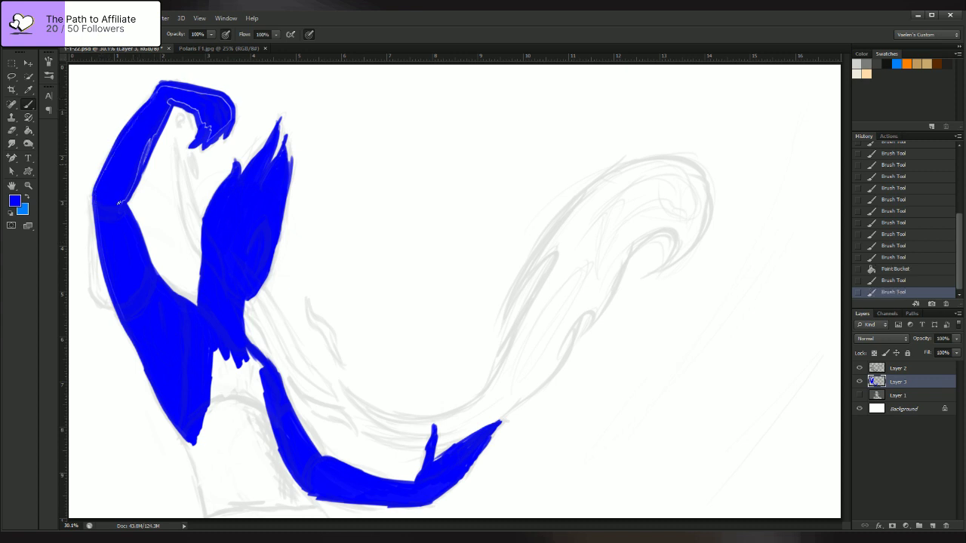
left_click_drag(118, 203, 167, 108)
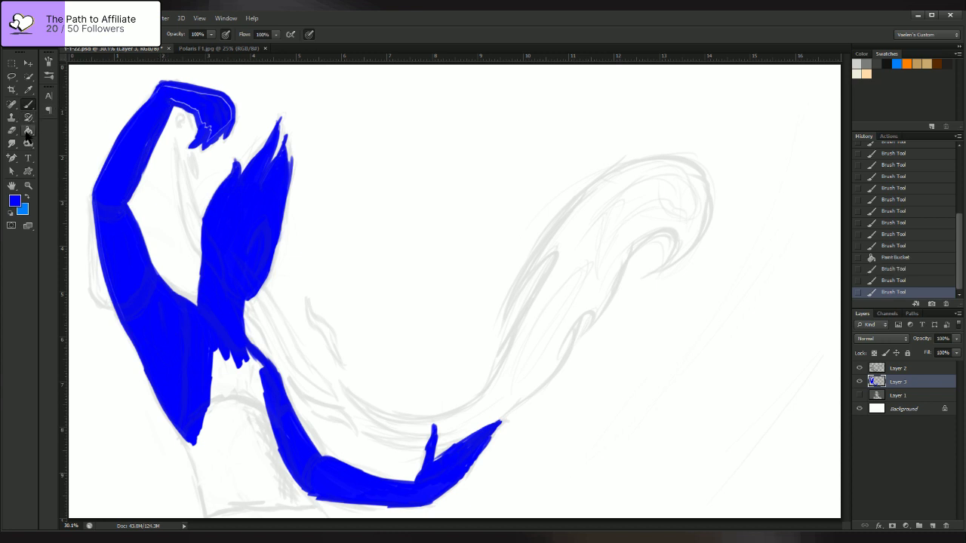
- Erase the blue spilling over the outer edge of the raised forearm to straighten it
left_click(11, 130)
mouse_move(139, 112)
left_mouse_down()
mouse_move(111, 149)
mouse_move(130, 124)
left_mouse_up()
mouse_move(106, 163)
left_mouse_down()
mouse_move(152, 92)
mouse_move(130, 114)
mouse_move(86, 200)
mouse_move(138, 97)
left_mouse_up()
- Paint over the remaining seams in the raised forearm and hand, and round off the wrist with deep blue
left_click(28, 105)
key("b")
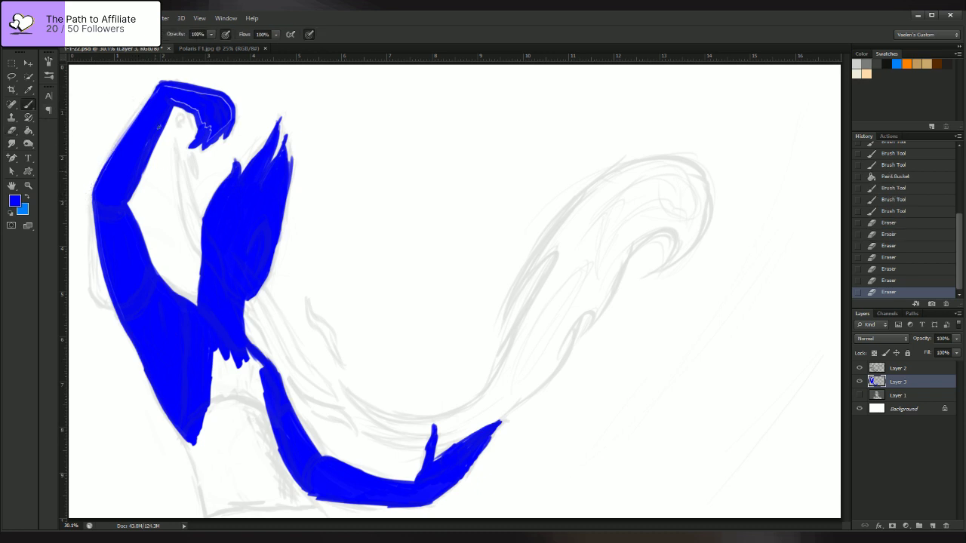
left_click_drag(139, 181, 119, 207)
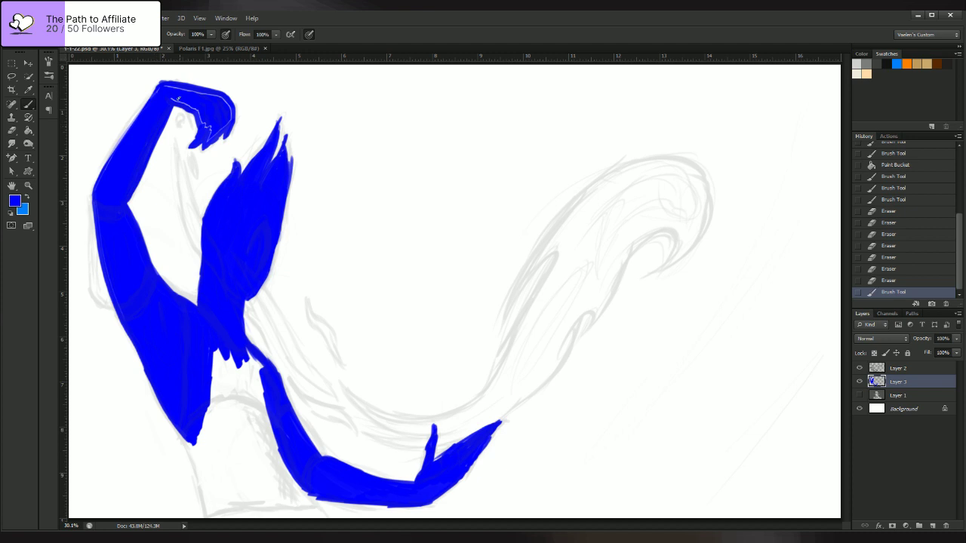
mouse_move(178, 98)
left_mouse_down()
mouse_move(204, 114)
mouse_move(212, 140)
mouse_move(223, 132)
mouse_move(223, 99)
mouse_move(156, 99)
left_mouse_up()
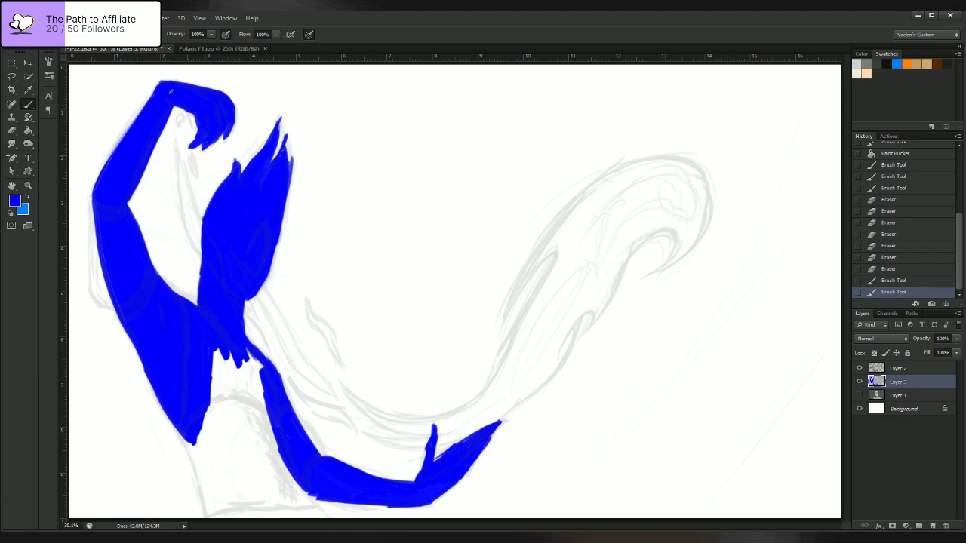
left_click_drag(167, 81, 146, 113)
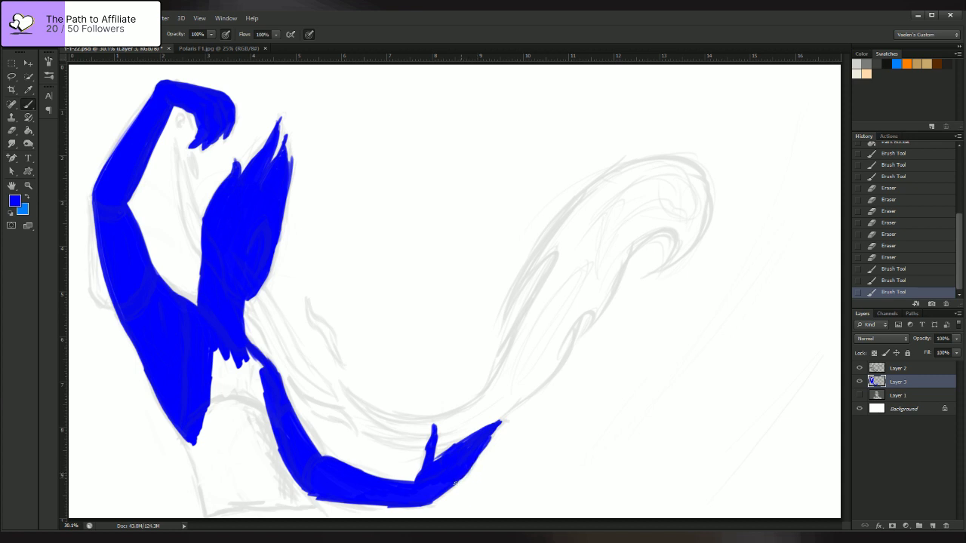
- Smooth the outstretched forearm's lower edge and thumb with deep blue, and thicken the shoulder where it joins the neck
left_click(433, 468)
left_click(447, 477)
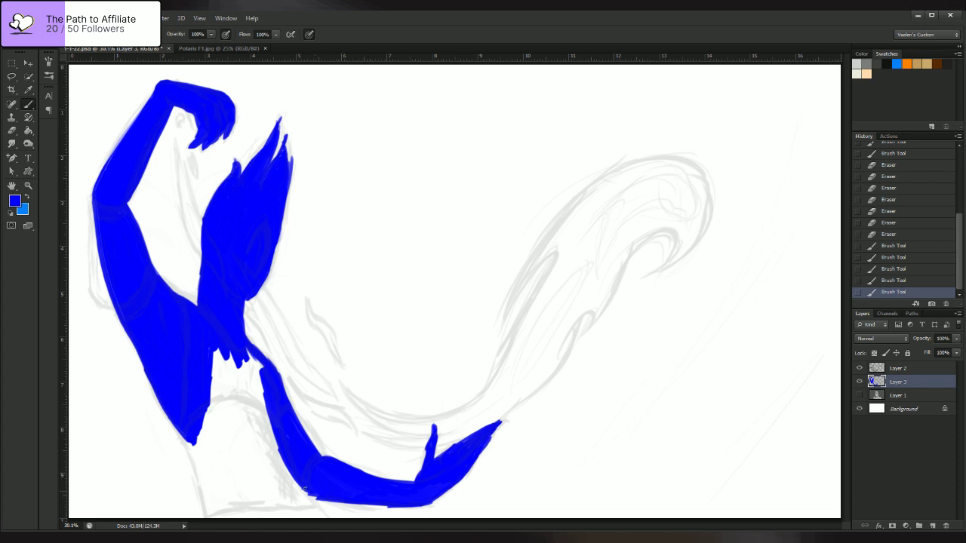
mouse_move(304, 489)
left_mouse_down()
mouse_move(383, 508)
mouse_move(440, 501)
left_mouse_up()
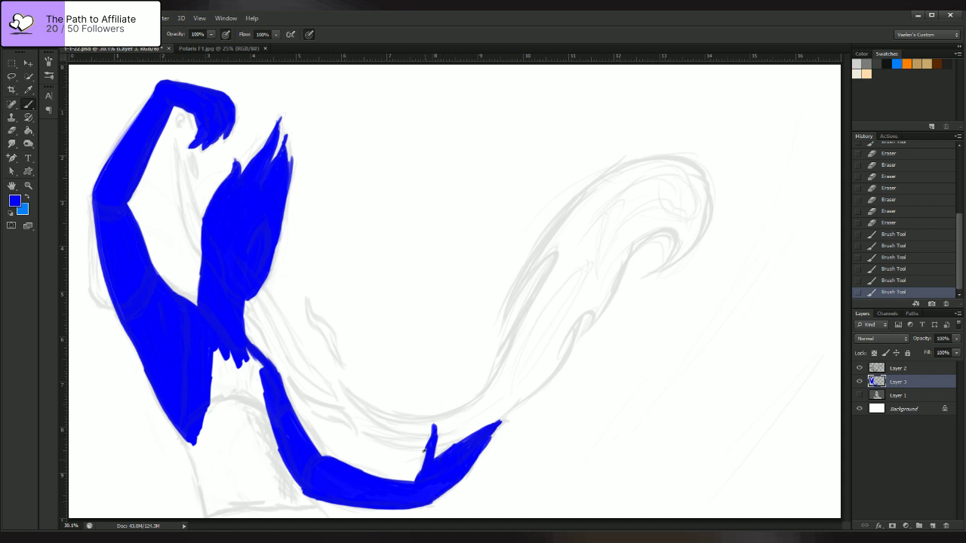
left_click_drag(423, 459, 419, 475)
left_click_drag(248, 353, 258, 376)
left_click_drag(245, 362, 266, 408)
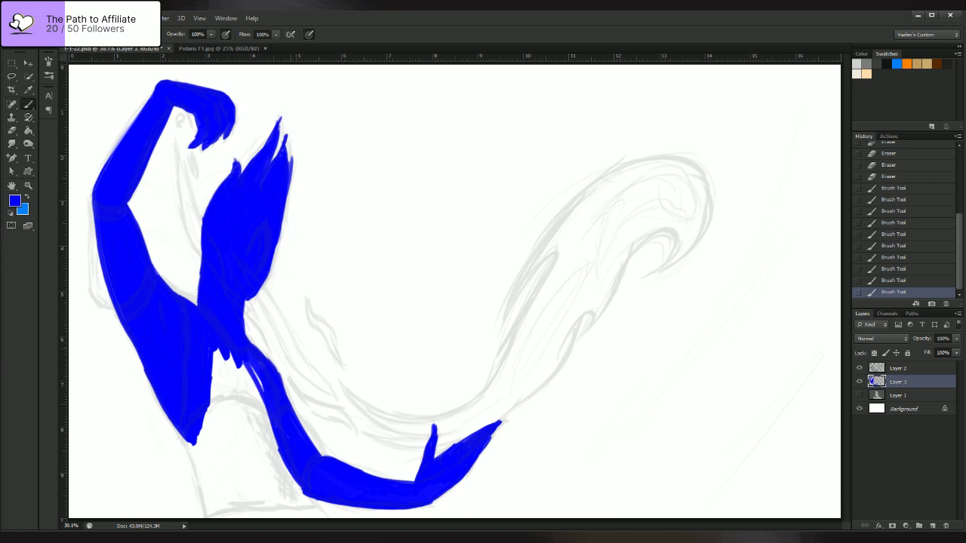
- Extend the rear flame tip on the head, and refine both upper tips by erasing and repainting their edges
left_click_drag(287, 150, 287, 122)
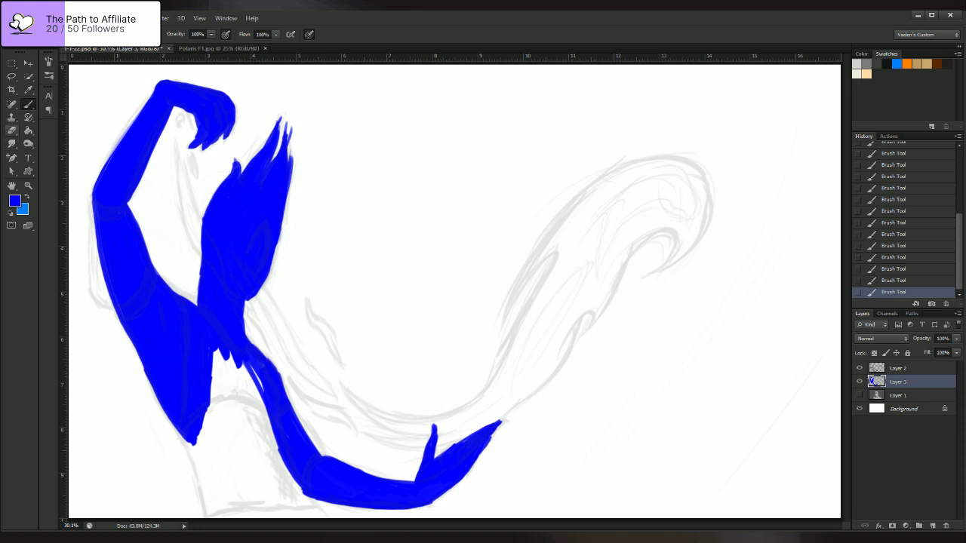
key("e")
left_click_drag(289, 147, 291, 126)
left_click_drag(289, 147, 291, 126)
left_click_drag(289, 143, 282, 117)
mouse_move(279, 132)
left_mouse_down()
mouse_move(280, 117)
mouse_move(276, 149)
left_mouse_up()
left_click_drag(276, 135, 274, 155)
left_click(28, 104)
left_click_drag(279, 139, 273, 157)
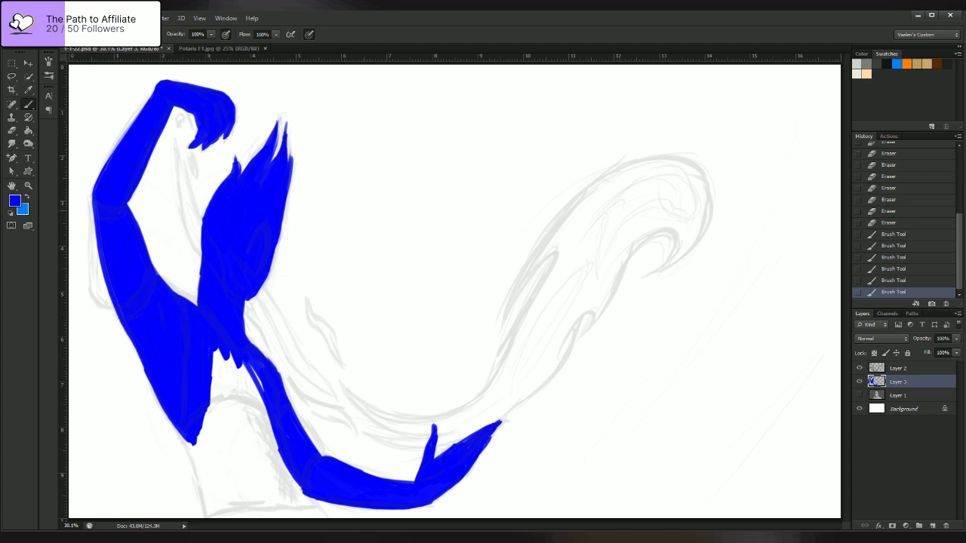
- Paint deep blue along the front of the face and neck, close the gap beside the shoulder, and save the document
left_click_drag(200, 229, 195, 306)
left_click_drag(200, 261, 196, 306)
left_click_drag(253, 387, 243, 364)
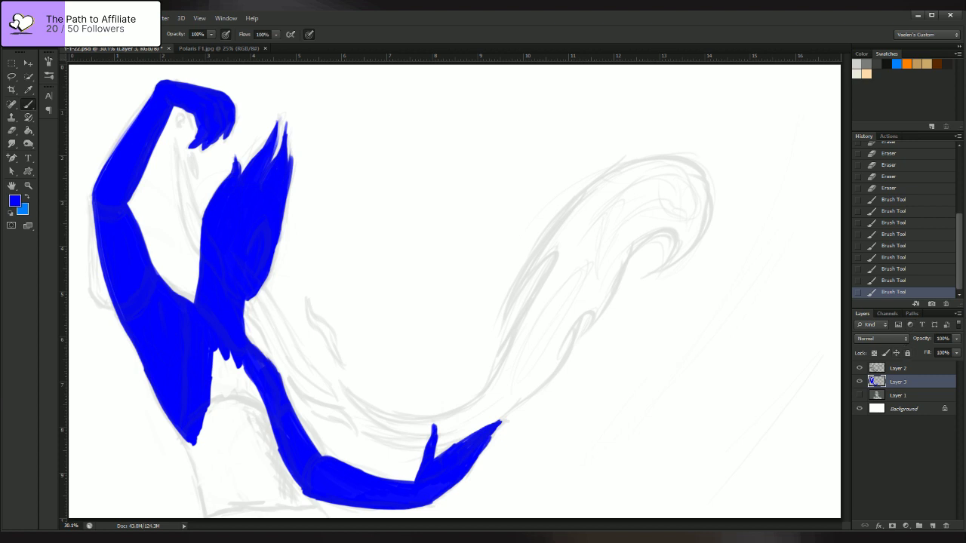
left_click(198, 35)
key("ctrl+s")
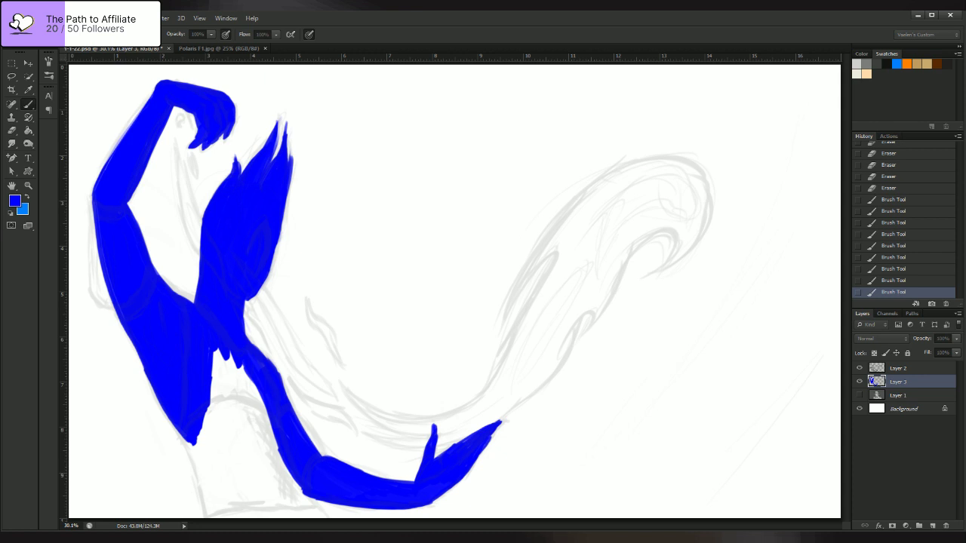
- Create a new layer clipped to the deep blue base and paint mid blue over the face and neck
key("Return")
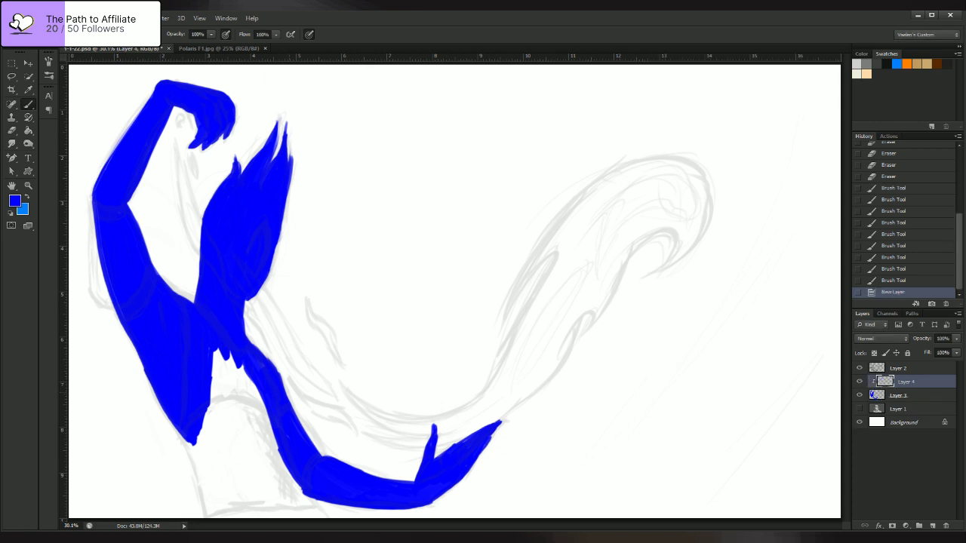
key("x")
left_click_drag(210, 224, 207, 310)
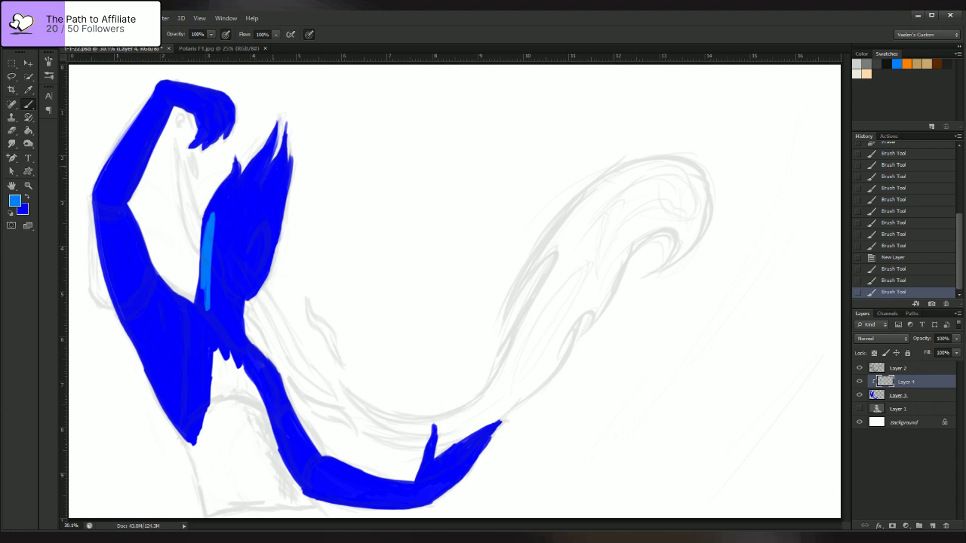
mouse_move(207, 261)
left_mouse_down()
mouse_move(202, 305)
mouse_move(219, 225)
mouse_move(218, 289)
left_mouse_up()
left_click_drag(221, 238, 222, 316)
left_click_drag(230, 243, 240, 329)
mouse_move(246, 252)
left_mouse_down()
mouse_move(246, 338)
mouse_move(211, 303)
left_mouse_up()
mouse_move(206, 302)
left_mouse_down()
mouse_move(276, 208)
mouse_move(265, 282)
mouse_move(272, 260)
left_mouse_up()
- Brush mid blue streaks up through the head's flames, leaving the tips and rear edge deep blue
left_click_drag(271, 238, 284, 199)
left_click_drag(272, 208, 283, 170)
left_click_drag(266, 226, 280, 166)
mouse_move(255, 236)
left_mouse_down()
mouse_move(275, 166)
mouse_move(266, 185)
left_mouse_up()
mouse_move(244, 252)
left_mouse_down()
mouse_move(262, 193)
mouse_move(255, 184)
left_mouse_up()
mouse_move(251, 202)
left_mouse_down()
mouse_move(264, 161)
mouse_move(233, 261)
left_mouse_up()
left_click_drag(258, 158, 229, 253)
left_click_drag(249, 188, 234, 252)
left_click_drag(231, 237, 228, 269)
left_click_drag(252, 215, 244, 246)
left_click_drag(261, 196, 254, 217)
left_click_drag(257, 172, 226, 264)
mouse_move(231, 191)
left_mouse_down()
mouse_move(222, 230)
mouse_move(217, 218)
left_mouse_up()
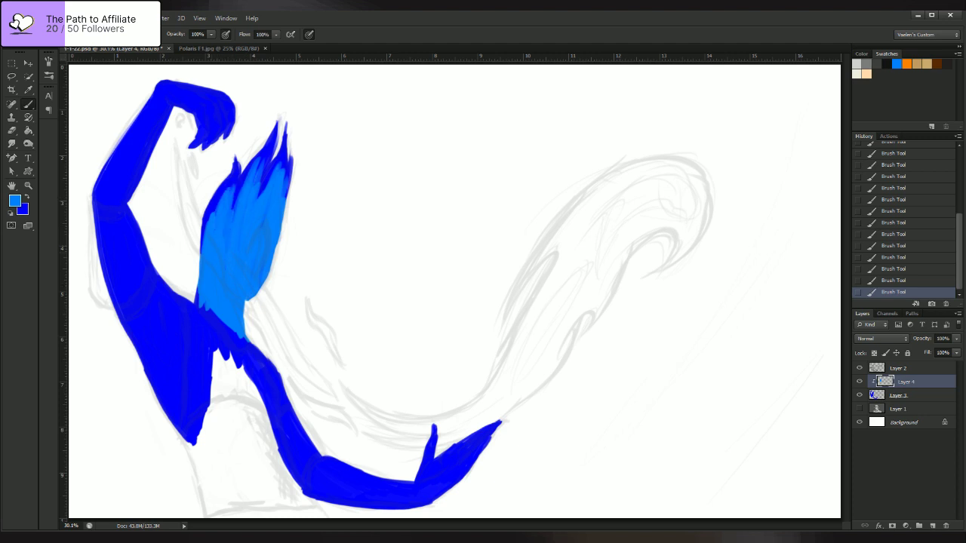
mouse_move(202, 252)
left_mouse_down()
mouse_move(228, 184)
mouse_move(243, 181)
left_mouse_up()
- Paint mid blue over the raised upper arm, from the elbow down into the side of the torso
left_click_drag(120, 211, 147, 295)
mouse_move(133, 202)
left_mouse_down()
mouse_move(121, 231)
mouse_move(157, 308)
left_mouse_up()
left_click_drag(138, 220, 162, 289)
left_click_drag(130, 243, 159, 306)
left_click_drag(122, 199, 141, 302)
left_click_drag(120, 195, 155, 351)
mouse_move(116, 185)
left_mouse_down()
mouse_move(129, 309)
mouse_move(179, 405)
left_mouse_up()
left_click_drag(108, 198, 160, 391)
mouse_move(107, 166)
left_mouse_down()
mouse_move(169, 406)
mouse_move(123, 331)
left_mouse_up()
- Fill the rest of the torso with mid blue, from its lower point up to the base of the neck
left_click_drag(166, 409, 195, 442)
left_click_drag(157, 316, 171, 371)
left_click_drag(162, 283, 193, 414)
left_click_drag(169, 287, 200, 429)
left_click_drag(185, 363, 198, 427)
left_click_drag(171, 288, 186, 361)
left_click_drag(184, 351, 200, 426)
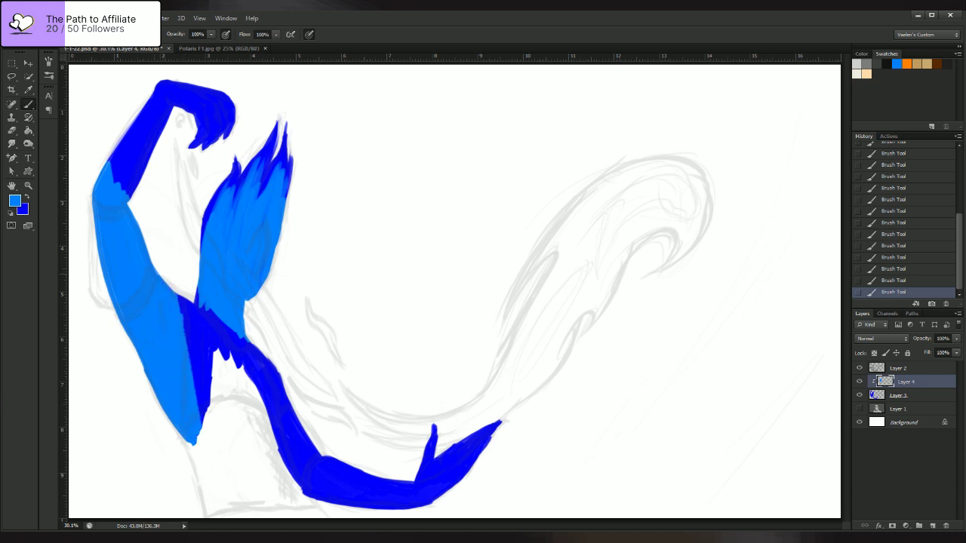
mouse_move(179, 294)
left_mouse_down()
mouse_move(203, 424)
mouse_move(204, 415)
left_mouse_up()
mouse_move(190, 300)
left_mouse_down()
mouse_move(207, 405)
mouse_move(212, 362)
left_mouse_up()
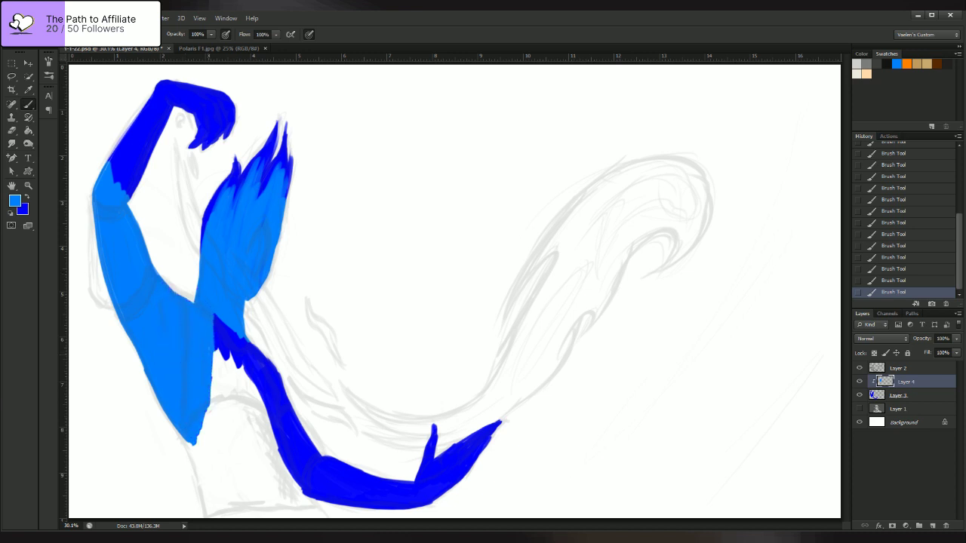
- Paint mid blue across the collar and shoulder and down the outstretched upper arm to the elbow
mouse_move(216, 314)
left_mouse_down()
mouse_move(227, 361)
mouse_move(249, 381)
left_mouse_up()
left_click_drag(250, 346, 304, 492)
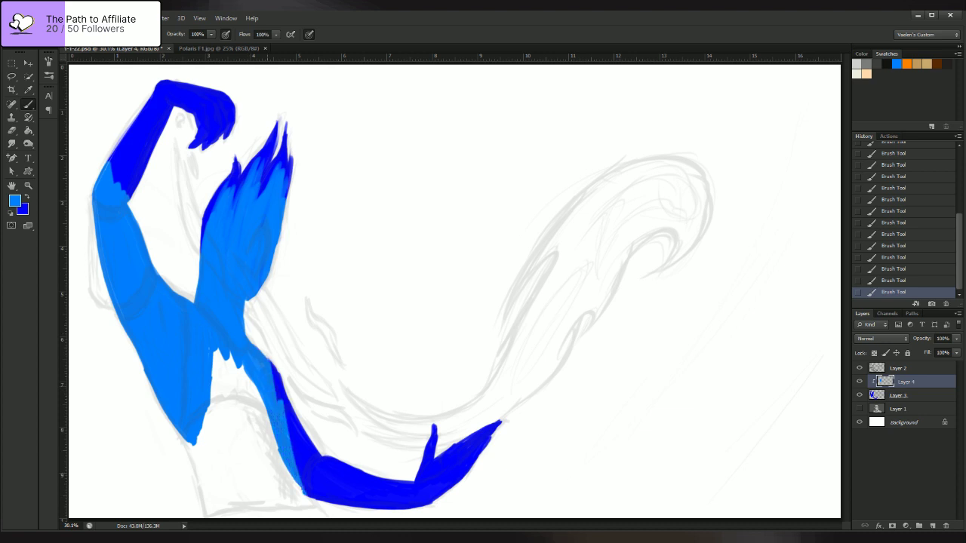
left_click_drag(272, 364, 311, 498)
left_click_drag(290, 402, 325, 499)
left_click_drag(316, 444, 332, 503)
- Cover both forearms and hands with mid blue, keeping the fingertips and thumb tip deep blue
mouse_move(335, 457)
left_mouse_down()
mouse_move(351, 506)
mouse_move(435, 504)
left_mouse_up()
mouse_move(438, 454)
left_mouse_down()
mouse_move(440, 494)
mouse_move(428, 465)
mouse_move(447, 463)
mouse_move(476, 439)
left_mouse_up()
left_click_drag(448, 471, 472, 439)
mouse_move(446, 487)
left_mouse_down()
mouse_move(467, 456)
mouse_move(462, 472)
mouse_move(451, 460)
left_mouse_up()
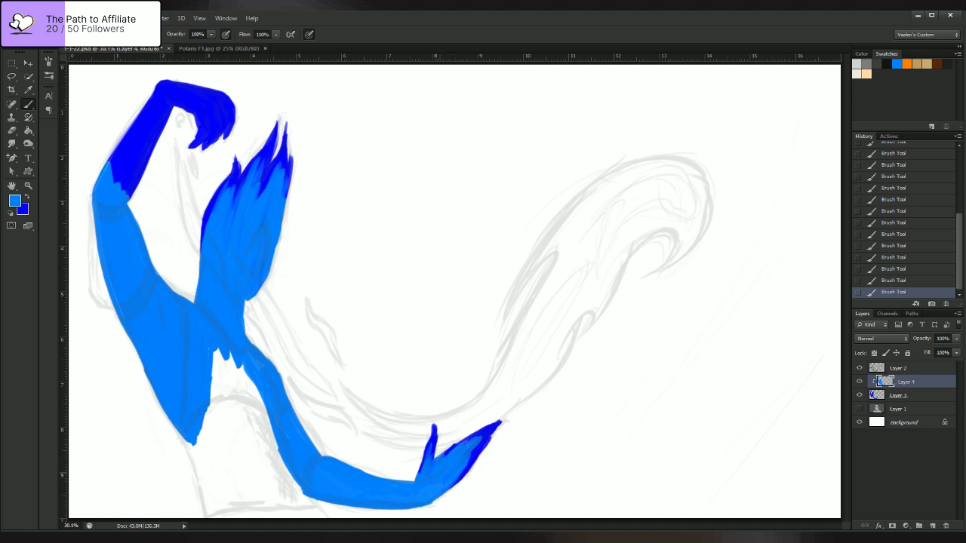
mouse_move(123, 190)
left_mouse_down()
mouse_move(165, 107)
mouse_move(168, 119)
mouse_move(155, 99)
mouse_move(114, 179)
left_mouse_up()
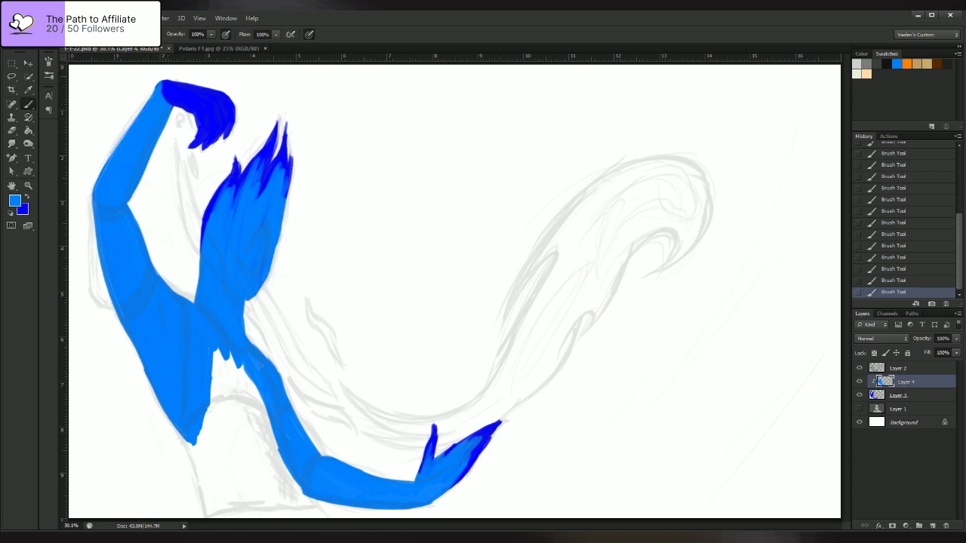
mouse_move(161, 83)
left_mouse_down()
mouse_move(180, 102)
mouse_move(193, 84)
mouse_move(203, 125)
mouse_move(214, 105)
mouse_move(193, 89)
mouse_move(221, 113)
mouse_move(228, 97)
mouse_move(187, 85)
mouse_move(222, 98)
mouse_move(233, 119)
mouse_move(207, 145)
mouse_move(201, 137)
left_mouse_up()
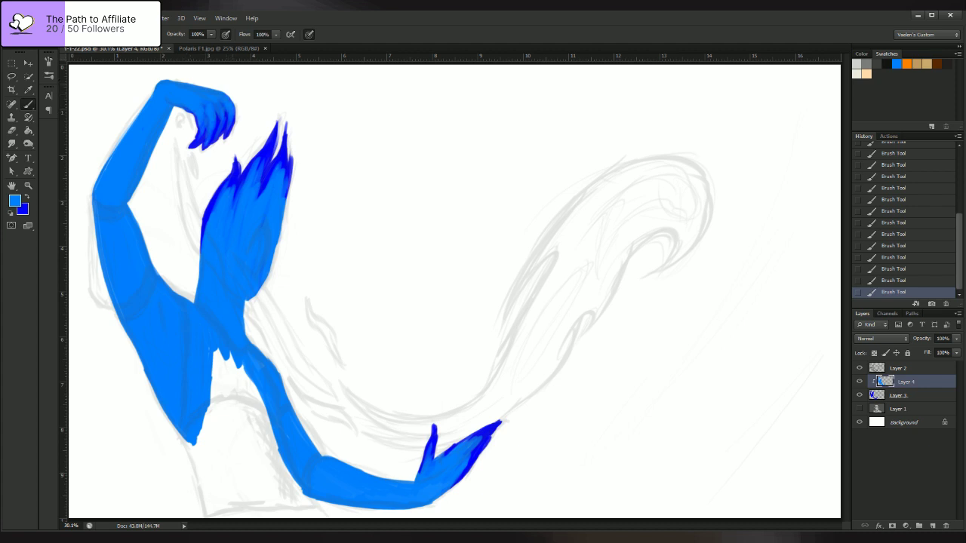
- Sample cyan and white from the Polaris reference image, and return to the painting with cyan as the active colour
left_click(219, 49)
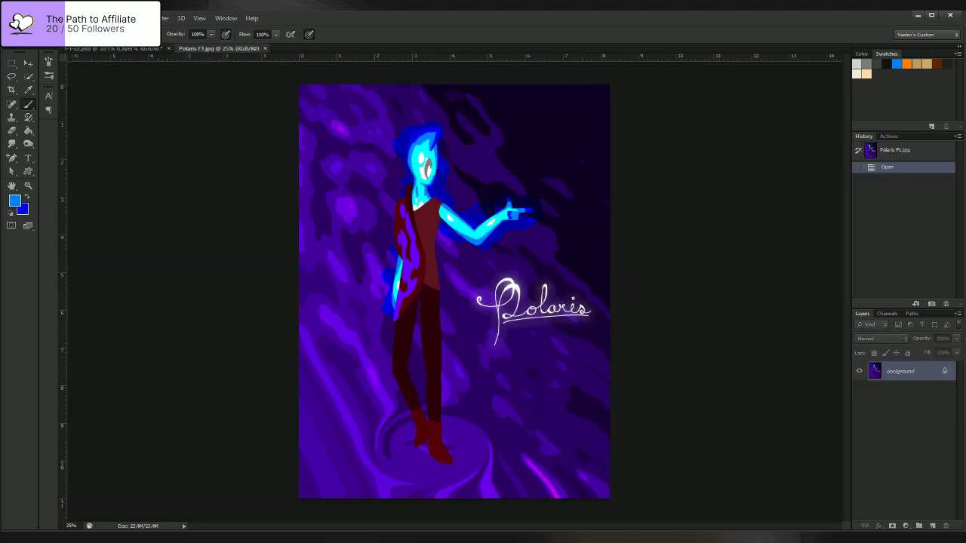
key("i")
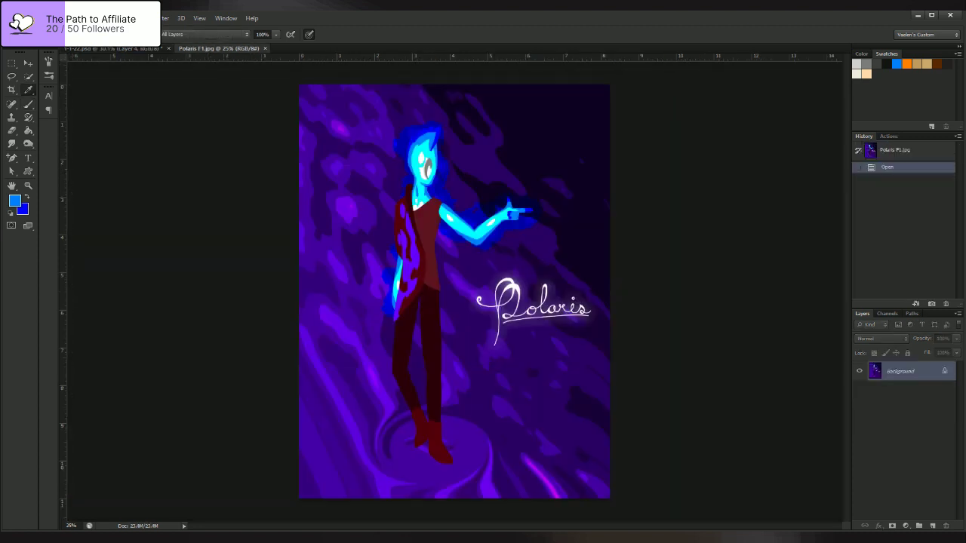
key("b")
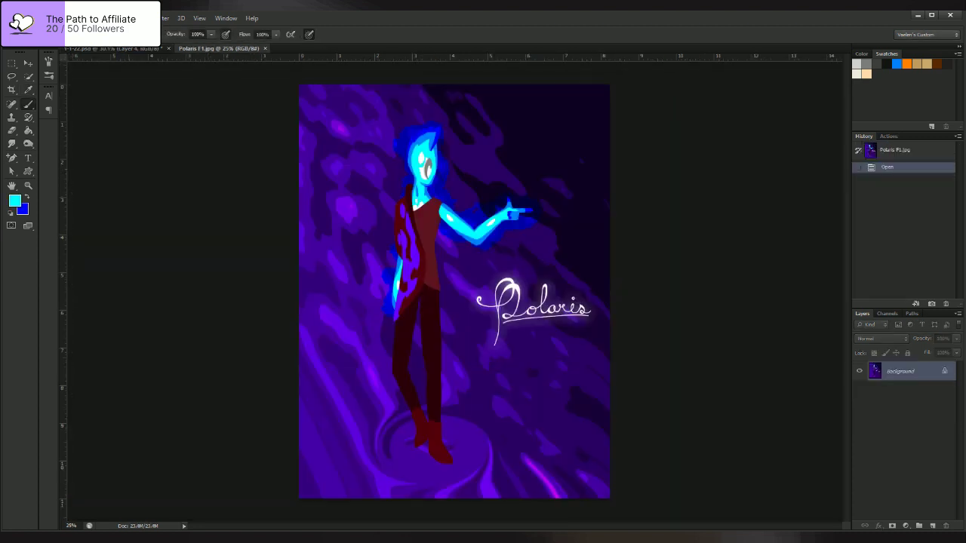
key("x")
key("i")
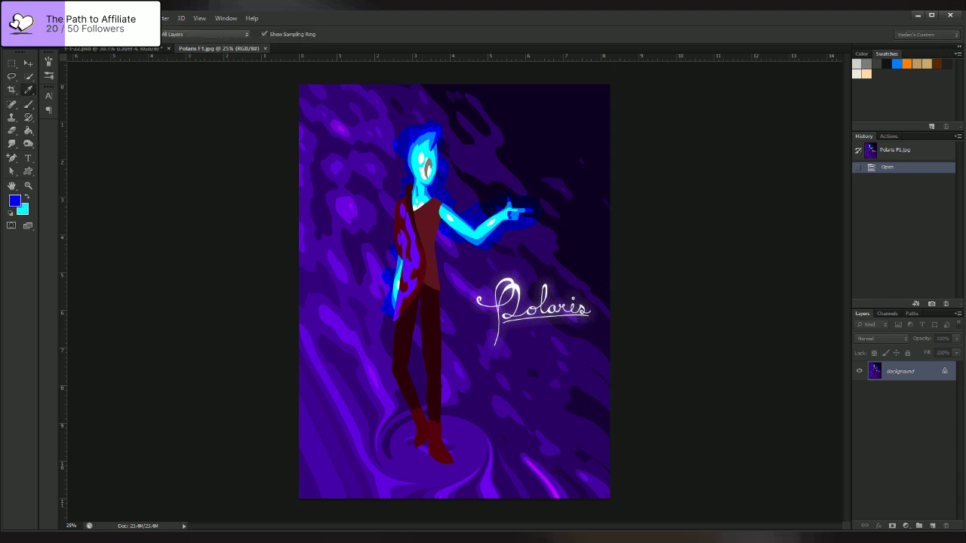
key("b")
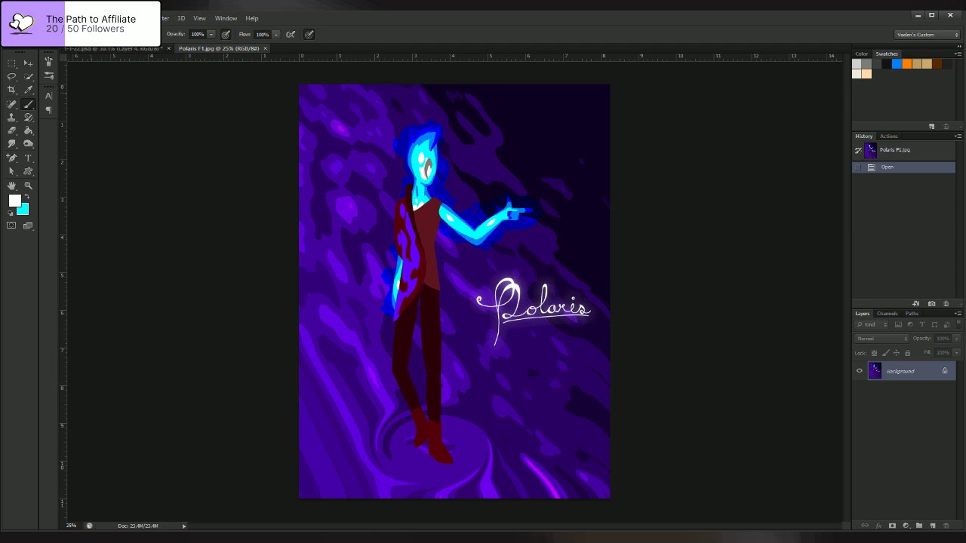
key("ctrl+Tab")
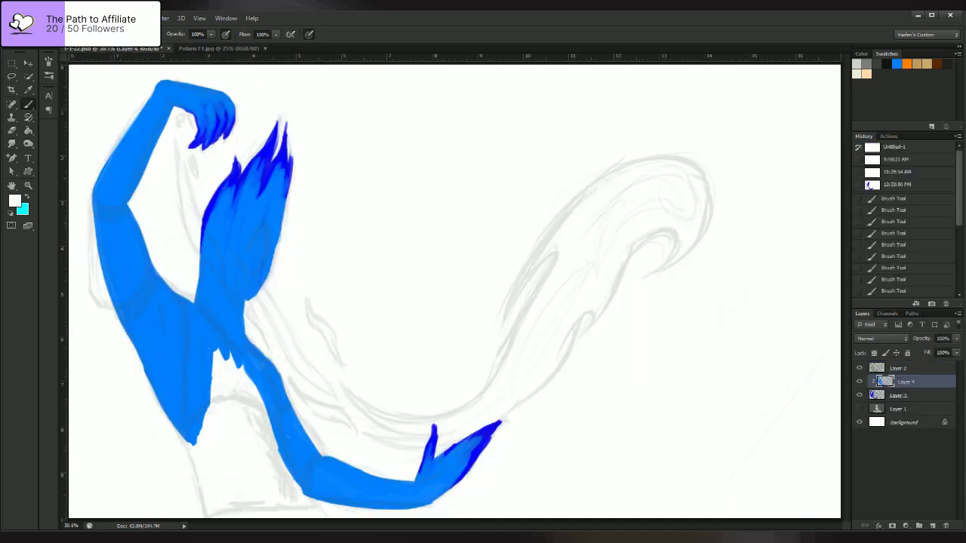
key("x")
- Paint cyan along the side of the neck and the jaw curve, and over the front of the face
left_click_drag(201, 316, 207, 267)
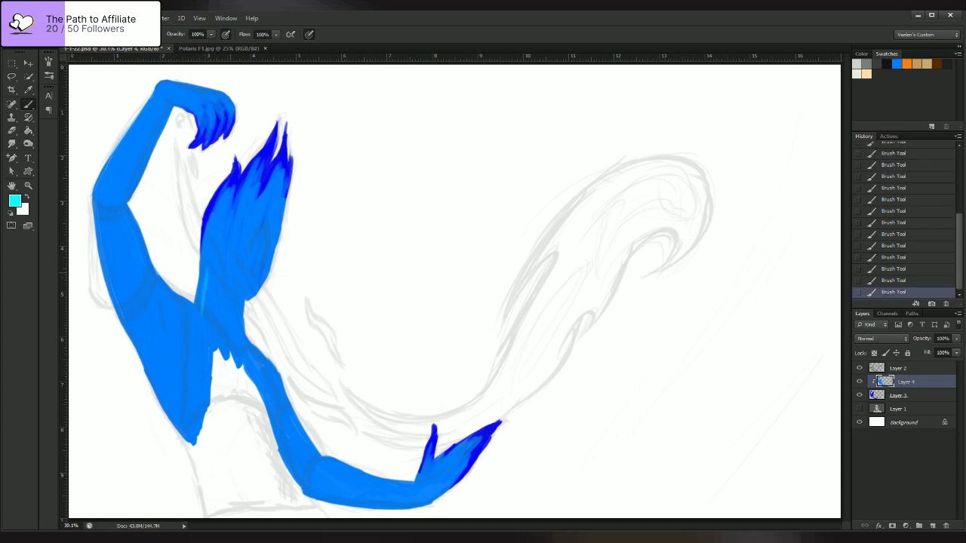
left_click_drag(201, 302, 210, 255)
mouse_move(206, 298)
left_mouse_down()
mouse_move(210, 260)
mouse_move(218, 268)
left_mouse_up()
left_click_drag(212, 248, 243, 293)
mouse_move(223, 273)
left_mouse_down()
mouse_move(246, 292)
mouse_move(217, 257)
mouse_move(218, 241)
left_mouse_up()
mouse_move(218, 243)
left_mouse_down()
mouse_move(228, 269)
mouse_move(252, 288)
mouse_move(269, 265)
mouse_move(273, 193)
left_mouse_up()
mouse_move(268, 250)
left_mouse_down()
mouse_move(264, 201)
mouse_move(253, 257)
mouse_move(246, 198)
mouse_move(245, 243)
mouse_move(259, 265)
mouse_move(250, 277)
left_mouse_up()
left_click_drag(261, 221, 274, 184)
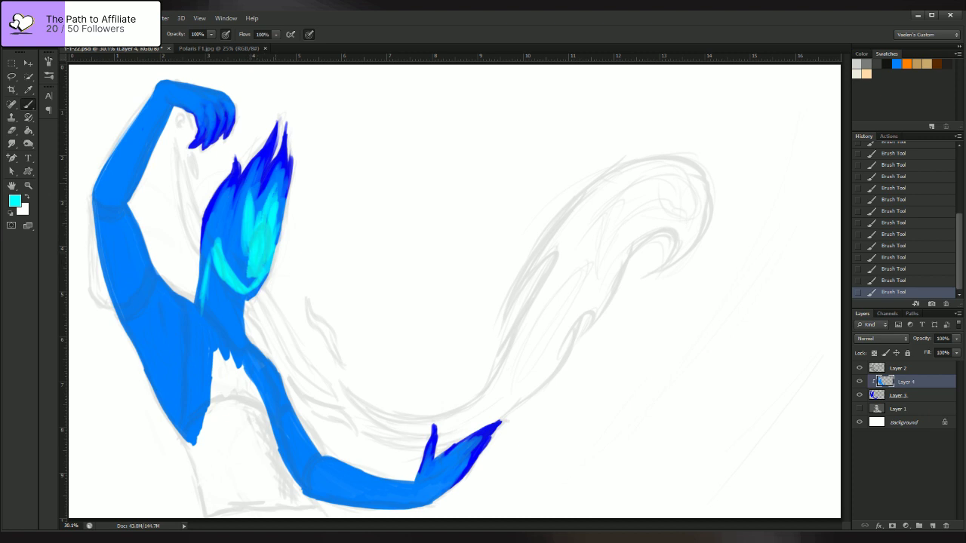
- Fill the rest of the face with cyan and streak it upward into the head's flames
left_click_drag(276, 241, 281, 200)
mouse_move(239, 258)
left_mouse_down()
mouse_move(233, 231)
mouse_move(224, 232)
mouse_move(228, 201)
mouse_move(239, 268)
left_mouse_up()
mouse_move(233, 242)
left_mouse_down()
mouse_move(243, 277)
mouse_move(245, 243)
left_mouse_up()
mouse_move(242, 279)
left_mouse_down()
mouse_move(243, 241)
mouse_move(231, 246)
mouse_move(217, 205)
left_mouse_up()
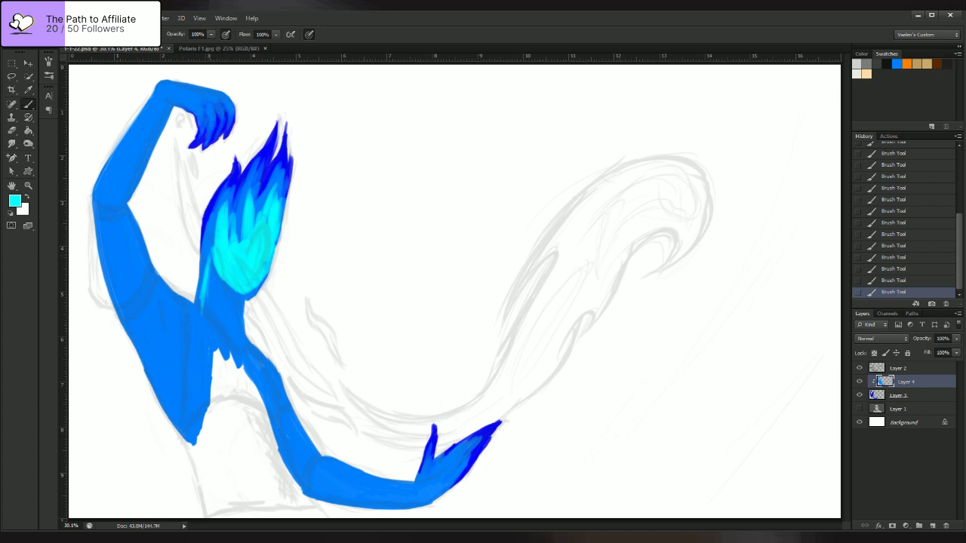
mouse_move(213, 255)
left_mouse_down()
mouse_move(211, 204)
mouse_move(209, 232)
mouse_move(222, 195)
left_mouse_up()
mouse_move(241, 243)
left_mouse_down()
mouse_move(240, 190)
mouse_move(257, 167)
left_mouse_up()
mouse_move(261, 224)
left_mouse_down()
mouse_move(257, 178)
mouse_move(280, 171)
left_mouse_up()
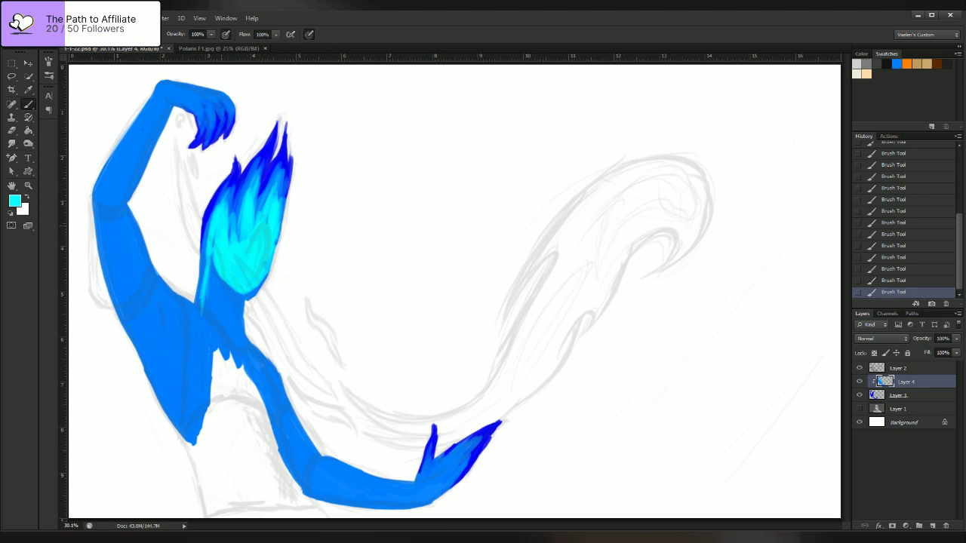
- Extend cyan down the back of the head and over the neck, leaving a mid blue jawline
mouse_move(214, 231)
left_mouse_down()
mouse_move(205, 276)
mouse_move(220, 305)
left_mouse_up()
mouse_move(213, 273)
left_mouse_down()
mouse_move(229, 311)
mouse_move(227, 293)
mouse_move(235, 297)
left_mouse_up()
mouse_move(242, 332)
left_mouse_down()
mouse_move(238, 302)
mouse_move(236, 317)
mouse_move(211, 291)
left_mouse_up()
mouse_move(208, 332)
left_mouse_down()
mouse_move(205, 294)
mouse_move(240, 345)
left_mouse_up()
left_click_drag(213, 276, 243, 306)
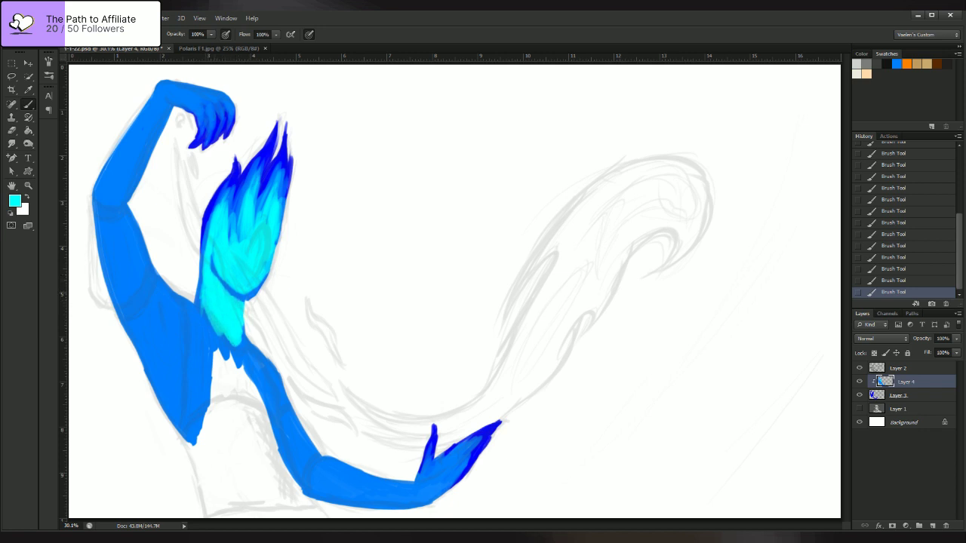
left_click_drag(212, 271, 210, 255)
left_click_drag(203, 315, 199, 281)
- Sample the mid blue as the second colour and reinforce the jawline above the neck with it
left_click(15, 200)
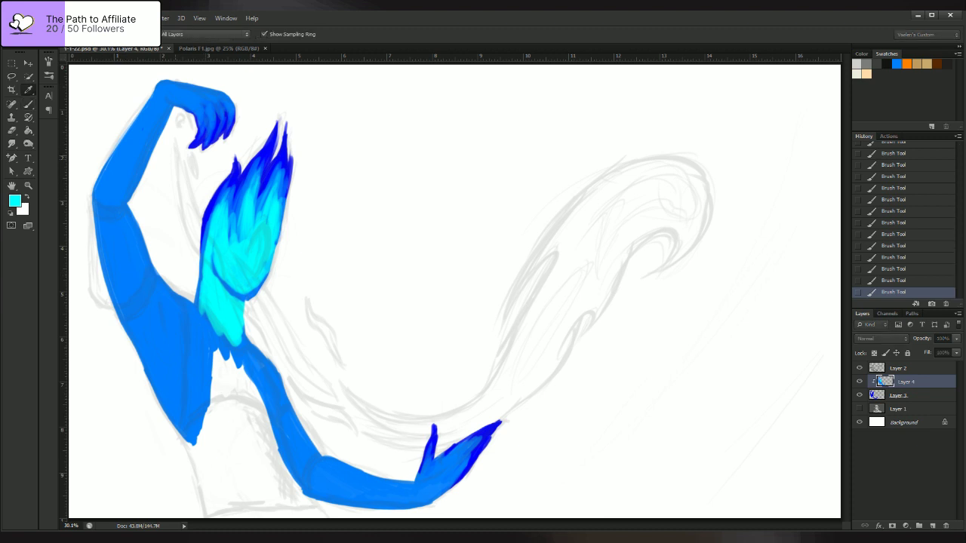
key("Return")
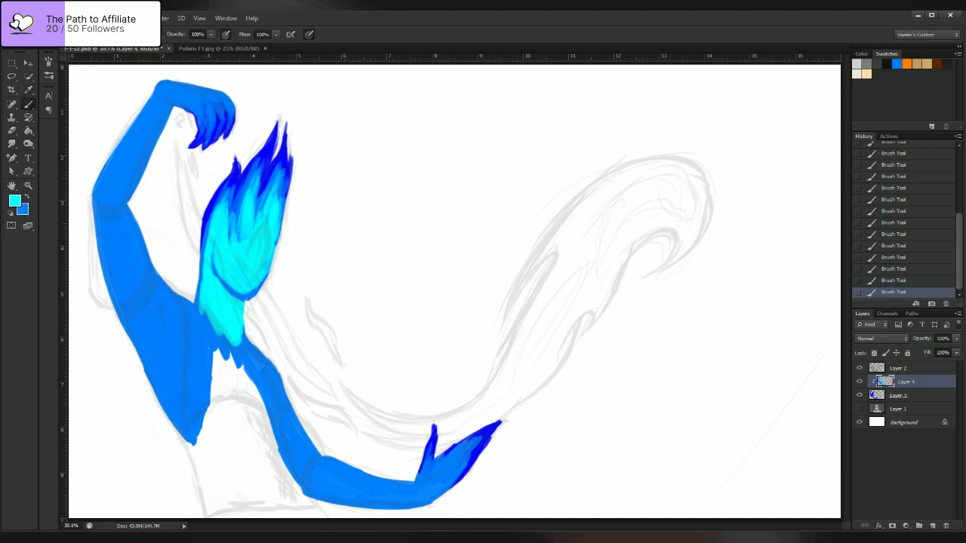
key("x")
mouse_move(210, 284)
left_mouse_down()
mouse_move(220, 330)
mouse_move(242, 308)
left_mouse_up()
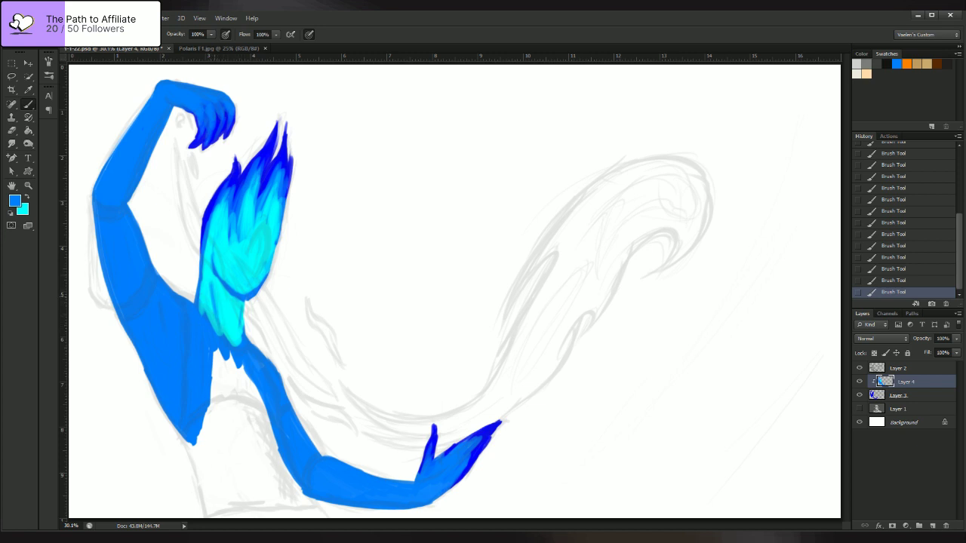
- Paint cyan over the centre of the raised upper arm, keeping a mid blue rim along its edges
key("x")
left_click_drag(128, 223, 139, 288)
left_click_drag(129, 251, 136, 302)
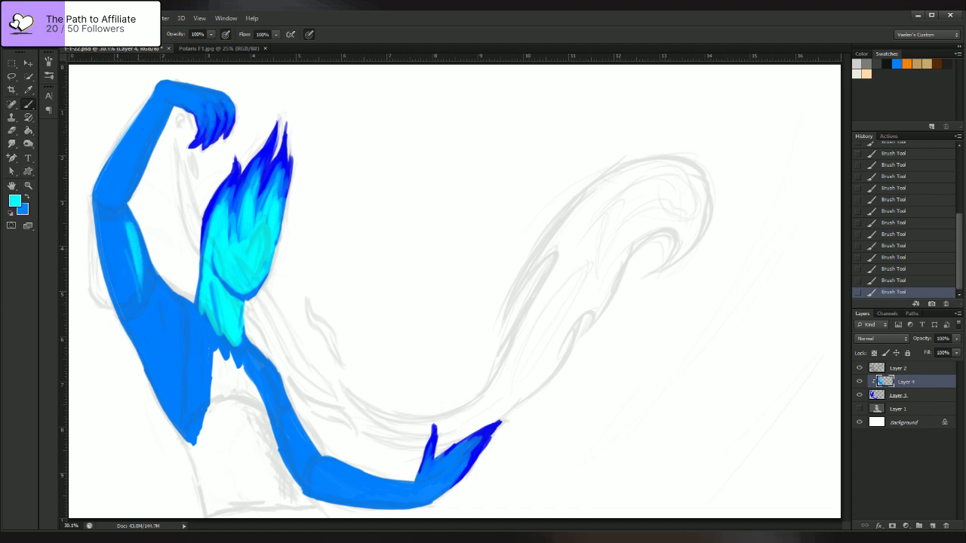
mouse_move(121, 234)
left_mouse_down()
mouse_move(133, 291)
mouse_move(147, 306)
mouse_move(142, 265)
mouse_move(139, 324)
left_mouse_up()
left_click_drag(113, 208, 124, 294)
left_click_drag(111, 243, 140, 324)
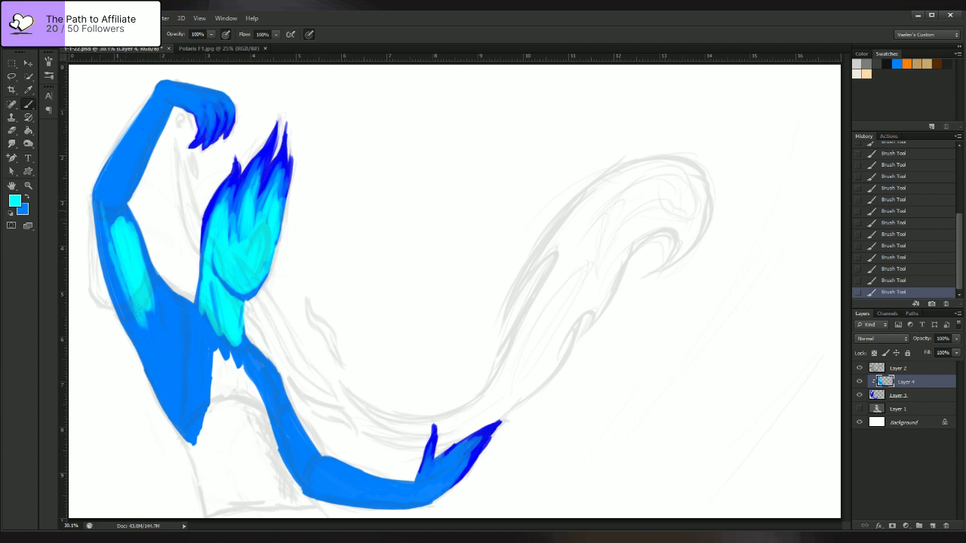
mouse_move(106, 215)
left_mouse_down()
mouse_move(128, 323)
mouse_move(127, 312)
left_mouse_up()
mouse_move(112, 259)
left_mouse_down()
mouse_move(139, 335)
mouse_move(123, 320)
left_mouse_up()
left_click_drag(113, 240, 130, 313)
mouse_move(102, 211)
left_mouse_down()
mouse_move(113, 300)
mouse_move(109, 234)
left_mouse_up()
- Paint cyan along the raised forearm from the elbow up to the wrist, keeping mid blue edges
left_click_drag(113, 191, 154, 113)
left_click_drag(136, 147, 157, 107)
left_click_drag(135, 172, 160, 110)
mouse_move(138, 146)
left_mouse_down()
mouse_move(160, 100)
mouse_move(159, 111)
left_mouse_up()
mouse_move(141, 166)
left_mouse_down()
mouse_move(156, 125)
mouse_move(119, 201)
mouse_move(128, 221)
left_mouse_up()
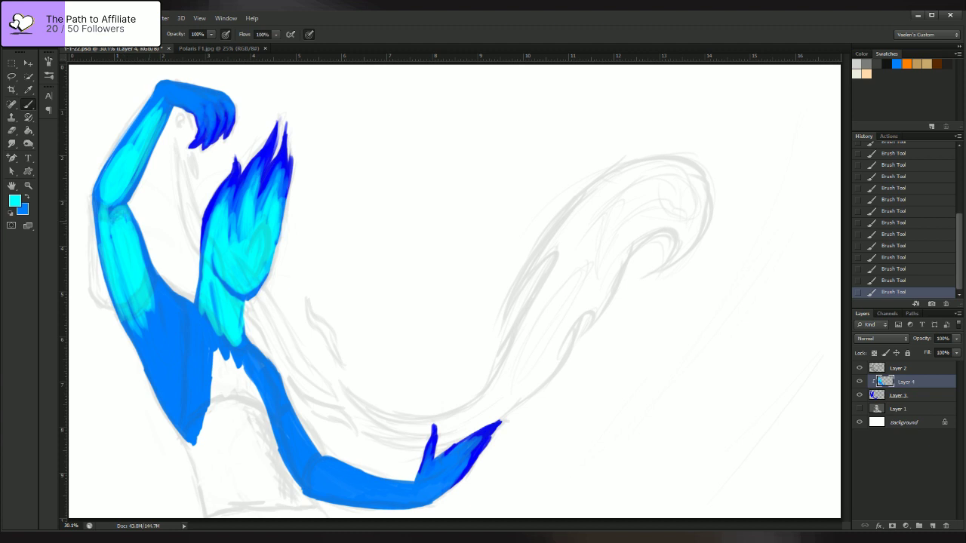
mouse_move(135, 144)
left_mouse_down()
mouse_move(158, 95)
mouse_move(147, 109)
mouse_move(196, 86)
mouse_move(160, 89)
left_mouse_up()
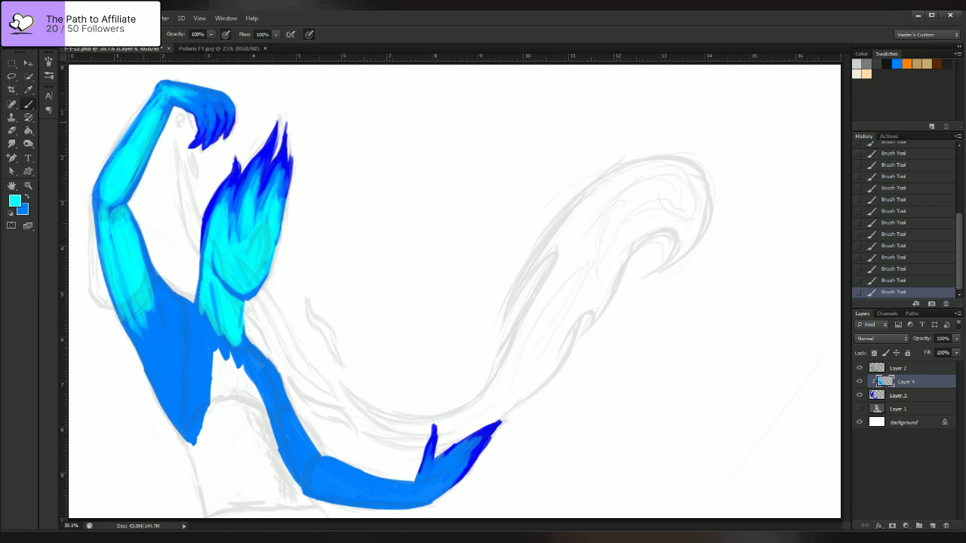
- Brush cyan streaks down the side of the torso to its lower point, leaving a mid blue line below the armpit
left_click_drag(156, 301, 145, 353)
left_click_drag(141, 332, 157, 367)
left_click_drag(164, 319, 172, 364)
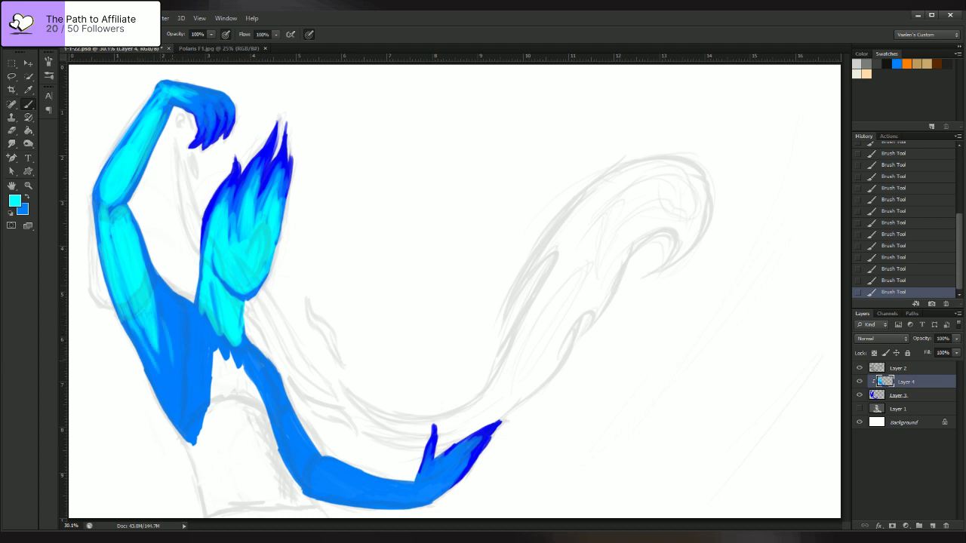
mouse_move(167, 301)
left_mouse_down()
mouse_move(169, 386)
mouse_move(173, 331)
mouse_move(179, 388)
left_mouse_up()
left_click_drag(179, 319, 187, 426)
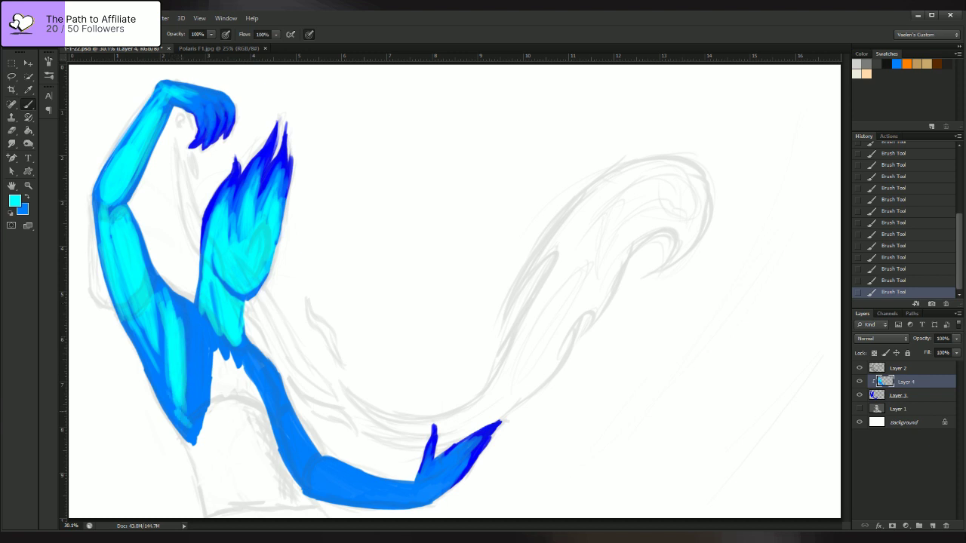
left_click_drag(169, 371, 165, 415)
left_click_drag(149, 359, 155, 382)
left_click_drag(143, 343, 170, 391)
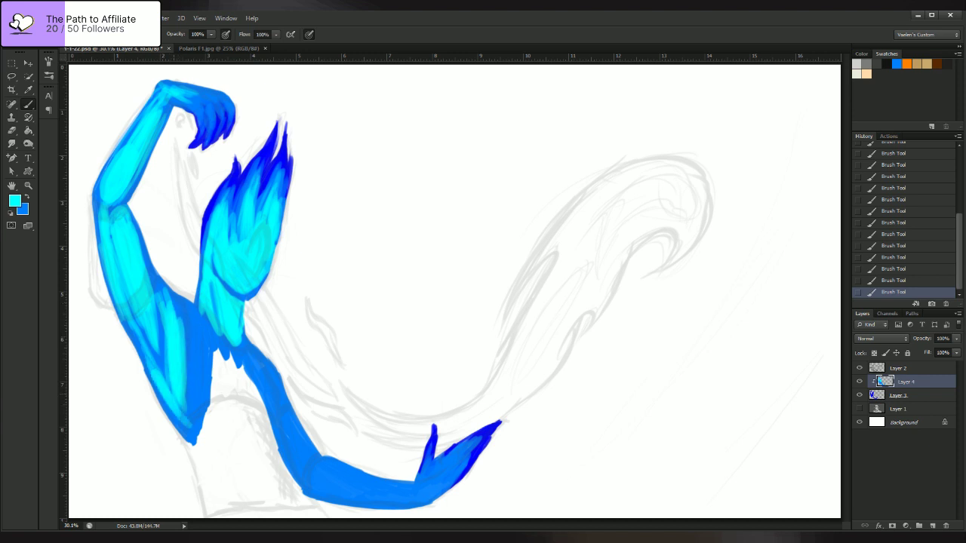
- Fill the middle and front edge of the torso with cyan
mouse_move(163, 331)
left_mouse_down()
mouse_move(165, 375)
mouse_move(165, 354)
left_mouse_up()
mouse_move(165, 301)
left_mouse_down()
mouse_move(167, 373)
mouse_move(163, 305)
mouse_move(178, 312)
mouse_move(187, 352)
left_mouse_up()
mouse_move(187, 336)
left_mouse_down()
mouse_move(189, 387)
mouse_move(193, 349)
left_mouse_up()
left_click_drag(187, 318, 199, 395)
left_click_drag(198, 354, 202, 395)
mouse_move(186, 362)
left_mouse_down()
mouse_move(201, 413)
mouse_move(181, 442)
mouse_move(178, 423)
left_mouse_up()
left_click_drag(205, 343, 204, 415)
mouse_move(207, 336)
left_mouse_down()
mouse_move(204, 397)
mouse_move(211, 358)
left_mouse_up()
- Paint cyan across the collar below the neck and over the ragged edge towards the outstretched shoulder
mouse_move(196, 311)
left_mouse_down()
mouse_move(215, 353)
mouse_move(220, 347)
left_mouse_up()
left_click_drag(220, 346, 227, 360)
left_click_drag(187, 312, 199, 323)
left_click_drag(206, 330, 228, 360)
left_click_drag(186, 311, 192, 325)
left_click_drag(215, 332, 257, 396)
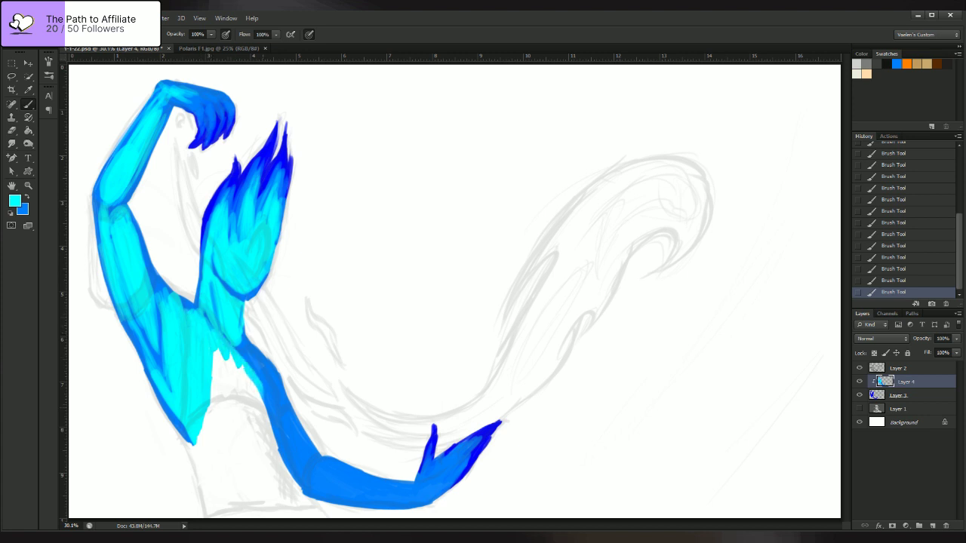
- Paint cyan from the outstretched shoulder down the upper arm to the elbow, keeping a mid blue rim
left_click_drag(243, 353, 267, 414)
left_click_drag(263, 371, 271, 426)
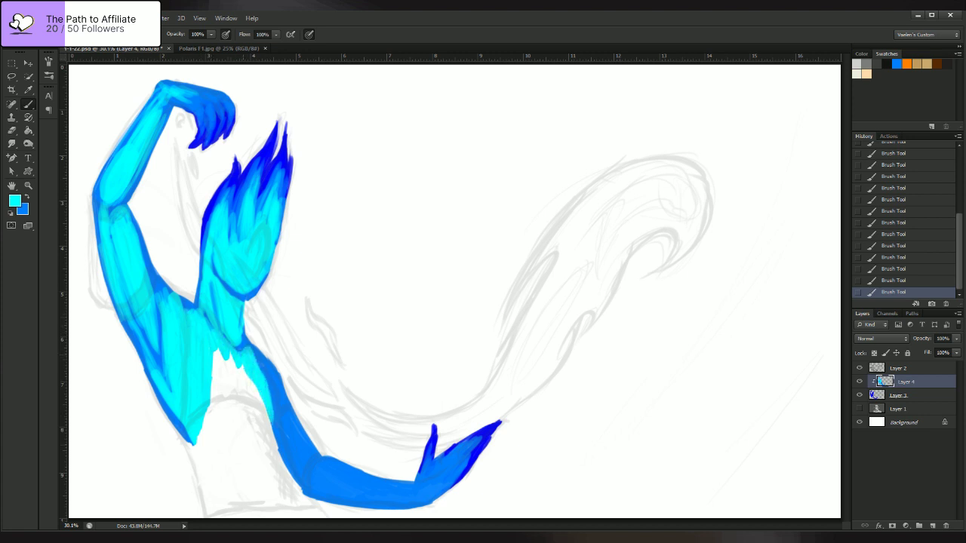
left_click_drag(243, 340, 274, 397)
left_click_drag(264, 360, 298, 466)
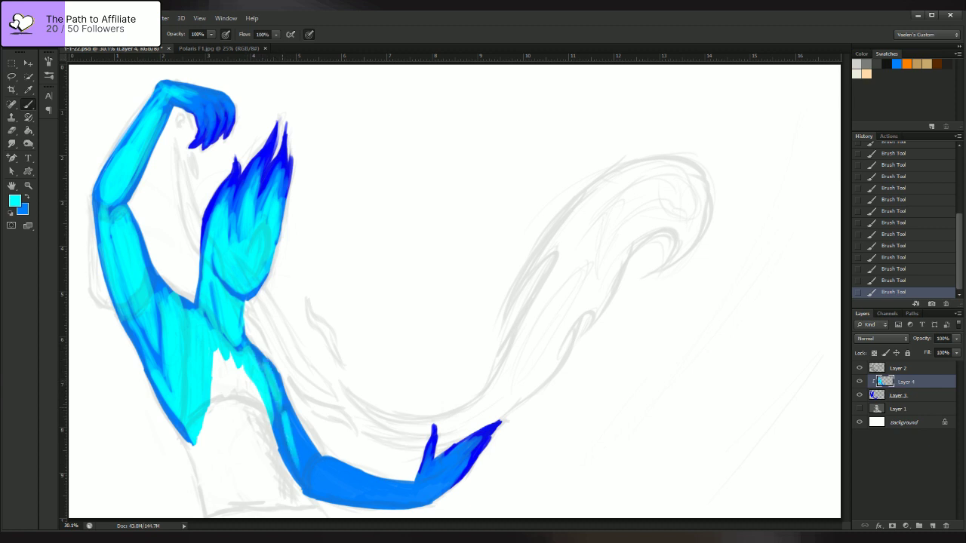
mouse_move(283, 409)
left_mouse_down()
mouse_move(298, 465)
mouse_move(308, 459)
mouse_move(305, 476)
left_mouse_up()
left_click_drag(297, 466, 305, 480)
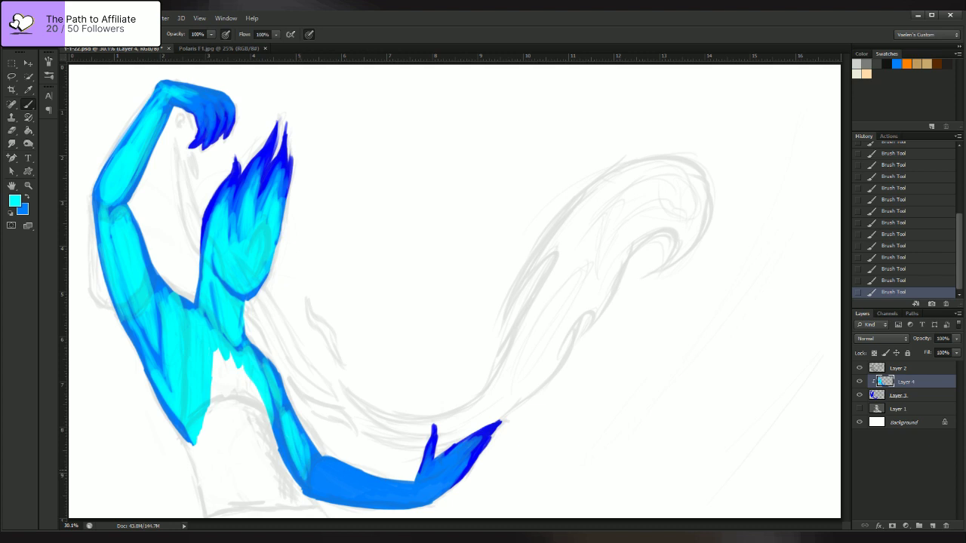
left_click_drag(300, 433, 309, 477)
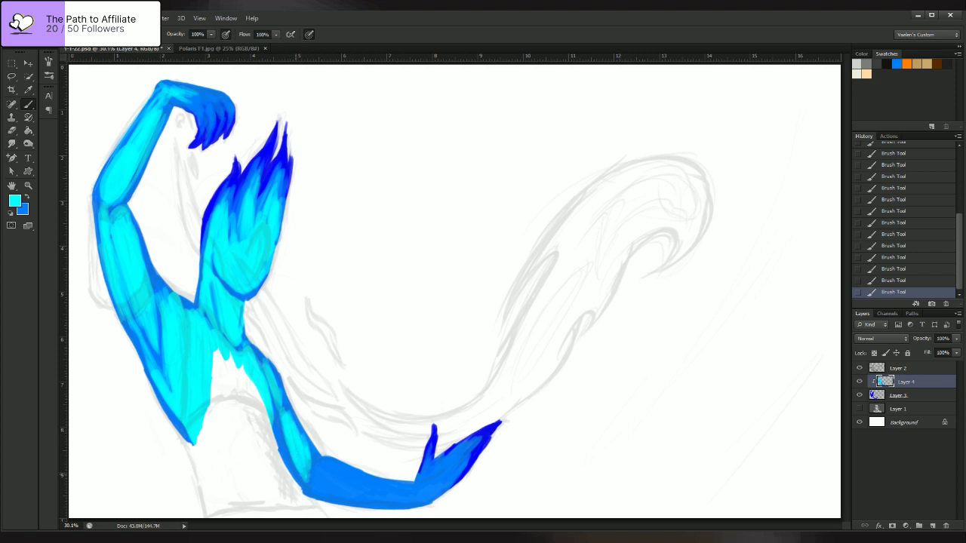
- Fill the lower part of the outstretched upper arm with cyan down to the elbow, thinning its mid blue rim
left_click_drag(281, 442, 303, 481)
mouse_move(280, 418)
left_mouse_down()
mouse_move(282, 432)
mouse_move(308, 451)
left_mouse_up()
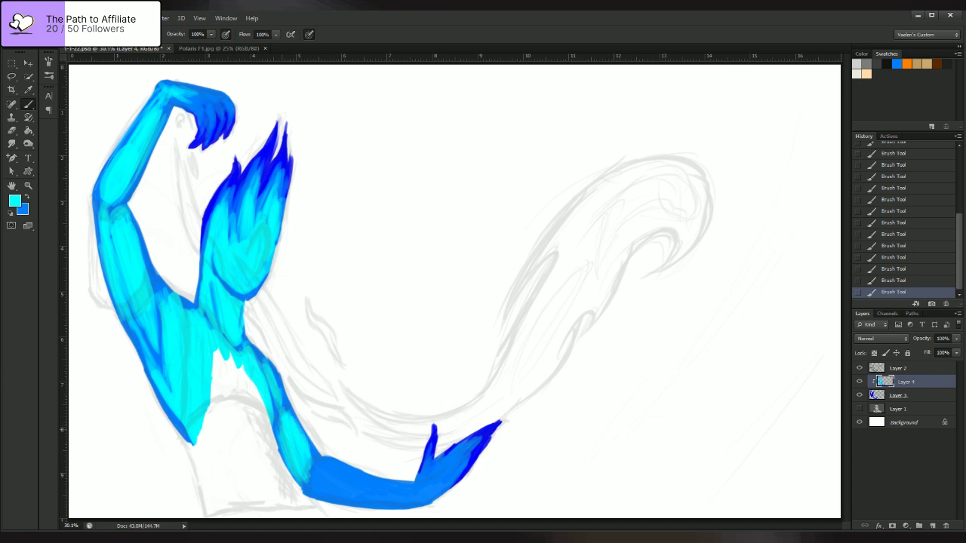
left_click_drag(278, 383, 288, 412)
left_click_drag(306, 457, 311, 469)
left_click_drag(300, 424, 313, 458)
left_click_drag(297, 421, 313, 460)
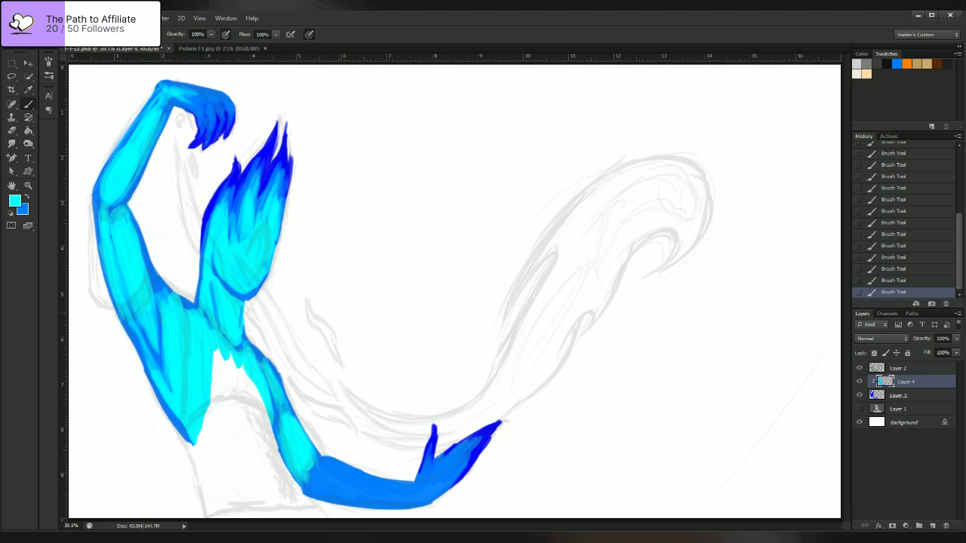
- Hide the sketch on Layer 2 and paint cyan along the outstretched forearm into the hand, keeping a mid blue outline
left_click(859, 367)
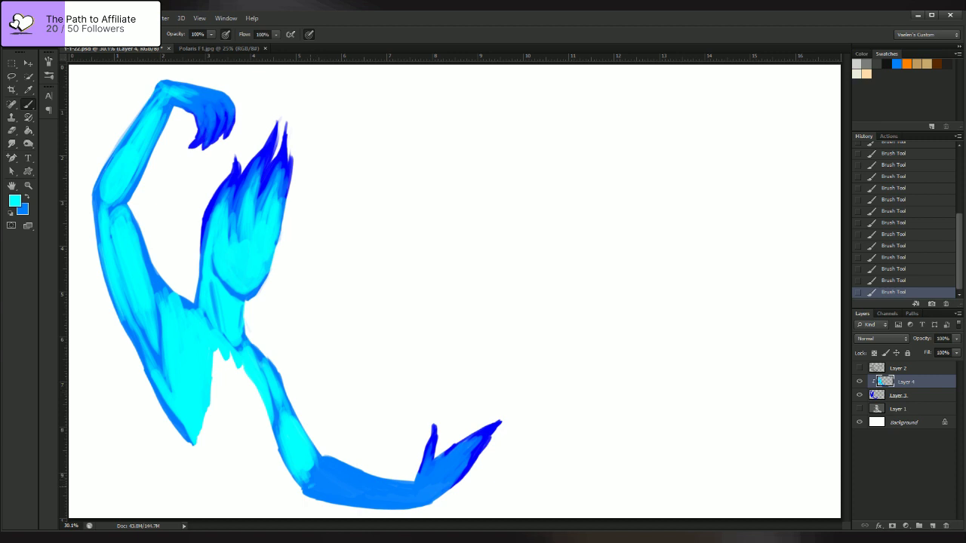
left_click_drag(314, 480, 368, 487)
left_click_drag(325, 463, 414, 495)
mouse_move(311, 478)
left_mouse_down()
mouse_move(400, 501)
mouse_move(359, 500)
mouse_move(429, 495)
mouse_move(406, 489)
left_mouse_up()
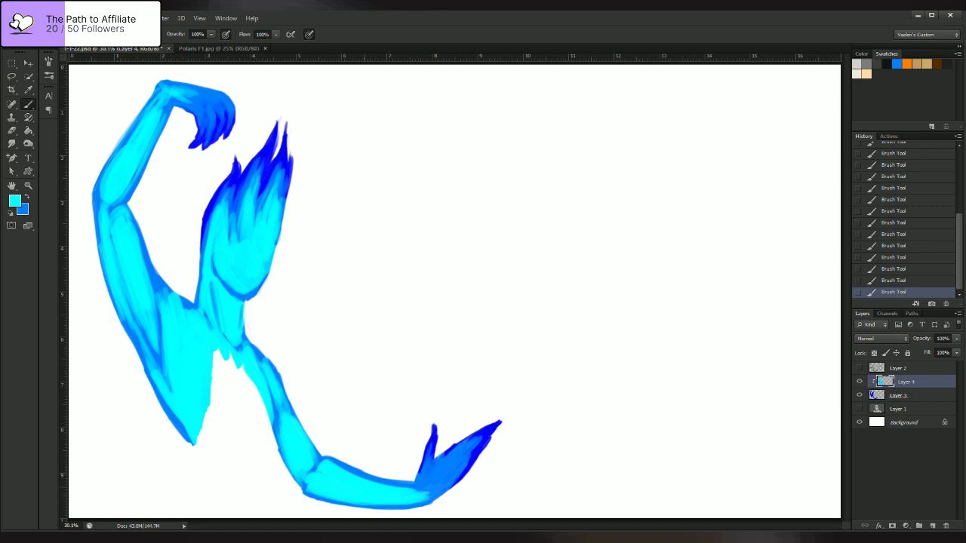
mouse_move(340, 467)
left_mouse_down()
mouse_move(415, 487)
mouse_move(441, 462)
mouse_move(424, 483)
mouse_move(447, 468)
mouse_move(447, 477)
mouse_move(454, 461)
mouse_move(426, 475)
left_mouse_up()
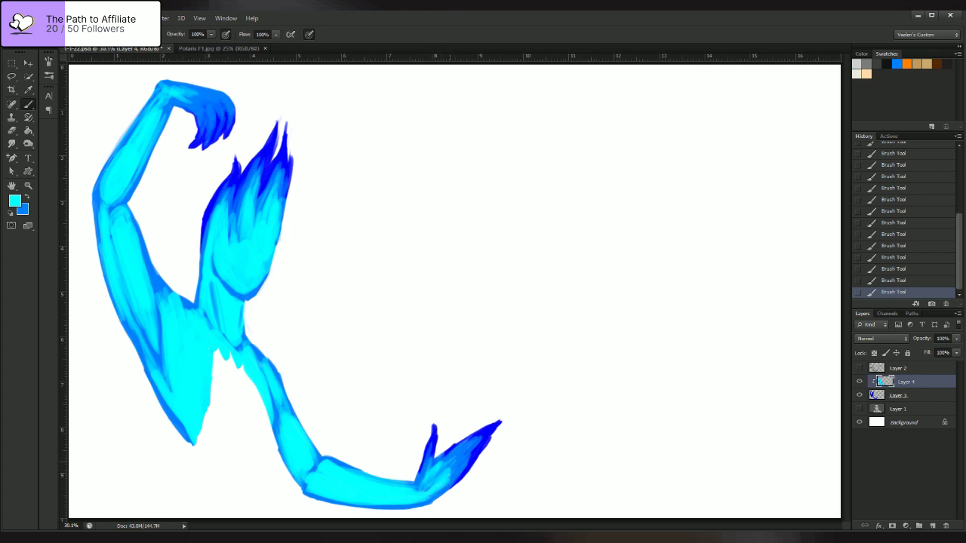
mouse_move(466, 447)
left_mouse_down()
mouse_move(445, 467)
mouse_move(456, 474)
left_mouse_up()
- Brush cyan streaks across the back of the raised hand and into its fingers
left_click_drag(197, 92, 220, 100)
mouse_move(188, 97)
left_mouse_down()
mouse_move(209, 102)
mouse_move(202, 105)
left_mouse_up()
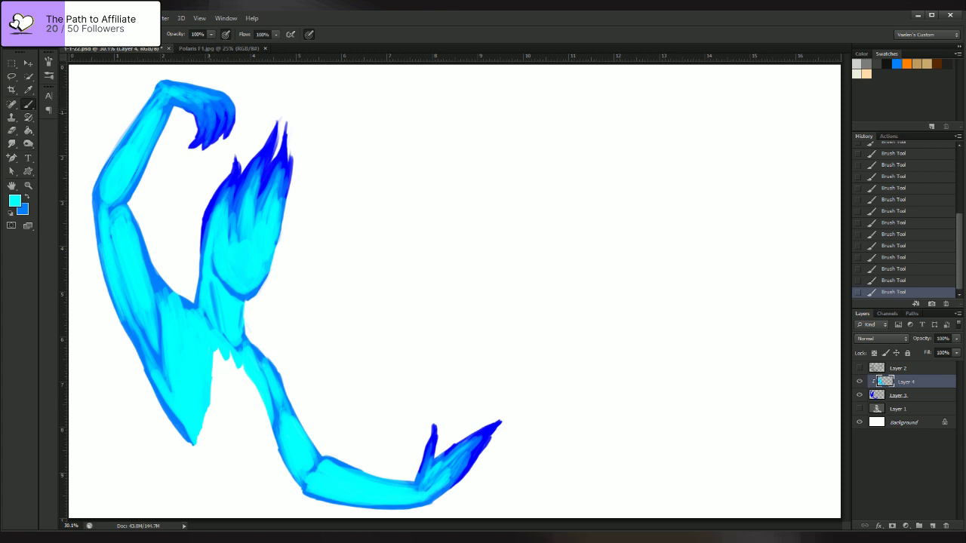
left_click_drag(217, 106, 218, 119)
left_click_drag(199, 110, 200, 123)
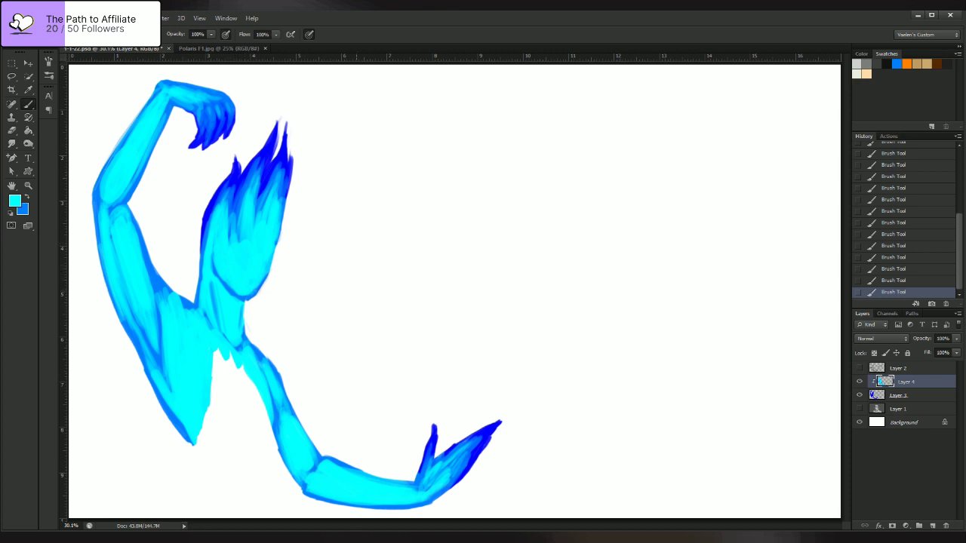
- Sample white as the brush colour and paint flame-like white highlights over the middle of the face
key("x")
key("i")
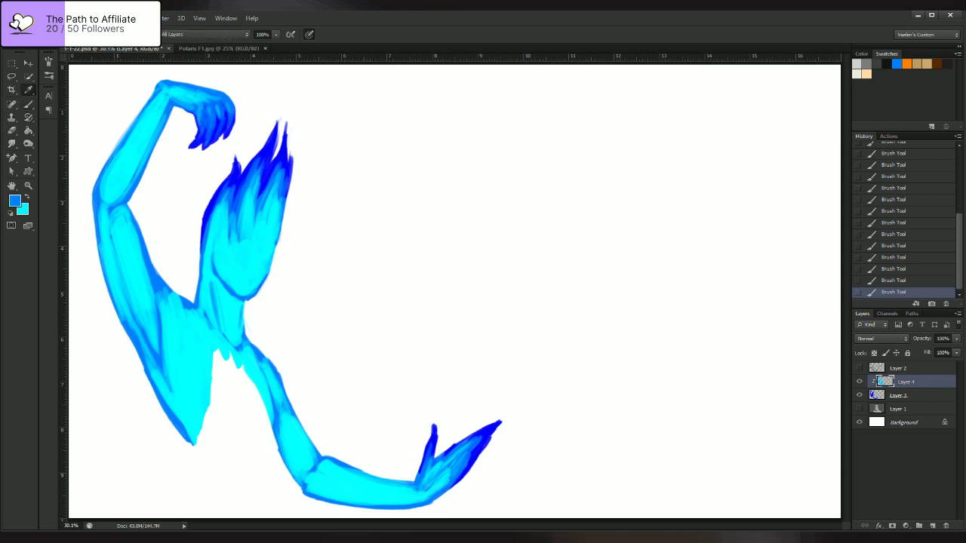
key("b")
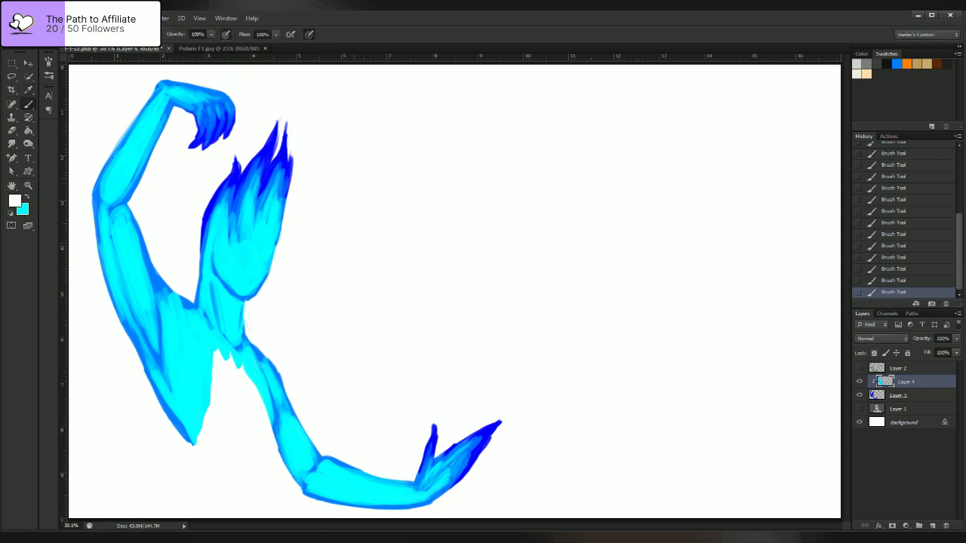
left_click_drag(255, 240, 243, 277)
mouse_move(265, 220)
left_mouse_down()
mouse_move(246, 275)
mouse_move(255, 207)
left_mouse_up()
mouse_move(241, 256)
left_mouse_down()
mouse_move(236, 273)
mouse_move(228, 248)
mouse_move(224, 265)
mouse_move(222, 223)
mouse_move(256, 205)
left_mouse_up()
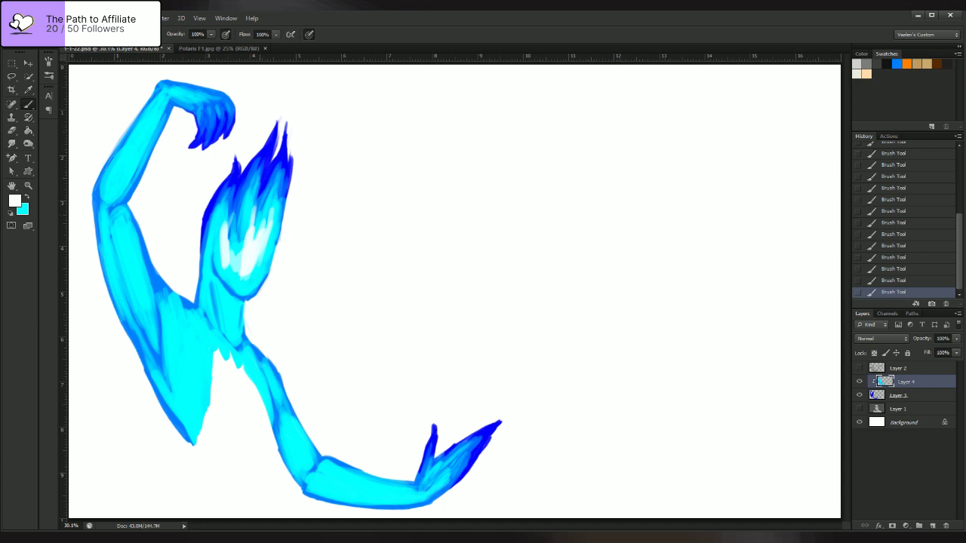
mouse_move(237, 280)
left_mouse_down()
mouse_move(237, 243)
mouse_move(245, 288)
mouse_move(264, 246)
left_mouse_up()
left_click_drag(253, 286, 272, 230)
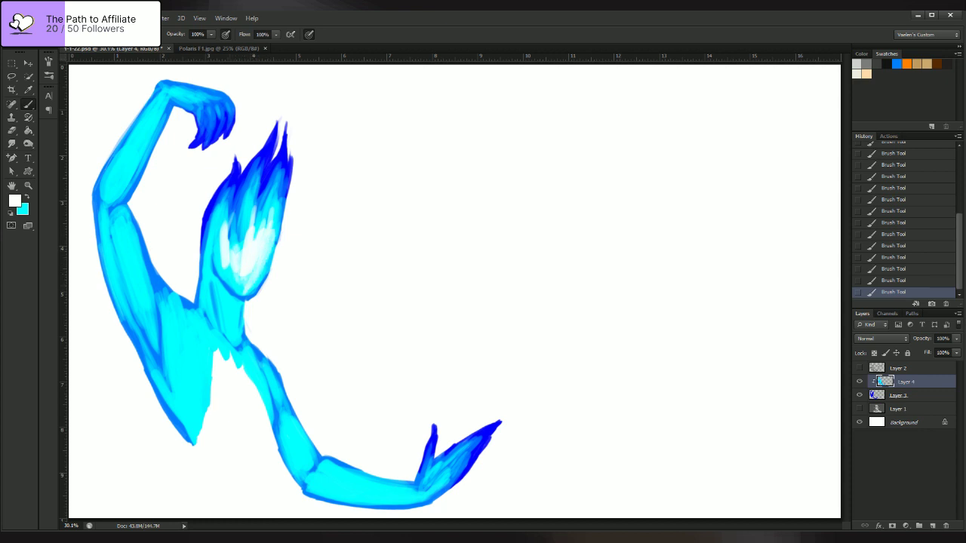
- Brush white from the ragged chest edge up into the cyan torso and collar, and show the Layer 2 sketch again
mouse_move(202, 356)
left_mouse_down()
mouse_move(209, 405)
mouse_move(195, 427)
mouse_move(198, 393)
mouse_move(196, 431)
mouse_move(190, 400)
left_mouse_up()
mouse_move(240, 349)
left_mouse_down()
mouse_move(252, 383)
mouse_move(247, 371)
left_mouse_up()
mouse_move(222, 352)
left_mouse_down()
mouse_move(228, 360)
mouse_move(209, 338)
left_mouse_up()
mouse_move(206, 351)
left_mouse_down()
mouse_move(198, 337)
mouse_move(189, 342)
left_mouse_up()
left_click_drag(194, 392, 182, 316)
mouse_move(186, 378)
left_mouse_down()
mouse_move(175, 325)
mouse_move(194, 352)
left_mouse_up()
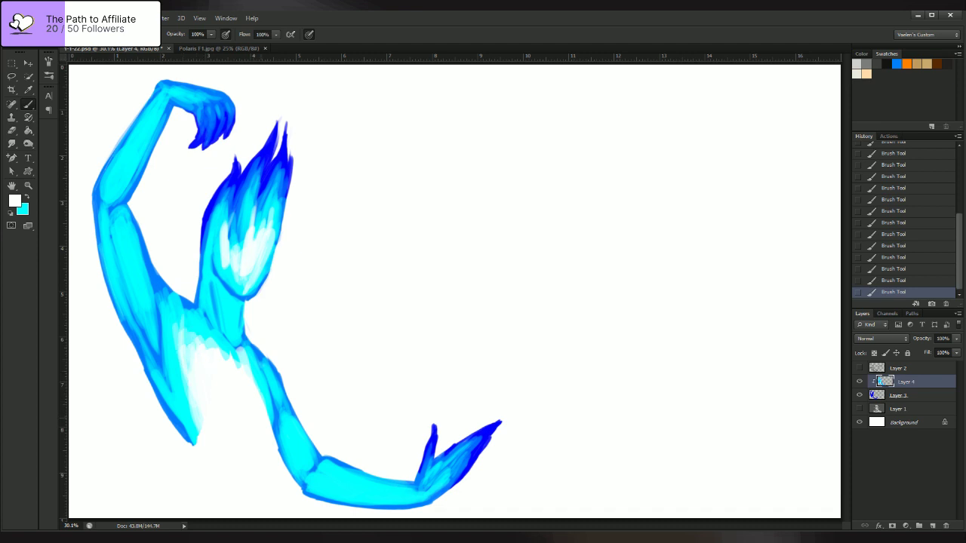
mouse_move(256, 379)
left_mouse_down()
mouse_move(270, 424)
mouse_move(260, 386)
left_mouse_up()
left_click(860, 369)
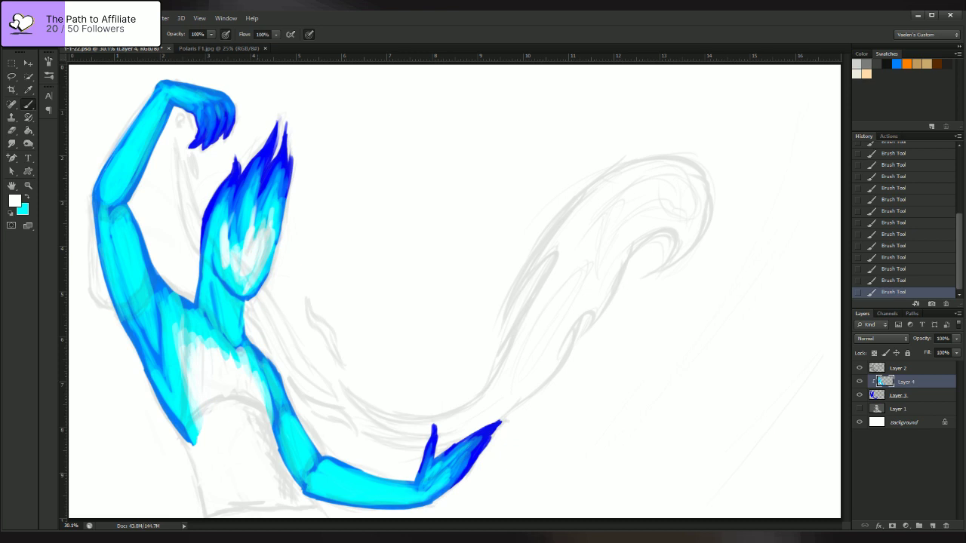
- Paint white highlight strokes down the figure's torso side and upper chest on Layer 4
left_click_drag(182, 365, 195, 437)
left_click_drag(179, 366, 191, 428)
left_click_drag(182, 374, 195, 441)
left_click_drag(182, 397, 194, 442)
left_click_drag(186, 327, 187, 339)
mouse_move(186, 319)
left_mouse_down()
mouse_move(191, 342)
mouse_move(205, 339)
mouse_move(190, 344)
mouse_move(178, 319)
left_mouse_up()
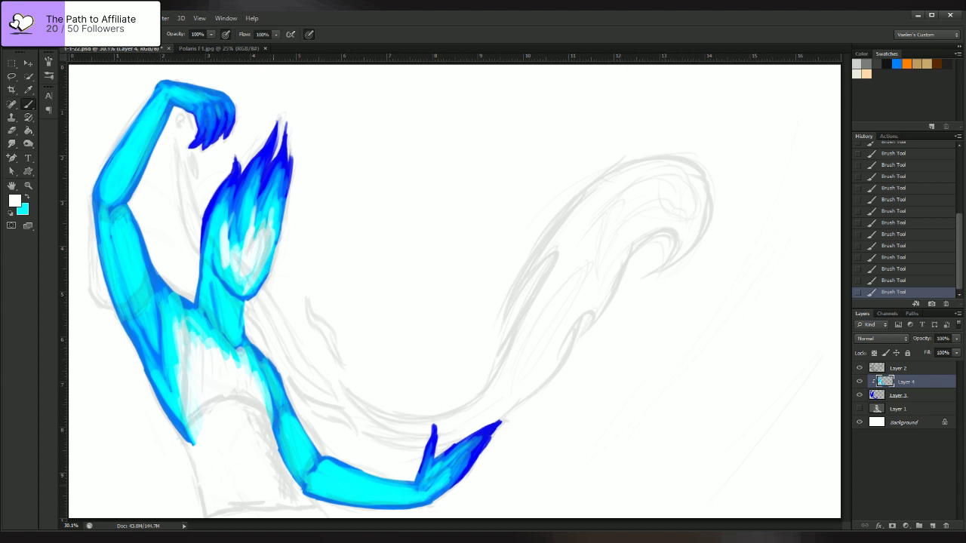
- Compare the painted figure with and without the Layer 2 sketch overlay
left_click(859, 368)
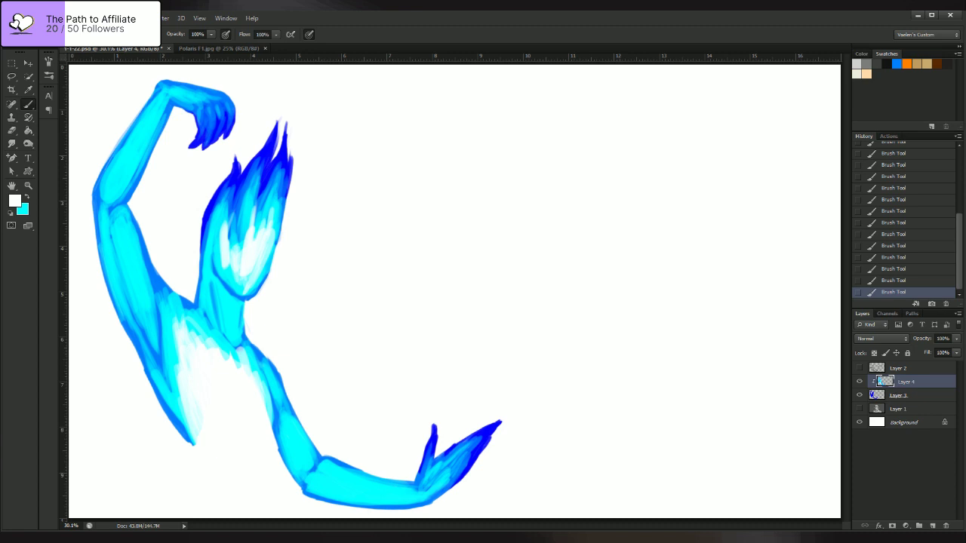
left_click(858, 368)
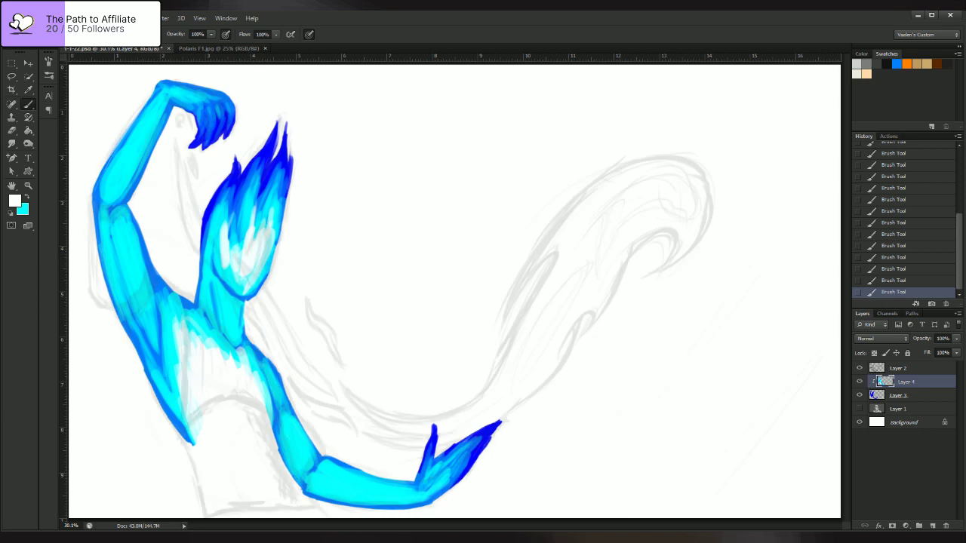
left_click(859, 367)
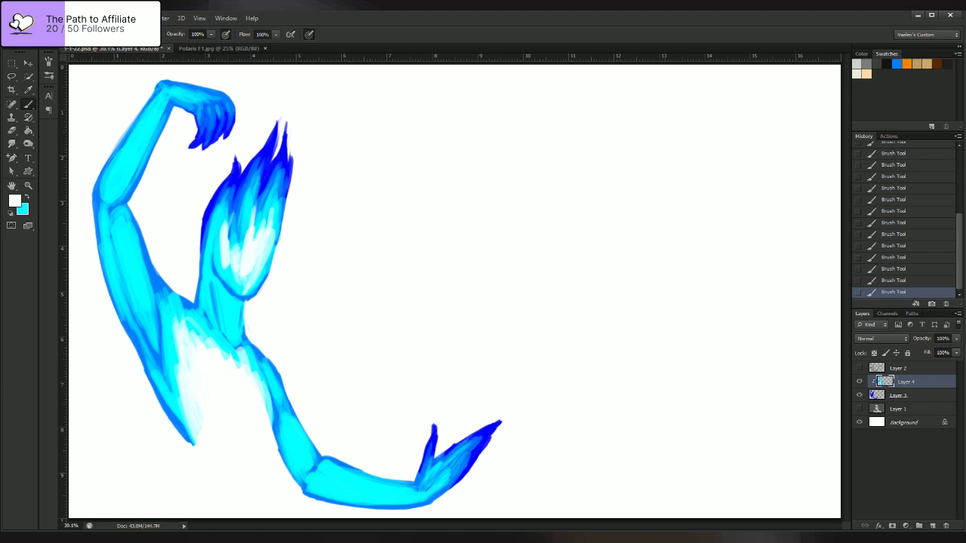
left_click(858, 368)
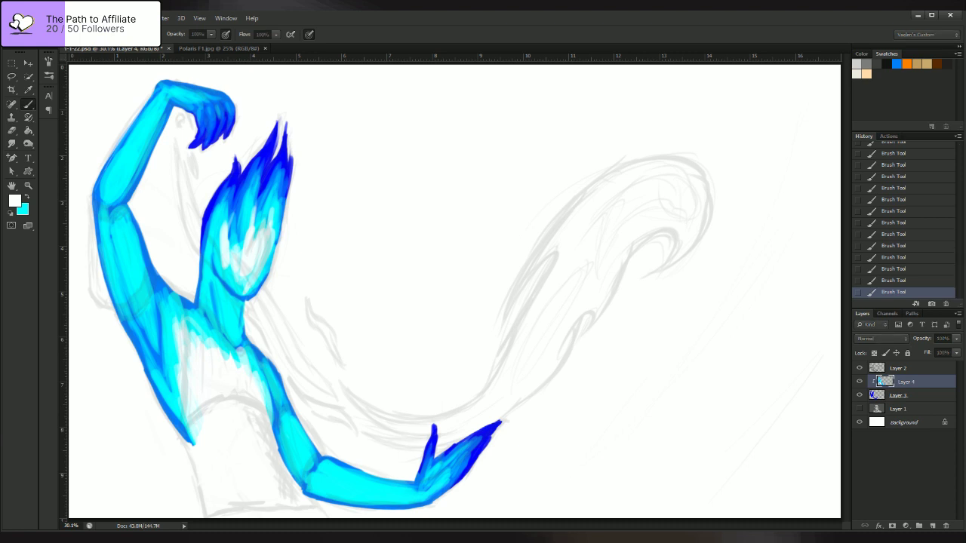
- Add a new layer above Layer 4 and pick a light grey brush colour, starting from the face grey in the Polaris F1.jpg reference
key("ctrl+shift+alt+n")
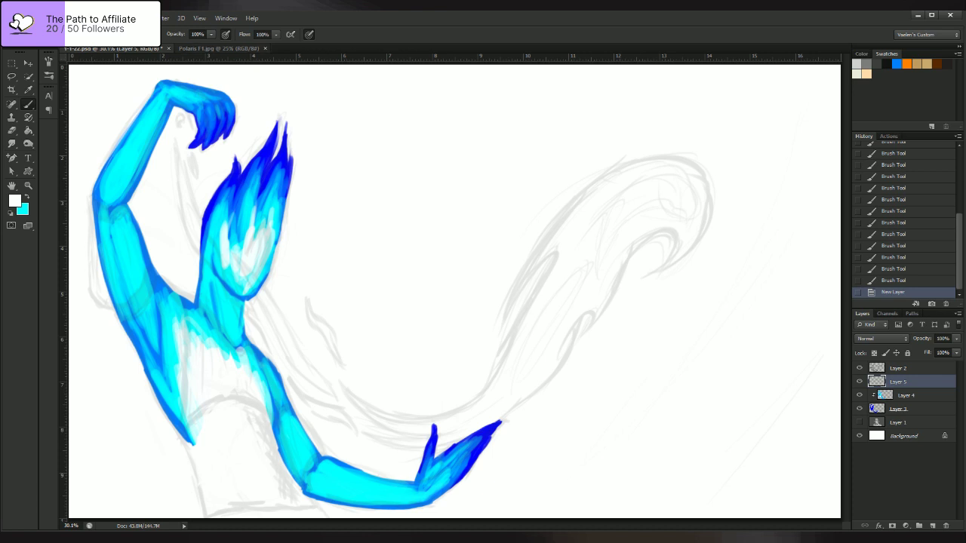
left_click(218, 48)
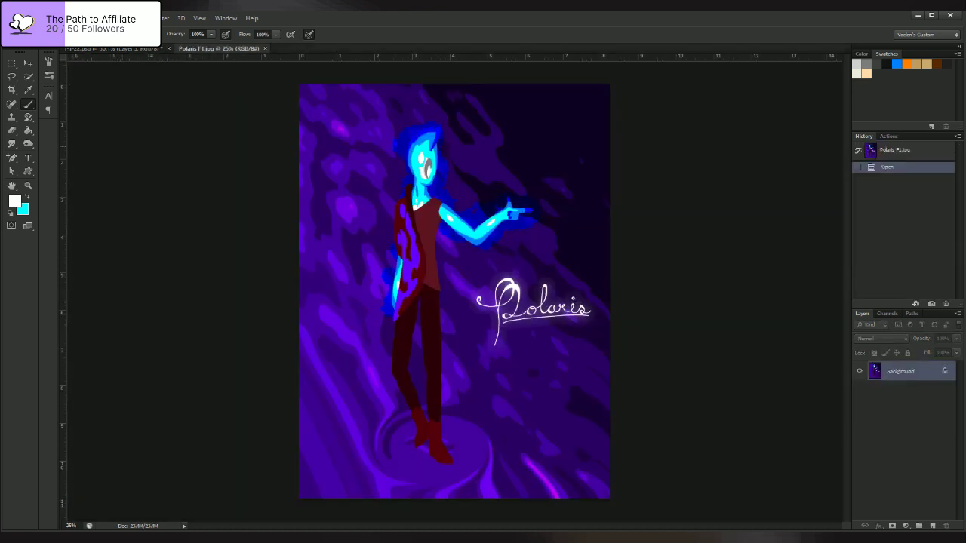
key("i")
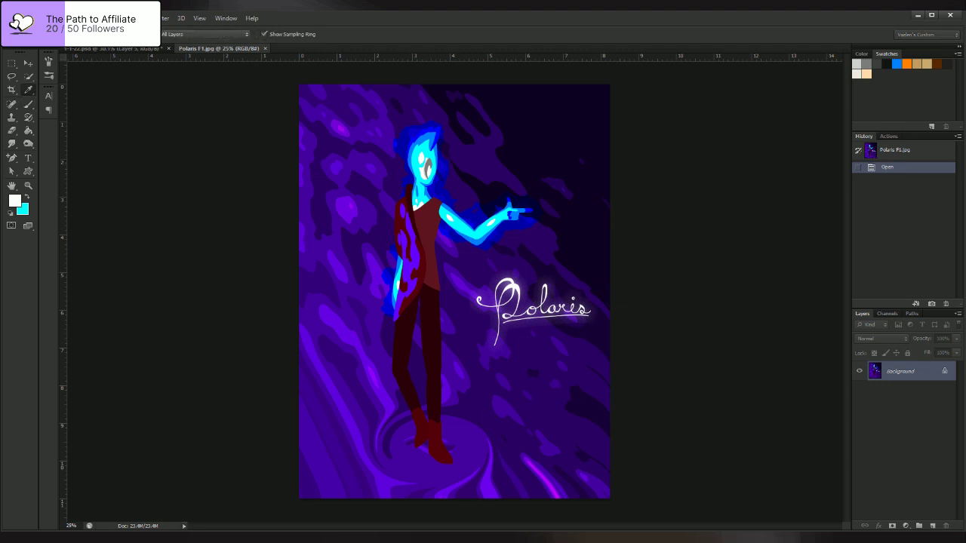
left_click(428, 167)
key("b")
left_click(121, 49)
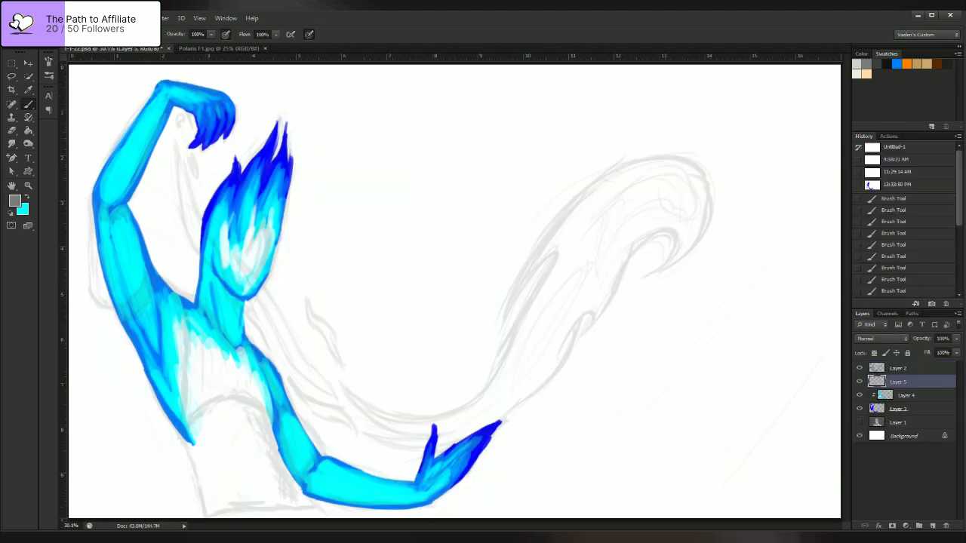
key("i")
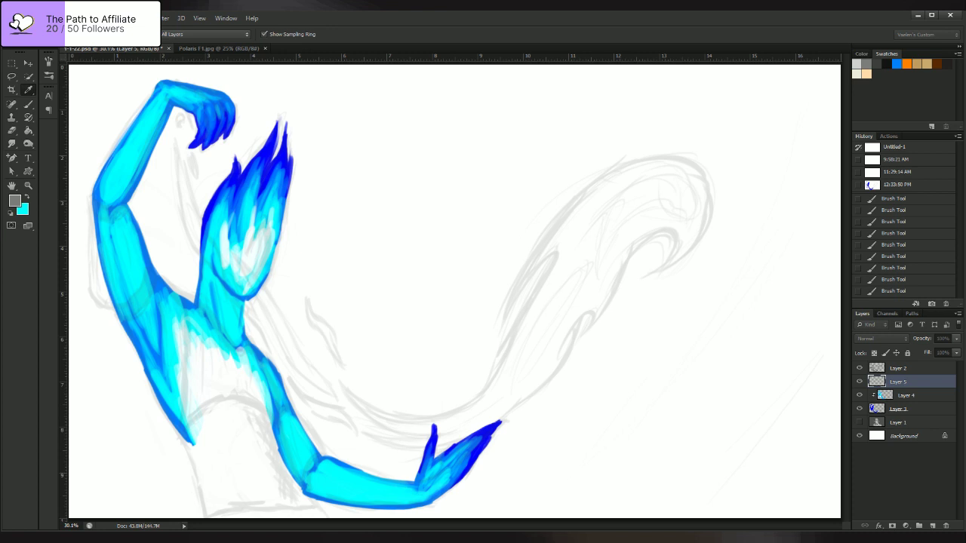
key("b")
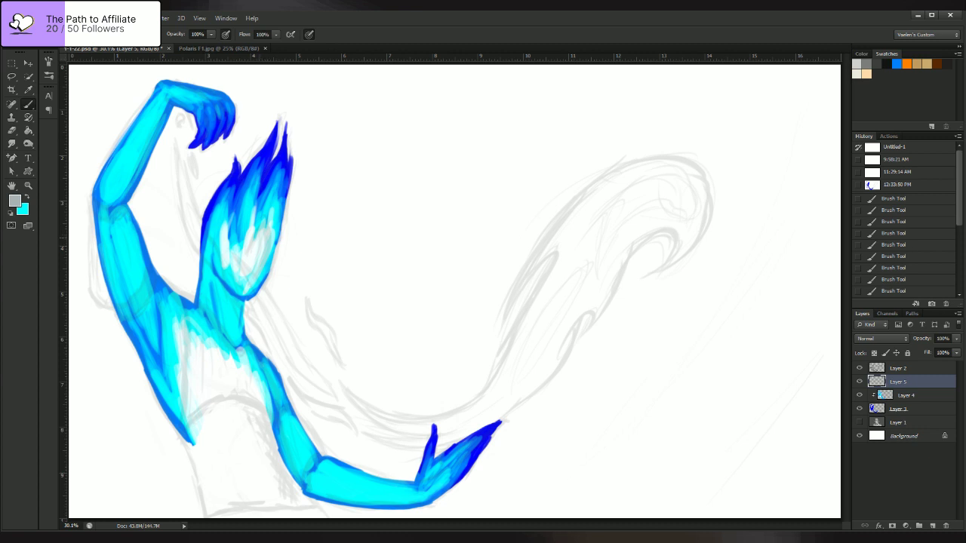
- Paint the short, curved left arm of the grey hook shape on the face, following the sketch on Layer 5
scroll(224, 243, "up", 12)
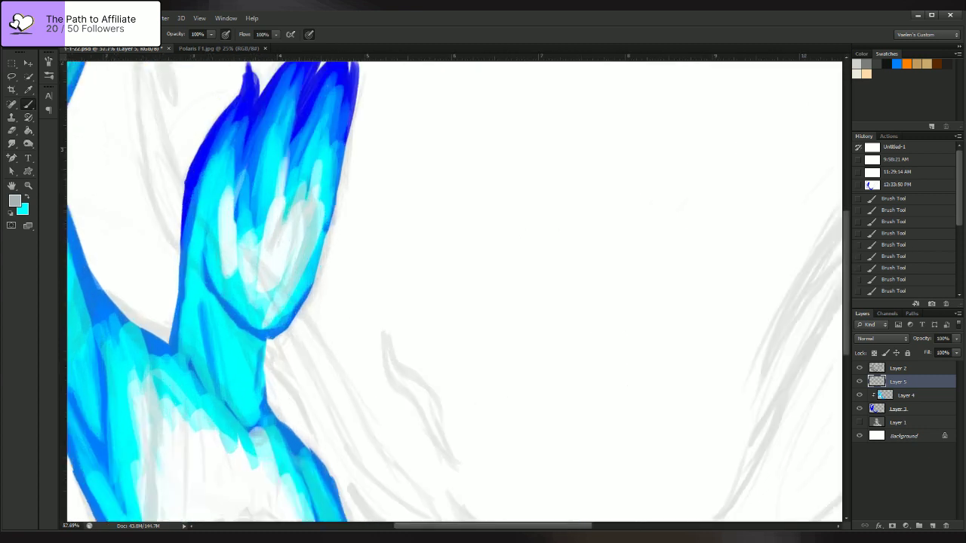
mouse_move(302, 257)
left_mouse_down()
mouse_move(325, 254)
mouse_move(346, 289)
left_mouse_up()
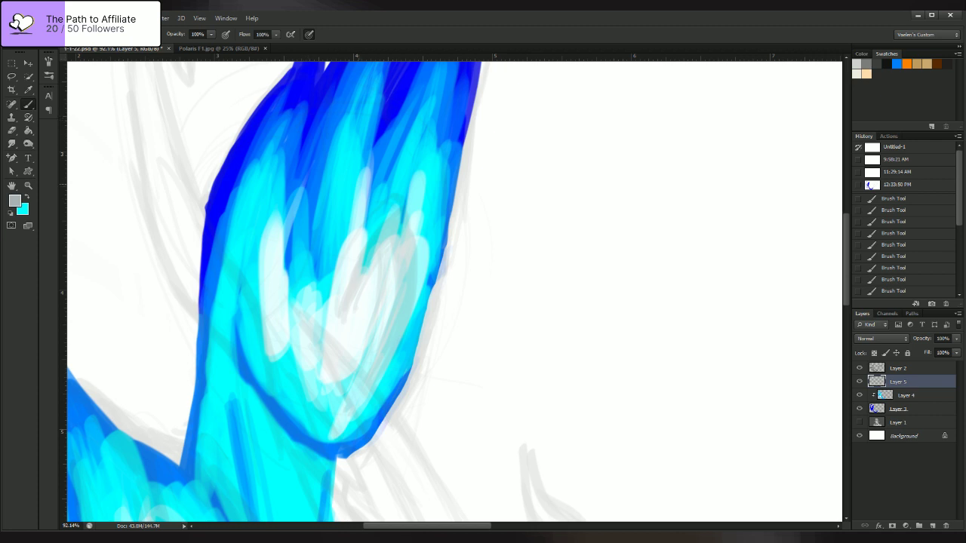
left_click_drag(345, 313, 389, 242)
left_click_drag(356, 281, 380, 247)
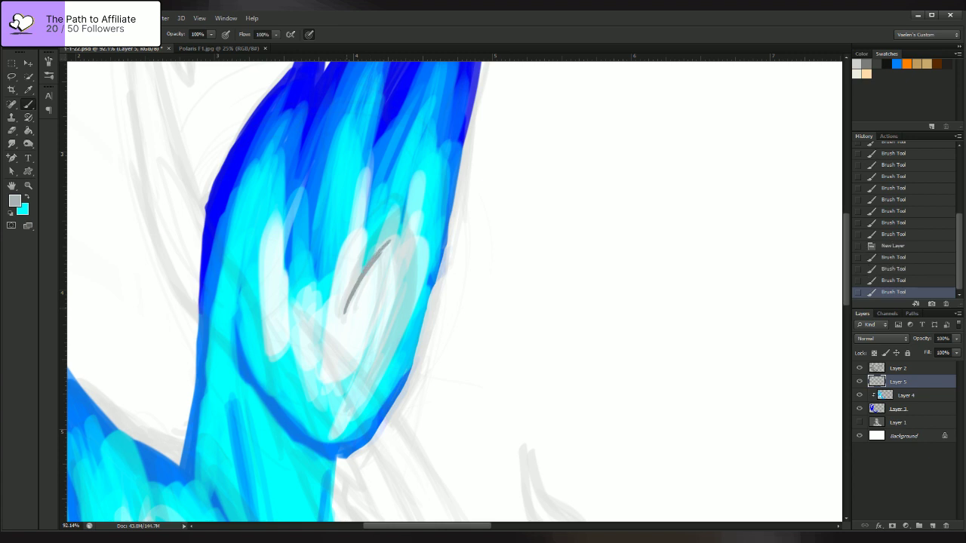
left_click_drag(344, 308, 365, 256)
left_click_drag(348, 290, 366, 248)
left_click_drag(347, 293, 370, 246)
left_click_drag(344, 311, 387, 225)
mouse_move(370, 257)
left_mouse_down()
mouse_move(389, 227)
mouse_move(394, 272)
left_mouse_up()
- Paint and fill the hook's long right arm from its peak to the chin, redoing the first stroke, and thicken the left arm
mouse_move(396, 224)
left_mouse_down()
mouse_move(399, 299)
mouse_move(328, 429)
left_mouse_up()
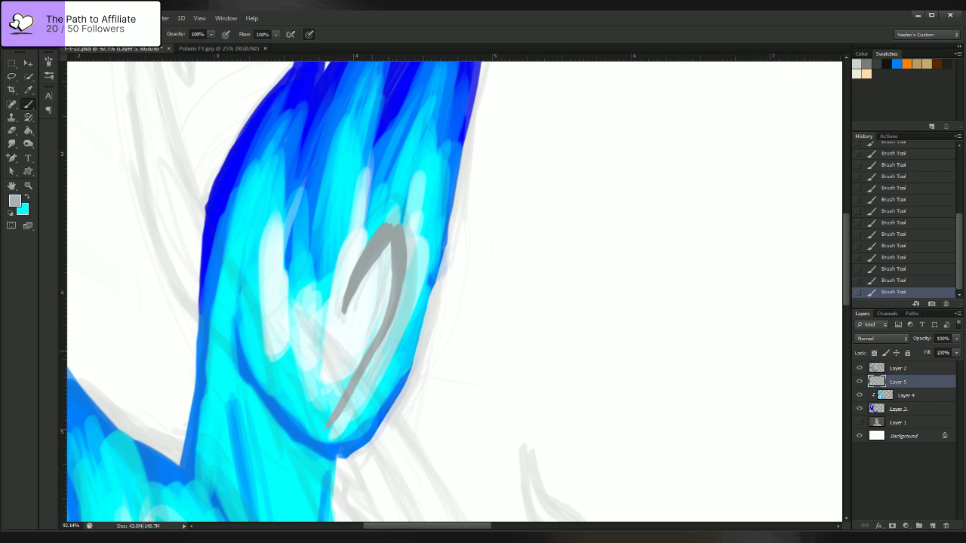
key("ctrl+z")
left_click_drag(396, 281, 337, 418)
mouse_move(401, 213)
left_mouse_down()
mouse_move(409, 251)
mouse_move(366, 380)
mouse_move(338, 424)
mouse_move(388, 359)
mouse_move(410, 285)
mouse_move(416, 235)
mouse_move(406, 211)
left_mouse_up()
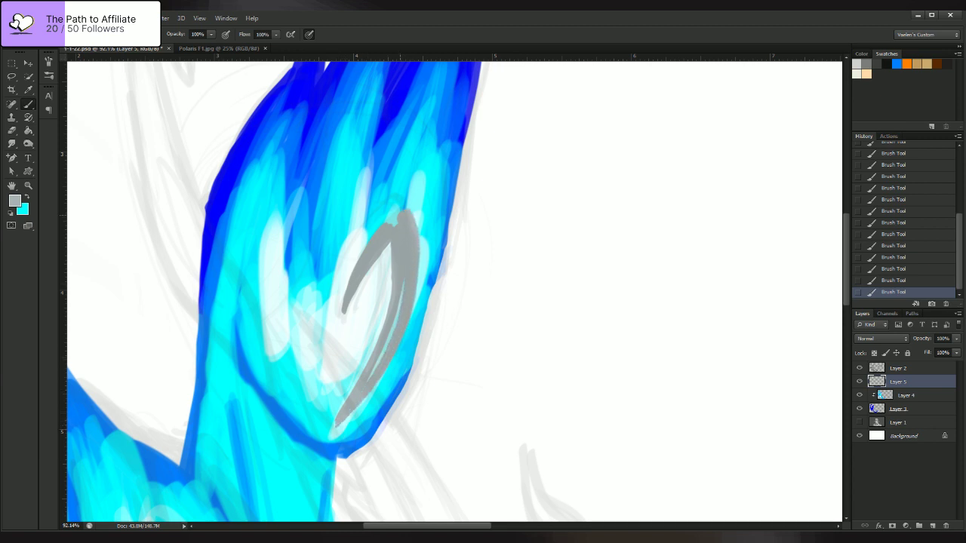
left_click_drag(404, 280, 368, 381)
left_click(393, 221)
left_click(394, 222)
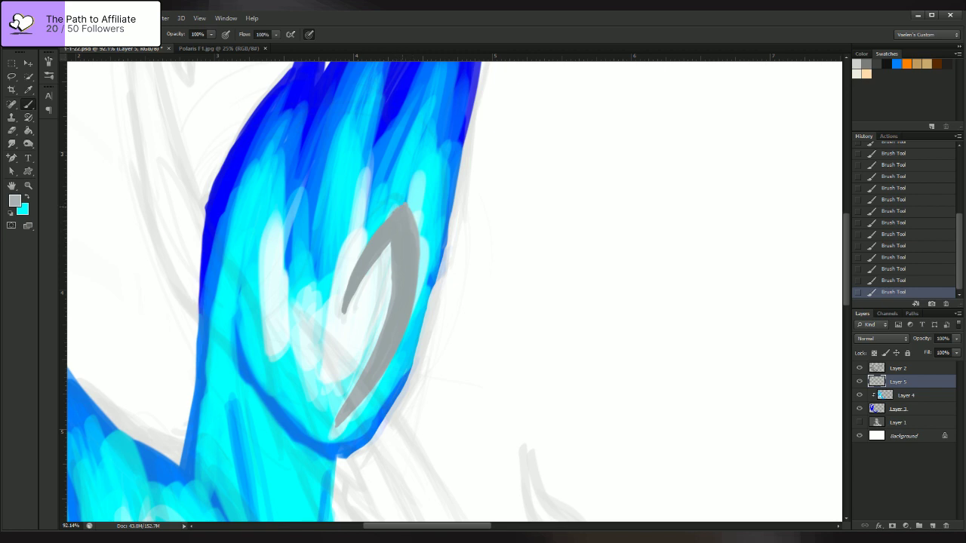
left_click_drag(367, 238, 342, 300)
- Hide the Layer 2 sketch and erase along the grey hook's inner edge and lower tip to slim them
left_click(859, 367)
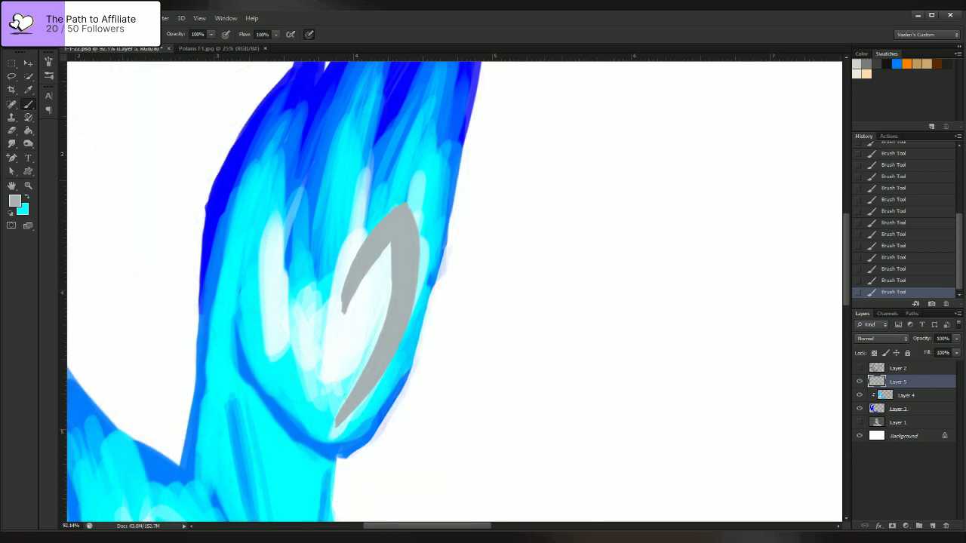
key("e")
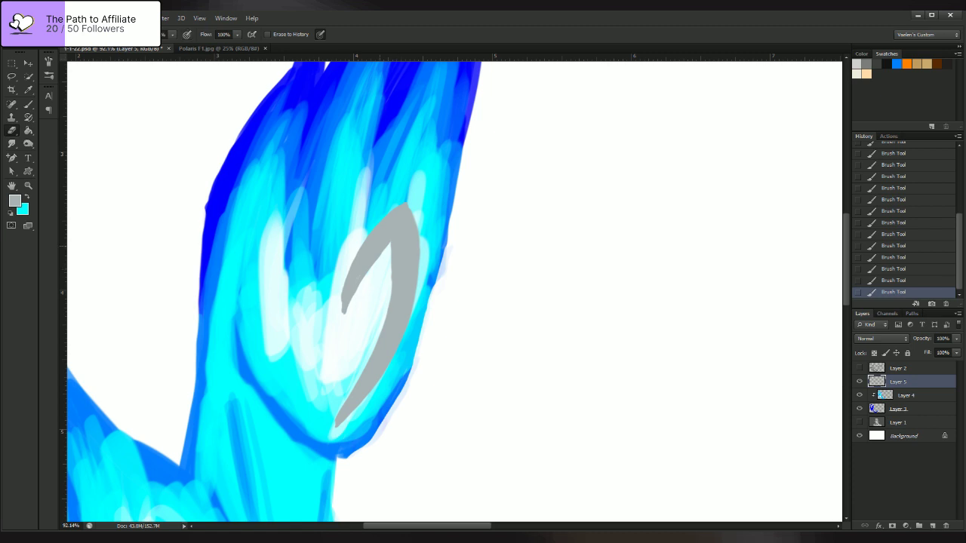
left_click_drag(391, 261, 395, 276)
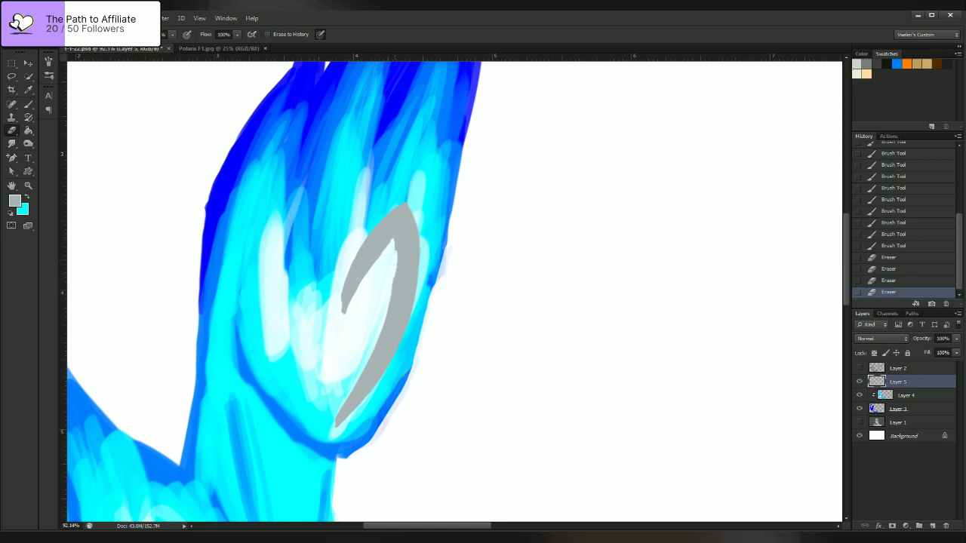
mouse_move(394, 240)
left_mouse_down()
mouse_move(388, 312)
mouse_move(346, 400)
left_mouse_up()
mouse_move(396, 239)
left_mouse_down()
mouse_move(383, 332)
mouse_move(336, 426)
left_mouse_up()
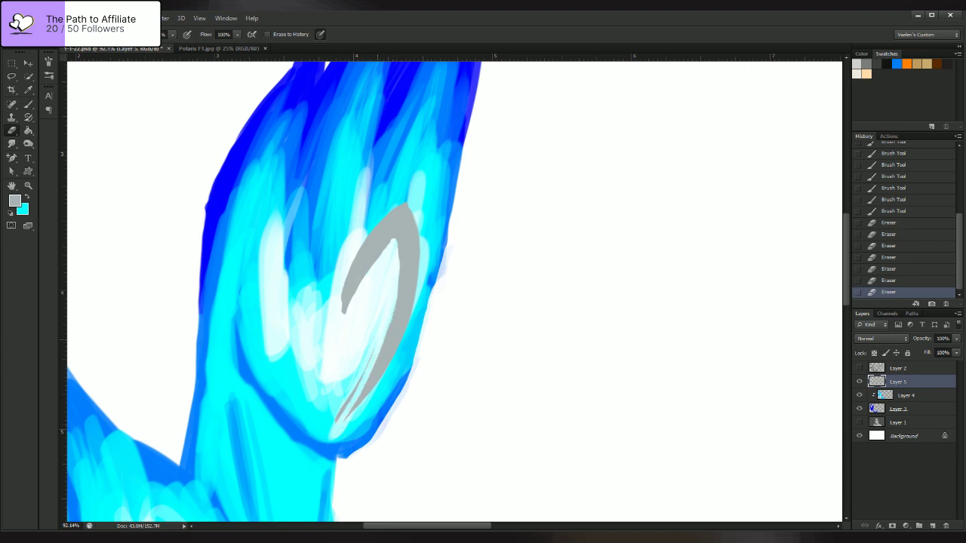
left_click_drag(375, 349, 337, 421)
left_click_drag(359, 385, 337, 421)
- Smooth the grey hook's inner corner, long right arm and short left tip with brush strokes
key("b")
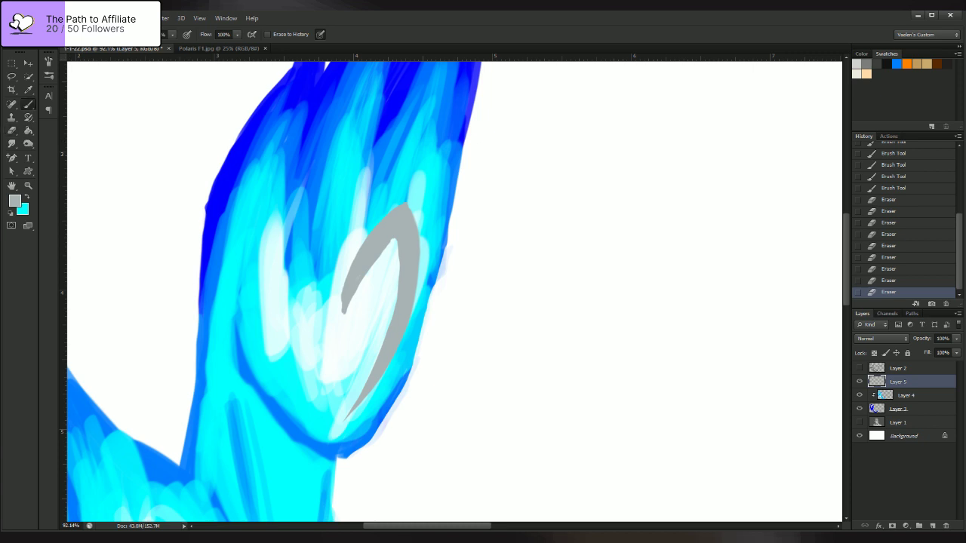
mouse_move(387, 242)
left_mouse_down()
mouse_move(396, 239)
mouse_move(399, 261)
left_mouse_up()
mouse_move(410, 207)
left_mouse_down()
mouse_move(418, 222)
mouse_move(390, 338)
mouse_move(348, 413)
left_mouse_up()
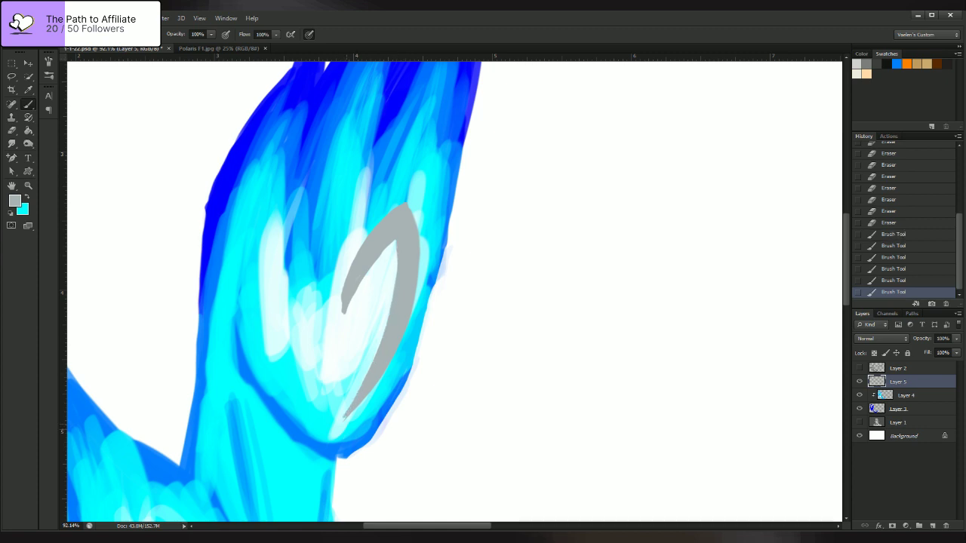
left_click_drag(374, 263, 388, 246)
left_click_drag(358, 279, 370, 261)
left_click_drag(344, 298, 343, 311)
left_click_drag(344, 297, 342, 312)
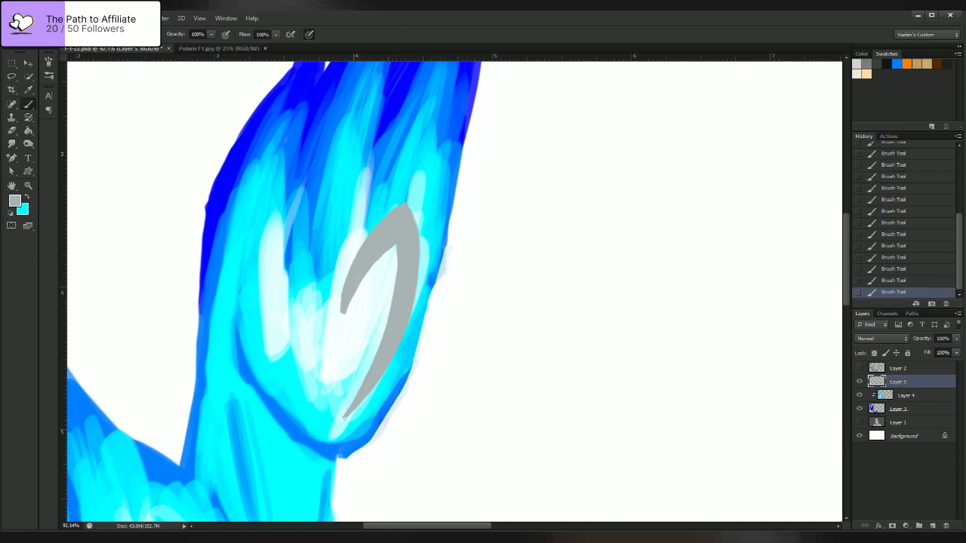
- Erase the inner edge of the hook's short left arm to sharpen its tip and curve
key("e")
left_click_drag(344, 312, 354, 294)
left_click_drag(353, 295, 396, 244)
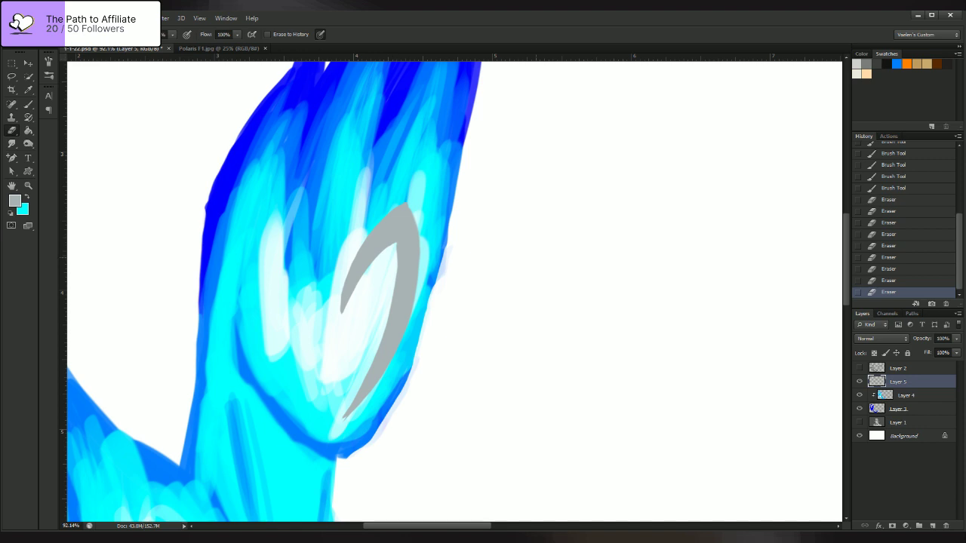
- Pick a paler grey-blue brush colour and add a new layer directly above Layer 4
key("b")
key("i")
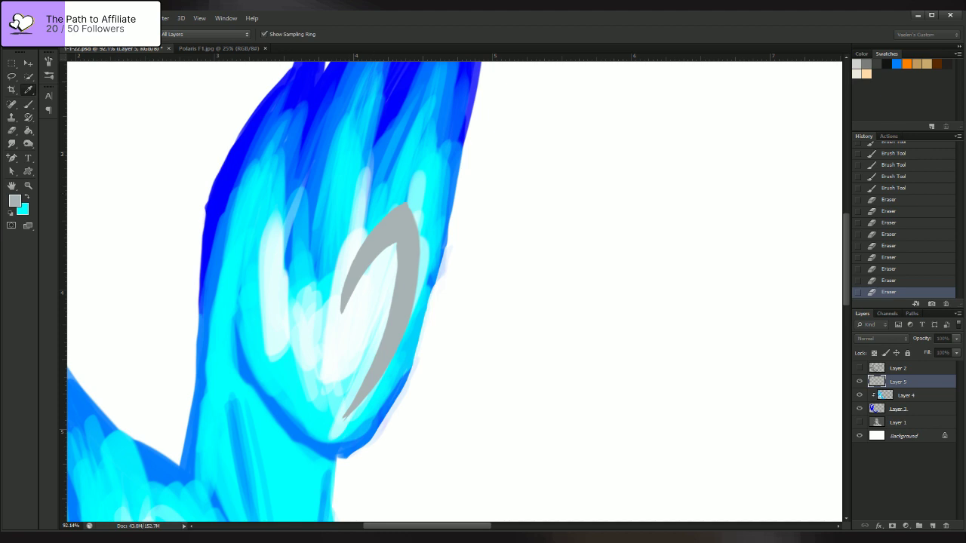
key("b")
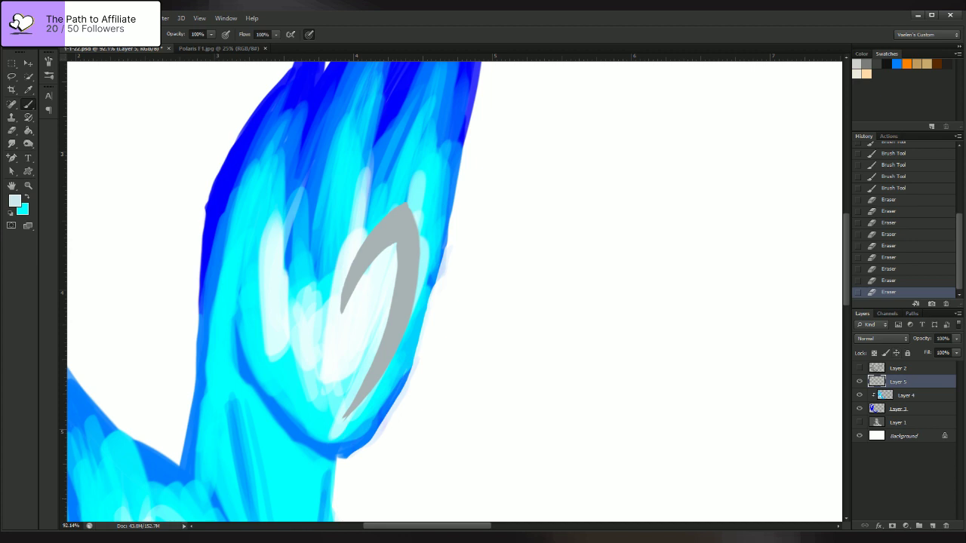
left_click(906, 395)
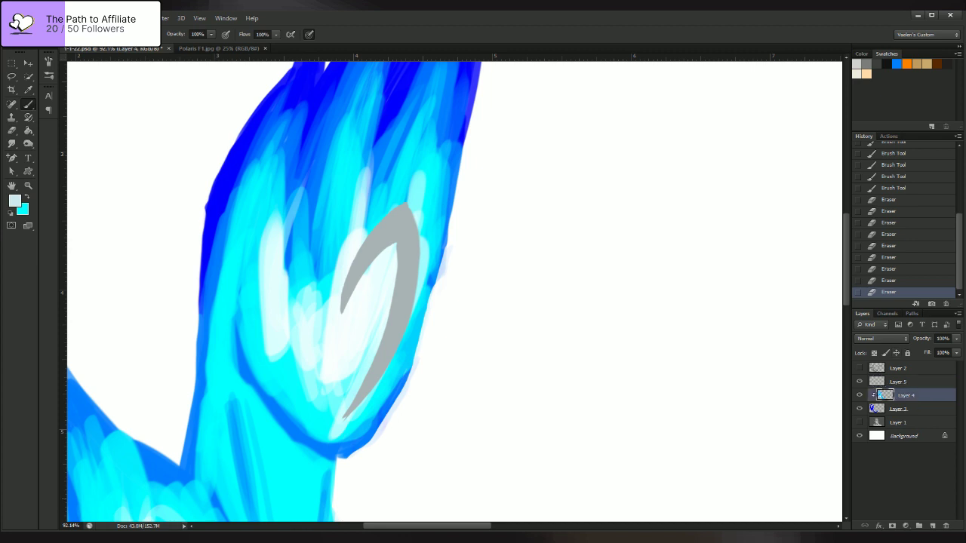
key("ctrl+shift+alt+n")
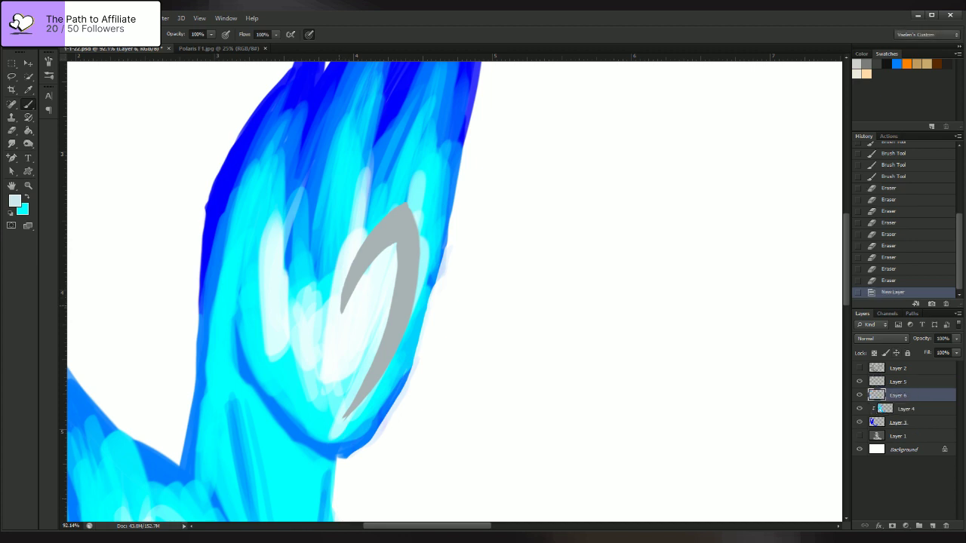
- Paint a pale rim along the hook's outer left edge and the inner edge of its long right arm on Layer 6
left_click_drag(341, 310, 353, 252)
left_click_drag(364, 238, 347, 261)
left_click_drag(389, 210, 351, 254)
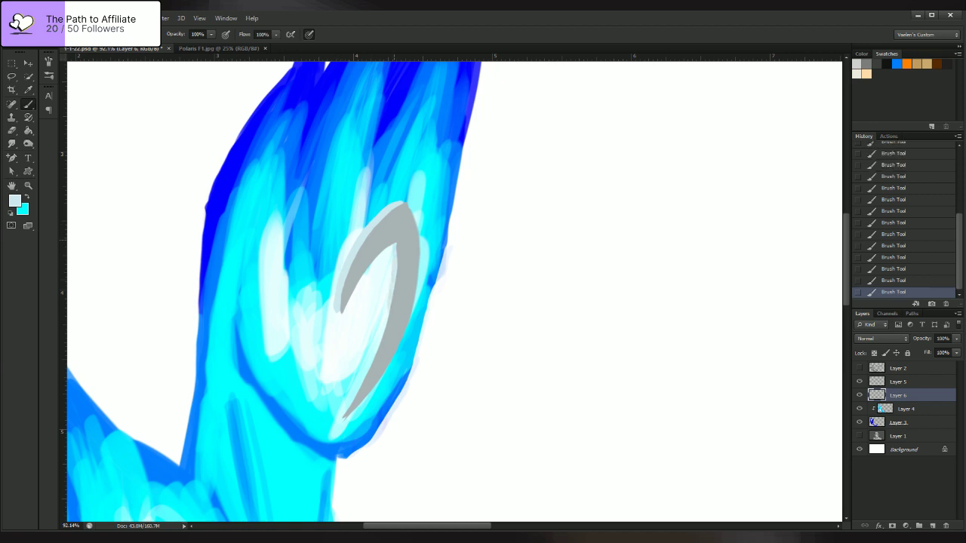
left_click_drag(384, 329, 369, 361)
left_click_drag(389, 278, 374, 344)
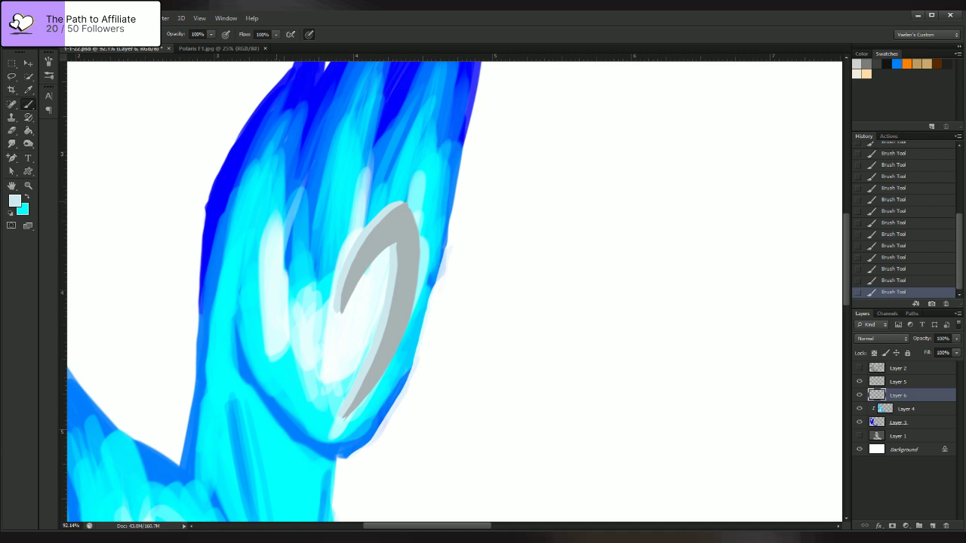
- Fit the whole canvas in view and make Layer 5 the active layer for the brush
key("z")
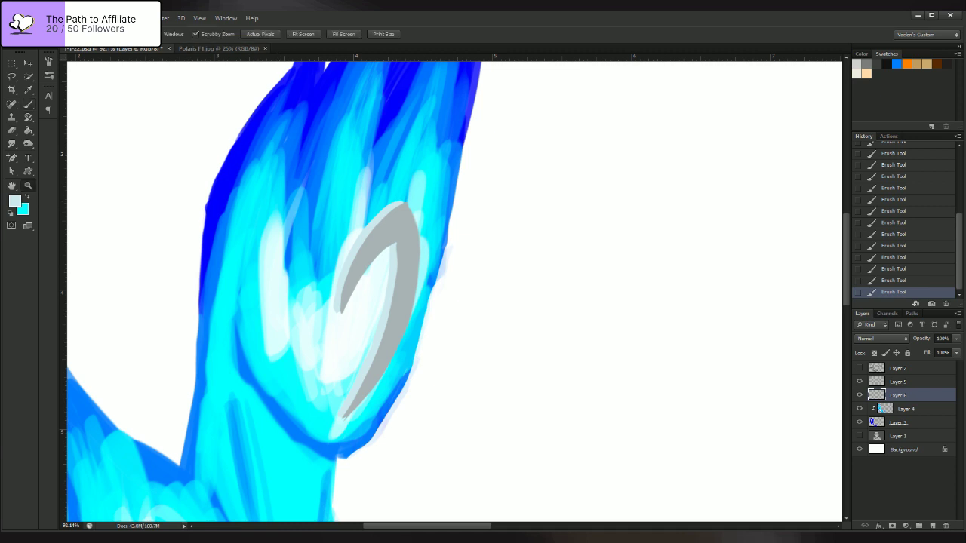
key("ctrl+0")
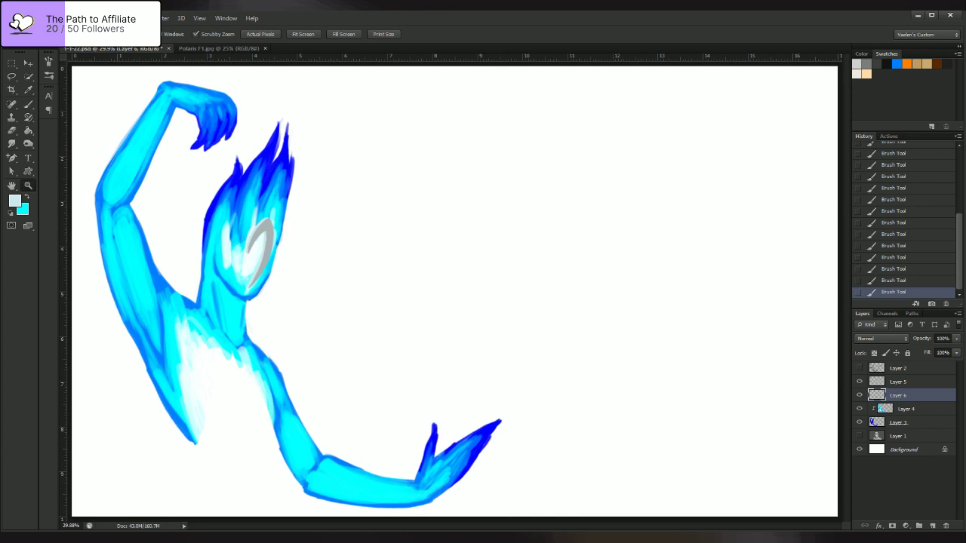
key("b")
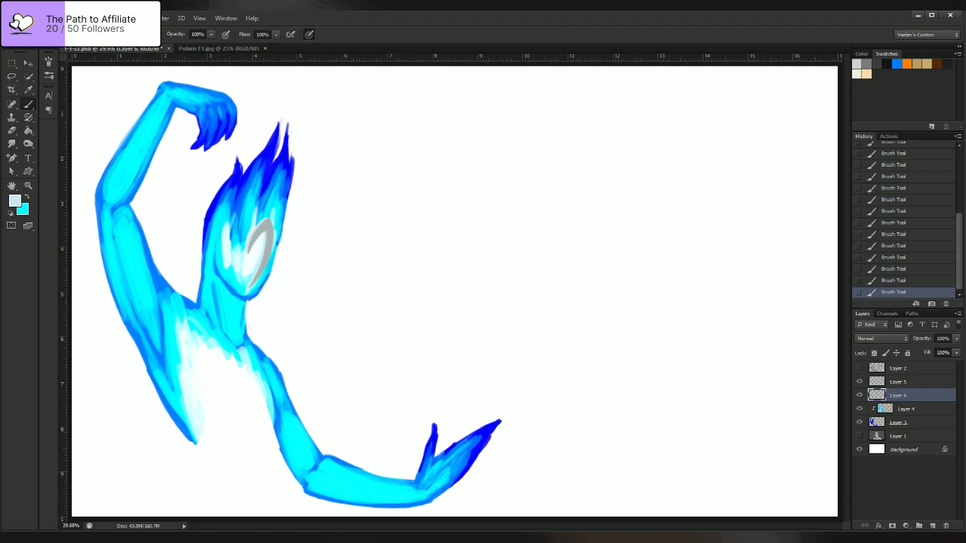
left_click(898, 382)
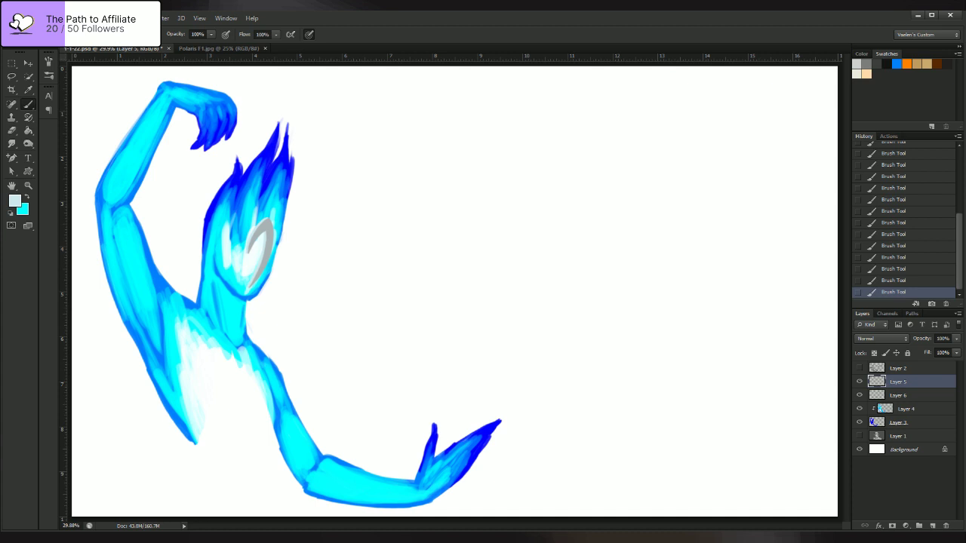
- Merge Layer 5 and Layer 6 into a single layer, leaving the clipped Layer 4 separate
left_click(907, 409, "shift")
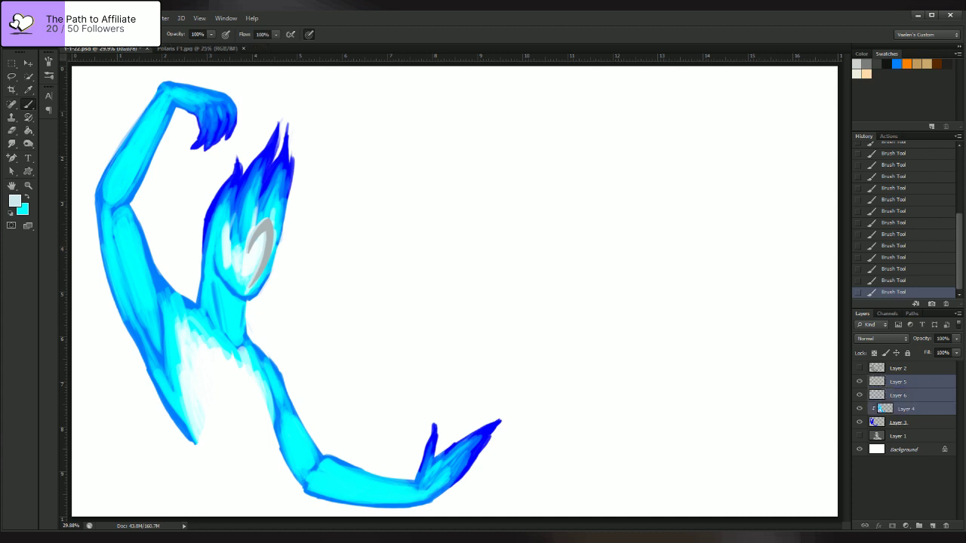
left_click(899, 395)
left_click(898, 382, "shift")
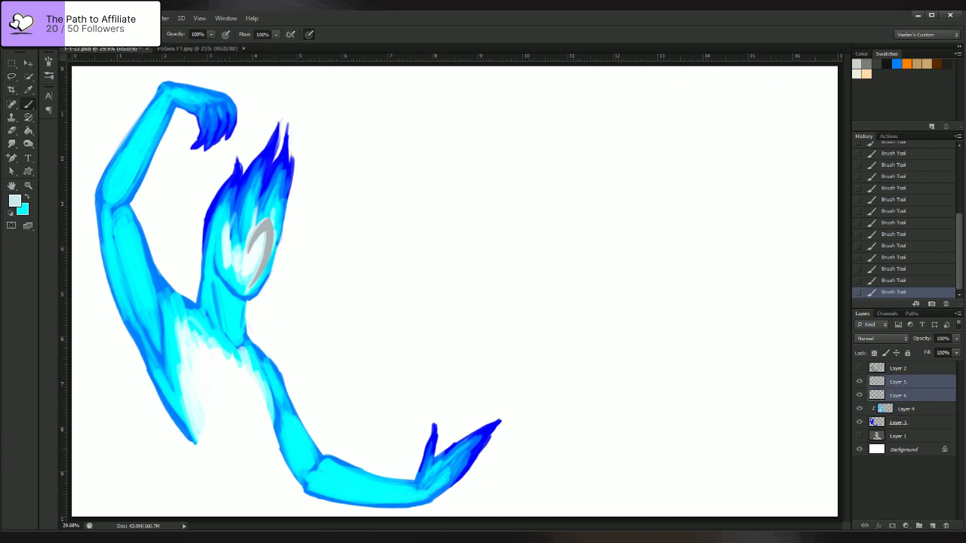
key("ctrl+e")
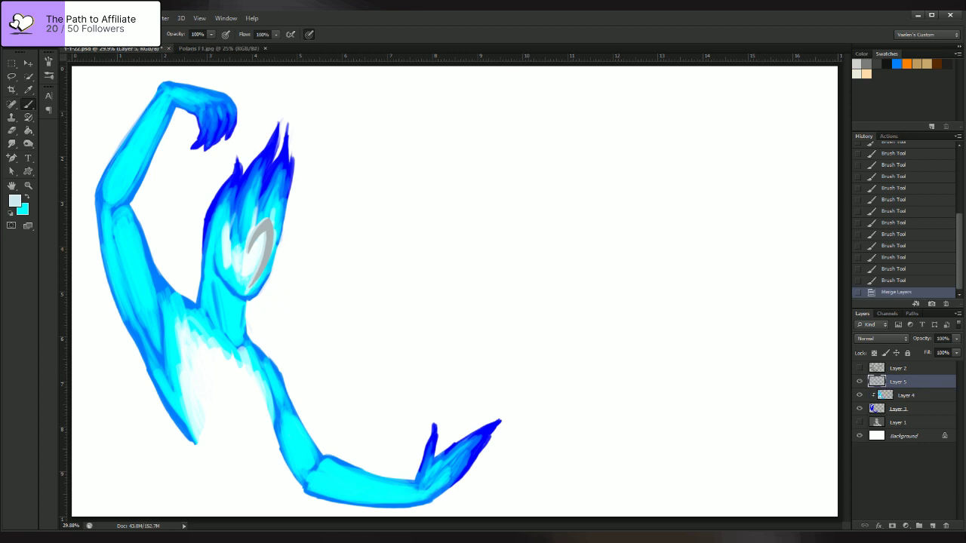
- Recolour the facial marking on Layer 5 to a darker blue-grey with Hue/Saturation and Brightness/Contrast adjustments
key("i")
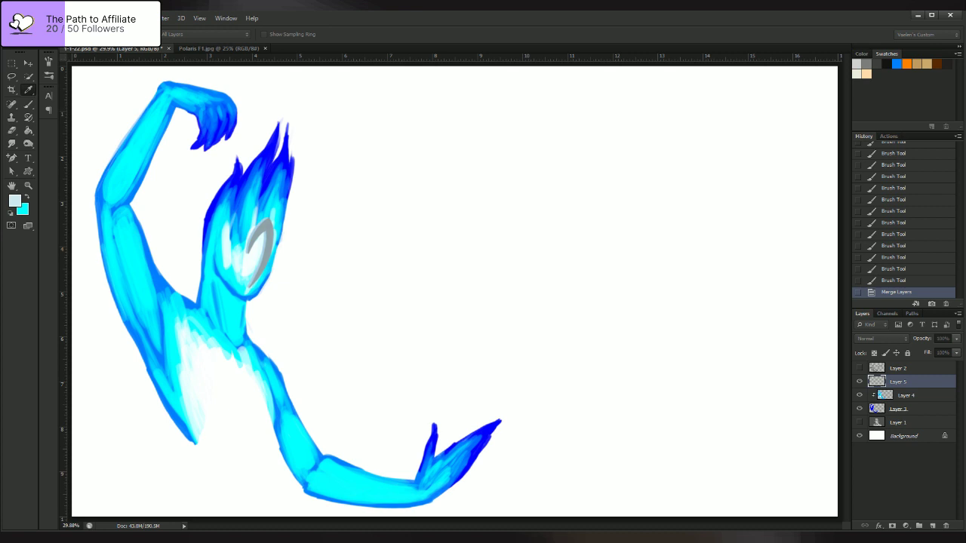
key("Return")
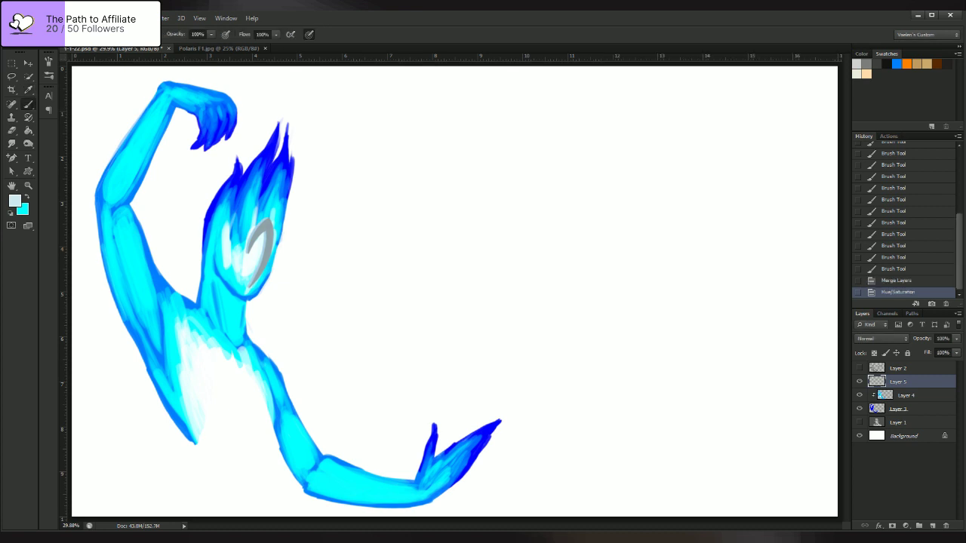
key("i")
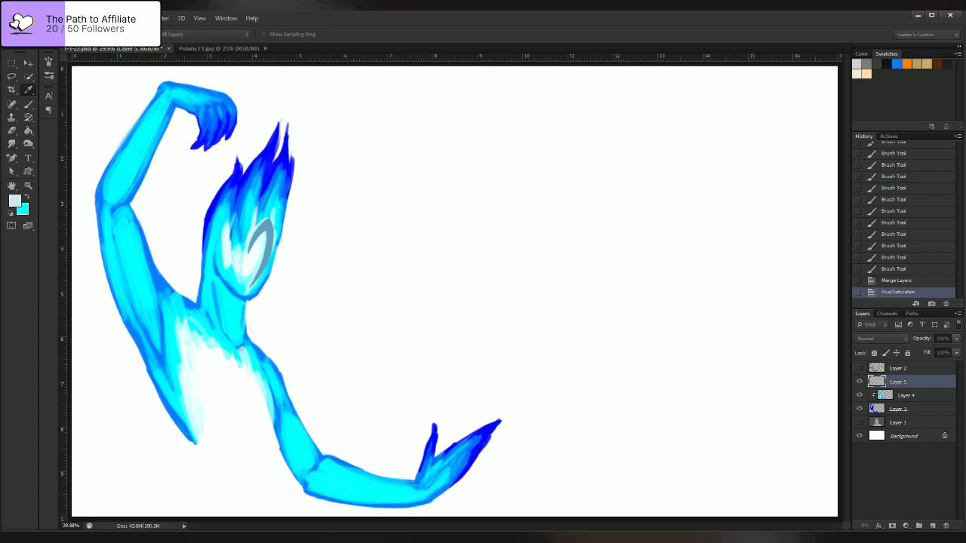
key("Return")
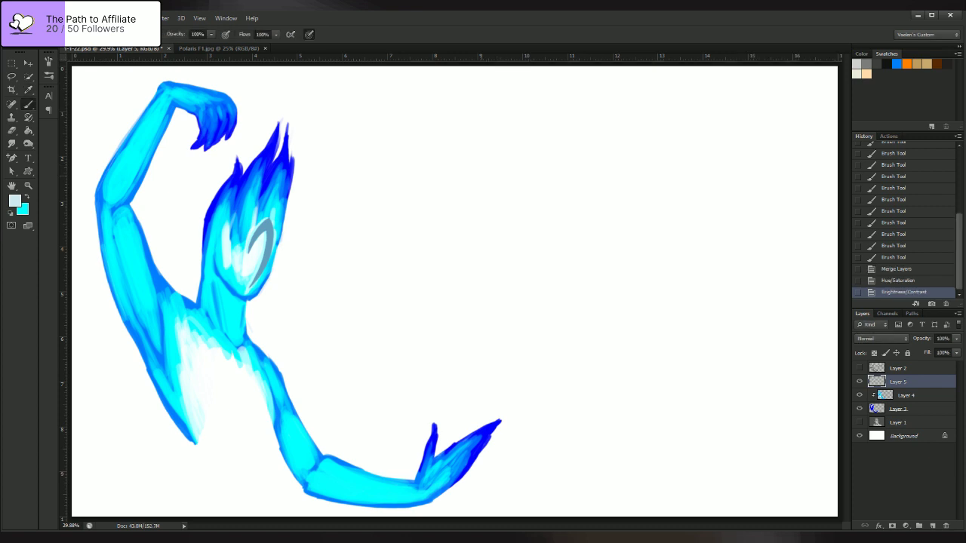
key("i")
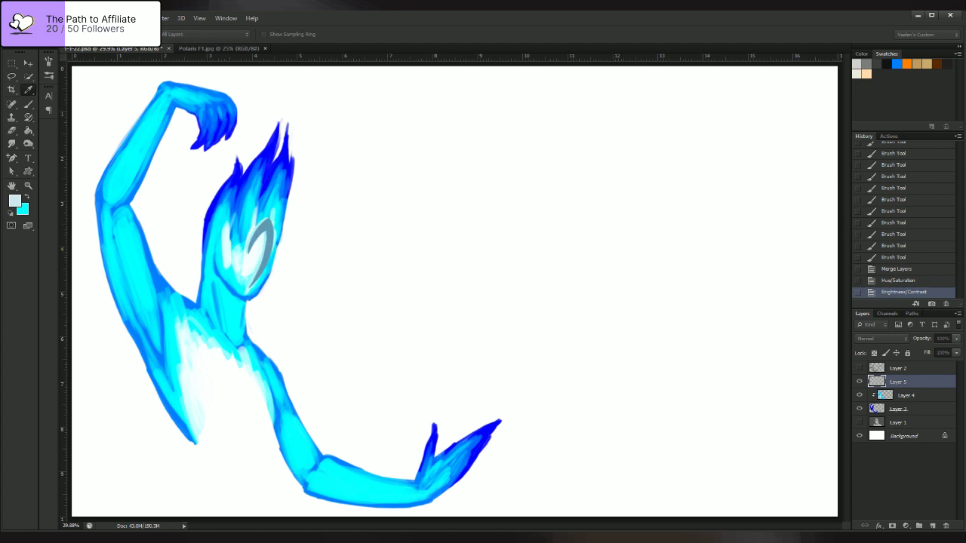
key("Return")
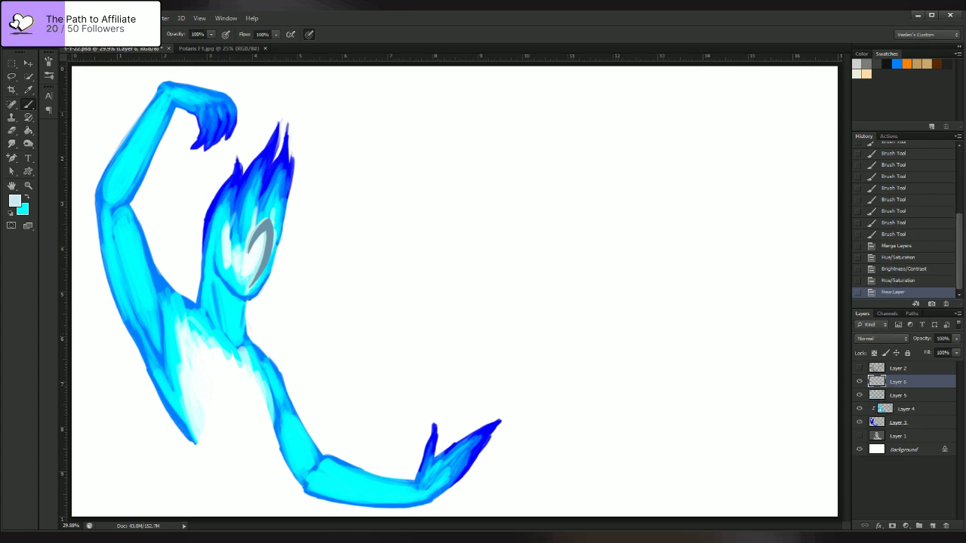
- Show the Layer 2 sketch and paint the garment's left edge down the torso in cream on a new layer above Layer 5
key("i")
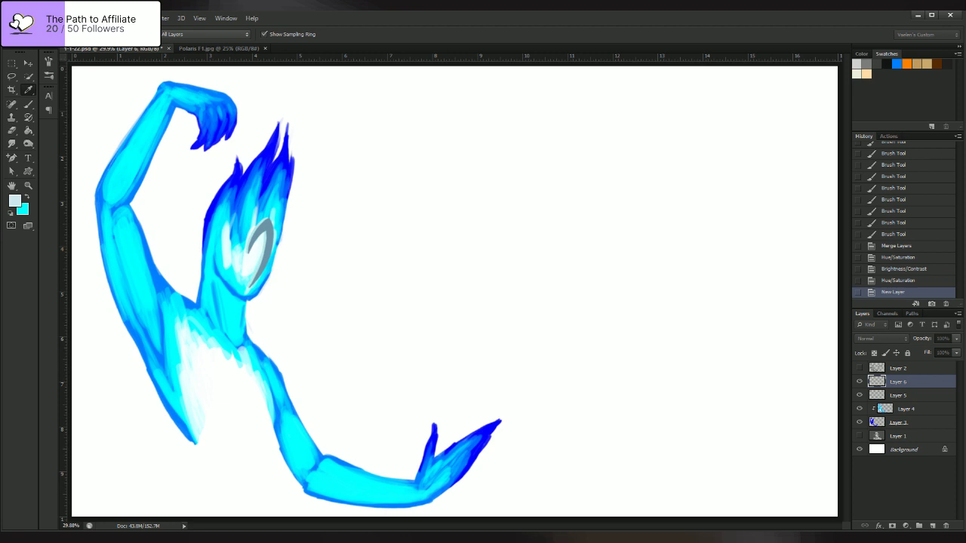
key("b")
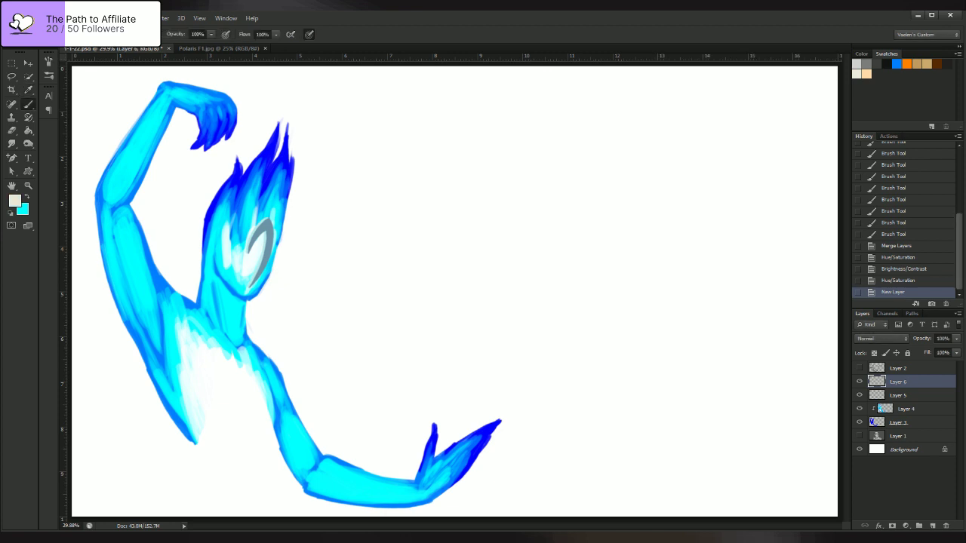
left_click(858, 368)
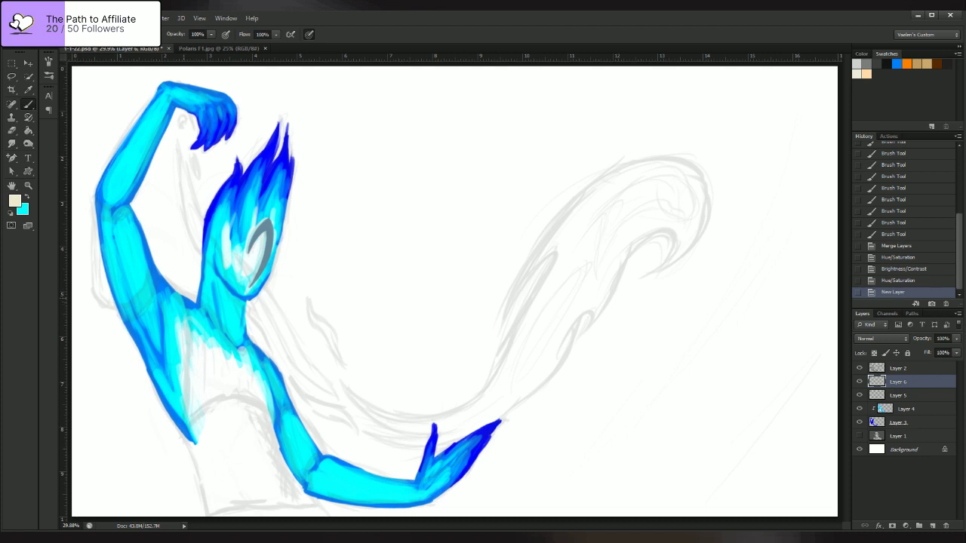
left_click_drag(186, 297, 184, 427)
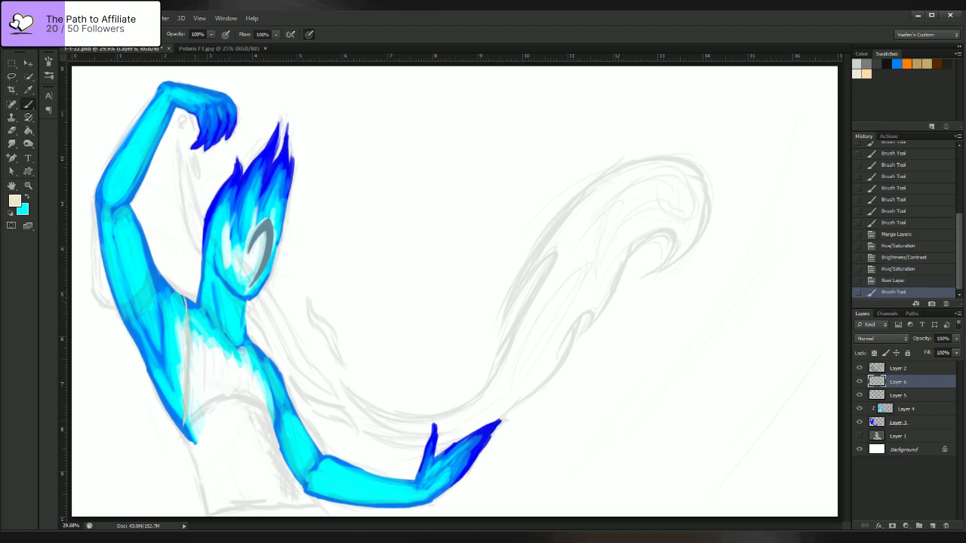
left_click_drag(187, 362, 187, 424)
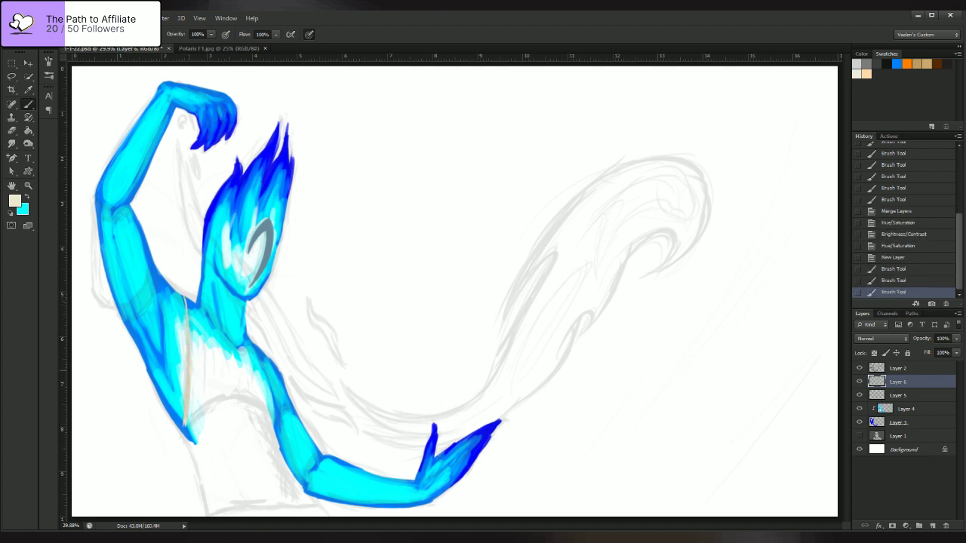
left_click_drag(189, 355, 187, 424)
- Fill the sleeveless top in cream from the neckline and both shoulders down to the sketched hem
mouse_move(183, 295)
left_mouse_down()
mouse_move(230, 345)
mouse_move(238, 393)
left_mouse_up()
left_click_drag(209, 323, 231, 352)
mouse_move(187, 302)
left_mouse_down()
mouse_move(192, 408)
mouse_move(204, 341)
mouse_move(197, 312)
mouse_move(206, 403)
mouse_move(219, 332)
left_mouse_up()
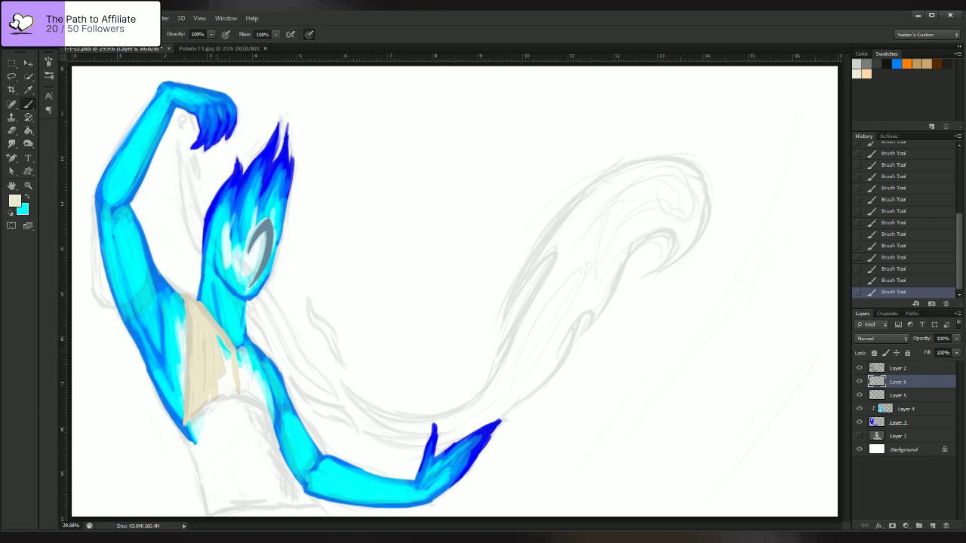
mouse_move(227, 373)
left_mouse_down()
mouse_move(223, 342)
mouse_move(234, 392)
mouse_move(208, 409)
mouse_move(234, 393)
left_mouse_up()
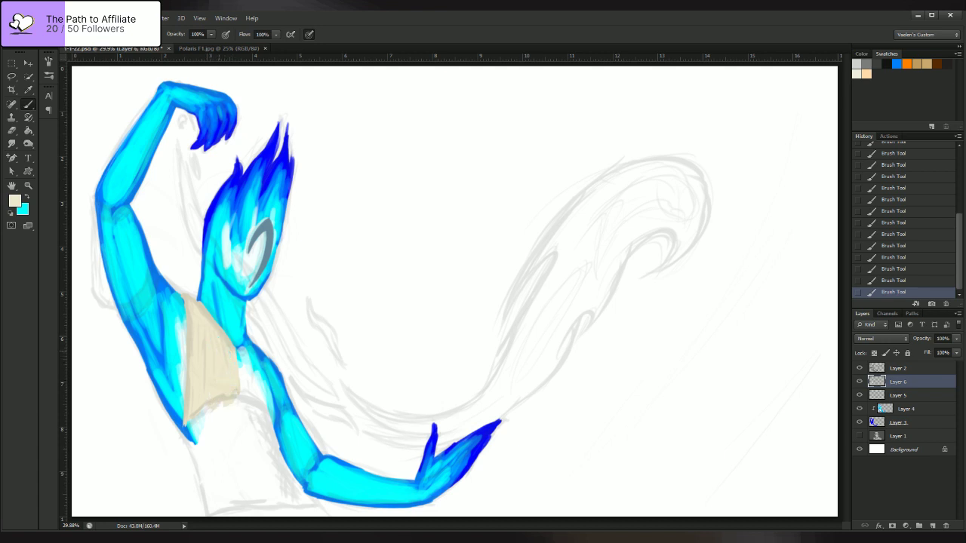
mouse_move(250, 337)
left_mouse_down()
mouse_move(237, 359)
mouse_move(243, 392)
mouse_move(264, 372)
mouse_move(275, 420)
mouse_move(253, 353)
mouse_move(246, 394)
mouse_move(264, 412)
mouse_move(249, 412)
mouse_move(271, 427)
mouse_move(214, 407)
mouse_move(187, 439)
mouse_move(210, 416)
mouse_move(243, 423)
left_mouse_up()
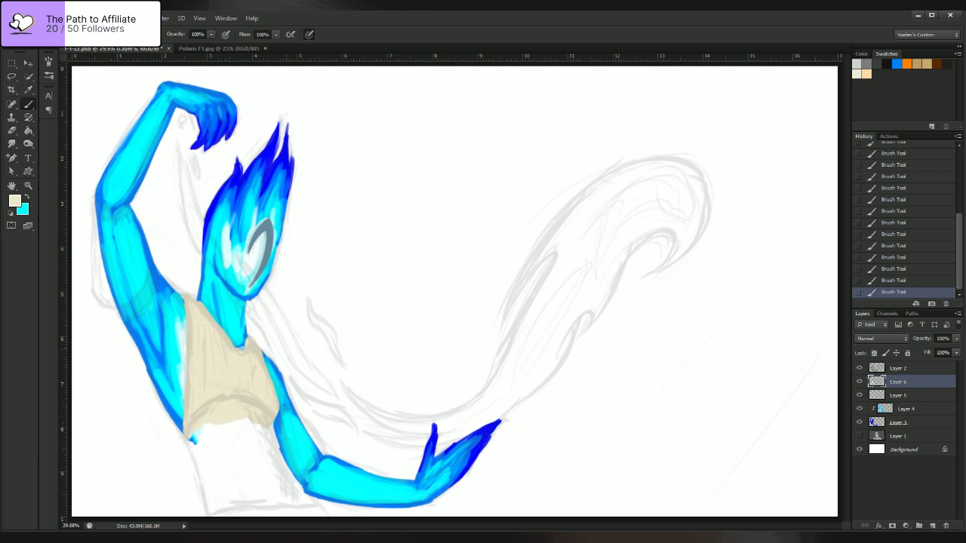
- Hide the Layer 2 sketch and touch up the cream top's shoulder and left side edges
left_click(859, 368)
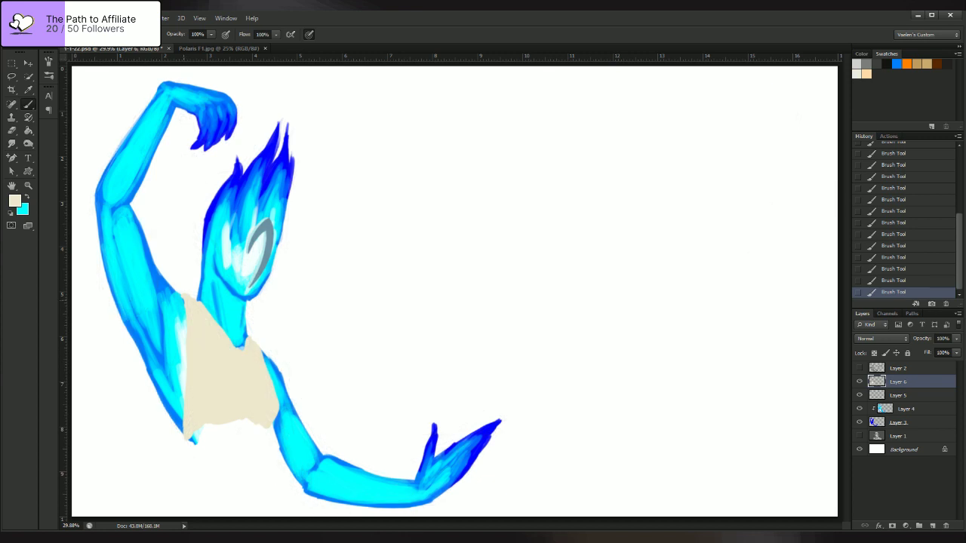
left_click_drag(182, 297, 184, 305)
key("ctrl+alt+z")
key("ctrl+alt+z")
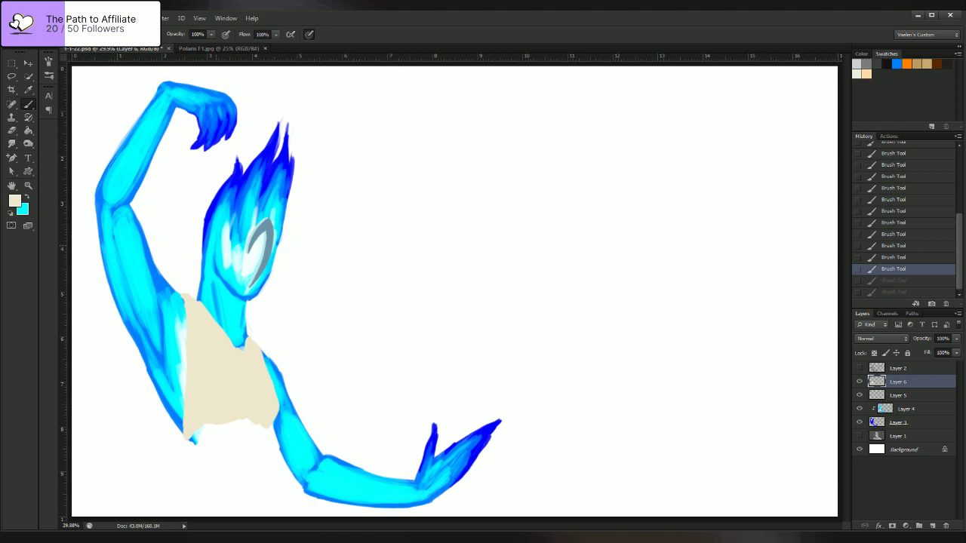
key("ctrl+shift+z")
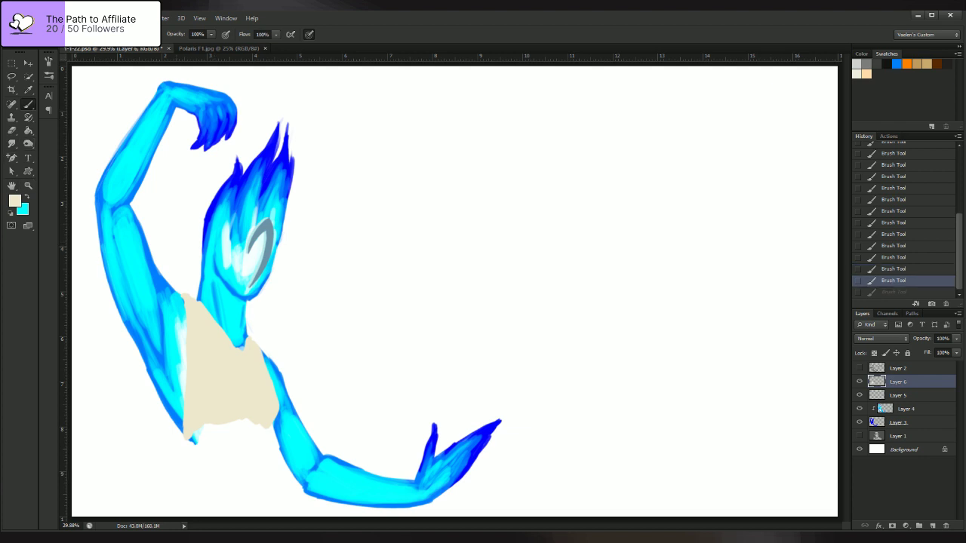
key("ctrl+shift+z")
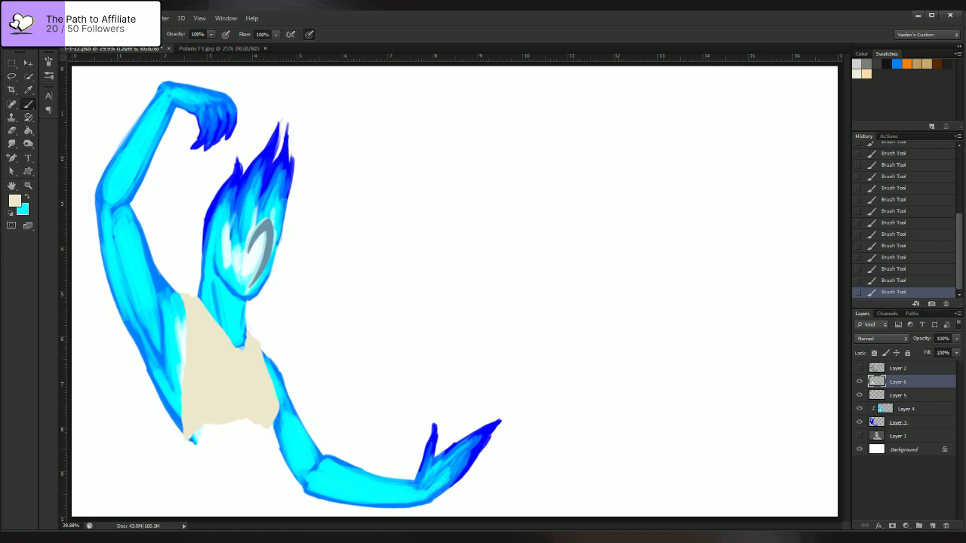
- Pick a darker beige and paint vertical fold lines and hem shading on the left half of the cream top
key("i")
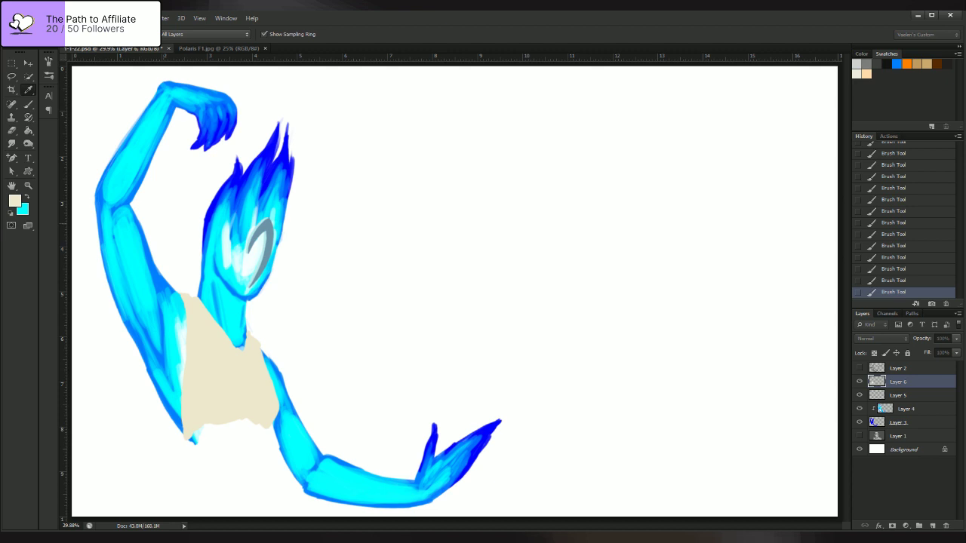
key("b")
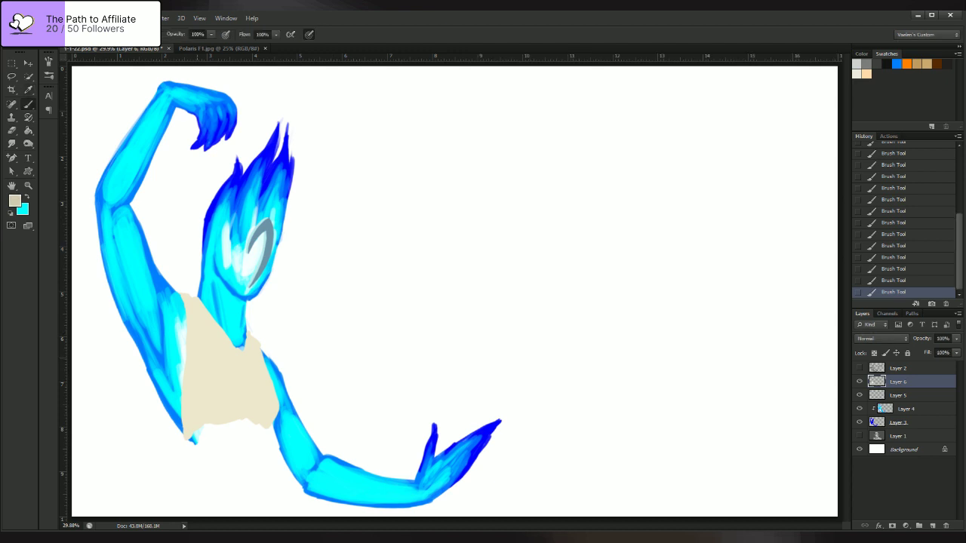
mouse_move(195, 343)
left_mouse_down()
mouse_move(195, 405)
mouse_move(191, 393)
left_mouse_up()
left_click_drag(207, 360, 205, 392)
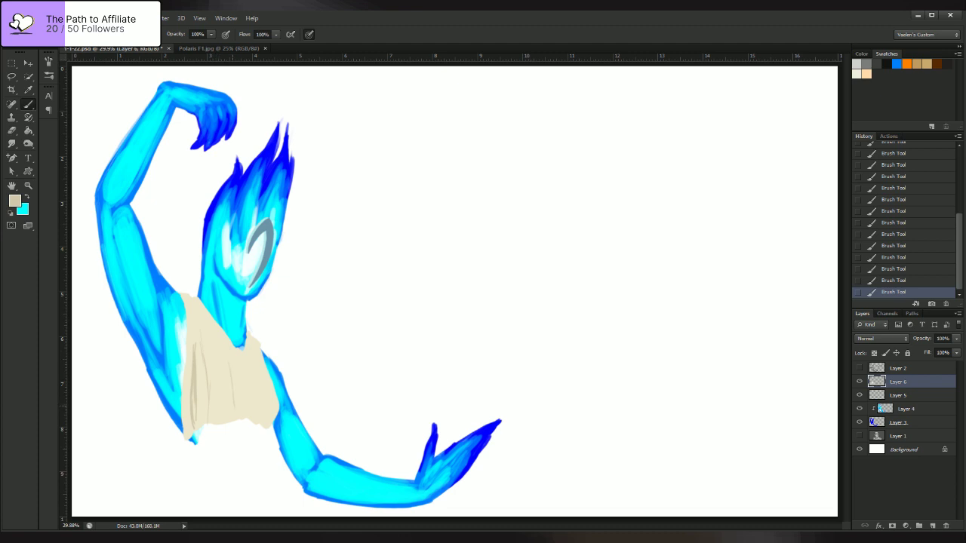
left_click_drag(221, 346, 227, 380)
mouse_move(228, 356)
left_mouse_down()
mouse_move(234, 413)
mouse_move(223, 381)
left_mouse_up()
left_click_drag(211, 336, 222, 422)
mouse_move(224, 404)
left_mouse_down()
mouse_move(212, 421)
mouse_move(227, 422)
mouse_move(213, 414)
mouse_move(206, 428)
left_mouse_up()
mouse_move(204, 413)
left_mouse_down()
mouse_move(201, 427)
mouse_move(187, 428)
left_mouse_up()
left_click_drag(187, 377, 186, 420)
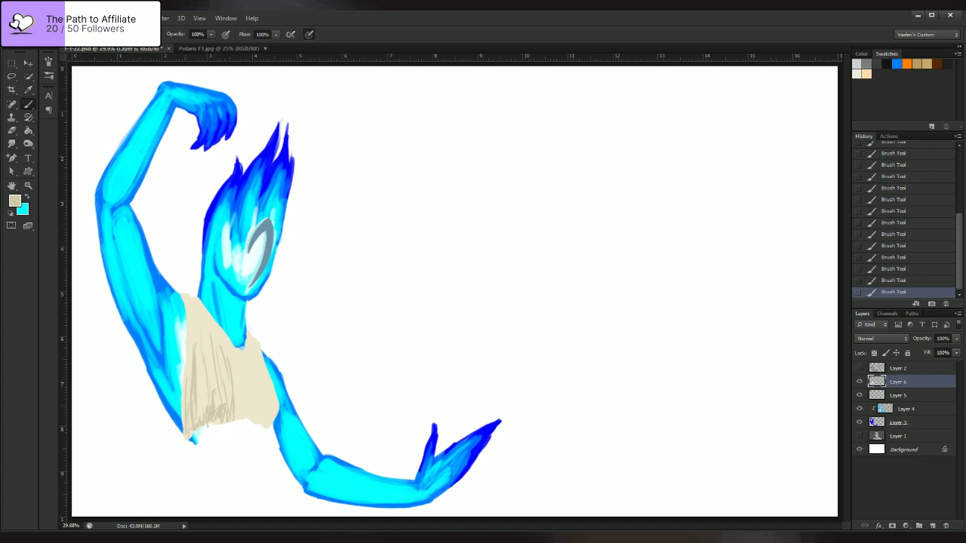
left_click_drag(188, 344, 183, 406)
- Paint beige fold lines and hem shading across the right half of the cream top
mouse_move(246, 402)
left_mouse_down()
mouse_move(243, 419)
mouse_move(265, 429)
mouse_move(268, 420)
left_mouse_up()
left_click_drag(268, 409, 264, 421)
mouse_move(262, 363)
left_mouse_down()
mouse_move(265, 412)
mouse_move(259, 398)
left_mouse_up()
left_click_drag(261, 374, 258, 416)
left_click_drag(261, 403, 252, 416)
mouse_move(256, 356)
left_mouse_down()
mouse_move(250, 410)
mouse_move(234, 412)
mouse_move(239, 357)
left_mouse_up()
left_click_drag(241, 409, 239, 360)
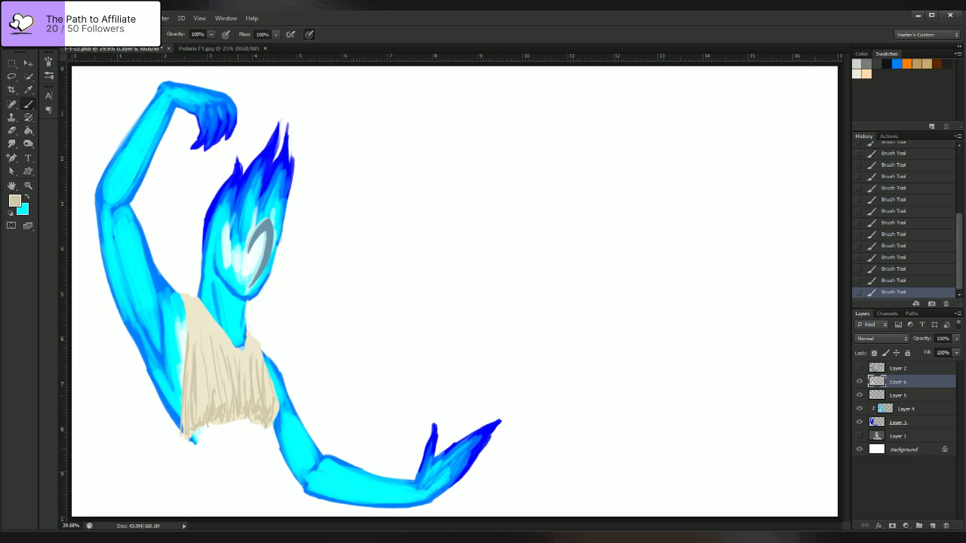
left_click_drag(241, 411, 244, 396)
left_click_drag(242, 404, 248, 374)
- Outline the top's neckline in beige and add more vertical folds from the left shoulder towards the hem
mouse_move(188, 295)
left_mouse_down()
mouse_move(209, 344)
mouse_move(255, 349)
left_mouse_up()
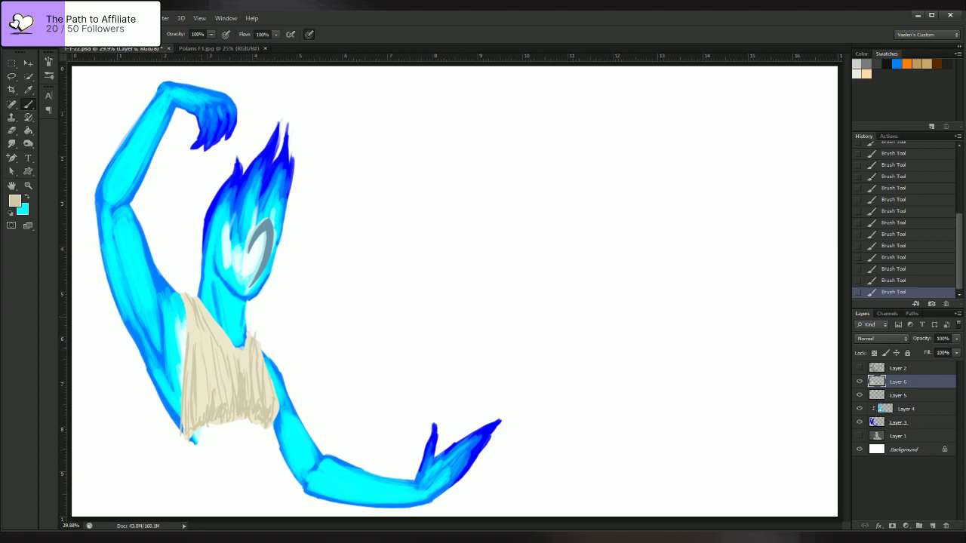
left_click_drag(196, 320, 195, 338)
left_click_drag(192, 305, 205, 410)
left_click_drag(210, 394, 209, 408)
left_click_drag(215, 370, 216, 409)
left_click_drag(216, 354, 223, 404)
left_click_drag(229, 380, 229, 402)
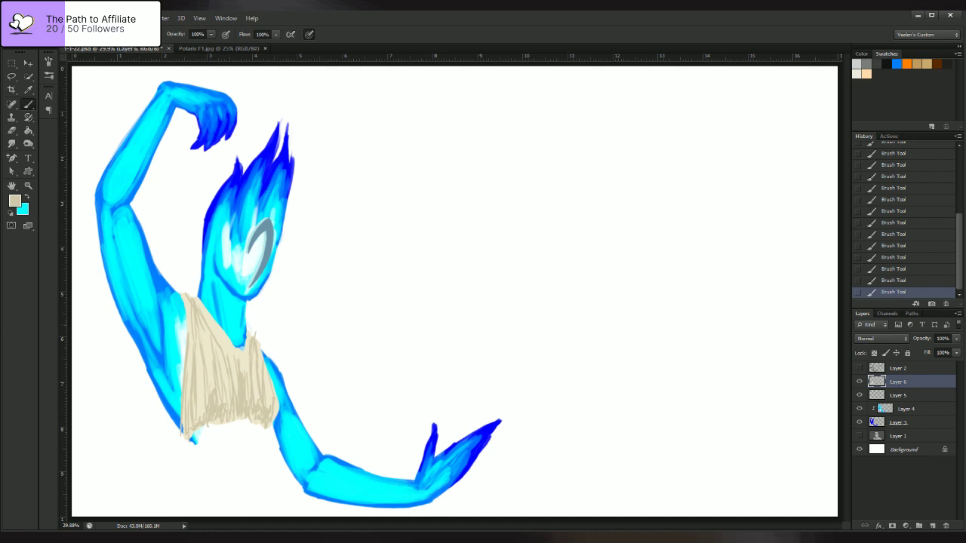
- Pick a darker grey-brown and shade short creases along the whole hem of the cream top
left_click(15, 201)
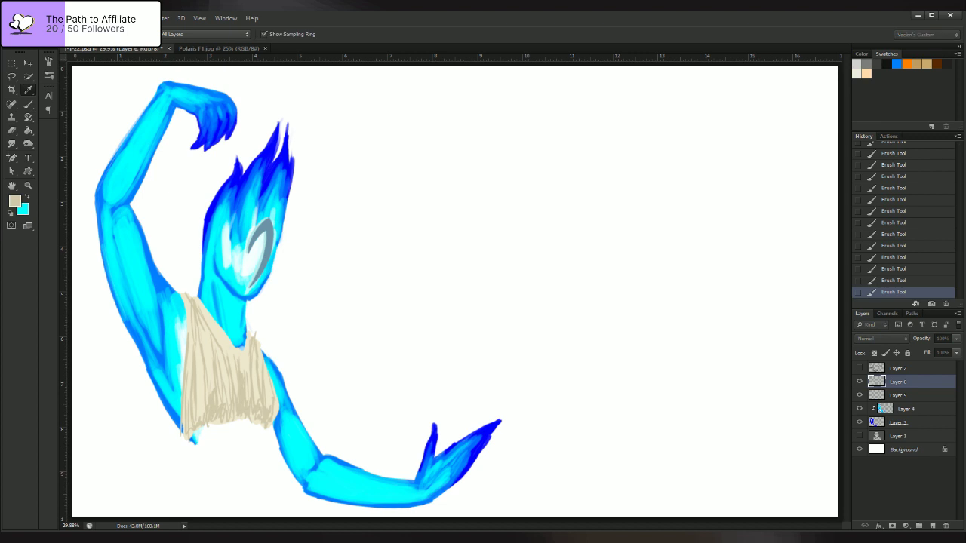
key("Return")
mouse_move(211, 410)
left_mouse_down()
mouse_move(209, 420)
mouse_move(230, 418)
left_mouse_up()
left_click_drag(236, 410, 235, 419)
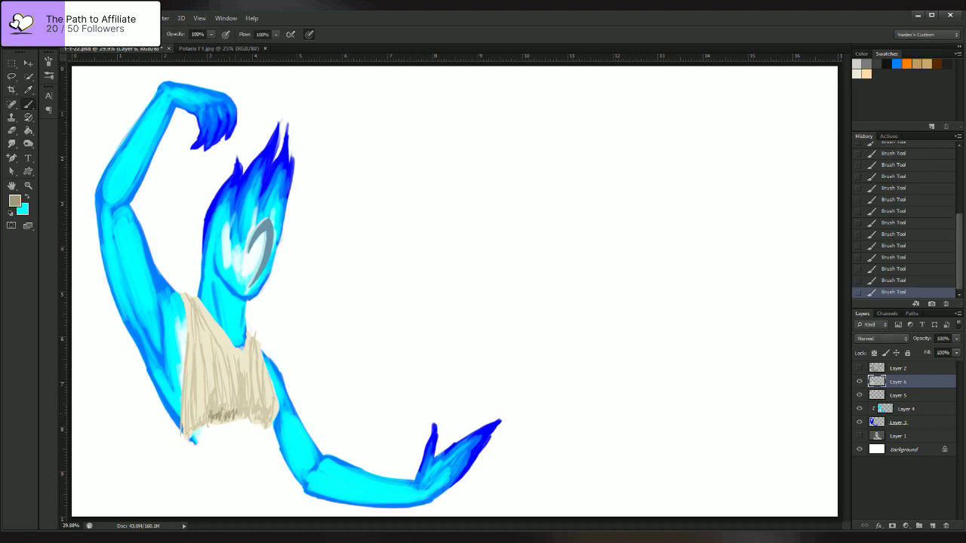
mouse_move(238, 385)
left_mouse_down()
mouse_move(235, 413)
mouse_move(247, 416)
left_mouse_up()
mouse_move(254, 385)
left_mouse_down()
mouse_move(251, 417)
mouse_move(261, 417)
left_mouse_up()
left_click_drag(265, 411, 268, 424)
left_click_drag(197, 420, 185, 438)
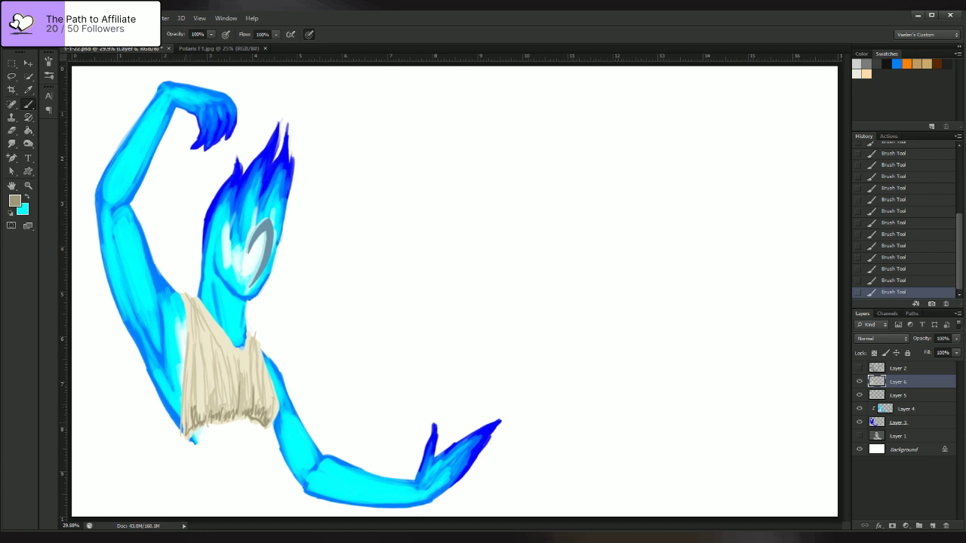
- Deepen selected vertical folds on both halves of the cream top with thin grey-brown strokes
left_click_drag(215, 401, 211, 416)
left_click_drag(194, 357, 192, 405)
mouse_move(234, 345)
left_mouse_down()
mouse_move(225, 407)
mouse_move(271, 419)
left_mouse_up()
left_click_drag(252, 364, 248, 403)
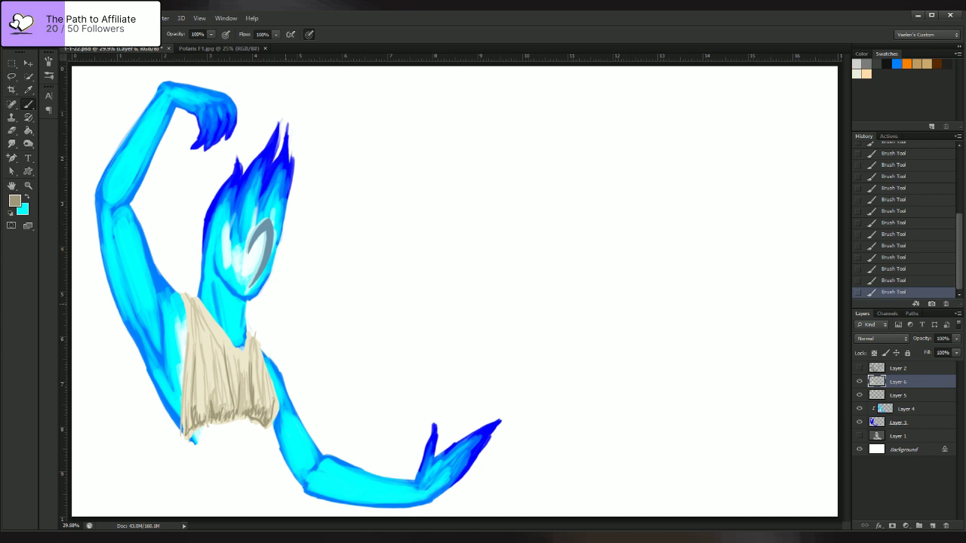
- Soften the fold lines on the left and middle of the cream top with upward Smudge strokes
left_click(12, 144)
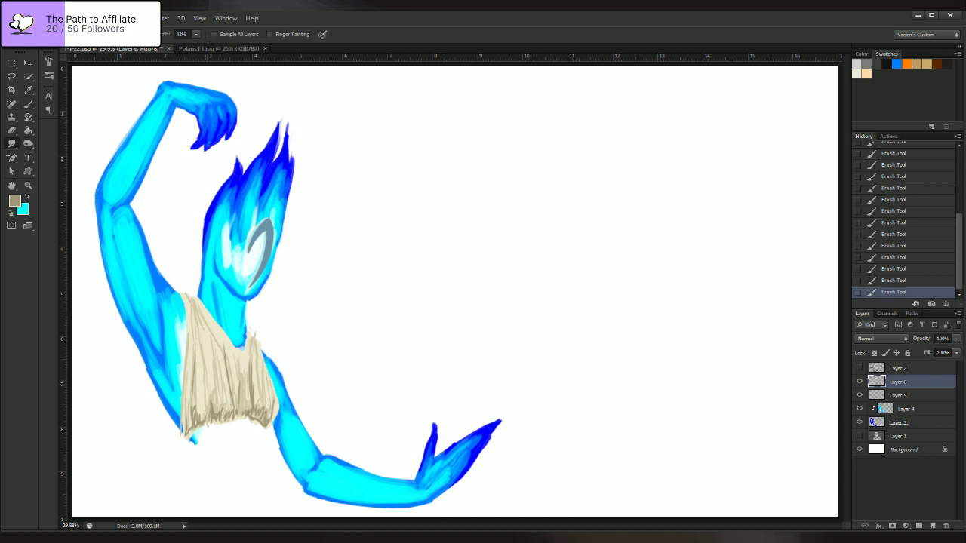
left_click_drag(196, 379, 194, 344)
left_click_drag(212, 403, 217, 340)
left_click_drag(232, 403, 232, 390)
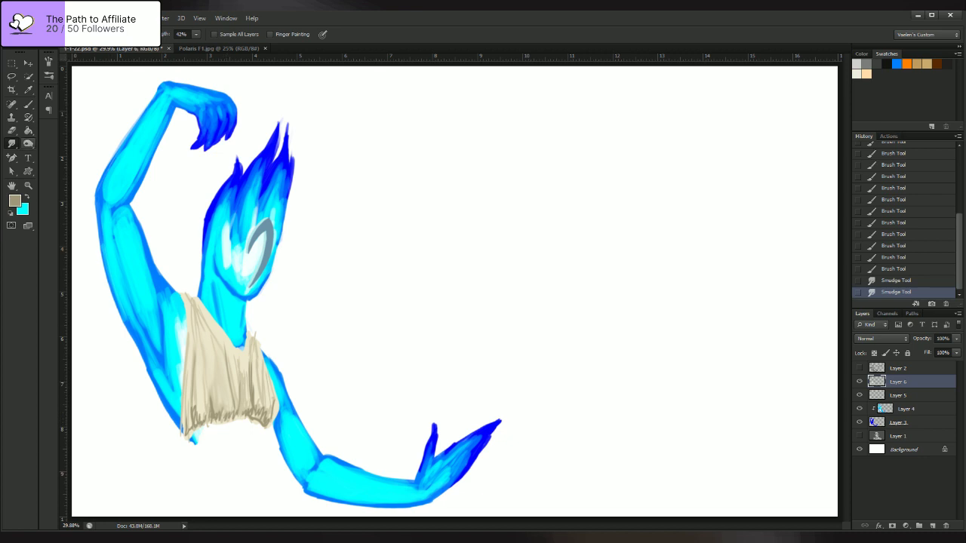
- Soften the fold lines and hem creases of the cream top with the Blur tool
left_click(28, 144)
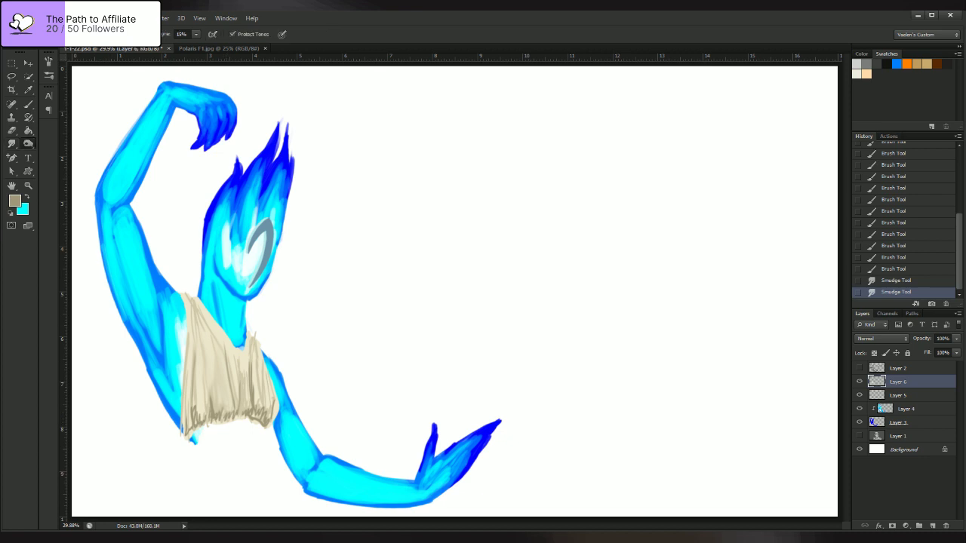
left_click(11, 143)
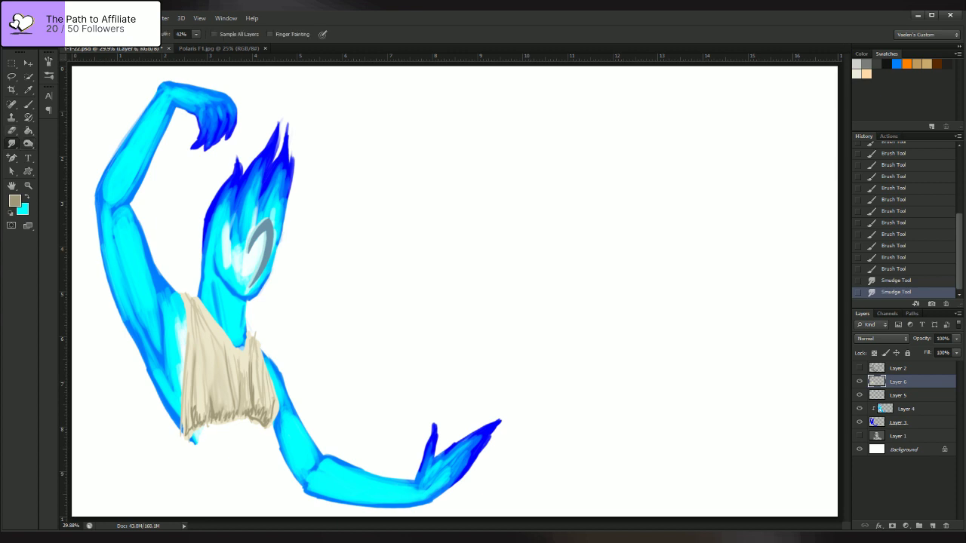
left_click(43, 146)
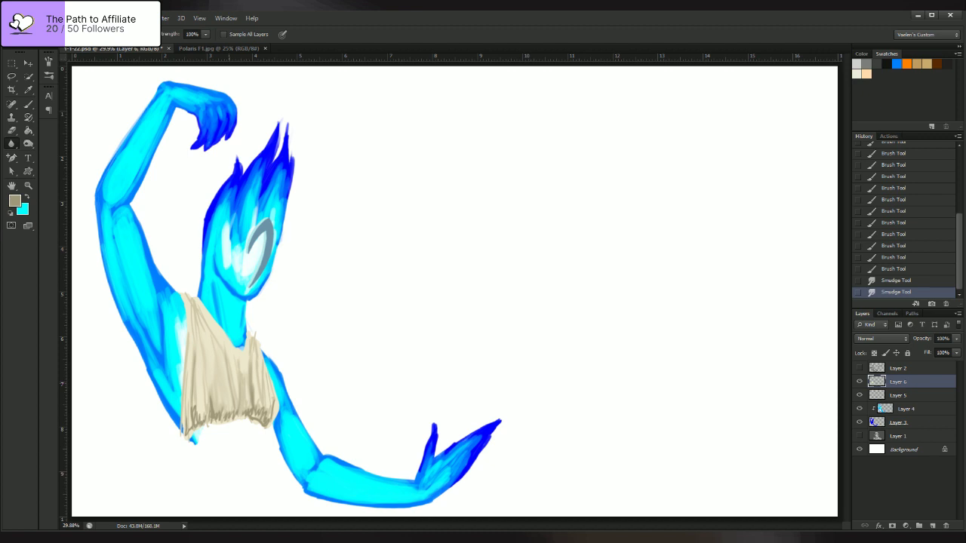
left_click(229, 384)
left_click_drag(197, 415, 200, 419)
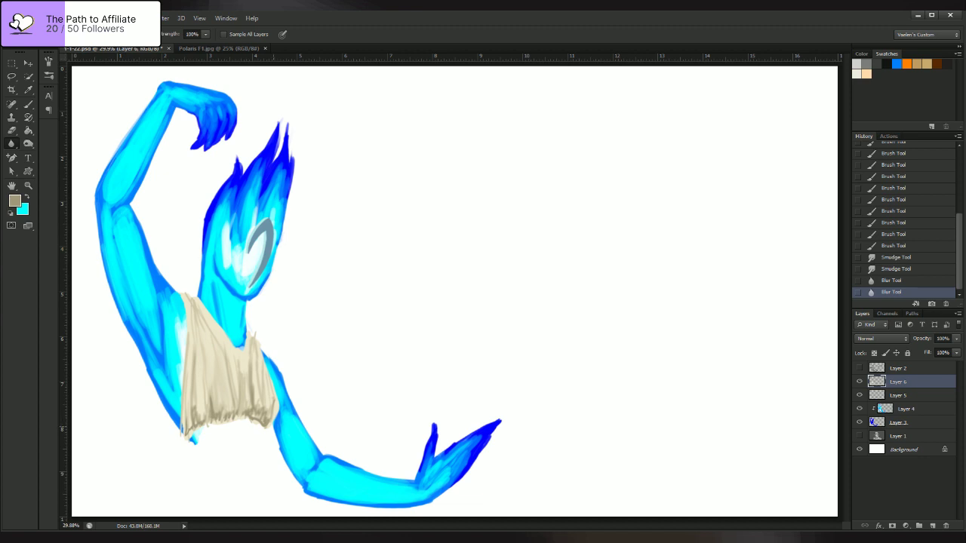
- Outline the cream top's V-neckline, shoulder and both side edges with grey-brown brush strokes
key("b")
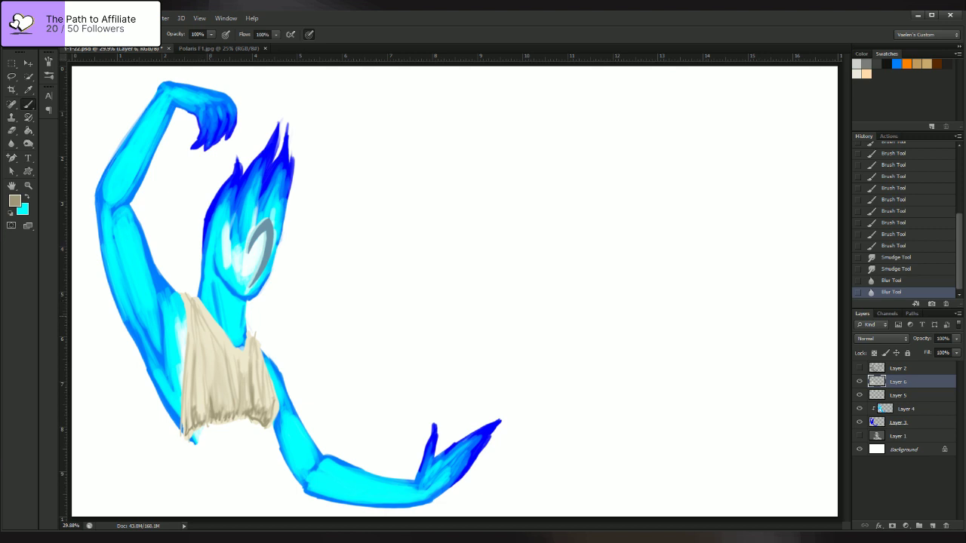
left_click_drag(197, 299, 249, 357)
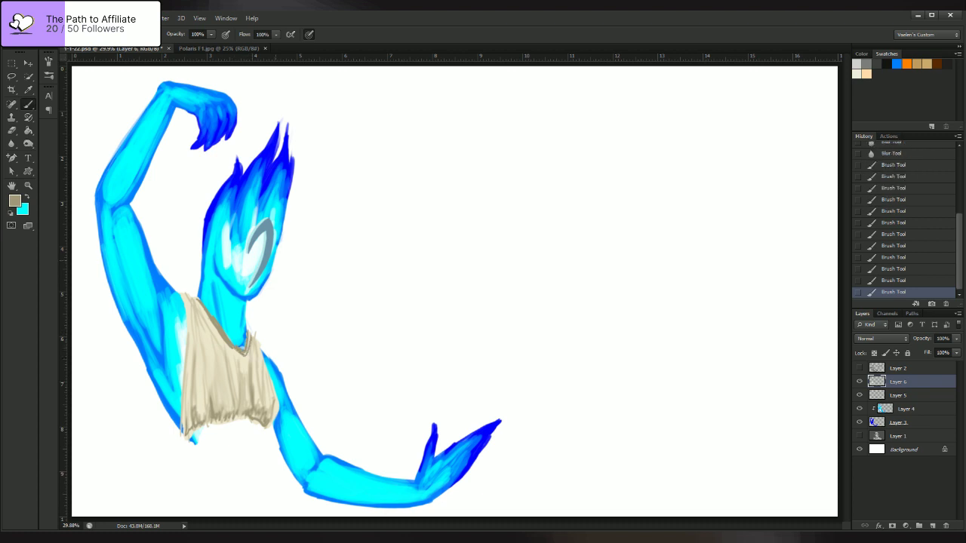
left_click_drag(182, 295, 181, 416)
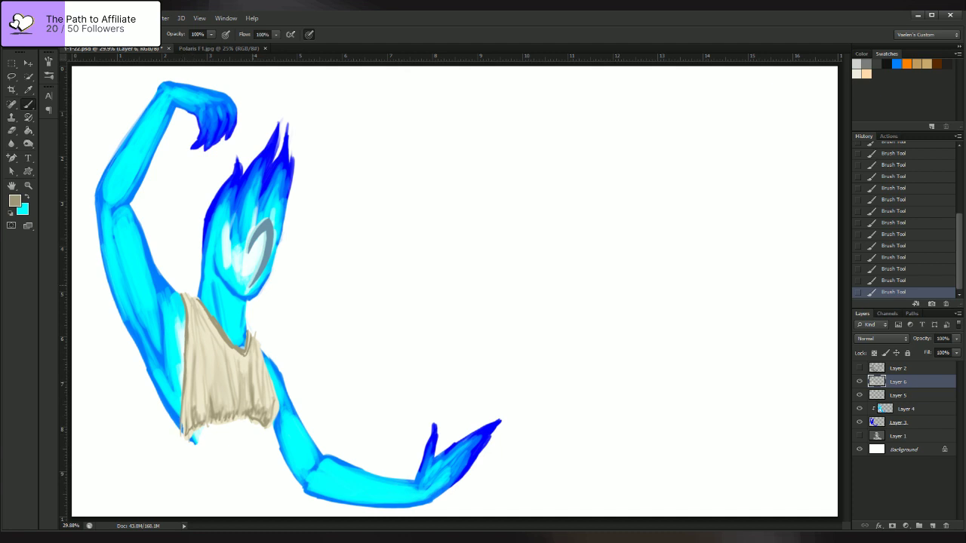
left_click_drag(186, 293, 191, 303)
mouse_move(248, 332)
left_mouse_down()
mouse_move(274, 393)
mouse_move(271, 426)
left_mouse_up()
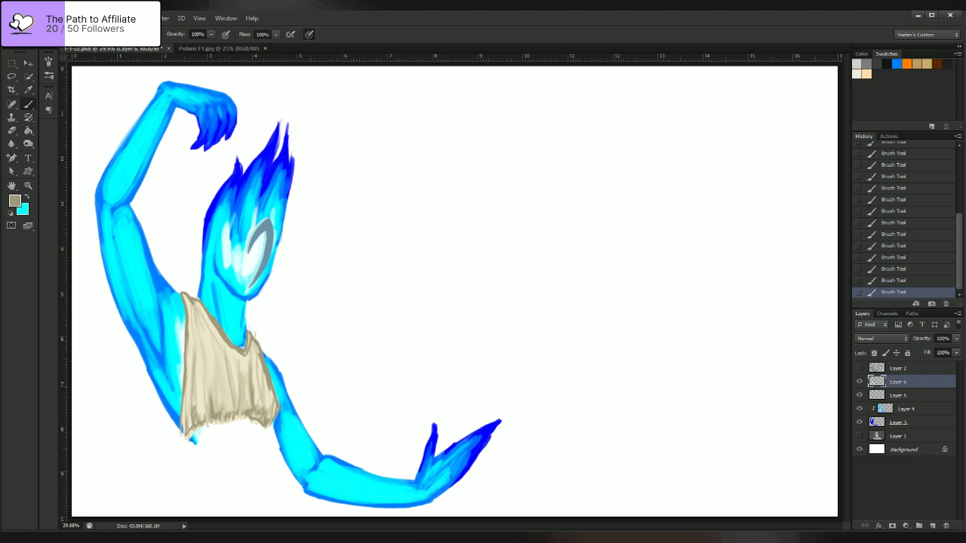
- Pick a dark brown, show the Layer 2 sketch and outline the waist garment's two sides and arched upper edge
key("i")
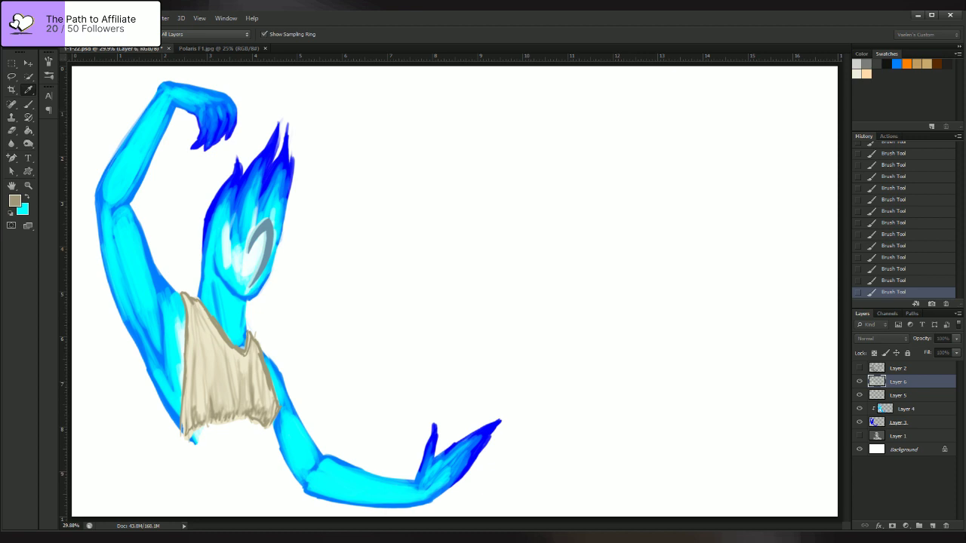
key("Return")
left_click(859, 369)
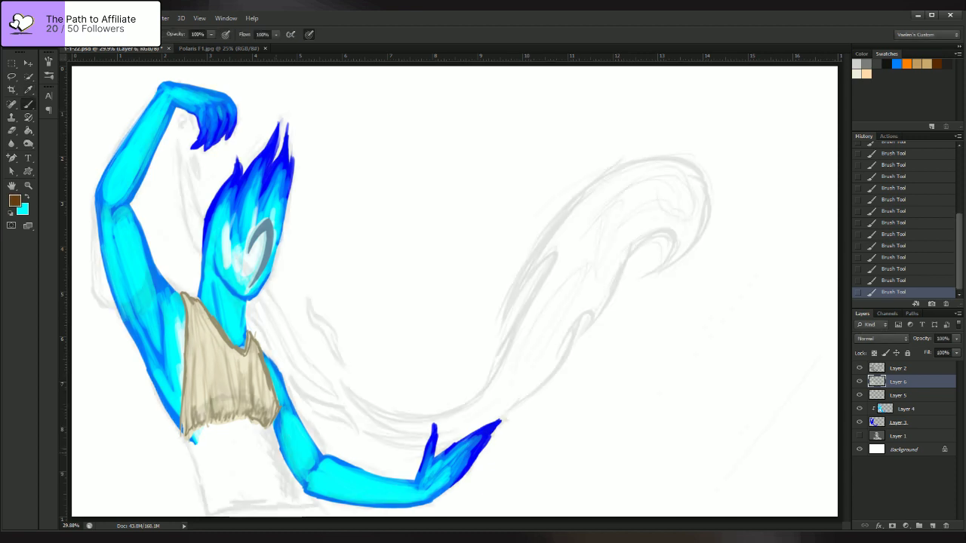
left_click_drag(186, 433, 206, 515)
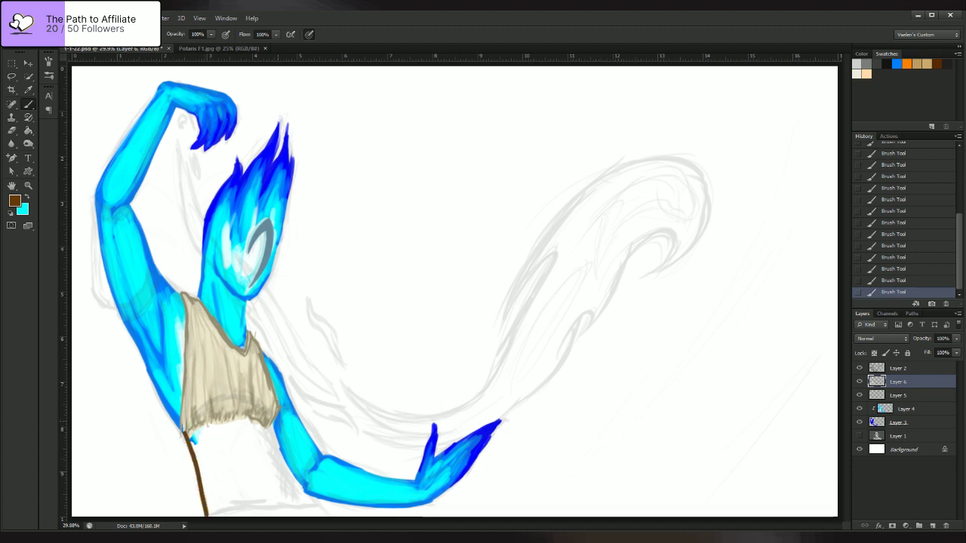
left_click_drag(275, 419, 315, 503)
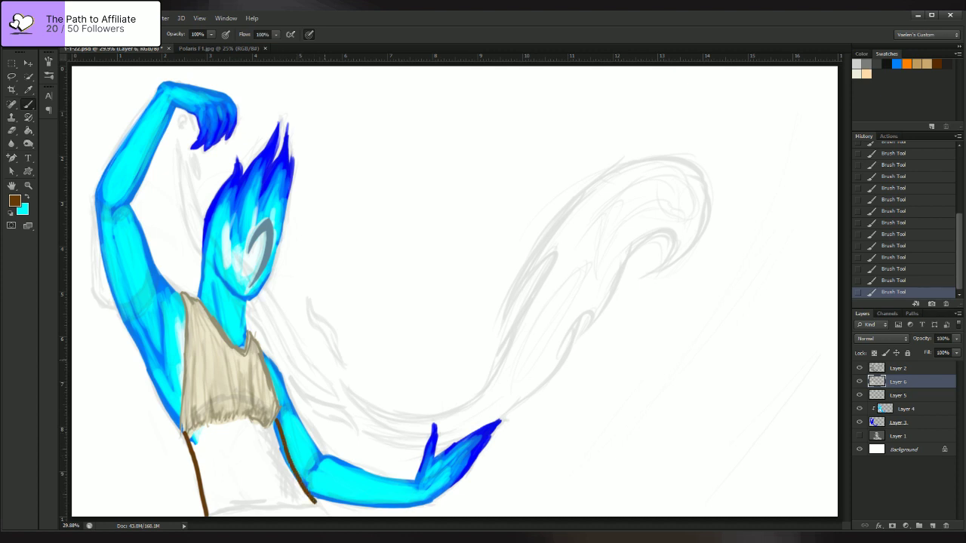
left_click(859, 422)
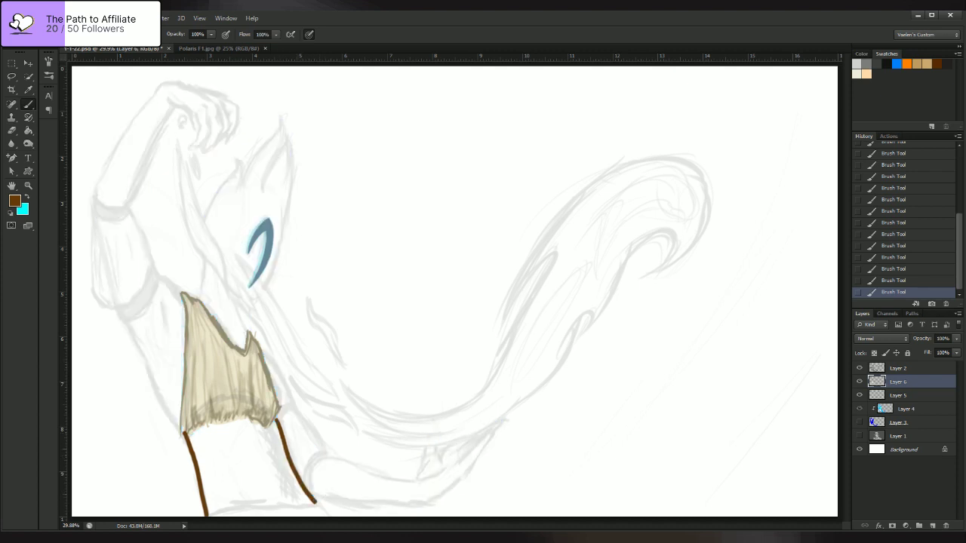
left_click(859, 422)
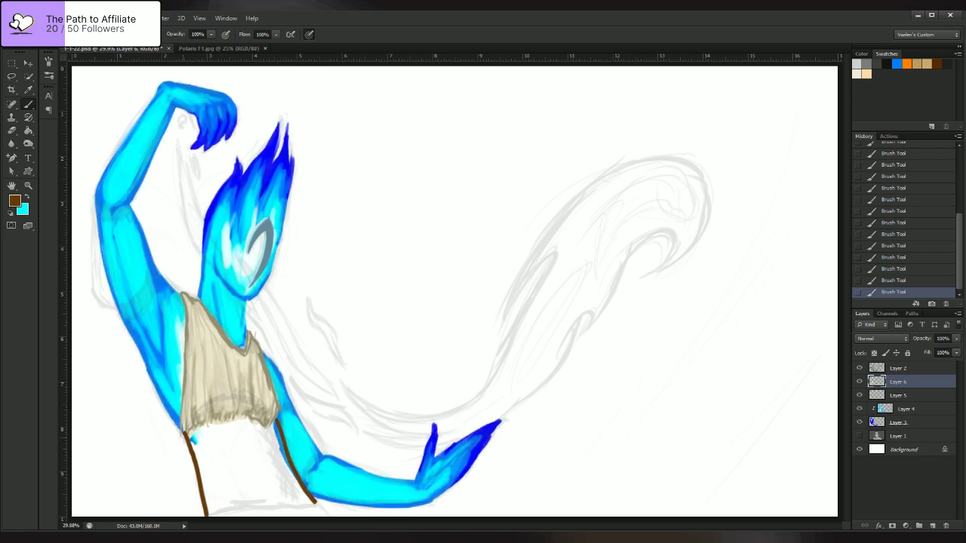
mouse_move(185, 434)
left_mouse_down()
mouse_move(201, 405)
mouse_move(243, 396)
mouse_move(276, 420)
left_mouse_up()
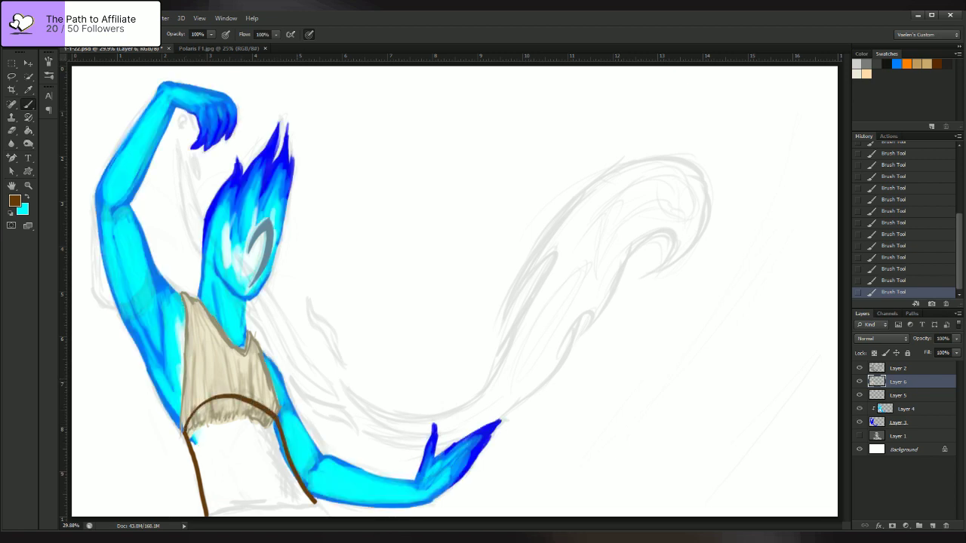
- Thicken the brown garment's upper left edge and close its outline along the bottom, following the sketch
left_click(858, 368)
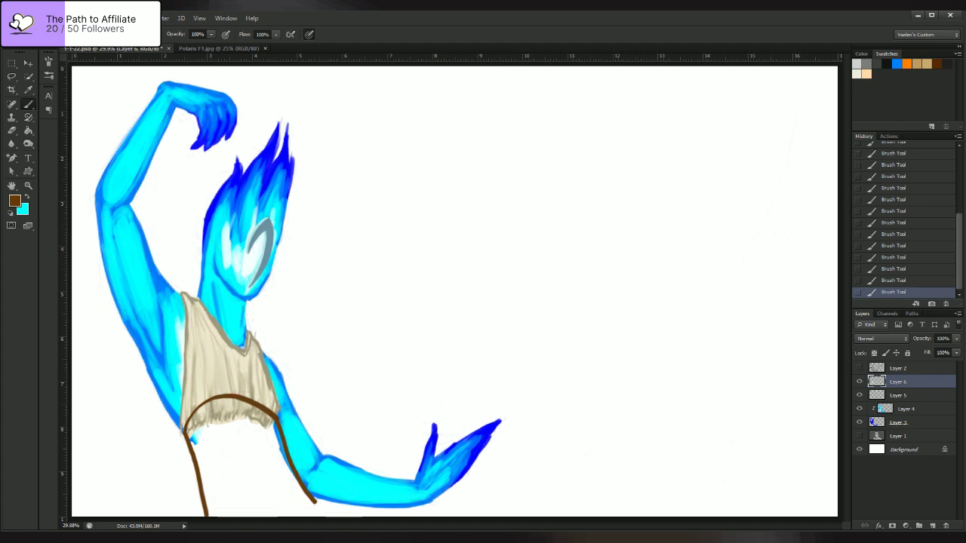
left_click_drag(193, 430, 198, 465)
left_click(858, 368)
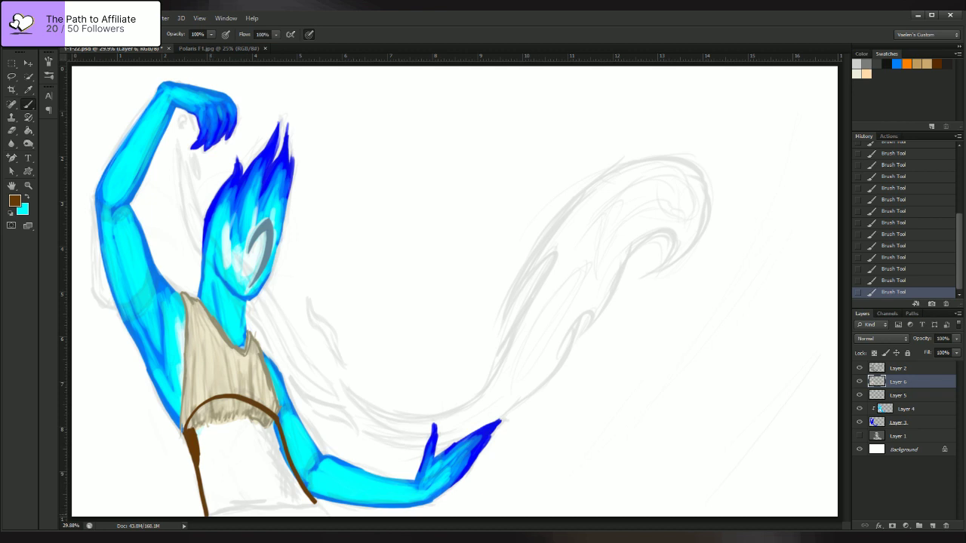
mouse_move(209, 515)
left_mouse_down()
mouse_move(320, 506)
mouse_move(312, 501)
left_mouse_up()
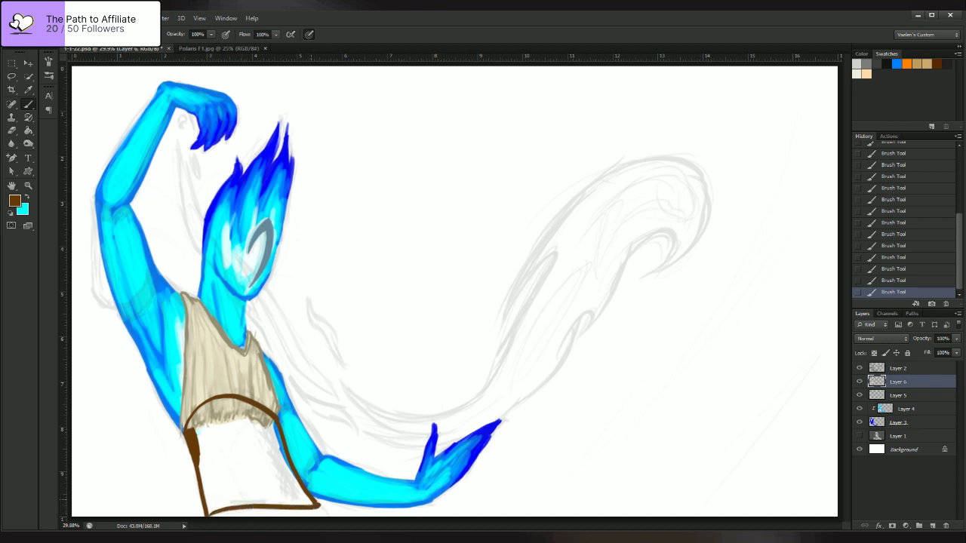
- Hide the Layer 2 sketch and fill the whole outlined waist garment with solid brown brush strokes
left_click(859, 368)
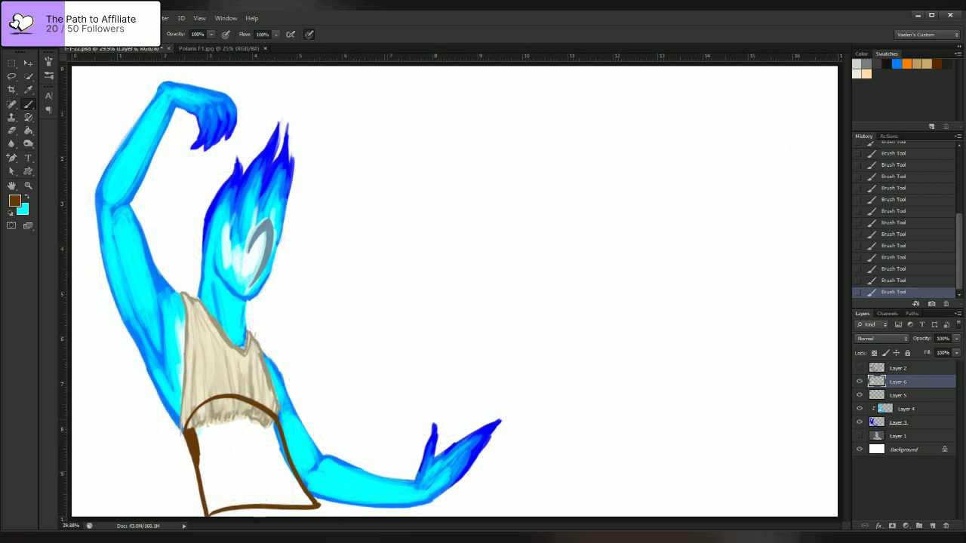
mouse_move(190, 429)
left_mouse_down()
mouse_move(204, 406)
mouse_move(234, 431)
mouse_move(224, 399)
mouse_move(249, 407)
mouse_move(264, 430)
mouse_move(273, 418)
mouse_move(255, 408)
mouse_move(274, 429)
mouse_move(276, 468)
left_mouse_up()
left_click_drag(270, 432, 307, 501)
mouse_move(289, 465)
left_mouse_down()
mouse_move(294, 496)
mouse_move(260, 498)
left_mouse_up()
mouse_move(238, 439)
left_mouse_down()
mouse_move(277, 498)
mouse_move(268, 490)
left_mouse_up()
mouse_move(247, 433)
left_mouse_down()
mouse_move(270, 497)
mouse_move(284, 498)
left_mouse_up()
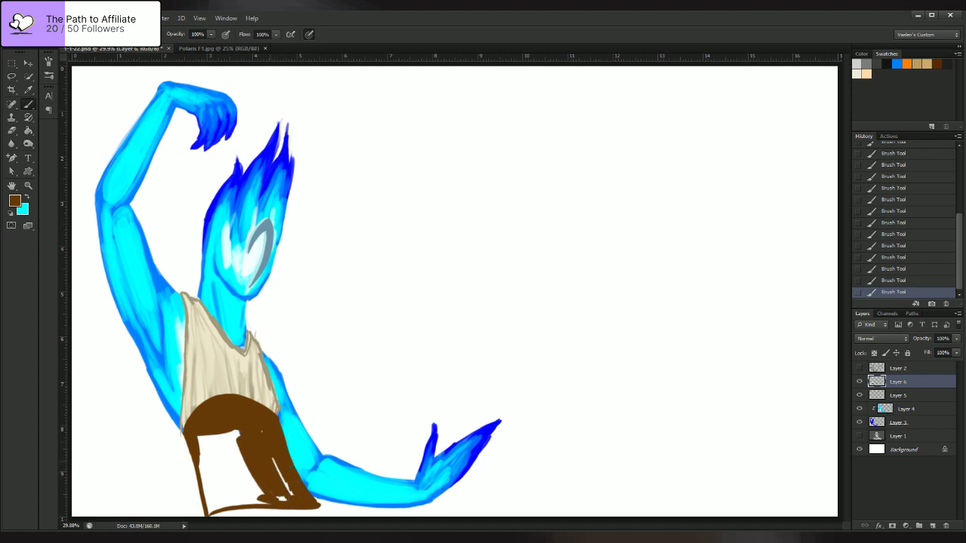
mouse_move(276, 459)
left_mouse_down()
mouse_move(288, 501)
mouse_move(241, 501)
left_mouse_up()
mouse_move(246, 503)
left_mouse_down()
mouse_move(267, 503)
mouse_move(209, 512)
mouse_move(201, 456)
left_mouse_up()
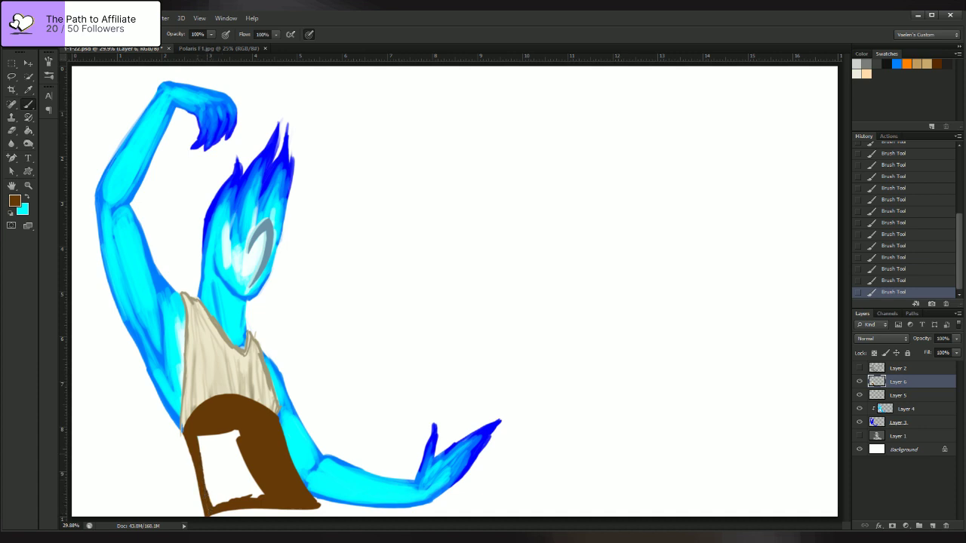
mouse_move(211, 506)
left_mouse_down()
mouse_move(198, 436)
mouse_move(214, 485)
mouse_move(227, 489)
left_mouse_up()
mouse_move(224, 435)
left_mouse_down()
mouse_move(223, 461)
mouse_move(231, 446)
mouse_move(256, 482)
mouse_move(215, 503)
left_mouse_up()
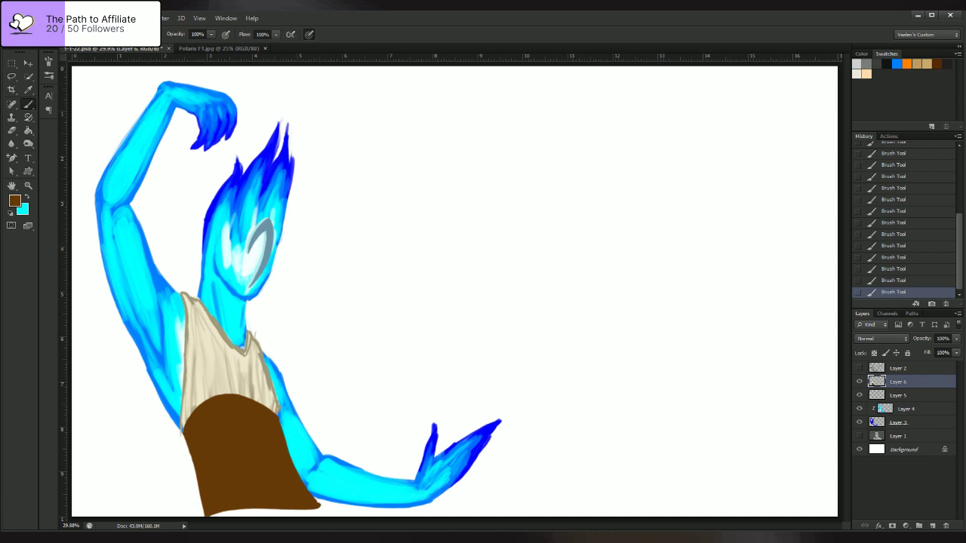
- Show the Layer 2 sketch and paint brown bands around the raised arm's upper arm and elbow
left_click(858, 367)
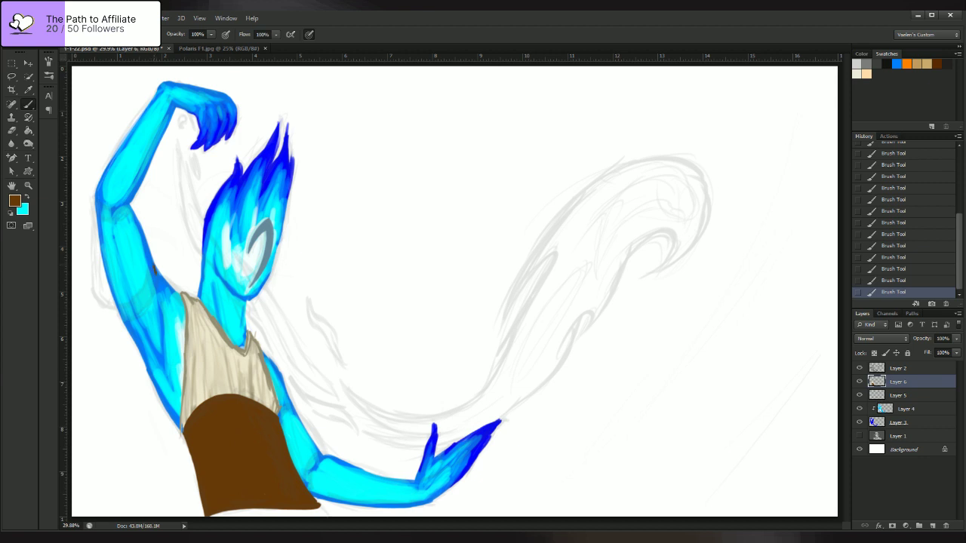
mouse_move(157, 276)
left_mouse_down()
mouse_move(143, 309)
mouse_move(130, 320)
mouse_move(121, 305)
left_mouse_up()
mouse_move(155, 261)
left_mouse_down()
mouse_move(123, 307)
mouse_move(153, 272)
mouse_move(130, 314)
mouse_move(143, 294)
left_mouse_up()
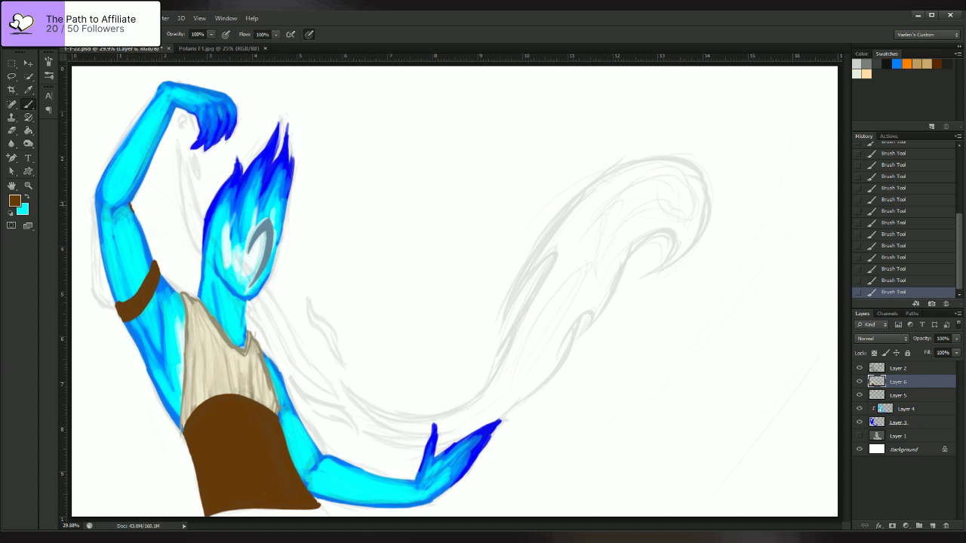
mouse_move(96, 199)
left_mouse_down()
mouse_move(129, 206)
mouse_move(97, 211)
left_mouse_up()
left_click_drag(94, 213, 125, 217)
left_click_drag(100, 209, 131, 208)
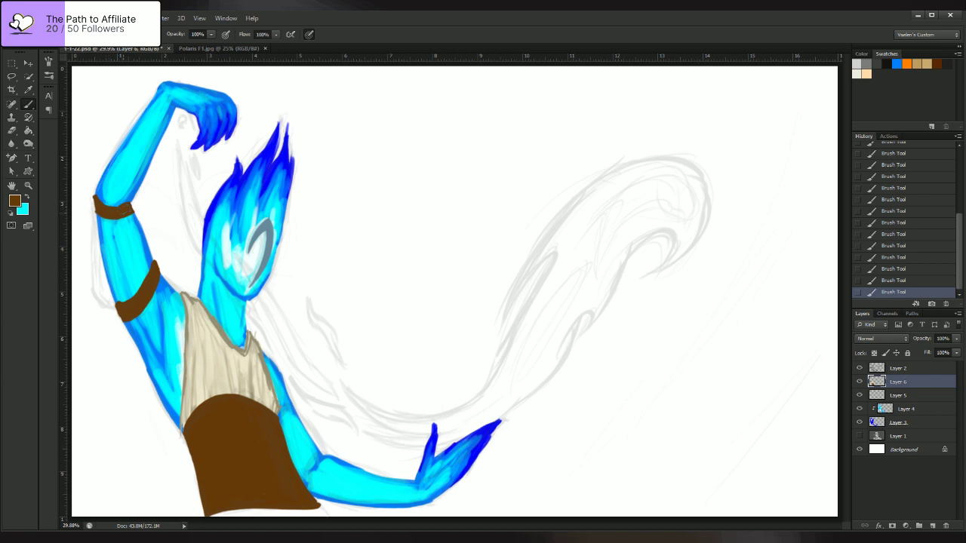
- Trim the brown garment's lower right corner with the Eraser and paint brown bands on the lowered arm's elbow and upper arm
left_click(11, 129)
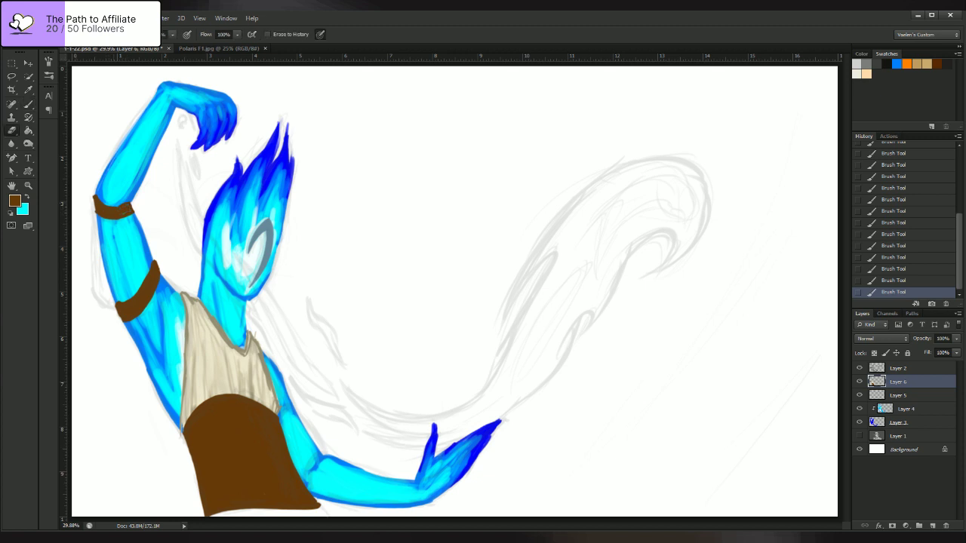
left_click_drag(321, 498, 323, 509)
key("b")
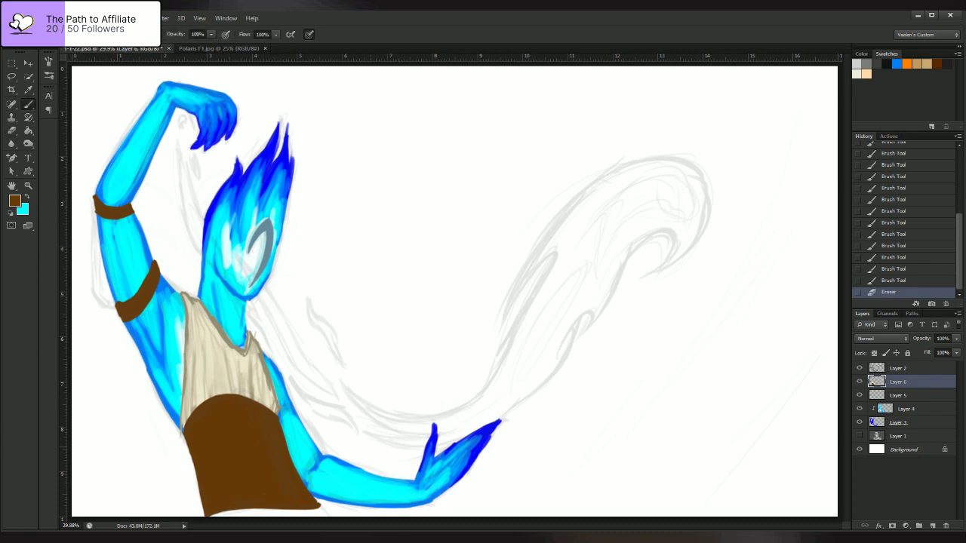
mouse_move(325, 455)
left_mouse_down()
mouse_move(308, 491)
mouse_move(317, 458)
mouse_move(305, 491)
mouse_move(306, 480)
left_mouse_up()
left_click_drag(314, 458, 308, 475)
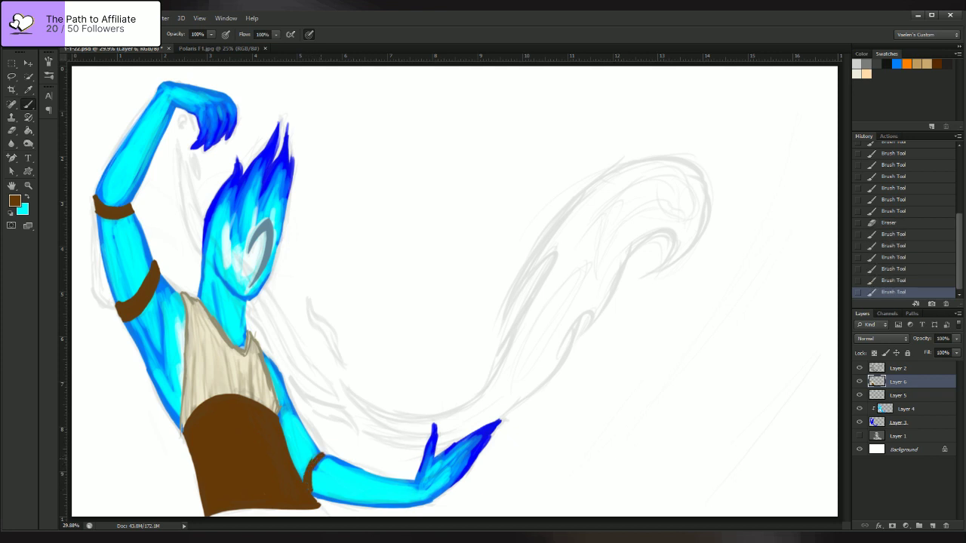
mouse_move(296, 409)
left_mouse_down()
mouse_move(280, 423)
mouse_move(287, 403)
mouse_move(282, 416)
left_mouse_up()
- Pick a darker brown and paint a hatched crease down the garment's right side plus a dark line along its left edge
key("i")
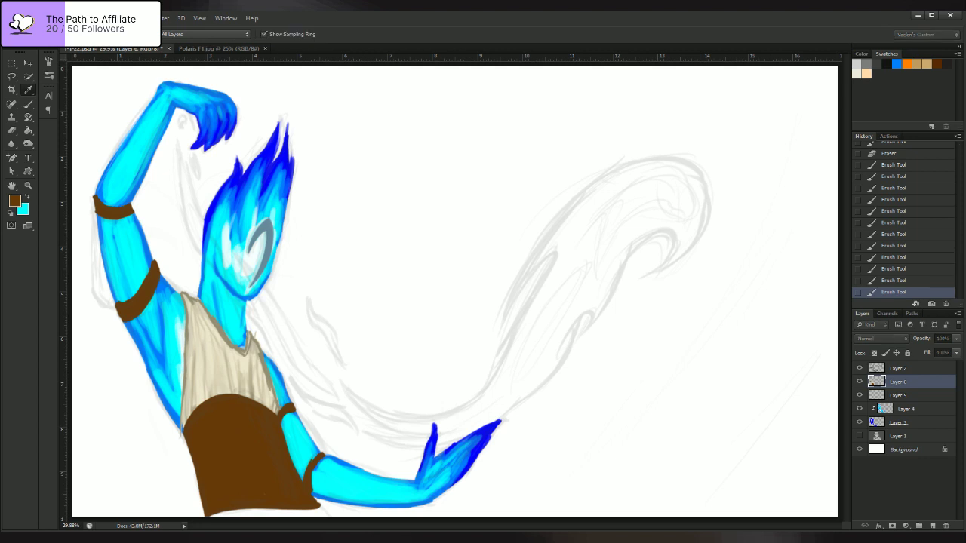
key("b")
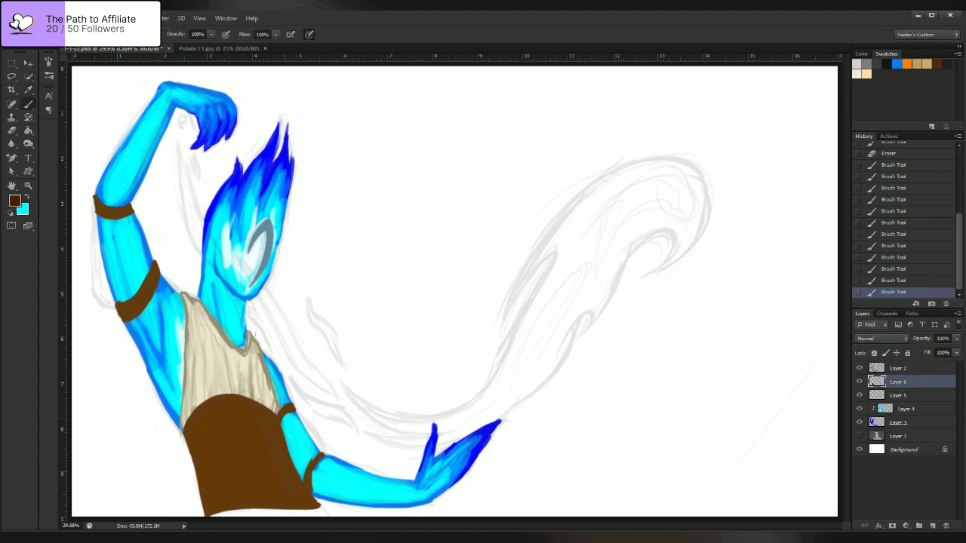
mouse_move(227, 408)
left_mouse_down()
mouse_move(211, 452)
mouse_move(227, 460)
left_mouse_up()
left_click_drag(282, 419, 310, 497)
left_click_drag(255, 405, 268, 455)
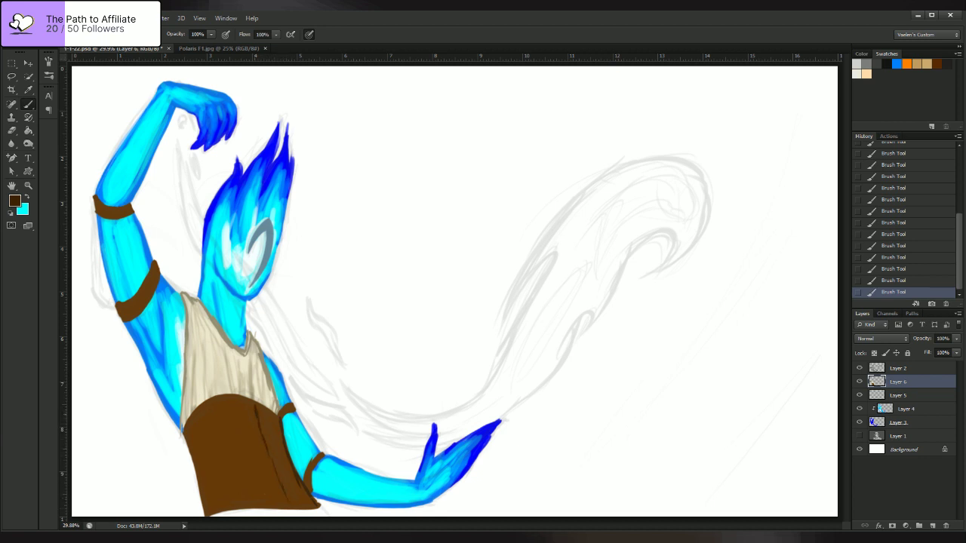
left_click_drag(251, 415, 258, 424)
left_click_drag(251, 425, 264, 444)
left_click_drag(260, 443, 293, 505)
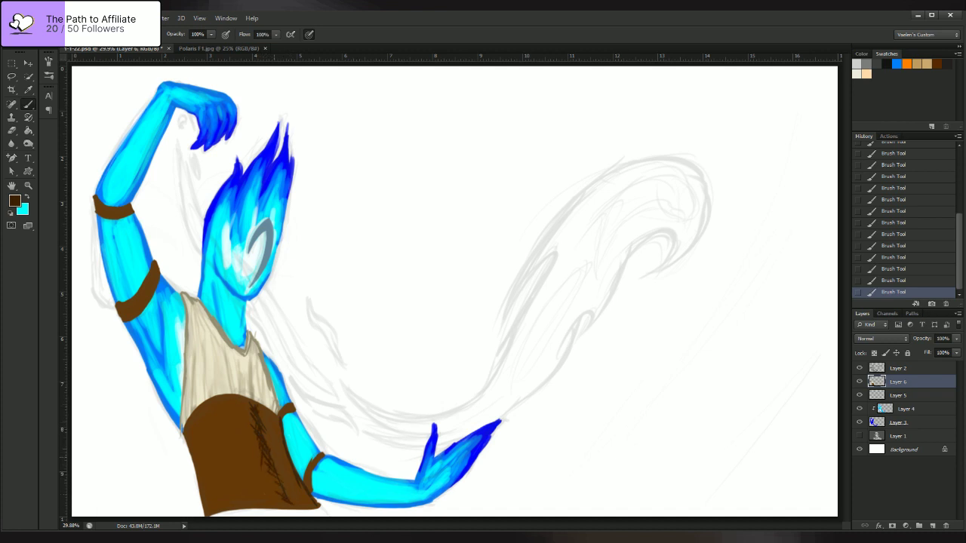
left_click_drag(278, 468, 281, 478)
left_click_drag(183, 435, 204, 518)
- Shade the edges of all four brown arm bands with short dark brown strokes
mouse_move(117, 303)
left_mouse_down()
mouse_move(122, 317)
mouse_move(134, 311)
left_mouse_up()
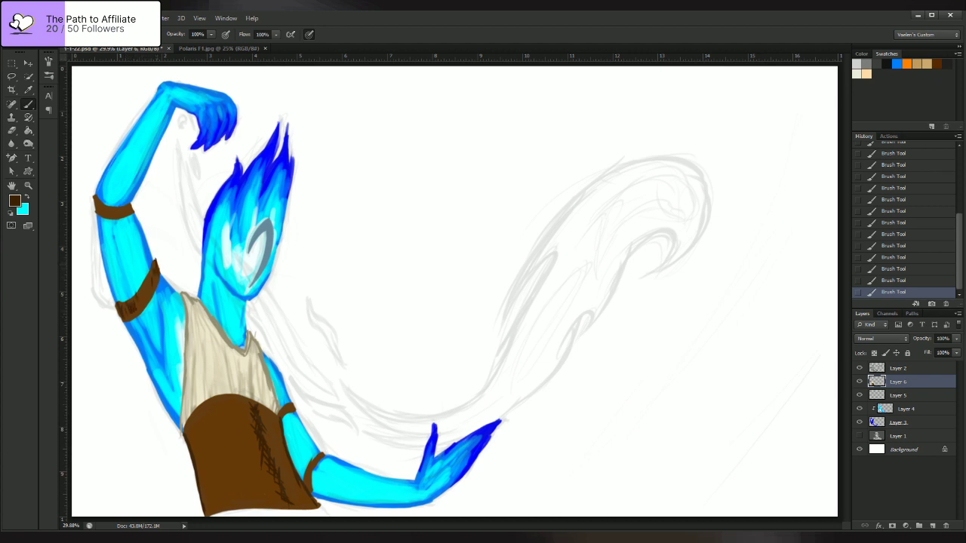
left_click_drag(94, 196, 100, 212)
left_click_drag(101, 204, 104, 215)
left_click_drag(285, 413, 287, 405)
left_click_drag(307, 481, 311, 489)
- Add dark vertical shading strokes down the left part of the brown waist garment
left_click_drag(189, 441, 208, 515)
left_click_drag(199, 472, 201, 487)
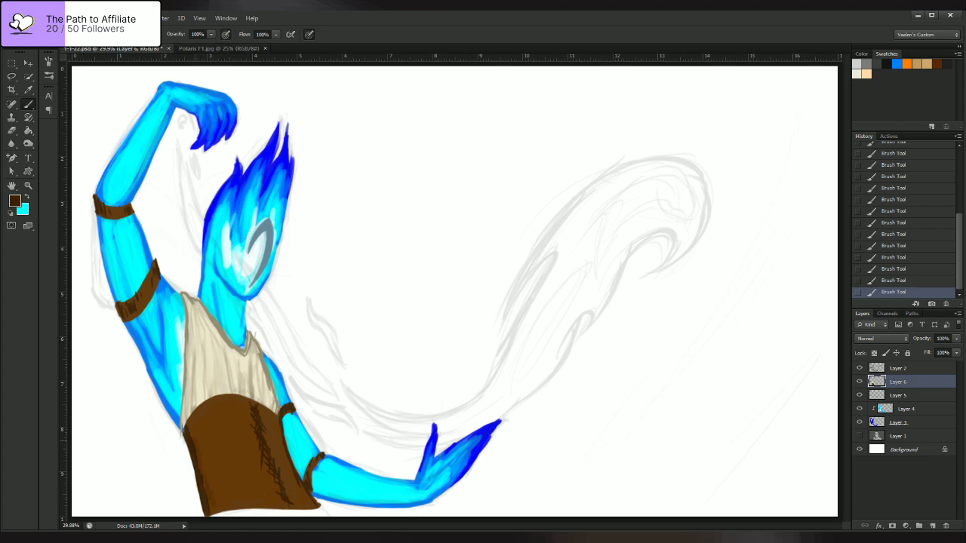
left_click_drag(209, 474, 212, 488)
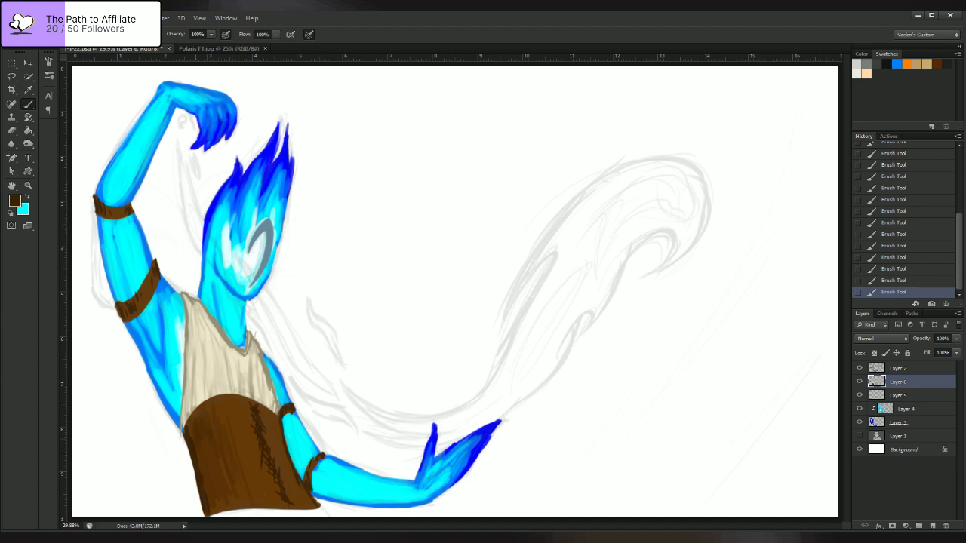
- Extend the dark vertical shading across the brown waist garment and soften it with the Blur tool
mouse_move(208, 450)
left_mouse_down()
mouse_move(217, 506)
mouse_move(230, 501)
left_mouse_up()
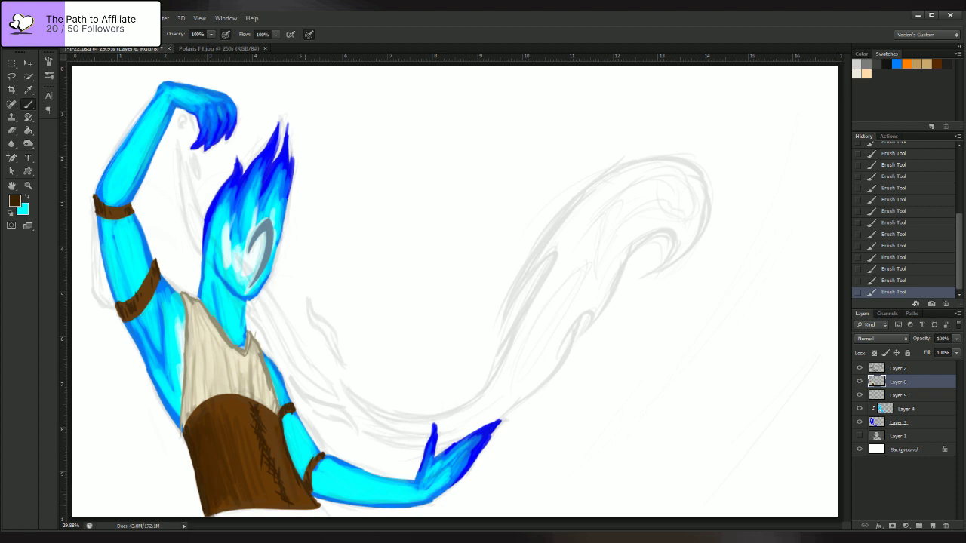
left_click_drag(267, 484, 257, 453)
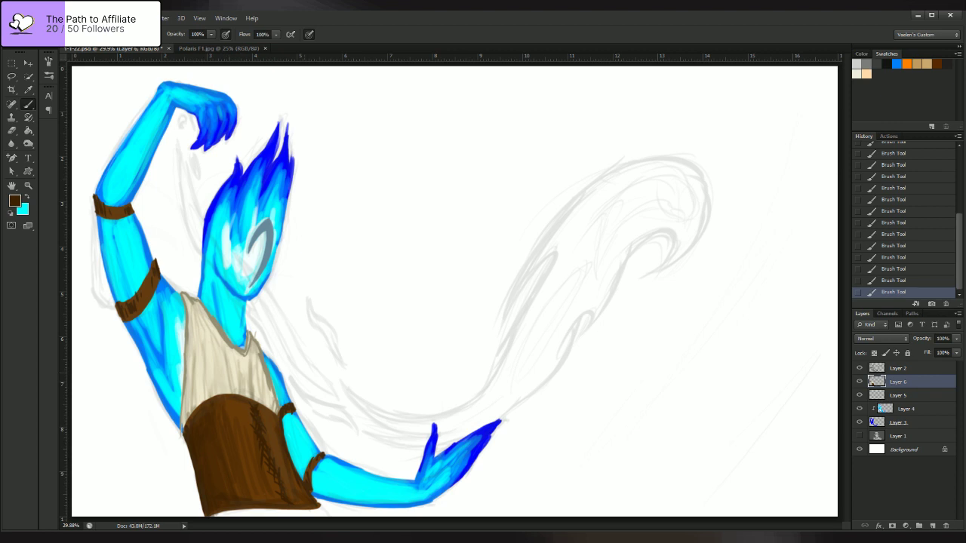
key("r")
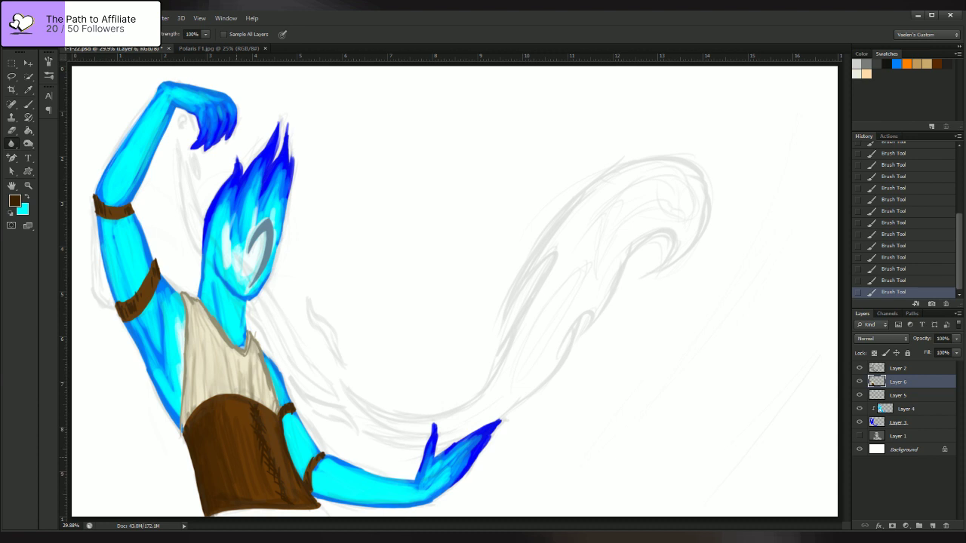
left_click_drag(236, 457, 257, 430)
left_click_drag(264, 441, 268, 445)
- Blend the shading in the lower middle of the brown garment with short Smudge tool strokes
key("e")
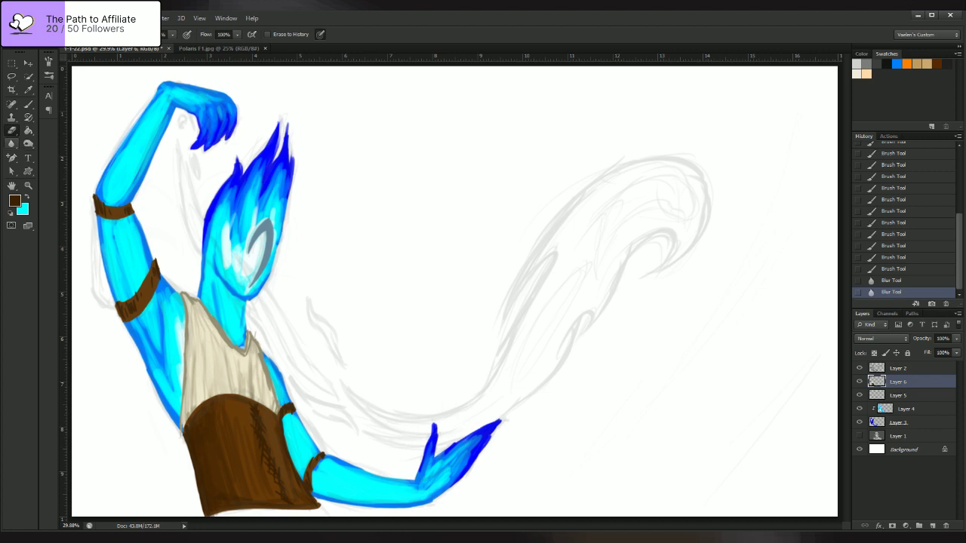
key("r")
key("shift+r")
key("shift+r")
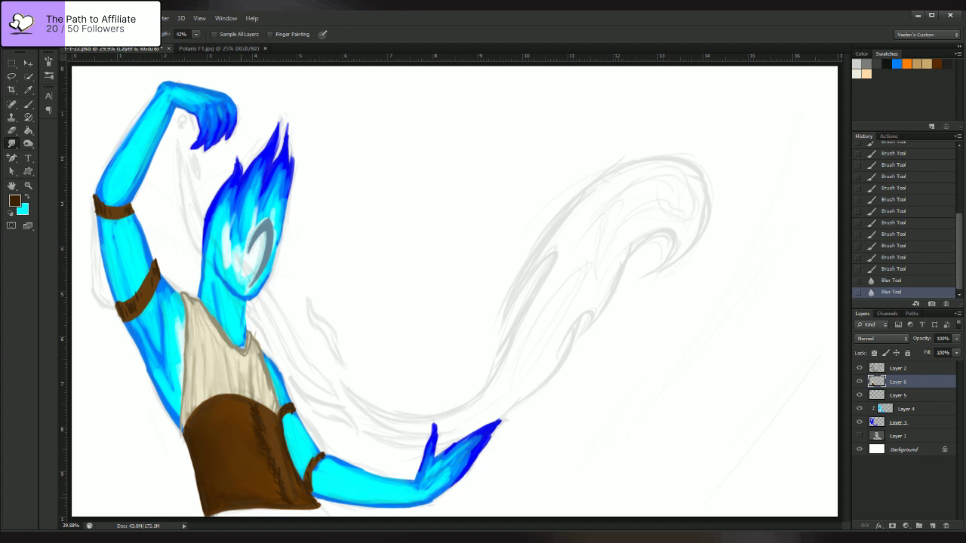
left_click_drag(241, 497, 252, 475)
left_click_drag(243, 494, 250, 474)
left_click_drag(249, 492, 255, 471)
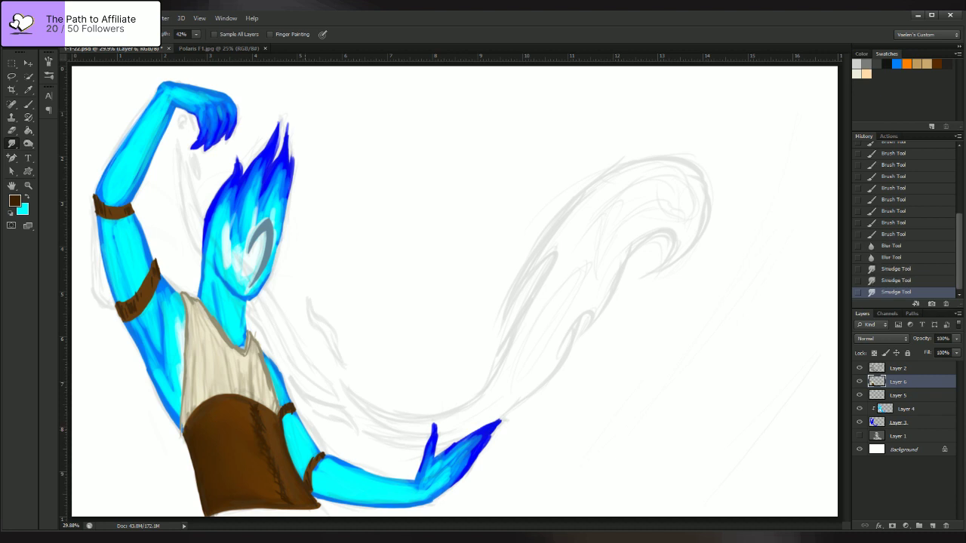
- Create a new layer directly above Layer 5 and set its opacity to 33%
left_click(899, 396)
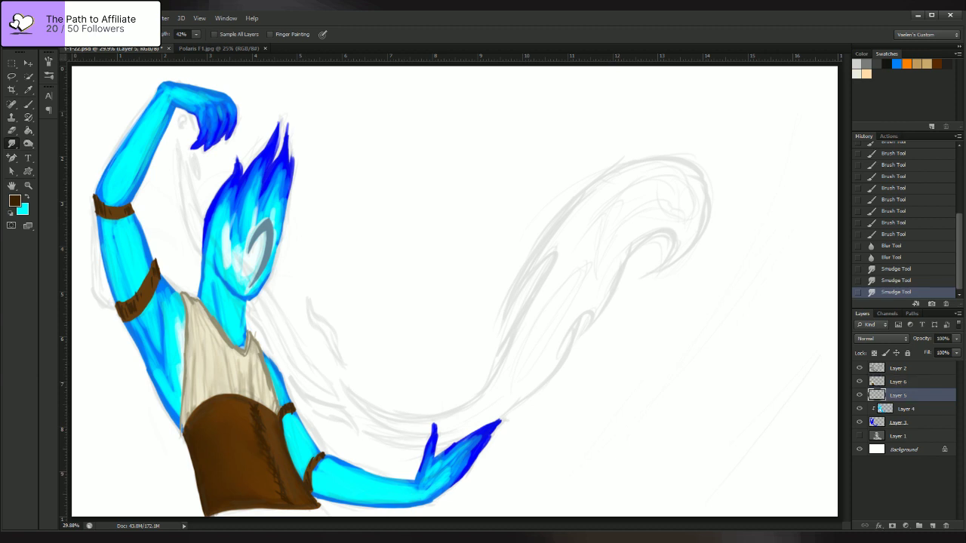
key("ctrl+alt+shift+n")
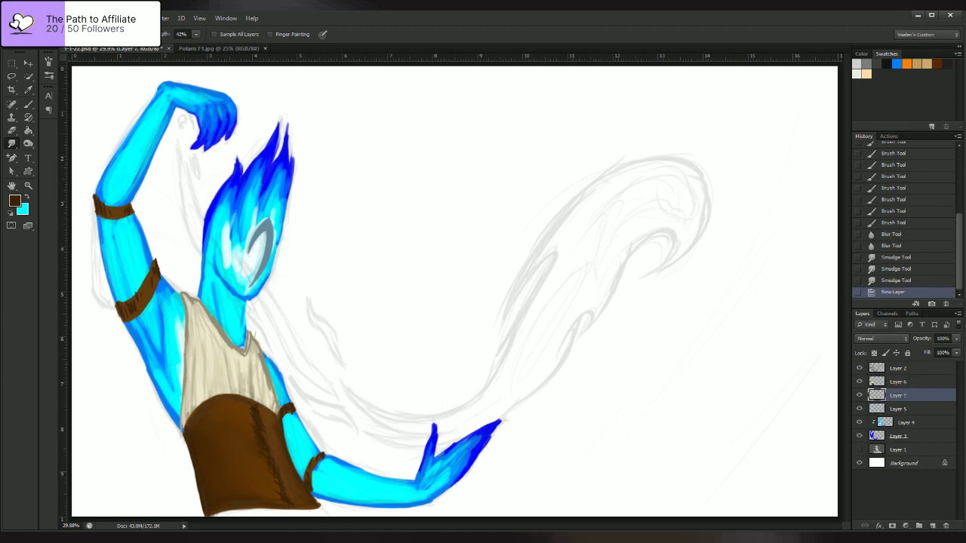
left_click(956, 339)
left_click(956, 338)
left_click_drag(955, 349, 929, 349)
key("Return")
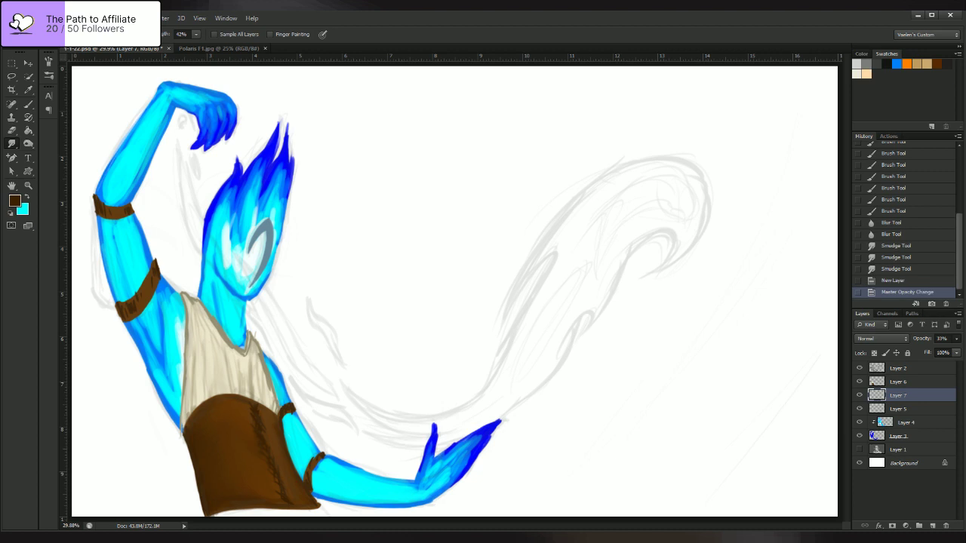
- Pick a light orange-tan and paint a translucent sleeve between the raised arm's two bands, filling the sketched bulge beyond the arm's outer edge
key("i")
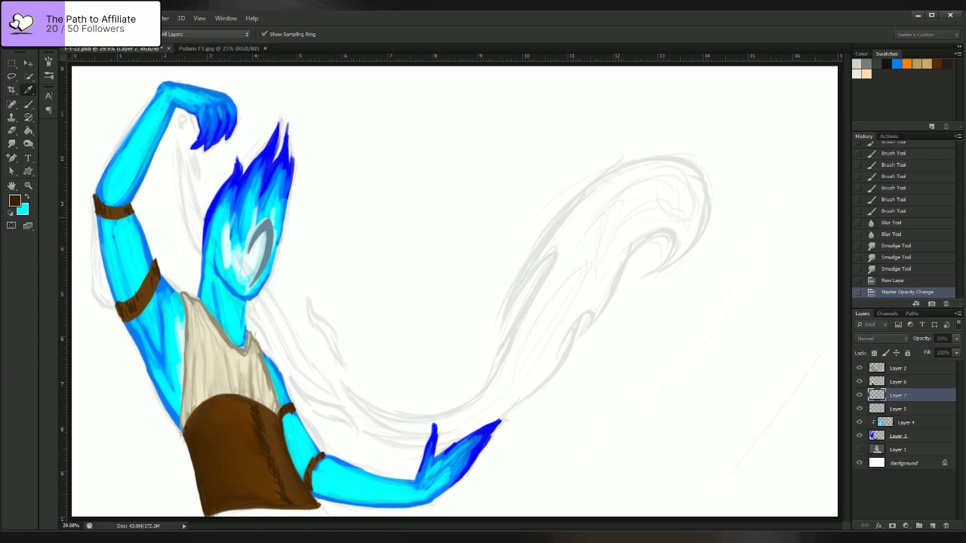
key("Return")
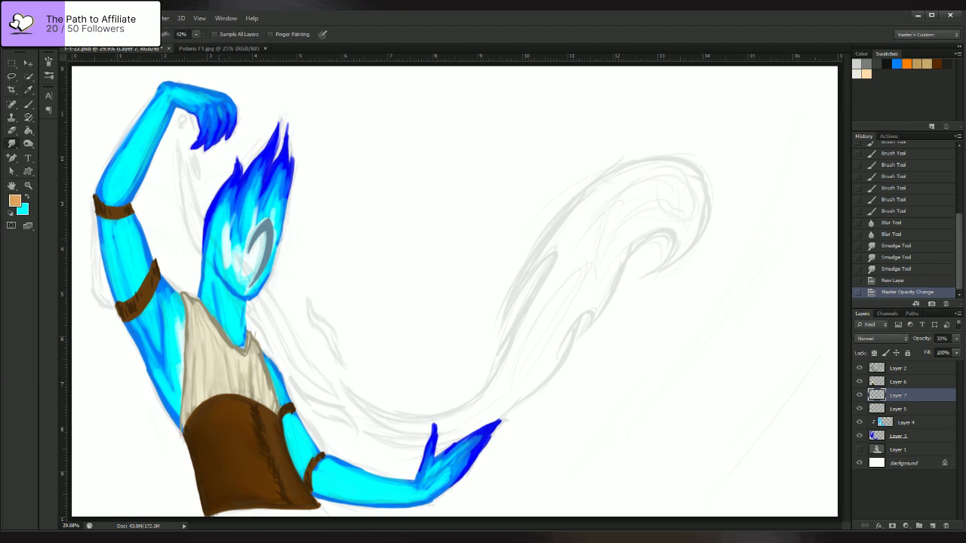
key("b")
mouse_move(96, 218)
left_mouse_down()
mouse_move(100, 293)
mouse_move(110, 295)
mouse_move(107, 271)
mouse_move(121, 261)
mouse_move(104, 283)
left_mouse_up()
left_click_drag(99, 260, 109, 293)
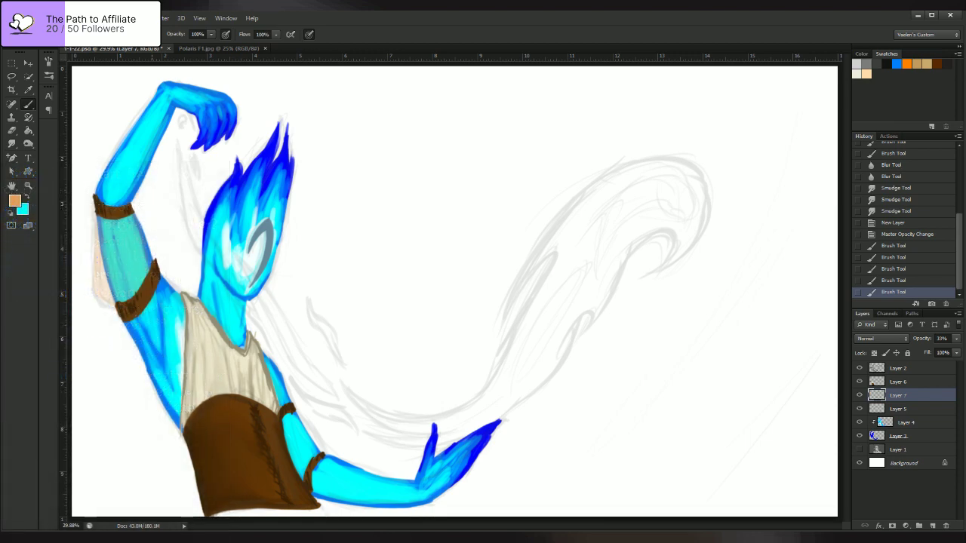
- Raise the sleeve layer's opacity to 71% and paint lengthwise fold strokes on the raised arm's sleeve
left_click(956, 339)
left_click_drag(922, 350, 943, 351)
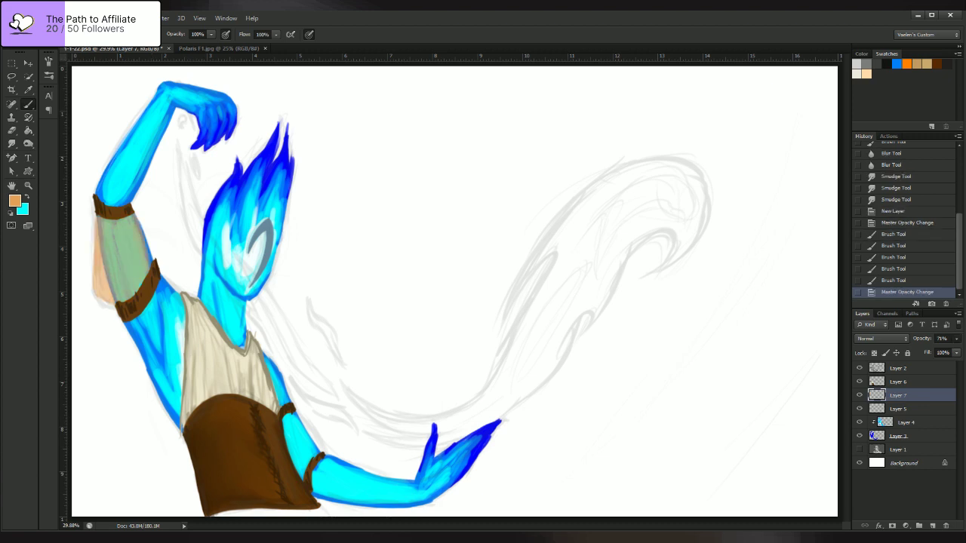
mouse_move(103, 218)
left_mouse_down()
mouse_move(120, 296)
mouse_move(126, 293)
left_mouse_up()
left_click_drag(134, 219, 149, 265)
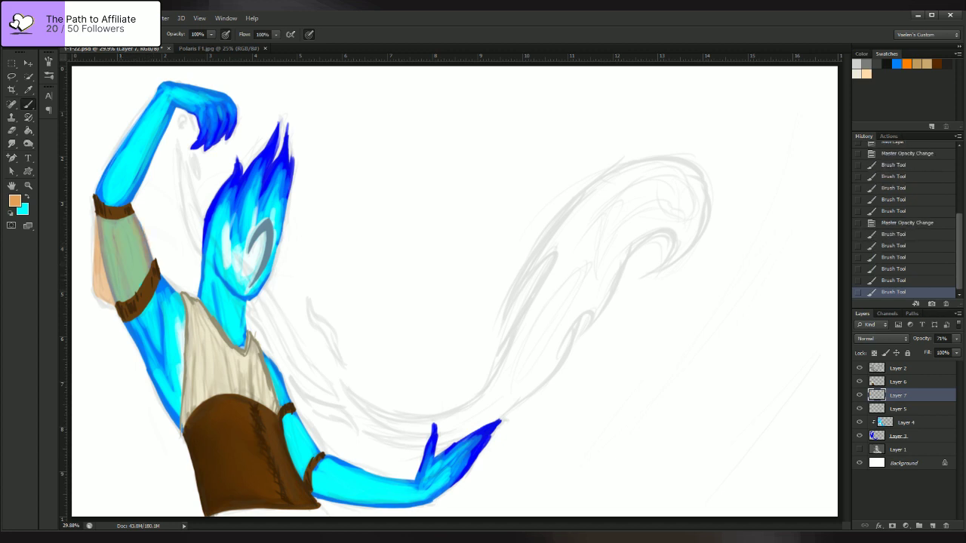
left_click_drag(130, 220, 146, 269)
- Paint a matching translucent sleeve between the lowered arm's two bands and compare the artwork with the sleeve layer hidden and shown
left_click_drag(295, 412, 310, 439)
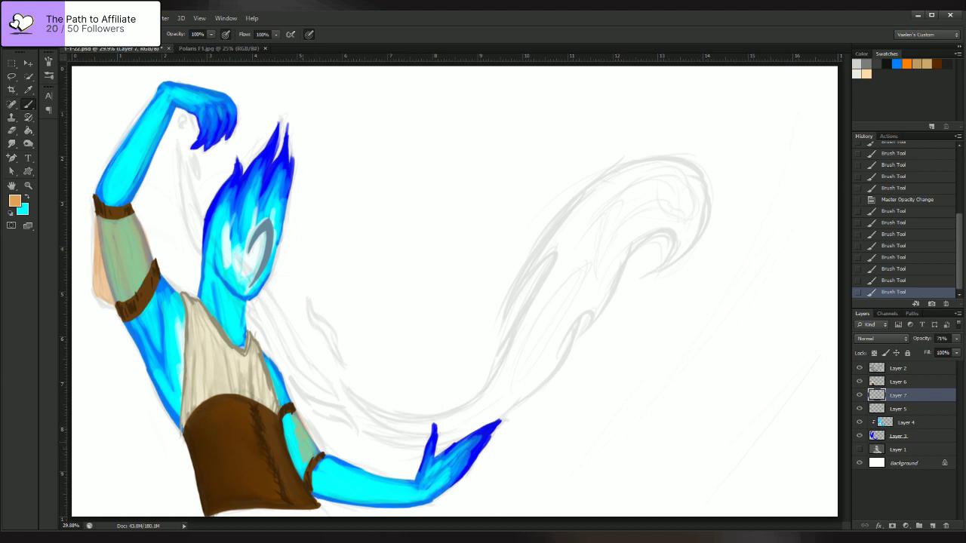
left_click_drag(296, 414, 308, 447)
left_click_drag(298, 417, 310, 444)
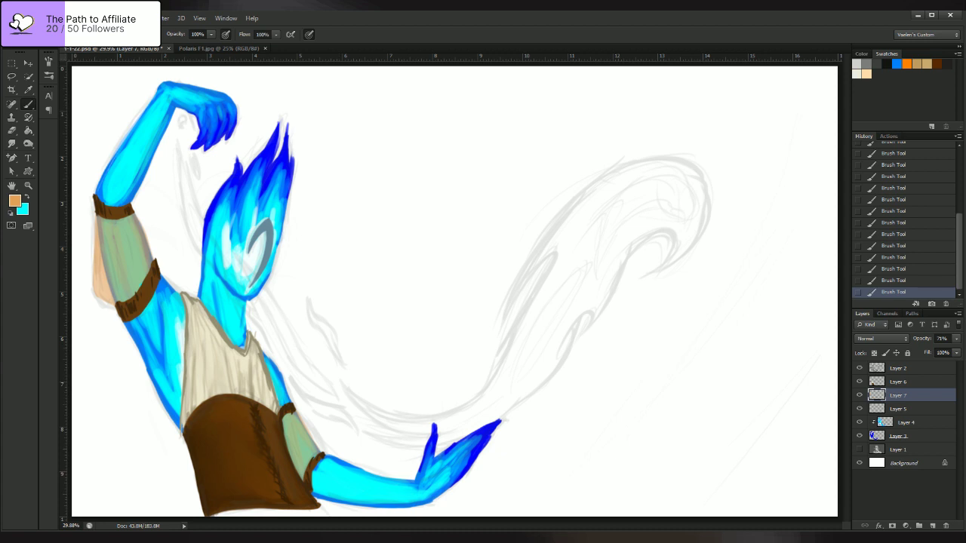
left_click(859, 395)
left_click(860, 395)
- On Layer 4, pick white and paint highlight strokes down the blue neck below the chin
left_click(898, 381)
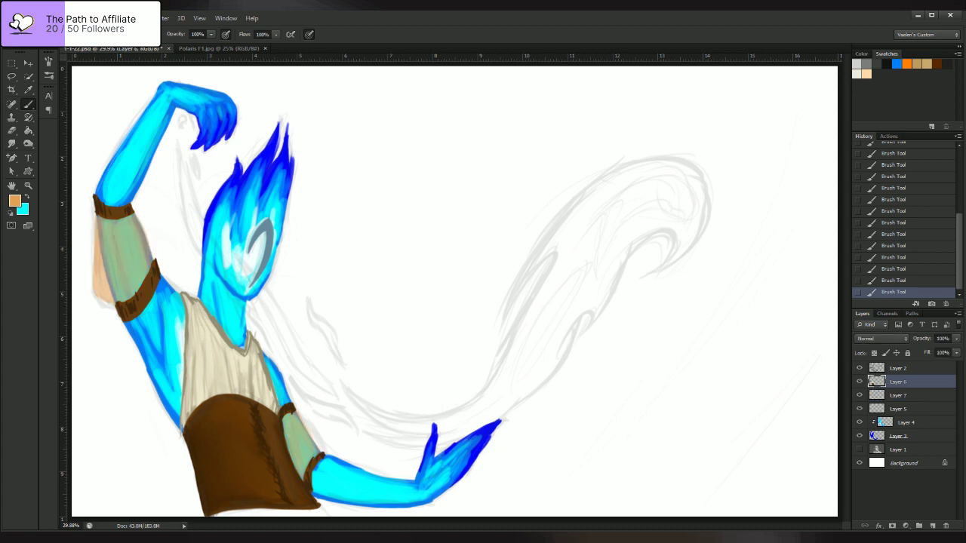
left_click(899, 396)
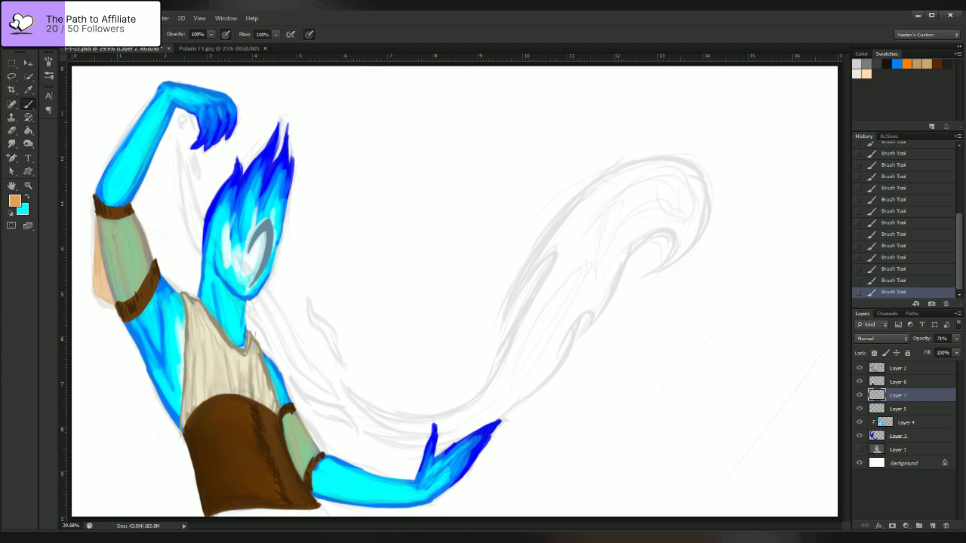
left_click(906, 422)
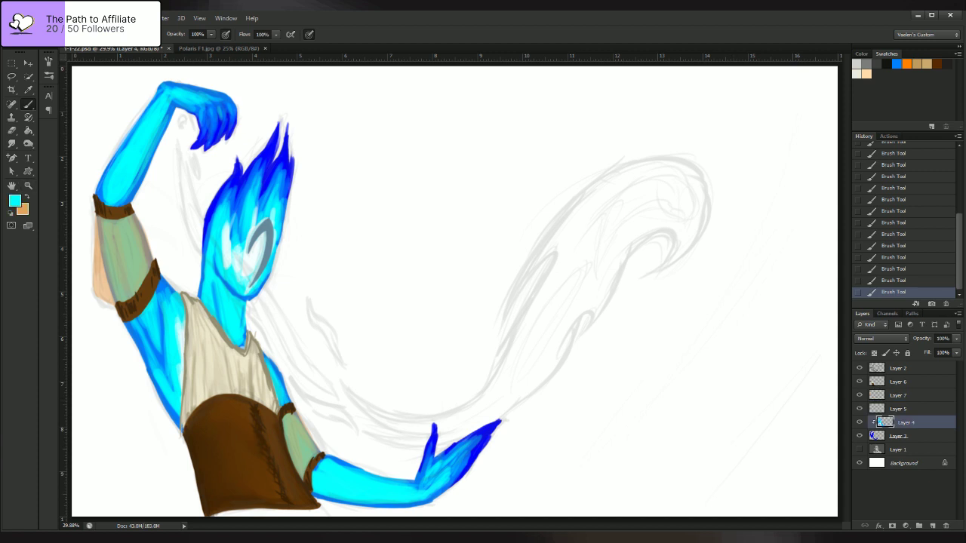
key("i")
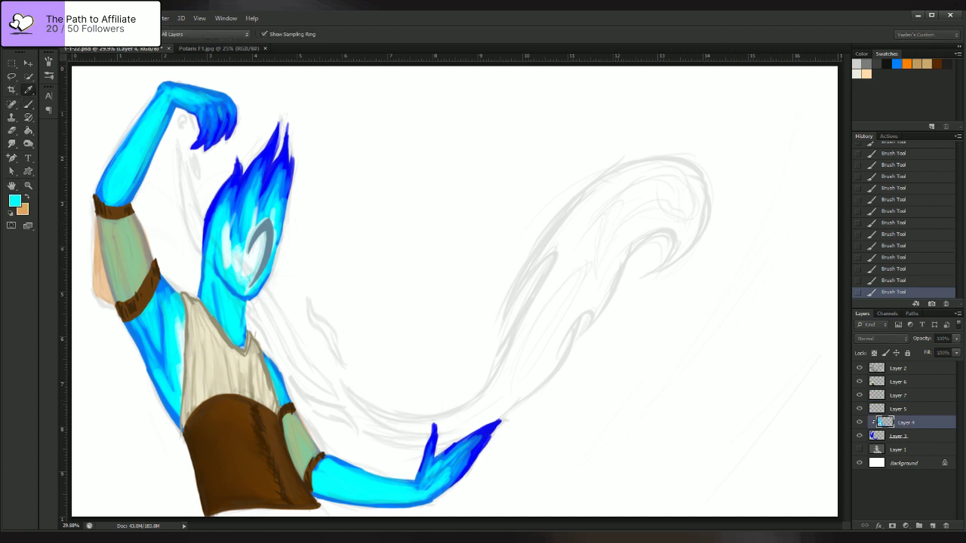
key("Return")
left_click_drag(222, 296, 226, 331)
left_click_drag(232, 311, 236, 333)
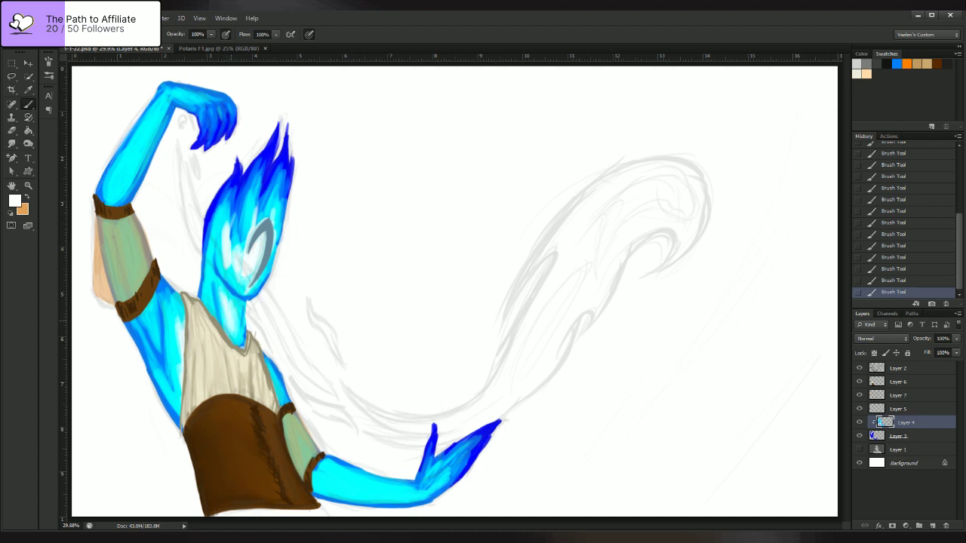
mouse_move(211, 290)
left_mouse_down()
mouse_move(210, 313)
mouse_move(209, 285)
left_mouse_up()
- On Layer 6, sample a grey-tan and shade the cream top along its lower edge and left side
left_click(898, 382)
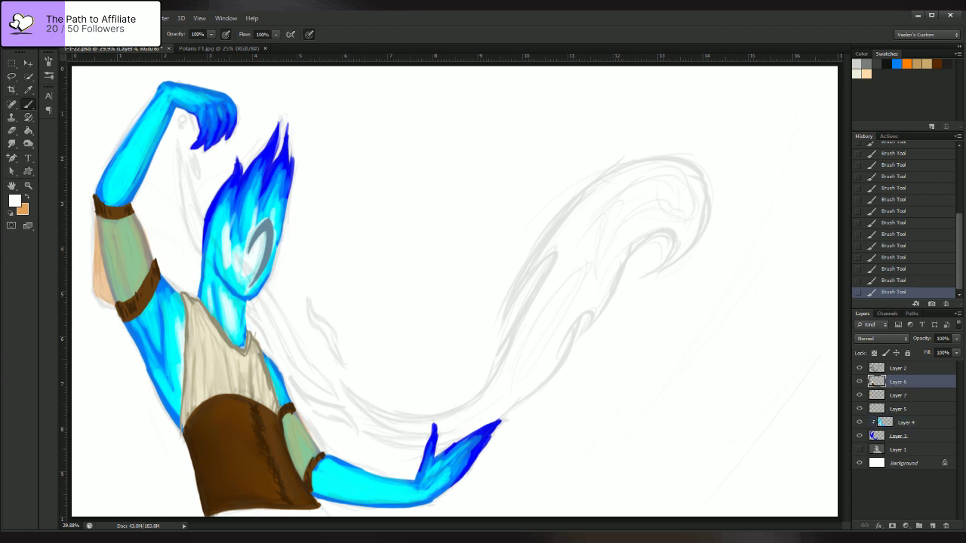
left_click(859, 381)
left_click(859, 381)
key("x")
key("i")
key("b")
key("x")
key("i")
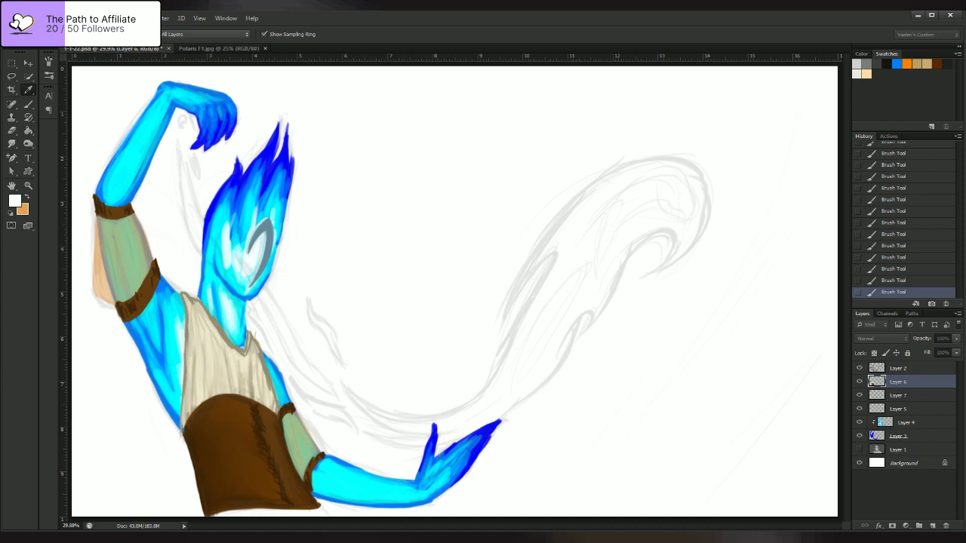
key("b")
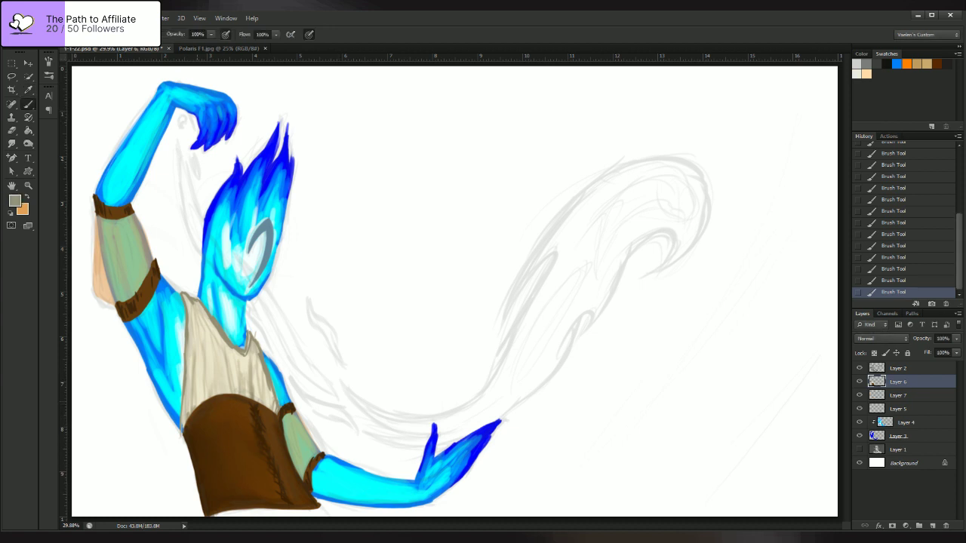
mouse_move(193, 407)
left_mouse_down()
mouse_move(235, 388)
mouse_move(273, 409)
mouse_move(217, 391)
mouse_move(186, 417)
mouse_move(190, 364)
mouse_move(195, 395)
mouse_move(231, 386)
mouse_move(228, 359)
mouse_move(240, 387)
mouse_move(251, 368)
mouse_move(263, 398)
mouse_move(198, 384)
mouse_move(190, 328)
left_mouse_up()
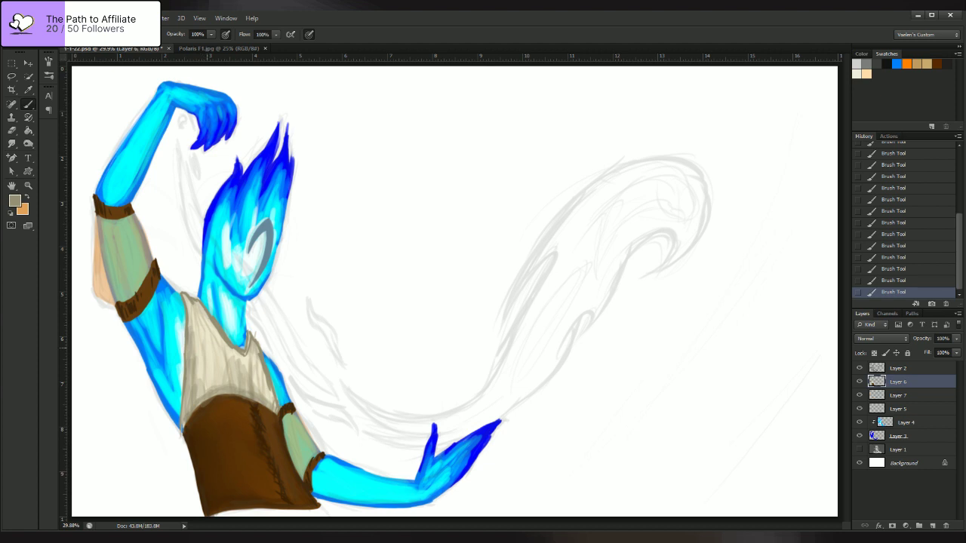
- Deepen the cream top's lower left shading with short strokes, switching to a darker grey-brown for its side edge
mouse_move(196, 375)
left_mouse_down()
mouse_move(193, 317)
mouse_move(199, 395)
mouse_move(183, 428)
mouse_move(209, 372)
left_mouse_up()
left_click_drag(197, 378, 197, 365)
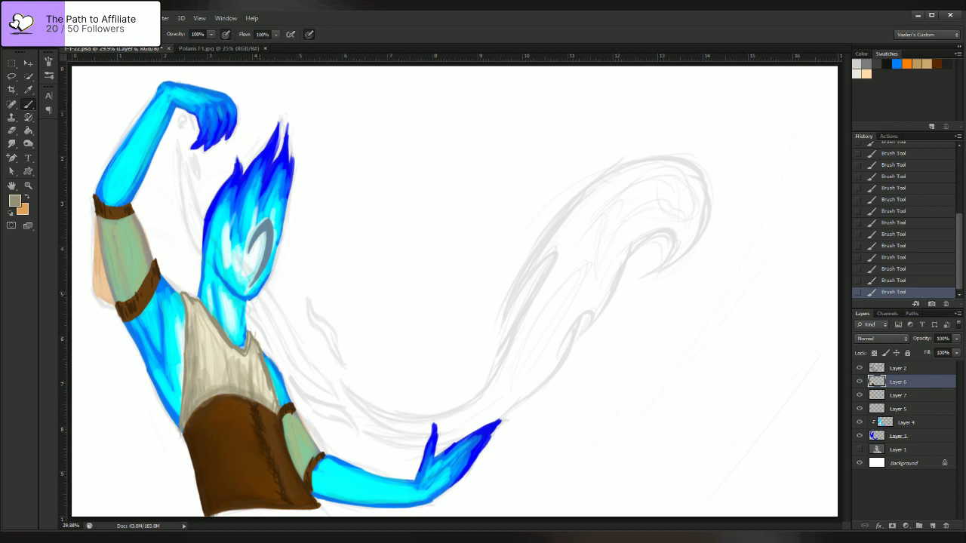
key("i")
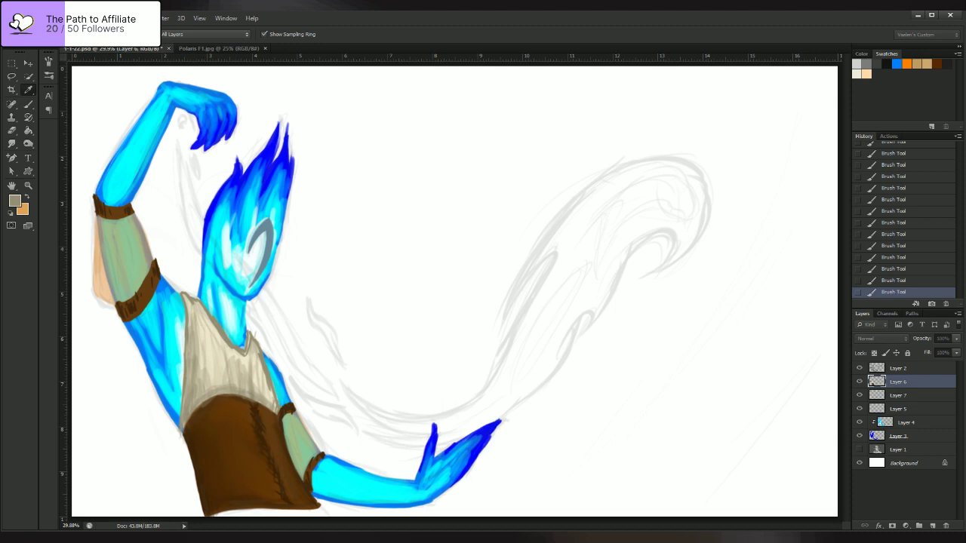
key("b")
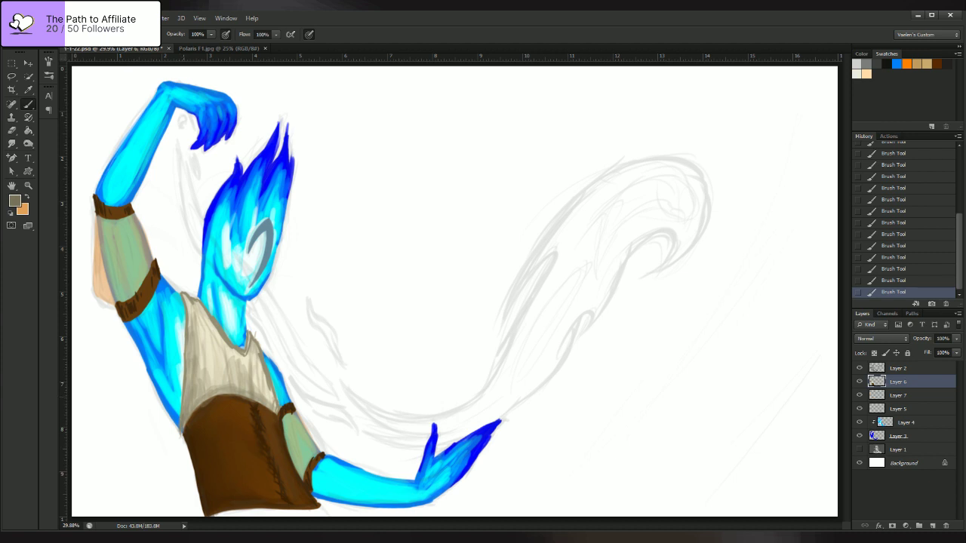
mouse_move(183, 398)
left_mouse_down()
mouse_move(187, 421)
mouse_move(188, 369)
mouse_move(184, 400)
left_mouse_up()
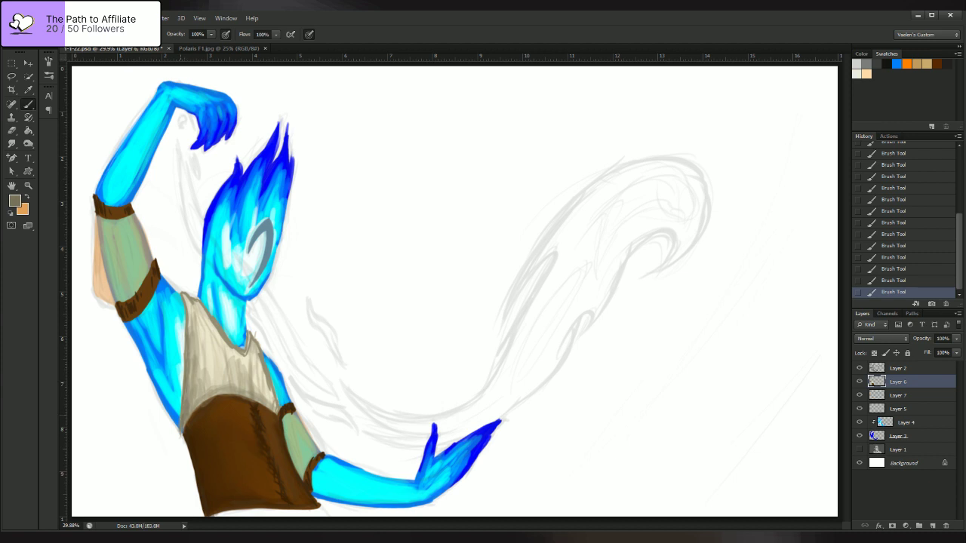
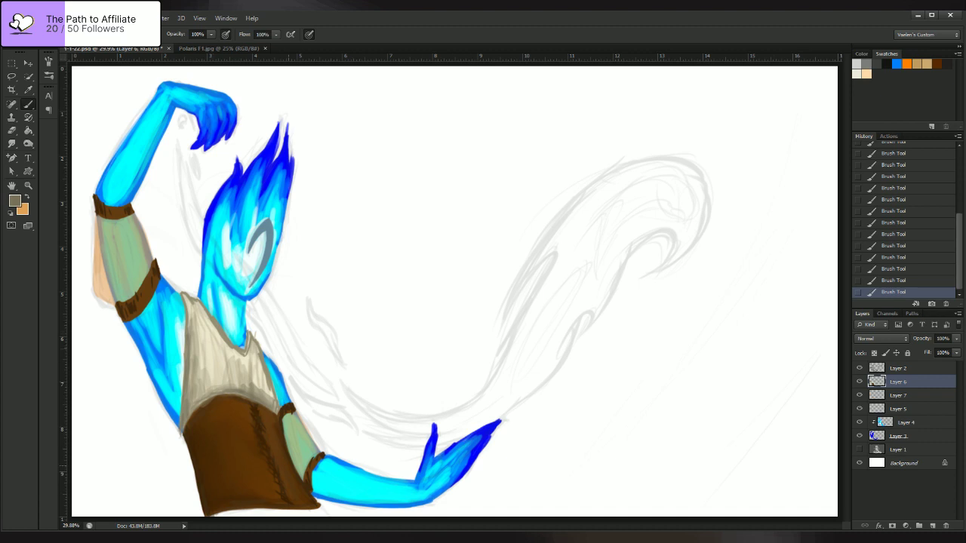
- Try painting a grey-brown cloth strip beneath the brown garment and undo the last four strokes
left_click_drag(215, 515, 329, 513)
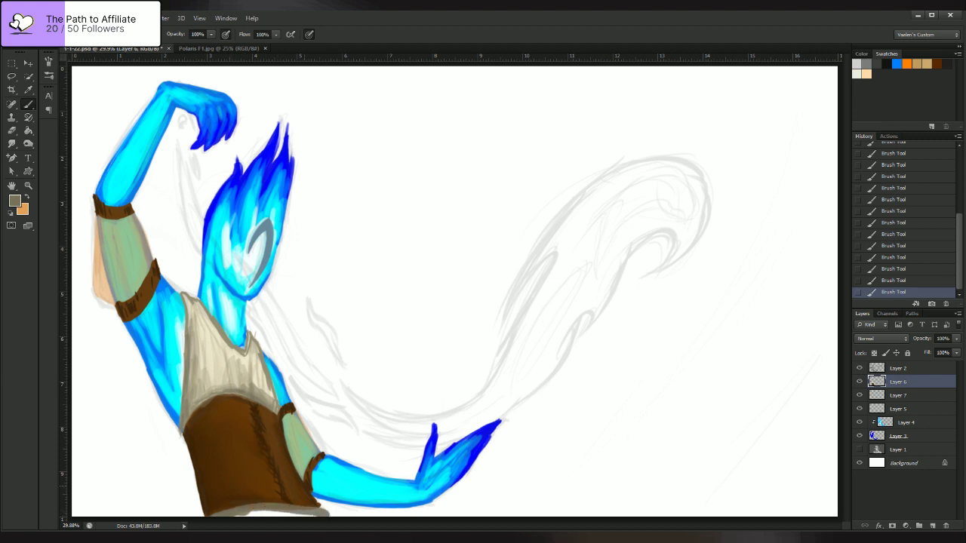
key("ctrl+alt+z")
key("ctrl+alt+z")
key("ctrl+alt+z")
key("ctrl+alt+z")
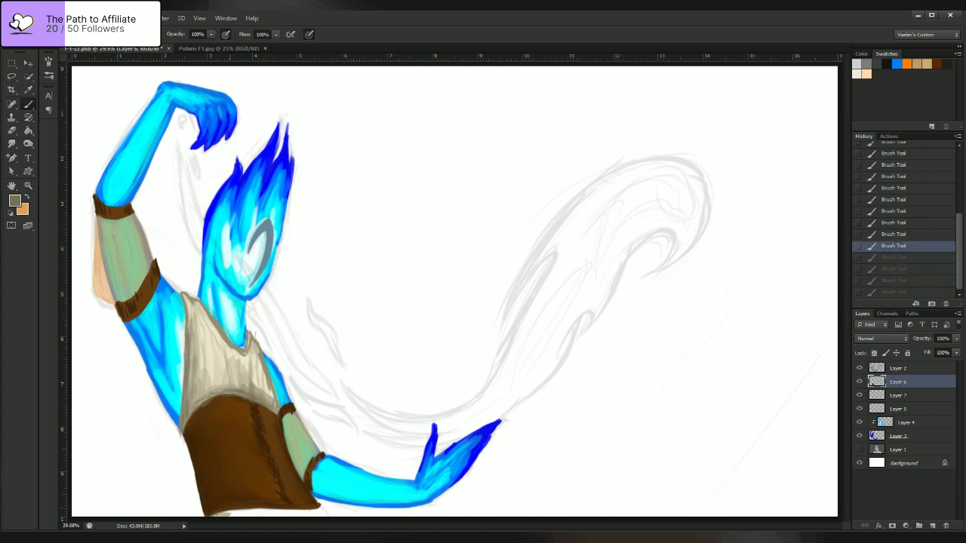
- Paint a grey-brown cloth strip under the brown garment along the canvas's bottom edge and add strokes in a sampled lighter grey-tan
mouse_move(222, 515)
left_mouse_down()
mouse_move(345, 512)
mouse_move(233, 515)
left_mouse_up()
left_click_drag(312, 517, 279, 517)
key("i")
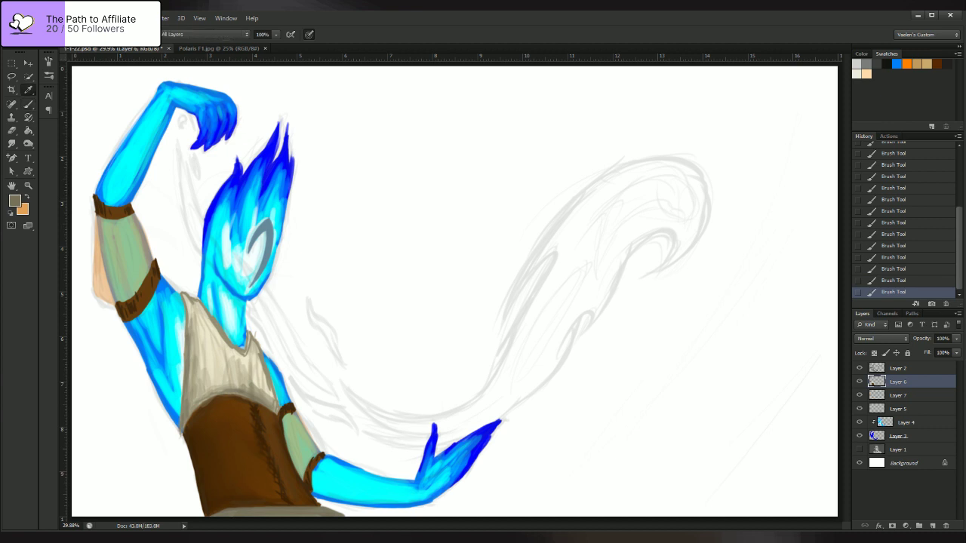
left_click(265, 512, "alt")
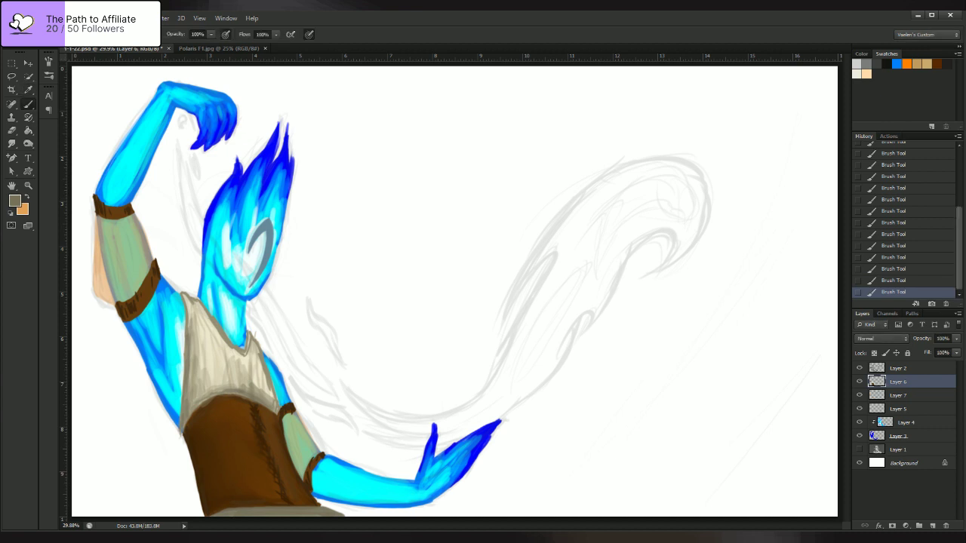
left_click_drag(258, 512, 322, 515)
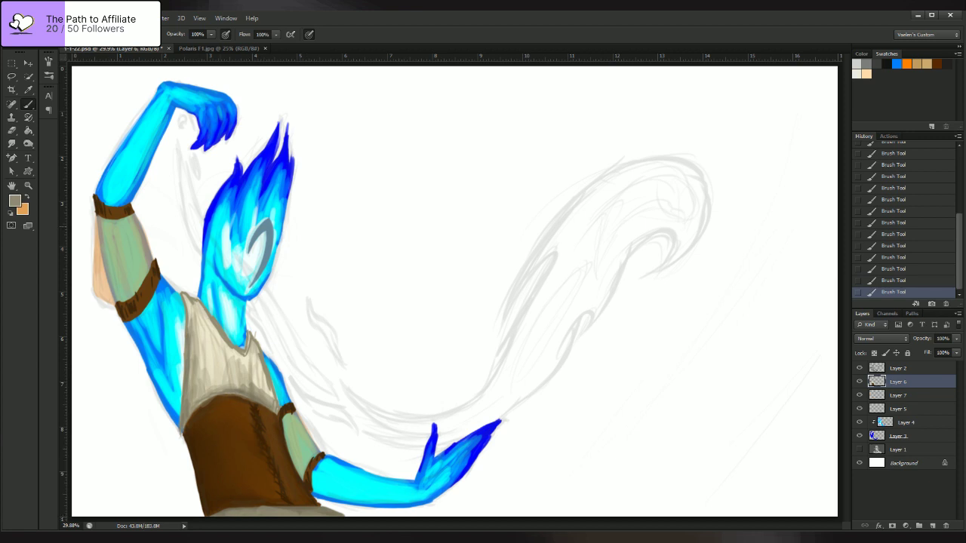
- Lighten the cloth strip under the brown garment with a sampled grey-tan and stroke dark brown along the garment's lower edge
key("i")
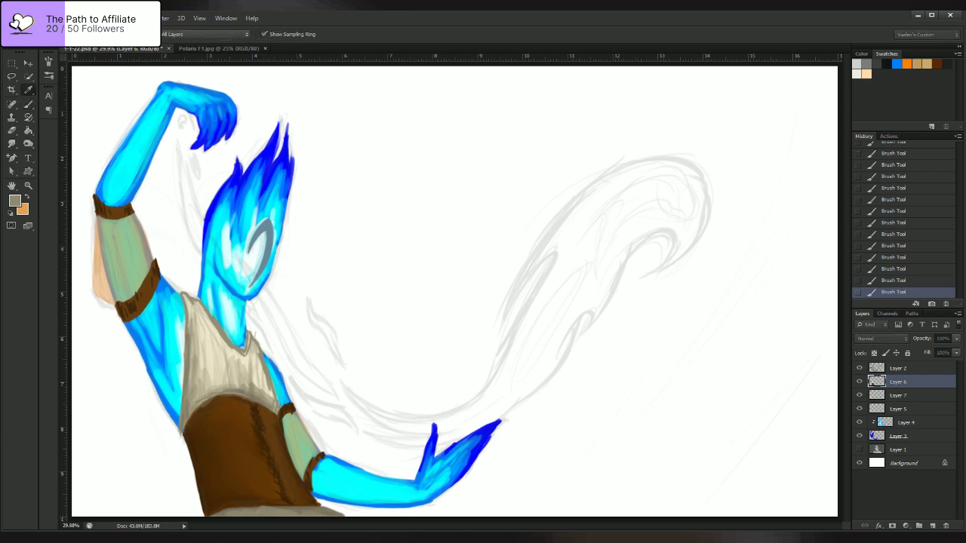
key("b")
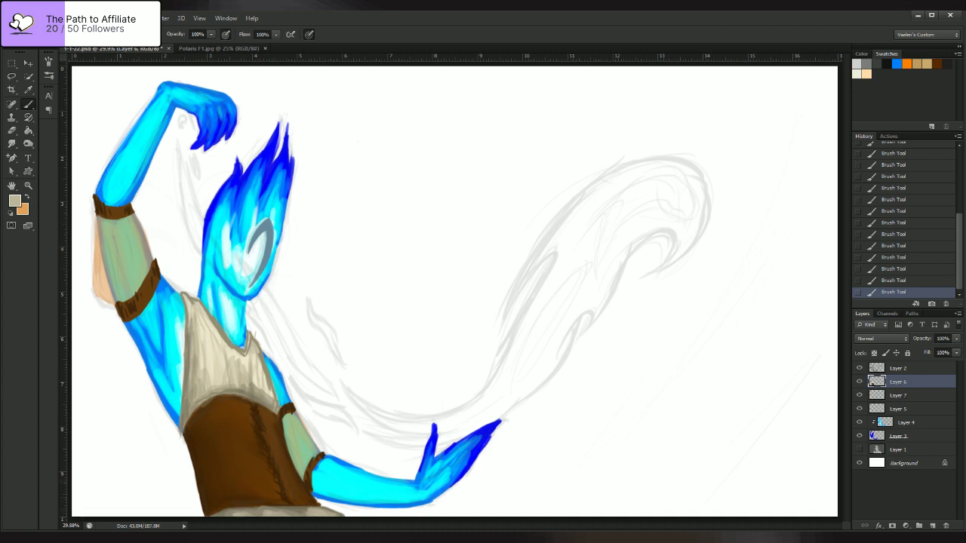
key("i")
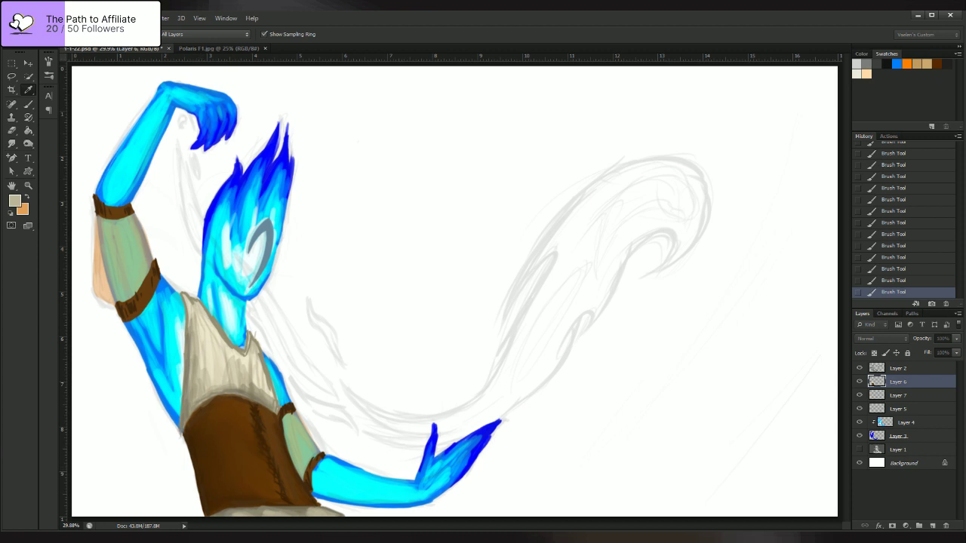
key("b")
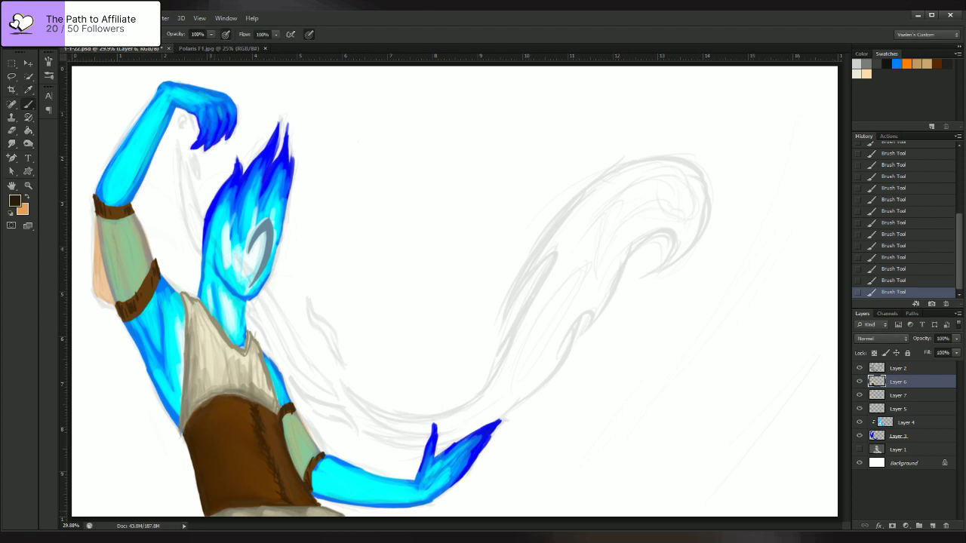
left_click_drag(211, 514, 248, 508)
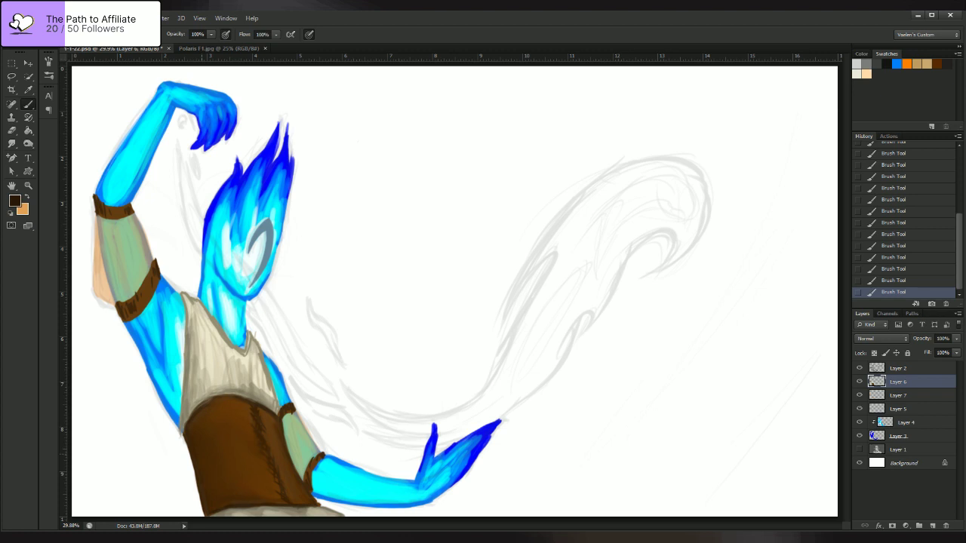
- Check Layer 7 by toggling its visibility and create a new layer above it at 47% opacity
left_click(860, 395)
left_click(860, 395)
left_click(898, 395)
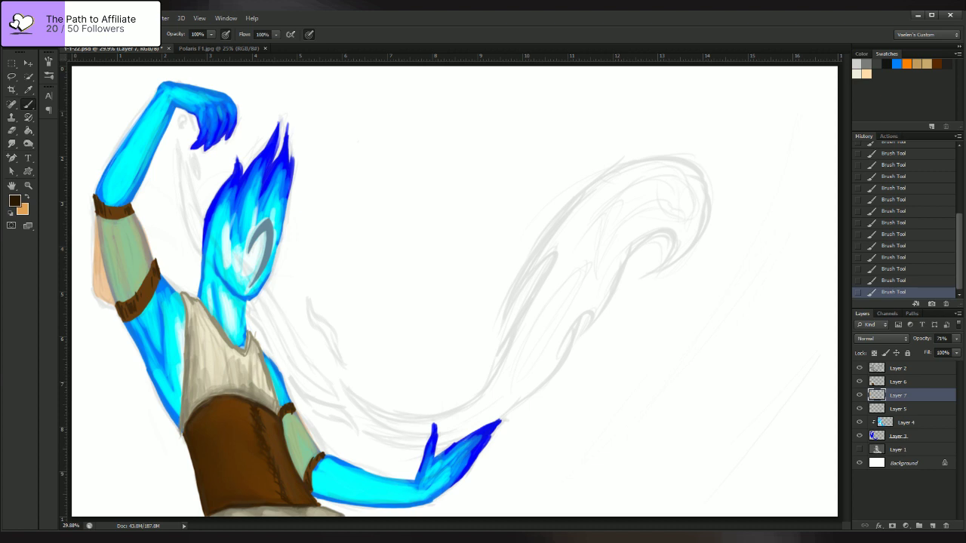
key("ctrl+u")
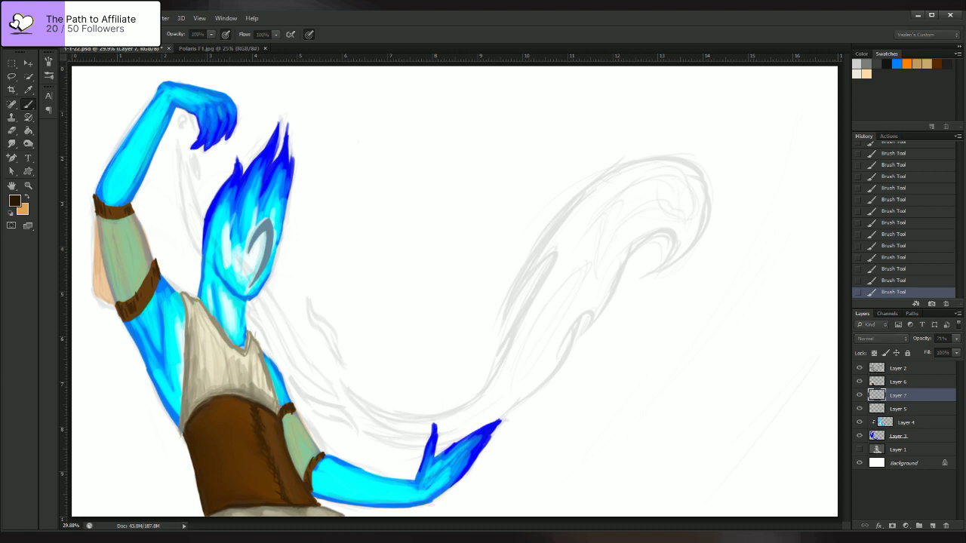
key("Return")
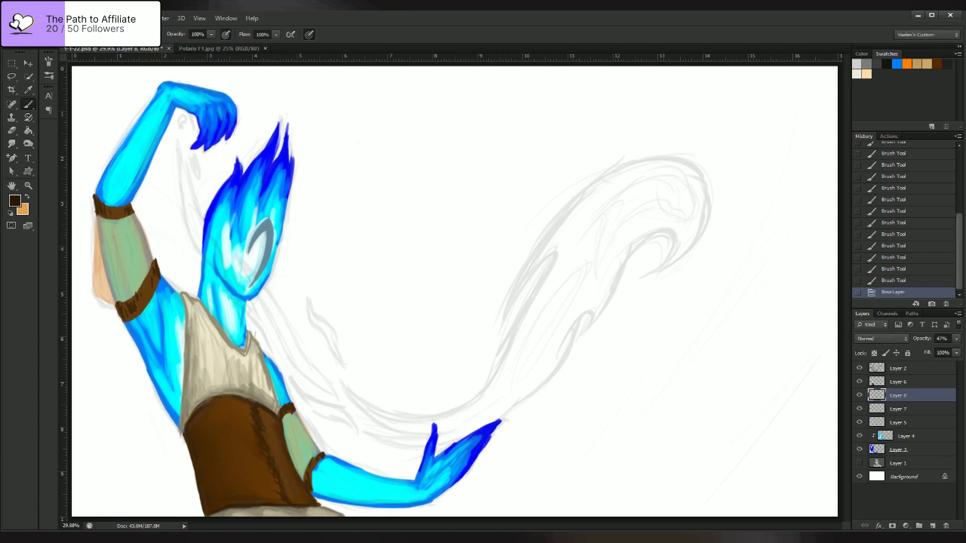
- Paint translucent orange-tan streaks over the raised arm's green sleeve on Layer 8
key("x")
left_click_drag(100, 288, 100, 274)
left_click_drag(104, 228, 117, 287)
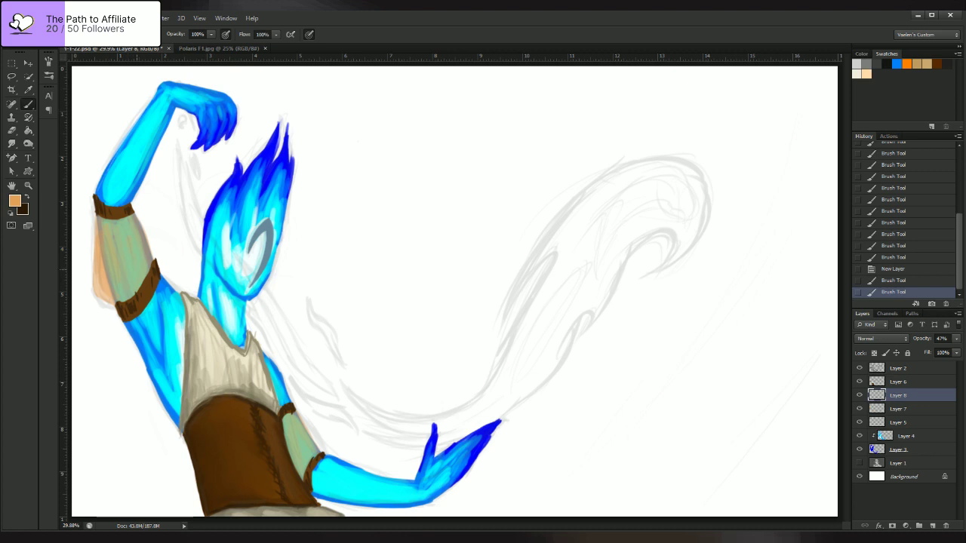
mouse_move(115, 227)
left_mouse_down()
mouse_move(130, 283)
mouse_move(147, 264)
mouse_move(123, 283)
mouse_move(147, 264)
mouse_move(131, 281)
left_mouse_up()
mouse_move(135, 224)
left_mouse_down()
mouse_move(149, 260)
mouse_move(122, 285)
left_mouse_up()
left_click_drag(104, 234, 118, 287)
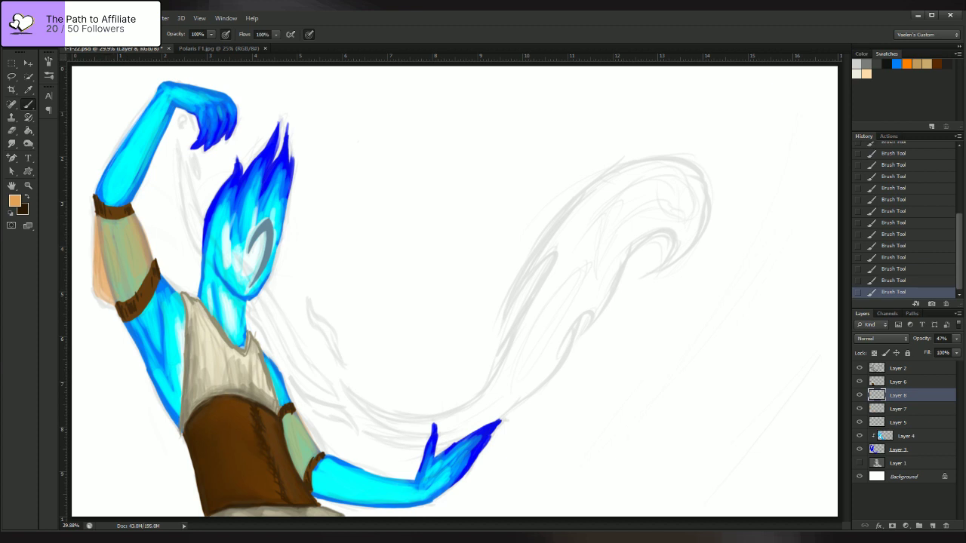
- Hide the Layer 2 sketch, sample white and paint highlights on the raised forearm and shoulder on Layer 4
left_click(859, 367)
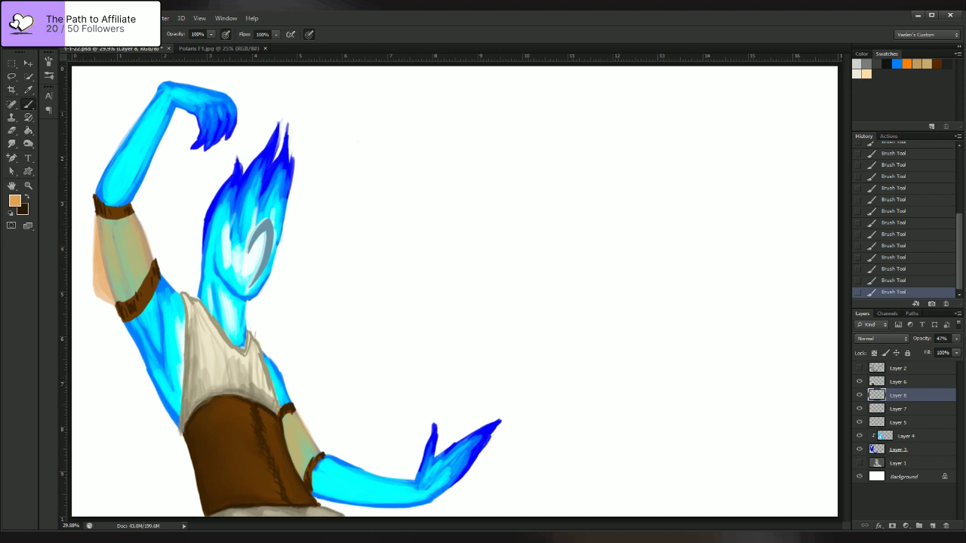
left_click(907, 436)
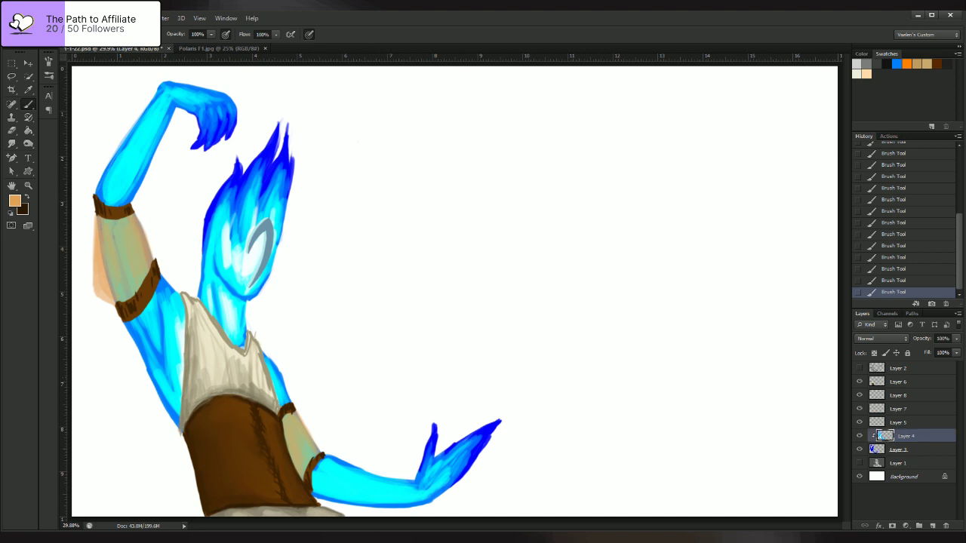
left_click(616, 286, "alt")
left_click_drag(114, 190, 164, 108)
mouse_move(177, 311)
left_mouse_down()
mouse_move(178, 396)
mouse_move(177, 316)
mouse_move(154, 334)
mouse_move(154, 318)
left_mouse_up()
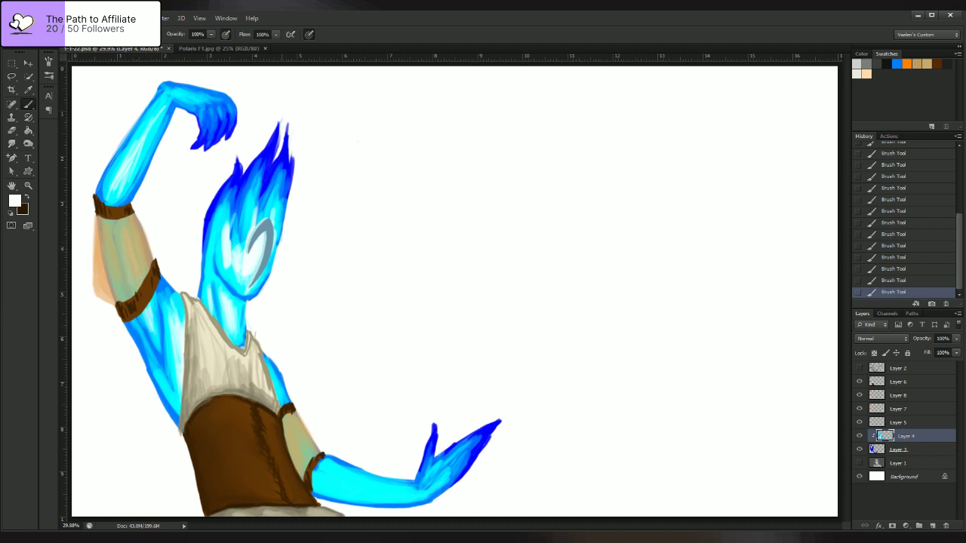
- Paint long white highlight strokes along the lowered forearm from the arm band to the wrist
left_click_drag(320, 483, 383, 494)
left_click_drag(364, 496, 386, 500)
mouse_move(329, 474)
left_mouse_down()
mouse_move(408, 490)
mouse_move(360, 487)
left_mouse_up()
mouse_move(322, 484)
left_mouse_down()
mouse_move(416, 495)
mouse_move(393, 497)
left_mouse_up()
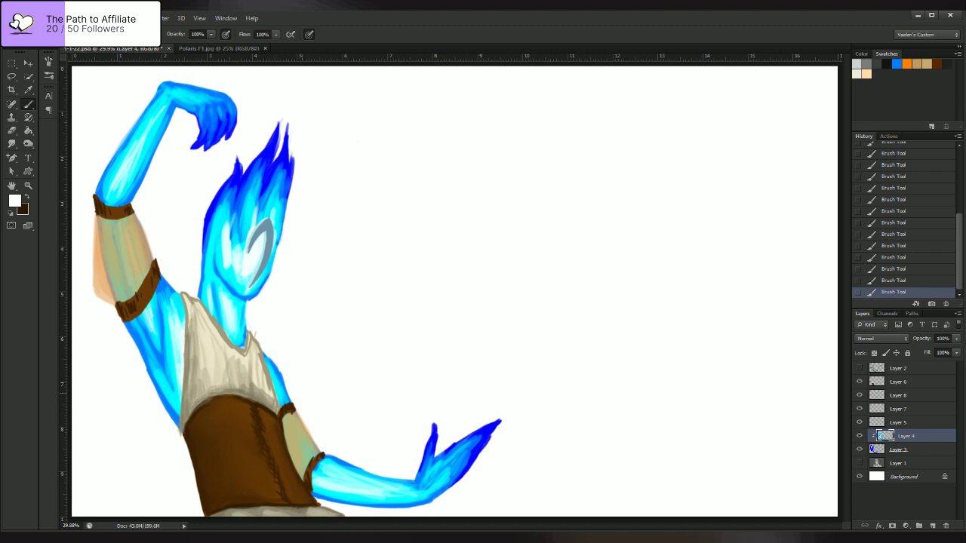
left_click_drag(327, 474, 394, 492)
left_click_drag(313, 472, 329, 490)
left_click_drag(339, 493, 421, 493)
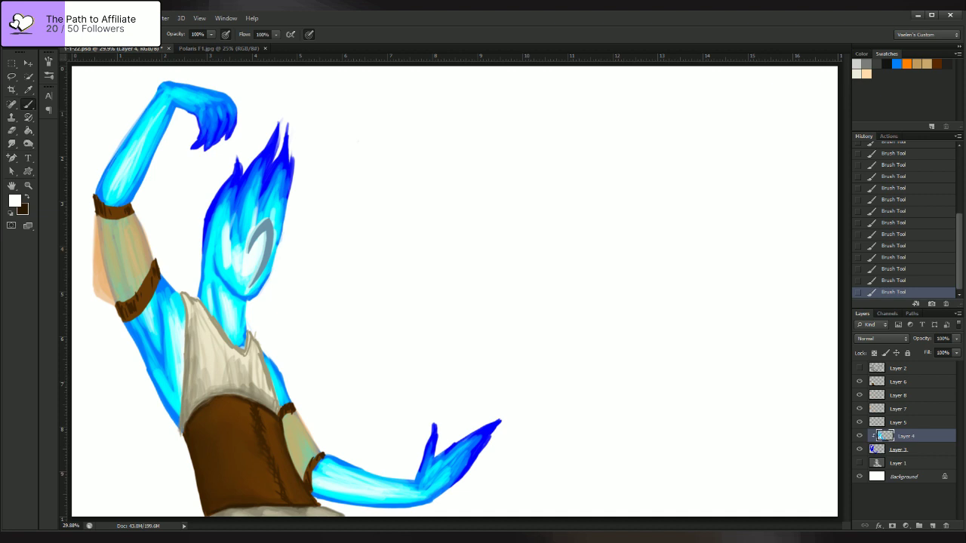
- Toggle Layer 1's visibility on and off, and invert the Background layer to black
left_click(858, 462)
left_click(859, 463)
left_click(905, 477)
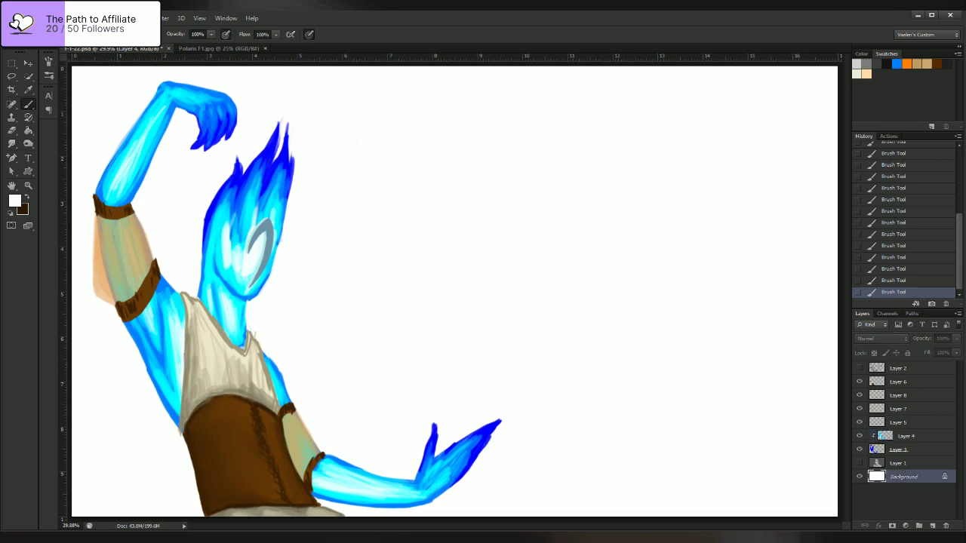
key("ctrl+i")
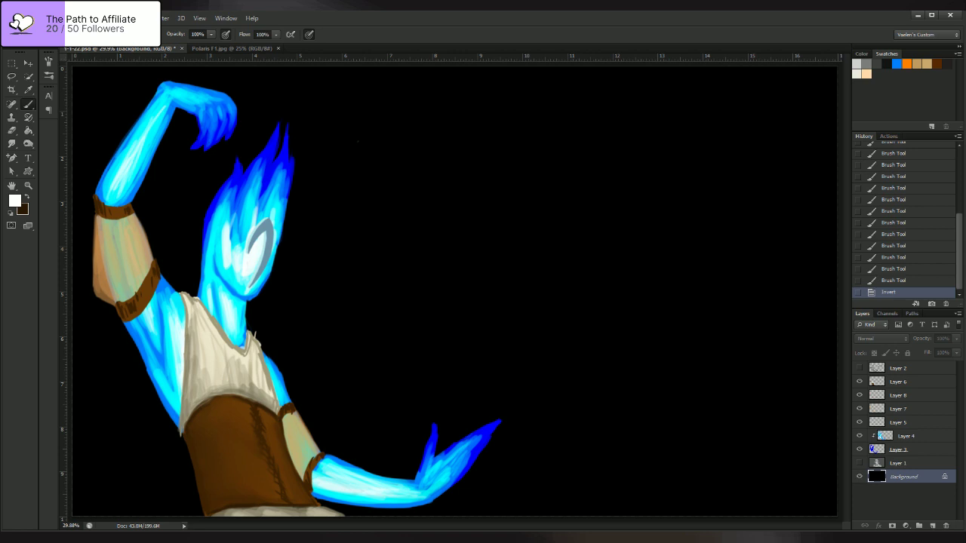
- Add a new layer above Layer 1, sample a bright blue and paint a translucent glow around the flame head
left_click(903, 463)
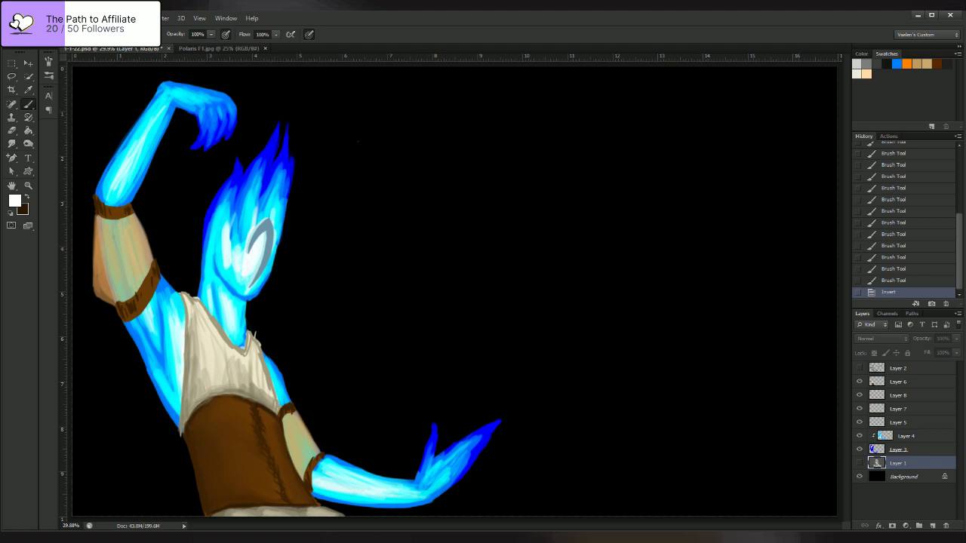
key("ctrl+shift+alt+n")
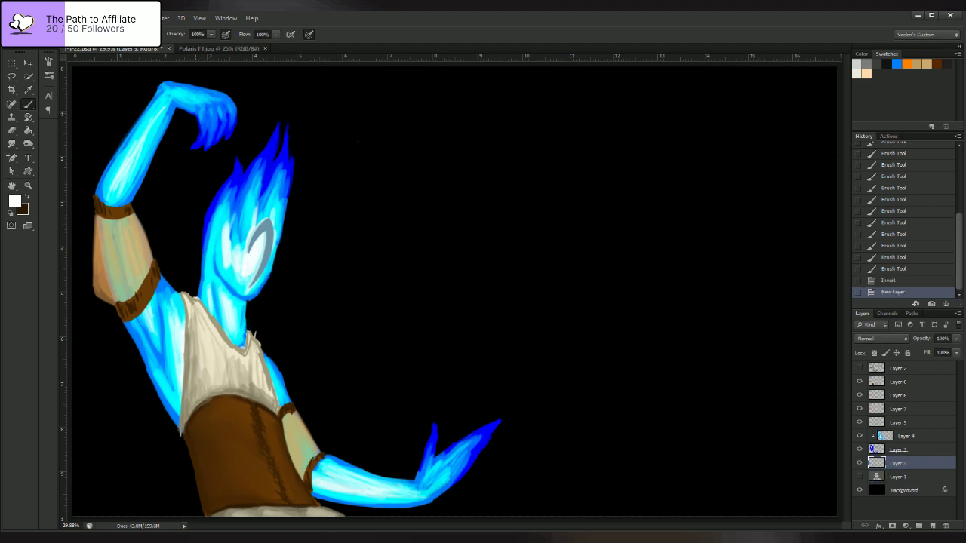
key("x")
key("i")
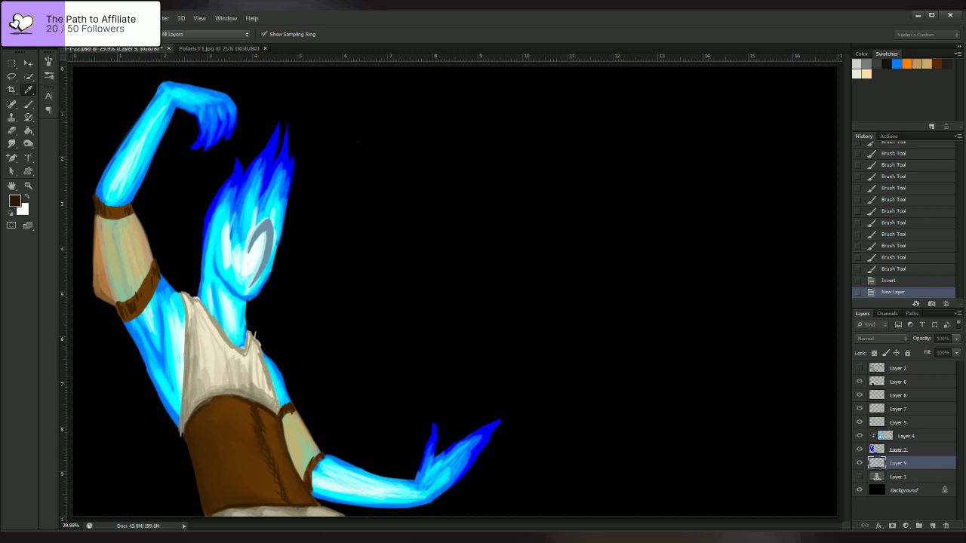
key("Return")
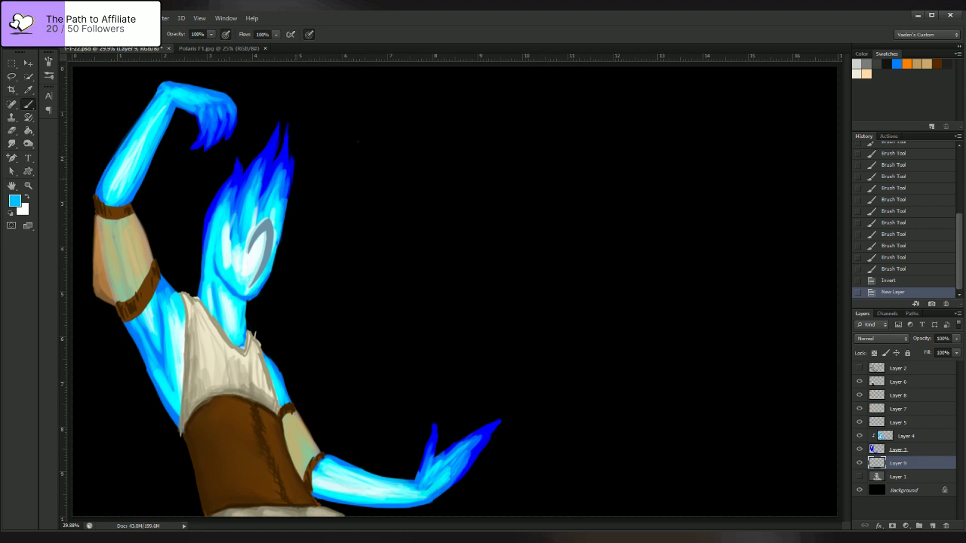
mouse_move(201, 271)
left_mouse_down()
mouse_move(196, 292)
mouse_move(223, 171)
mouse_move(193, 245)
mouse_move(210, 174)
mouse_move(245, 160)
mouse_move(249, 142)
mouse_move(295, 105)
mouse_move(286, 155)
mouse_move(305, 135)
mouse_move(291, 257)
mouse_move(256, 317)
mouse_move(270, 358)
left_mouse_up()
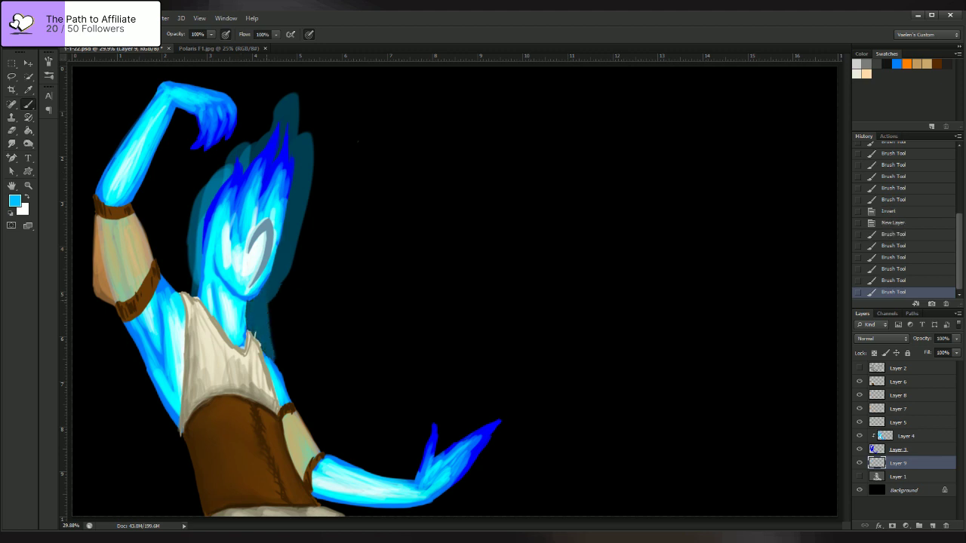
- Extend the blue glow from the neck over the shoulder and along the upper side of the lowered arm
mouse_move(251, 291)
left_mouse_down()
mouse_move(256, 333)
mouse_move(292, 172)
mouse_move(277, 151)
mouse_move(286, 100)
mouse_move(245, 168)
mouse_move(264, 350)
mouse_move(295, 404)
left_mouse_up()
left_click_drag(270, 342, 289, 397)
left_click_drag(324, 452, 391, 472)
mouse_move(324, 442)
left_mouse_down()
mouse_move(418, 475)
mouse_move(317, 440)
left_mouse_up()
mouse_move(288, 354)
left_mouse_down()
mouse_move(304, 421)
mouse_move(325, 449)
left_mouse_up()
left_click_drag(288, 380, 321, 446)
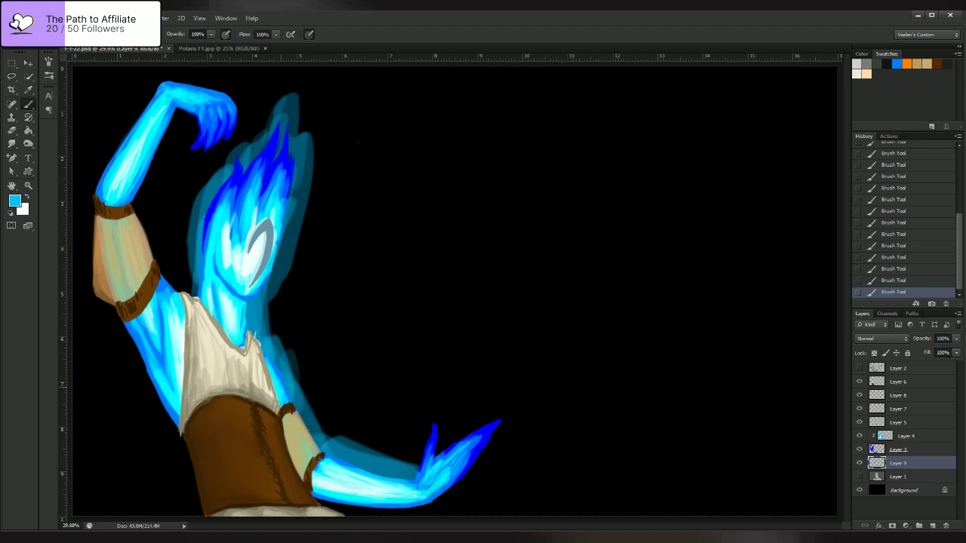
- Paint the blue glow beneath the lowered forearm and up along the outstretched hand past its fingertips
left_click_drag(317, 507, 379, 514)
mouse_move(314, 500)
left_mouse_down()
mouse_move(399, 515)
mouse_move(442, 498)
left_mouse_up()
mouse_move(379, 513)
left_mouse_down()
mouse_move(424, 510)
mouse_move(461, 483)
mouse_move(487, 446)
left_mouse_up()
left_click_drag(435, 507, 490, 444)
left_click_drag(453, 488, 518, 398)
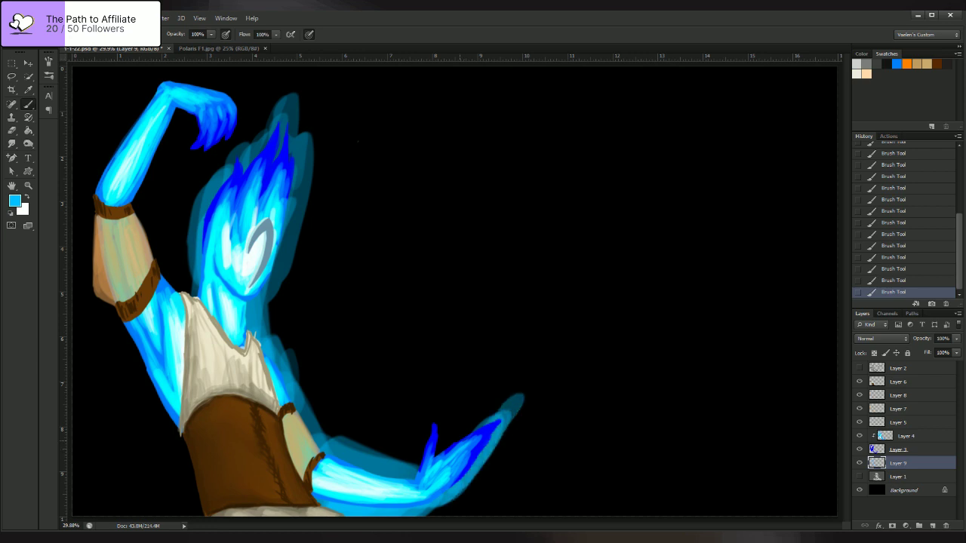
- Surround the lowered hand's thumb with blue glow and strengthen it along the forearm, neck and face side of the head
mouse_move(483, 424)
left_mouse_down()
mouse_move(517, 396)
mouse_move(453, 442)
mouse_move(463, 432)
mouse_move(442, 408)
mouse_move(415, 471)
mouse_move(426, 431)
left_mouse_up()
mouse_move(439, 427)
left_mouse_down()
mouse_move(439, 451)
mouse_move(500, 403)
mouse_move(398, 477)
mouse_move(362, 454)
left_mouse_up()
left_click_drag(399, 474, 322, 444)
mouse_move(265, 335)
left_mouse_down()
mouse_move(293, 384)
mouse_move(257, 303)
mouse_move(297, 188)
mouse_move(269, 291)
left_mouse_up()
left_click_drag(295, 181, 265, 298)
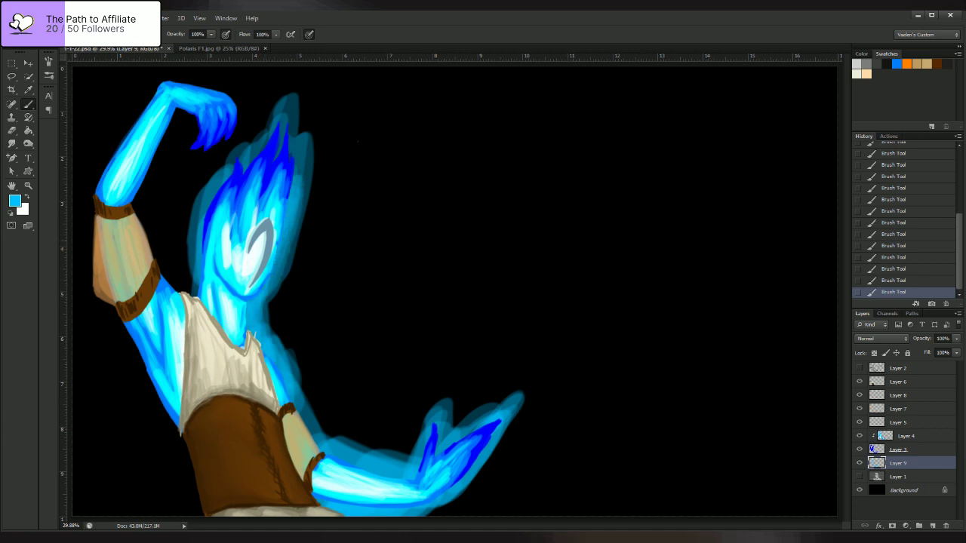
- Build up the blue glow behind the back of the head and extend it above the flame tips
mouse_move(211, 202)
left_mouse_down()
mouse_move(292, 100)
mouse_move(287, 122)
left_mouse_up()
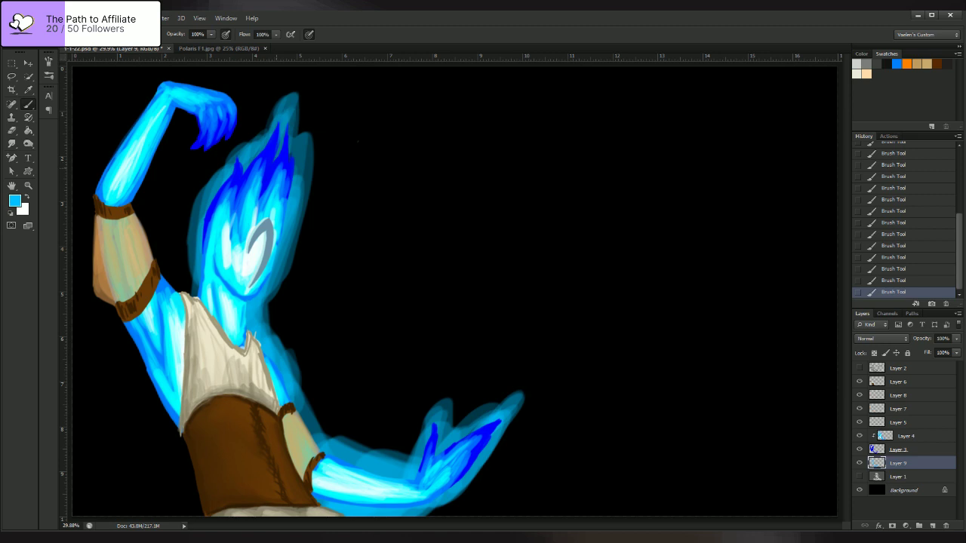
mouse_move(296, 176)
left_mouse_down()
mouse_move(300, 83)
mouse_move(253, 154)
left_mouse_up()
mouse_move(284, 78)
left_mouse_down()
mouse_move(196, 237)
mouse_move(189, 296)
left_mouse_up()
left_click_drag(197, 233, 185, 291)
left_click_drag(188, 251, 194, 297)
- Paint and intensify the blue glow along the outer side of the torso from the raised arm's band to the waist
mouse_move(105, 293)
left_mouse_down()
mouse_move(149, 406)
mouse_move(192, 476)
left_mouse_up()
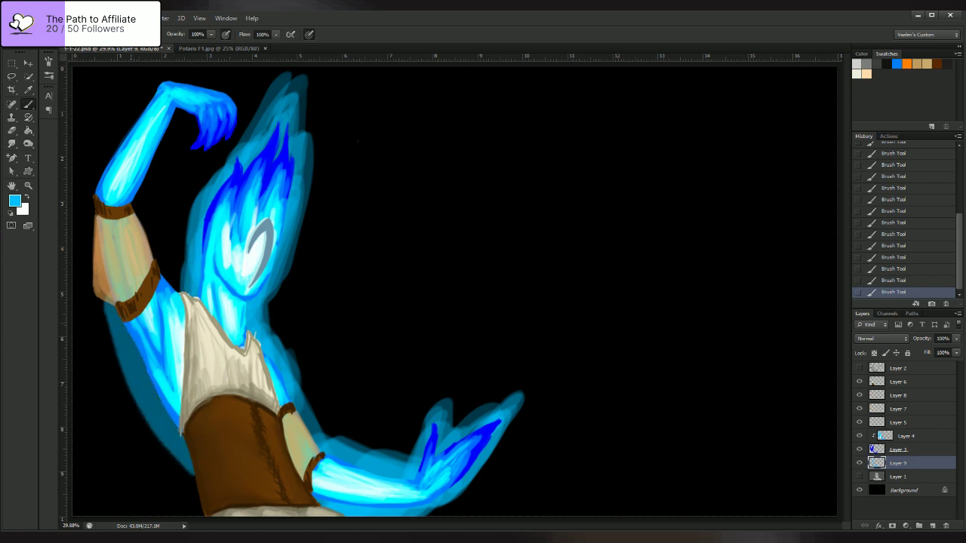
left_click_drag(119, 321, 161, 403)
left_click_drag(134, 358, 161, 407)
left_click_drag(122, 327, 178, 438)
left_click_drag(133, 350, 186, 453)
left_click_drag(172, 445, 111, 305)
left_click_drag(160, 404, 170, 427)
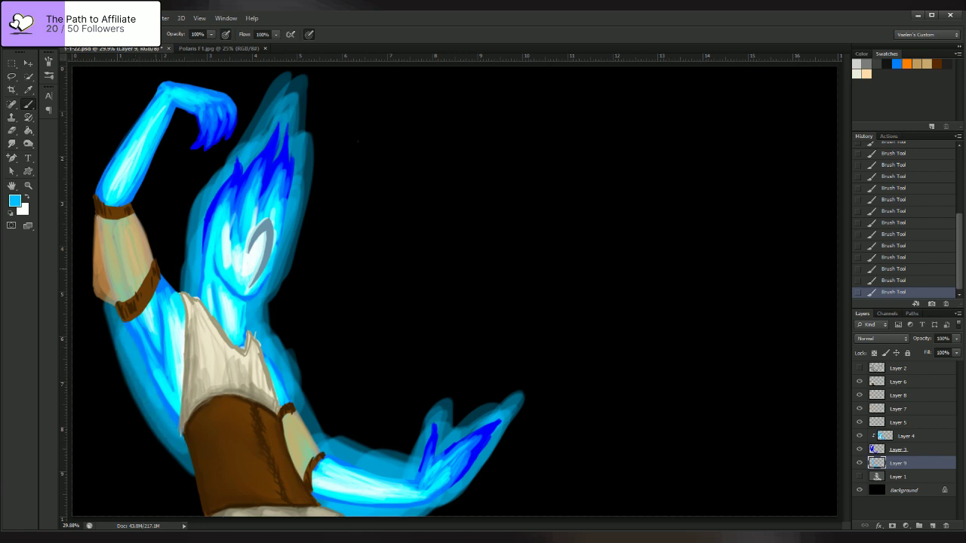
- Paint the blue glow around both sides of the raised arm's sleeve and over its shoulder
left_click_drag(156, 257, 179, 291)
mouse_move(149, 237)
left_mouse_down()
mouse_move(180, 291)
mouse_move(132, 200)
left_mouse_up()
left_click_drag(133, 199, 159, 260)
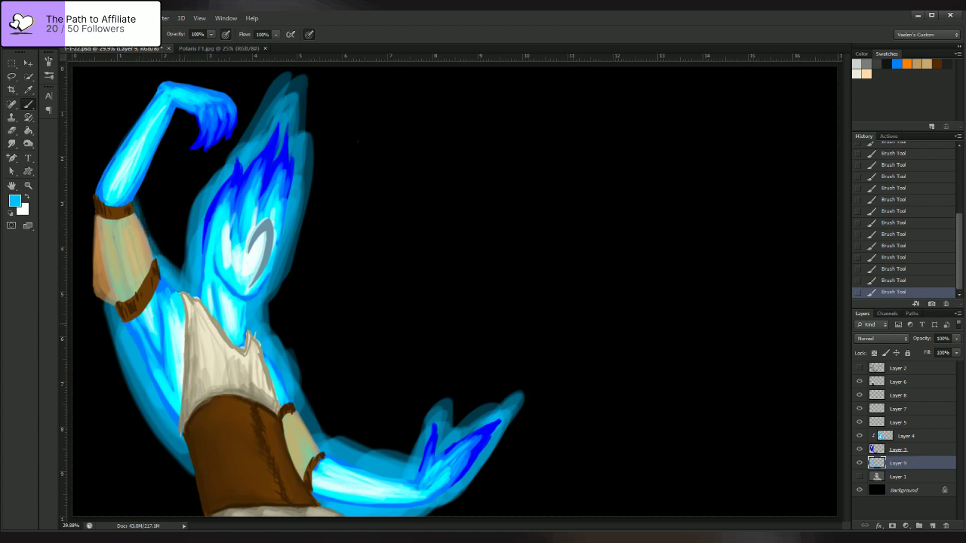
left_click_drag(141, 220, 157, 255)
left_click_drag(139, 191, 160, 264)
mouse_move(116, 323)
left_mouse_down()
mouse_move(86, 245)
mouse_move(93, 203)
mouse_move(108, 308)
left_mouse_up()
left_click_drag(133, 196, 154, 241)
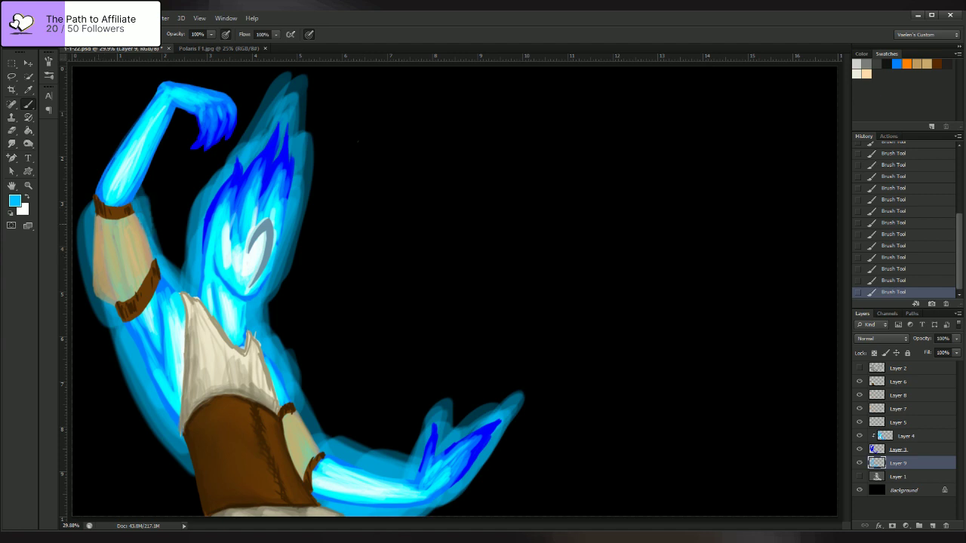
- Surround the raised forearm and hand with blue glow and extend it down the outer edge of the brown garment
mouse_move(90, 286)
left_mouse_down()
mouse_move(89, 188)
mouse_move(136, 116)
left_mouse_up()
mouse_move(93, 198)
left_mouse_down()
mouse_move(143, 105)
mouse_move(89, 205)
mouse_move(130, 127)
left_mouse_up()
mouse_move(159, 84)
left_mouse_down()
mouse_move(125, 136)
mouse_move(124, 118)
mouse_move(83, 205)
left_mouse_up()
left_click_drag(174, 112, 136, 209)
mouse_move(171, 81)
left_mouse_down()
mouse_move(225, 85)
mouse_move(157, 81)
mouse_move(233, 102)
mouse_move(215, 148)
mouse_move(187, 119)
mouse_move(180, 148)
mouse_move(239, 107)
mouse_move(225, 85)
left_mouse_up()
mouse_move(185, 115)
left_mouse_down()
mouse_move(239, 119)
mouse_move(210, 169)
mouse_move(188, 120)
mouse_move(201, 151)
mouse_move(240, 115)
left_mouse_up()
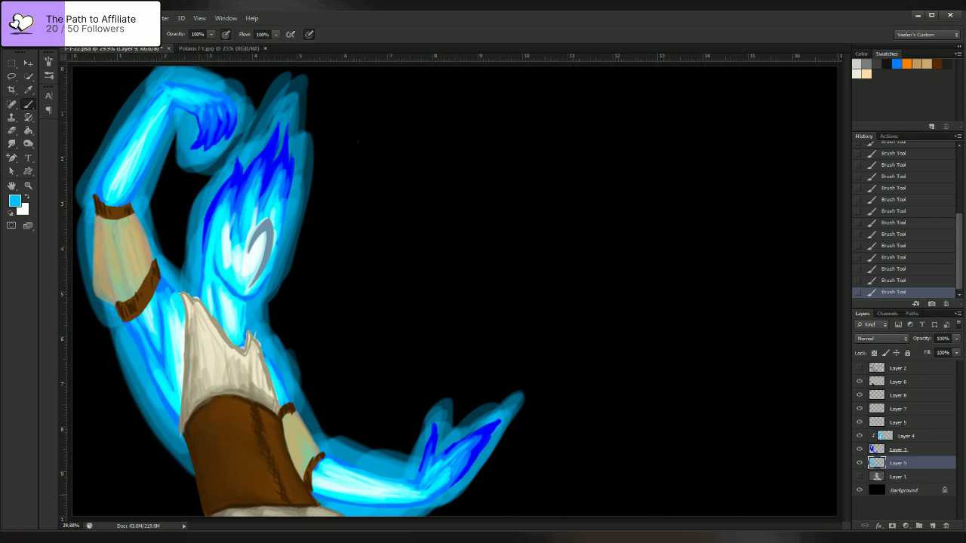
left_click_drag(188, 457, 198, 514)
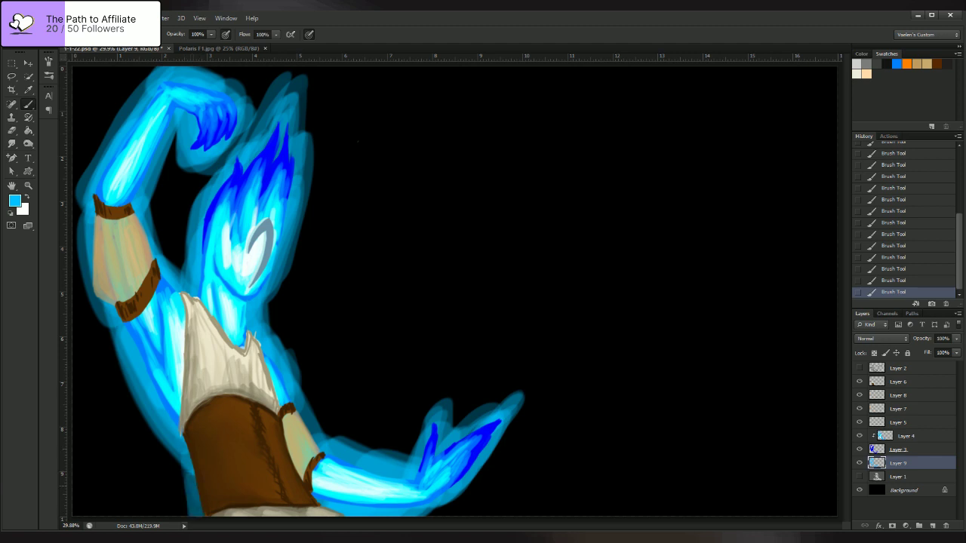
left_click_drag(189, 480, 160, 421)
- Switch to white and add light glow strokes beside the raised arm's bands, behind the face and between the flame tips
key("z")
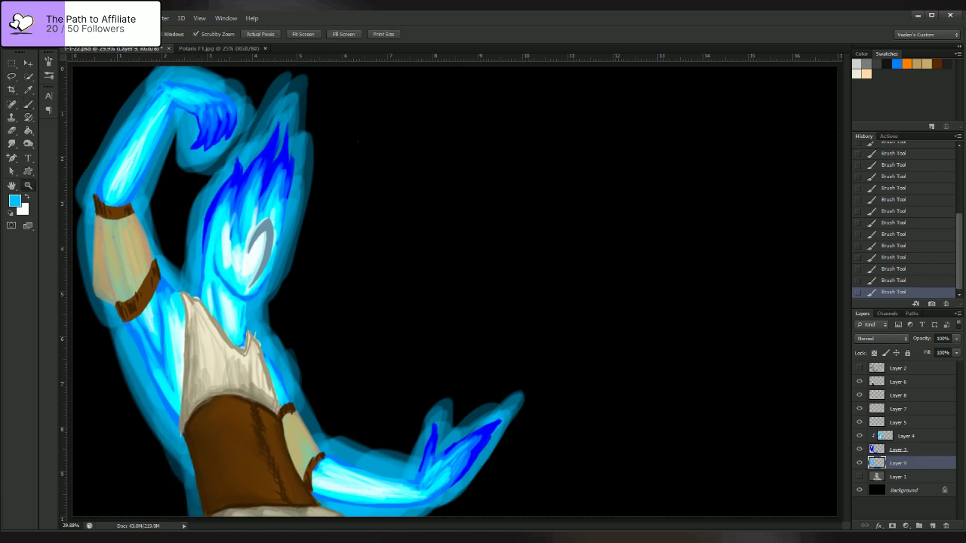
key("x")
key("b")
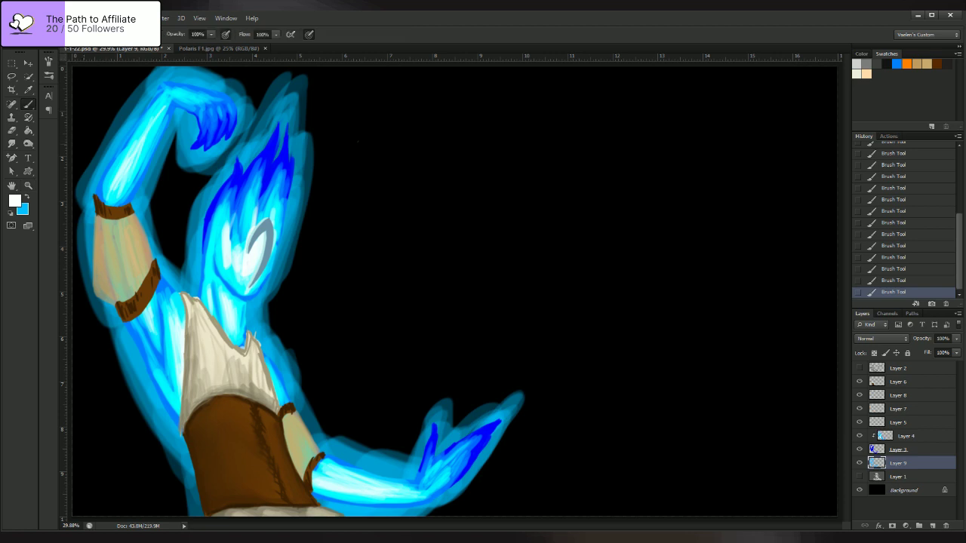
left_click_drag(114, 304, 128, 333)
left_click_drag(132, 195, 138, 220)
left_click_drag(275, 249, 273, 272)
left_click_drag(282, 140, 276, 161)
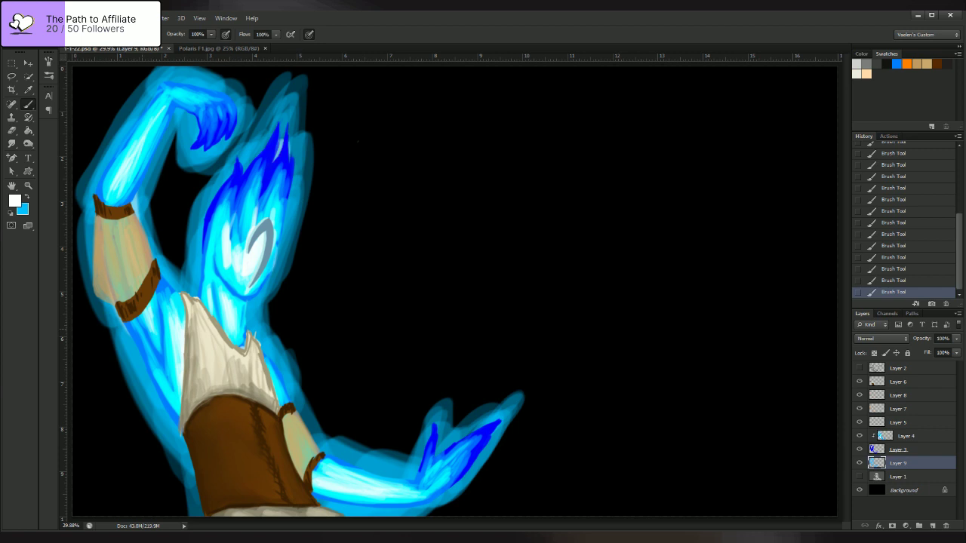
- Paint white glow strokes beside the neck and front shoulder and along the outer edge of the brown garment
left_click_drag(249, 301, 249, 331)
left_click_drag(257, 336, 268, 356)
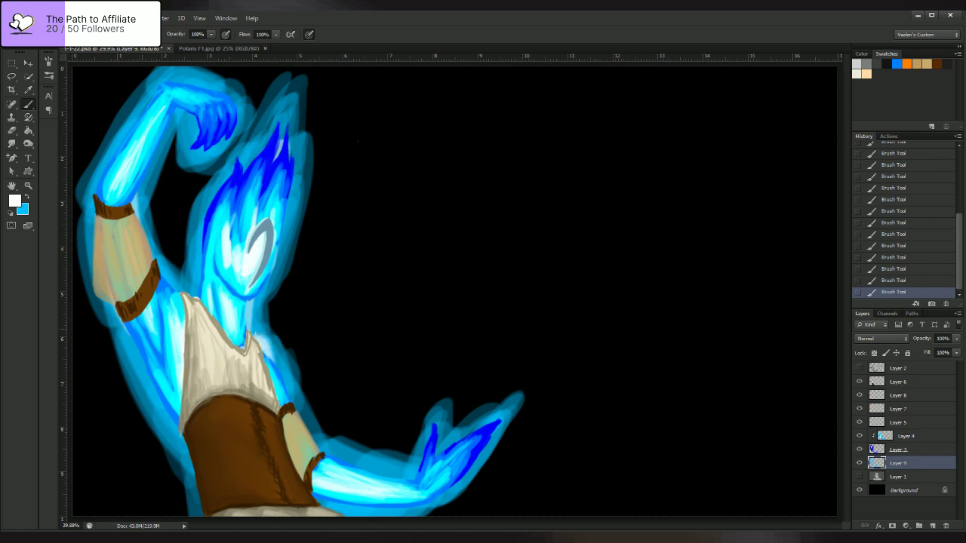
left_click_drag(193, 487, 175, 424)
mouse_move(188, 463)
left_mouse_down()
mouse_move(184, 451)
mouse_move(197, 505)
left_mouse_up()
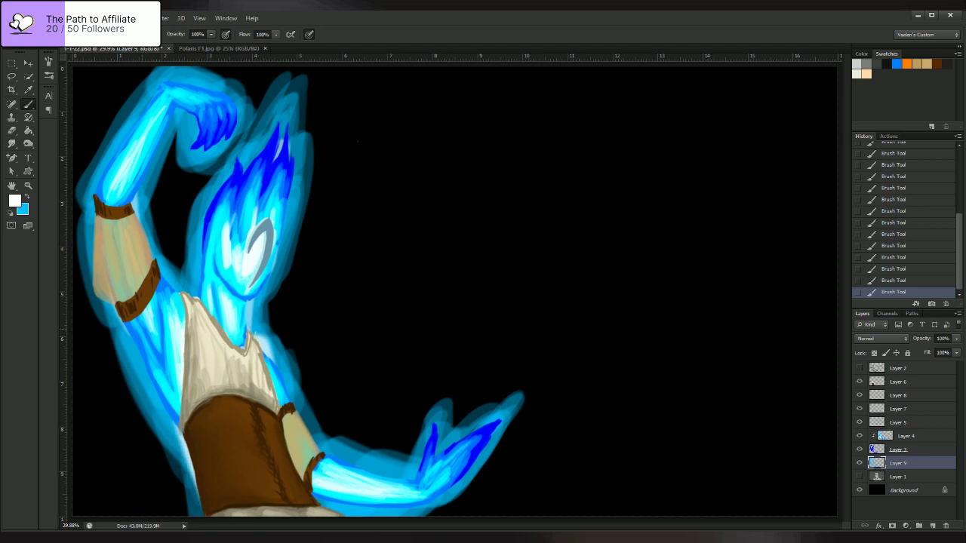
- Add white glow strokes along both sides of the lowered arm from the shoulder to the flaming hand
left_click_drag(252, 330, 262, 337)
left_click_drag(315, 498, 320, 503)
left_click_drag(299, 411, 334, 455)
left_click_drag(320, 503, 375, 515)
left_click_drag(332, 452, 411, 479)
left_click_drag(329, 504, 396, 514)
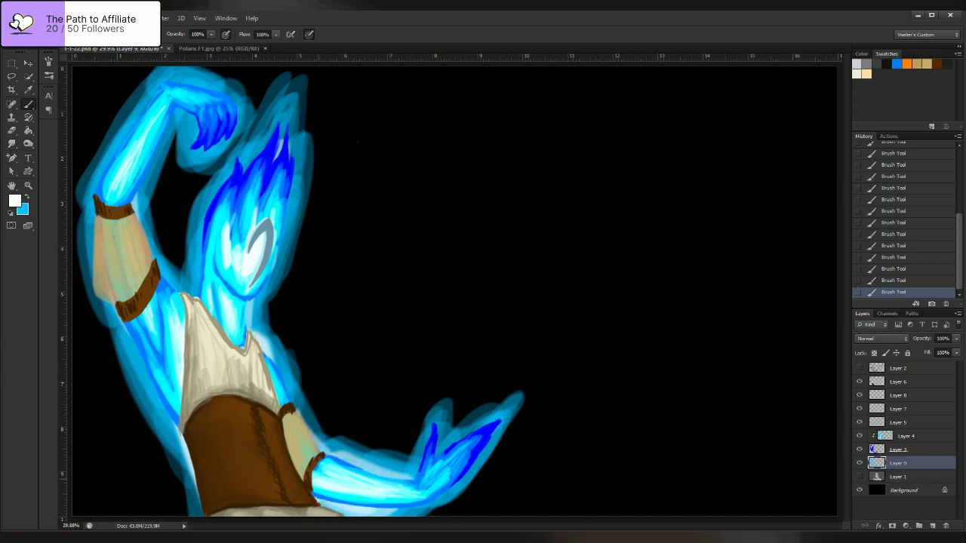
left_click(407, 315)
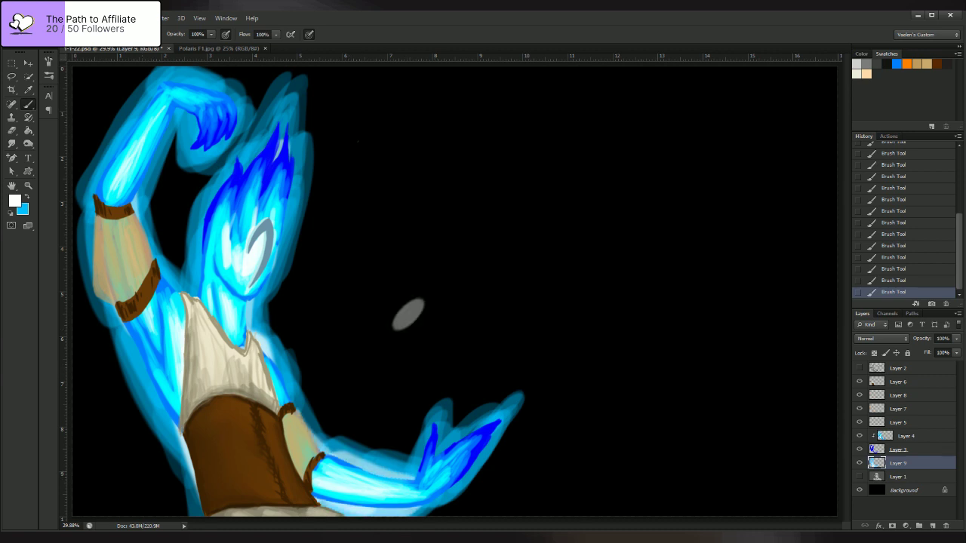
key("ctrl+z")
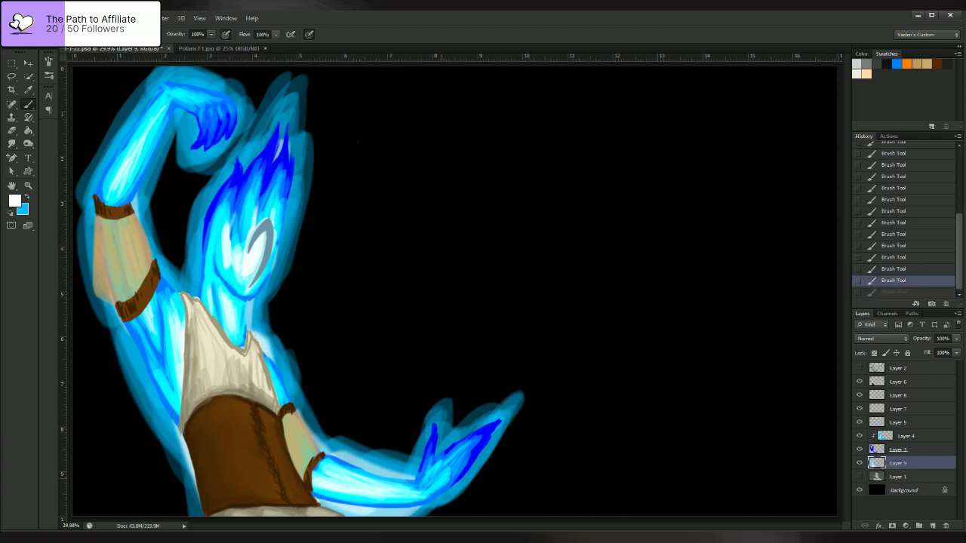
left_click_drag(480, 428, 407, 478)
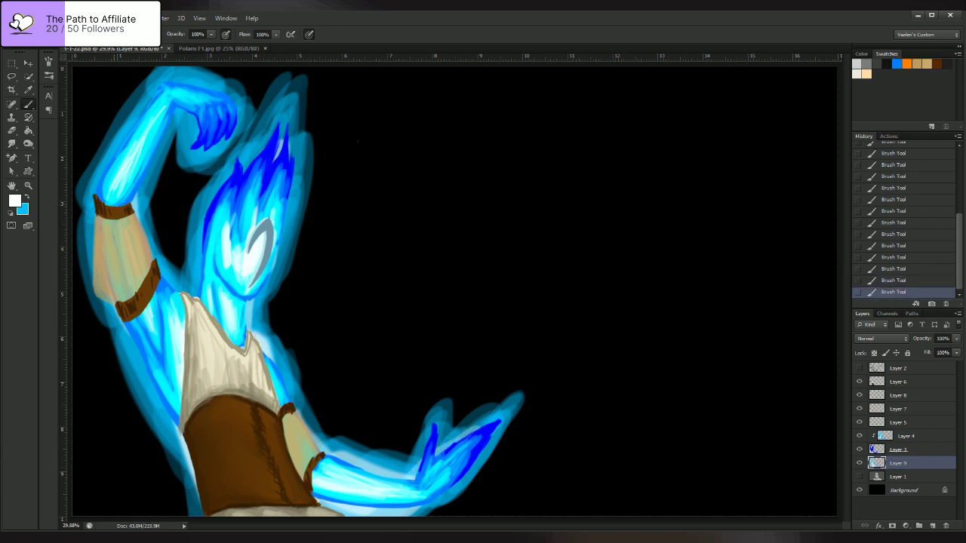
- Add white glow strokes around the raised hand and forearm and down the outer side of the torso
left_click_drag(178, 77, 218, 90)
left_click_drag(196, 132, 211, 155)
left_click_drag(175, 112, 196, 130)
left_click_drag(152, 100, 140, 119)
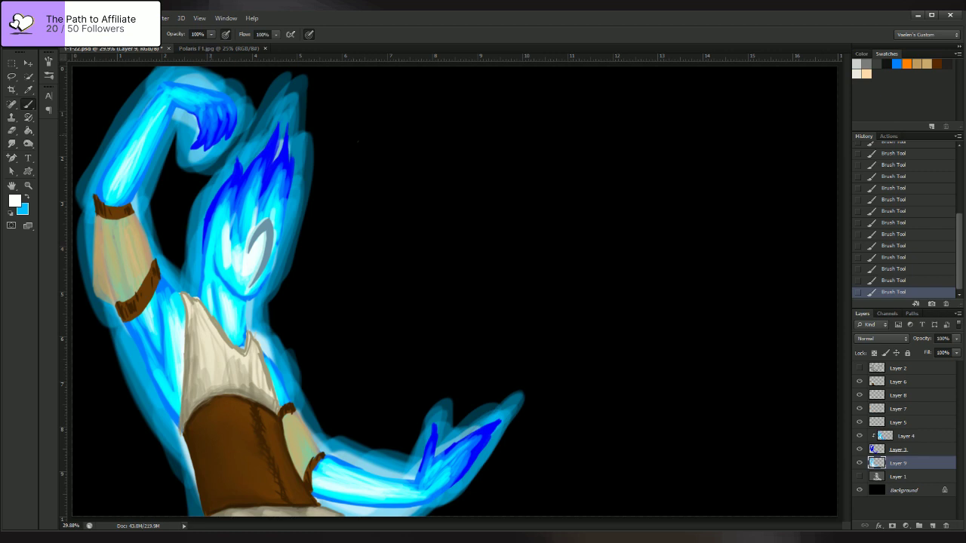
left_click_drag(113, 306, 190, 464)
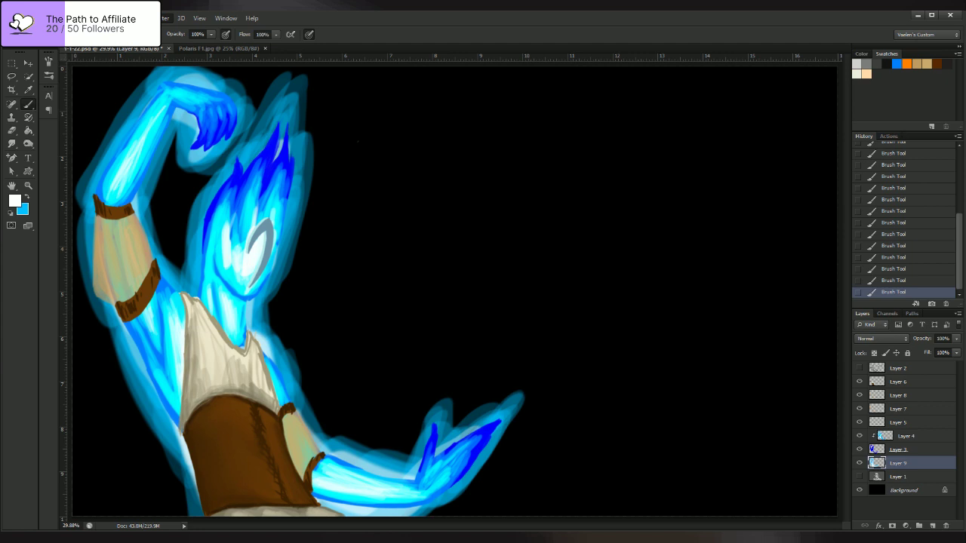
- Soften the painted glow on Layer 9 into a diffuse halo with Gaussian Blur
key("space")
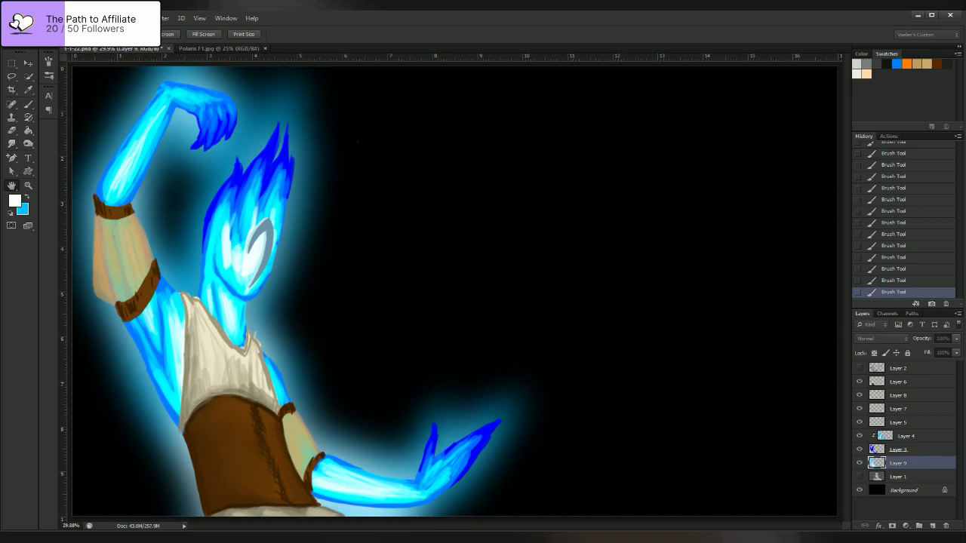
key("b")
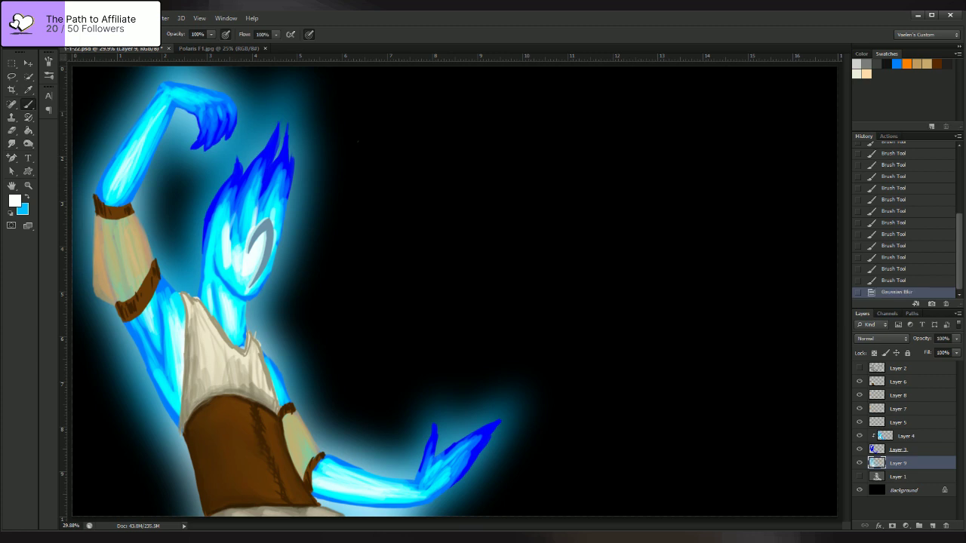
- Group the character layers from Layer 3 to Layer 6
left_click(898, 449)
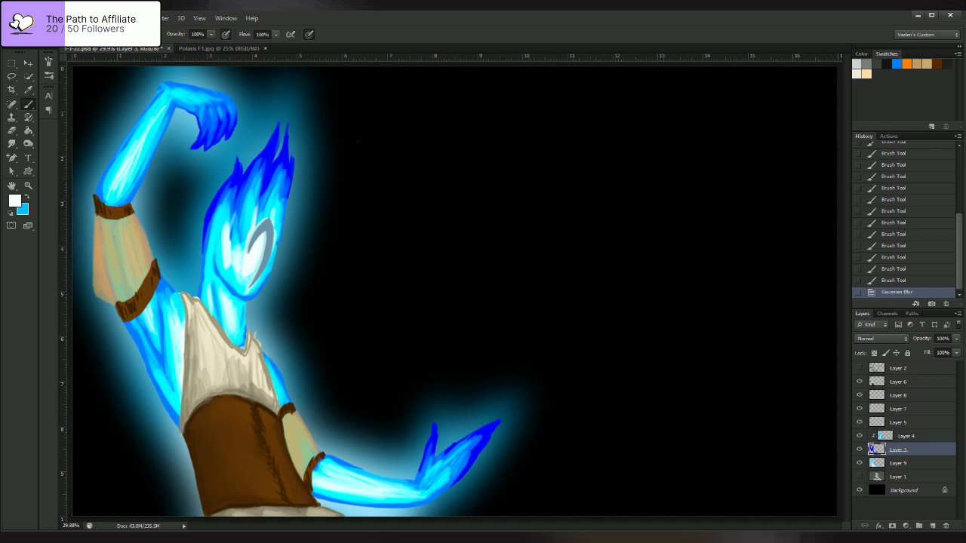
left_click(898, 382, "shift")
key("ctrl+g")
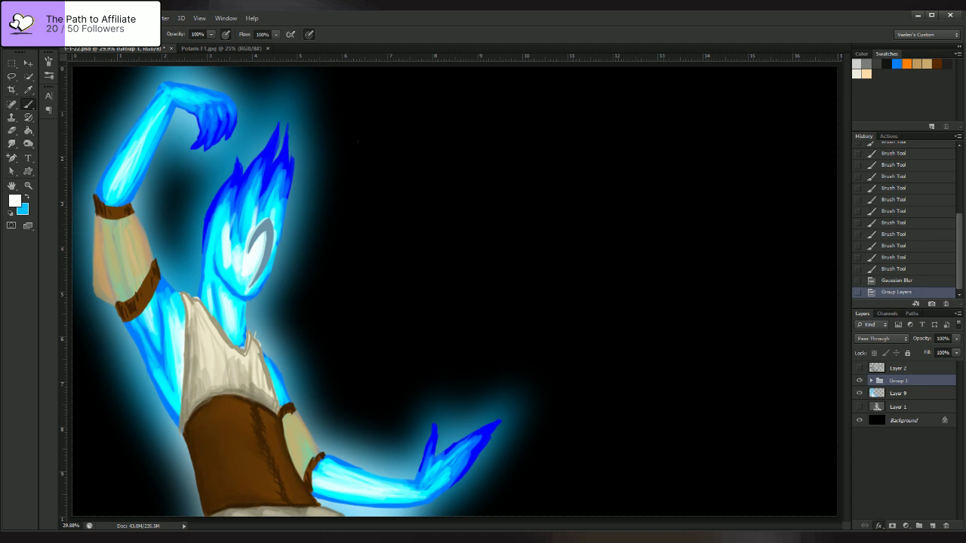
- Apply a bright blue Outer Glow effect to the character group
key("space")
left_click(902, 513)
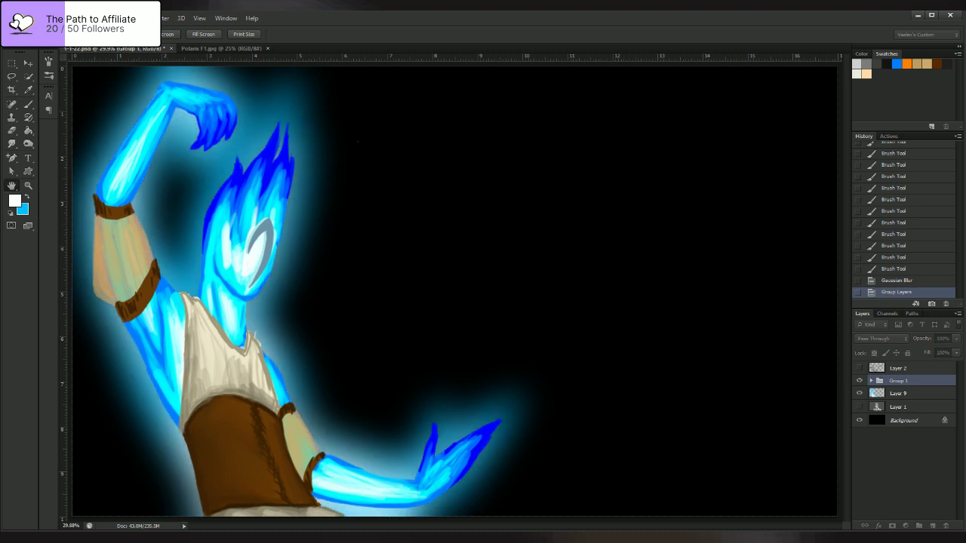
key("i")
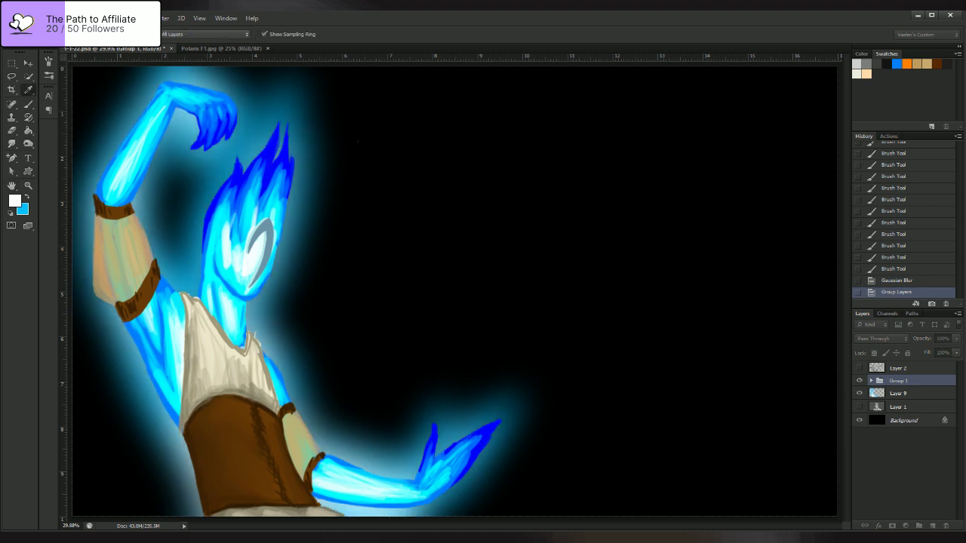
key("h")
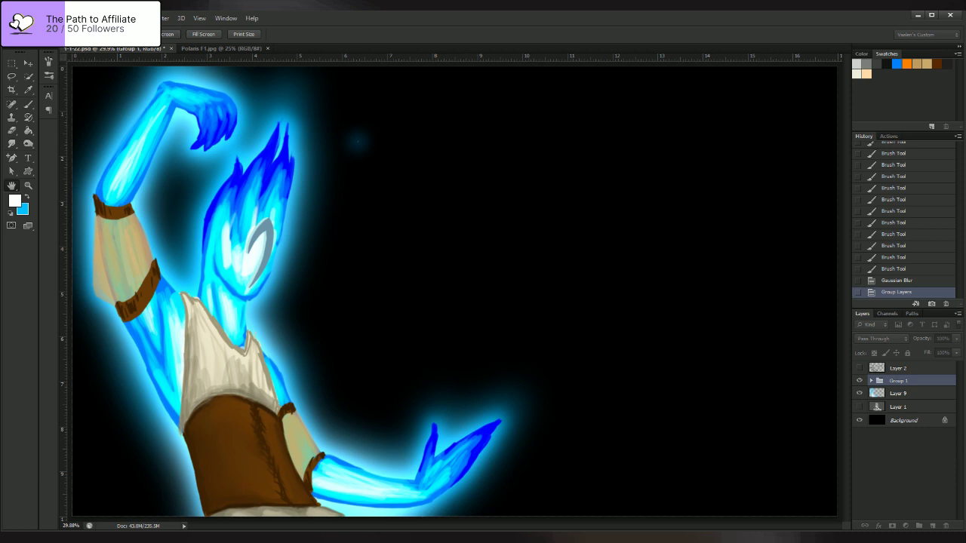
key("Return")
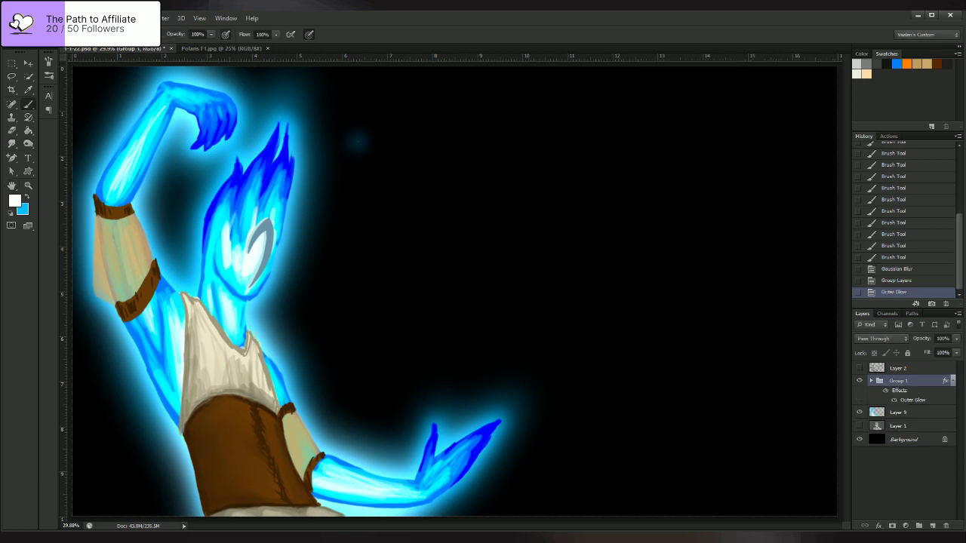
- Blur the glow on Layer 9 again with a stronger Gaussian Blur so it spreads farther into the background
left_click(898, 413)
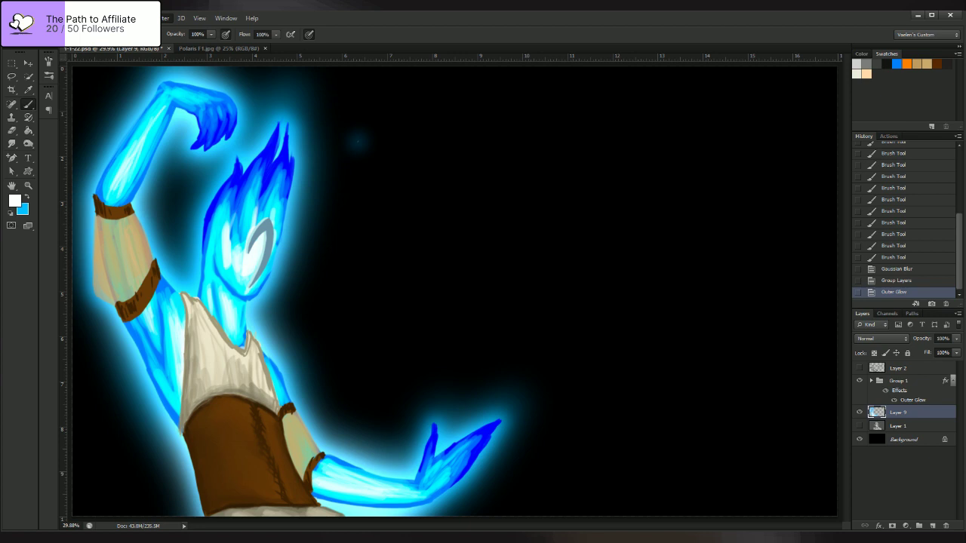
left_click(317, 208)
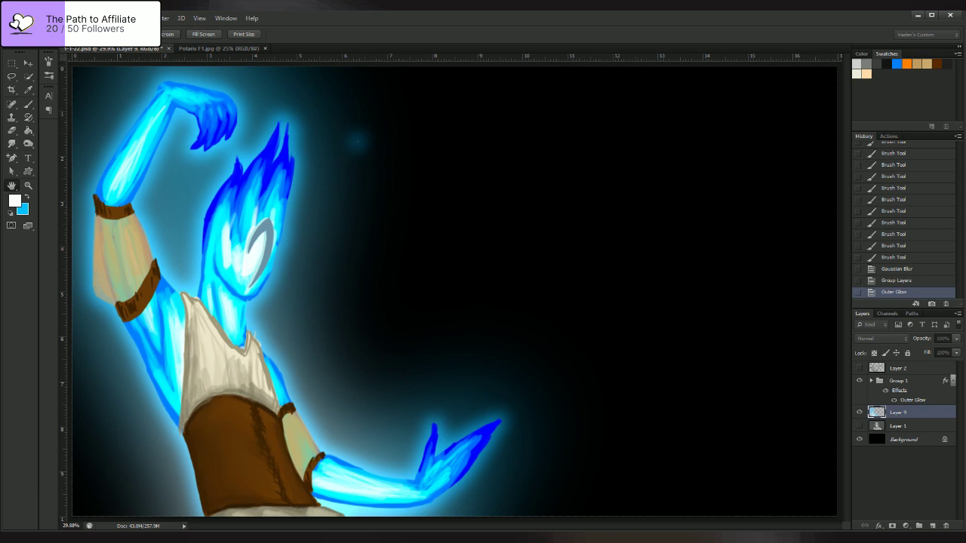
key("Return")
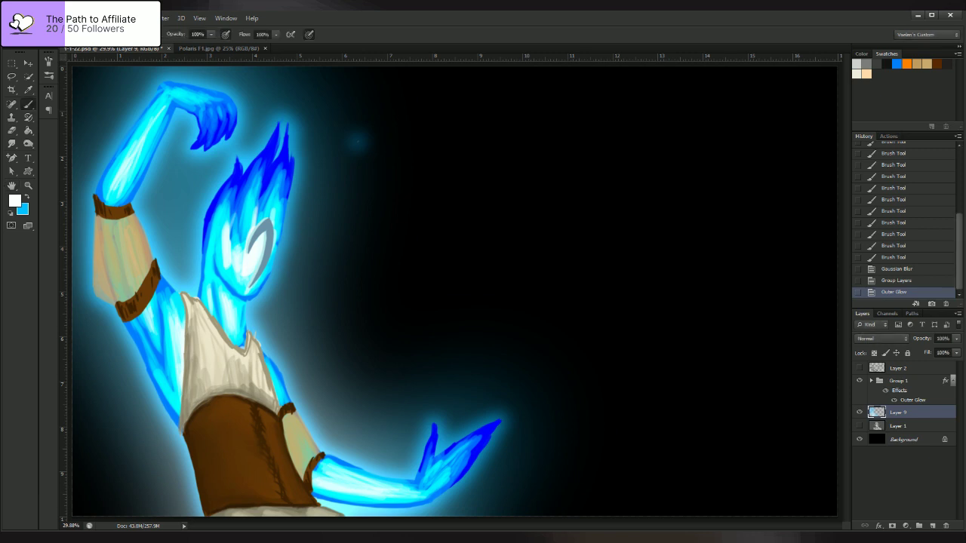
key("ctrl+f")
- Tone down the Outer Glow effect on the character group, removing the stray glowing spot beside the head
left_click(898, 381)
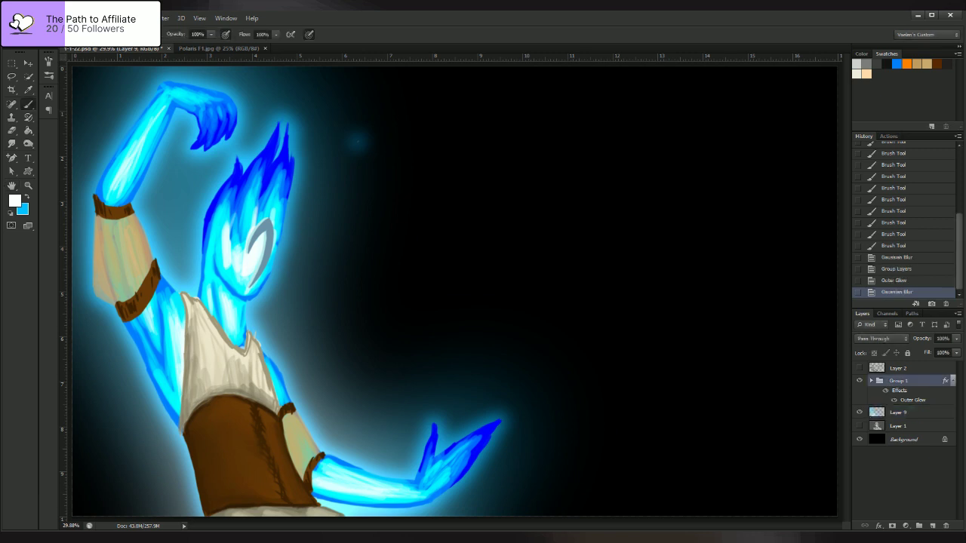
double_click(912, 400)
key("space")
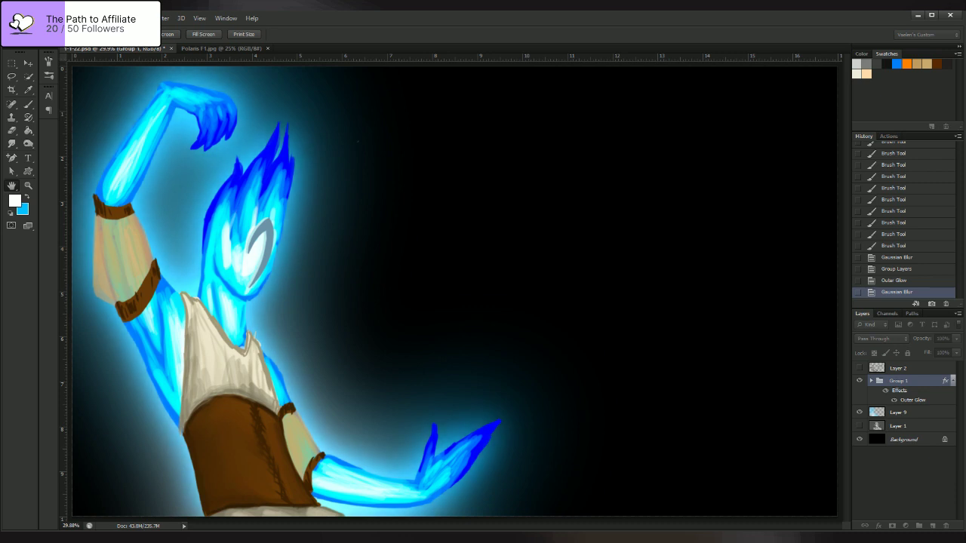
key("Return")
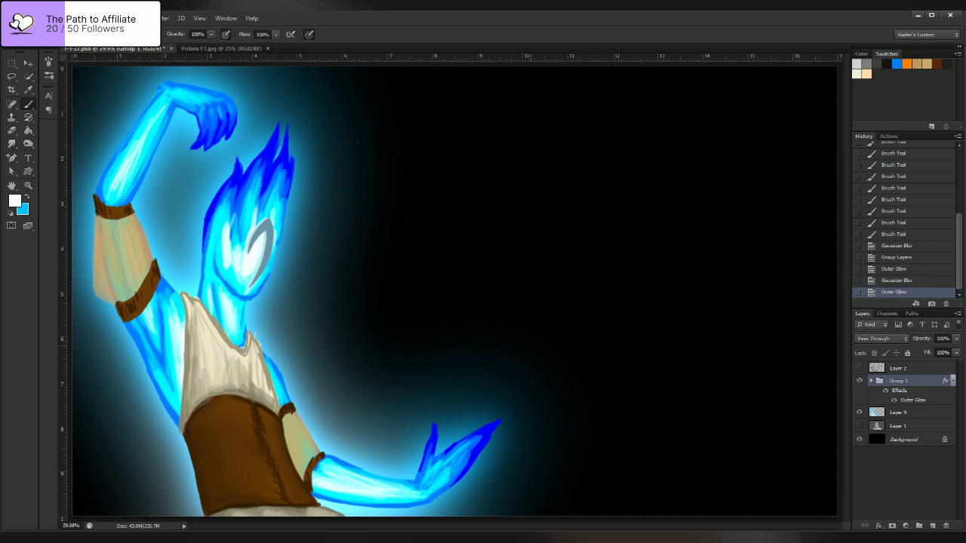
- Add a new layer clipped to the clothing on Layer 6 and set its blend mode to Linear Dodge (Add)
left_click(870, 381)
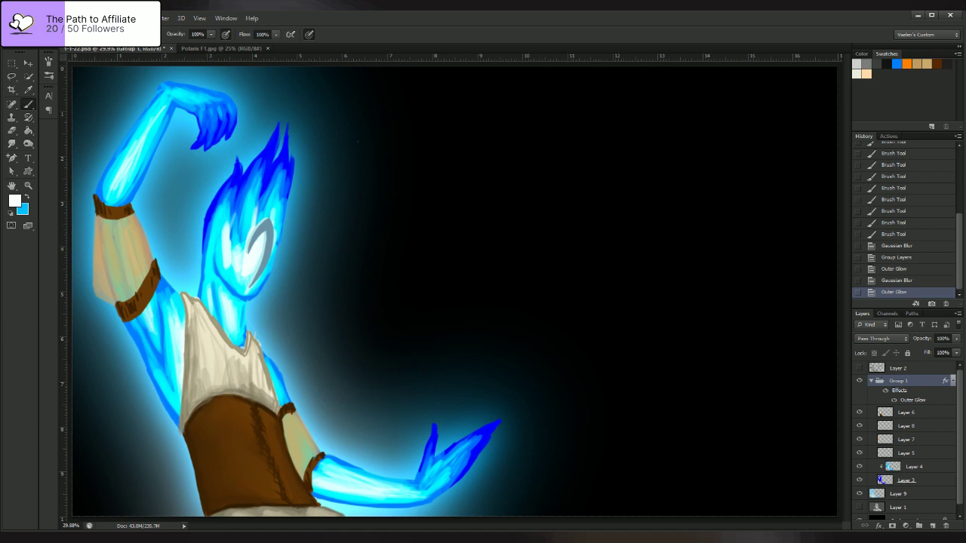
left_click(859, 412)
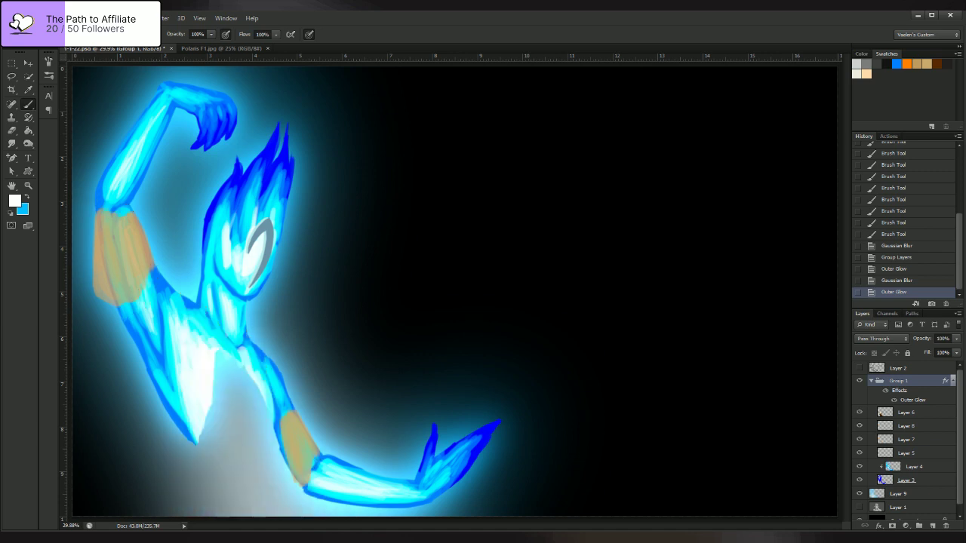
left_click(858, 412)
left_click(906, 413)
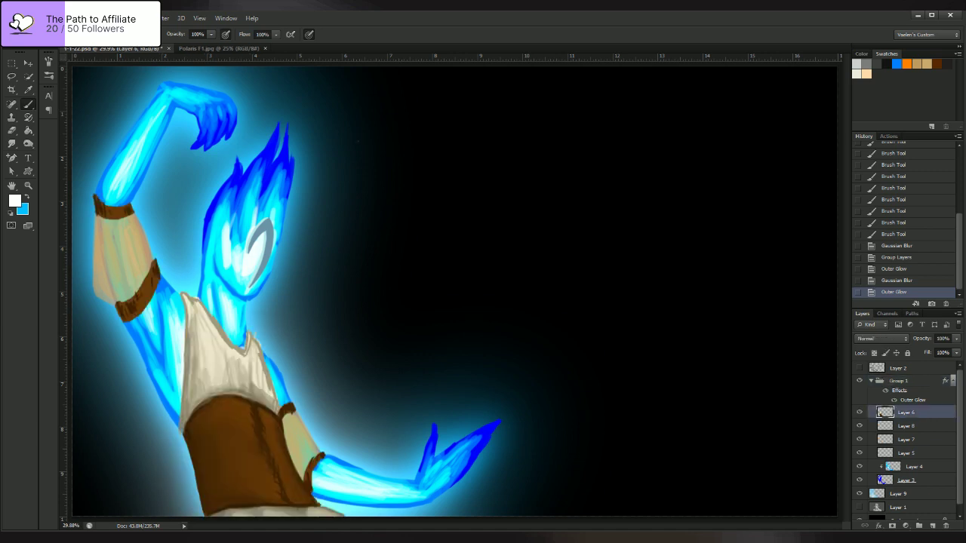
key("ctrl+u")
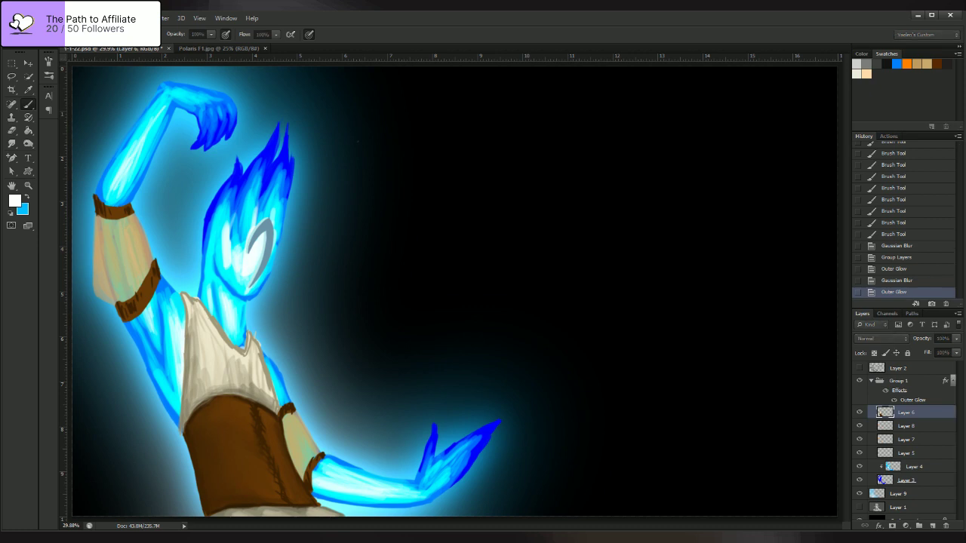
key("Return")
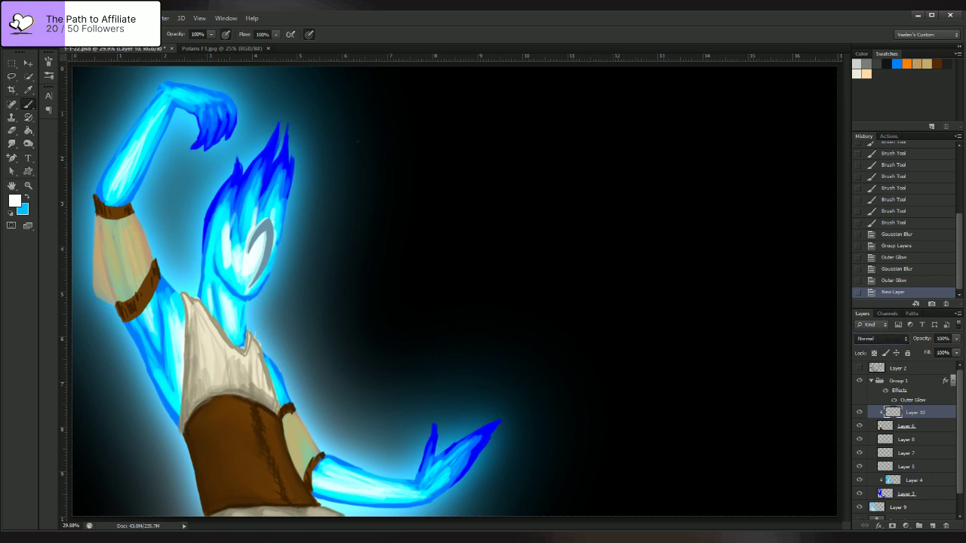
key("alt+shift+w")
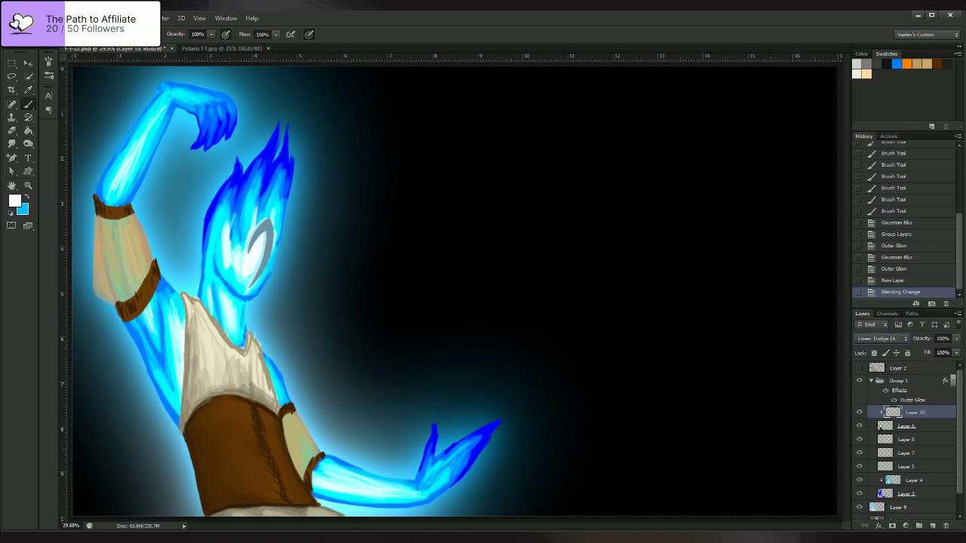
- Switch to light blue and paint reflected light along the neckline and side edges of the cream top
left_click(255, 257)
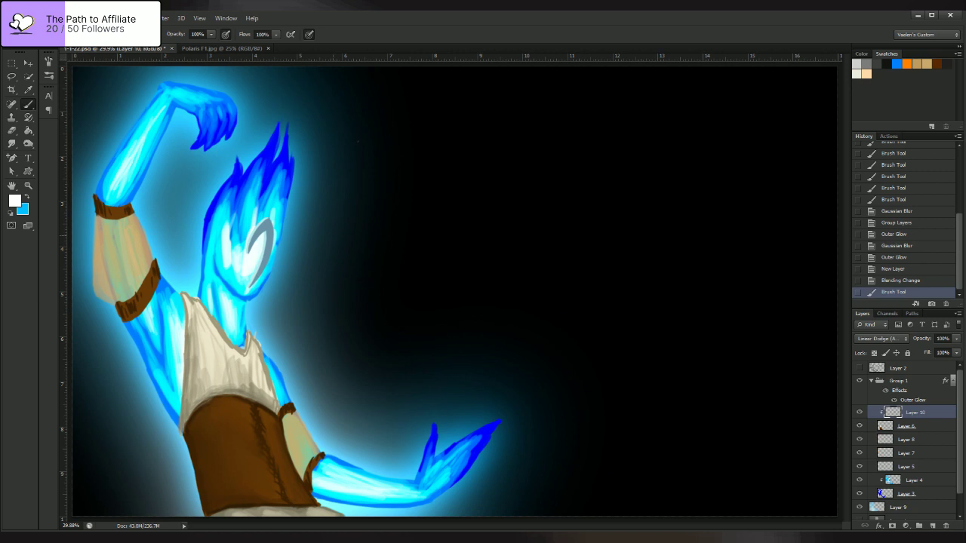
key("x")
mouse_move(184, 301)
left_mouse_down()
mouse_move(183, 406)
mouse_move(186, 303)
mouse_move(193, 377)
mouse_move(194, 332)
left_mouse_up()
left_click_drag(266, 373, 261, 357)
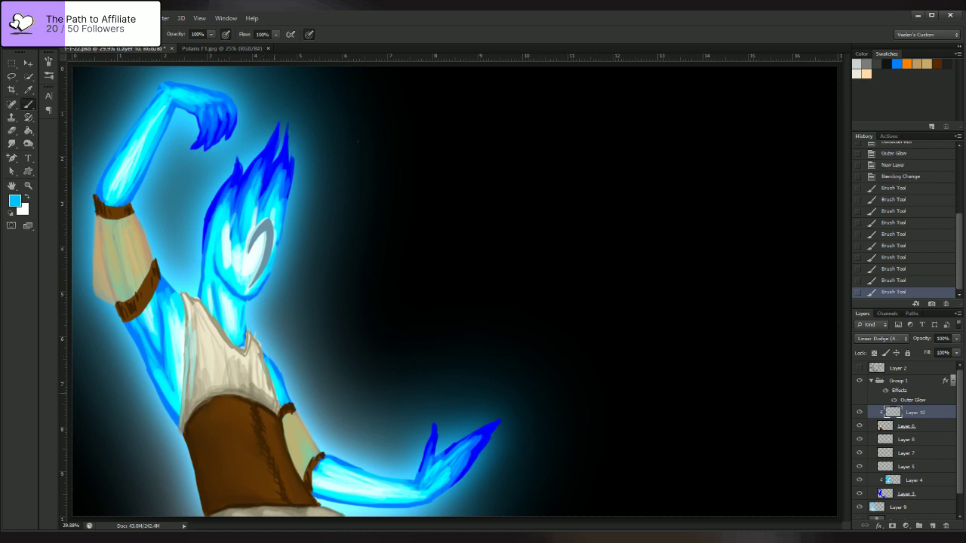
left_click_drag(274, 389, 249, 333)
left_click_drag(258, 354, 255, 338)
mouse_move(246, 355)
left_mouse_down()
mouse_move(249, 337)
mouse_move(222, 337)
mouse_move(201, 303)
mouse_move(197, 321)
mouse_move(231, 347)
left_mouse_up()
left_click_drag(204, 304, 249, 365)
left_click_drag(191, 297, 198, 329)
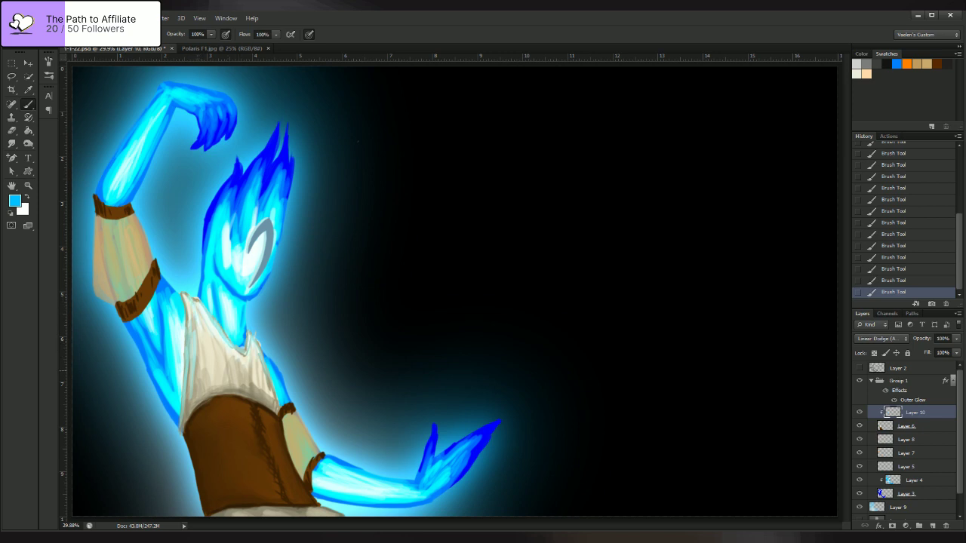
- Paint light blue rim light along the upper, side and lower edges of the brown garment
left_click_drag(184, 433, 201, 404)
mouse_move(280, 420)
left_mouse_down()
mouse_move(268, 412)
mouse_move(316, 502)
left_mouse_up()
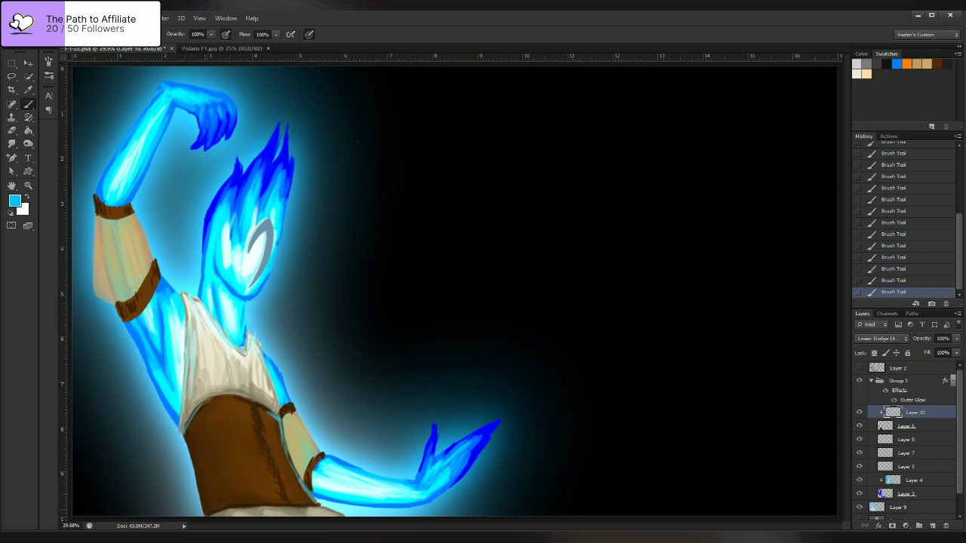
mouse_move(204, 509)
left_mouse_down()
mouse_move(197, 484)
mouse_move(203, 512)
left_mouse_up()
left_click_drag(191, 460, 197, 478)
left_click_drag(186, 433, 193, 468)
mouse_move(336, 514)
left_mouse_down()
mouse_move(307, 504)
mouse_move(322, 451)
left_mouse_up()
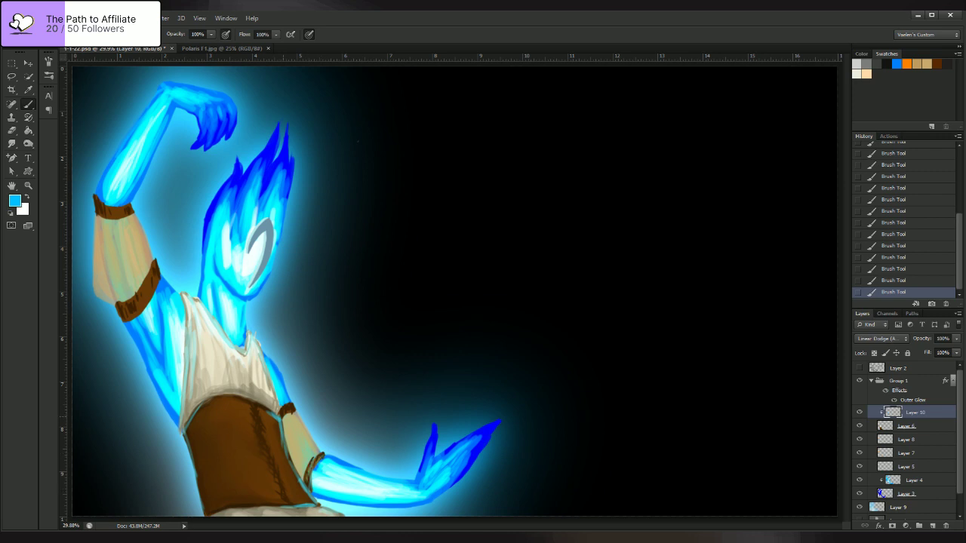
- Add light blue rim light to the sleeve bands on both arms and strengthen it along the cream top's neckline
left_click_drag(282, 418, 292, 404)
mouse_move(126, 320)
left_mouse_down()
mouse_move(148, 303)
mouse_move(158, 276)
mouse_move(139, 312)
left_mouse_up()
mouse_move(137, 312)
left_mouse_down()
mouse_move(128, 318)
mouse_move(156, 259)
left_mouse_up()
left_click_drag(154, 260, 137, 295)
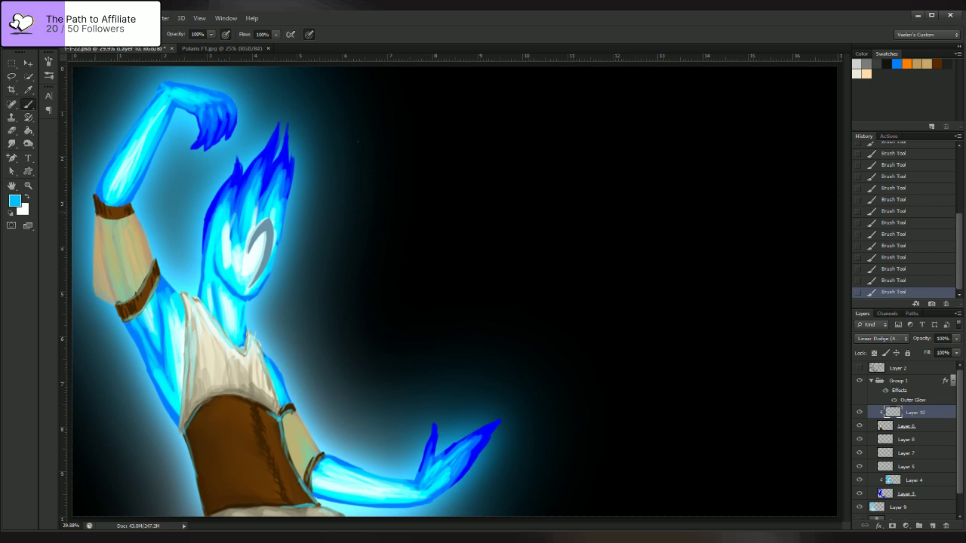
mouse_move(95, 214)
left_mouse_down()
mouse_move(132, 215)
mouse_move(98, 200)
mouse_move(113, 208)
mouse_move(105, 206)
left_mouse_up()
mouse_move(213, 317)
left_mouse_down()
mouse_move(245, 354)
mouse_move(246, 332)
left_mouse_up()
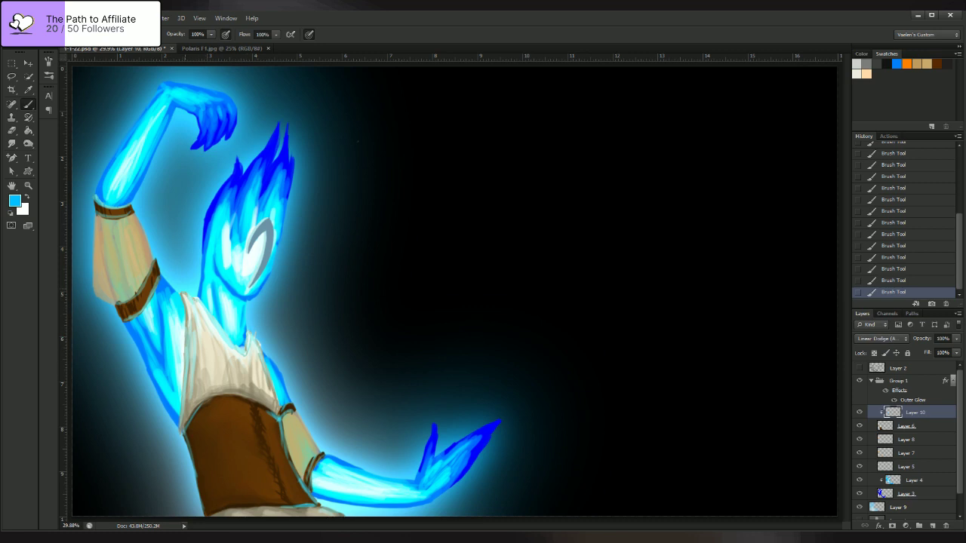
- Paint more light blue rim light along the cream top's side edges and the brown garment's edge beside the lowered arm
left_click_drag(182, 294, 187, 347)
left_click_drag(264, 350, 270, 400)
left_click_drag(183, 433, 197, 407)
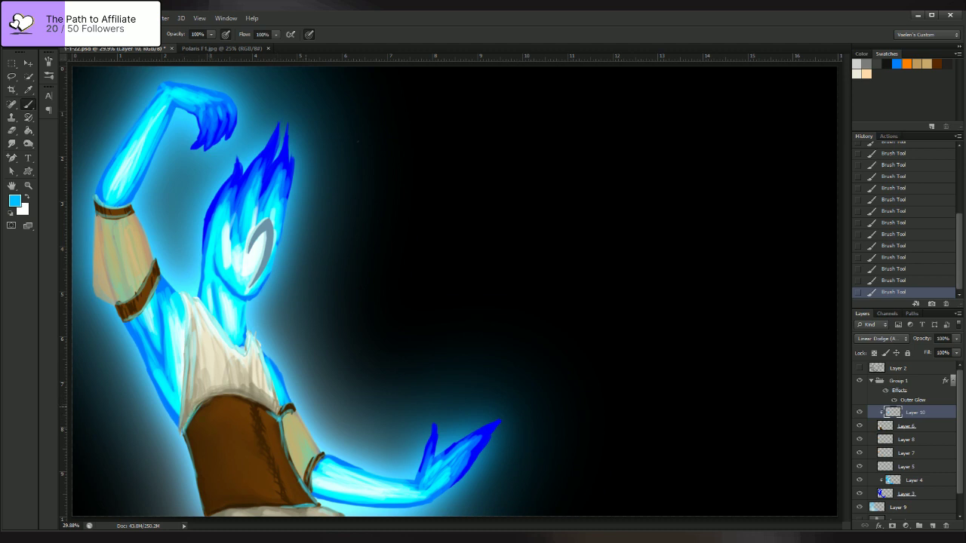
left_click_drag(267, 409, 284, 441)
left_click_drag(282, 423, 295, 475)
mouse_move(282, 440)
left_mouse_down()
mouse_move(319, 503)
mouse_move(309, 499)
left_mouse_up()
left_click_drag(277, 424, 282, 438)
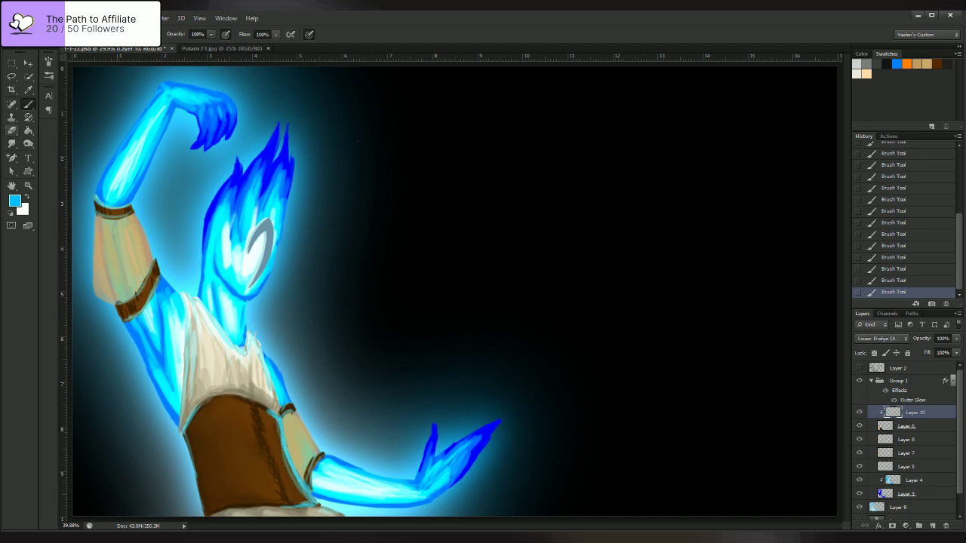
- Erase excess blue along the brown garment's edge beside the lowered arm's sleeve and repaint the rim light there
key("e")
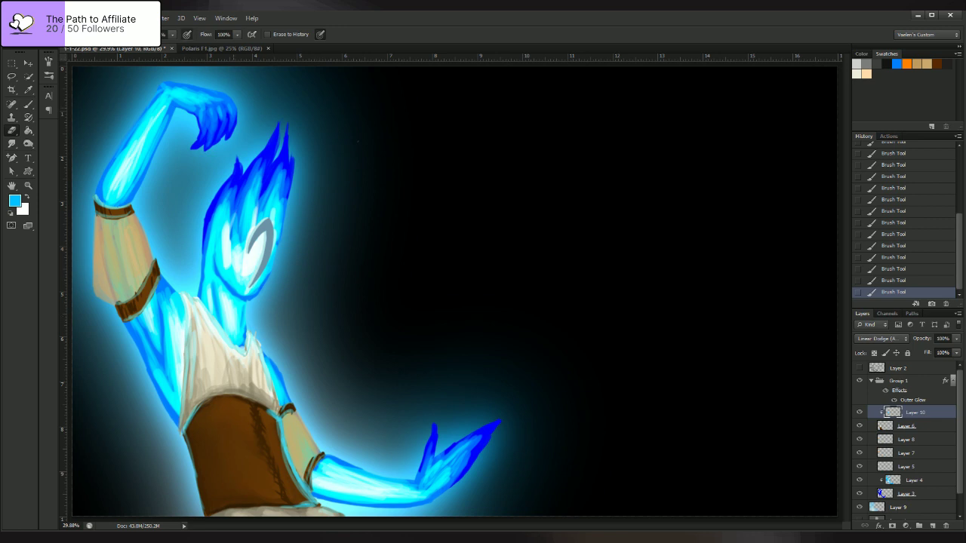
left_click_drag(282, 439, 303, 487)
left_click_drag(284, 447, 292, 469)
left_click_drag(287, 451, 299, 482)
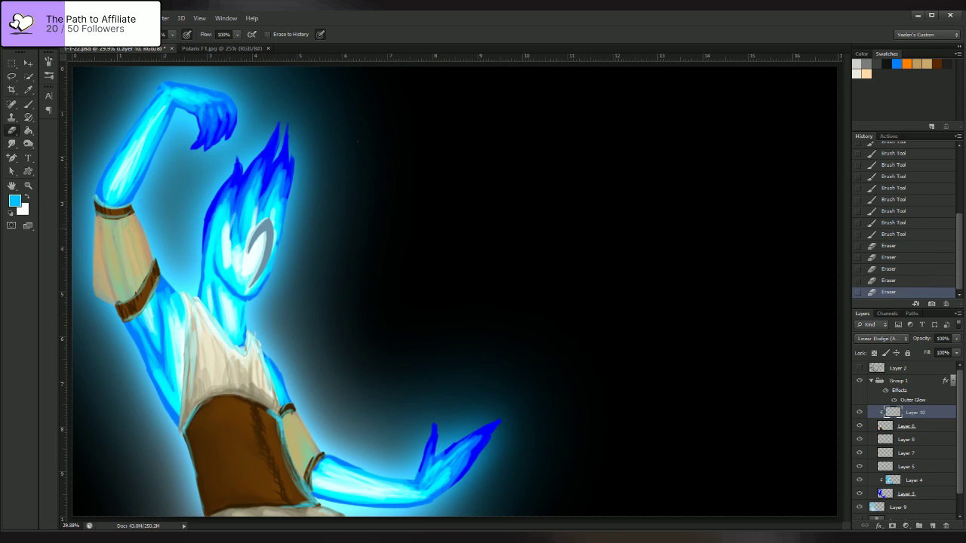
left_click_drag(283, 433, 295, 473)
key("b")
left_click_drag(281, 421, 290, 457)
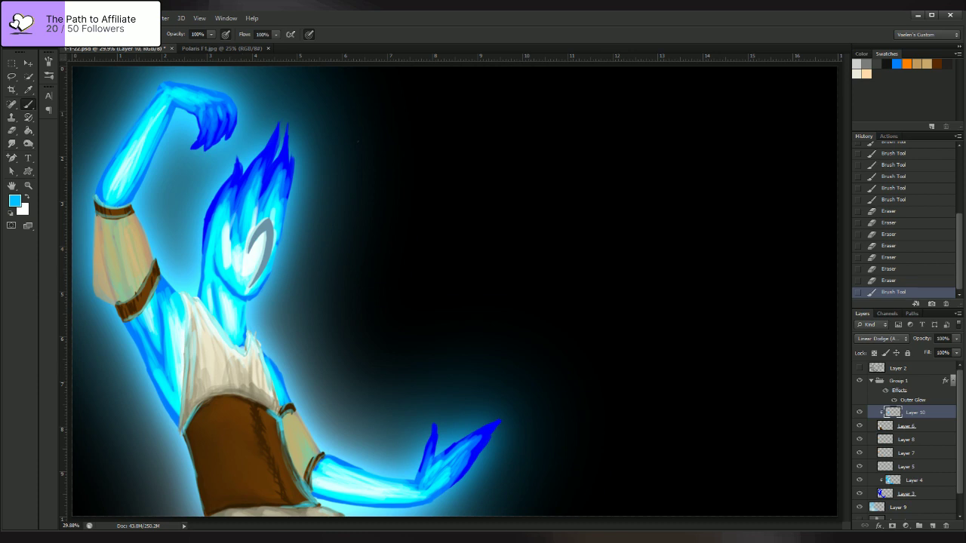
- Add a new layer clipped to the sleeves on Layer 8 with the blend mode Linear Dodge (Add)
left_click(907, 440)
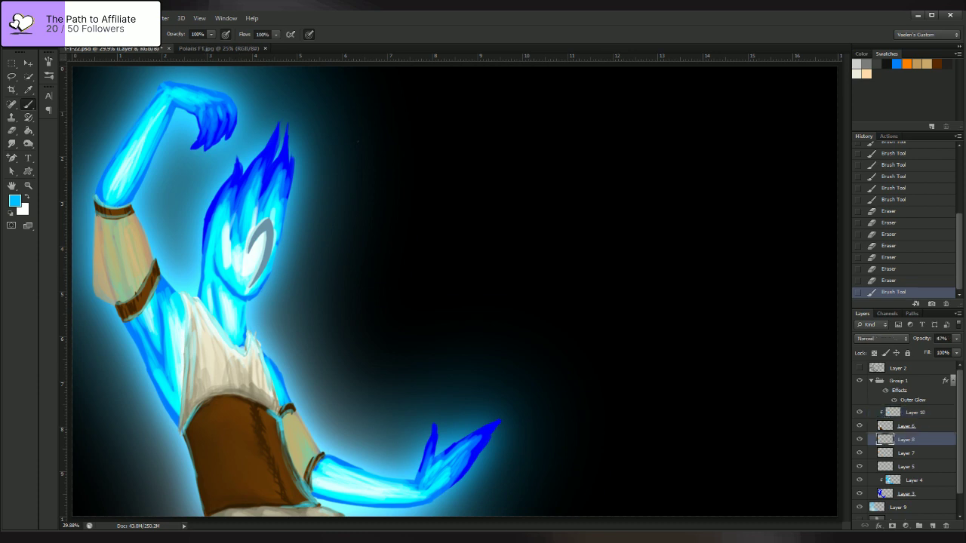
left_click(15, 201)
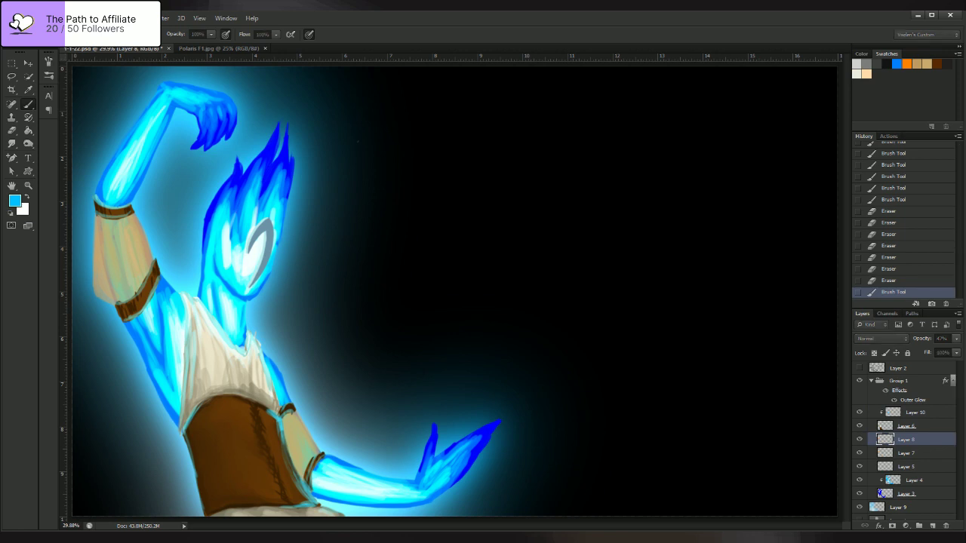
key("Return")
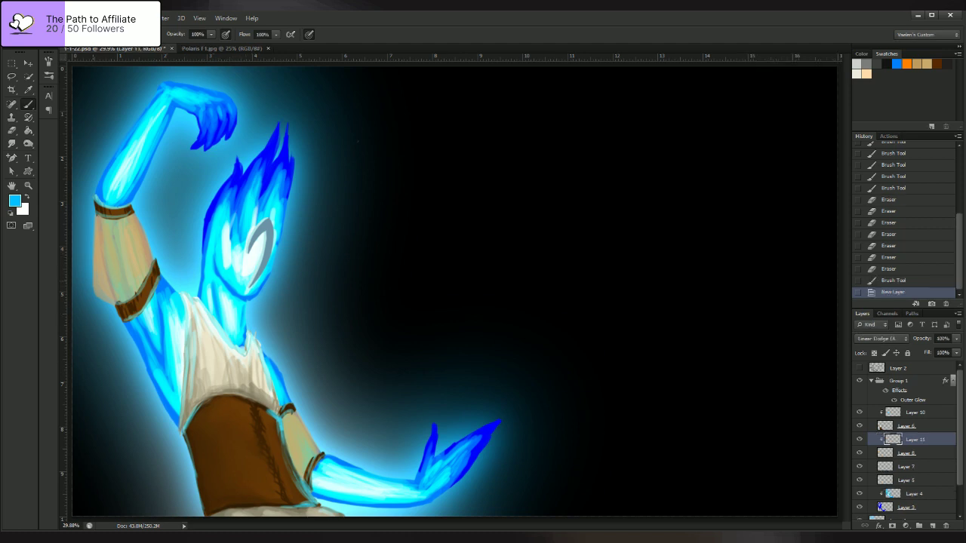
- Paint light blue reflected-light streaks over the folds and edges of both beige sleeves
left_click_drag(100, 261, 98, 291)
left_click_drag(102, 257, 98, 283)
mouse_move(103, 249)
left_mouse_down()
mouse_move(96, 278)
mouse_move(96, 268)
left_mouse_up()
mouse_move(101, 233)
left_mouse_down()
mouse_move(97, 264)
mouse_move(117, 266)
left_mouse_up()
left_click_drag(133, 226, 141, 266)
left_click_drag(130, 226, 137, 264)
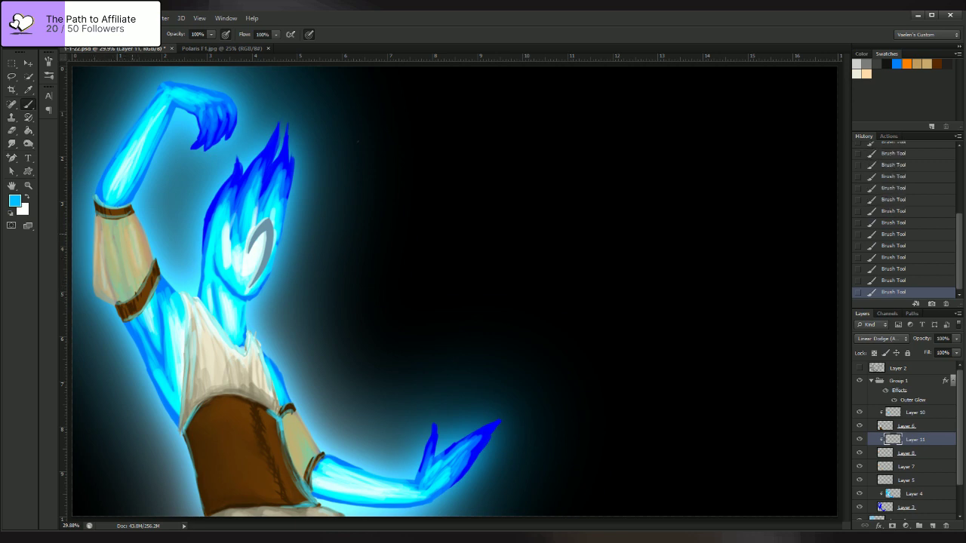
mouse_move(299, 421)
left_mouse_down()
mouse_move(305, 435)
mouse_move(296, 461)
left_mouse_up()
- Collapse Group 1 and add a new layer directly beneath the glow on Layer 9
left_click(905, 380)
left_click(872, 380)
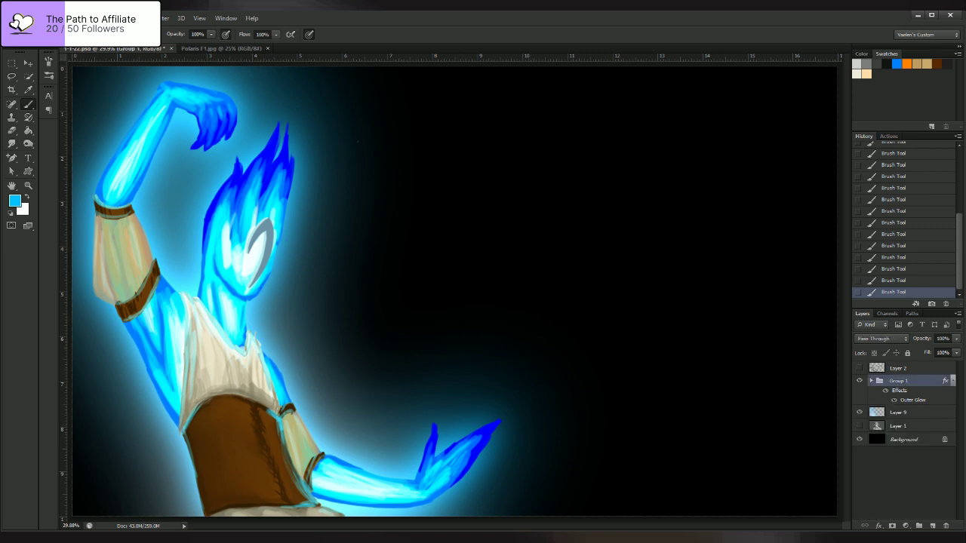
left_click(876, 426)
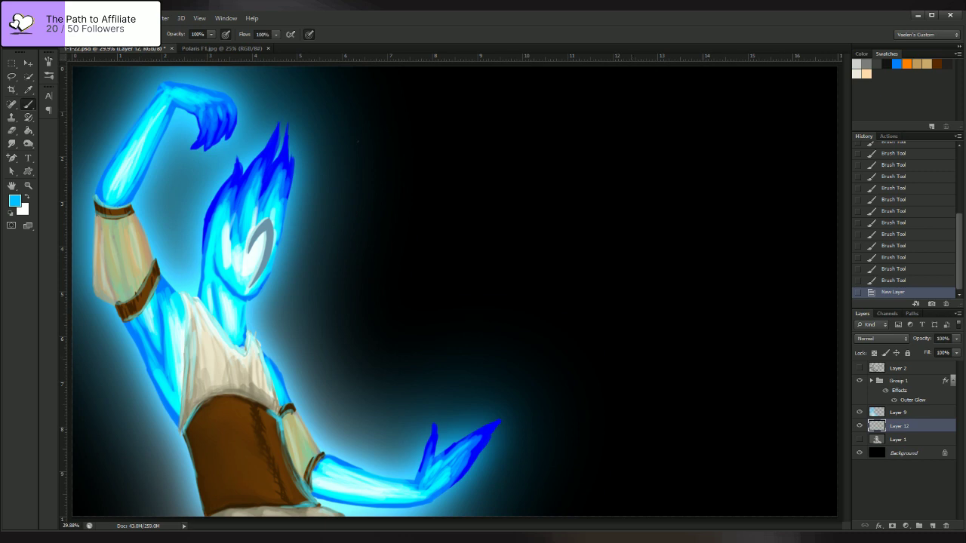
- Save the 60 px brush as a new preset and enable Scattering at 1000% on both axes with a count of 1
left_click(53, 47)
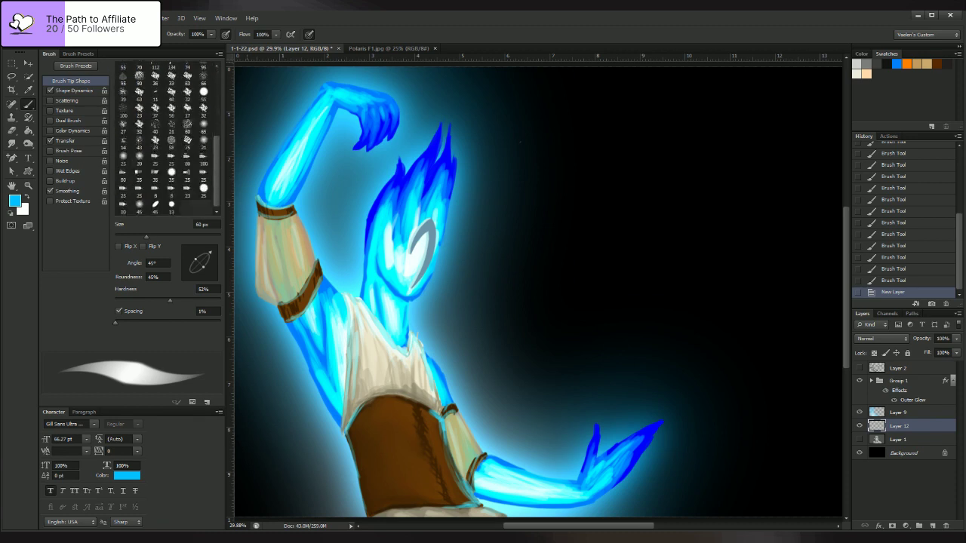
left_click(207, 402)
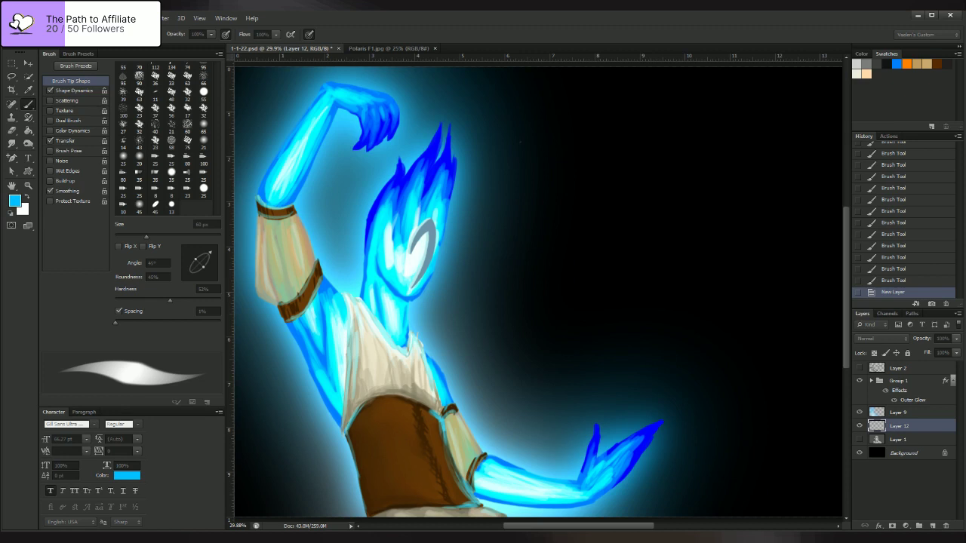
key("Return")
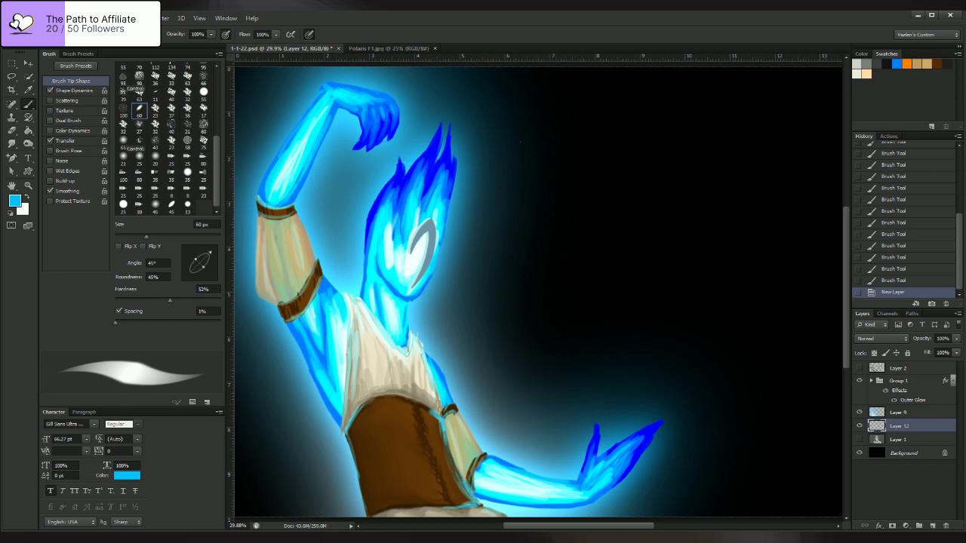
left_click(67, 100)
left_click_drag(121, 77, 221, 77)
left_click_drag(136, 116, 115, 116)
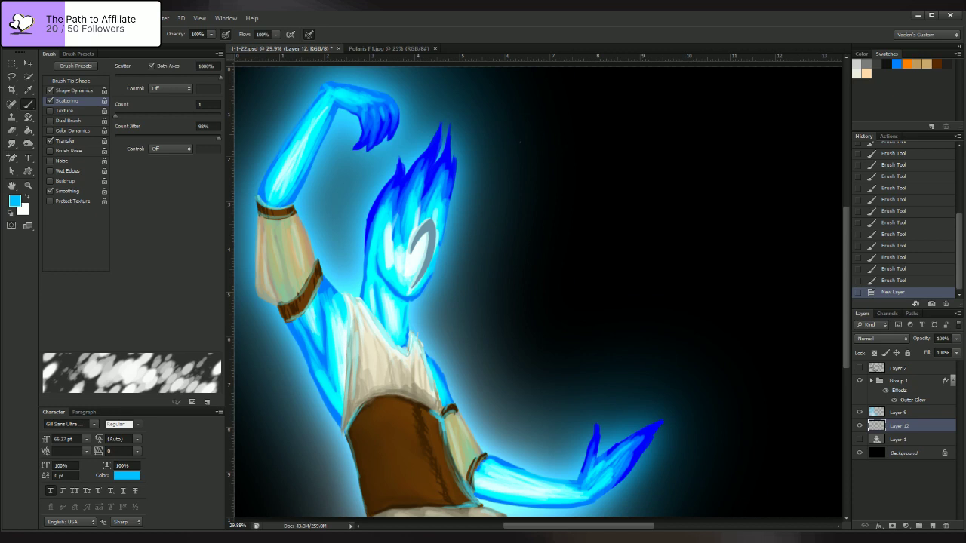
- Set the scattered brush's spacing to 1000%, testing it with strokes across the background and undoing them
left_click(71, 81)
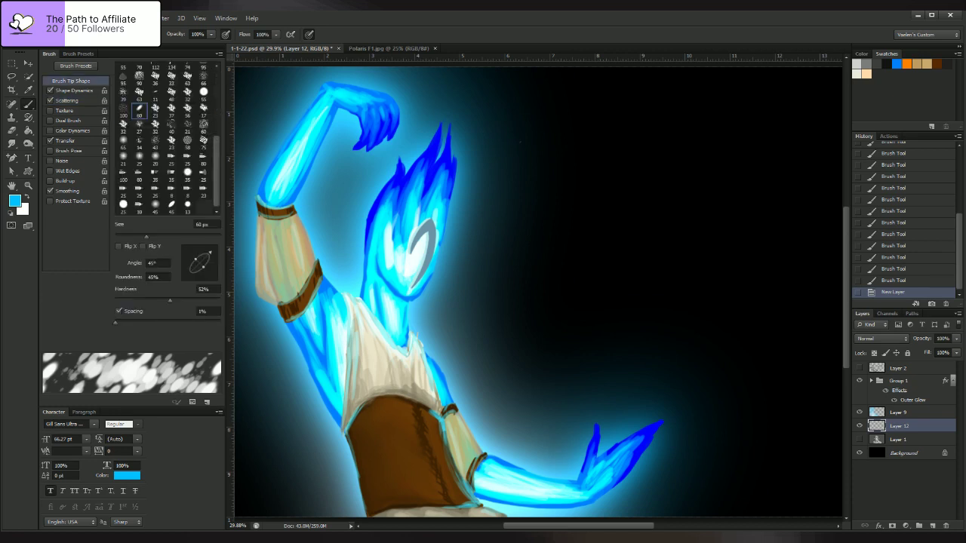
left_click_drag(115, 322, 206, 322)
mouse_move(433, 320)
left_mouse_down()
mouse_move(596, 408)
mouse_move(781, 472)
left_mouse_up()
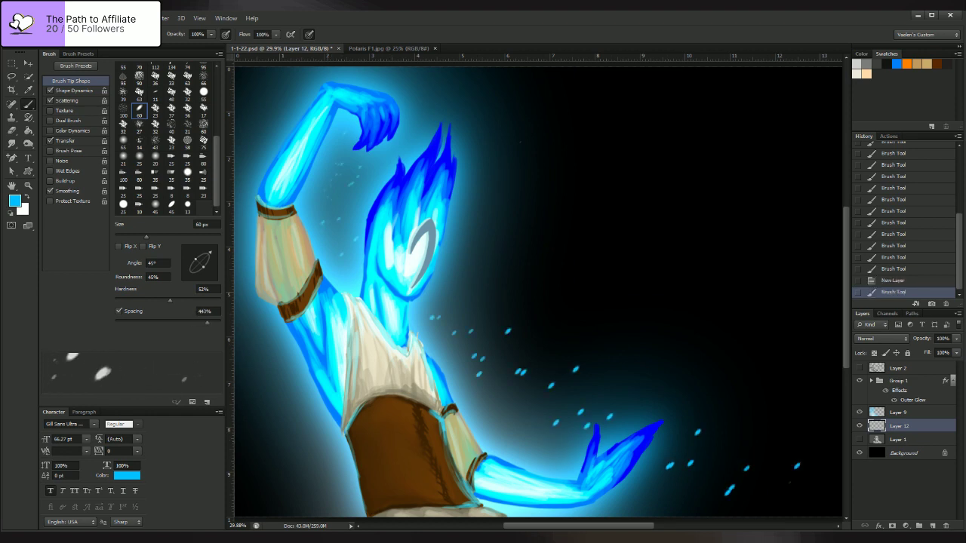
left_click_drag(208, 322, 221, 323)
mouse_move(462, 189)
left_mouse_down()
mouse_move(483, 253)
mouse_move(589, 324)
mouse_move(789, 422)
left_mouse_up()
key("ctrl+alt+z")
key("ctrl+alt+z")
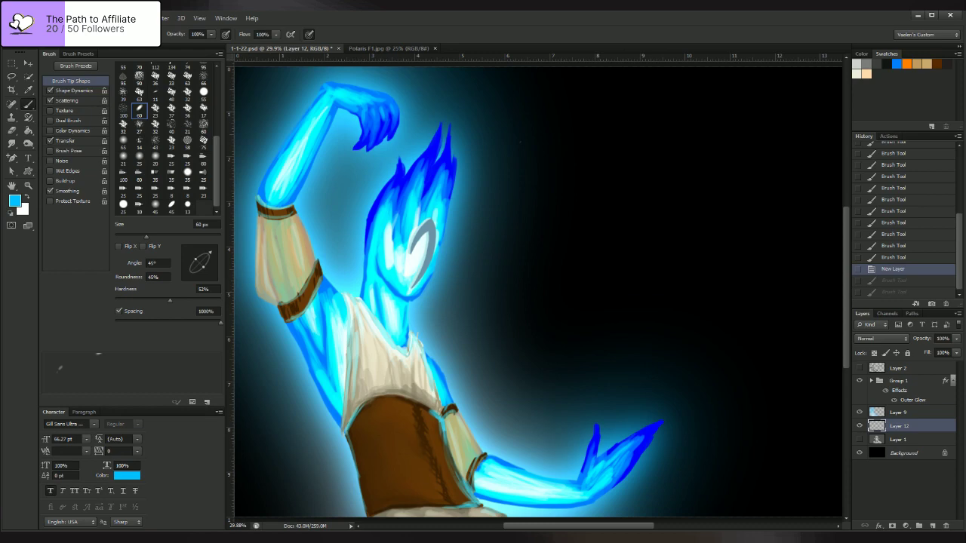
- Scatter small light blue star specks across the whole background around the character on Layer 12
left_click(219, 47)
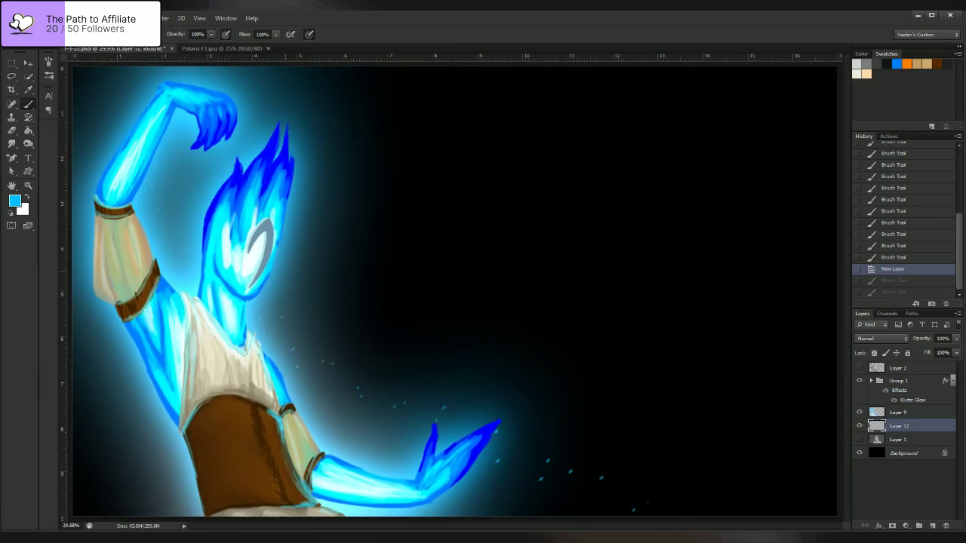
mouse_move(85, 152)
left_mouse_down()
mouse_move(125, 441)
mouse_move(109, 469)
left_mouse_up()
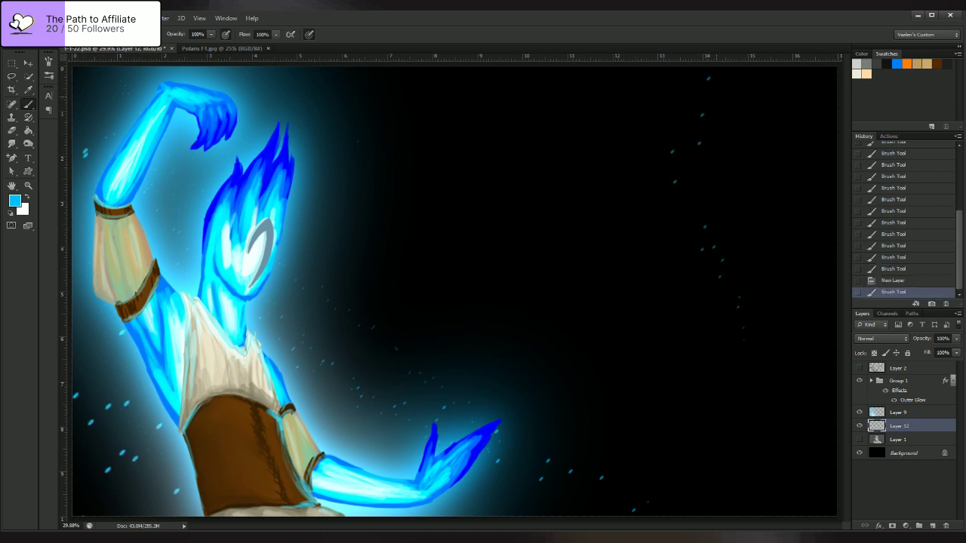
mouse_move(717, 97)
left_mouse_down()
mouse_move(822, 143)
mouse_move(802, 76)
mouse_move(760, 168)
mouse_move(792, 227)
left_mouse_up()
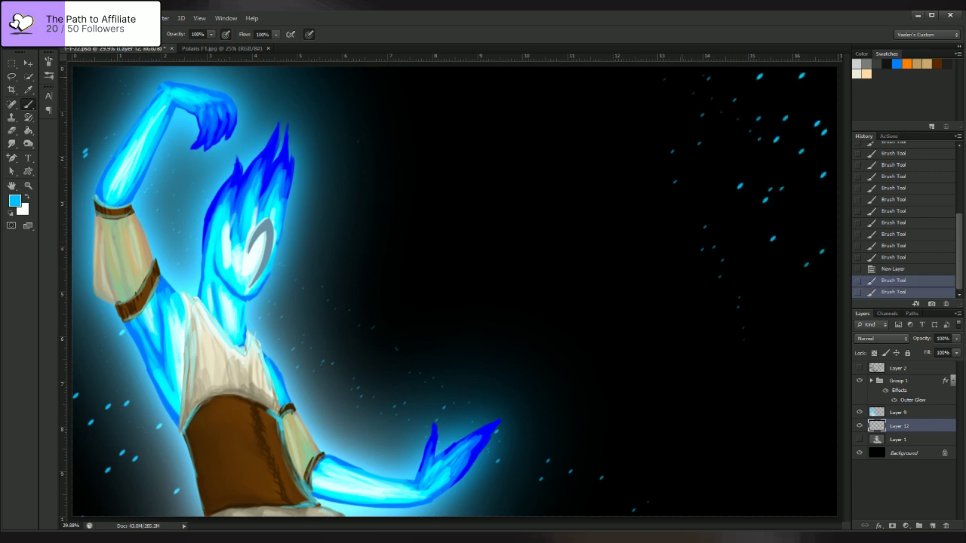
left_click_drag(604, 80, 683, 130)
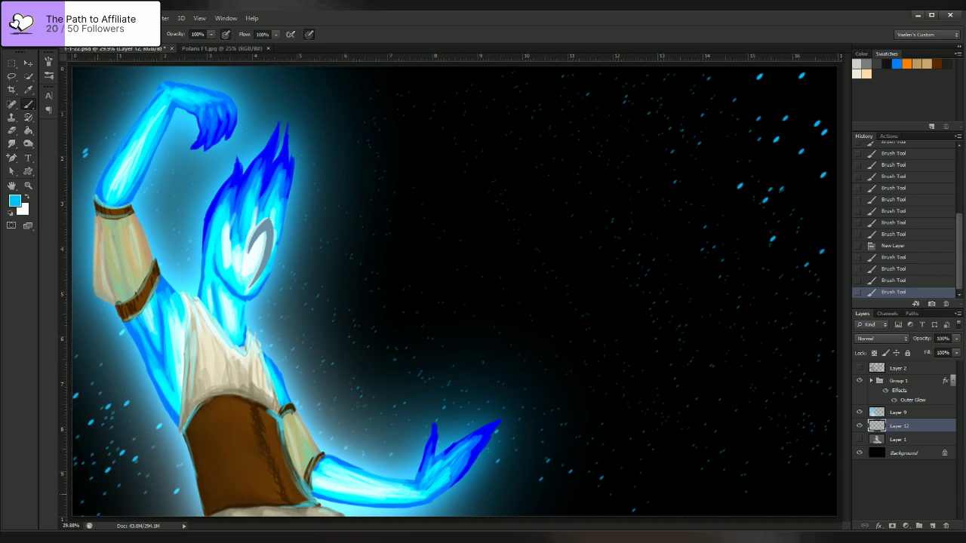
left_click(90, 483)
left_click(98, 494)
- Lighten the star specks with a Hue/Saturation adjustment and give Layer 12 a faint dark blue Outer Glow
key("i")
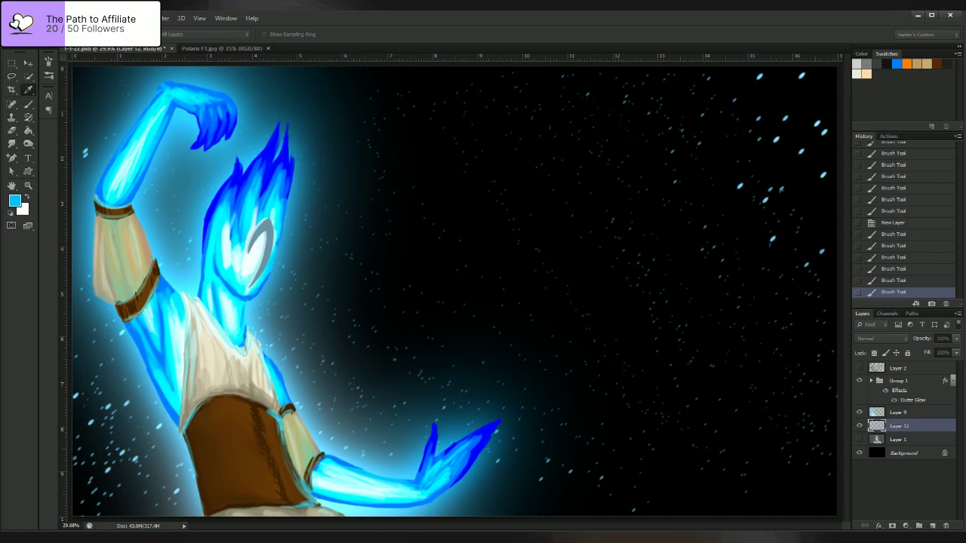
key("Return")
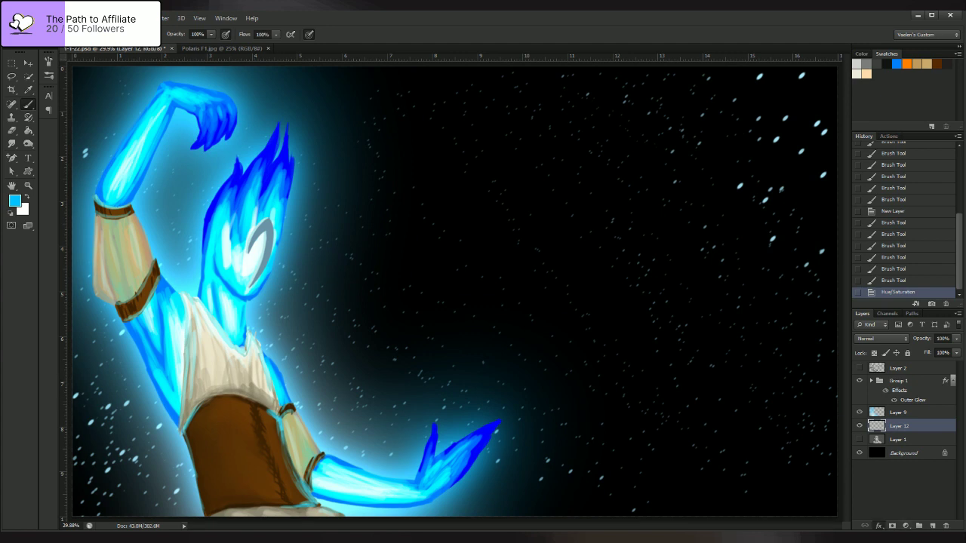
key("space")
key("alt")
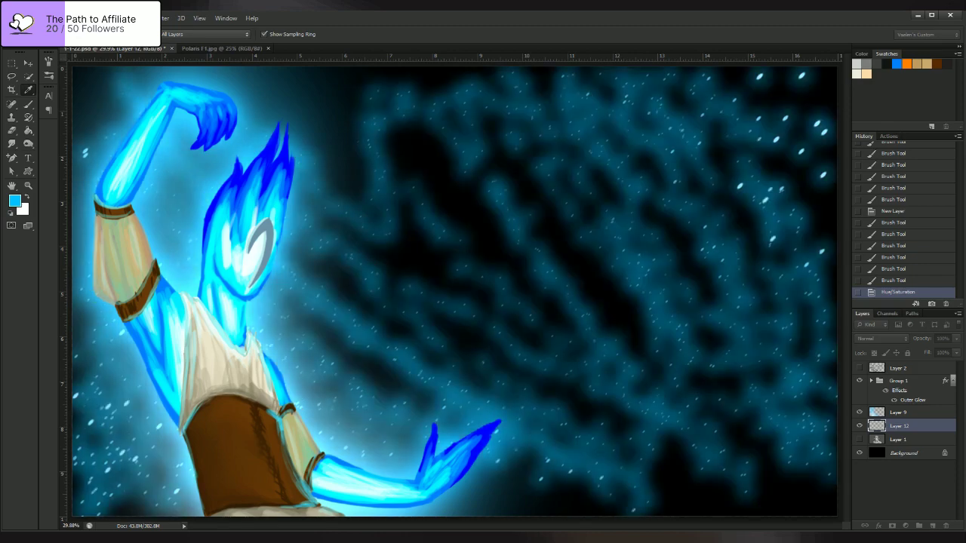
key("space")
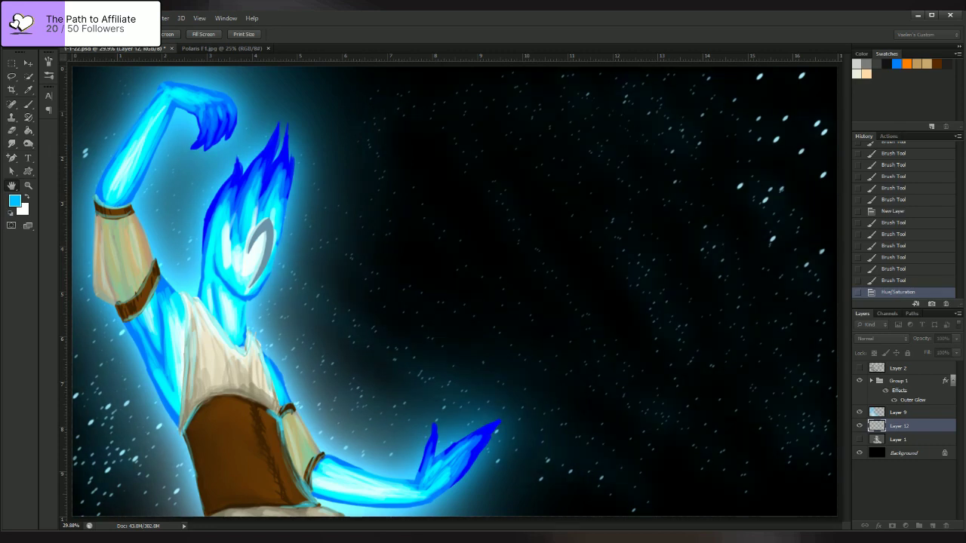
key("i")
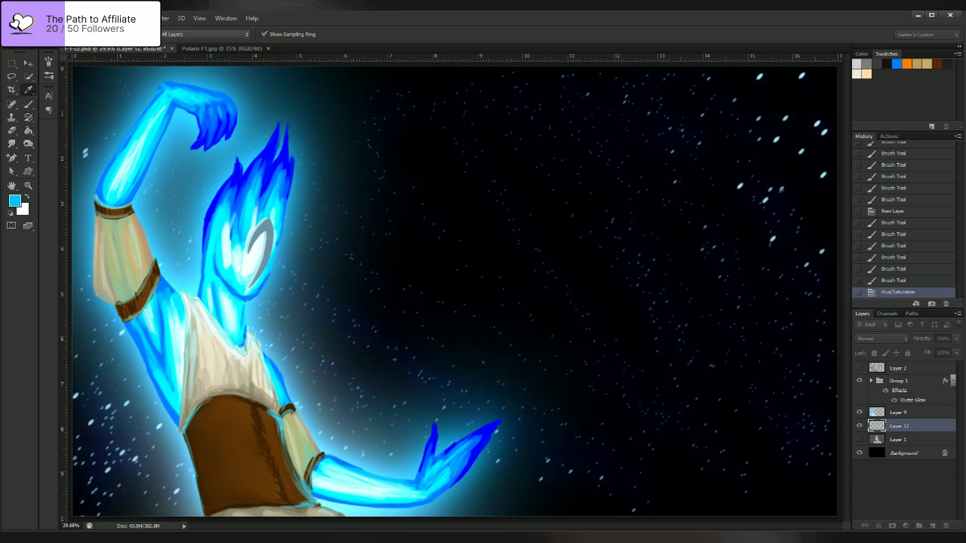
key("h")
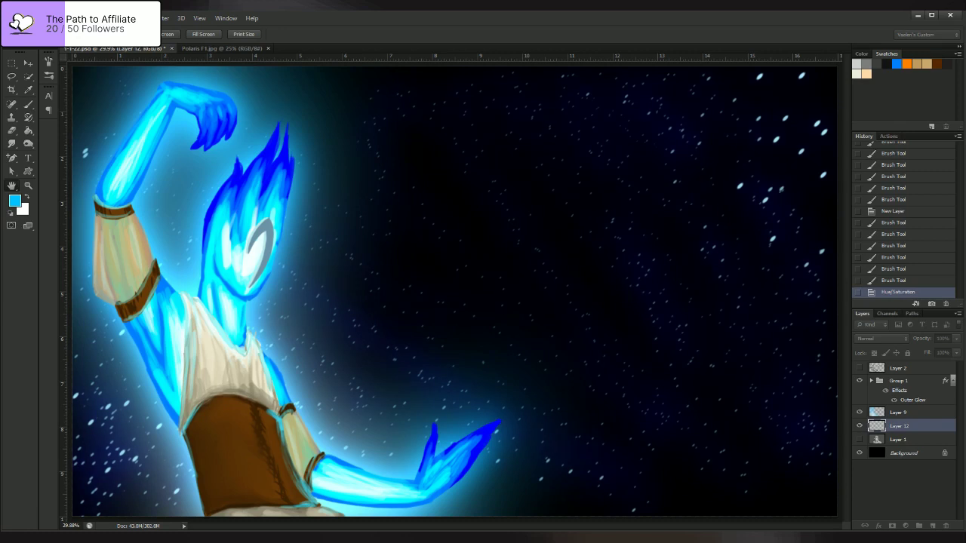
key("Return")
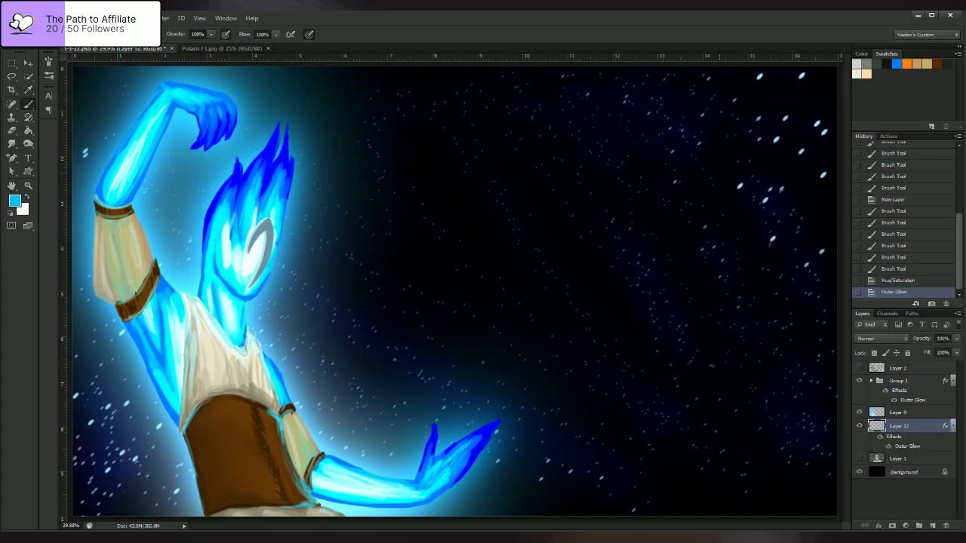
- Add a new empty layer above Group 1
scroll(454, 291, "down", 1)
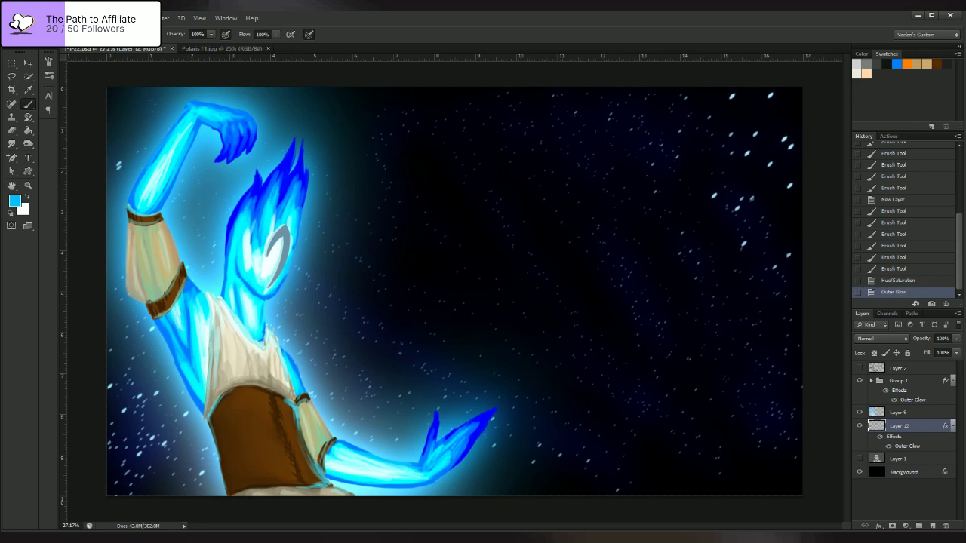
left_click(899, 381)
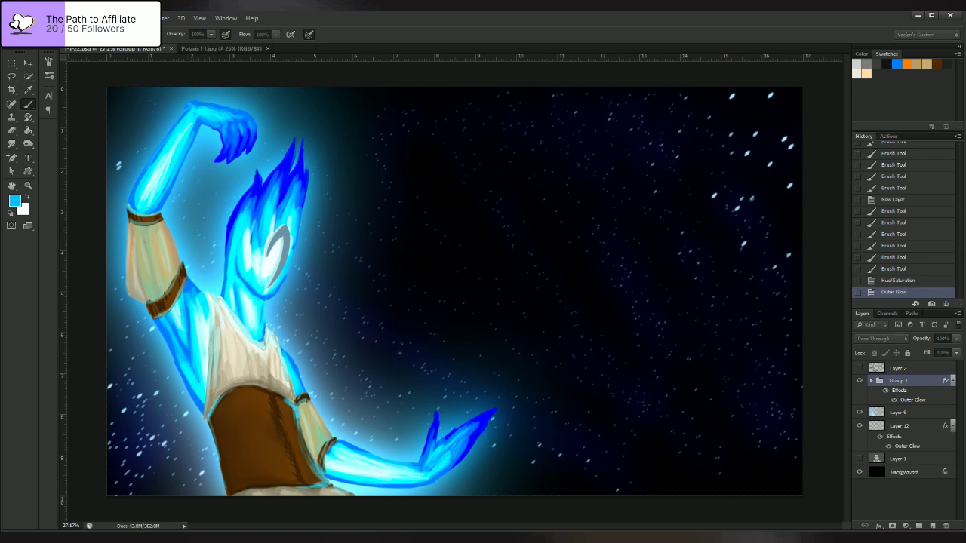
key("ctrl+shift+alt+n")
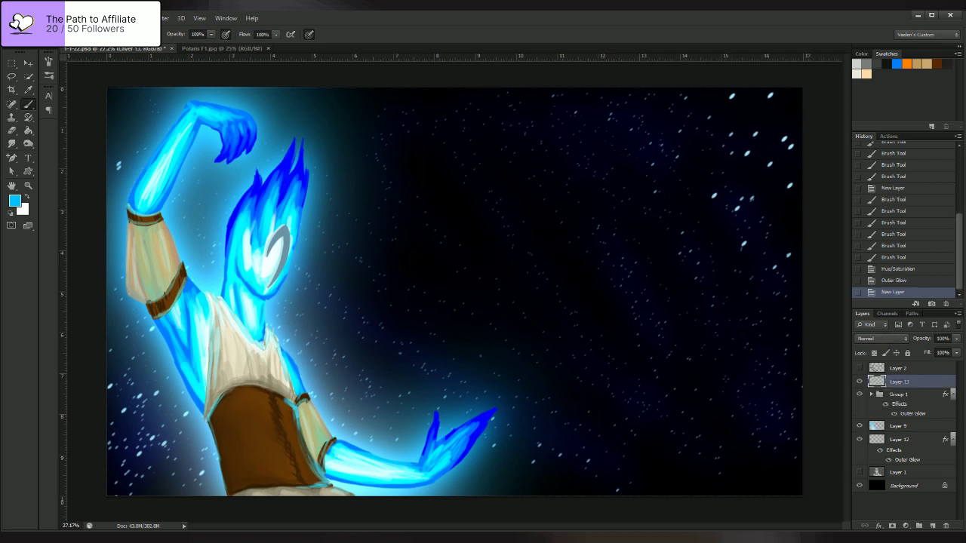
- Set the foreground colour to orange-red and show the line sketch on Layer 2
key("i")
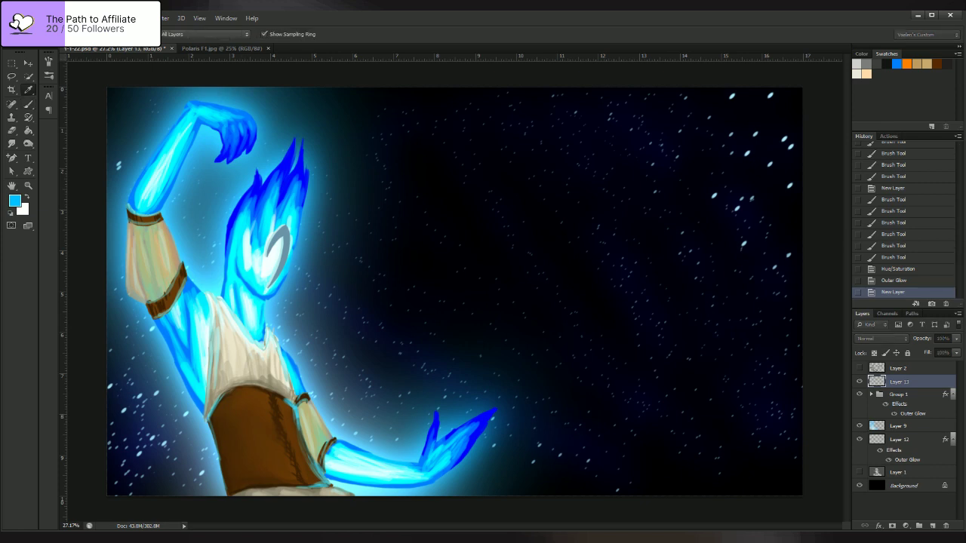
key("Return")
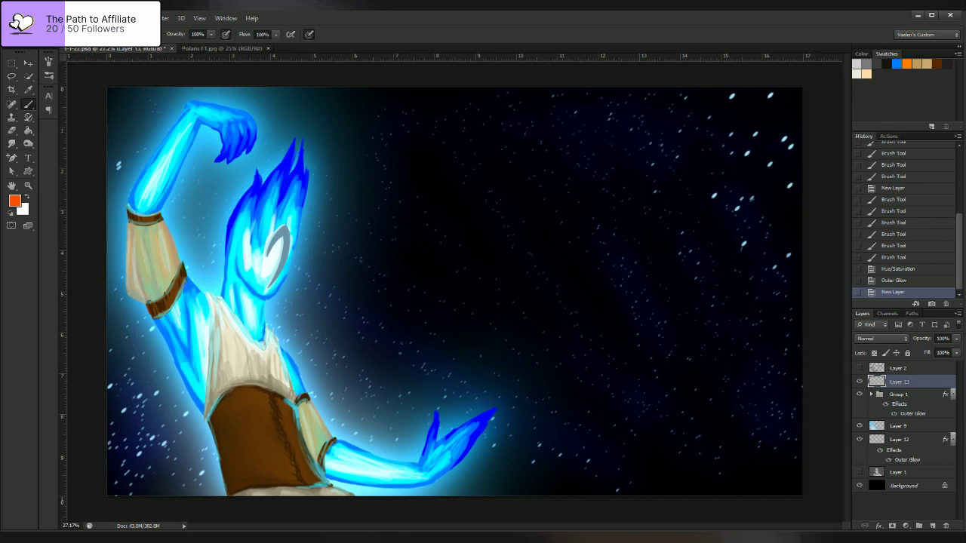
left_click(860, 369)
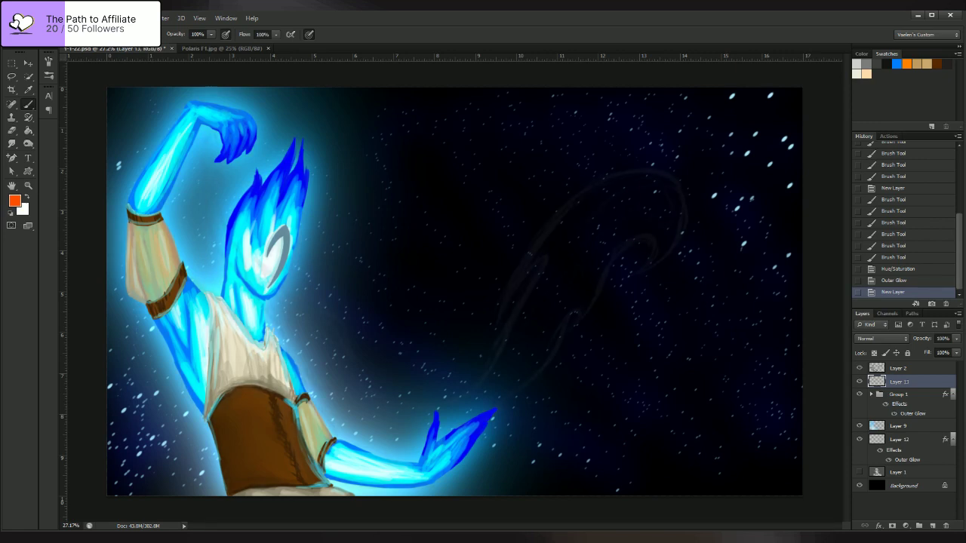
- Raise the opacity of the Layer 2 sketch to just over 50% and make Layer 13 the active layer
left_click(906, 368)
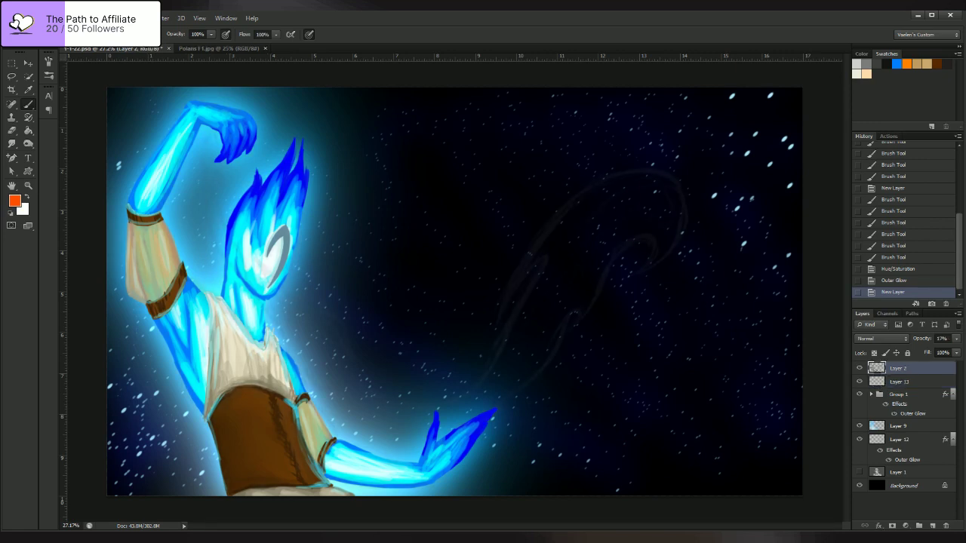
left_click_drag(950, 339, 928, 339)
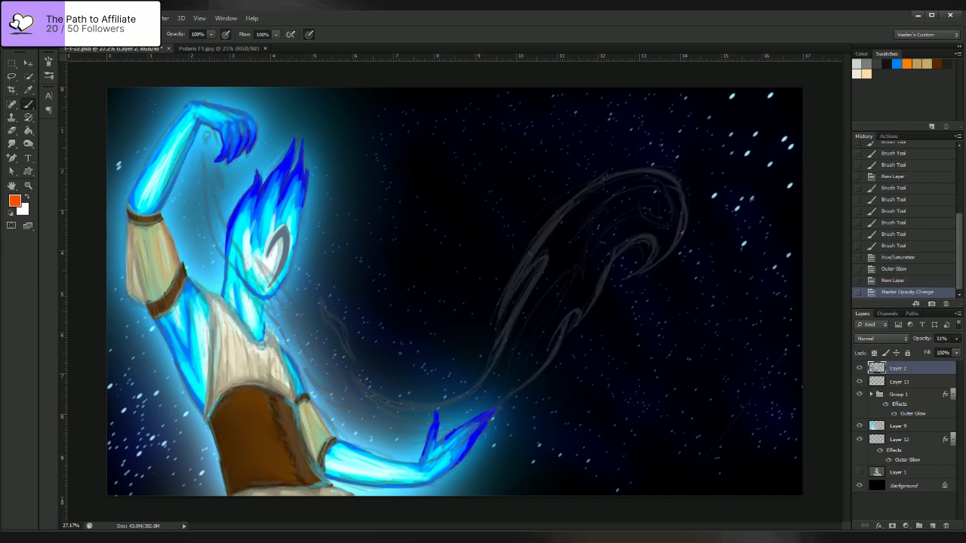
left_click(900, 382)
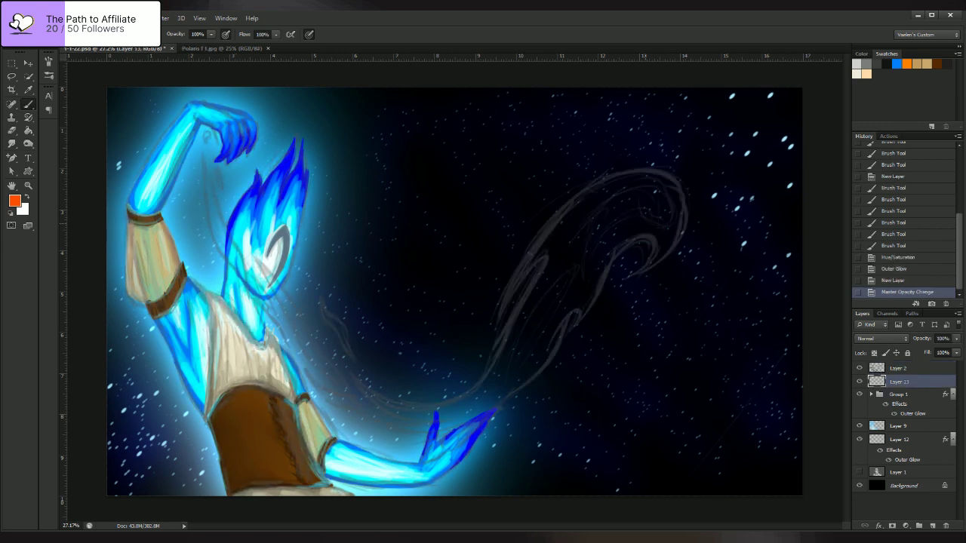
- Try orange-red strokes across the empty right half of the canvas on Layer 13 with the current scattered brush
left_click_drag(702, 463, 783, 353)
left_click_drag(670, 361, 717, 286)
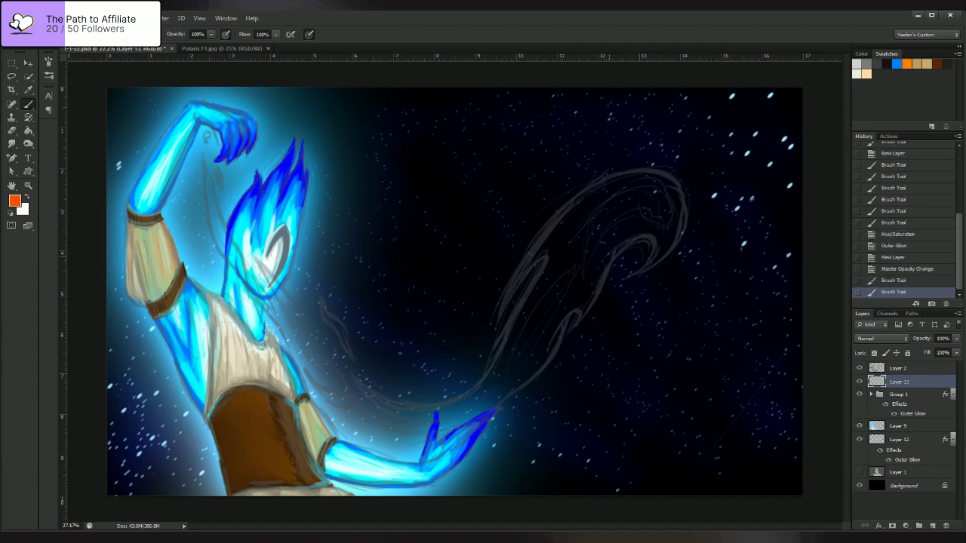
left_click_drag(609, 257, 598, 281)
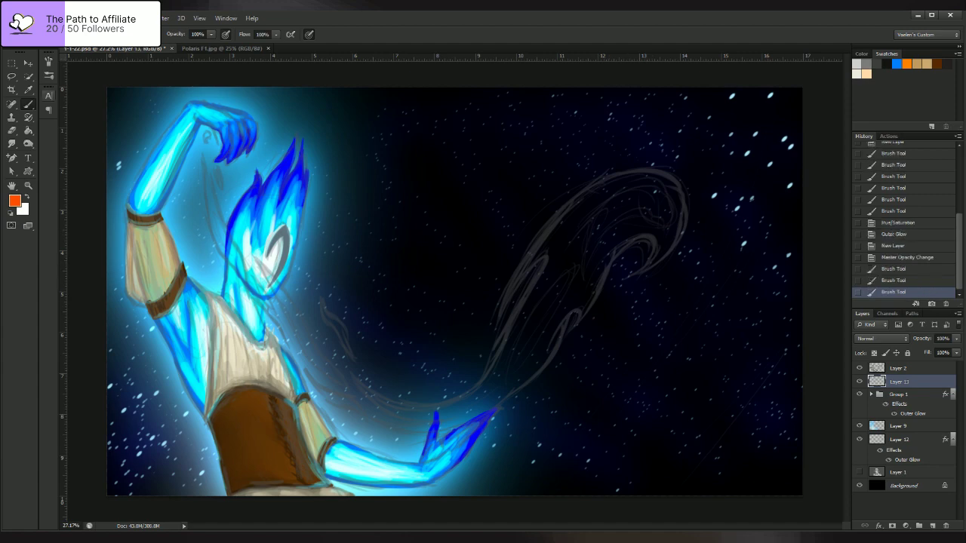
- Switch to the 60 px angled oval brush preset with 1% spacing and no scattering, and undo the last test stroke
left_click(53, 47)
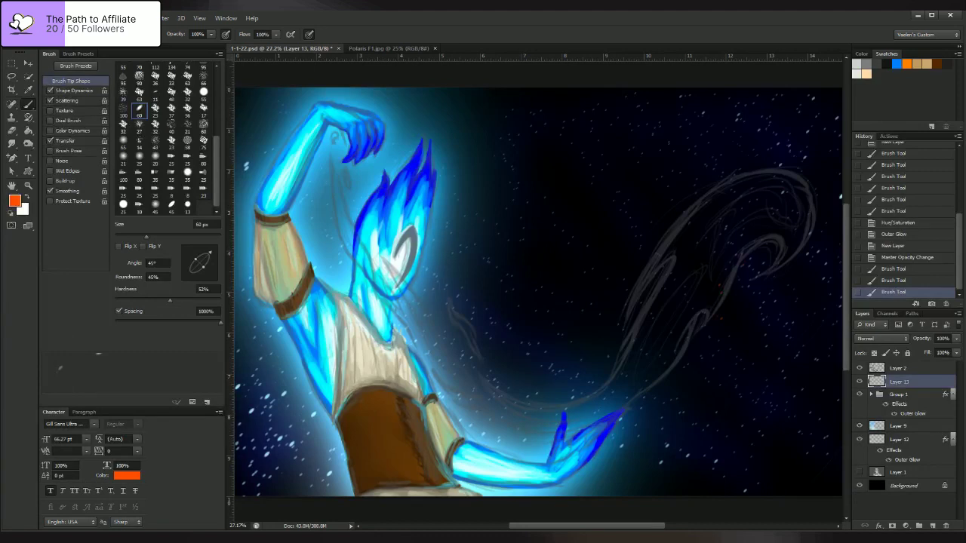
left_click(171, 205)
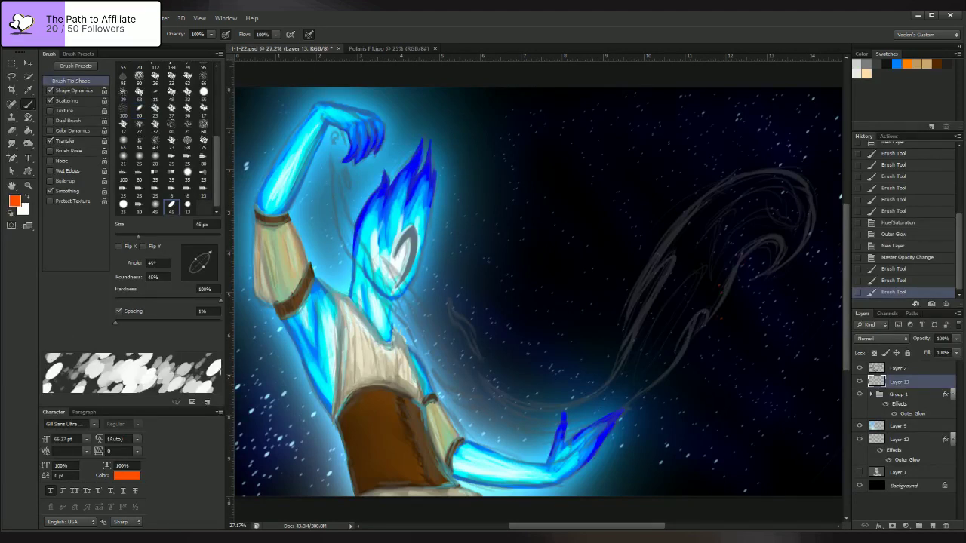
left_click(51, 100)
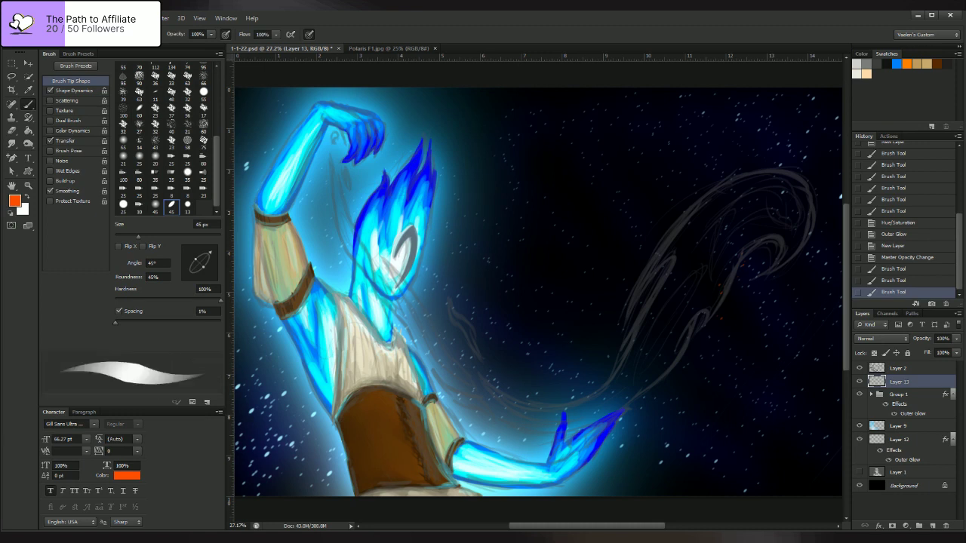
scroll(166, 136, "up", 5)
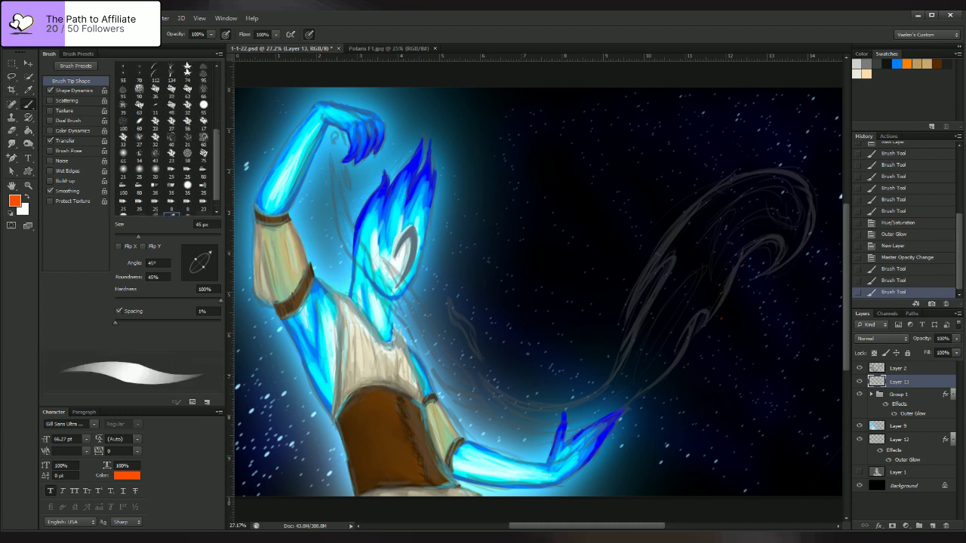
scroll(166, 135, "down", 5)
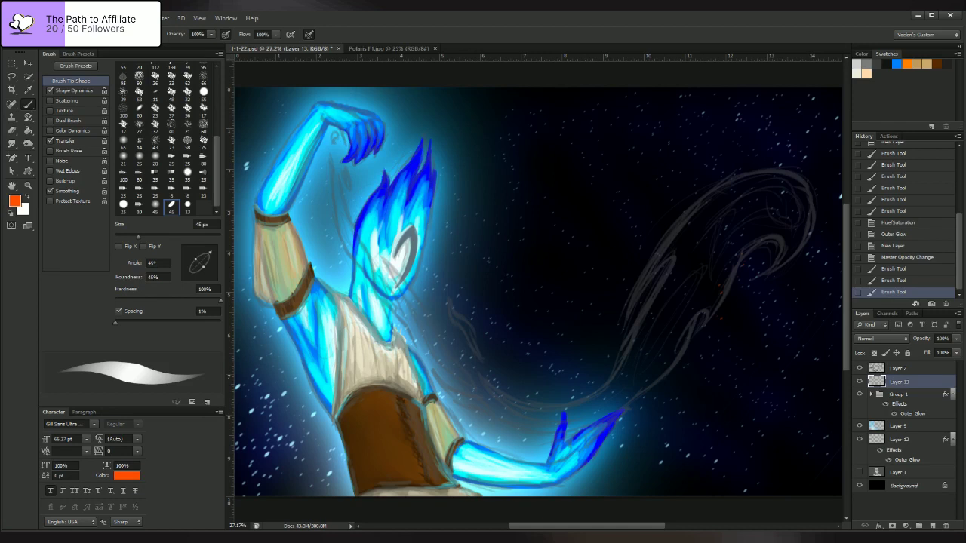
left_click(78, 53)
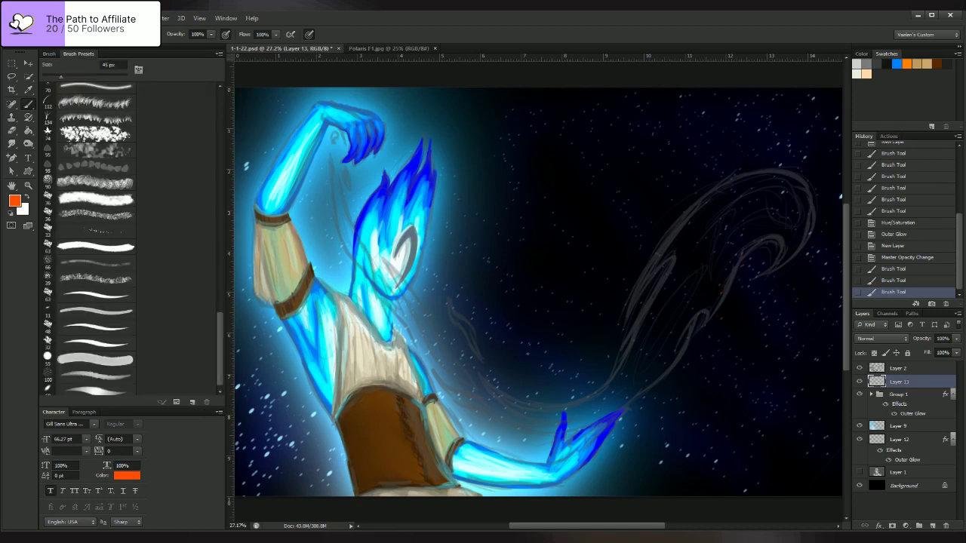
left_click(87, 390)
scroll(87, 389, "down", 1)
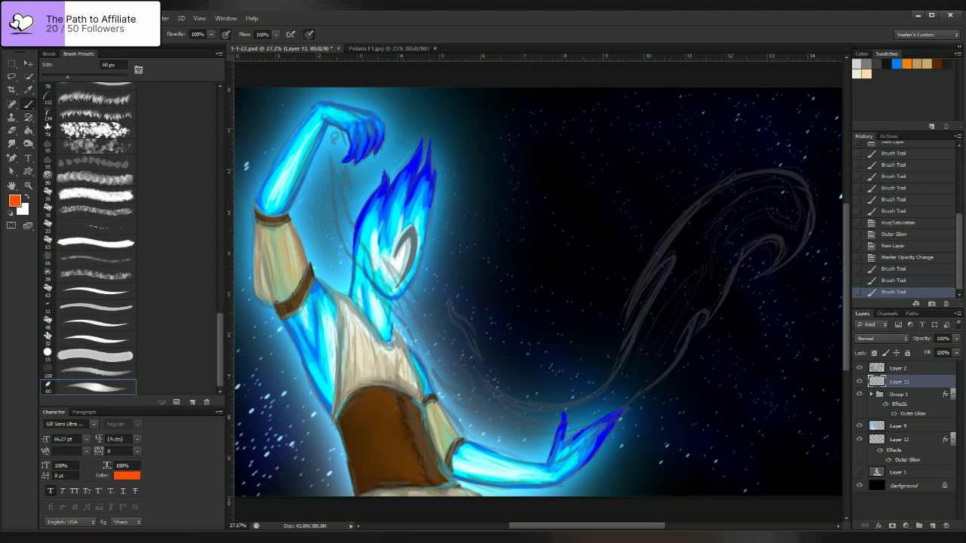
left_click(49, 53)
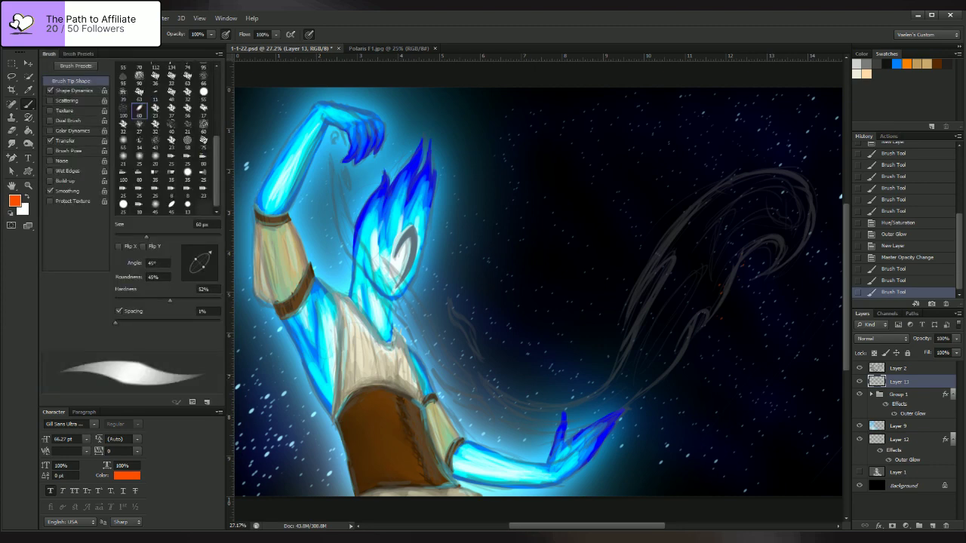
left_click(220, 46)
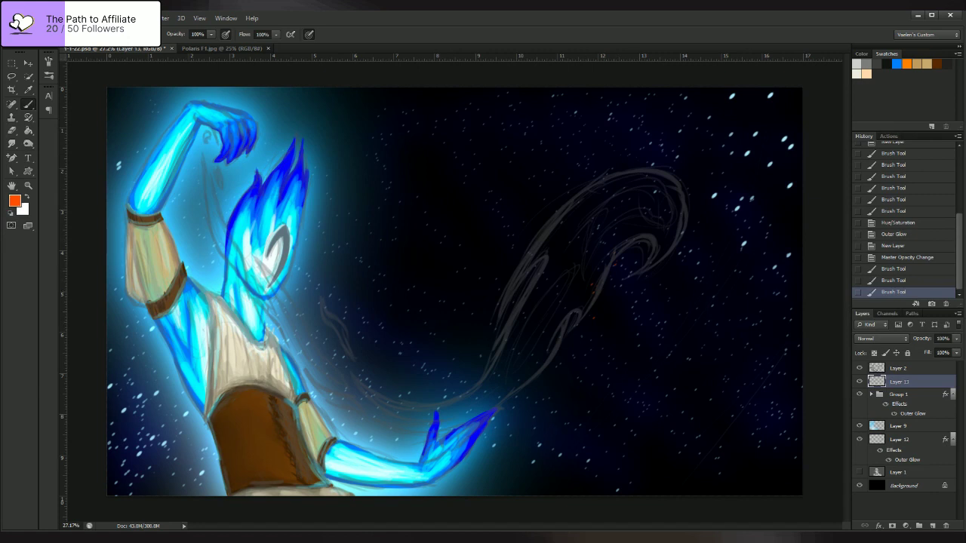
key("ctrl+z")
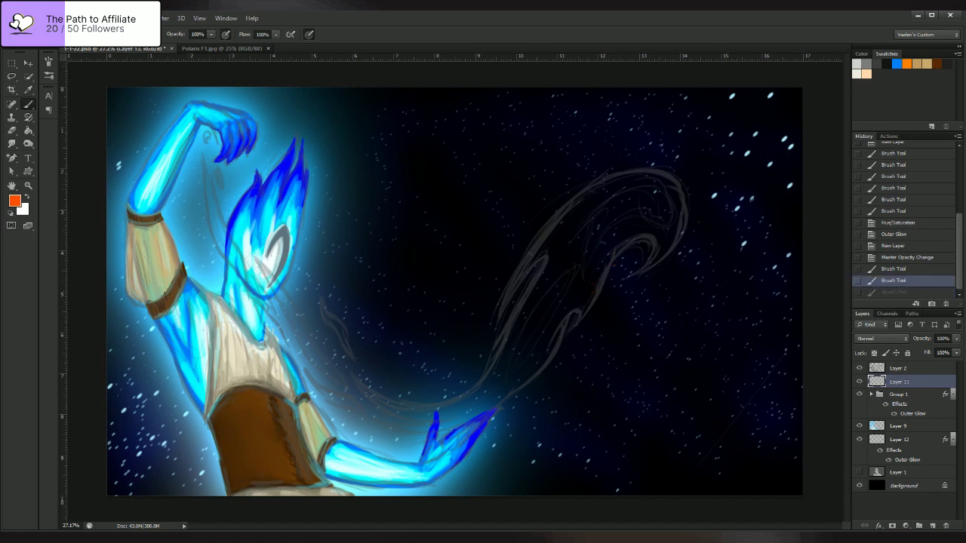
- Paint orange-red strokes along the flame sketch's lower edge, from beneath the curl down to the tail above the character's hand
left_click_drag(630, 236, 581, 310)
mouse_move(612, 257)
left_mouse_down()
mouse_move(579, 320)
mouse_move(564, 326)
mouse_move(568, 313)
mouse_move(576, 325)
mouse_move(582, 303)
mouse_move(574, 330)
left_mouse_up()
mouse_move(591, 296)
left_mouse_down()
mouse_move(533, 377)
mouse_move(469, 418)
mouse_move(388, 426)
mouse_move(450, 423)
mouse_move(349, 374)
left_mouse_up()
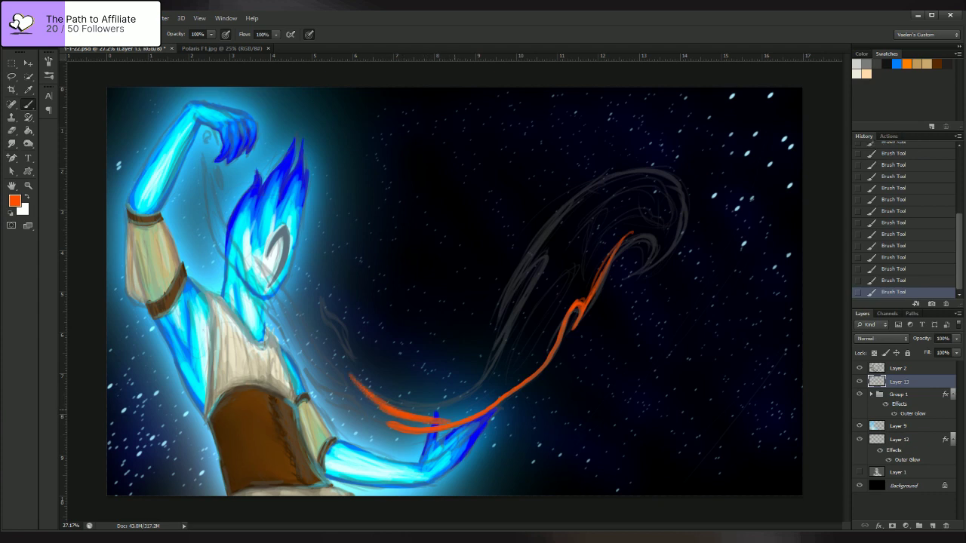
mouse_move(470, 412)
left_mouse_down()
mouse_move(384, 402)
mouse_move(375, 392)
mouse_move(412, 416)
mouse_move(467, 410)
mouse_move(396, 398)
mouse_move(409, 427)
mouse_move(375, 419)
left_mouse_up()
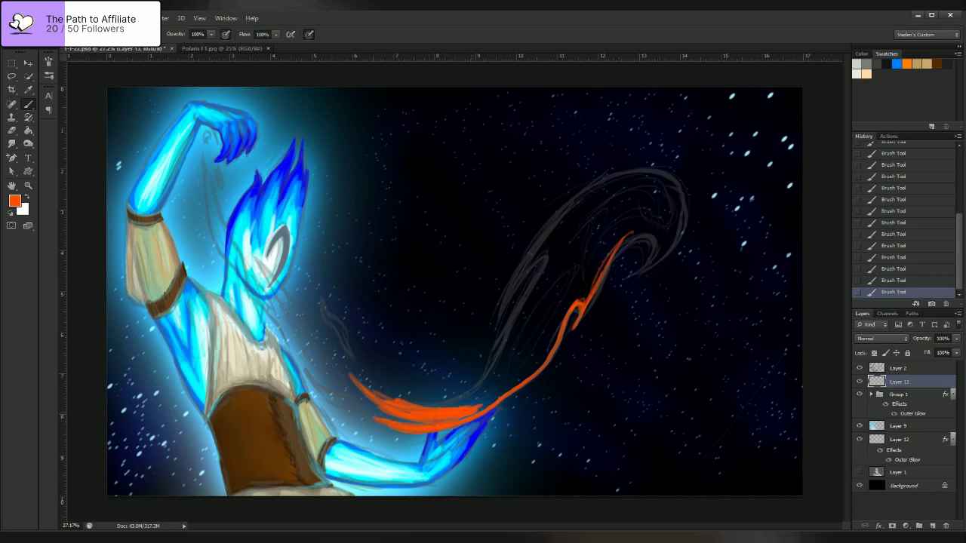
left_click_drag(460, 420, 501, 397)
- Paint the flame's upper-left edge and its split tongue in orange-red, following the sketch down to the tail
mouse_move(582, 211)
left_mouse_down()
mouse_move(520, 277)
mouse_move(505, 306)
left_mouse_up()
mouse_move(535, 246)
left_mouse_down()
mouse_move(502, 305)
mouse_move(545, 253)
mouse_move(539, 286)
mouse_move(501, 338)
left_mouse_up()
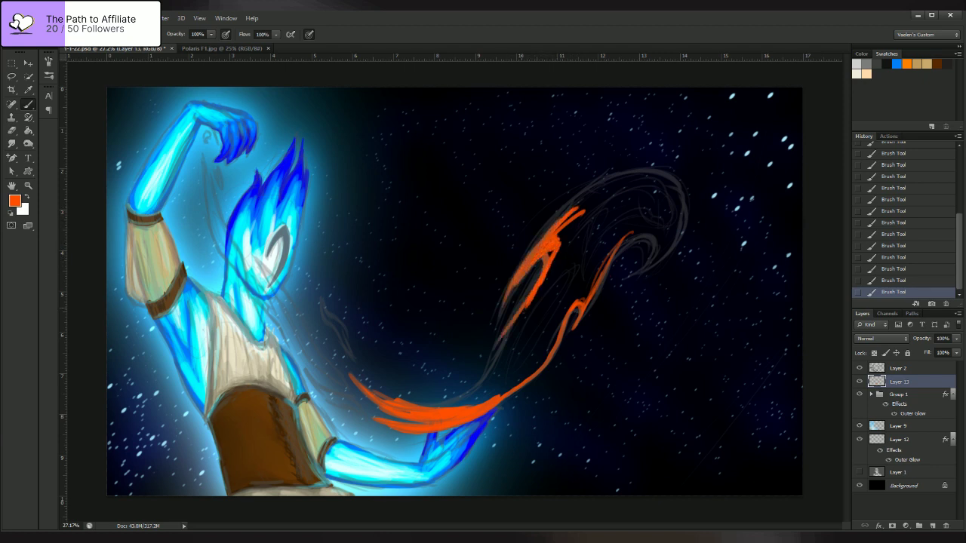
mouse_move(526, 306)
left_mouse_down()
mouse_move(506, 322)
mouse_move(486, 382)
left_mouse_up()
mouse_move(518, 328)
left_mouse_down()
mouse_move(459, 403)
mouse_move(418, 407)
left_mouse_up()
left_click_drag(499, 367, 467, 393)
left_click_drag(510, 349, 495, 372)
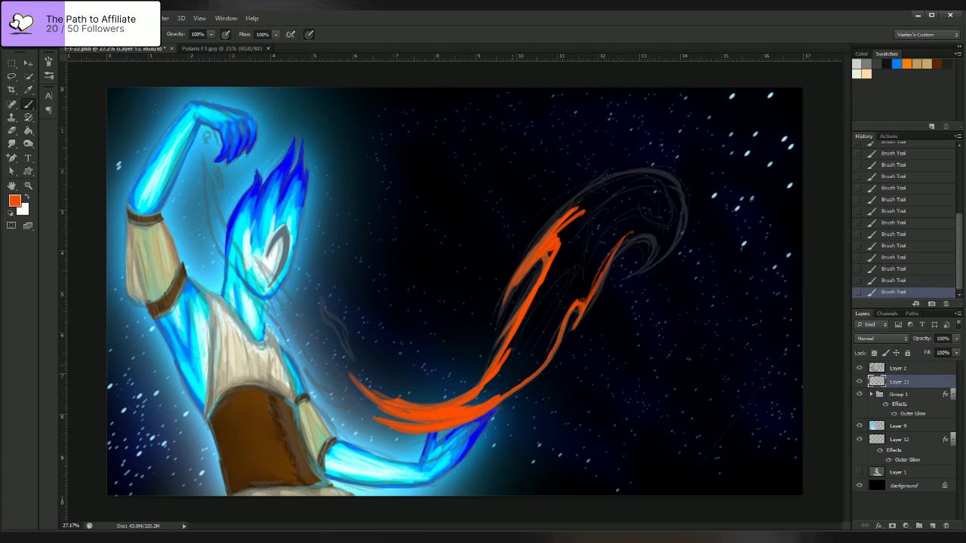
- Fill the lower body of the flame with solid orange-red between its two painted edges
left_click_drag(520, 332, 495, 377)
left_click_drag(512, 355, 474, 405)
mouse_move(518, 365)
left_mouse_down()
mouse_move(481, 402)
mouse_move(493, 397)
left_mouse_up()
left_click_drag(528, 367, 507, 391)
left_click_drag(545, 362, 534, 372)
mouse_move(556, 340)
left_mouse_down()
mouse_move(539, 364)
mouse_move(567, 310)
left_mouse_up()
mouse_move(537, 363)
left_mouse_down()
mouse_move(570, 299)
mouse_move(558, 309)
mouse_move(562, 300)
left_mouse_up()
mouse_move(518, 372)
left_mouse_down()
mouse_move(545, 317)
mouse_move(546, 287)
left_mouse_up()
left_click_drag(515, 354, 573, 244)
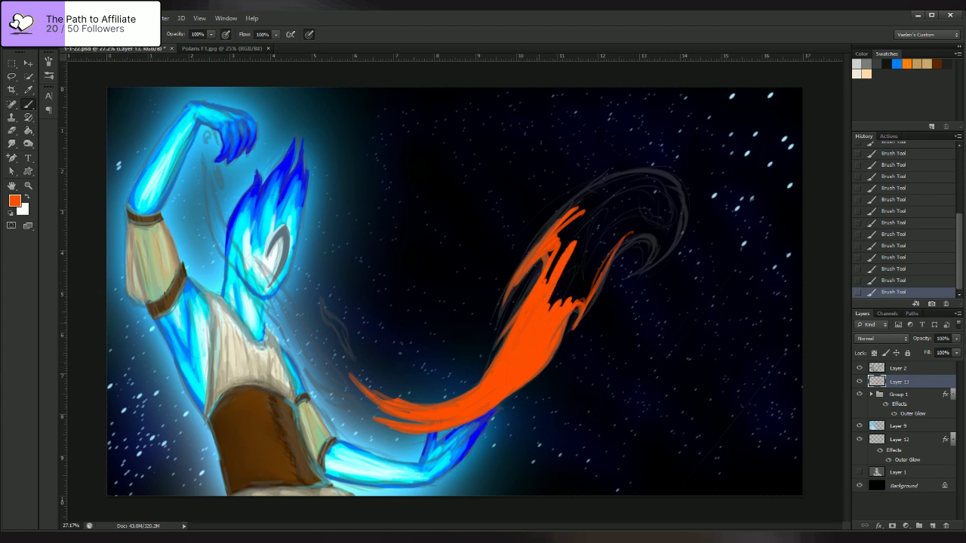
- Extend the orange-red fill through the flame's middle up towards the base of the curl
left_click_drag(551, 302, 568, 240)
left_click_drag(550, 278, 561, 240)
mouse_move(558, 310)
left_mouse_down()
mouse_move(572, 234)
mouse_move(592, 263)
mouse_move(585, 286)
mouse_move(620, 232)
left_mouse_up()
mouse_move(578, 284)
left_mouse_down()
mouse_move(612, 234)
mouse_move(608, 223)
left_mouse_up()
mouse_move(589, 255)
left_mouse_down()
mouse_move(604, 220)
mouse_move(594, 189)
left_mouse_up()
left_click_drag(548, 217, 593, 187)
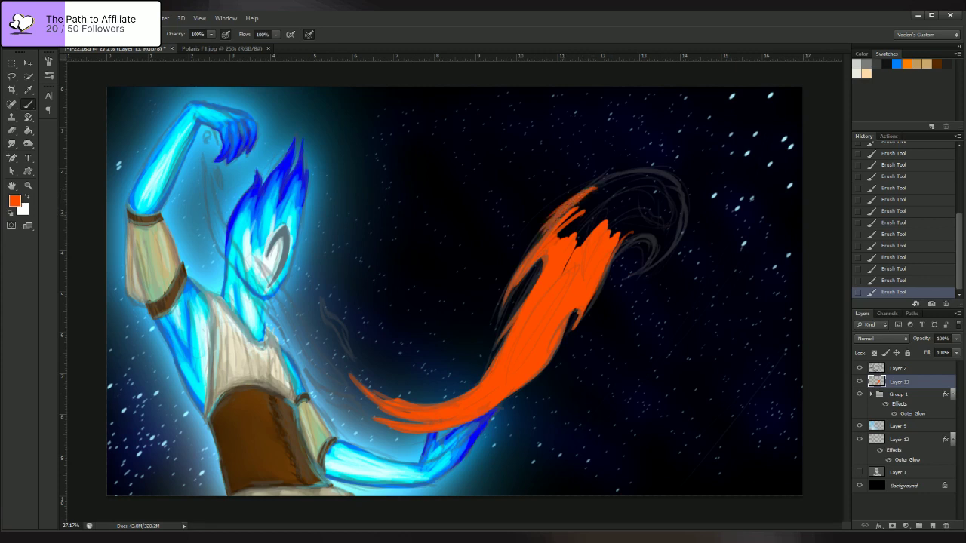
- Paint the outer arc of the flame's curled top down to its tip and fill the curl's upper-left part in orange-red
mouse_move(542, 238)
left_mouse_down()
mouse_move(582, 191)
mouse_move(647, 174)
mouse_move(637, 169)
mouse_move(670, 187)
mouse_move(687, 230)
mouse_move(644, 273)
left_mouse_up()
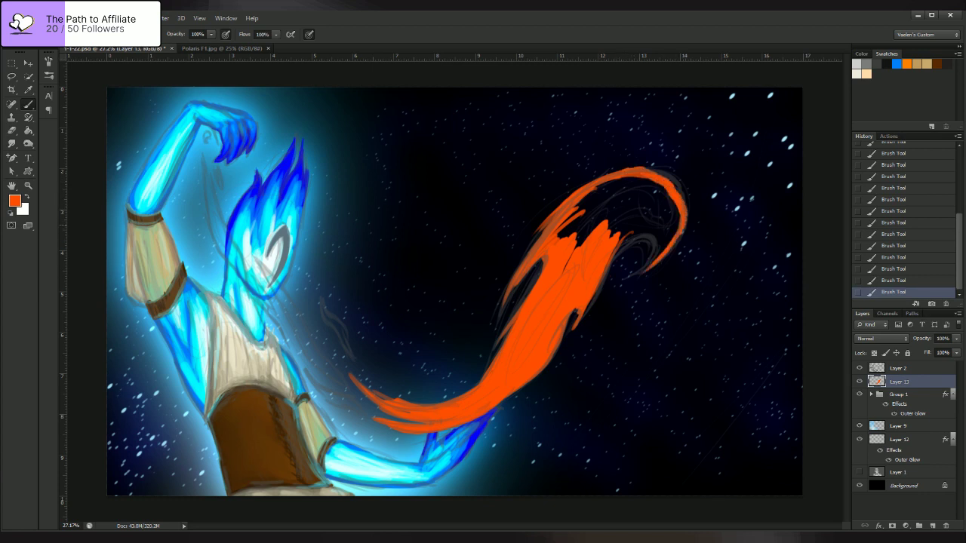
mouse_move(616, 171)
left_mouse_down()
mouse_move(646, 167)
mouse_move(679, 193)
mouse_move(634, 276)
left_mouse_up()
mouse_move(678, 228)
left_mouse_down()
mouse_move(659, 255)
mouse_move(668, 241)
left_mouse_up()
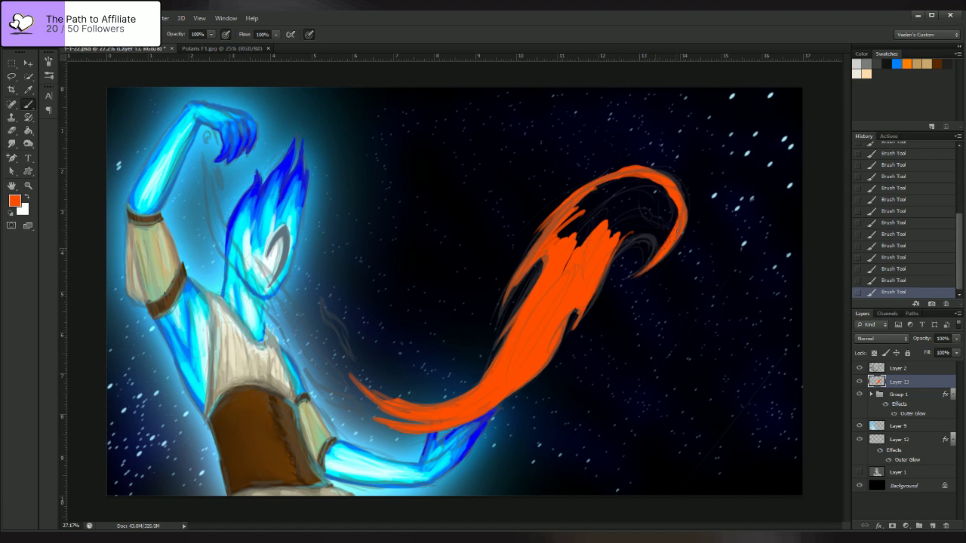
mouse_move(671, 204)
left_mouse_down()
mouse_move(659, 264)
mouse_move(650, 191)
mouse_move(665, 188)
mouse_move(624, 183)
mouse_move(592, 193)
mouse_move(575, 213)
mouse_move(579, 234)
left_mouse_up()
mouse_move(589, 200)
left_mouse_down()
mouse_move(565, 235)
mouse_move(584, 254)
left_mouse_up()
left_click_drag(612, 190, 593, 238)
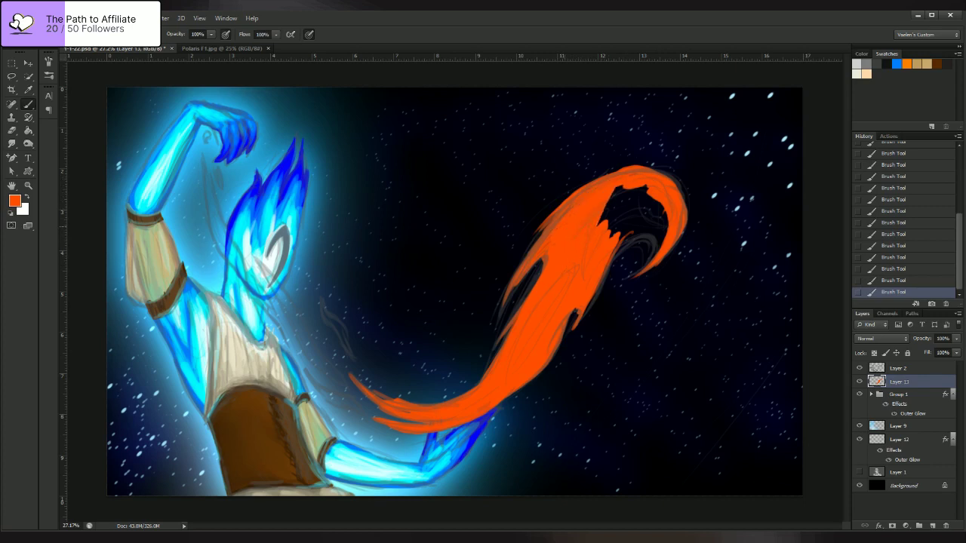
- Fill the remaining dark gaps inside the curled top with orange-red, keeping the hollow under the curl open
left_click_drag(615, 187, 607, 224)
mouse_move(647, 265)
left_mouse_down()
mouse_move(657, 252)
mouse_move(615, 246)
mouse_move(610, 258)
mouse_move(641, 229)
mouse_move(660, 248)
mouse_move(662, 240)
mouse_move(640, 227)
mouse_move(620, 240)
left_mouse_up()
mouse_move(659, 204)
left_mouse_down()
mouse_move(616, 230)
mouse_move(604, 223)
left_mouse_up()
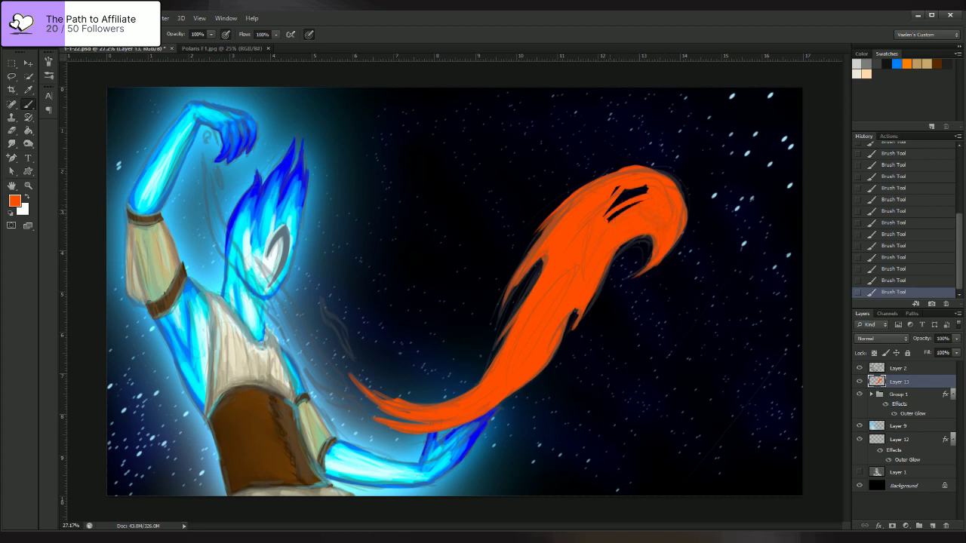
mouse_move(646, 189)
left_mouse_down()
mouse_move(609, 219)
mouse_move(613, 204)
left_mouse_up()
mouse_move(640, 202)
left_mouse_down()
mouse_move(611, 218)
mouse_move(620, 202)
mouse_move(611, 196)
left_mouse_up()
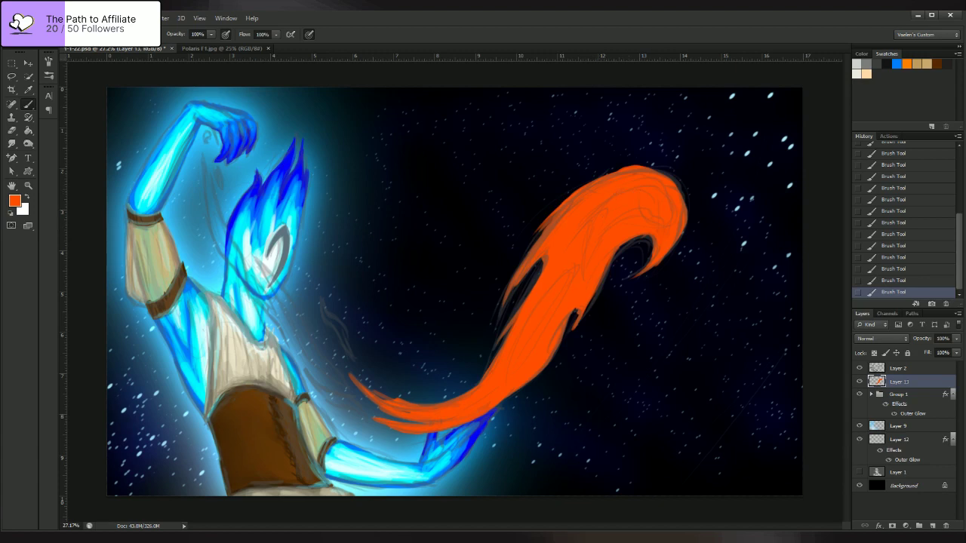
- Hide the Layer 2 sketch and smooth the outer contour of the flame's curled top with the Brush and Eraser
left_click(860, 368)
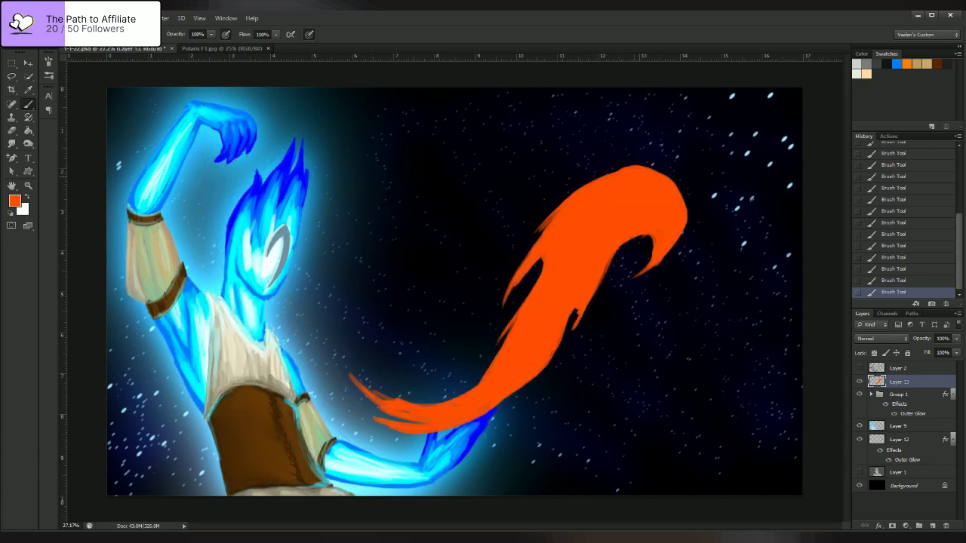
mouse_move(658, 167)
left_mouse_down()
mouse_move(606, 169)
mouse_move(594, 180)
left_mouse_up()
mouse_move(667, 175)
left_mouse_down()
mouse_move(589, 182)
mouse_move(554, 209)
left_mouse_up()
mouse_move(602, 172)
left_mouse_down()
mouse_move(560, 204)
mouse_move(570, 196)
left_mouse_up()
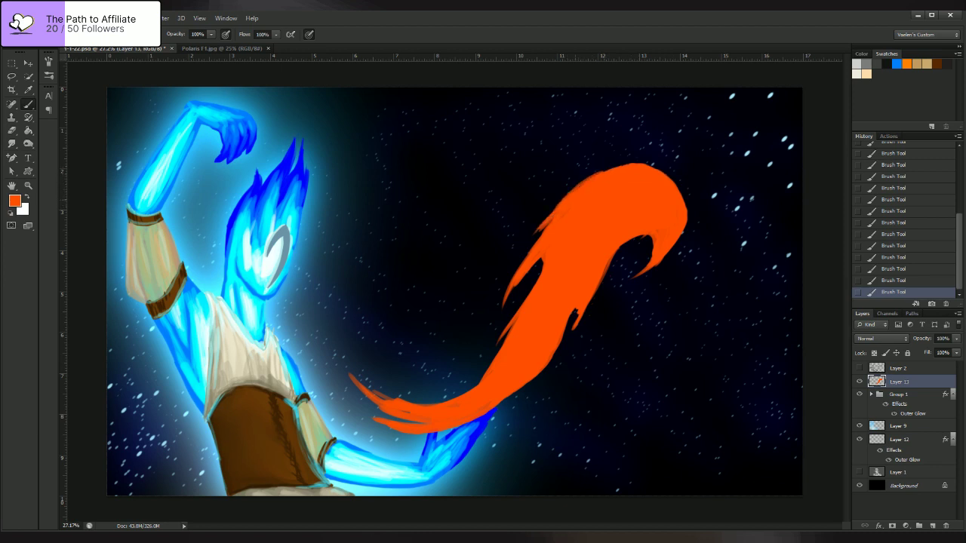
left_click_drag(689, 208, 689, 219)
key("e")
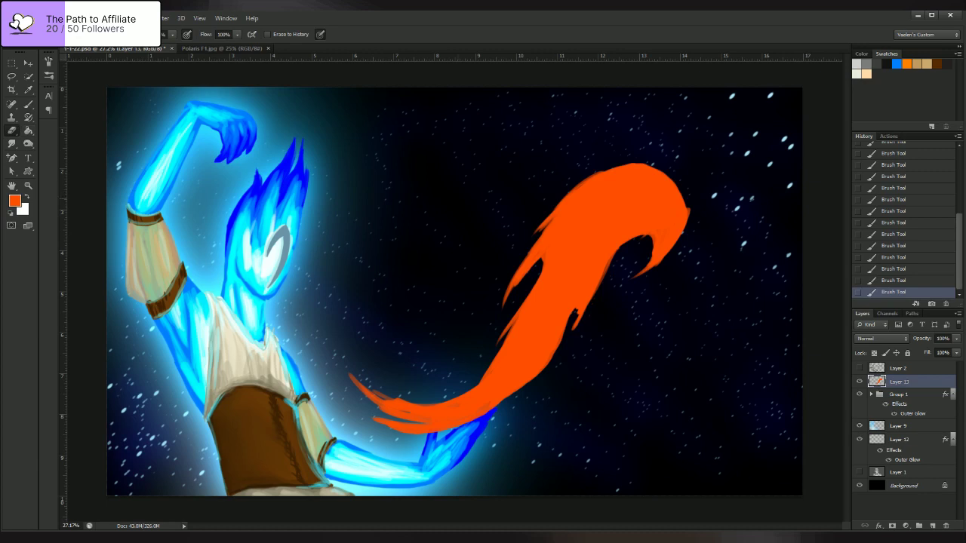
left_click_drag(690, 203, 690, 216)
left_click_drag(690, 204, 678, 239)
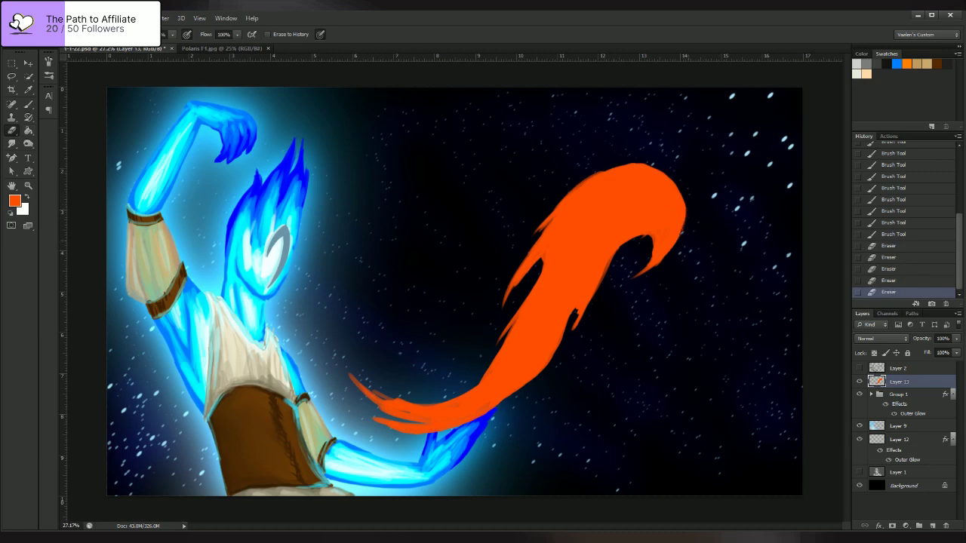
- Fill the gaps between the strands of the flame's tail with orange-red strokes
key("b")
left_click_drag(435, 412, 396, 409)
left_click_drag(433, 409, 380, 397)
mouse_move(422, 403)
left_mouse_down()
mouse_move(372, 393)
mouse_move(355, 379)
left_mouse_up()
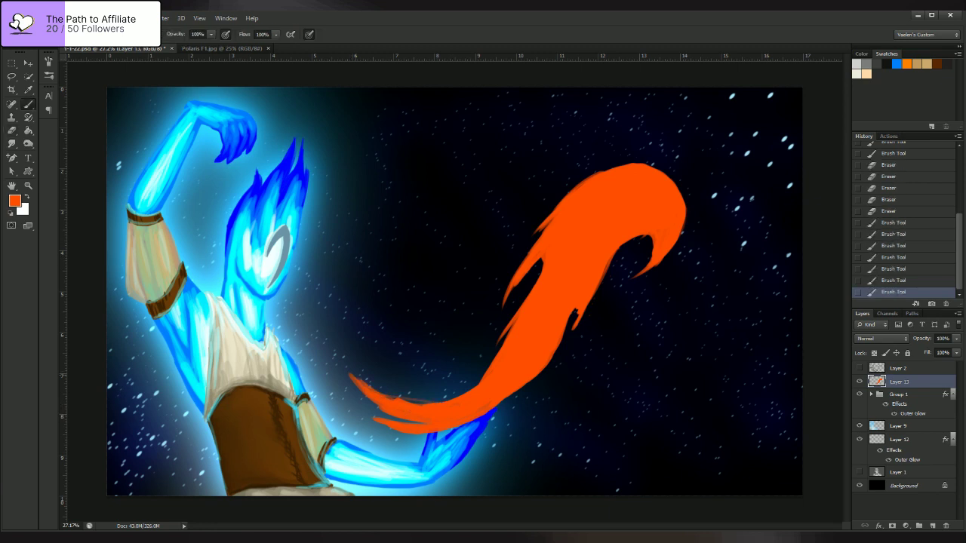
left_click_drag(438, 406, 377, 397)
- Erase along the edges of the flame's tail to thin its strands and taper them into fine points
key("e")
mouse_move(452, 395)
left_mouse_down()
mouse_move(382, 399)
mouse_move(352, 375)
left_mouse_up()
left_click_drag(392, 400, 350, 374)
left_click_drag(385, 395, 349, 374)
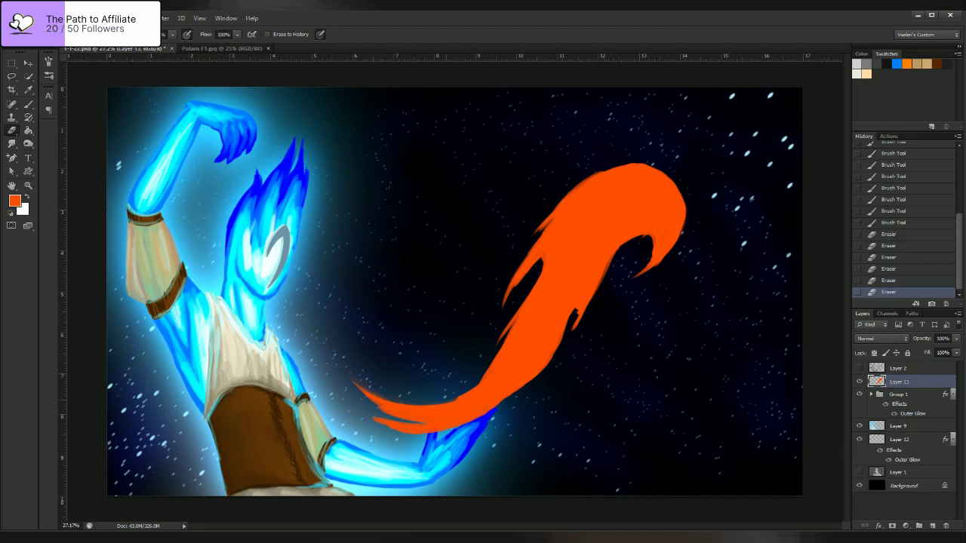
left_click_drag(452, 396, 480, 381)
left_click_drag(390, 408, 354, 382)
mouse_move(412, 419)
left_mouse_down()
mouse_move(381, 407)
mouse_move(385, 420)
left_mouse_up()
left_click_drag(433, 422, 377, 424)
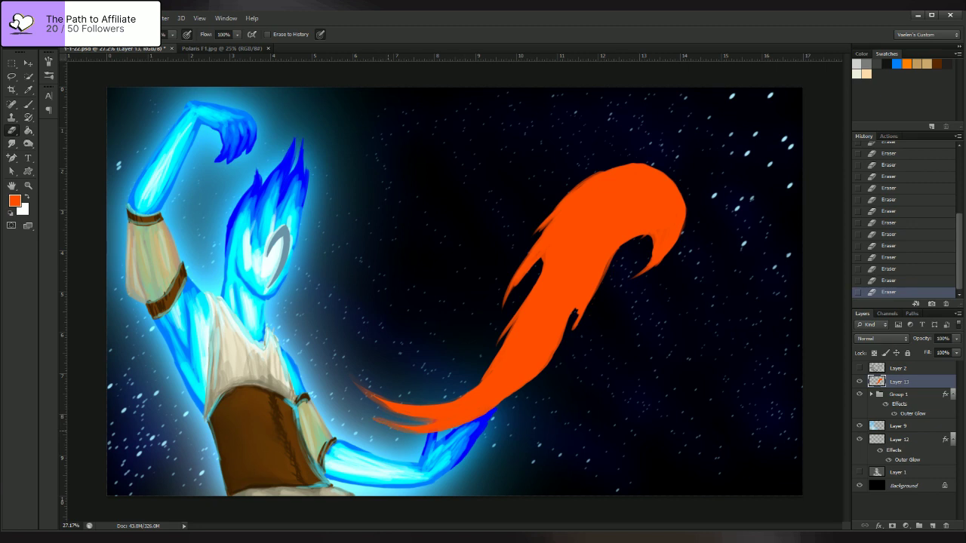
- Show the Layer 2 sketch and paint its small wavy wisp between the chest and the flame's tail in orange-red on Layer 13
left_click(859, 368)
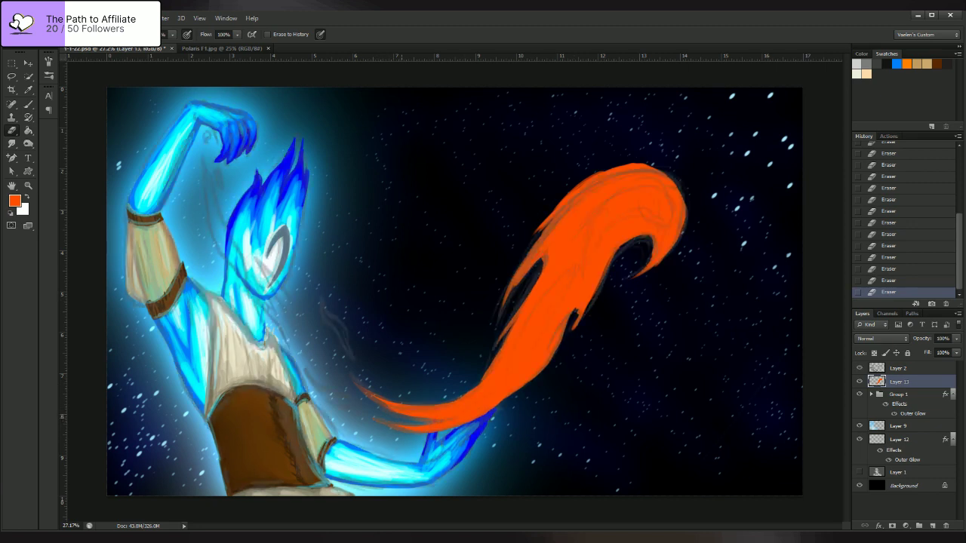
key("b")
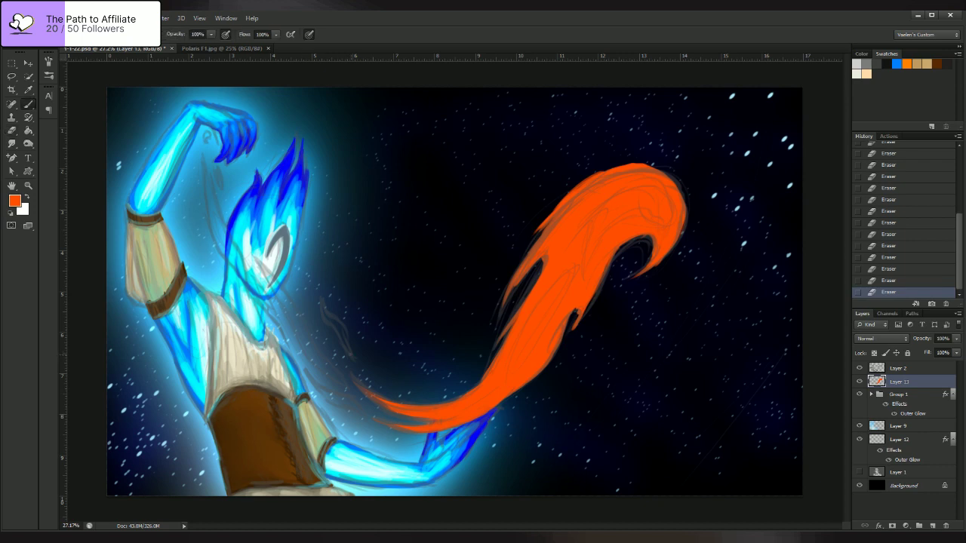
left_click_drag(341, 335, 350, 355)
mouse_move(331, 321)
left_mouse_down()
mouse_move(351, 355)
mouse_move(345, 341)
left_mouse_up()
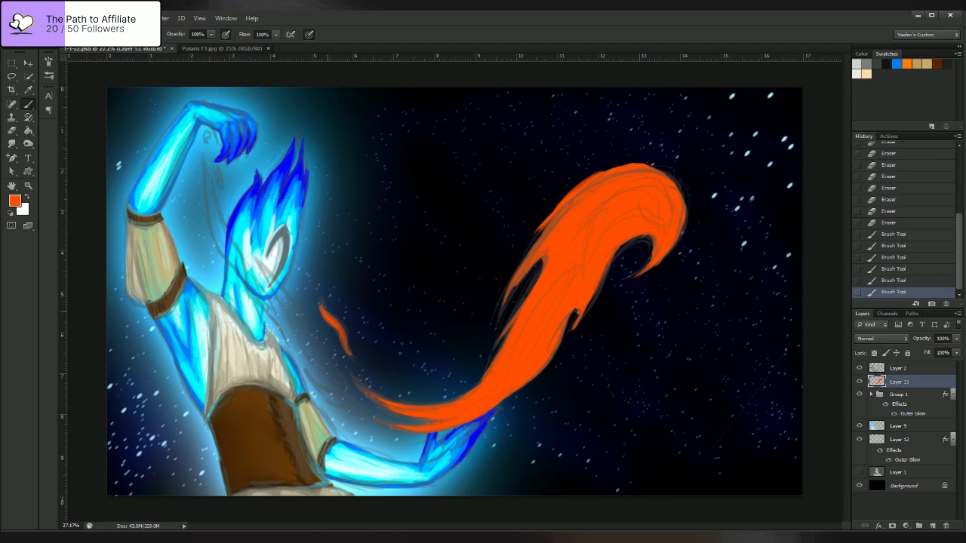
left_click_drag(322, 307, 328, 315)
left_click_drag(321, 303, 325, 312)
left_click_drag(321, 300, 350, 353)
left_click_drag(342, 332, 351, 356)
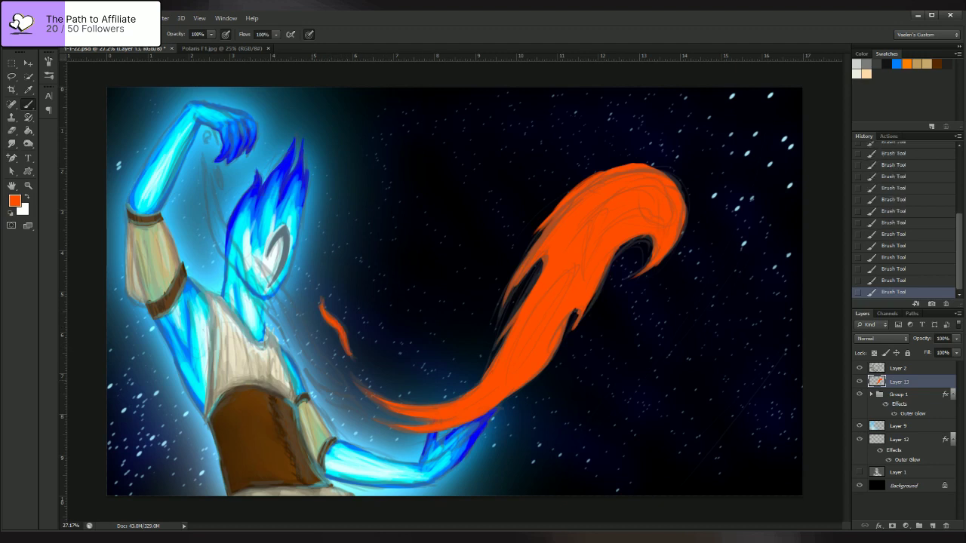
- Paint a short orange-red wisp above the lower arm's cuff and taper its upper end with the Eraser
left_click_drag(338, 399, 360, 411)
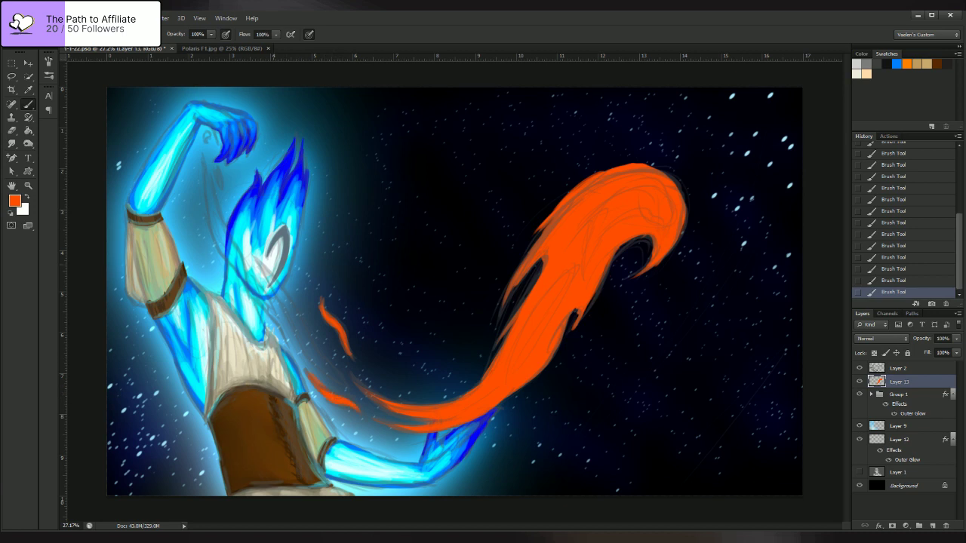
key("e")
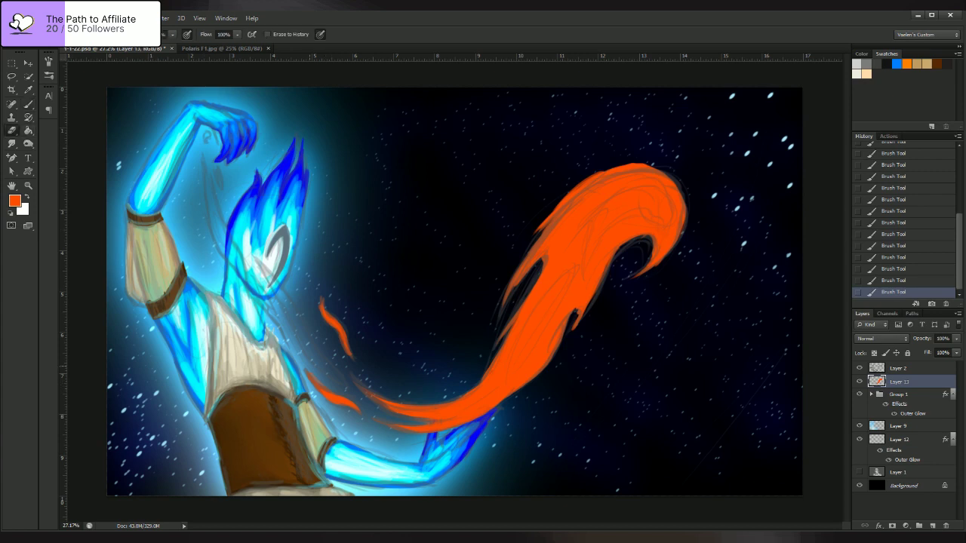
left_click_drag(305, 368, 310, 375)
left_click_drag(306, 369, 313, 380)
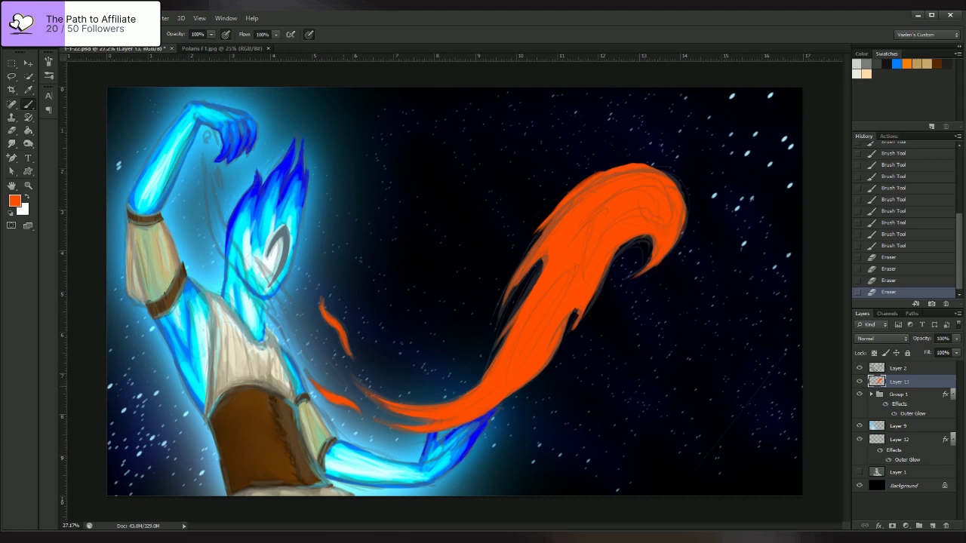
- Paint a long orange-red strand along the sketch from the character's face down towards the tip of the flame's tail
left_click_drag(311, 363, 273, 286)
left_click_drag(264, 269, 314, 364)
left_click_drag(306, 352, 332, 370)
mouse_move(316, 353)
left_mouse_down()
mouse_move(344, 386)
mouse_move(340, 379)
left_mouse_up()
mouse_move(329, 364)
left_mouse_down()
mouse_move(343, 383)
mouse_move(293, 312)
left_mouse_up()
left_click_drag(308, 341, 258, 259)
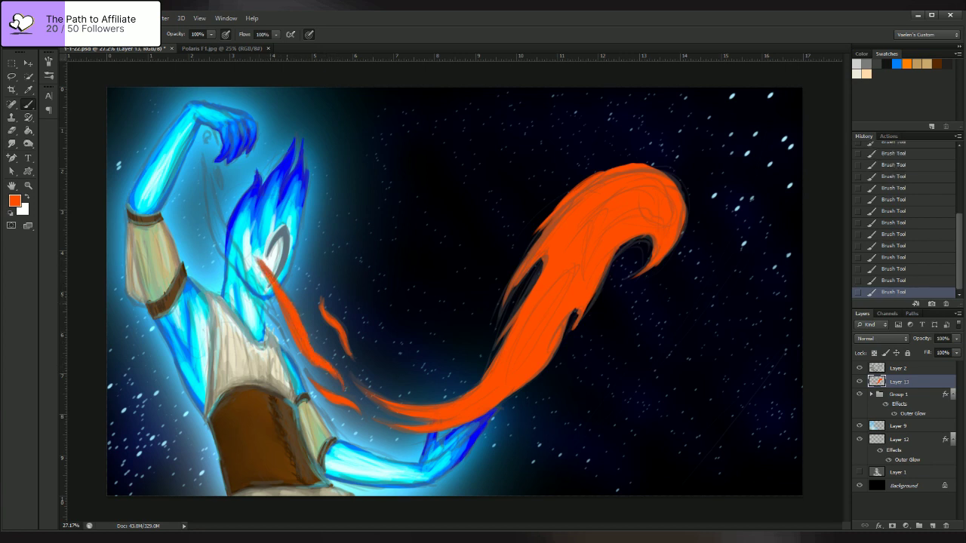
- Add shorter orange-red wisps beside the long strand, over the neck and upper chest
left_click_drag(260, 316, 283, 346)
mouse_move(260, 306)
left_mouse_down()
mouse_move(283, 343)
mouse_move(279, 334)
left_mouse_up()
left_click_drag(263, 295, 258, 281)
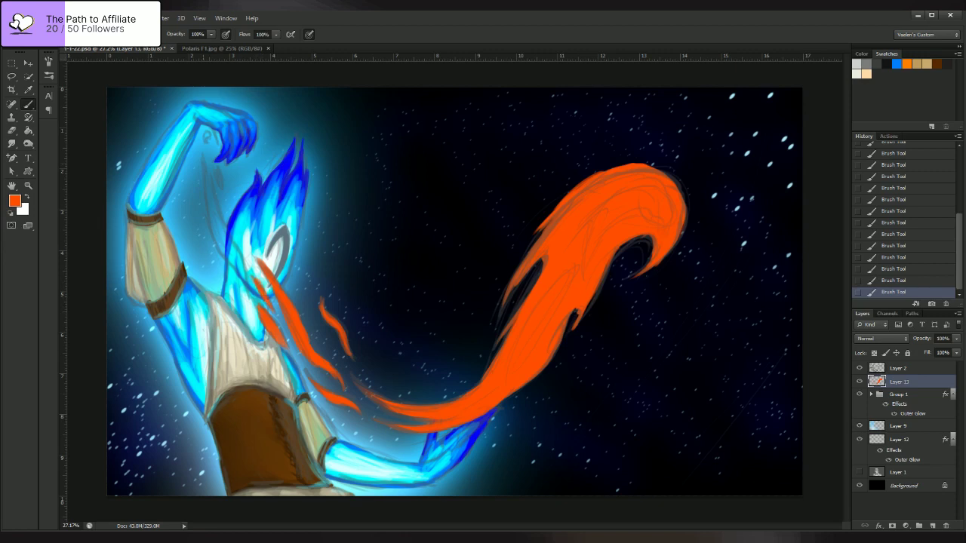
- Paint the orange-red strand and small fragments from under the raised hand down to the neck, and hide the Layer 2 sketch
left_click_drag(210, 197, 204, 157)
left_click_drag(213, 234, 242, 273)
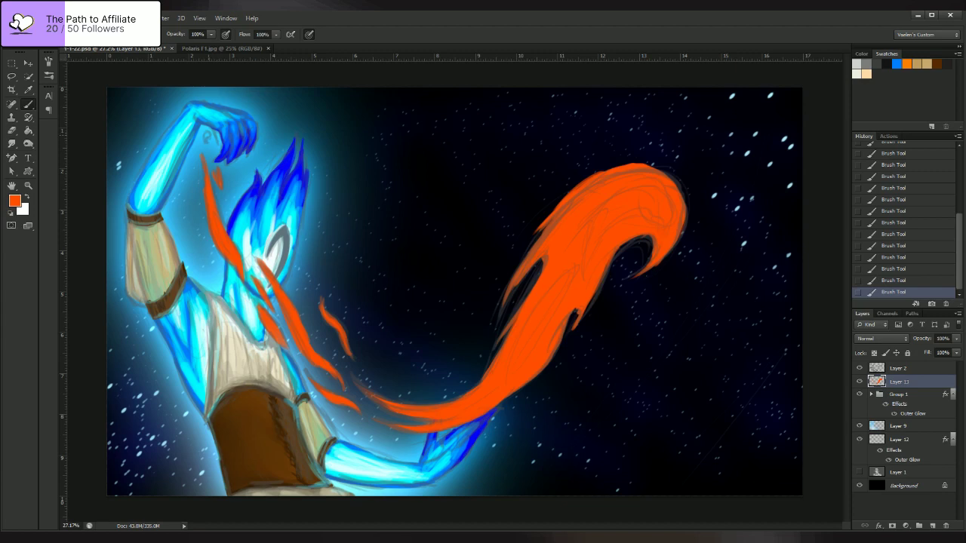
left_click(206, 136)
left_click(859, 368)
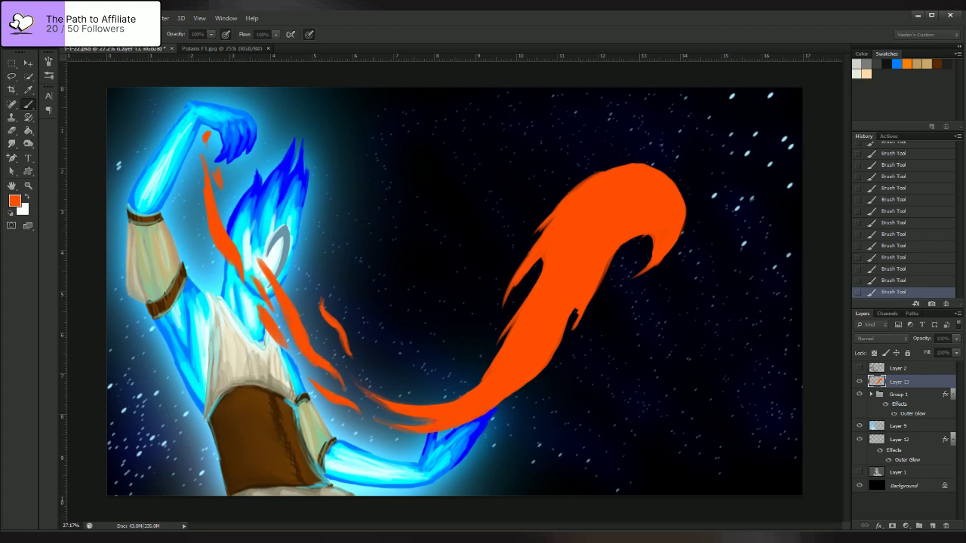
- On a new layer clipped to Layer 13, brush yellow-orange highlights along the wisps from the raised hand to the flame's tail
key("Return")
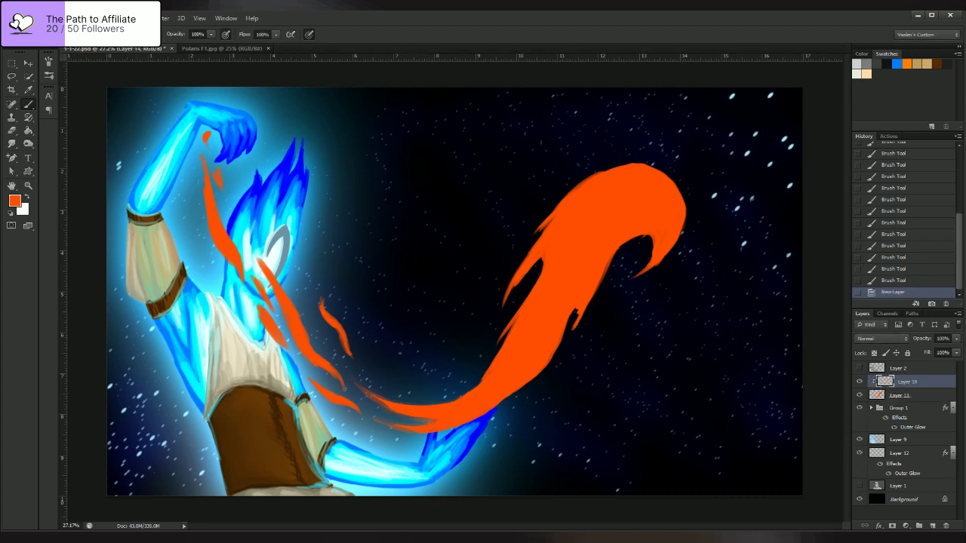
key("i")
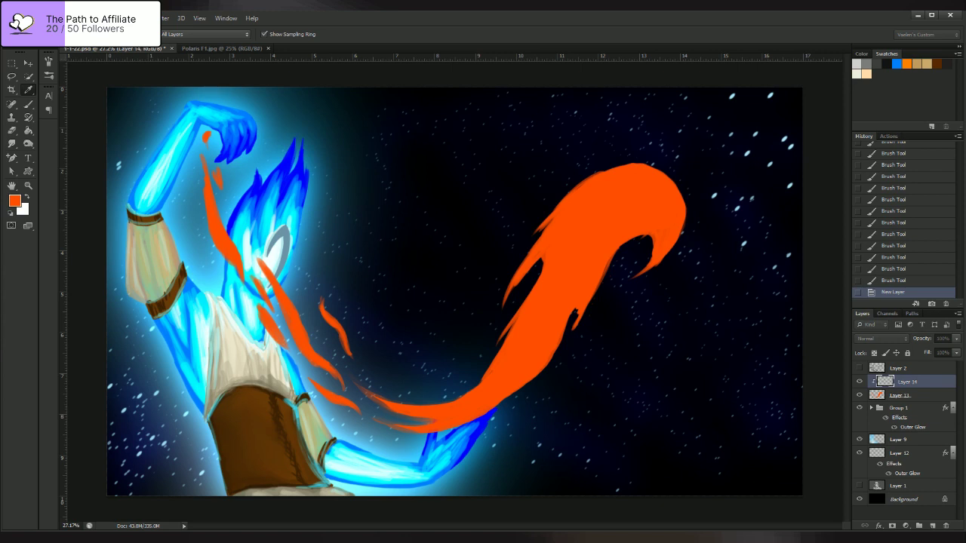
key("b")
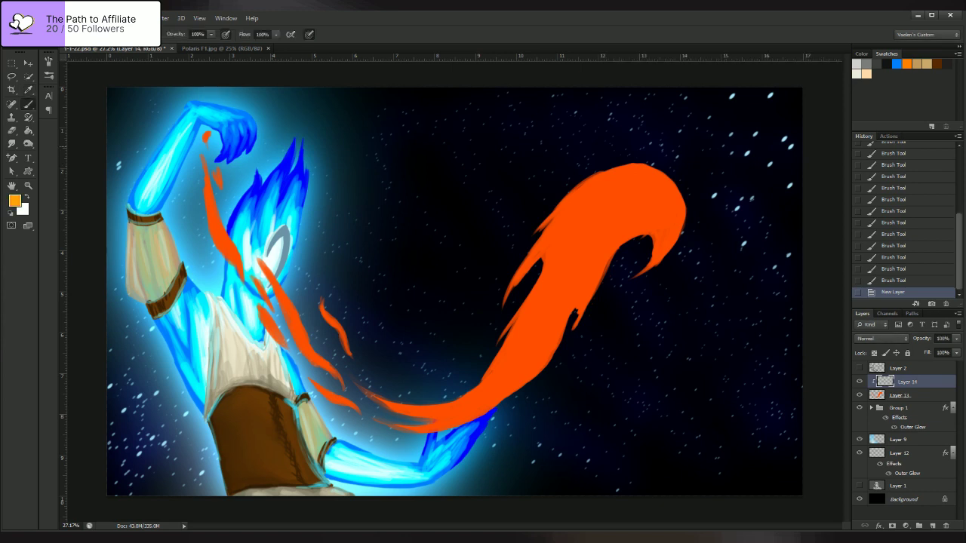
left_click_drag(208, 195, 219, 239)
left_click_drag(215, 219, 228, 252)
left_click_drag(220, 231, 229, 254)
left_click_drag(227, 243, 234, 263)
left_click_drag(215, 221, 227, 245)
left_click_drag(210, 203, 221, 248)
mouse_move(210, 184)
left_mouse_down()
mouse_move(213, 216)
mouse_move(210, 199)
left_mouse_up()
left_click_drag(206, 169, 221, 252)
left_click_drag(208, 192, 233, 261)
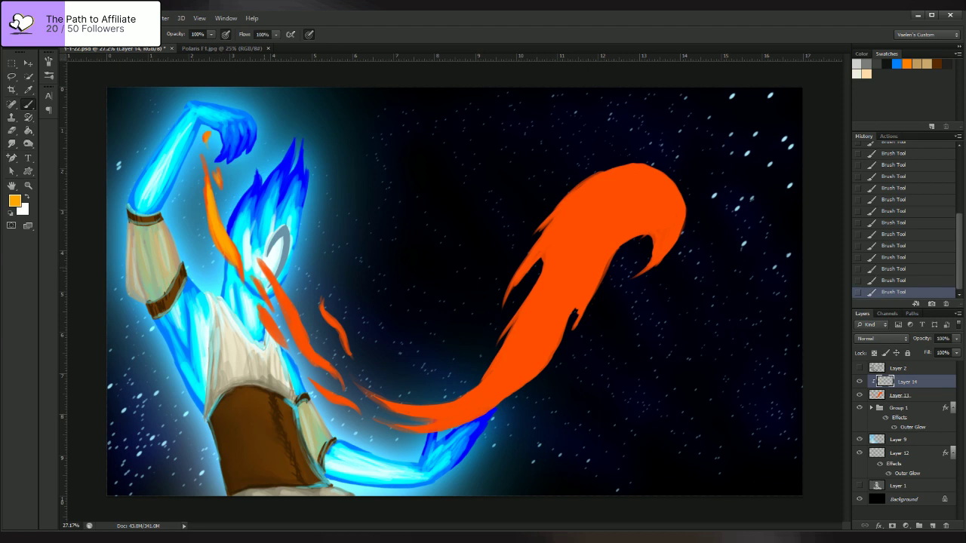
mouse_move(260, 259)
left_mouse_down()
mouse_move(291, 326)
mouse_move(330, 369)
left_mouse_up()
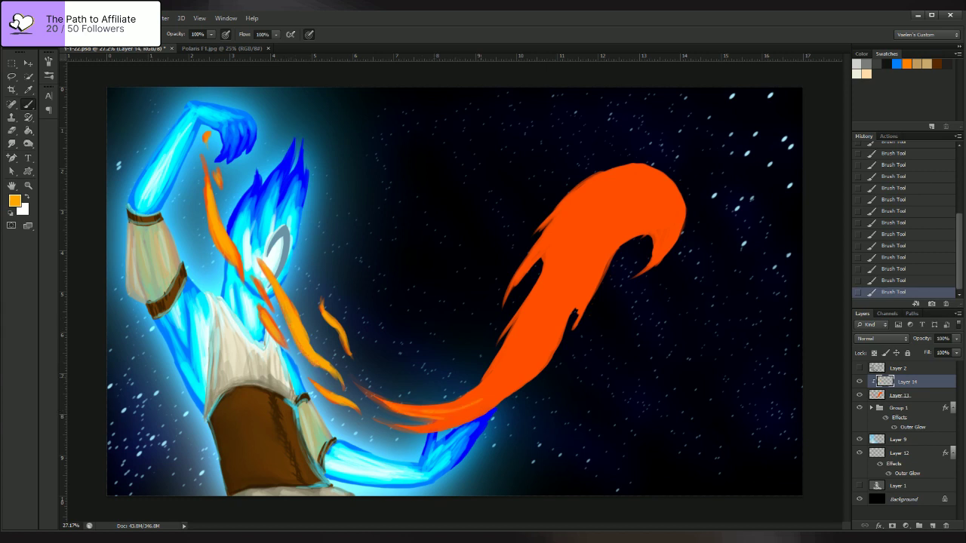
- Brush light orange strokes over the flame's curled tip and along the crest of its head on Layer 14
mouse_move(628, 199)
left_mouse_down()
mouse_move(647, 213)
mouse_move(669, 197)
mouse_move(672, 235)
left_mouse_up()
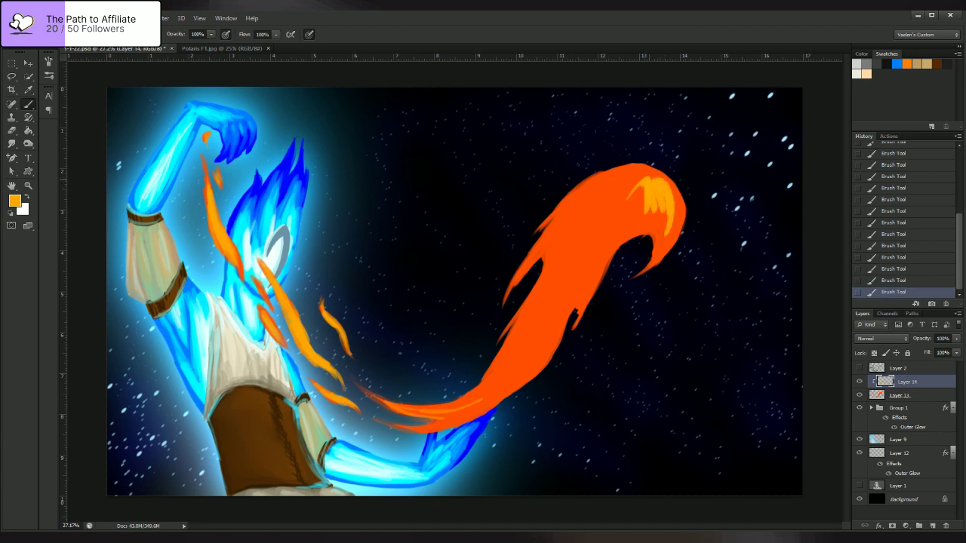
mouse_move(673, 193)
left_mouse_down()
mouse_move(678, 243)
mouse_move(663, 257)
left_mouse_up()
mouse_move(661, 212)
left_mouse_down()
mouse_move(656, 257)
mouse_move(660, 240)
left_mouse_up()
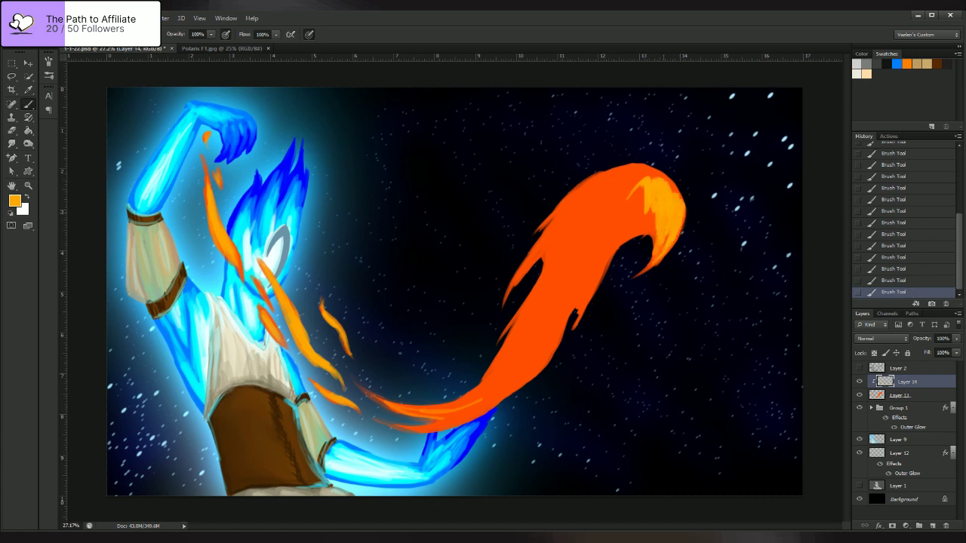
left_click_drag(657, 174, 572, 221)
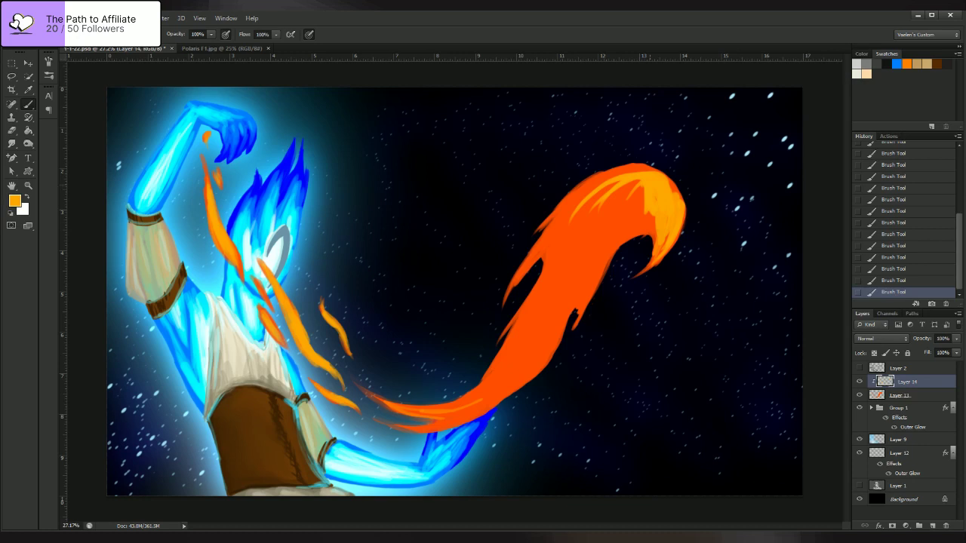
mouse_move(646, 166)
left_mouse_down()
mouse_move(569, 207)
mouse_move(565, 226)
left_mouse_up()
left_click_drag(619, 182, 569, 226)
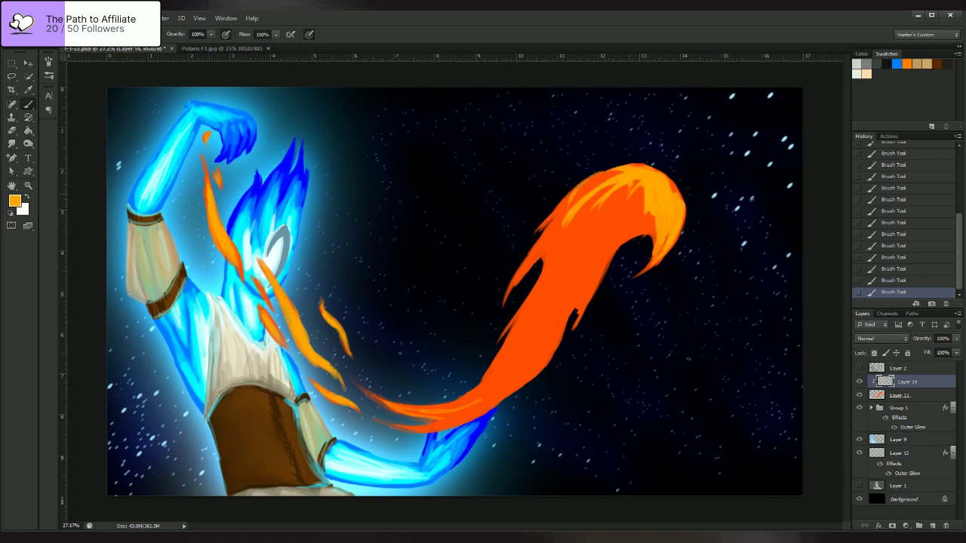
- Extend the light orange across the crest of the flame's head and down its outer licks
left_click_drag(670, 178, 679, 199)
left_click_drag(643, 182, 586, 210)
mouse_move(614, 178)
left_mouse_down()
mouse_move(574, 234)
mouse_move(593, 189)
left_mouse_up()
left_click_drag(592, 188, 565, 232)
left_click_drag(618, 174, 571, 208)
left_click_drag(571, 209, 529, 262)
mouse_move(596, 178)
left_mouse_down()
mouse_move(551, 220)
mouse_move(551, 267)
left_mouse_up()
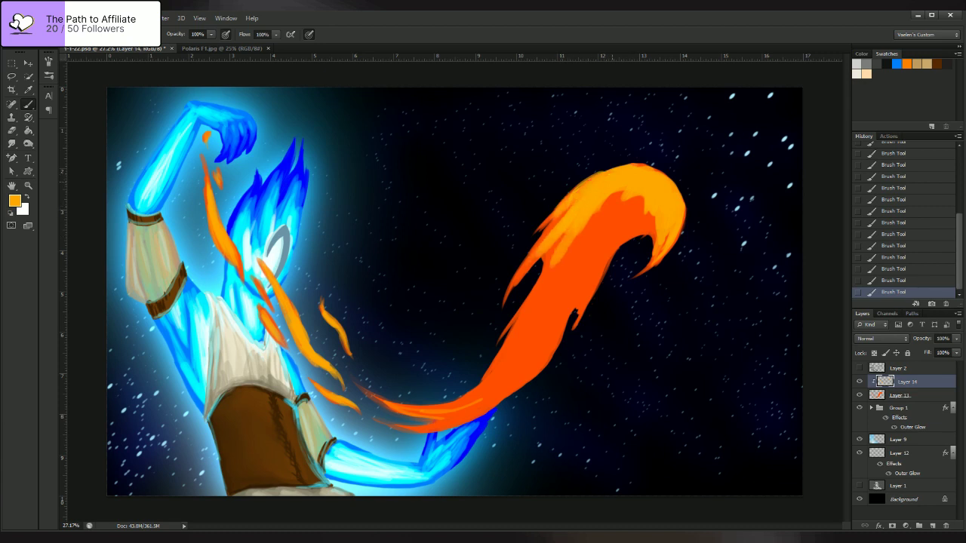
- Fill the inside of the flame's curled head and upper body with light orange
left_click_drag(620, 190, 561, 260)
mouse_move(619, 208)
left_mouse_down()
mouse_move(558, 267)
mouse_move(553, 288)
left_mouse_up()
mouse_move(626, 205)
left_mouse_down()
mouse_move(591, 252)
mouse_move(605, 235)
left_mouse_up()
mouse_move(636, 198)
left_mouse_down()
mouse_move(593, 252)
mouse_move(612, 240)
left_mouse_up()
mouse_move(646, 204)
left_mouse_down()
mouse_move(630, 236)
mouse_move(578, 278)
left_mouse_up()
mouse_move(625, 235)
left_mouse_down()
mouse_move(580, 313)
mouse_move(571, 302)
left_mouse_up()
left_click_drag(634, 237, 614, 246)
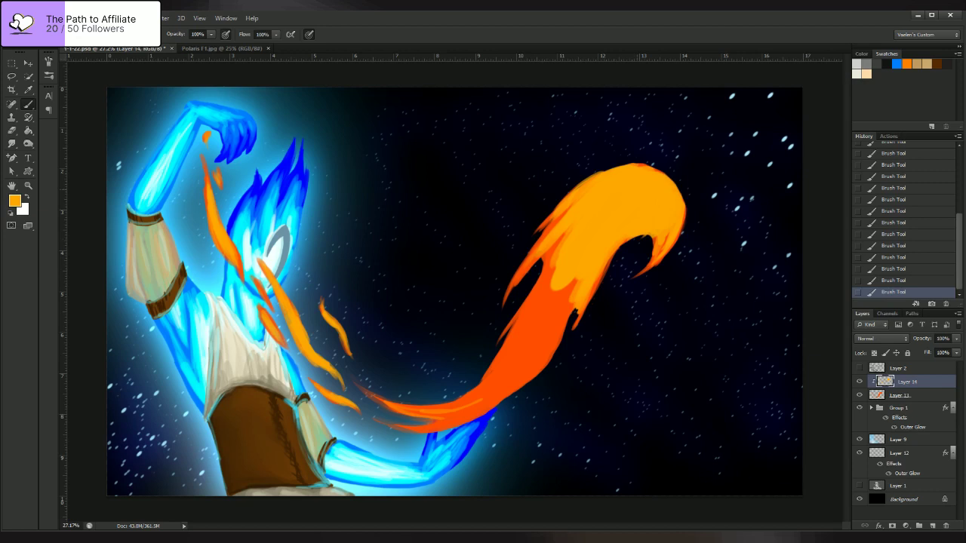
- Touch up the rim of the flame's head and carry the light orange down its middle body
left_click_drag(634, 163, 663, 174)
mouse_move(684, 209)
left_mouse_down()
mouse_move(653, 265)
mouse_move(668, 251)
mouse_move(658, 254)
left_mouse_up()
left_click_drag(579, 280, 542, 335)
left_click_drag(557, 328, 527, 365)
left_click_drag(569, 310, 530, 367)
left_click_drag(539, 362, 511, 389)
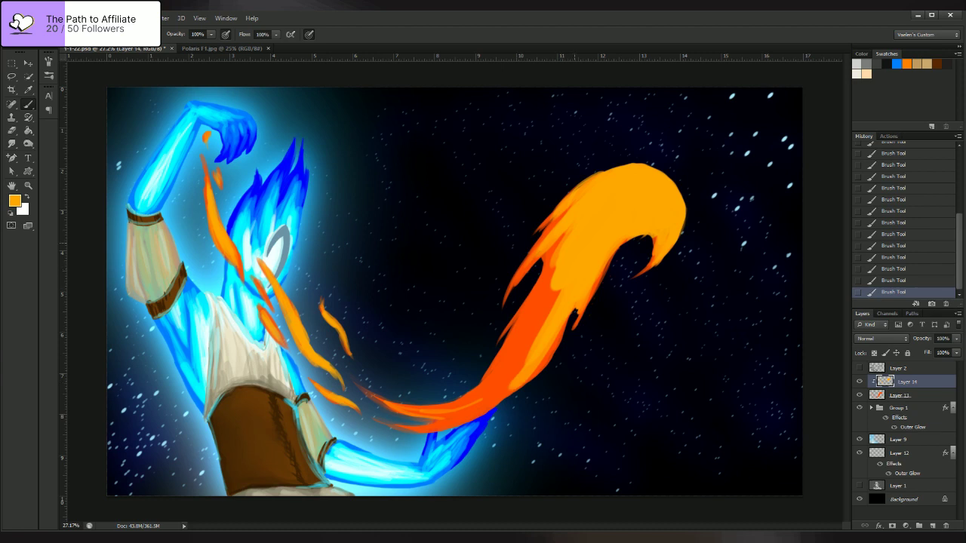
mouse_move(559, 269)
left_mouse_down()
mouse_move(521, 352)
mouse_move(480, 397)
left_mouse_up()
left_click_drag(570, 227, 524, 336)
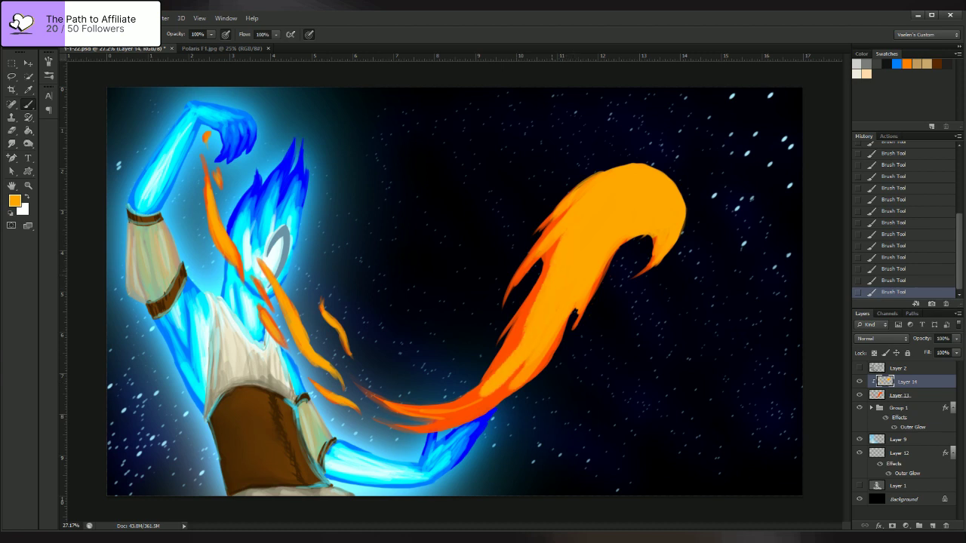
left_click_drag(547, 276, 489, 395)
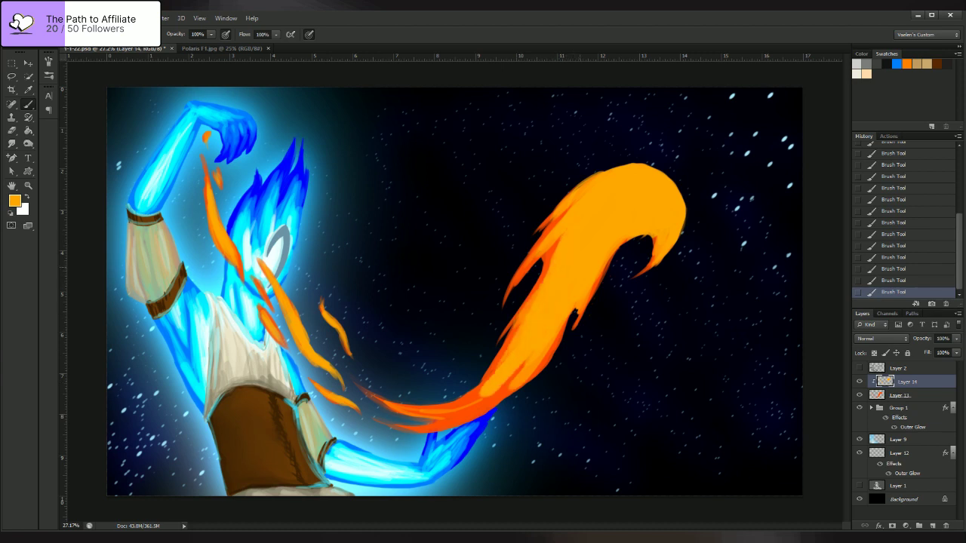
- Cover the flame's lower body and the start of its tail above the hand with light orange
mouse_move(571, 309)
left_mouse_down()
mouse_move(541, 362)
mouse_move(498, 394)
left_mouse_up()
mouse_move(528, 356)
left_mouse_down()
mouse_move(489, 403)
mouse_move(425, 428)
left_mouse_up()
left_click_drag(482, 394, 435, 415)
mouse_move(477, 396)
left_mouse_down()
mouse_move(414, 415)
mouse_move(401, 407)
mouse_move(438, 417)
left_mouse_up()
mouse_move(462, 398)
left_mouse_down()
mouse_move(482, 387)
mouse_move(517, 328)
left_mouse_up()
left_click_drag(517, 390, 501, 400)
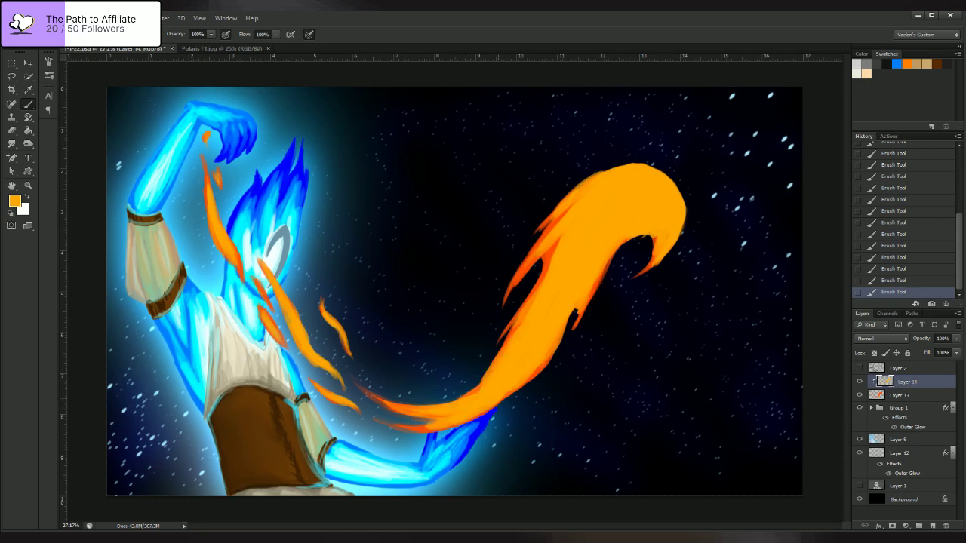
left_click_drag(542, 366, 506, 396)
- Change the brush colour from light orange to yellow
key("i")
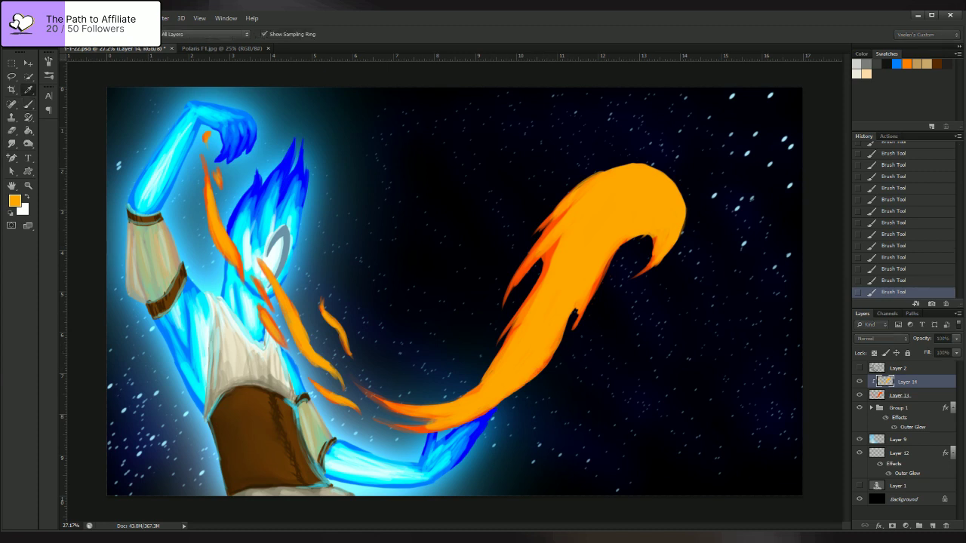
key("Return")
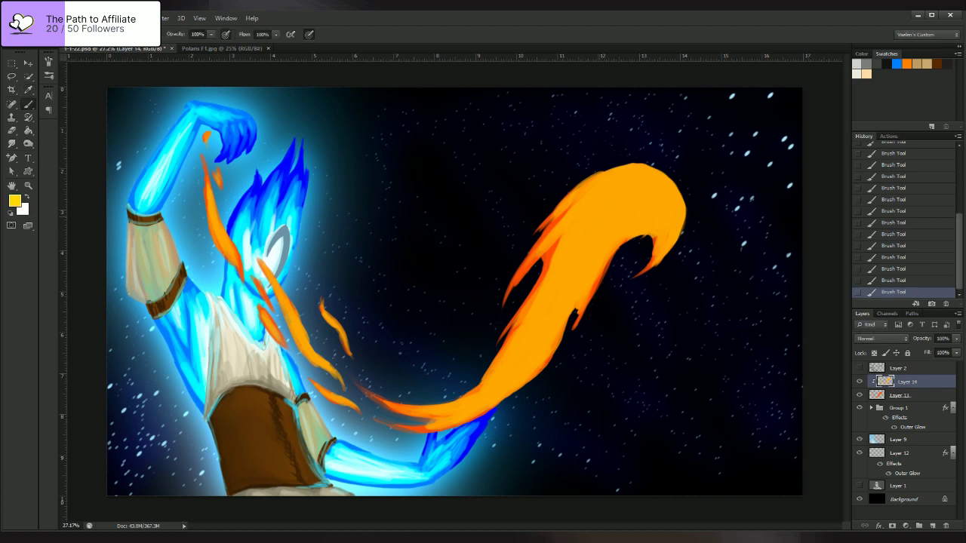
left_click_drag(599, 194, 546, 248)
left_click_drag(583, 218, 536, 310)
mouse_move(606, 193)
left_mouse_down()
mouse_move(538, 313)
mouse_move(577, 248)
left_mouse_up()
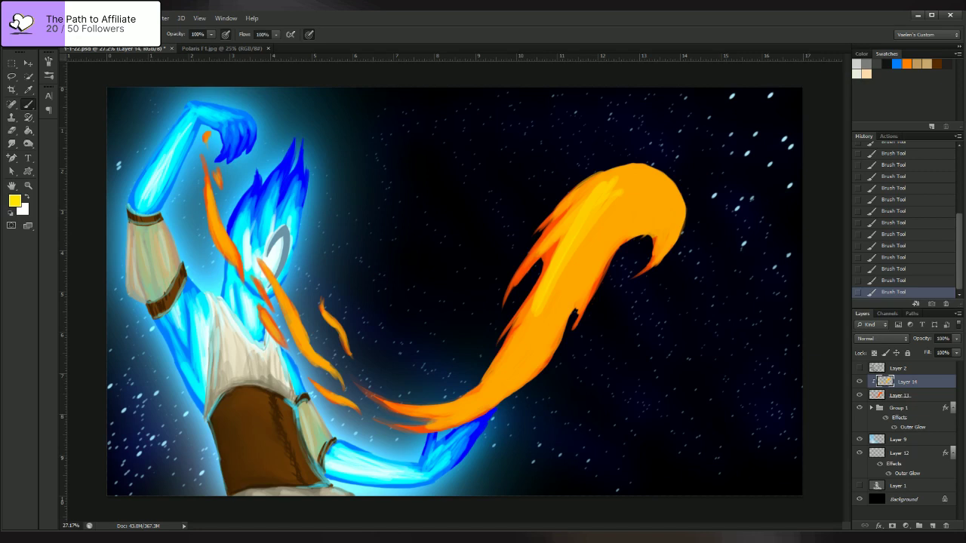
key("ctrl+z")
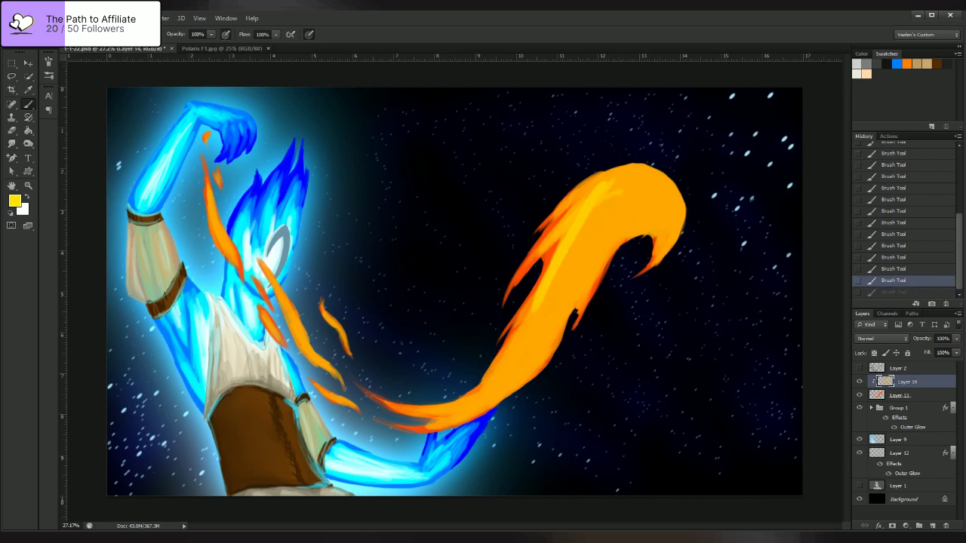
key("ctrl+alt+z")
key("ctrl+alt+z")
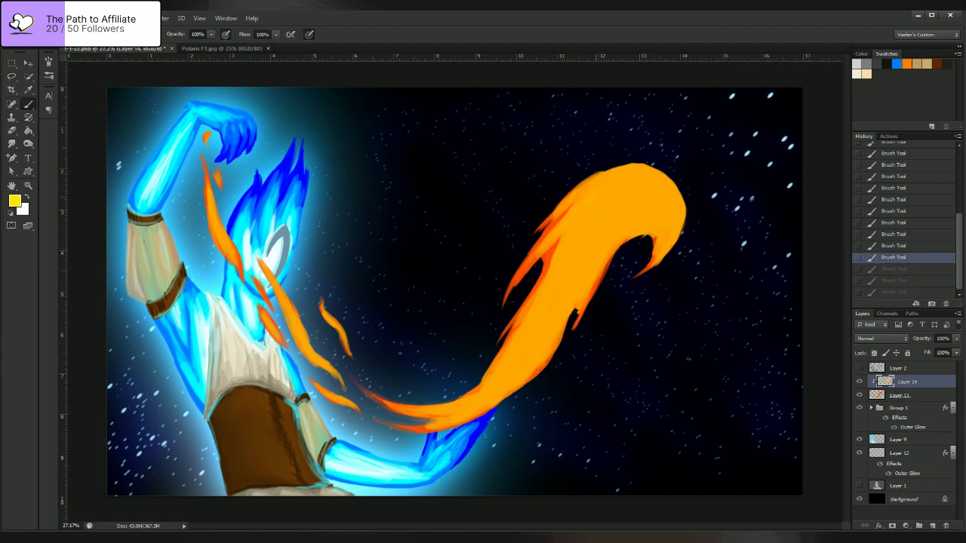
- Paint bright yellow over the flame's curled head and upper body, leaving orange along the outer edges
mouse_move(584, 226)
left_mouse_down()
mouse_move(567, 264)
mouse_move(619, 199)
mouse_move(667, 216)
mouse_move(661, 185)
mouse_move(600, 190)
mouse_move(587, 211)
left_mouse_up()
mouse_move(624, 184)
left_mouse_down()
mouse_move(583, 202)
mouse_move(576, 231)
mouse_move(606, 229)
mouse_move(578, 281)
left_mouse_up()
mouse_move(637, 215)
left_mouse_down()
mouse_move(629, 220)
mouse_move(658, 257)
left_mouse_up()
mouse_move(672, 224)
left_mouse_down()
mouse_move(664, 245)
mouse_move(634, 220)
left_mouse_up()
left_click_drag(633, 220, 581, 264)
mouse_move(631, 229)
left_mouse_down()
mouse_move(578, 270)
mouse_move(615, 238)
mouse_move(580, 283)
mouse_move(572, 275)
left_mouse_up()
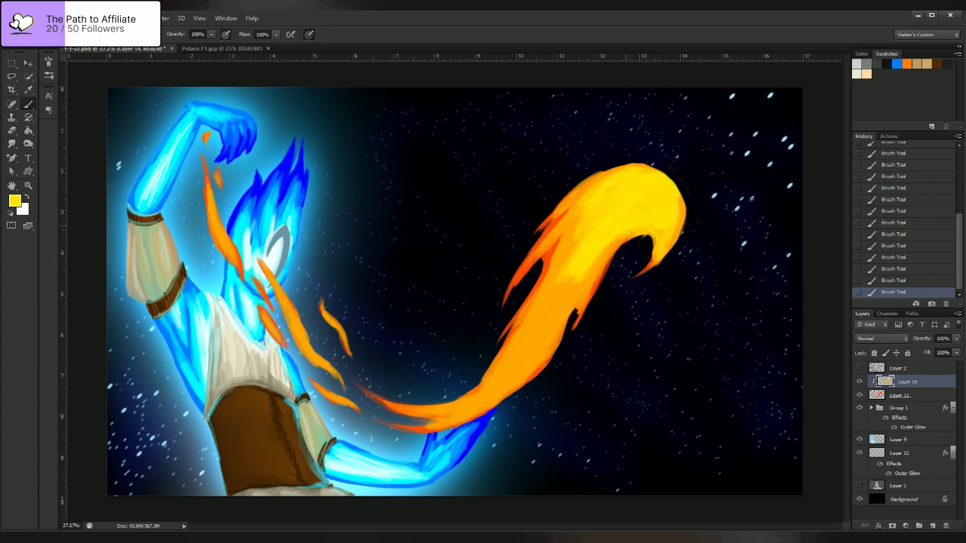
mouse_move(591, 226)
left_mouse_down()
mouse_move(566, 276)
mouse_move(554, 267)
left_mouse_up()
mouse_move(587, 209)
left_mouse_down()
mouse_move(552, 277)
mouse_move(553, 240)
left_mouse_up()
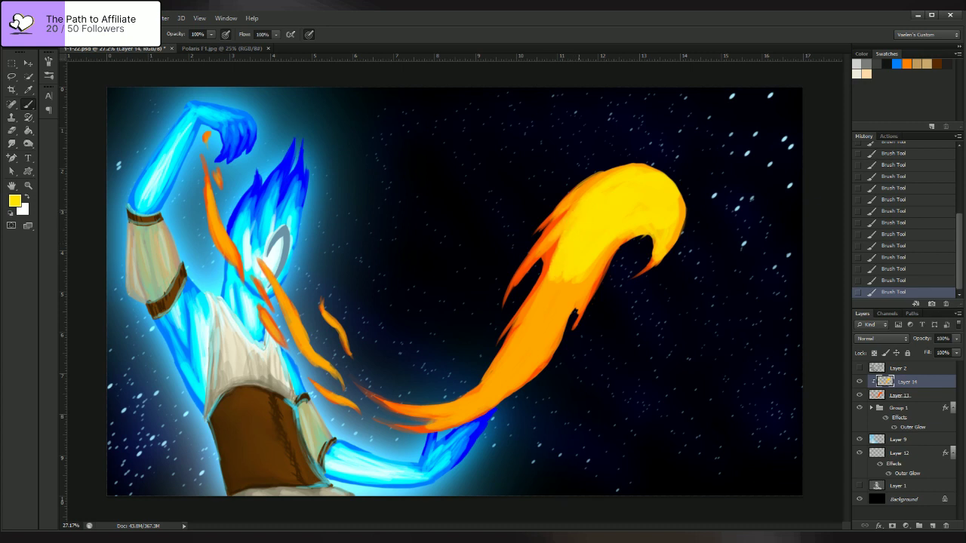
- Extend the bright yellow down the core of the flame's lower body into the tail
mouse_move(574, 278)
left_mouse_down()
mouse_move(527, 333)
mouse_move(563, 308)
mouse_move(516, 379)
left_mouse_up()
left_click_drag(555, 323, 486, 395)
left_click_drag(570, 282, 498, 376)
left_click_drag(523, 336, 453, 414)
mouse_move(514, 381)
left_mouse_down()
mouse_move(464, 418)
mouse_move(427, 420)
left_mouse_up()
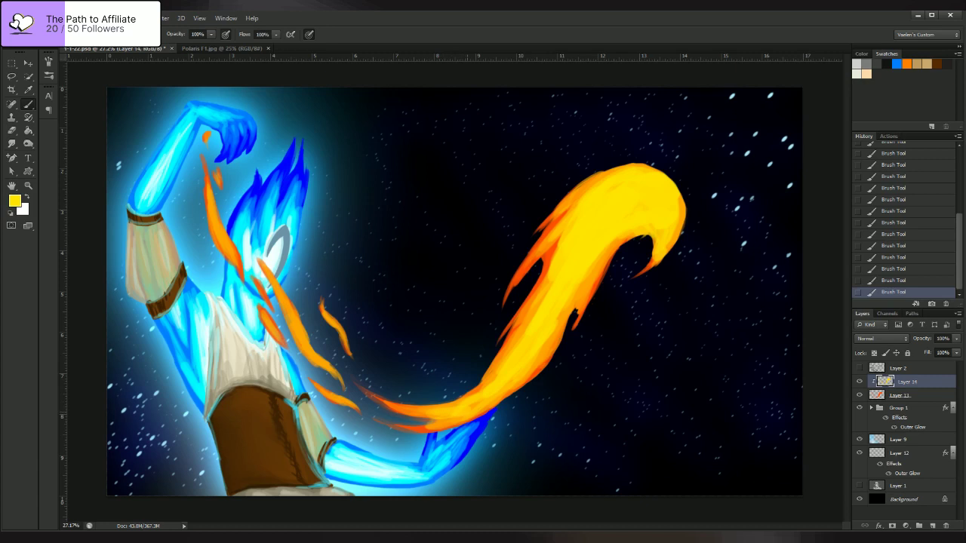
- Add small yellow accents to the loose flame wisps near the figure, the thin tail and the head's edge
left_click_drag(297, 335, 324, 366)
left_click_drag(436, 406, 400, 410)
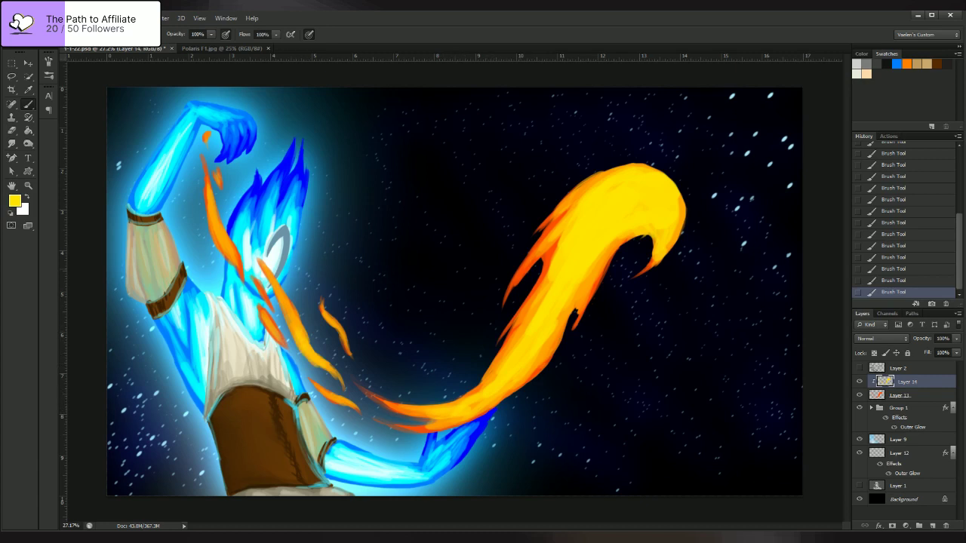
mouse_move(217, 227)
left_mouse_down()
mouse_move(211, 218)
mouse_move(219, 244)
left_mouse_up()
mouse_move(596, 182)
left_mouse_down()
mouse_move(569, 201)
mouse_move(602, 179)
left_mouse_up()
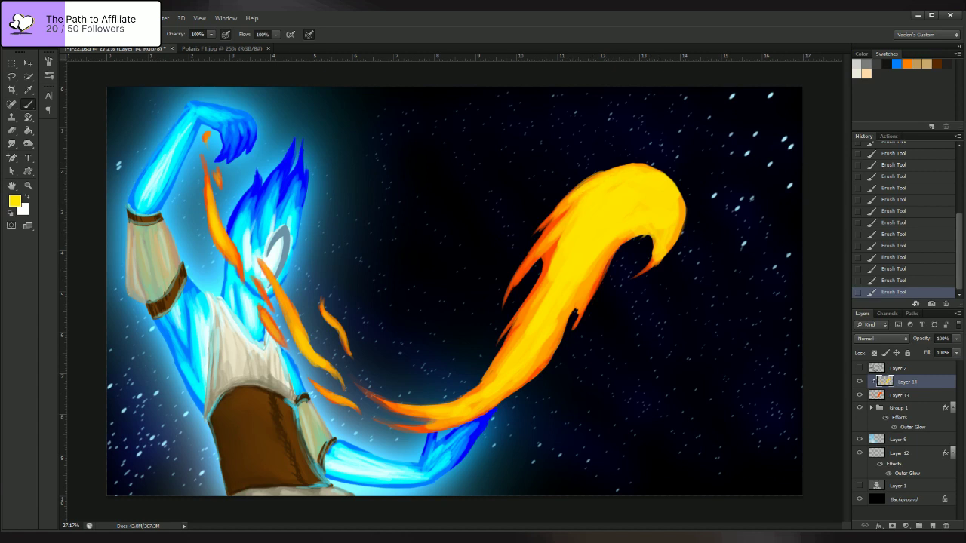
- Switch the brush colour to white and paint highlights inside the flame's curled head
key("x")
mouse_move(647, 185)
left_mouse_down()
mouse_move(612, 211)
mouse_move(661, 199)
mouse_move(608, 214)
left_mouse_up()
left_click_drag(650, 193, 633, 210)
mouse_move(647, 193)
left_mouse_down()
mouse_move(661, 211)
mouse_move(646, 214)
left_mouse_up()
mouse_move(662, 184)
left_mouse_down()
mouse_move(614, 211)
mouse_move(641, 214)
mouse_move(602, 228)
left_mouse_up()
mouse_move(639, 181)
left_mouse_down()
mouse_move(600, 203)
mouse_move(587, 230)
left_mouse_up()
left_click_drag(617, 198, 596, 227)
left_click_drag(666, 215, 664, 242)
- Paint white highlight strokes from the flame's head down the core of its upper body
mouse_move(671, 206)
left_mouse_down()
mouse_move(661, 230)
mouse_move(618, 224)
mouse_move(571, 271)
left_mouse_up()
left_click_drag(584, 233, 562, 300)
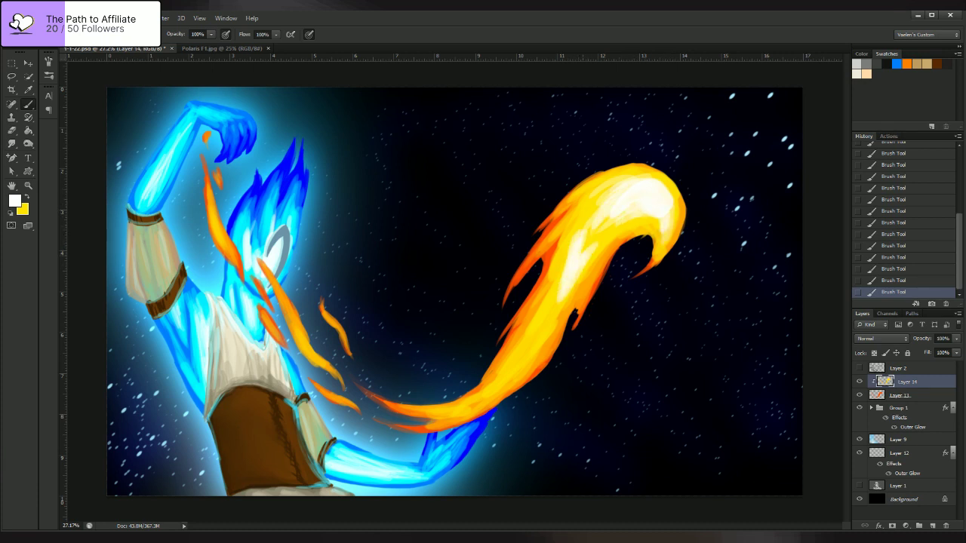
left_click_drag(580, 268, 555, 306)
mouse_move(599, 235)
left_mouse_down()
mouse_move(583, 252)
mouse_move(598, 241)
left_mouse_up()
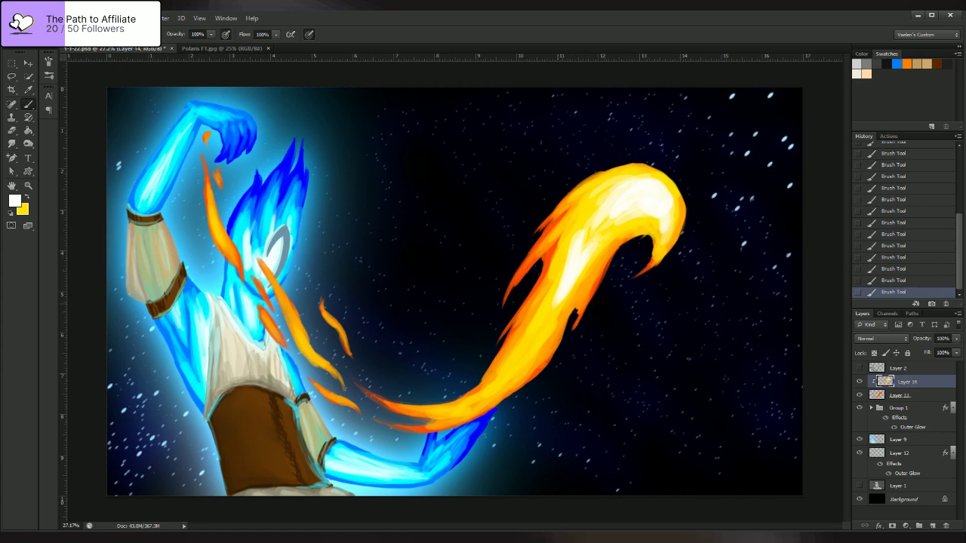
- Add white streaks along the flame's middle body and blend them up toward the head's highlights
left_click_drag(545, 322, 504, 377)
left_click_drag(551, 308, 504, 382)
left_click_drag(539, 337, 502, 381)
left_click_drag(543, 321, 533, 337)
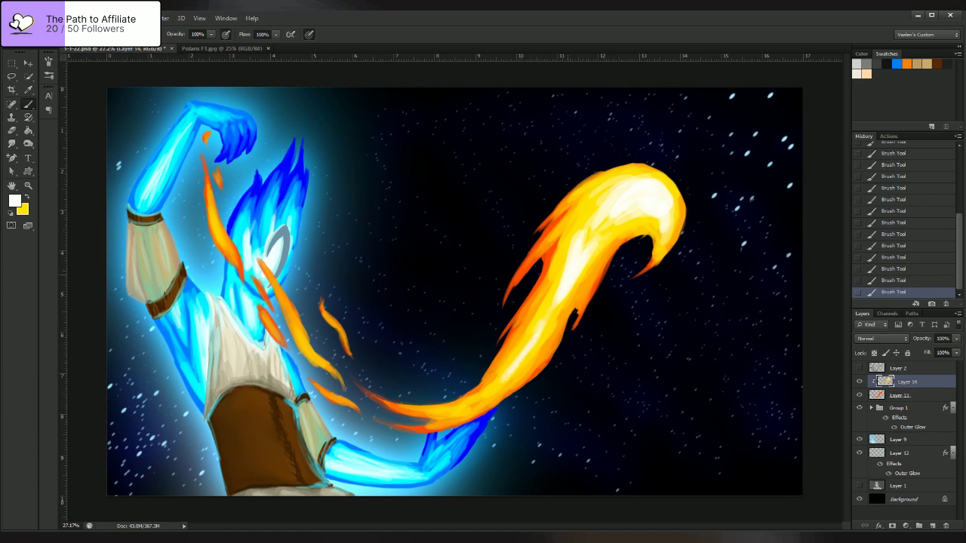
left_click_drag(563, 272, 546, 314)
left_click_drag(596, 208, 577, 227)
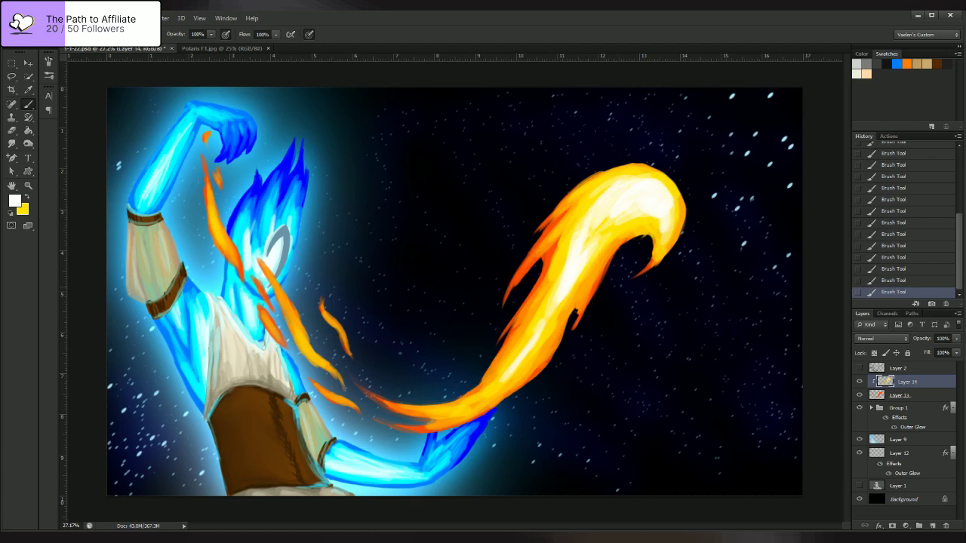
- Extend the white highlights through the flame's lower body into the tail and touch up a nearby wisp
left_click_drag(554, 326, 497, 388)
left_click_drag(539, 339, 478, 400)
left_click_drag(526, 367, 478, 405)
mouse_move(543, 331)
left_mouse_down()
mouse_move(519, 367)
mouse_move(448, 413)
left_mouse_up()
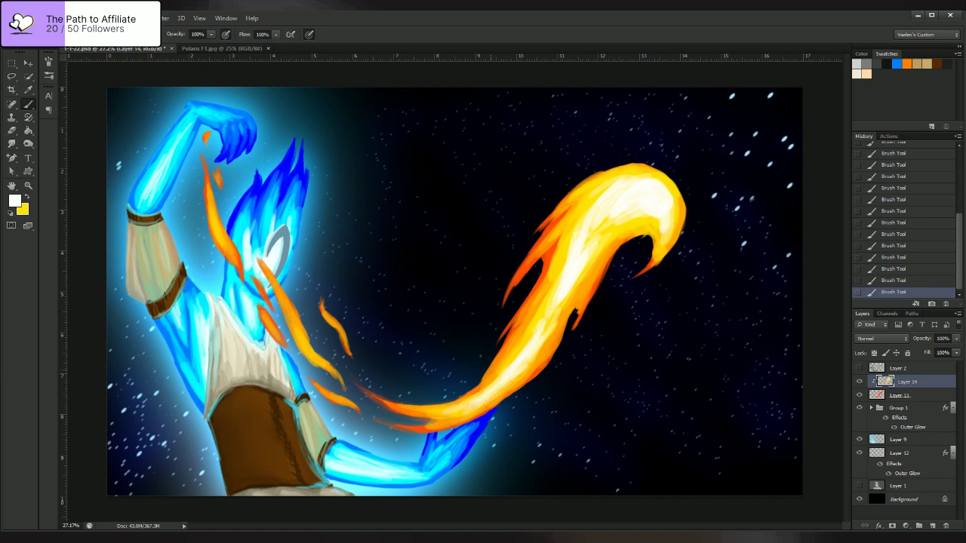
left_click_drag(308, 344, 299, 354)
left_click(301, 210)
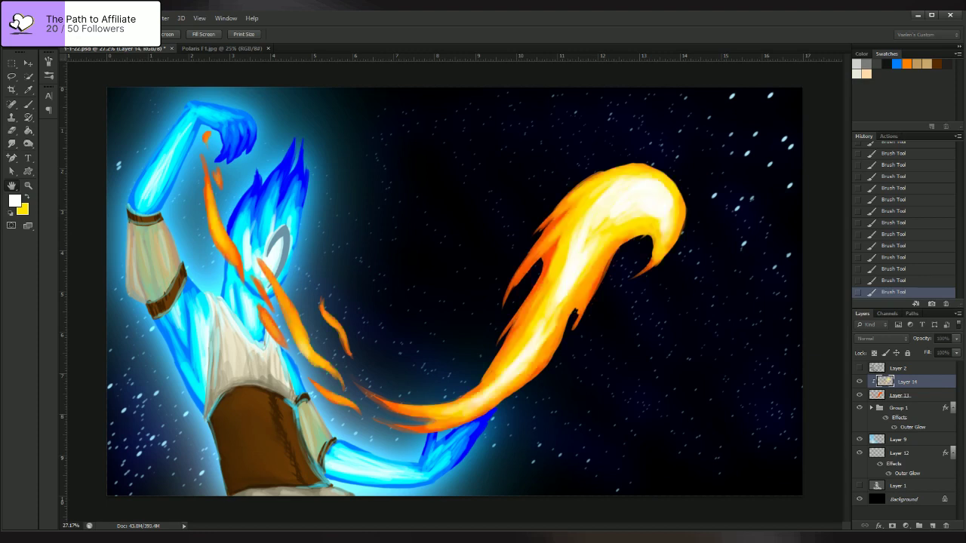
key("Escape")
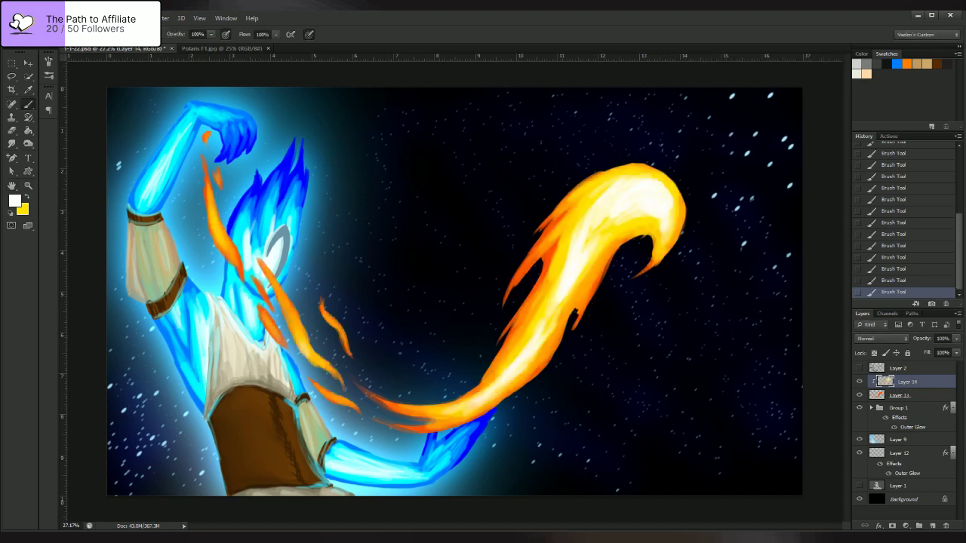
- Merge Layer 14 with the base flame layer beneath it and apply the Blur filter
left_click(900, 396, "shift")
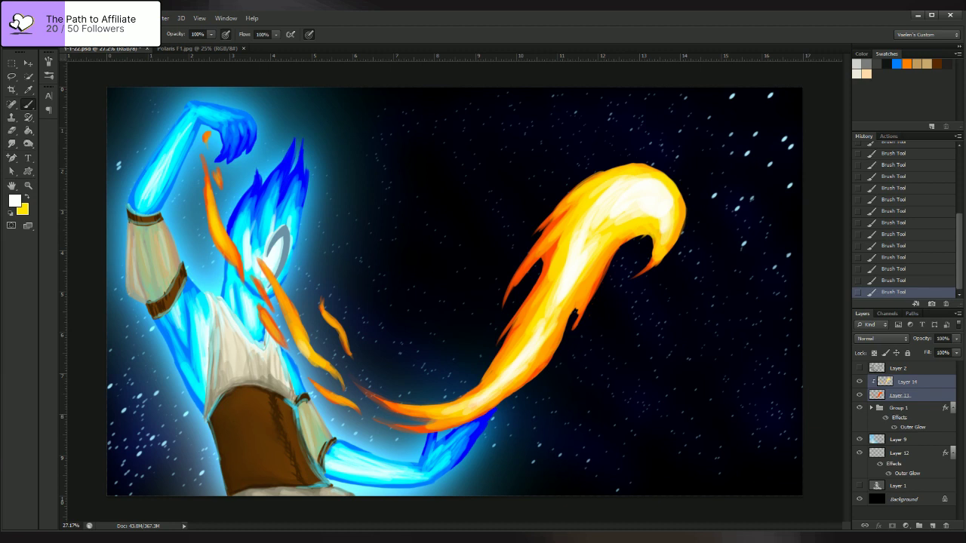
key("ctrl+e")
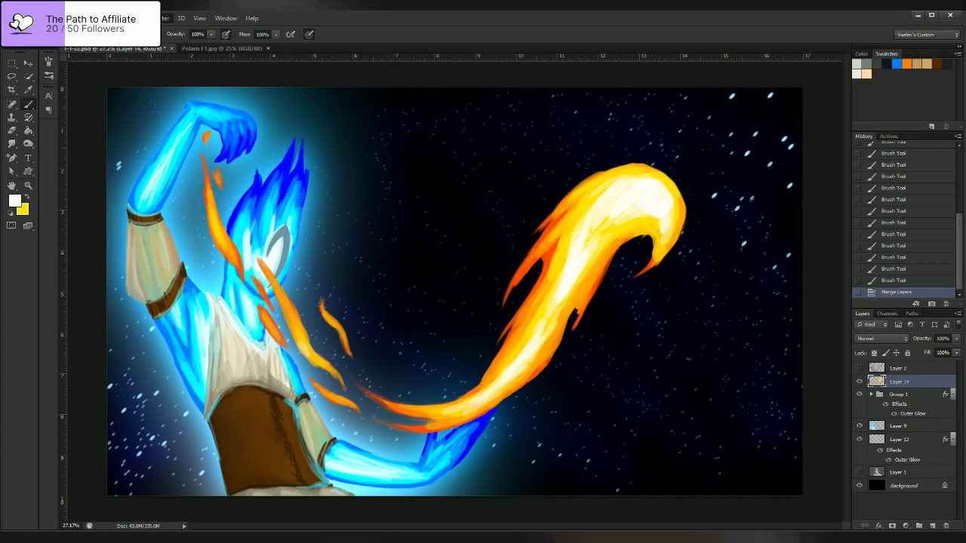
key("ctrl+f")
- Apply a subtle Radial Blur to the merged flame layer, undoing the first, stronger pass
key("h")
key("ctrl+z")
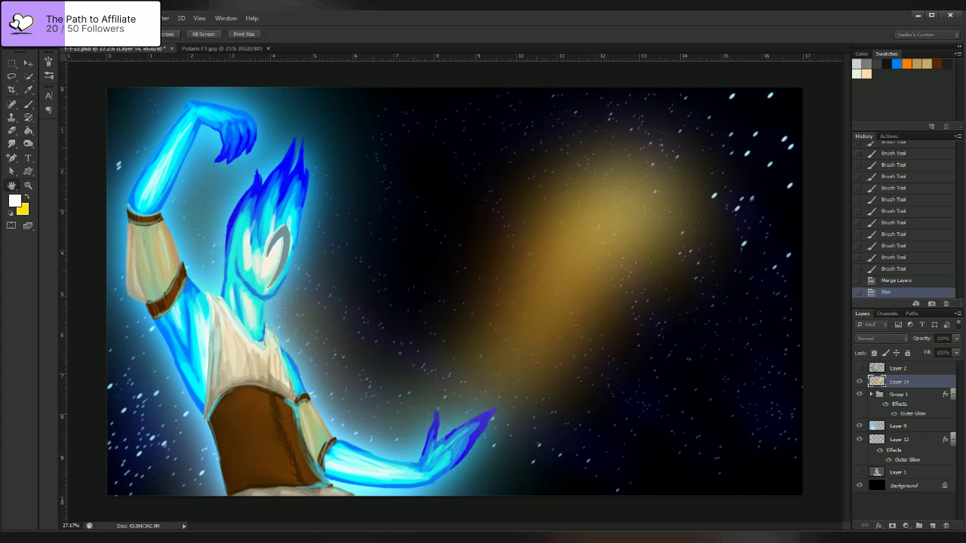
key("ctrl+z")
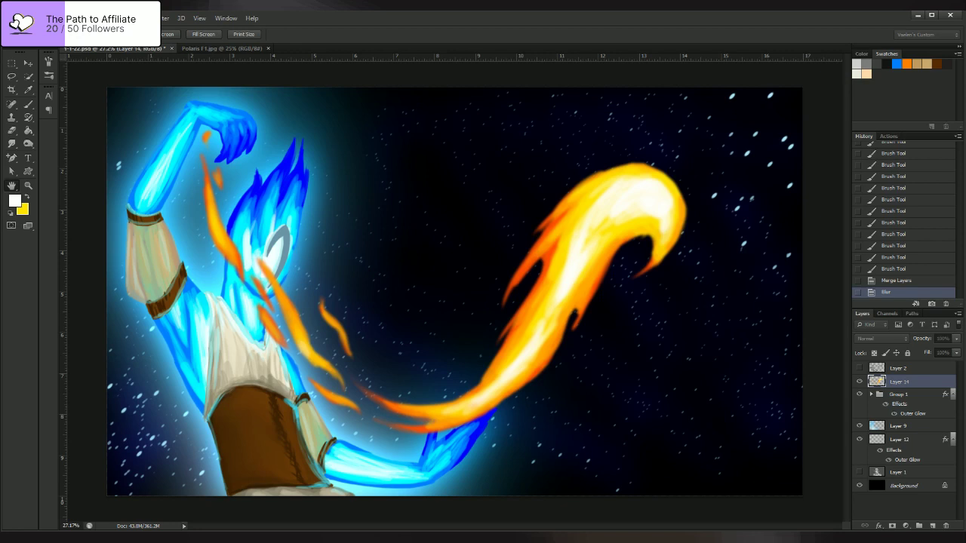
key("b")
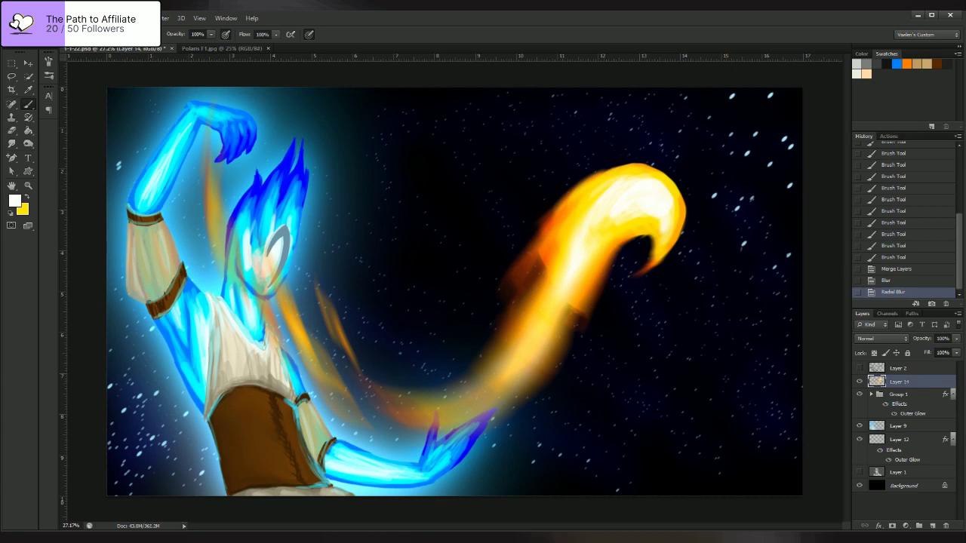
key("ctrl+z")
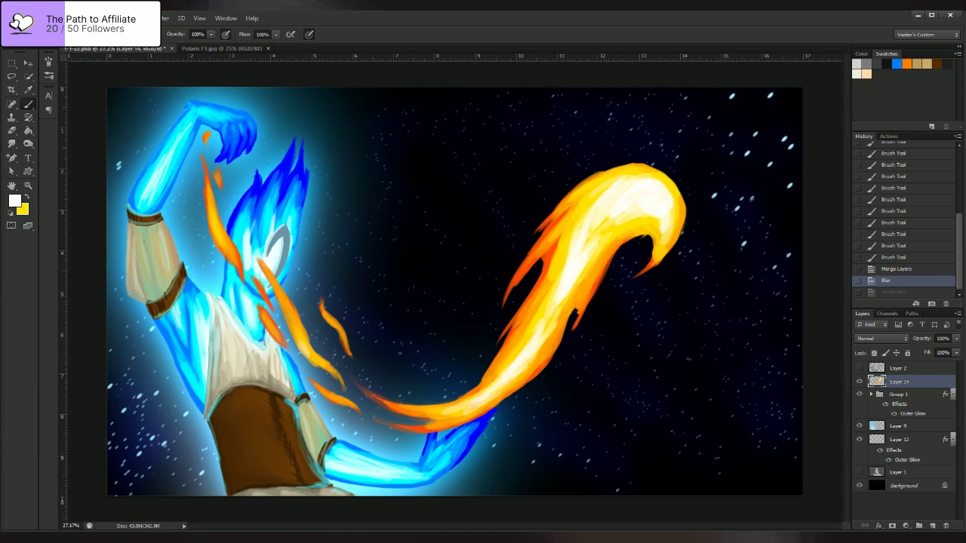
key("ctrl+z")
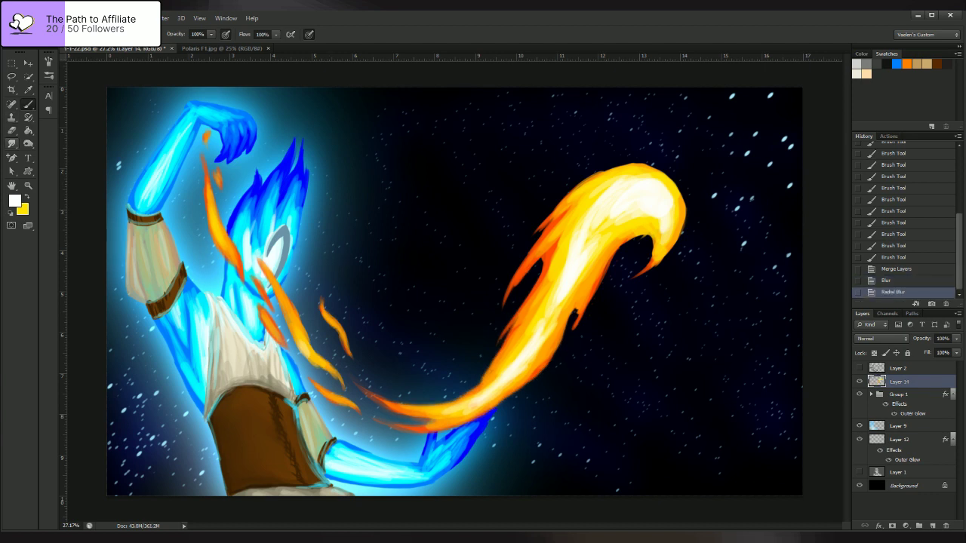
- Try a Blur tool stroke across the merged flame layer and undo it after comparing before and after
left_click(12, 143)
key("shift+r")
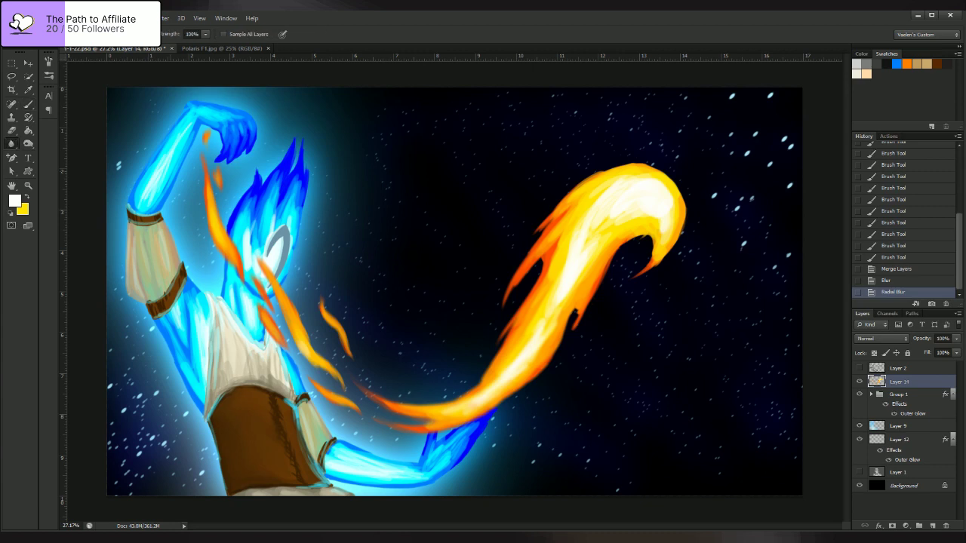
left_click(53, 47)
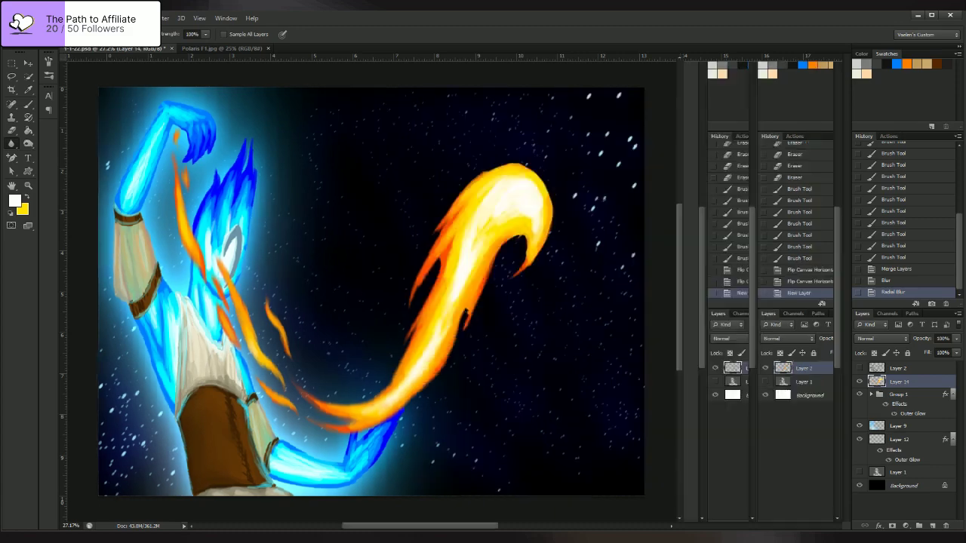
key("F5")
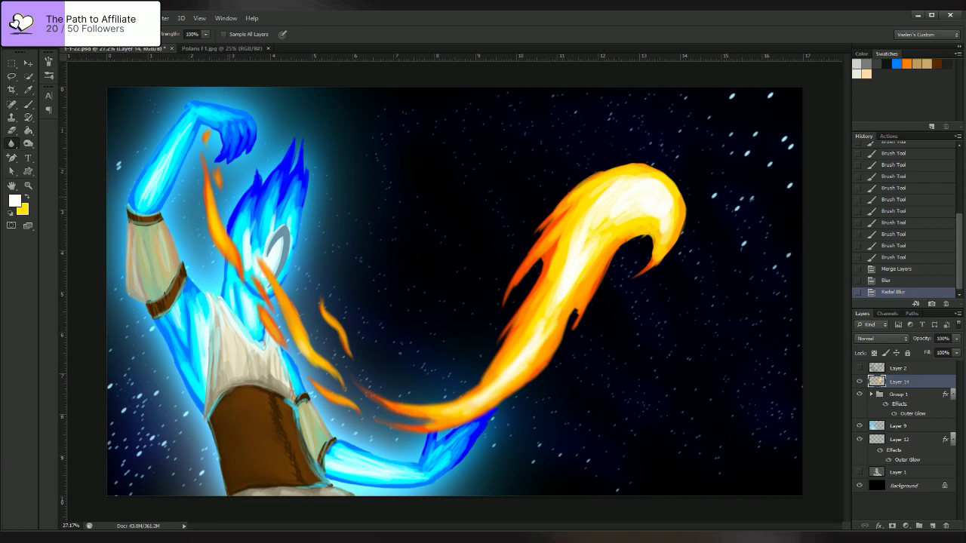
left_click_drag(231, 197, 438, 367)
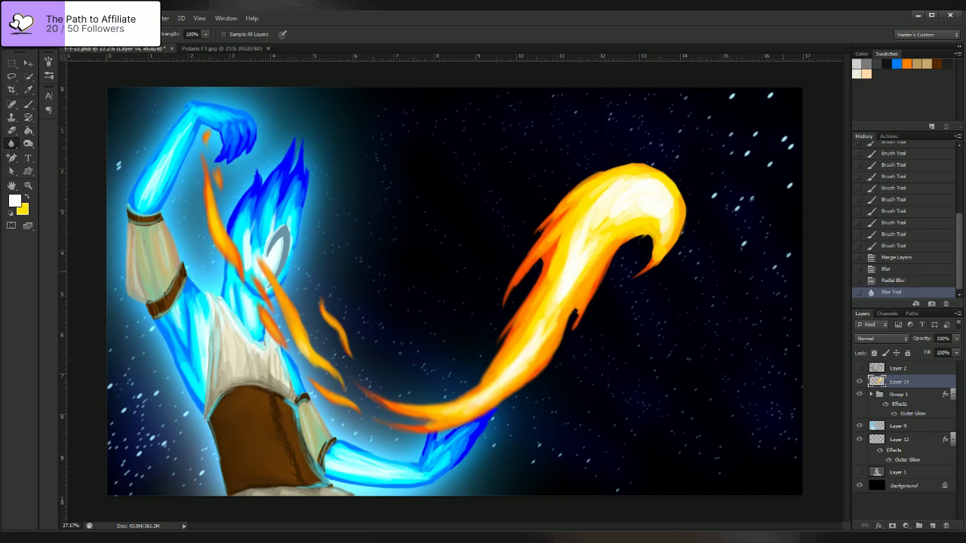
key("ctrl+z")
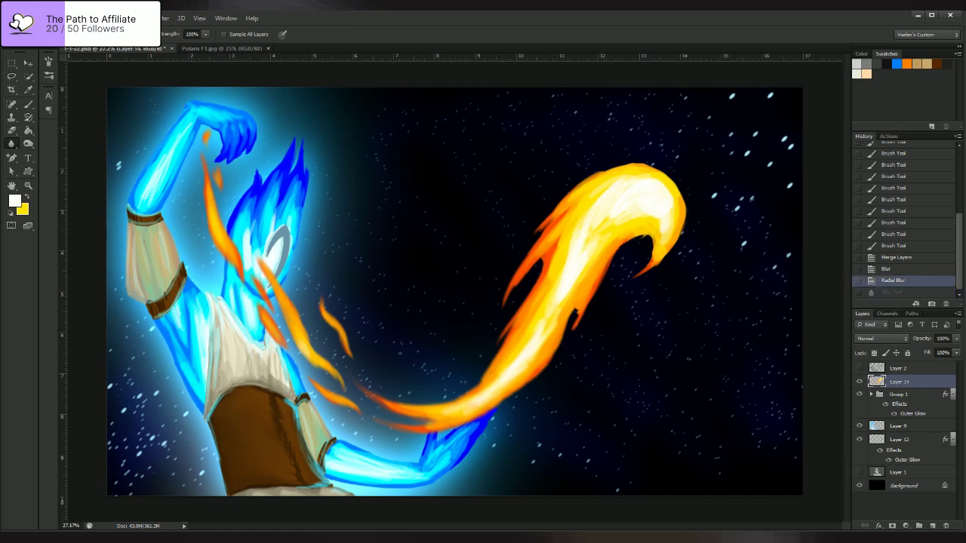
key("ctrl+z")
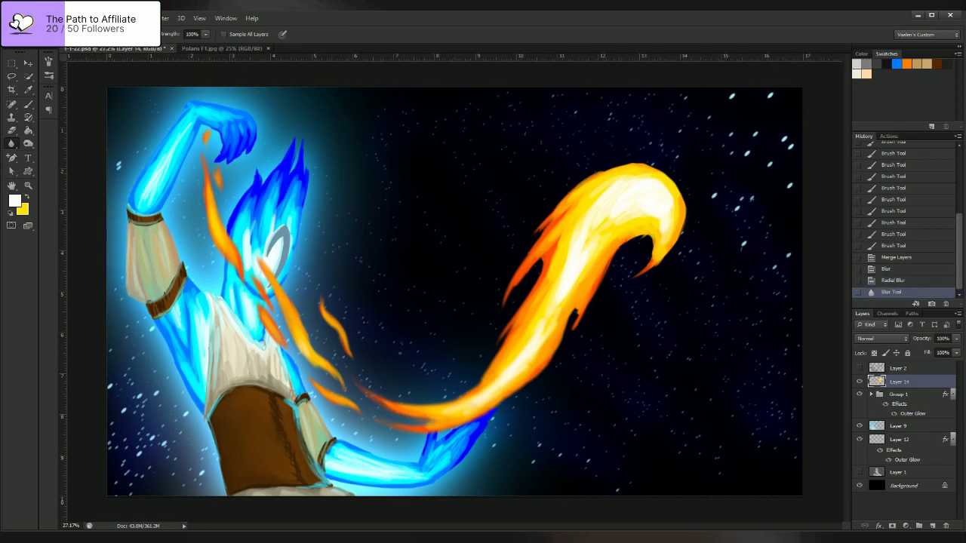
key("ctrl+z")
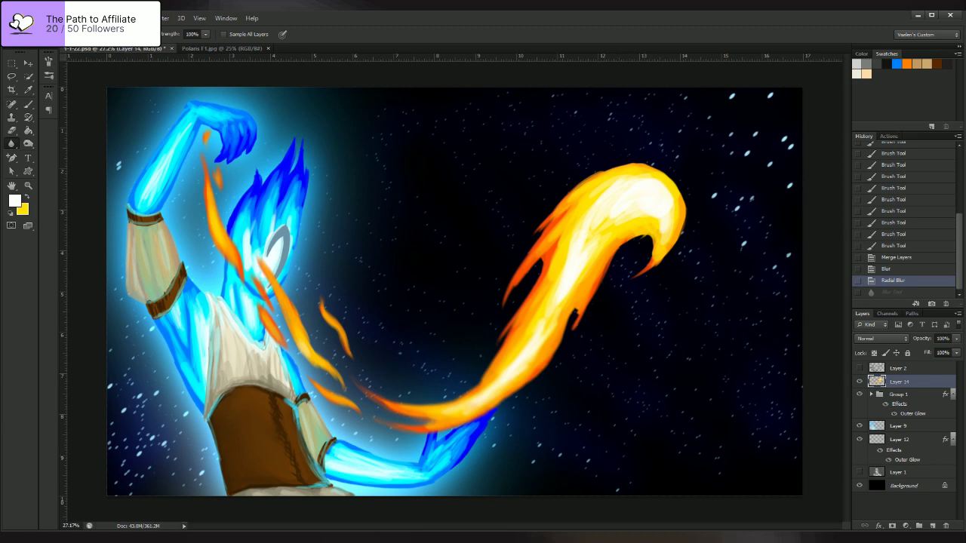
- Apply the Radial Blur to the flame layer once more, toggling it off and on to compare
key("ctrl+f")
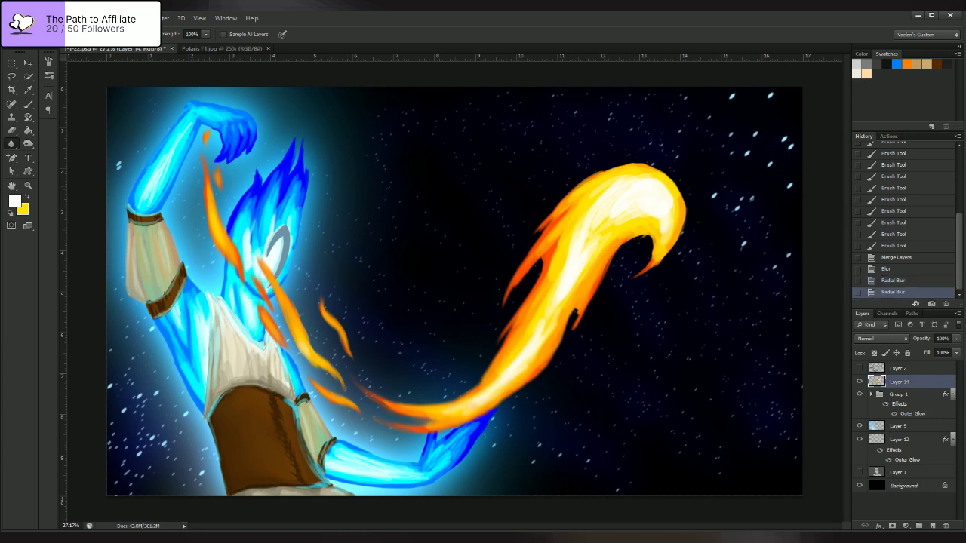
key("ctrl+z")
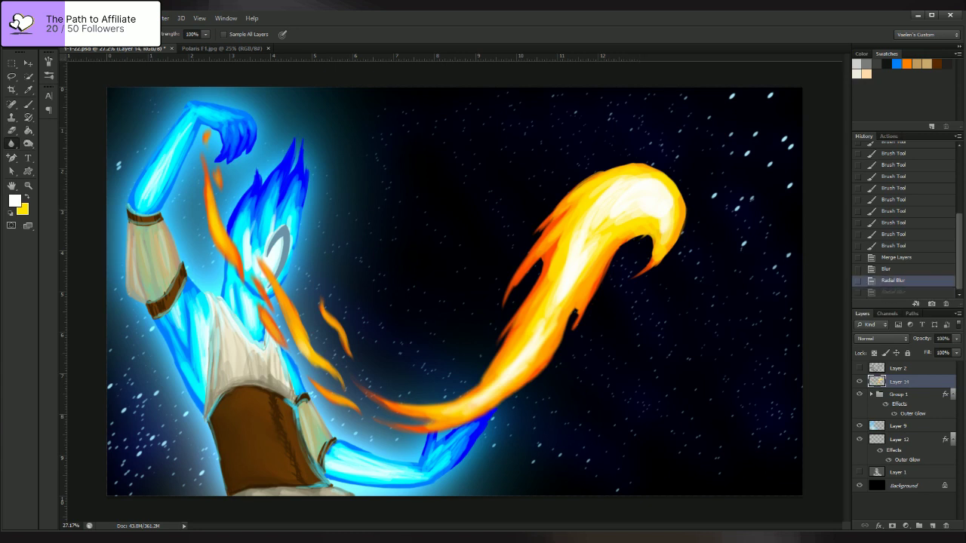
key("ctrl+z")
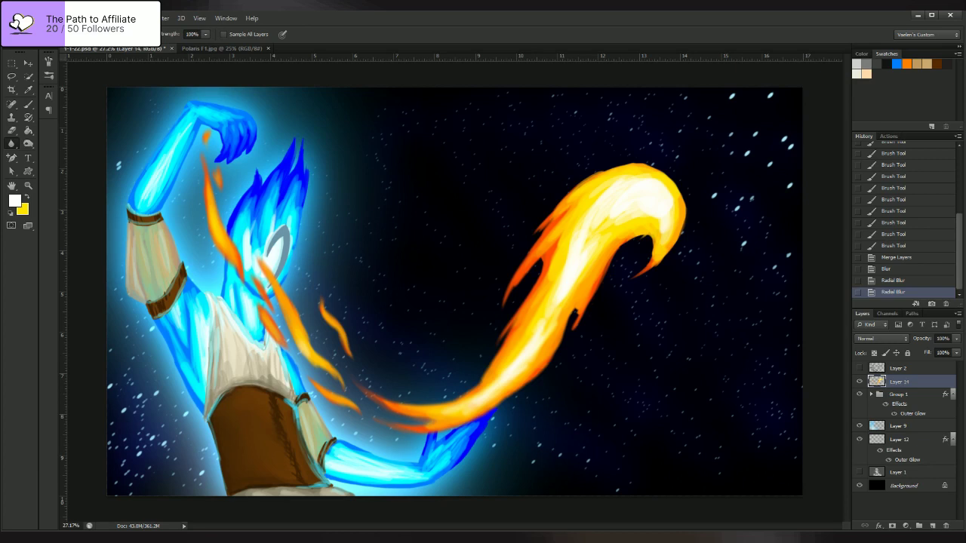
key("ctrl+z")
key("ctrl+z")
- Add a new layer directly beneath Layer 14, above Group 1, and make it the active layer
left_click(932, 526)
left_click_drag(899, 382, 899, 408)
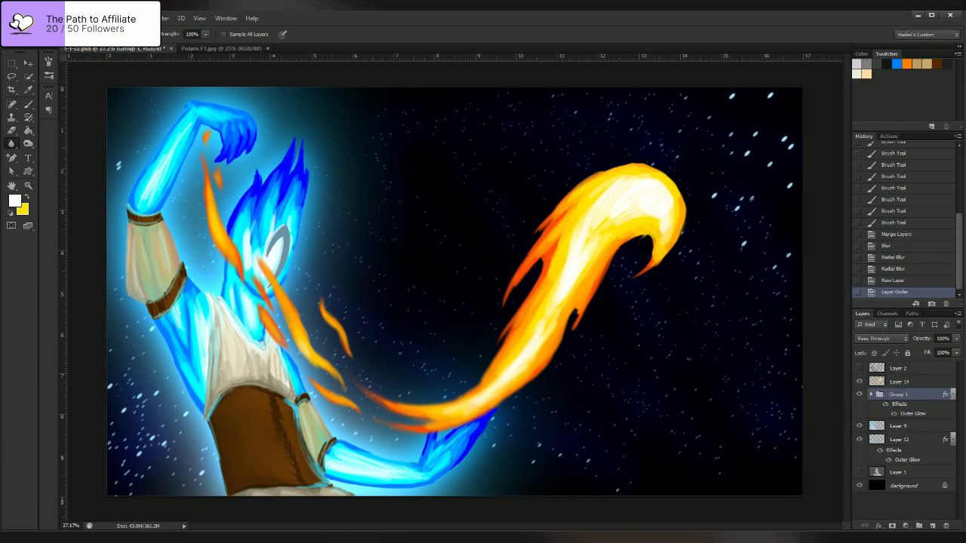
key("ctrl+z")
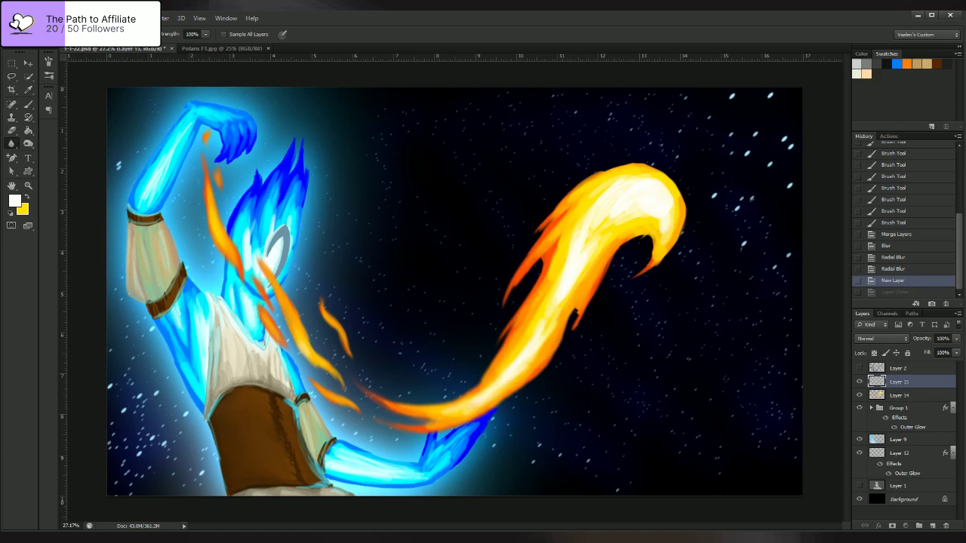
key("ctrl+z")
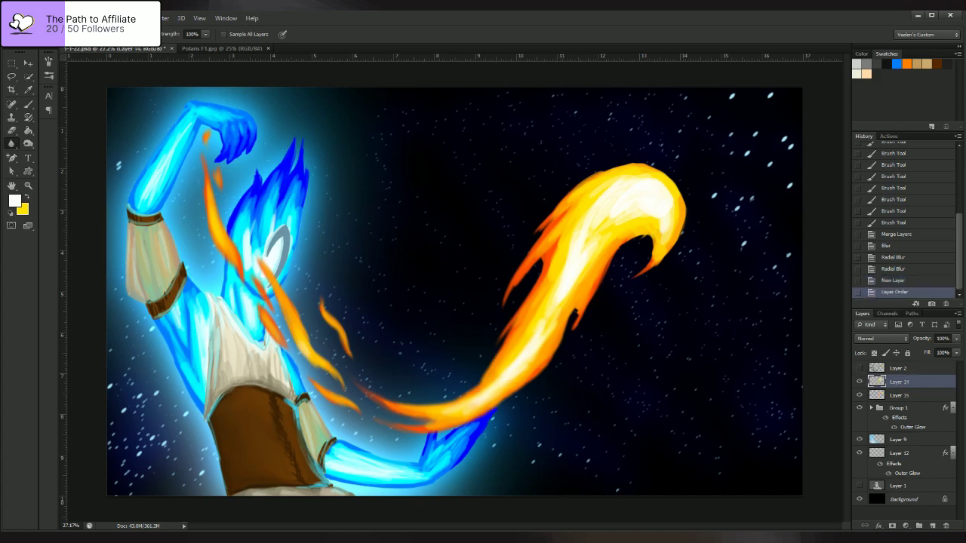
left_click(898, 395)
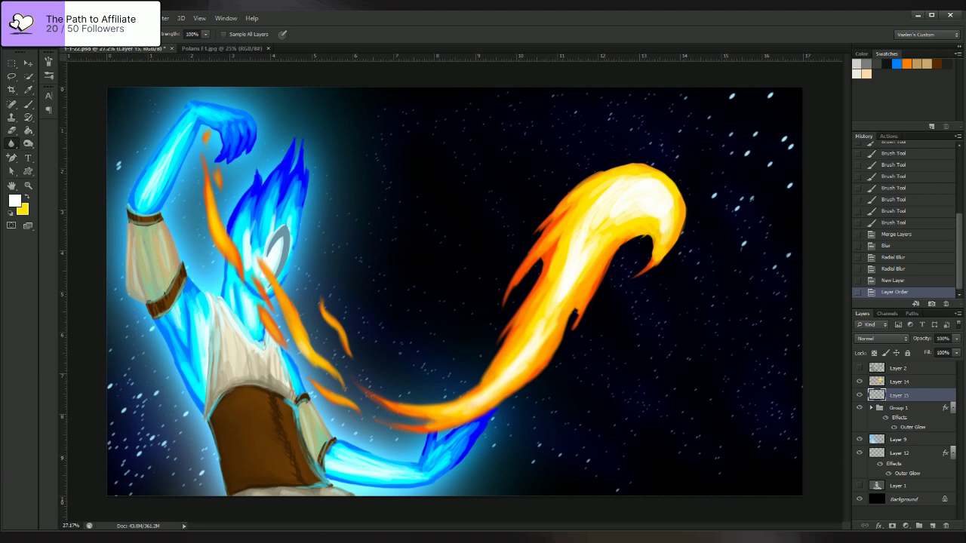
- Sample an orange from the flame and brush a rough halo around its head, body and tail on the new layer
key("b")
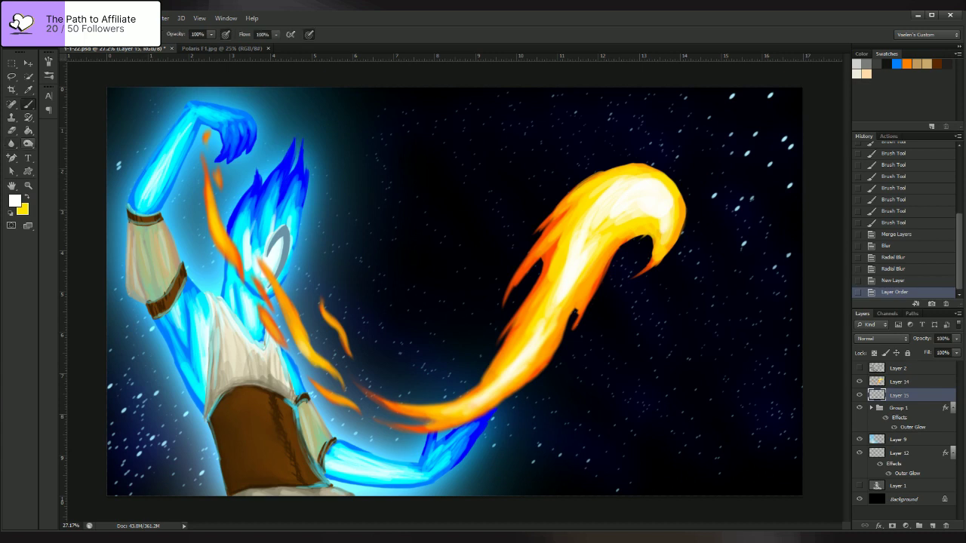
key("x")
key("i")
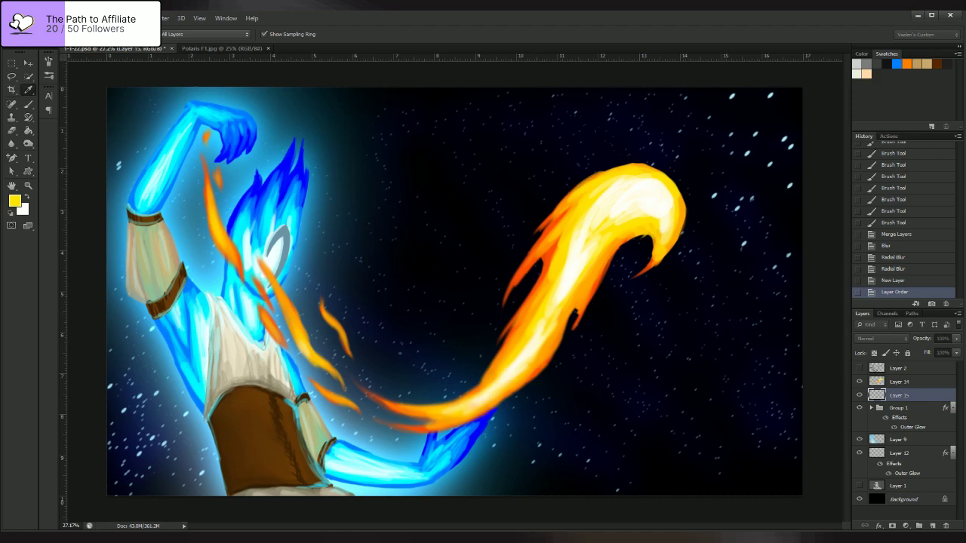
key("Return")
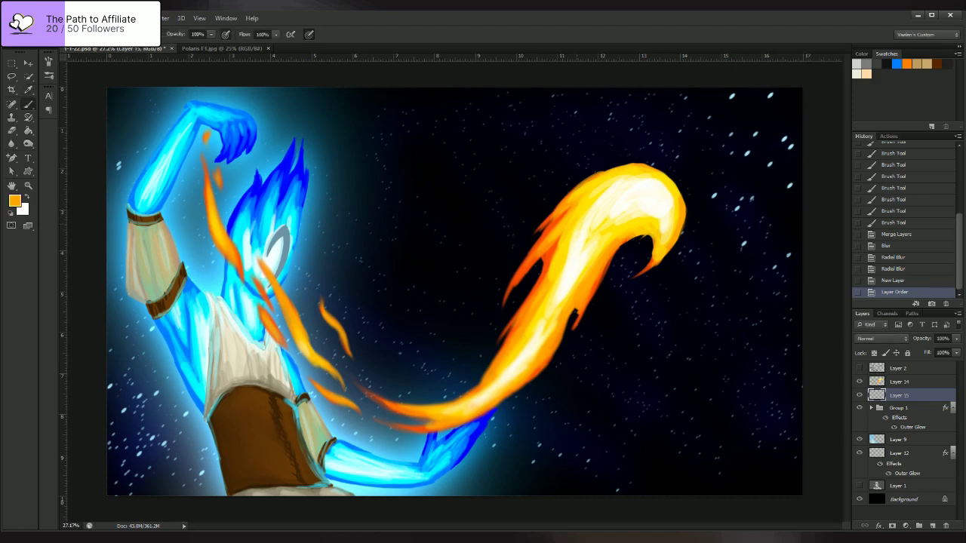
mouse_move(538, 237)
left_mouse_down()
mouse_move(516, 292)
mouse_move(531, 240)
mouse_move(596, 182)
mouse_move(649, 166)
mouse_move(676, 184)
mouse_move(668, 174)
mouse_move(687, 185)
mouse_move(631, 287)
mouse_move(694, 181)
mouse_move(634, 147)
mouse_move(628, 163)
left_mouse_up()
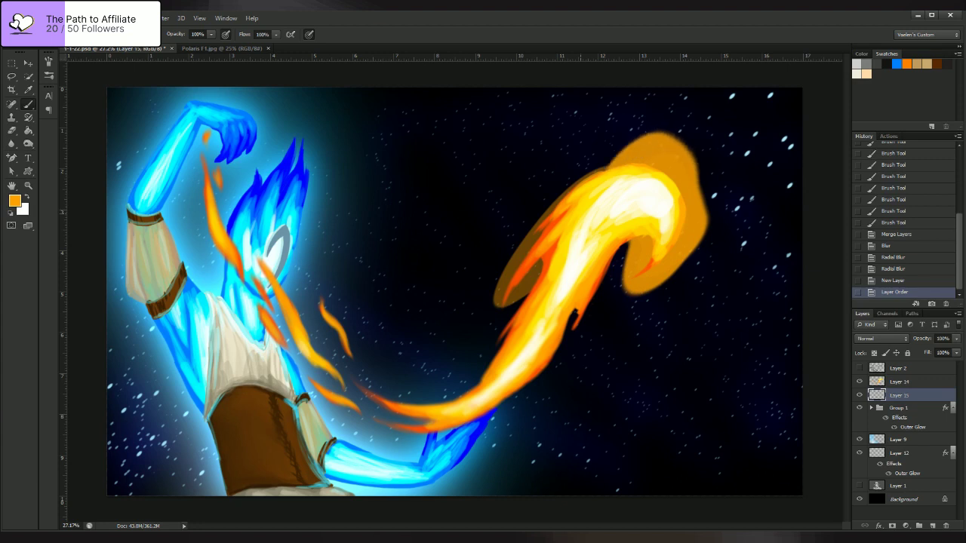
mouse_move(607, 253)
left_mouse_down()
mouse_move(608, 279)
mouse_move(622, 250)
mouse_move(548, 362)
mouse_move(507, 398)
left_mouse_up()
mouse_move(504, 349)
left_mouse_down()
mouse_move(537, 274)
mouse_move(471, 387)
mouse_move(534, 268)
left_mouse_up()
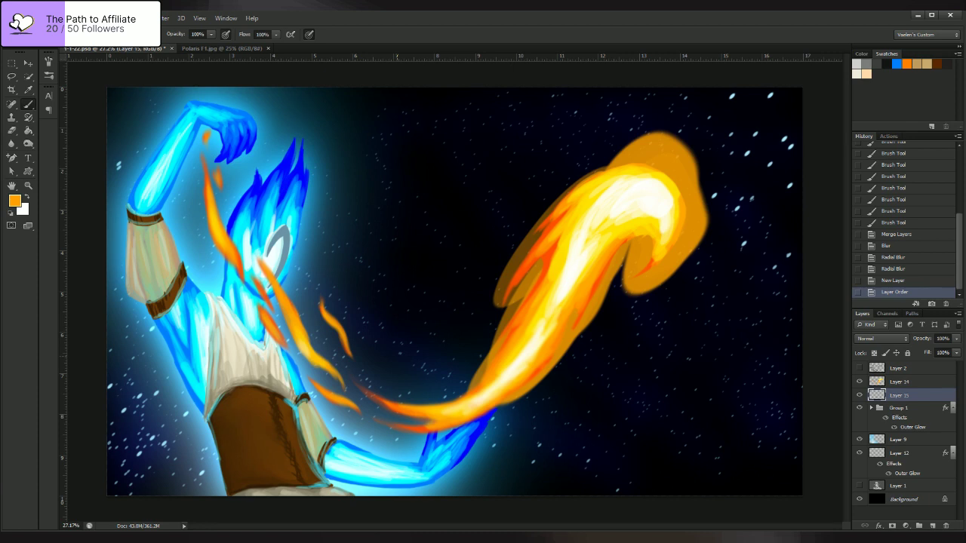
mouse_move(488, 378)
left_mouse_down()
mouse_move(418, 412)
mouse_move(461, 390)
mouse_move(420, 421)
mouse_move(383, 430)
left_mouse_up()
left_click_drag(415, 392, 389, 400)
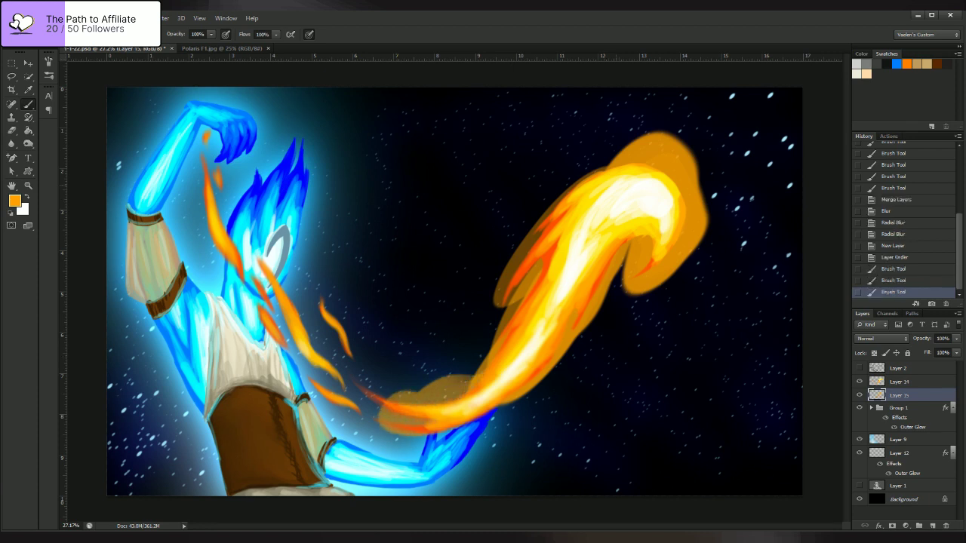
- Build up the orange halo with thicker strokes along the flame's head, both sides of its body and the tail tip
mouse_move(613, 161)
left_mouse_down()
mouse_move(572, 188)
mouse_move(502, 285)
left_mouse_up()
left_click_drag(536, 258, 501, 306)
mouse_move(620, 157)
left_mouse_down()
mouse_move(578, 185)
mouse_move(501, 281)
mouse_move(594, 171)
mouse_move(534, 230)
left_mouse_up()
mouse_move(635, 154)
left_mouse_down()
mouse_move(606, 165)
mouse_move(678, 175)
mouse_move(690, 227)
mouse_move(649, 250)
mouse_move(562, 354)
mouse_move(457, 437)
left_mouse_up()
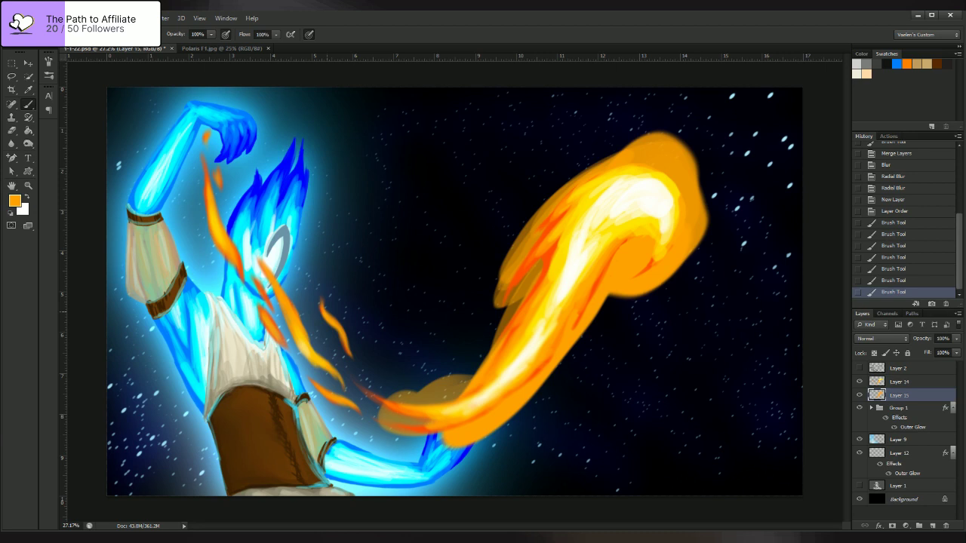
mouse_move(439, 432)
left_mouse_down()
mouse_move(402, 426)
mouse_move(375, 403)
left_mouse_up()
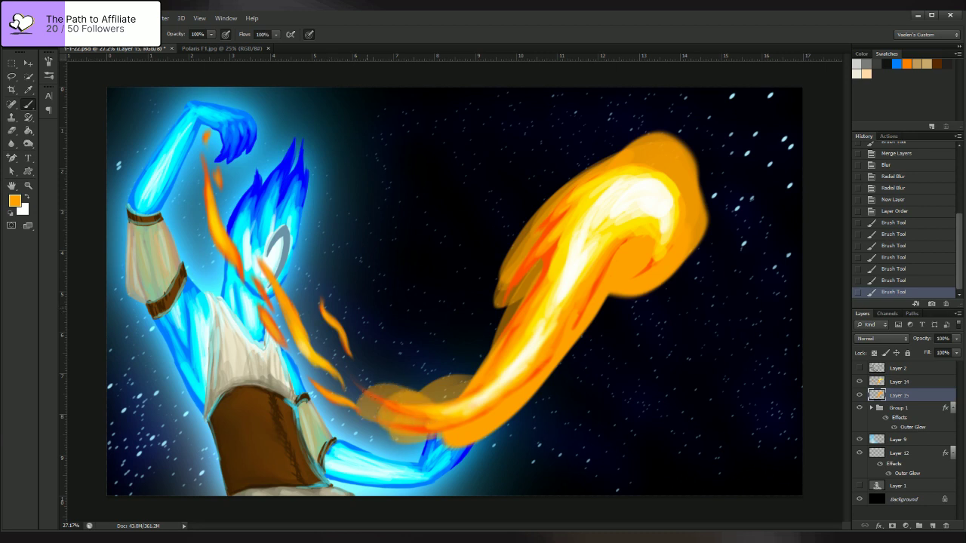
- Brush the same orange around the small wisps across the figure and go over the upper edge of the flame's head
left_click_drag(267, 263, 333, 385)
left_click_drag(332, 298, 359, 370)
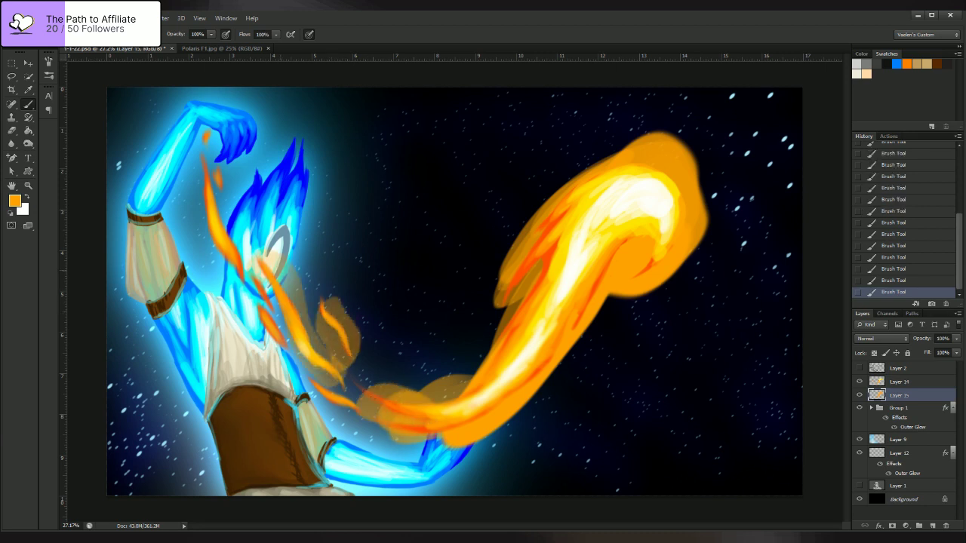
mouse_move(268, 253)
left_mouse_down()
mouse_move(344, 382)
mouse_move(333, 308)
mouse_move(343, 363)
mouse_move(303, 312)
left_mouse_up()
mouse_move(338, 394)
left_mouse_down()
mouse_move(262, 332)
mouse_move(249, 309)
mouse_move(247, 265)
mouse_move(206, 216)
mouse_move(202, 147)
left_mouse_up()
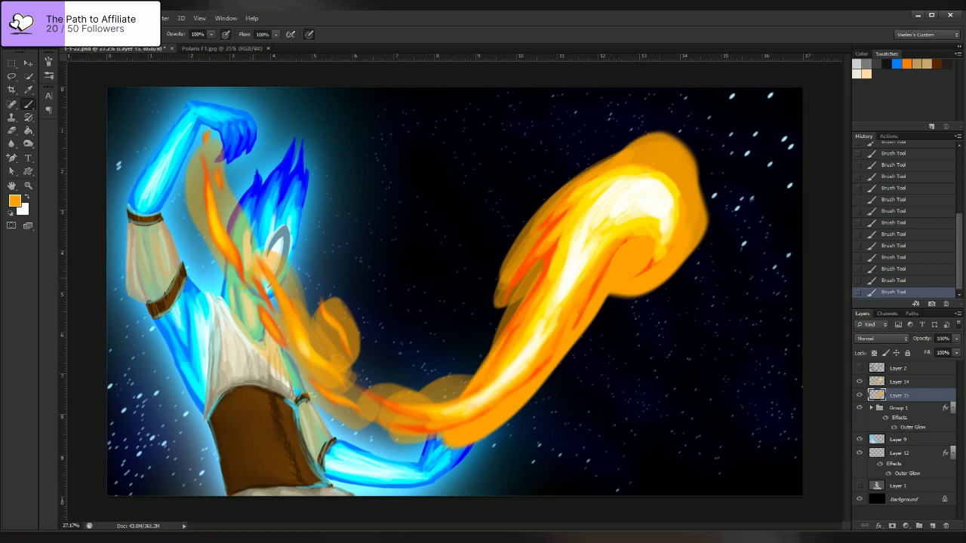
left_click_drag(255, 278, 277, 351)
mouse_move(228, 253)
left_mouse_down()
mouse_move(207, 202)
mouse_move(203, 151)
left_mouse_up()
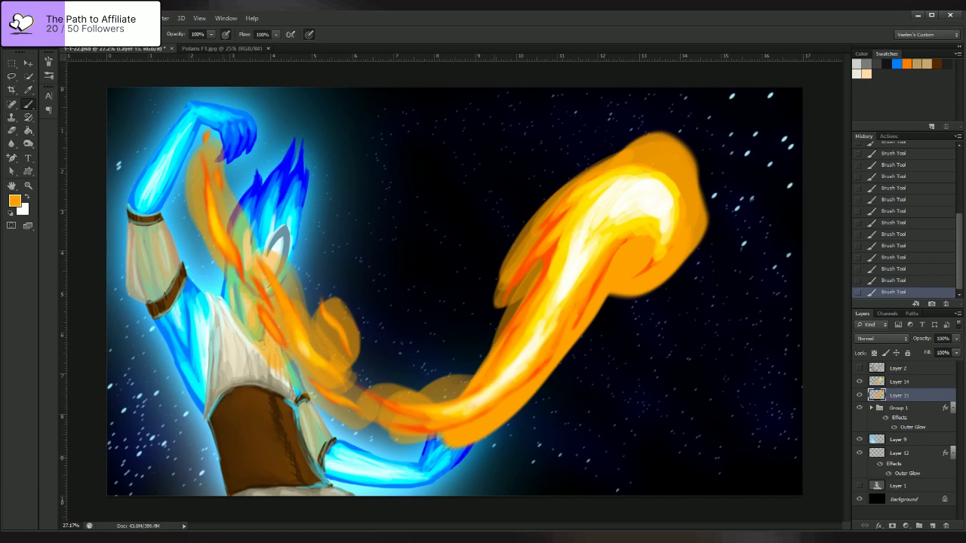
mouse_move(654, 141)
left_mouse_down()
mouse_move(584, 173)
mouse_move(547, 214)
mouse_move(588, 167)
mouse_move(559, 196)
left_mouse_up()
- Pick a bright yellow and paint it into the halo around the flame's head, inner curl and tail
key("x")
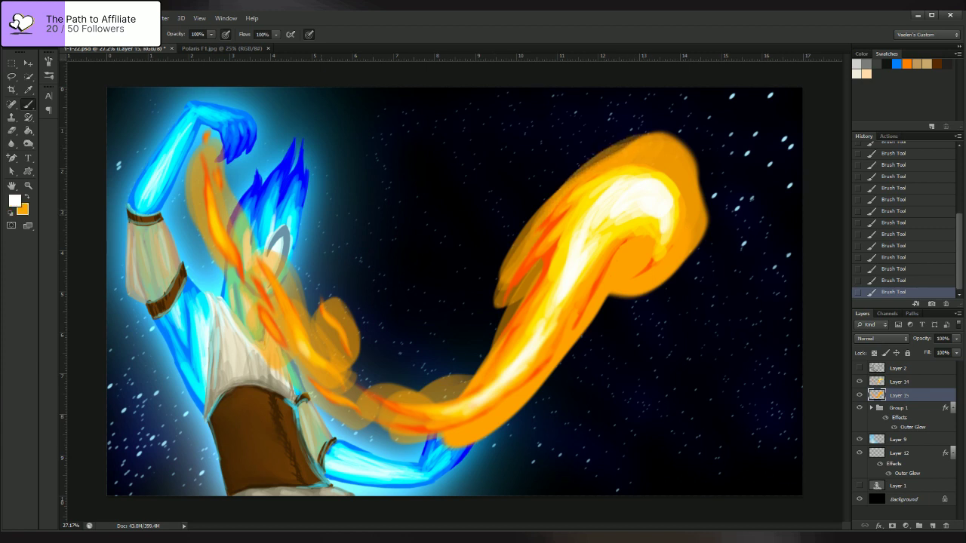
key("i")
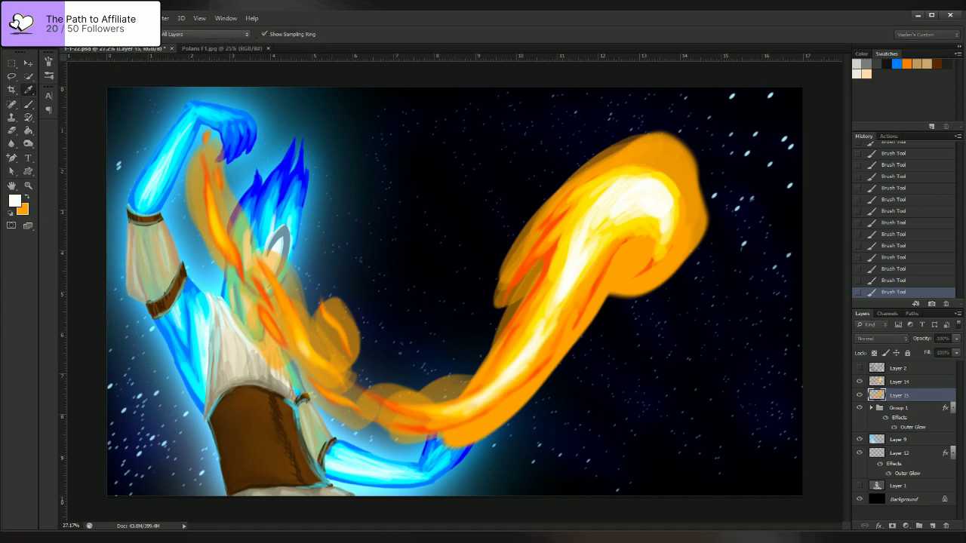
key("b")
key("x")
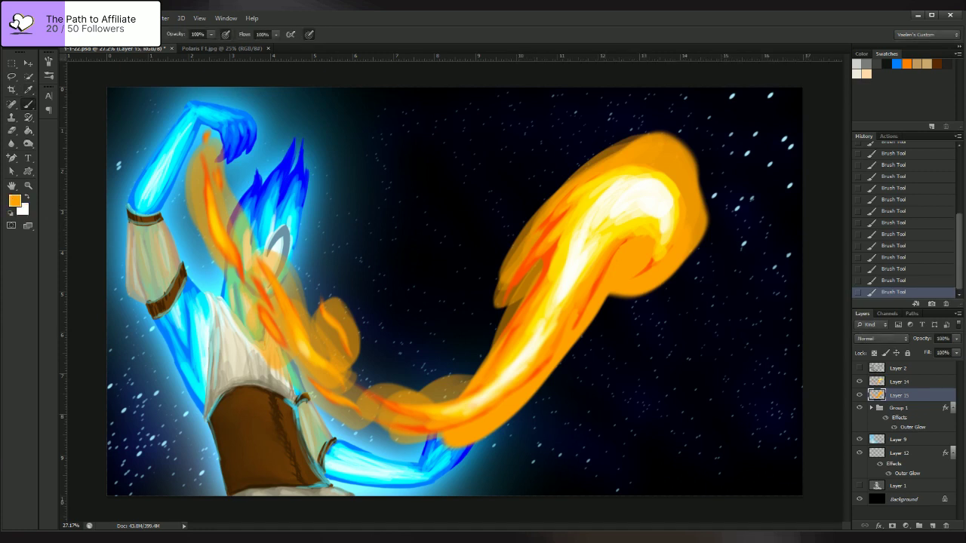
key("i")
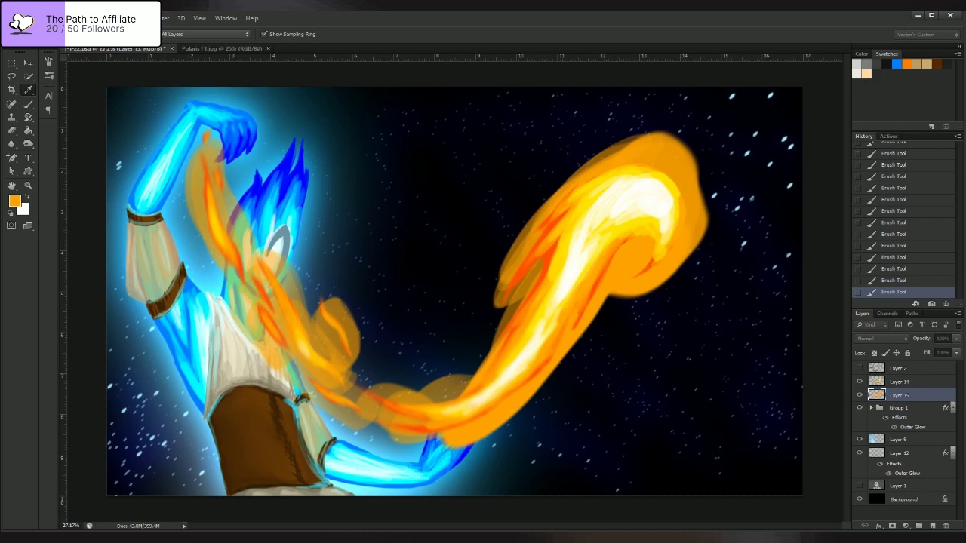
key("b")
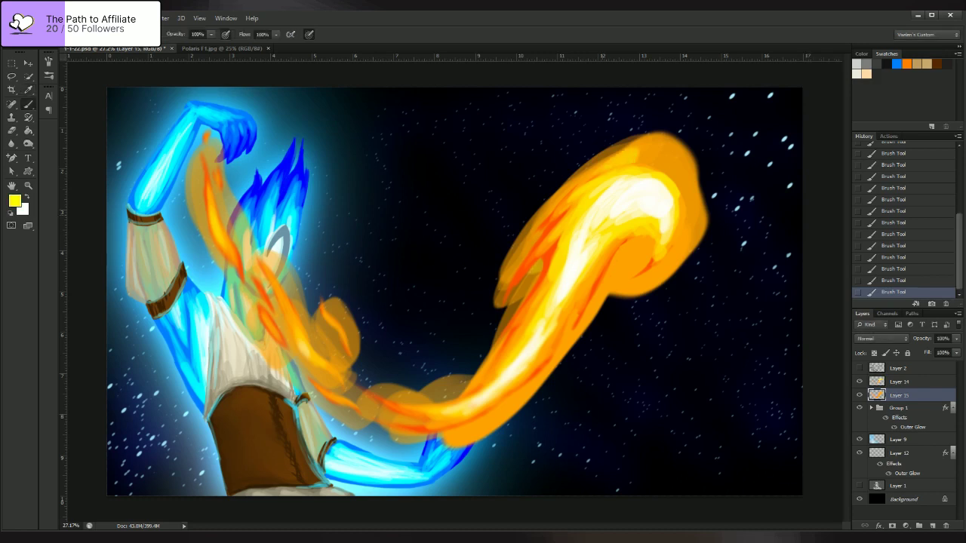
left_click_drag(637, 149, 681, 197)
mouse_move(647, 240)
left_mouse_down()
mouse_move(632, 282)
mouse_move(669, 249)
left_mouse_up()
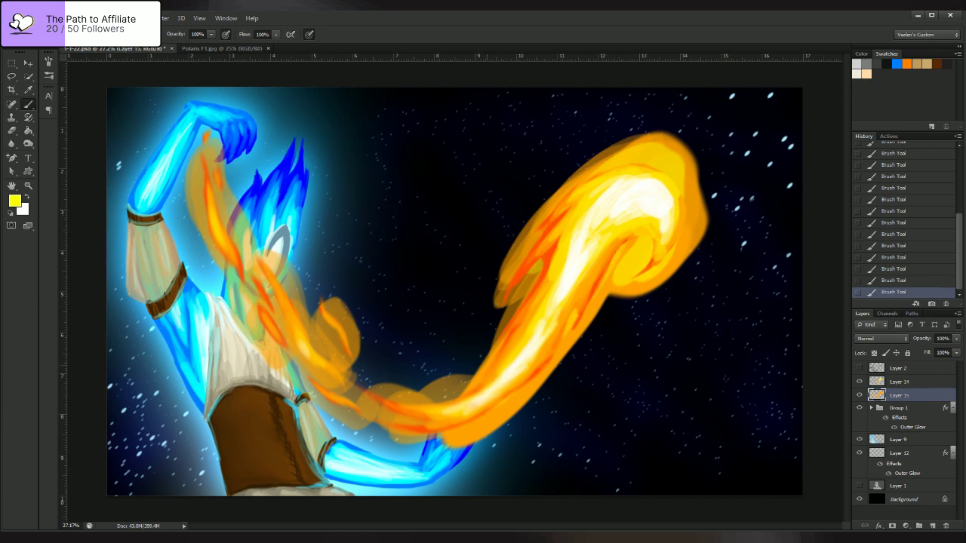
left_click_drag(449, 402, 359, 393)
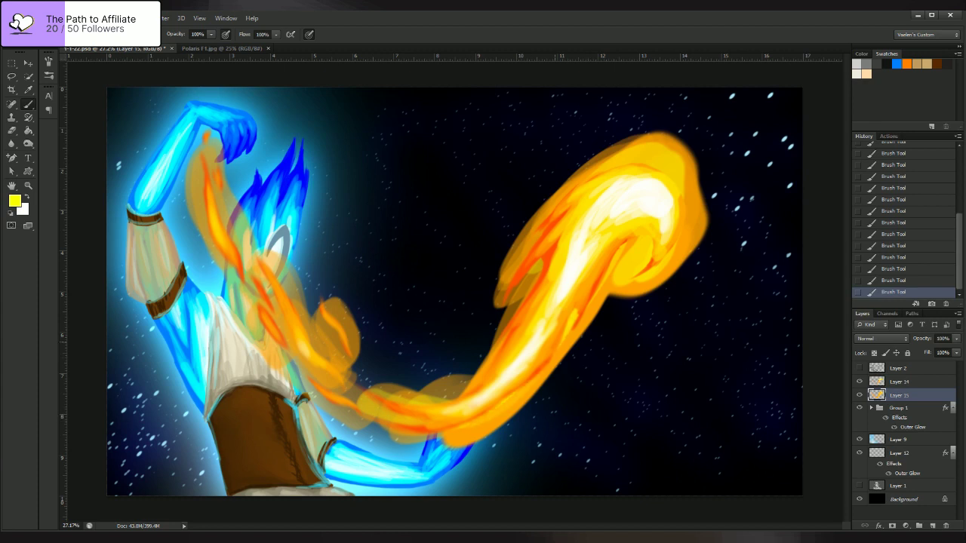
- Add white strokes to the halo around the top and inner curl of the flame's head
key("x")
left_click_drag(638, 162, 681, 190)
left_click_drag(650, 239, 603, 286)
left_click_drag(617, 163, 659, 158)
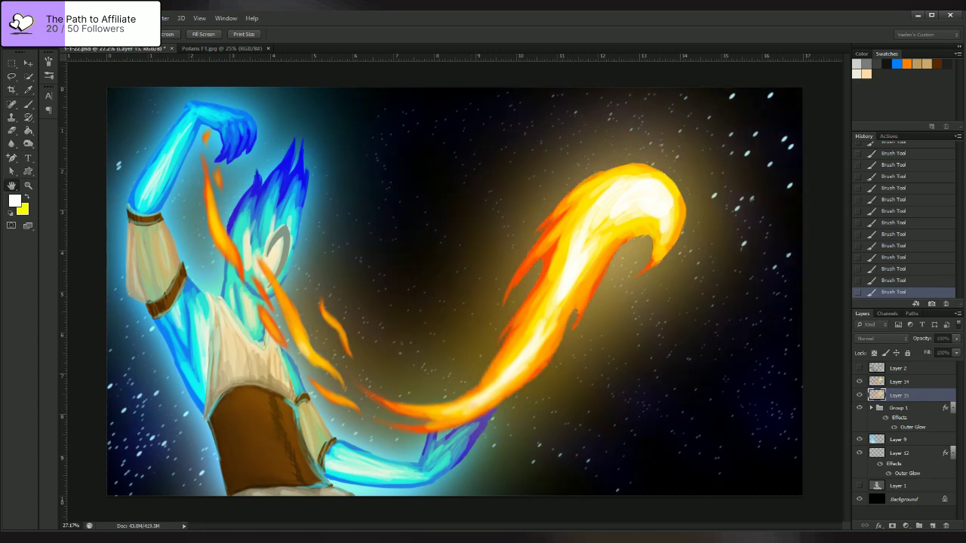
- Soften the painted halo layer with a Gaussian Blur and set its blend mode to Linear Dodge (Add)
key("b")
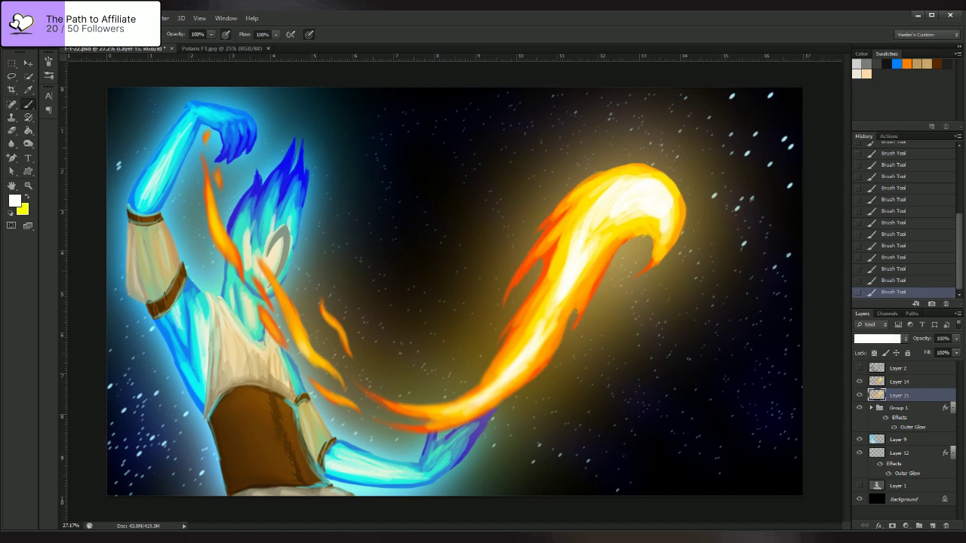
key("ctrl+f")
key("alt+shift+w")
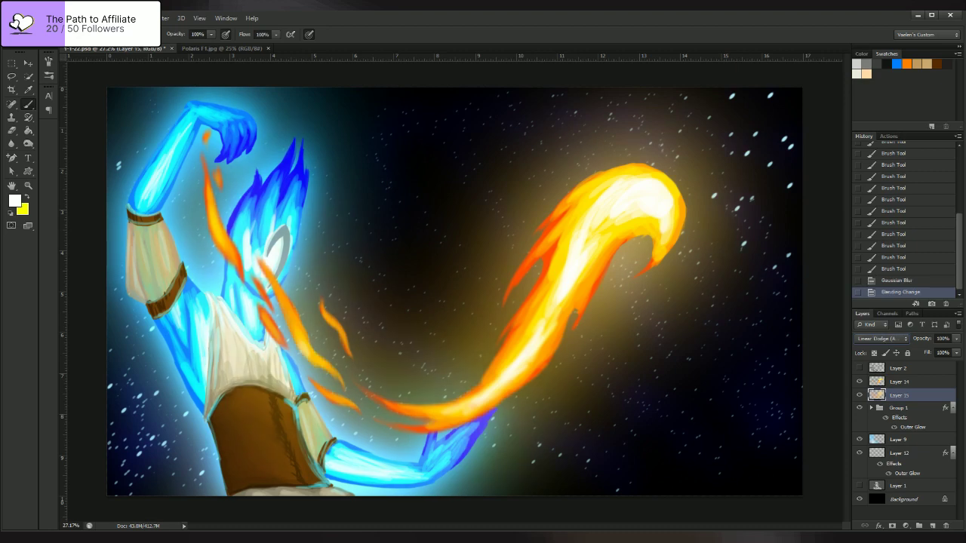
- Try the Screen blend mode on the halo layer and return it to Linear Dodge (Add)
key("ctrl+z")
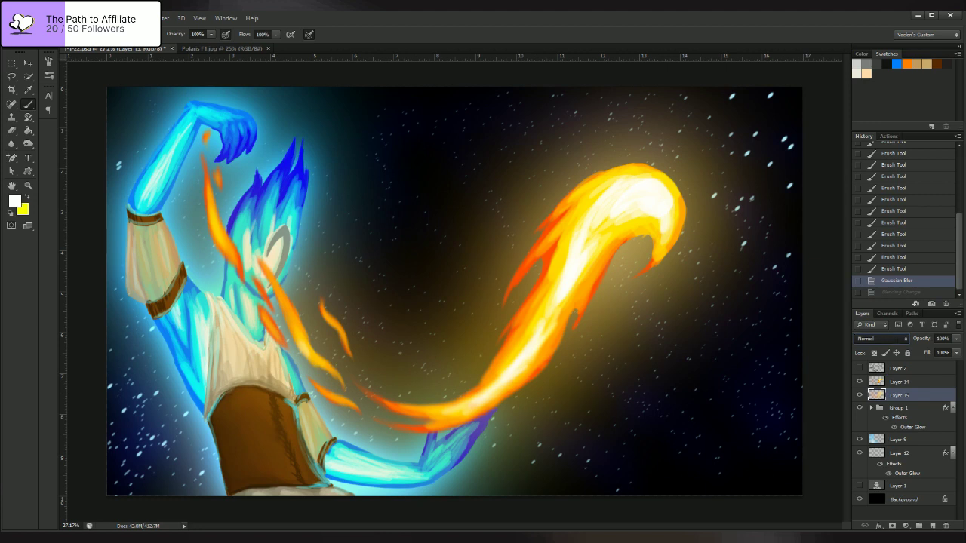
key("ctrl+z")
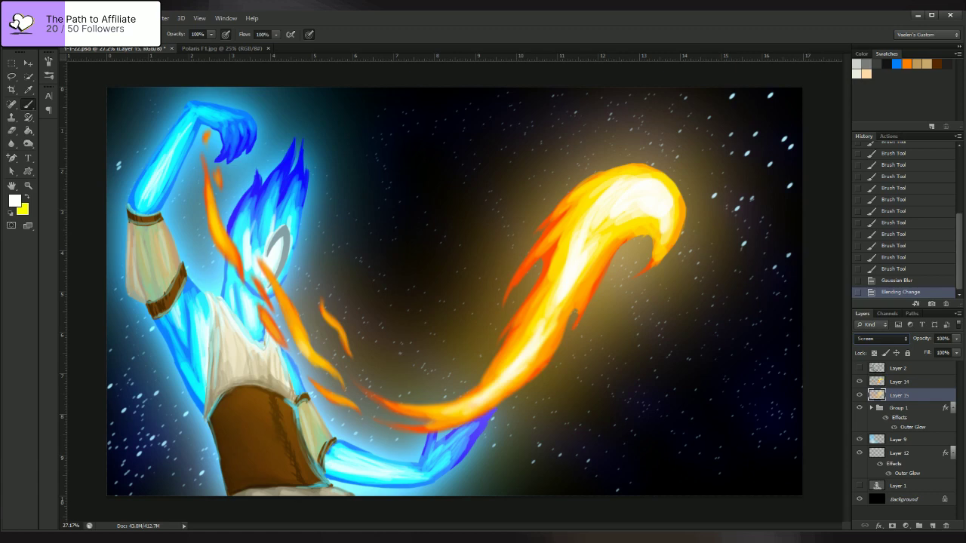
left_click(882, 359)
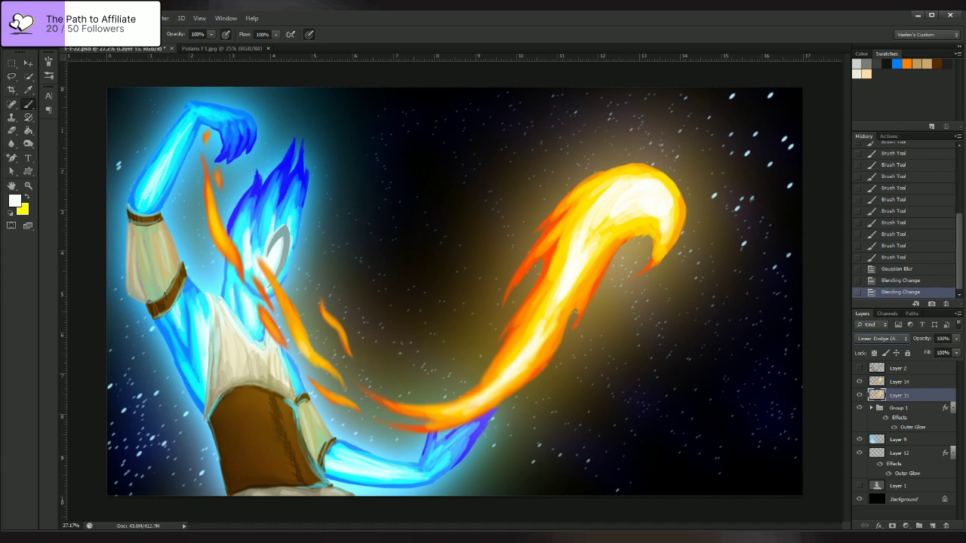
- Add a warm orange-yellow Outer Glow effect to the painted flame on Layer 14
left_click(904, 382)
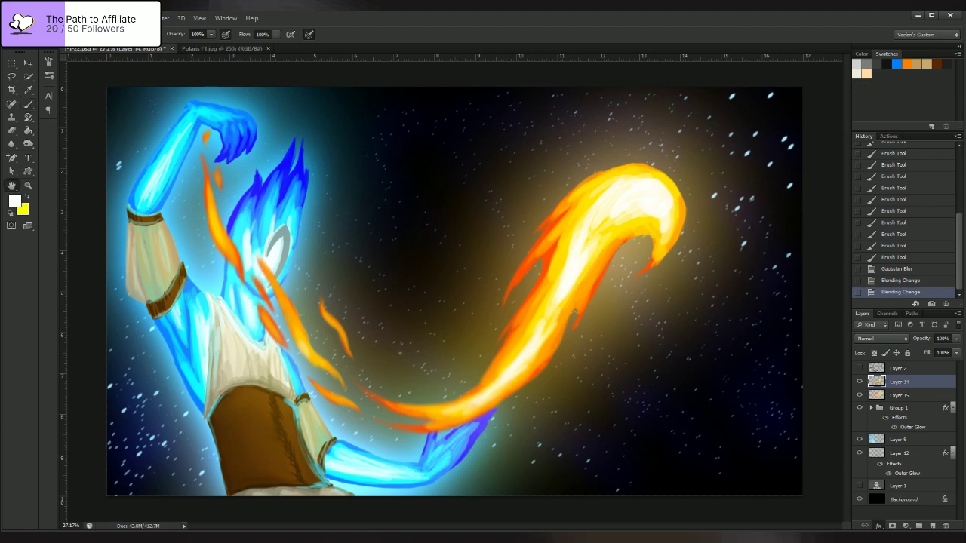
key("h")
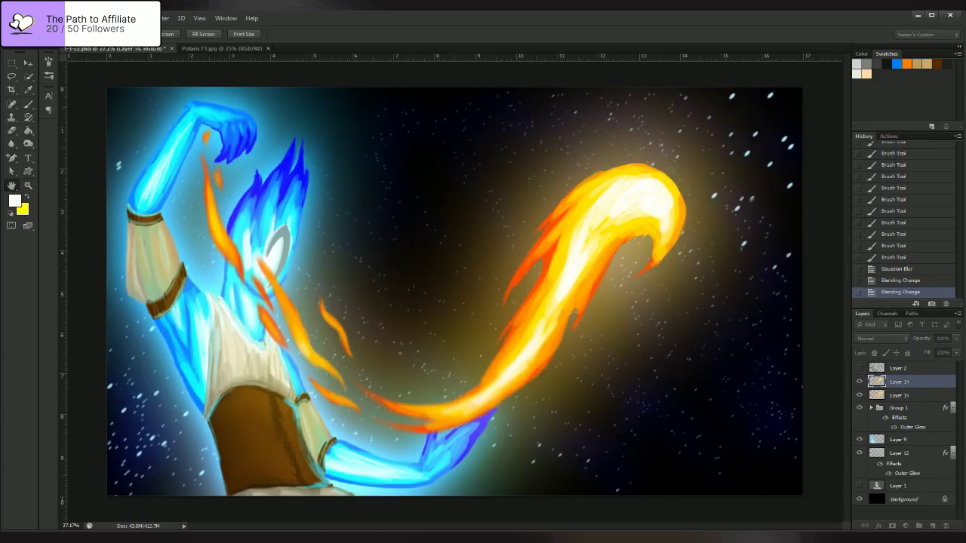
key("i")
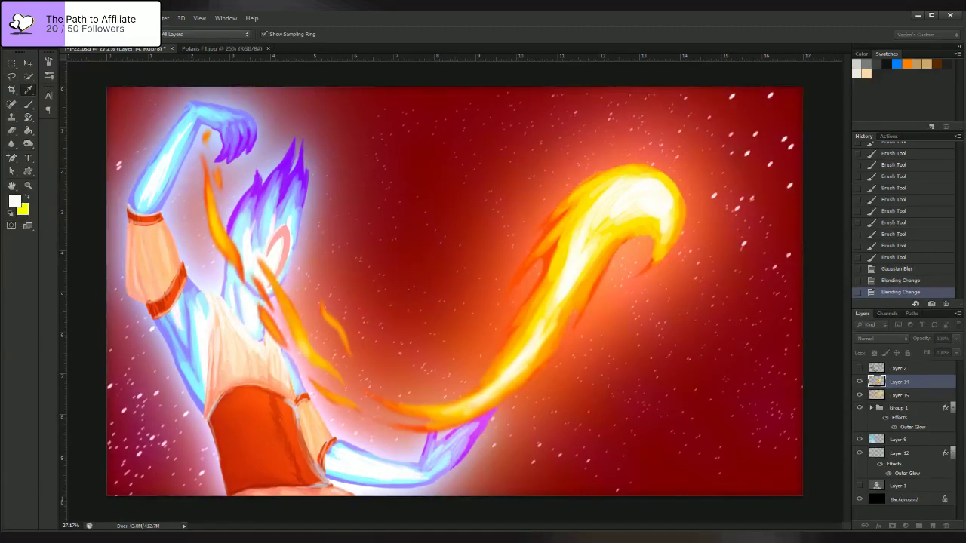
key("h")
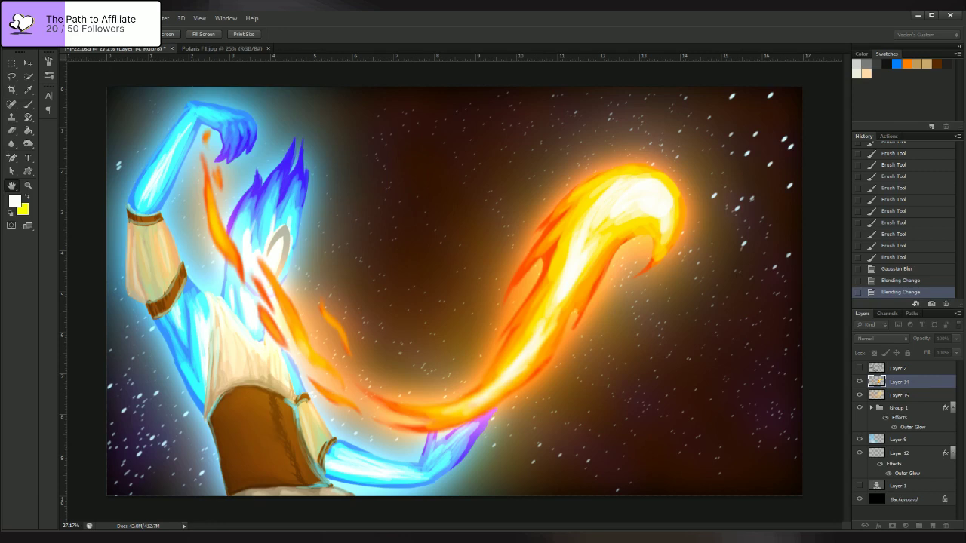
key("i")
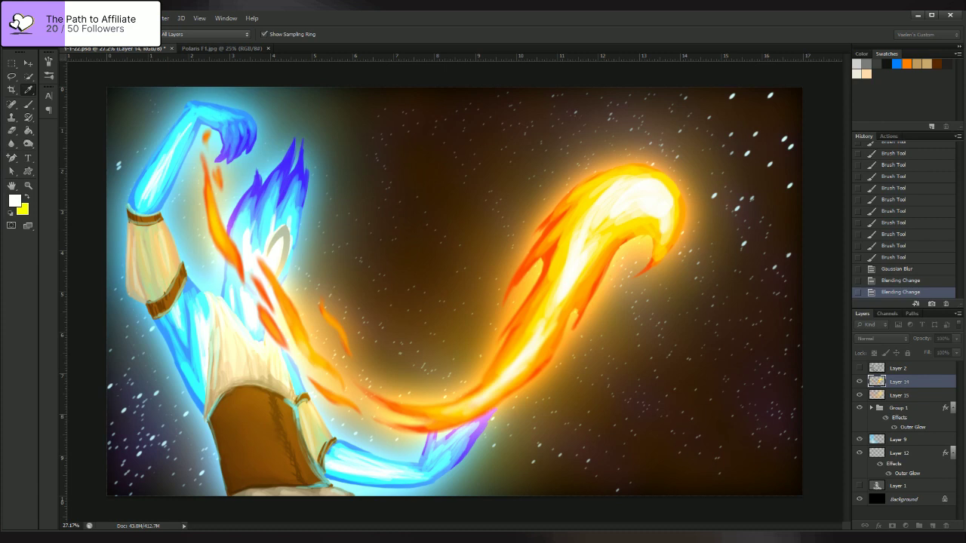
key("h")
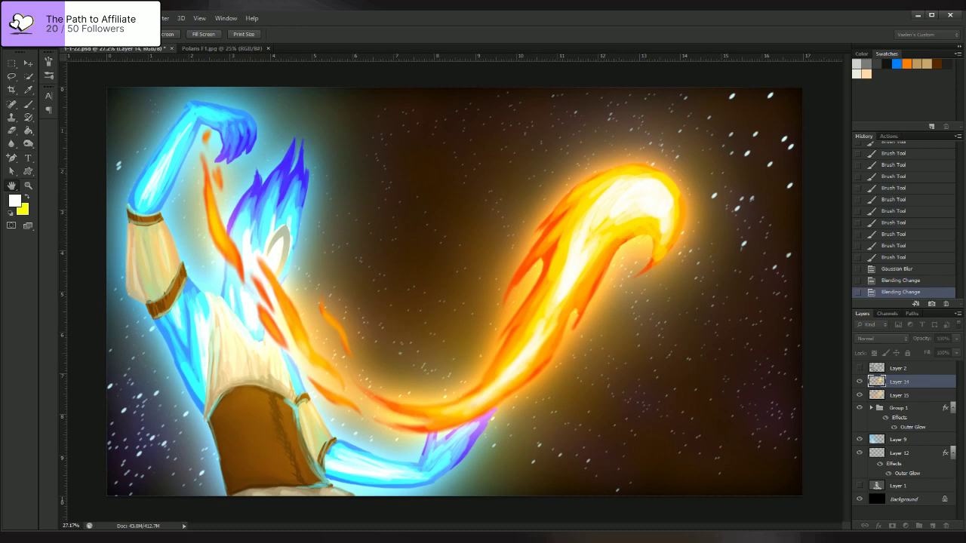
key("b")
key("Return")
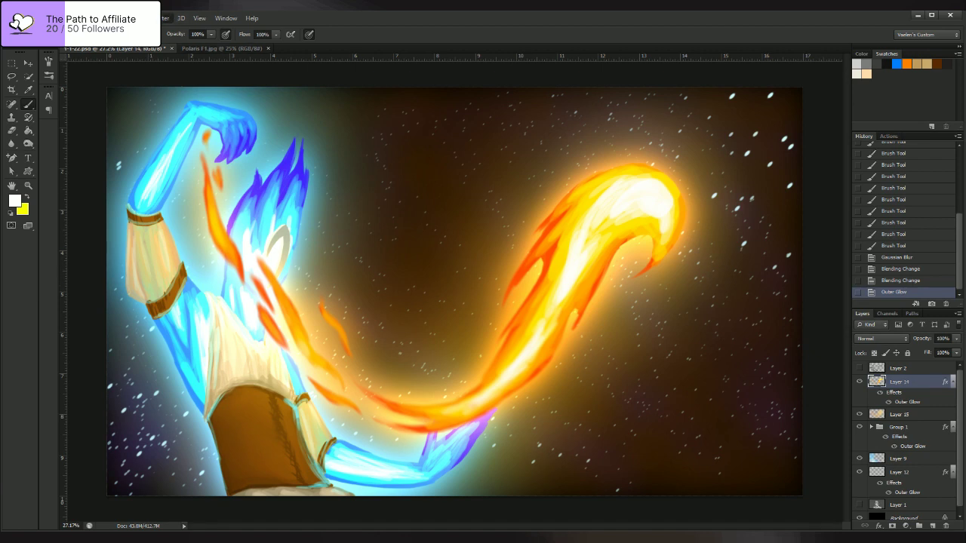
key("space")
key("space")
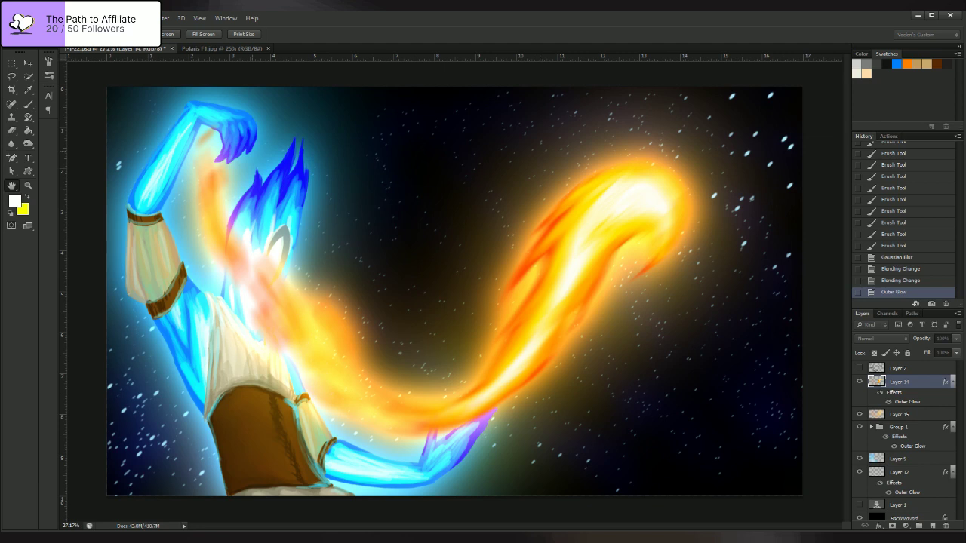
key("Escape")
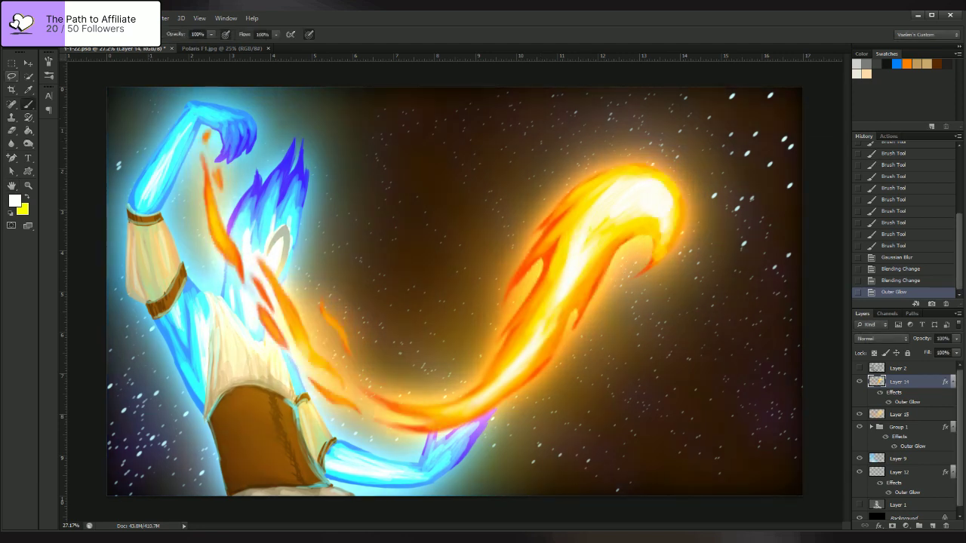
- Lasso a large area around the flame's head and upper trail, apply a Motion Blur to it, and clear the selection
left_click(11, 76)
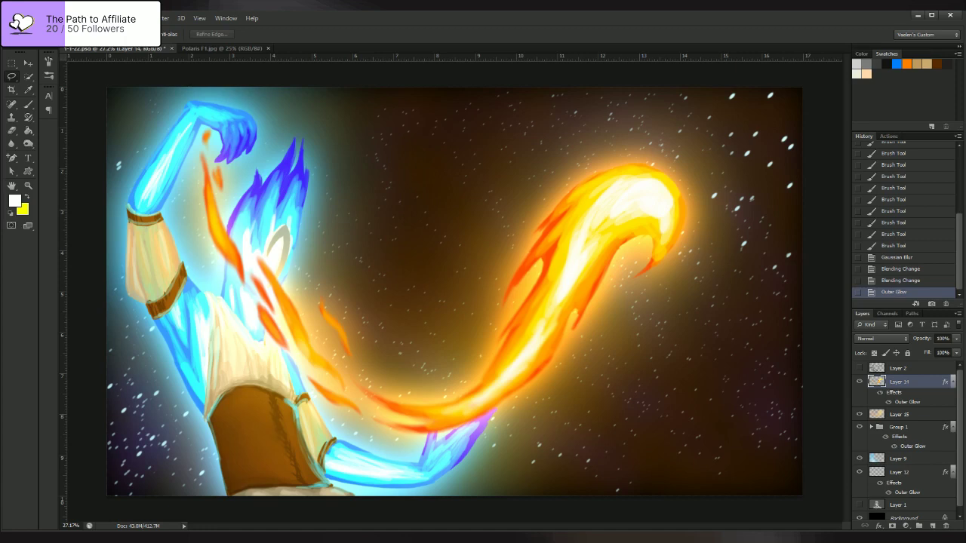
left_click_drag(219, 113, 205, 89)
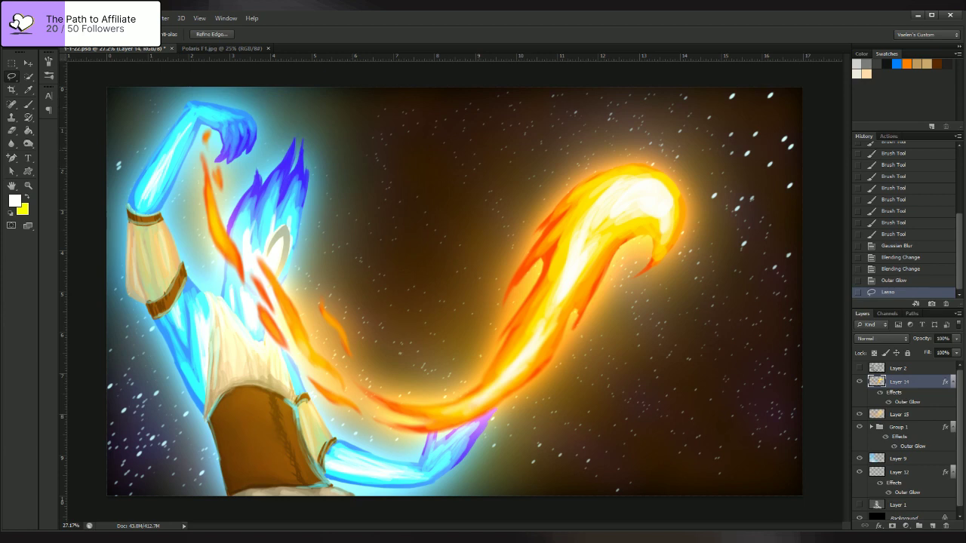
mouse_move(451, 174)
left_mouse_down()
mouse_move(467, 436)
mouse_move(589, 489)
mouse_move(796, 334)
mouse_move(732, 96)
mouse_move(578, 86)
mouse_move(493, 128)
mouse_move(451, 176)
left_mouse_up()
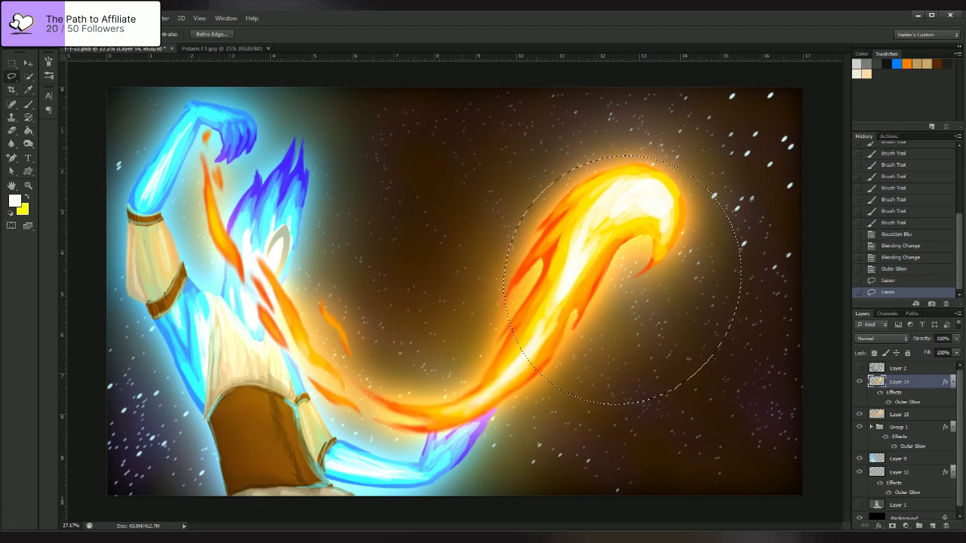
mouse_move(464, 87)
left_mouse_down()
mouse_move(476, 480)
mouse_move(803, 496)
mouse_move(803, 86)
mouse_move(464, 88)
left_mouse_up()
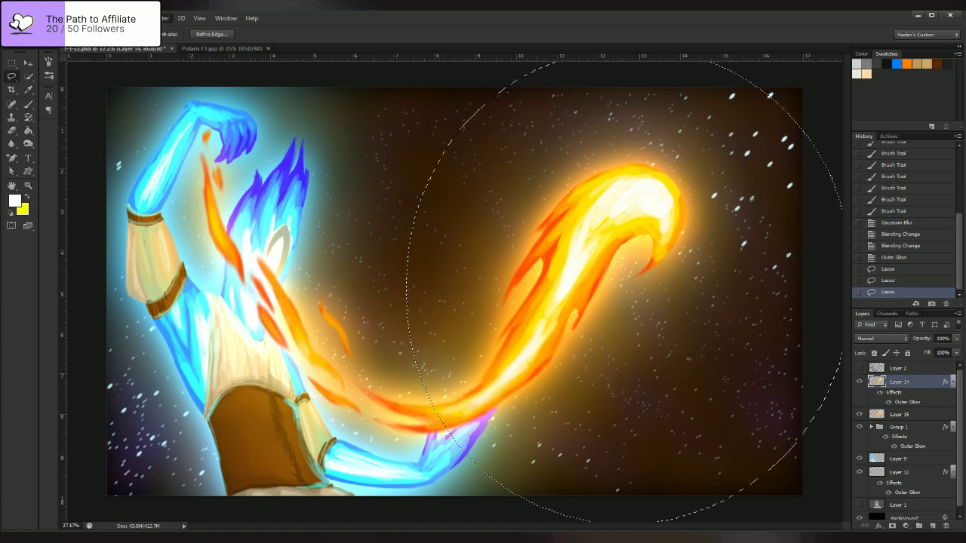
key("space")
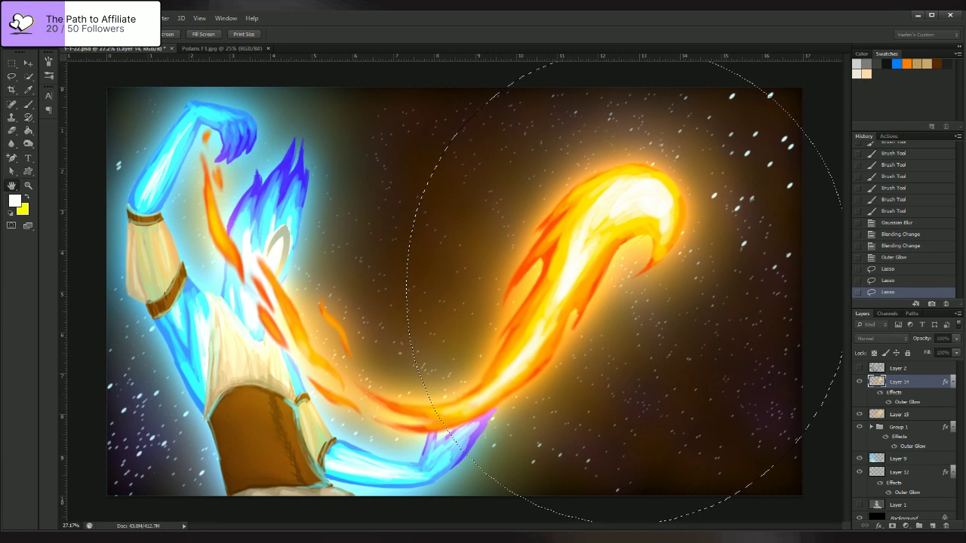
key("Delete")
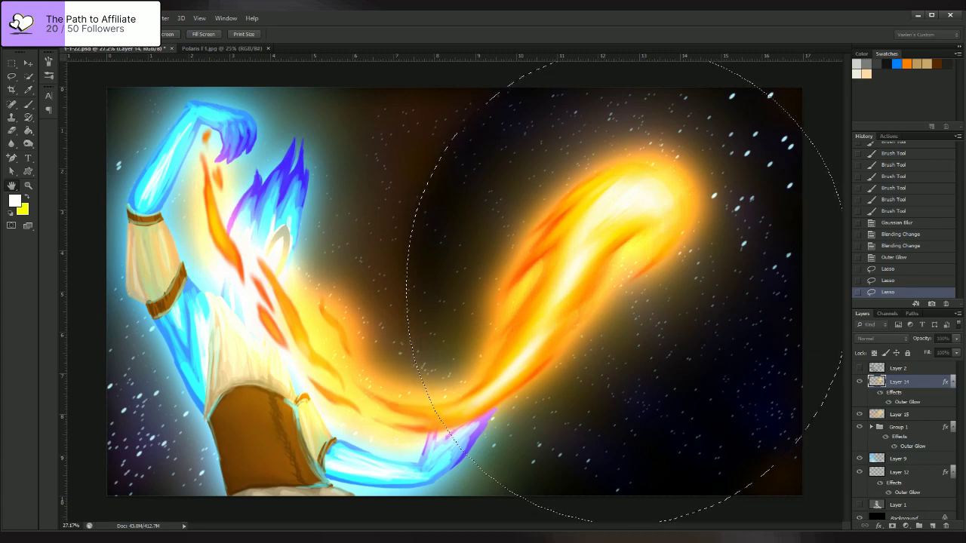
key("Return")
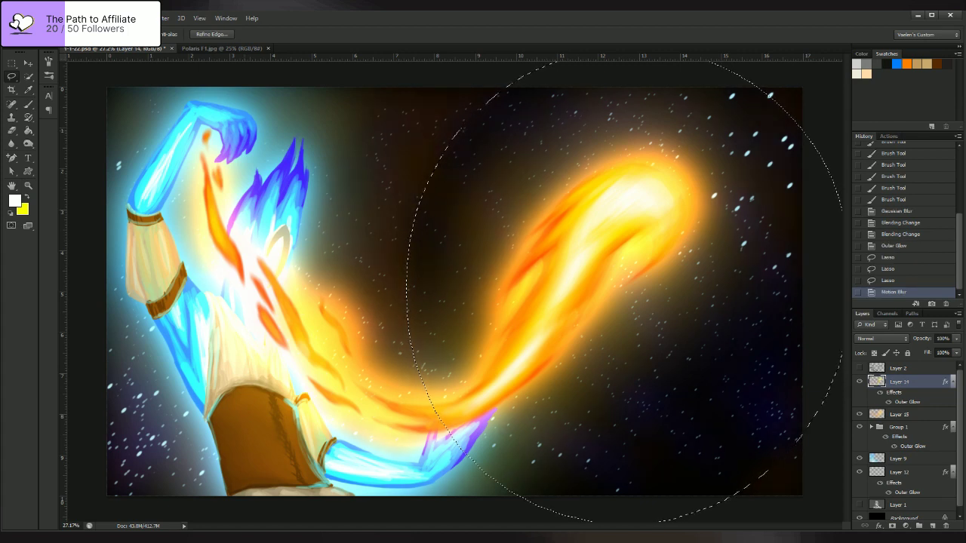
key("ctrl+d")
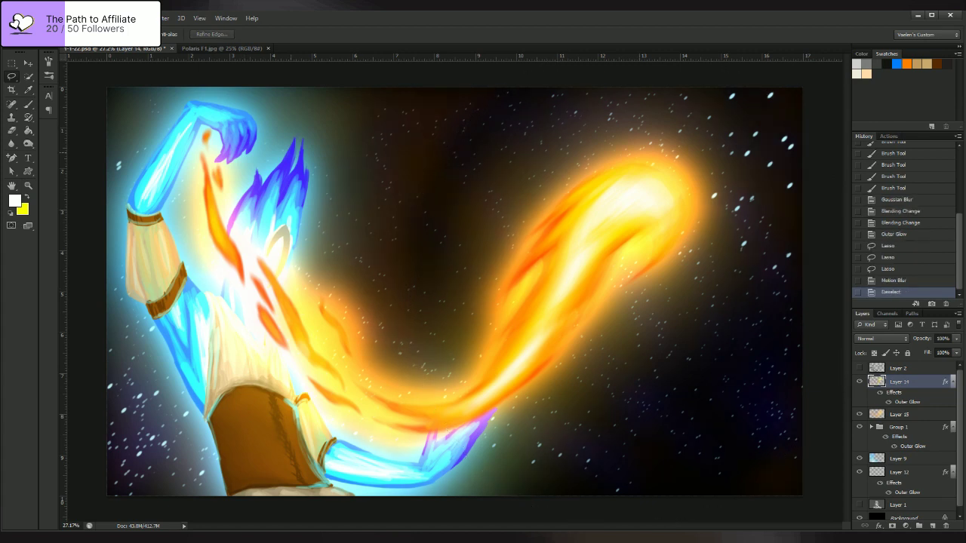
- Lasso the flame's tail across the figure, apply a Motion Blur along its direction, and deselect it
mouse_move(161, 104)
left_mouse_down()
mouse_move(130, 271)
mouse_move(163, 388)
mouse_move(215, 460)
mouse_move(273, 496)
mouse_move(414, 418)
mouse_move(416, 105)
mouse_move(380, 87)
mouse_move(165, 102)
left_mouse_up()
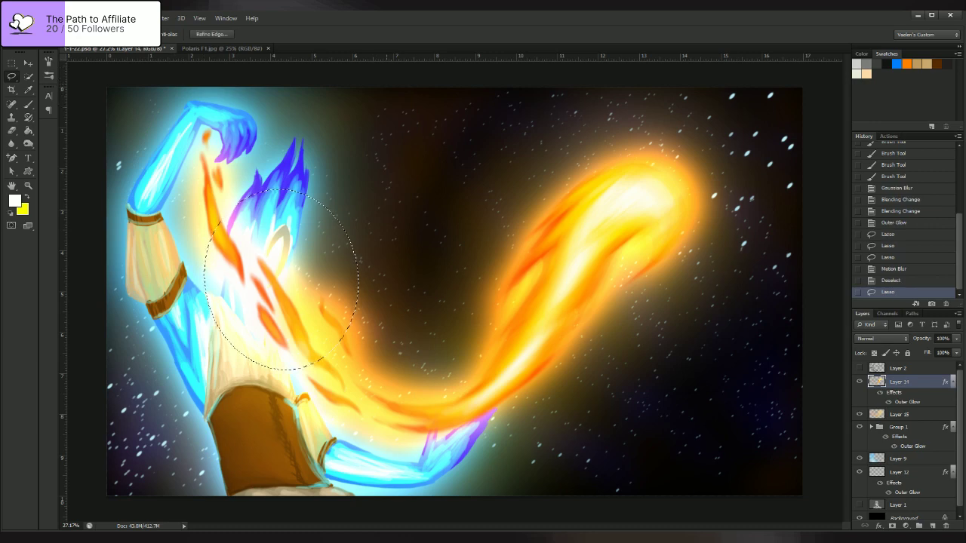
mouse_move(385, 86)
left_mouse_down()
mouse_move(375, 483)
mouse_move(302, 496)
mouse_move(107, 466)
mouse_move(106, 118)
mouse_move(192, 86)
mouse_move(385, 86)
left_mouse_up()
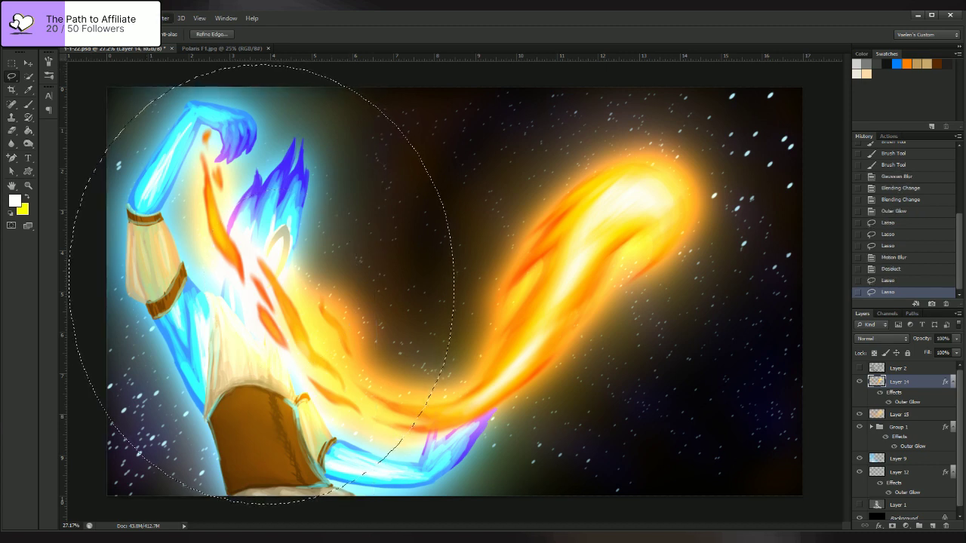
key("space")
key("ctrl+f")
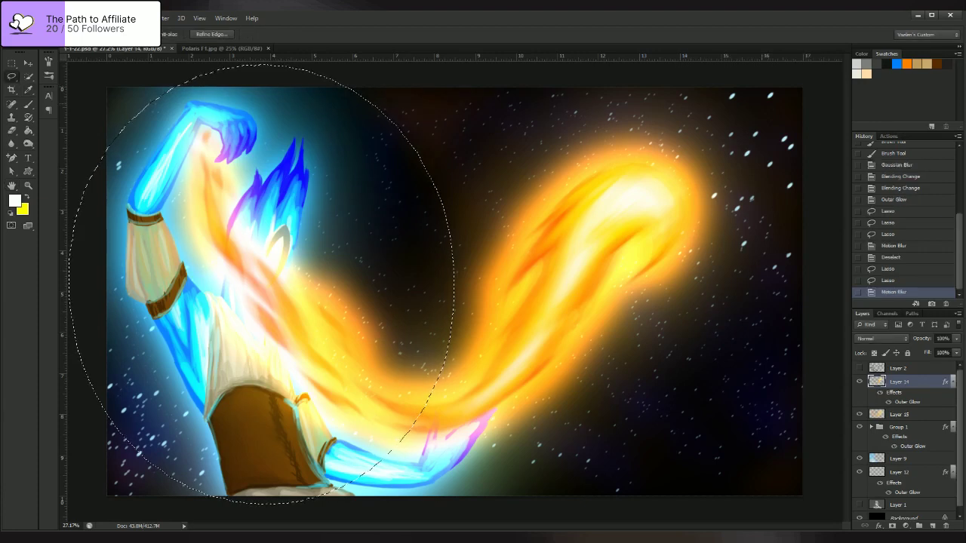
key("ctrl+d")
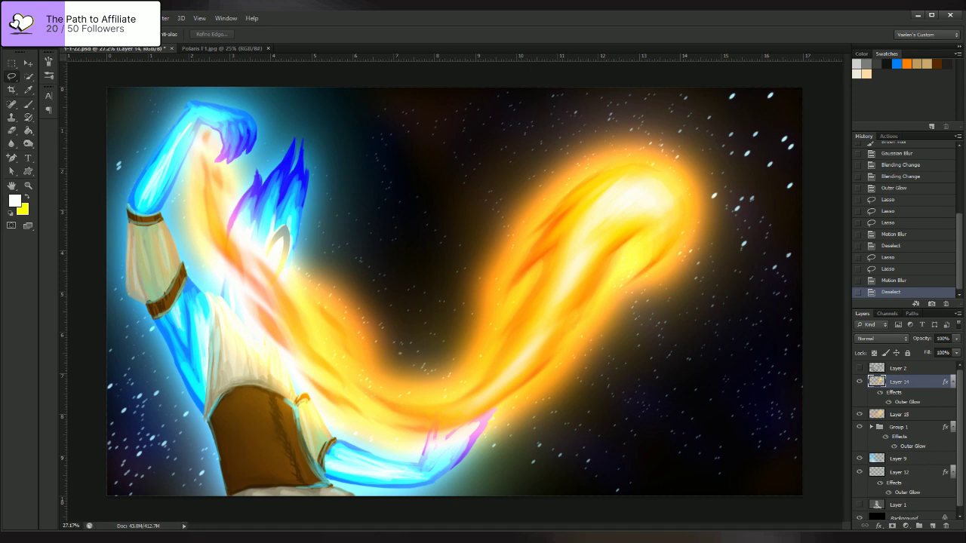
- Expand Group 1, undo the accidental layer reorder, and merge Layer 4 with Layer 3 beneath it
left_click(872, 427)
left_click_drag(913, 459, 904, 433)
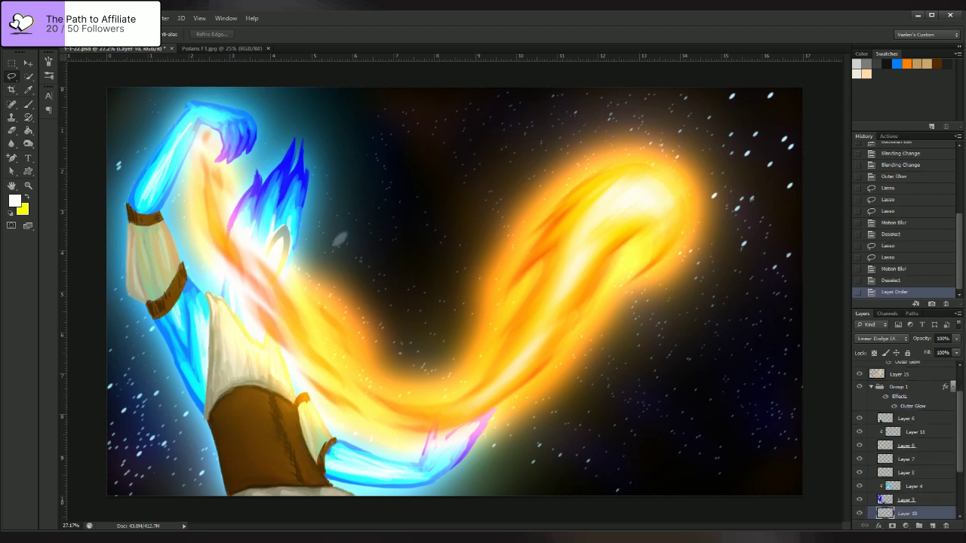
key("ctrl+z")
scroll(905, 438, "down", 5)
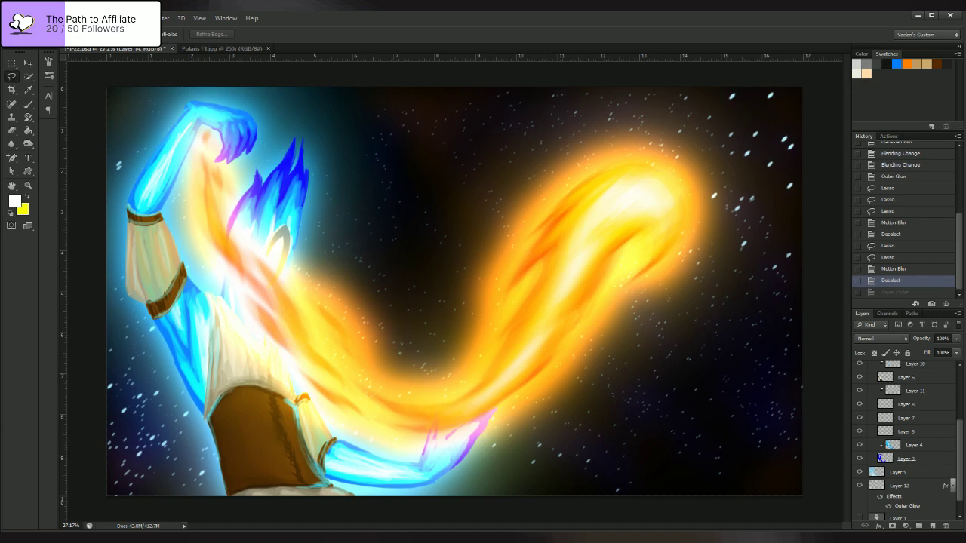
left_click(893, 445)
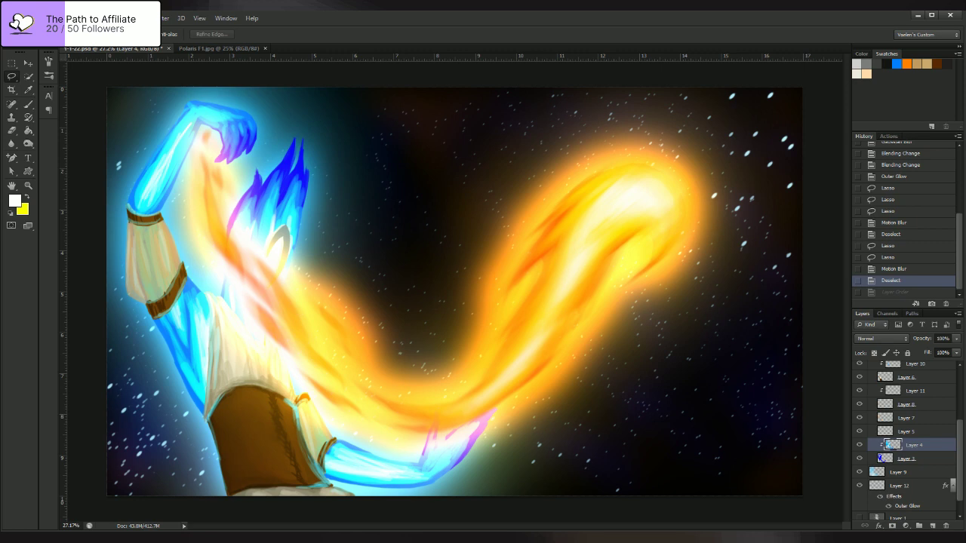
left_click(874, 460, "shift")
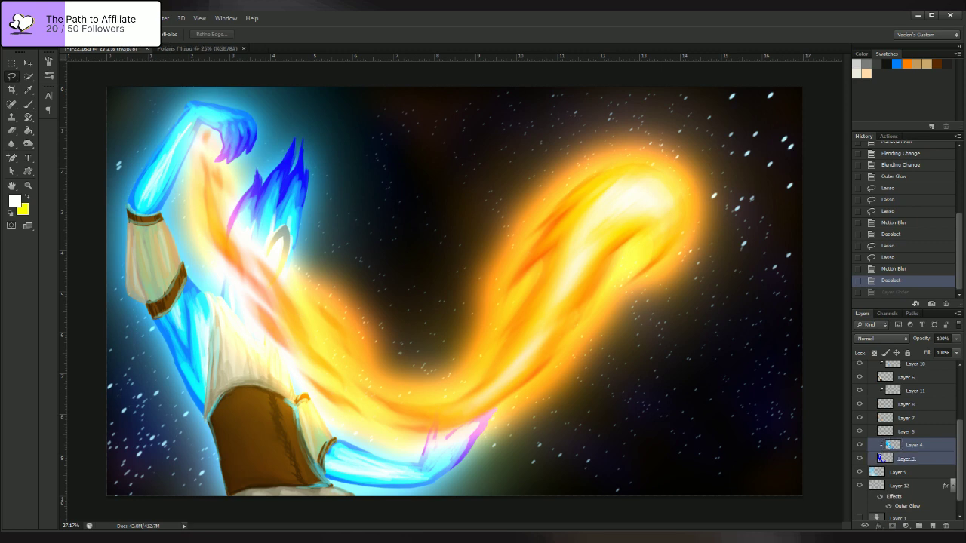
key("ctrl+e")
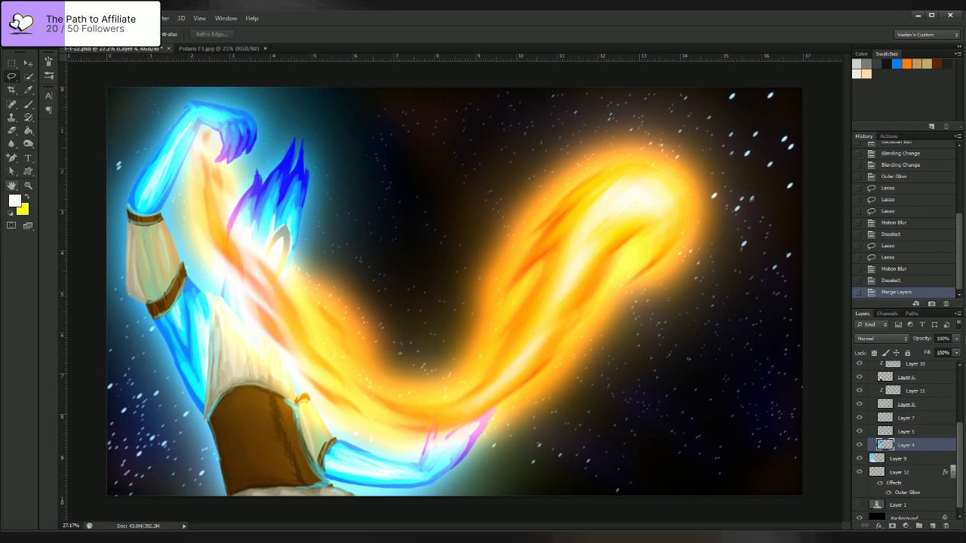
- Smudge the tips of the figure's blue head flame, and undo the smudge strokes and the layer merge
left_click(11, 144)
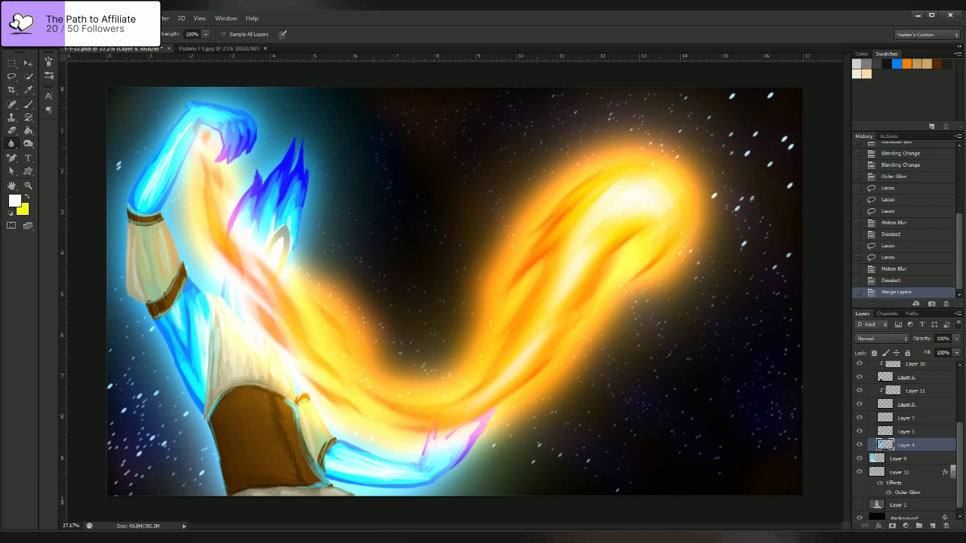
key("shift+r")
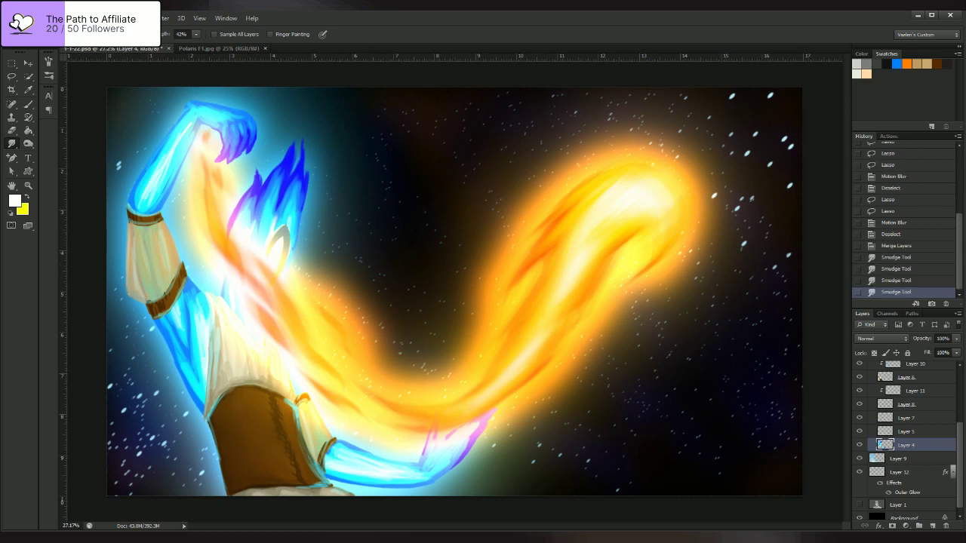
key("ctrl+alt+z")
key("ctrl+alt+z")
key("ctrl+alt+z")
key("ctrl+alt+z")
key("ctrl+alt+z")
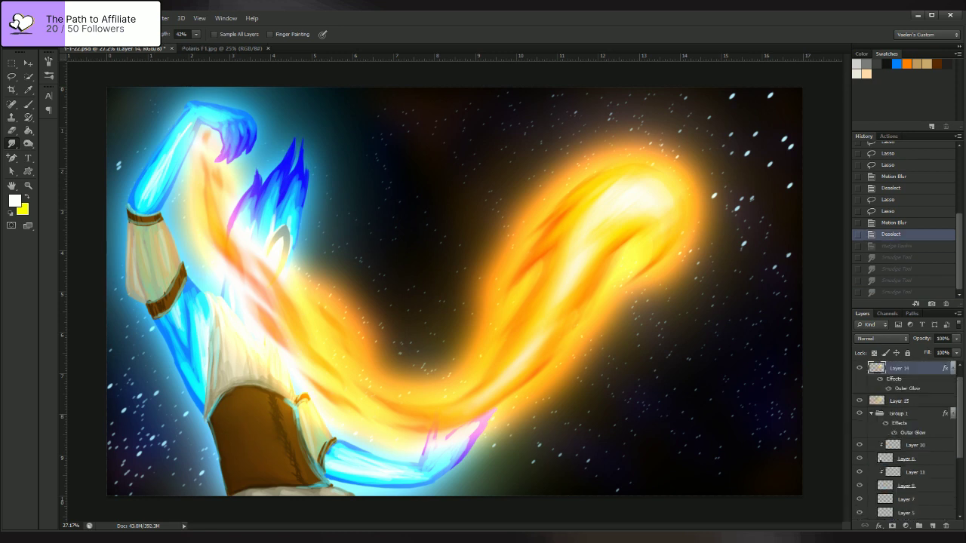
- Soften the body shading on Layer 4 with a Gaussian Blur, and add Layer 3 to the layer selection
scroll(906, 442, "down", 2)
left_click(915, 472)
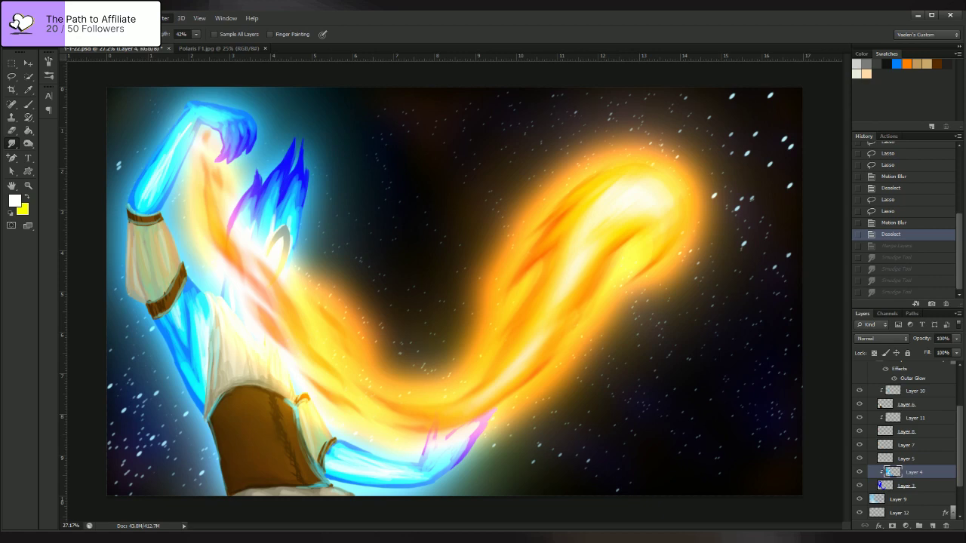
left_click(317, 231)
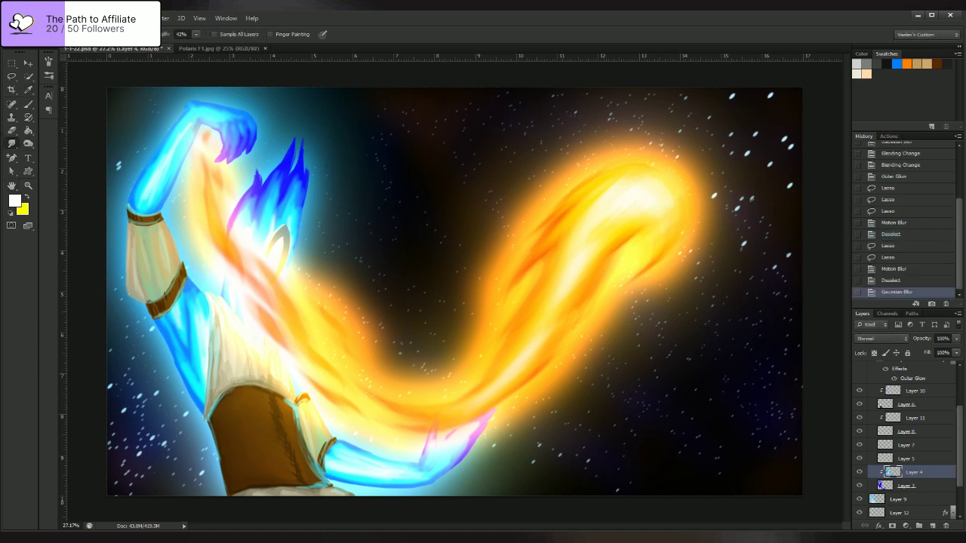
left_click(908, 486, "shift")
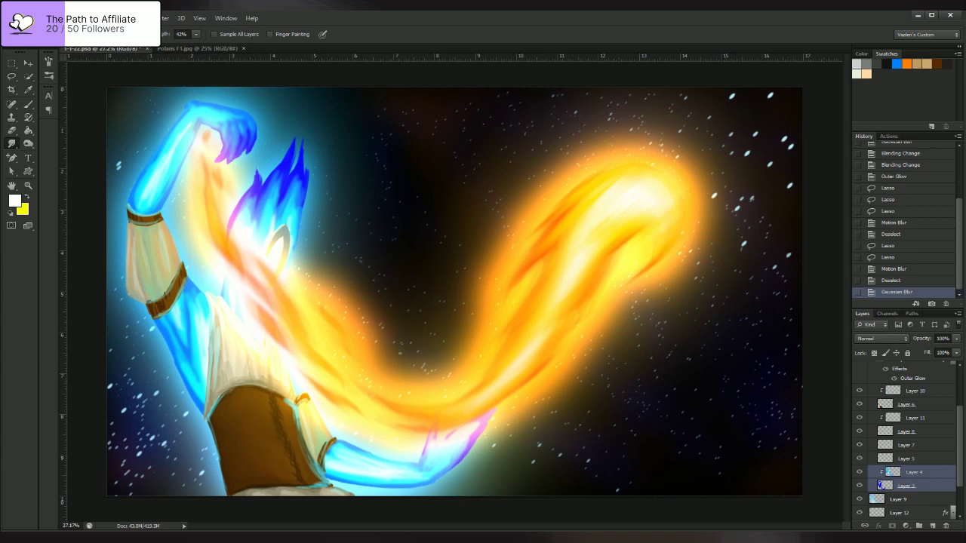
- Merge Layer 4 with Layer 3, reduce the document's image size, and fit the painting on screen
key("ctrl+e")
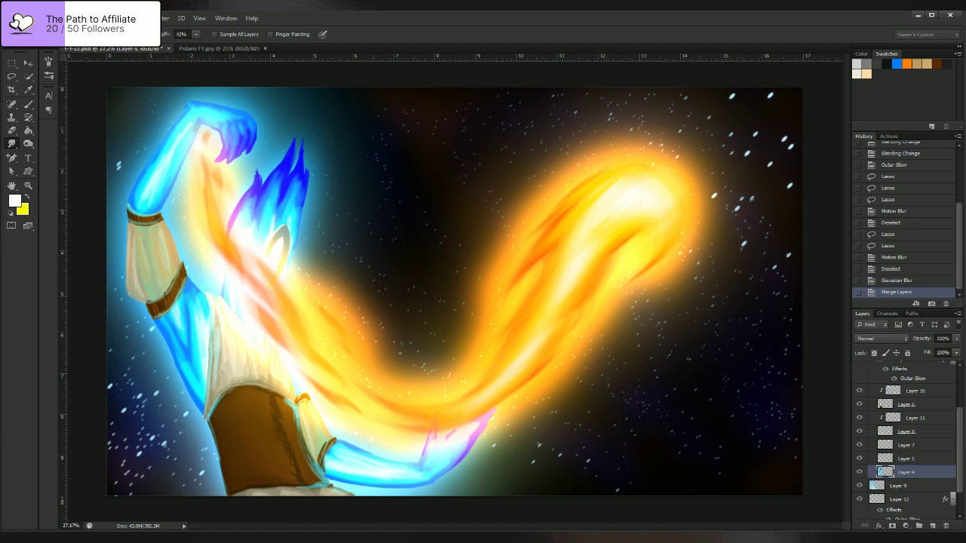
scroll(455, 292, "up", 4)
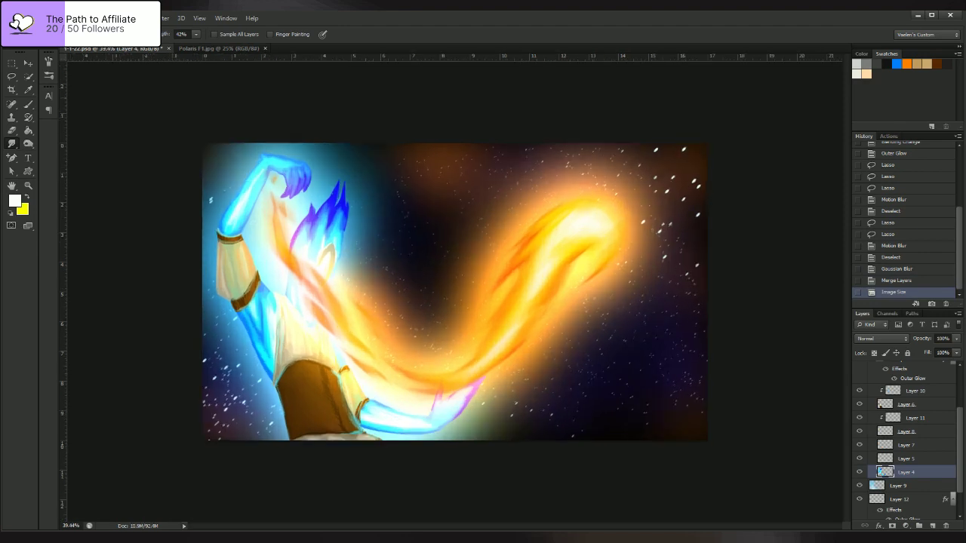
key("z")
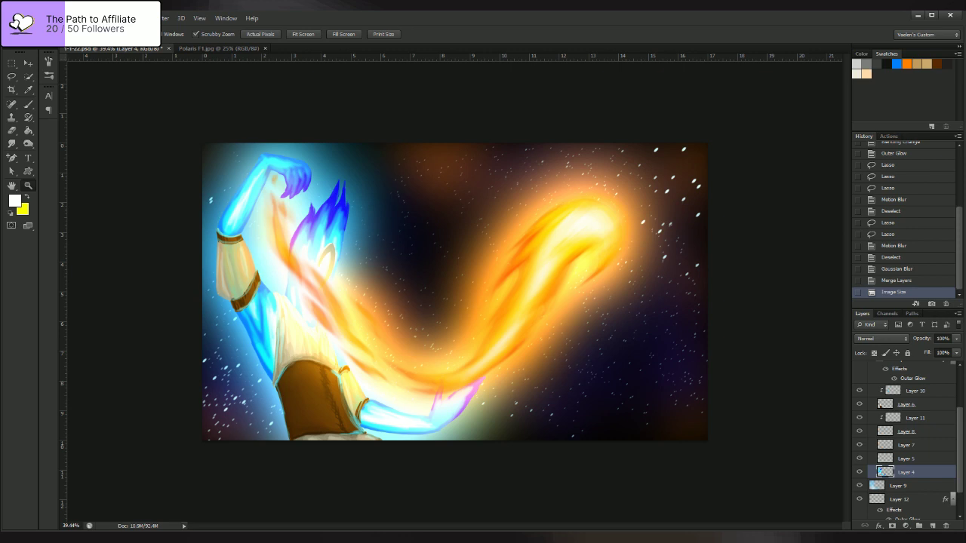
key("ctrl+0")
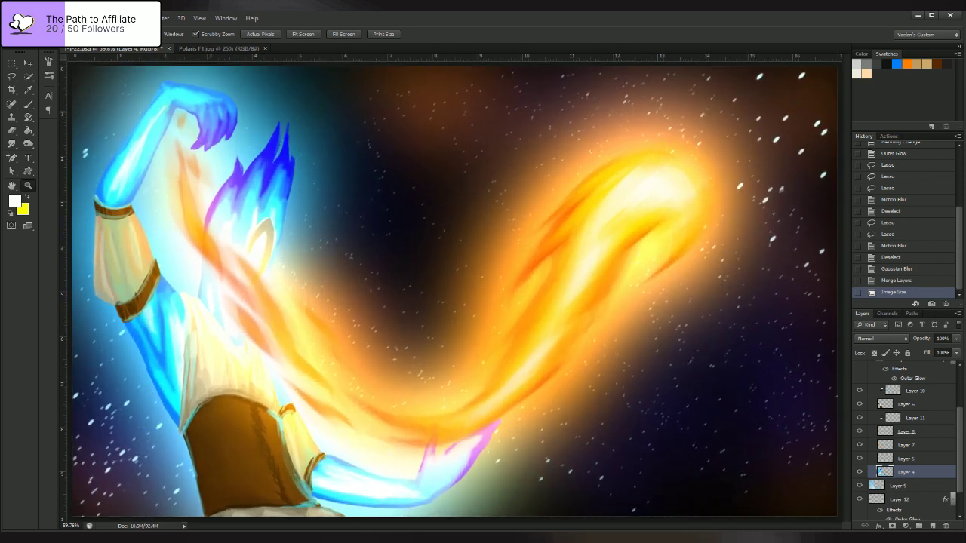
- Smudge the shading in the figure's blue head flame and down its edge toward the neck
left_click(11, 143)
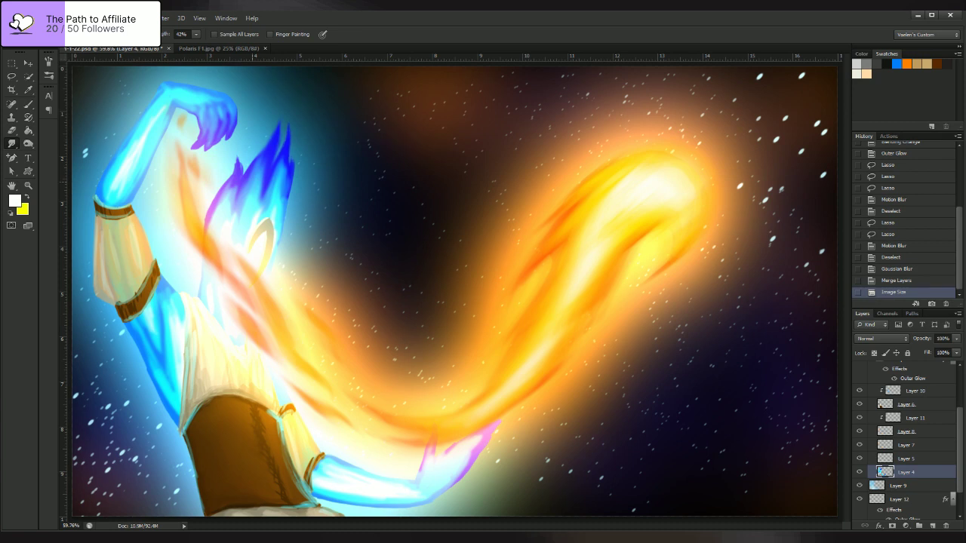
left_click_drag(286, 178, 285, 185)
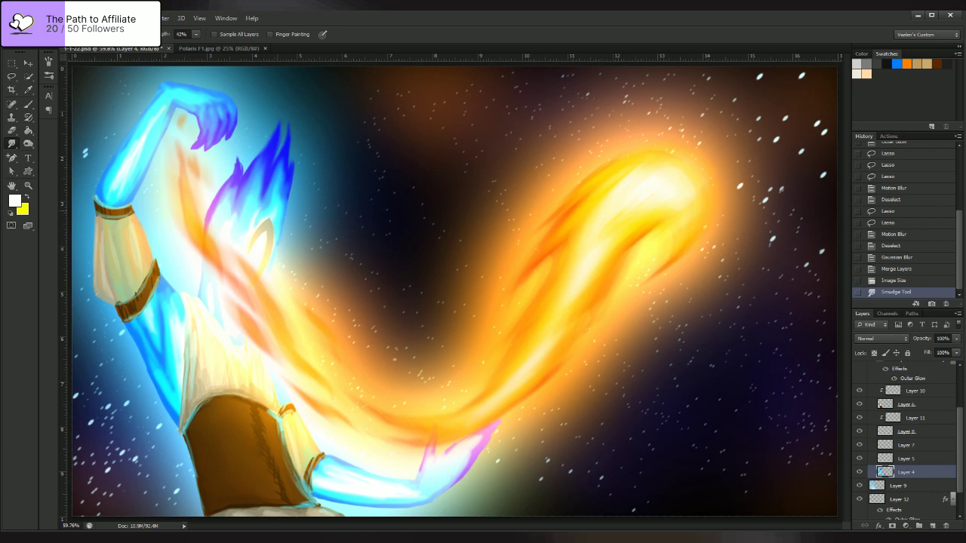
left_click_drag(282, 205, 281, 213)
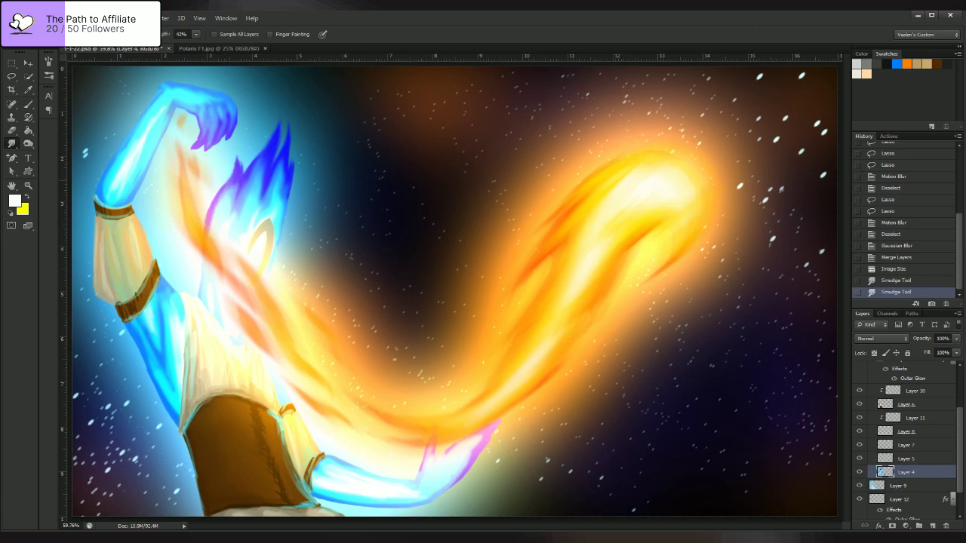
left_click_drag(291, 179, 287, 198)
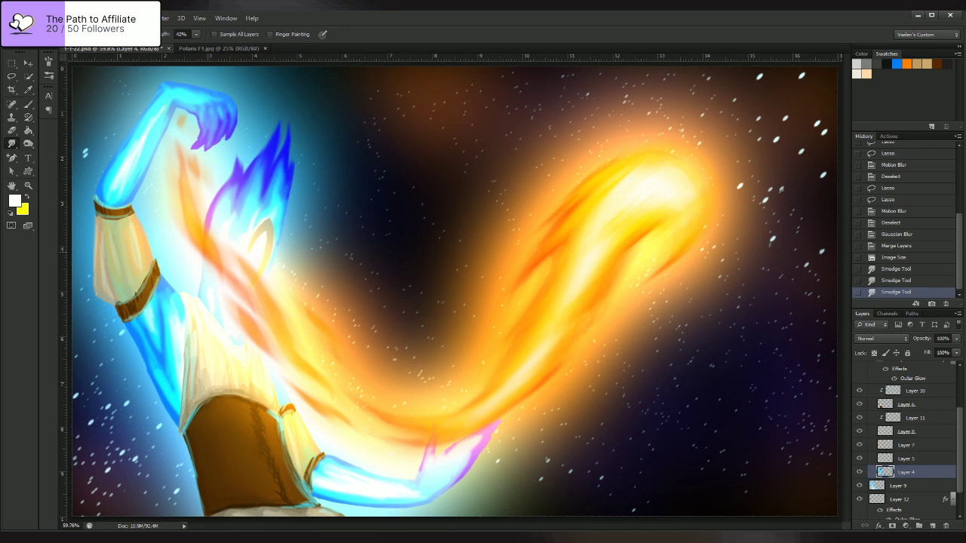
left_click_drag(210, 252, 206, 276)
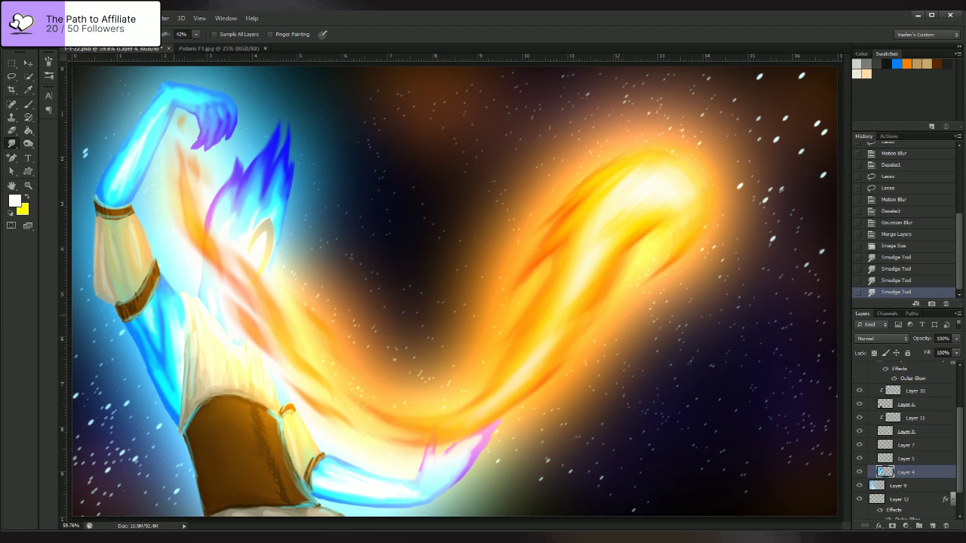
- Smudge the blue shading along the figure's shoulder and upper side, and along the raised forearm
mouse_move(166, 290)
left_mouse_down()
mouse_move(180, 323)
mouse_move(167, 292)
left_mouse_up()
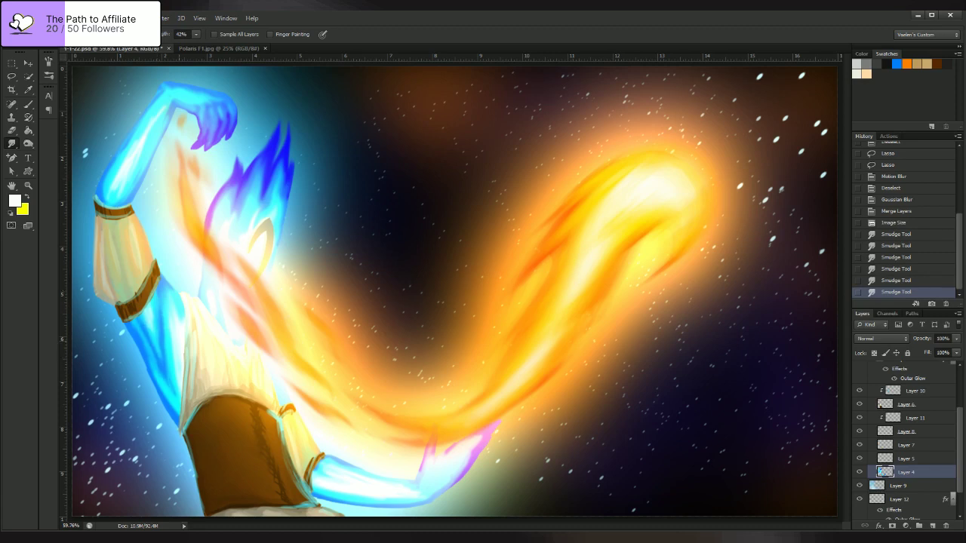
left_click_drag(159, 338, 162, 356)
left_click_drag(160, 350, 164, 363)
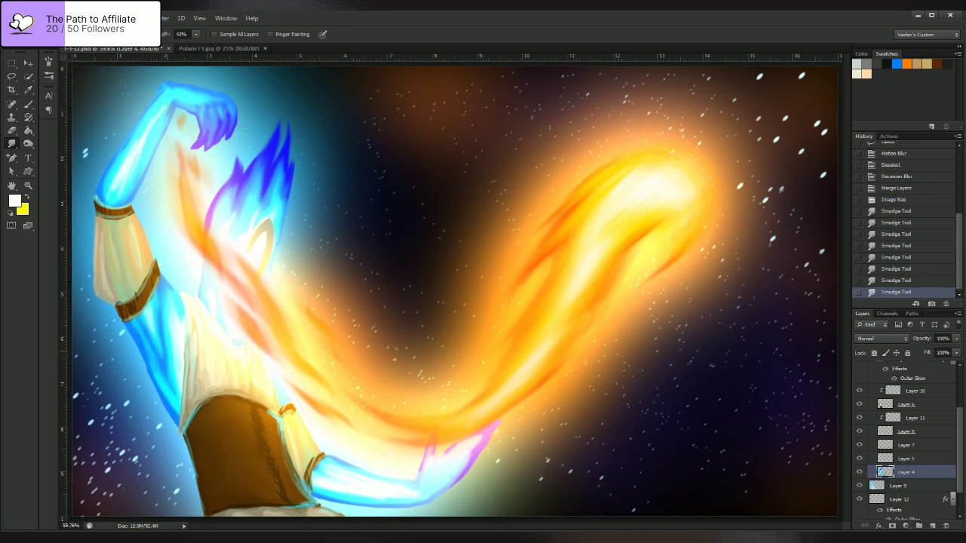
left_click_drag(165, 347, 167, 361)
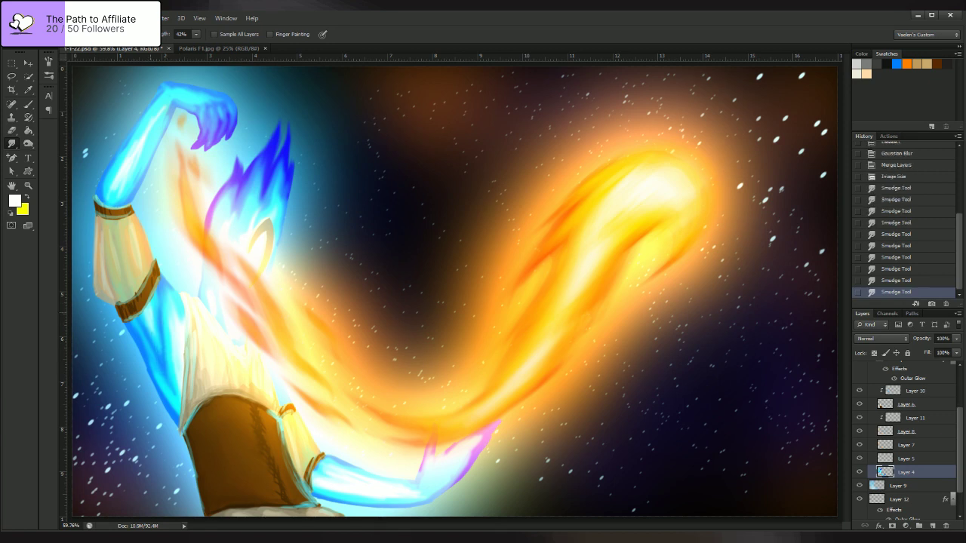
left_click_drag(149, 329, 154, 345)
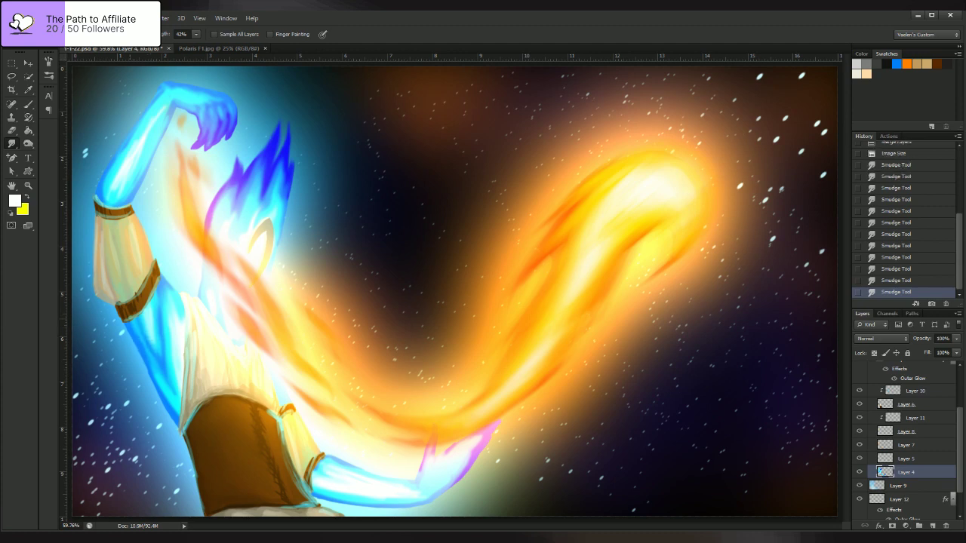
left_click_drag(147, 320, 154, 344)
left_click_drag(119, 189, 128, 171)
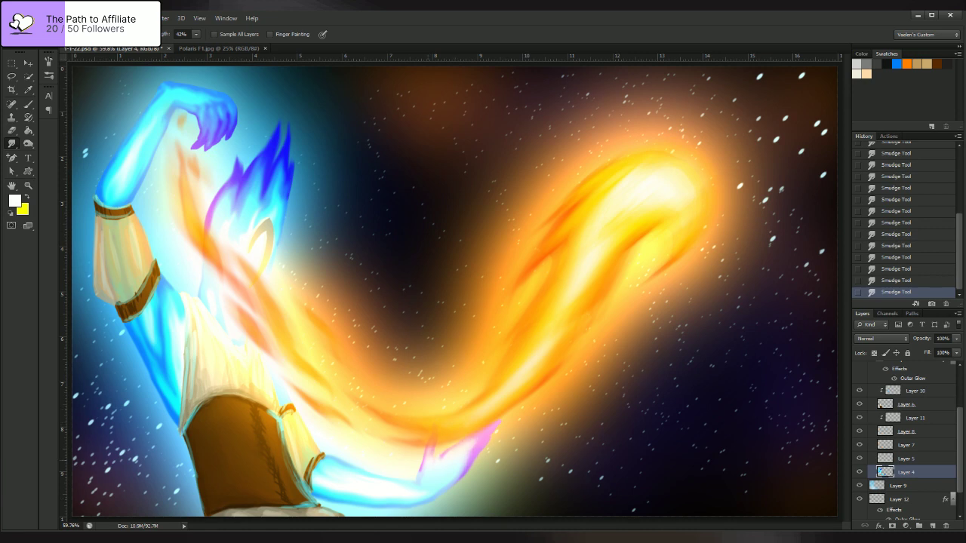
- Sample a medium blue, brush strokes onto the figure's lower hand, and undo the last stroke
left_click(28, 105)
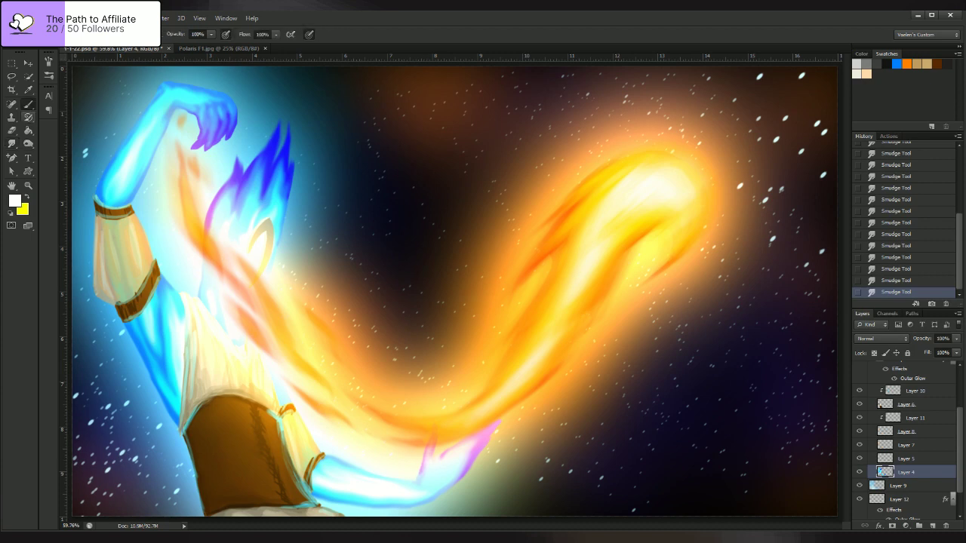
key("i")
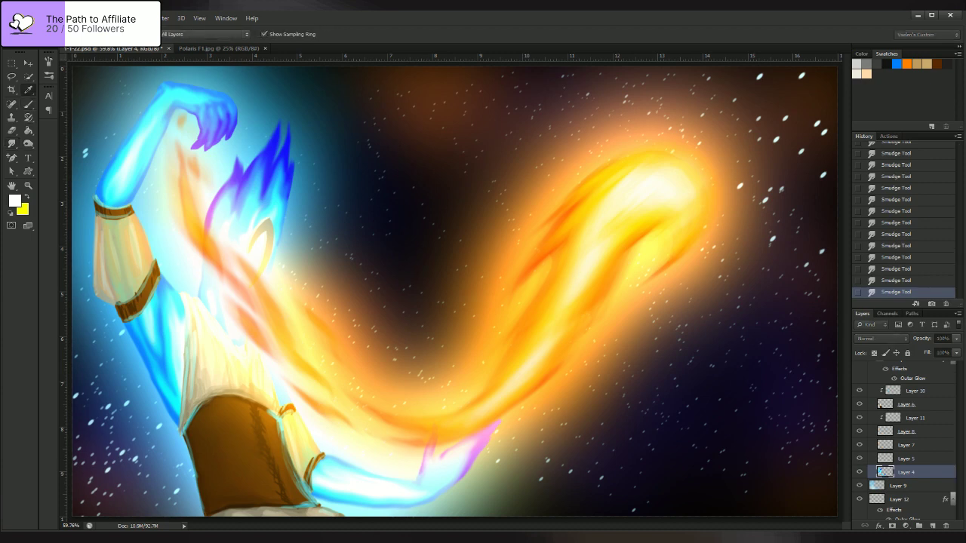
key("Return")
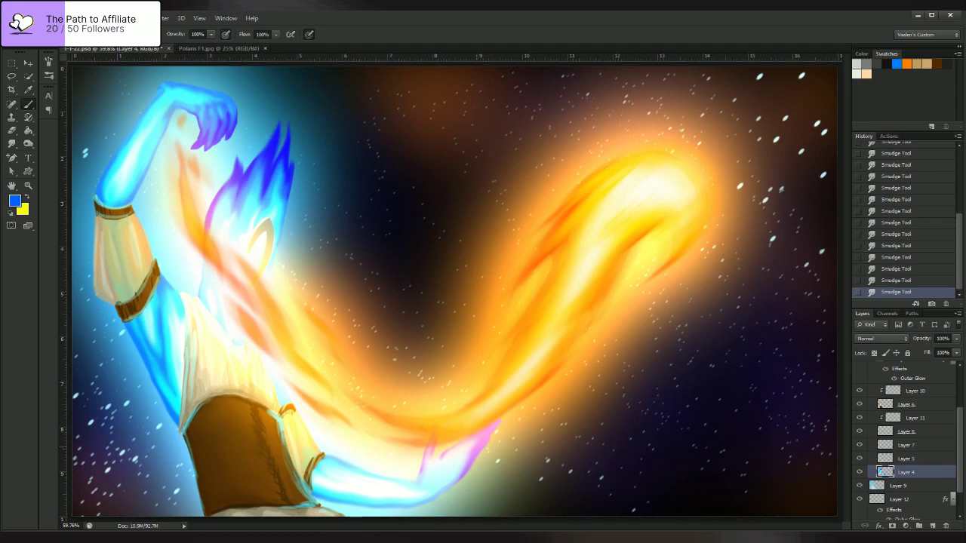
left_click_drag(478, 449, 464, 472)
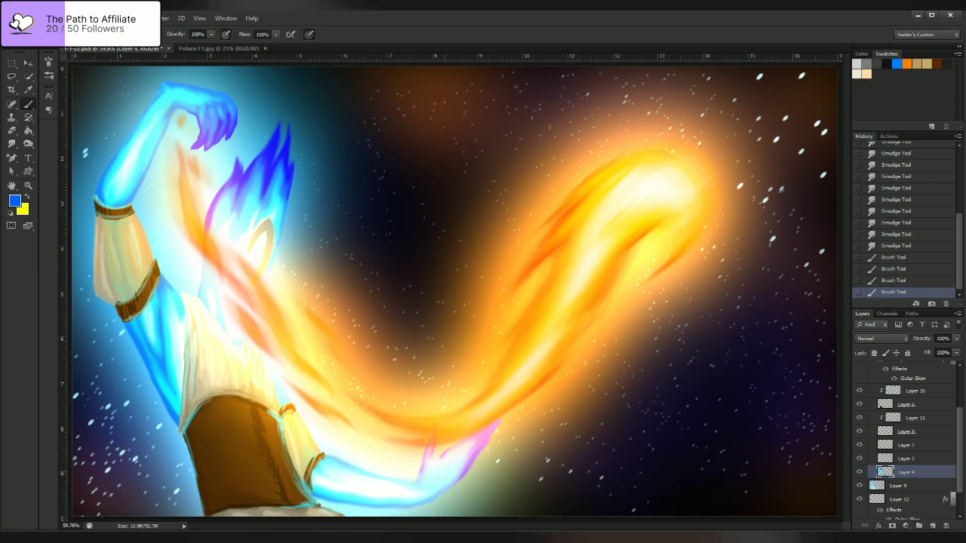
left_click_drag(455, 462, 446, 486)
key("ctrl+z")
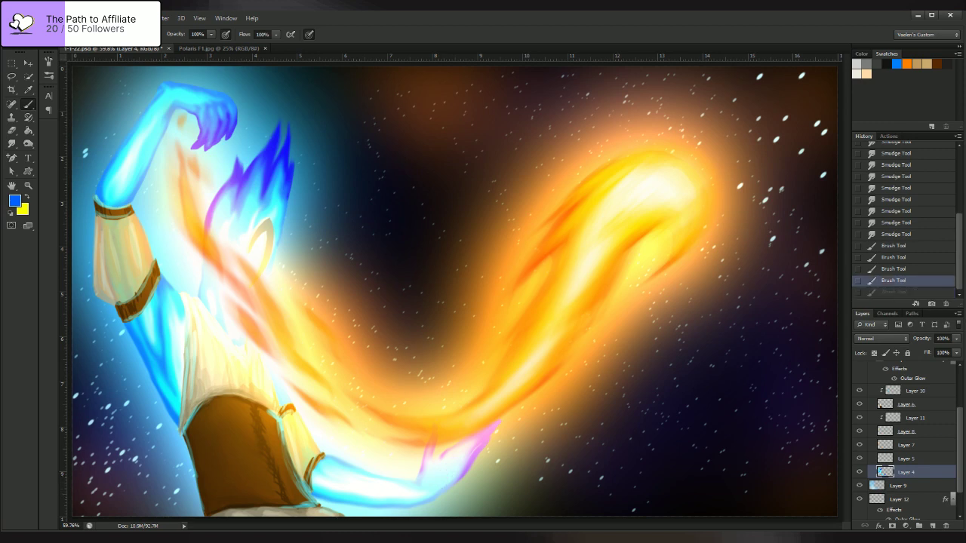
- Sample a deep blue and brush finger detail strokes onto the figure's lower hand on Layer 4
key("i")
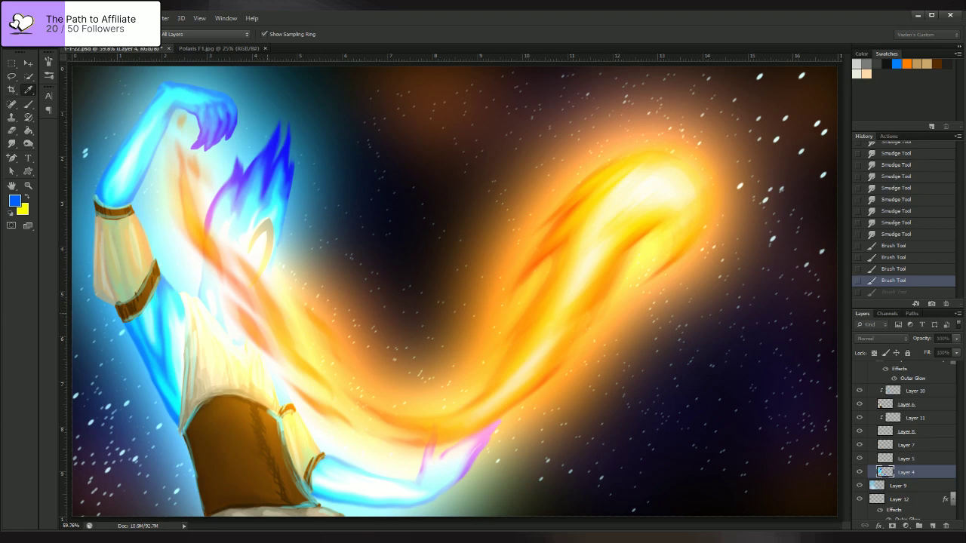
key("b")
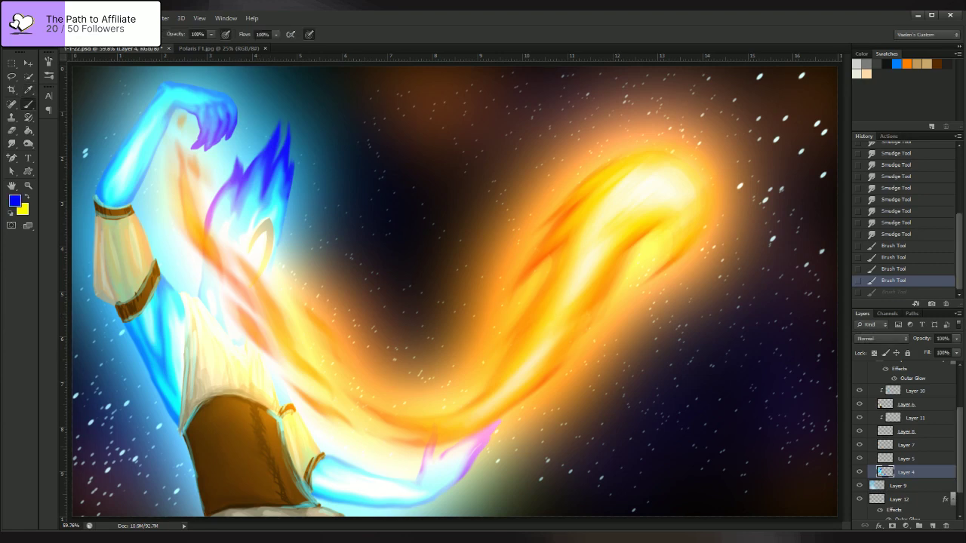
left_click_drag(478, 451, 490, 435)
left_click_drag(477, 453, 486, 441)
left_click_drag(474, 458, 485, 444)
key("ctrl+shift+z")
key("ctrl+shift+z")
key("ctrl+shift+z")
key("ctrl+shift+z")
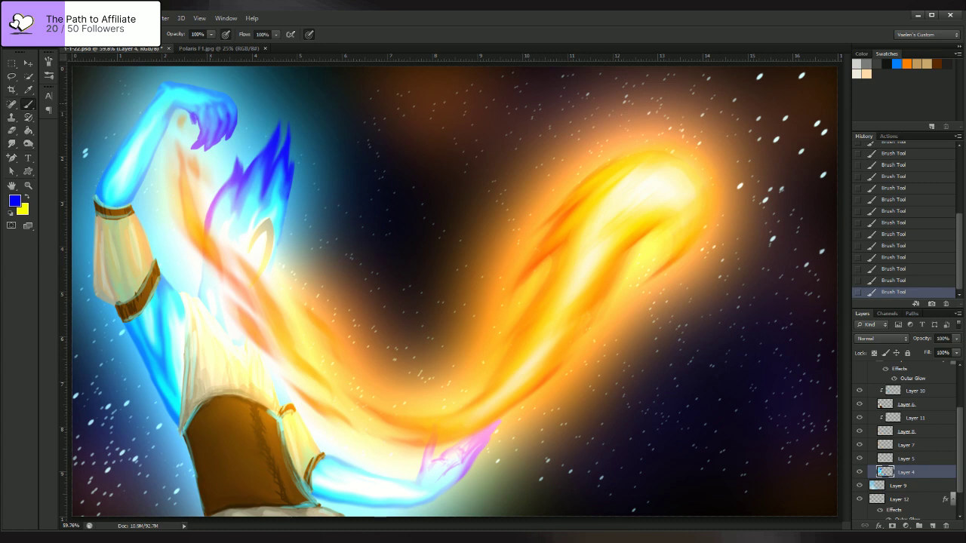
- Smudge the head flame's tips and side edges into softer, wispier tongues
left_click(12, 144)
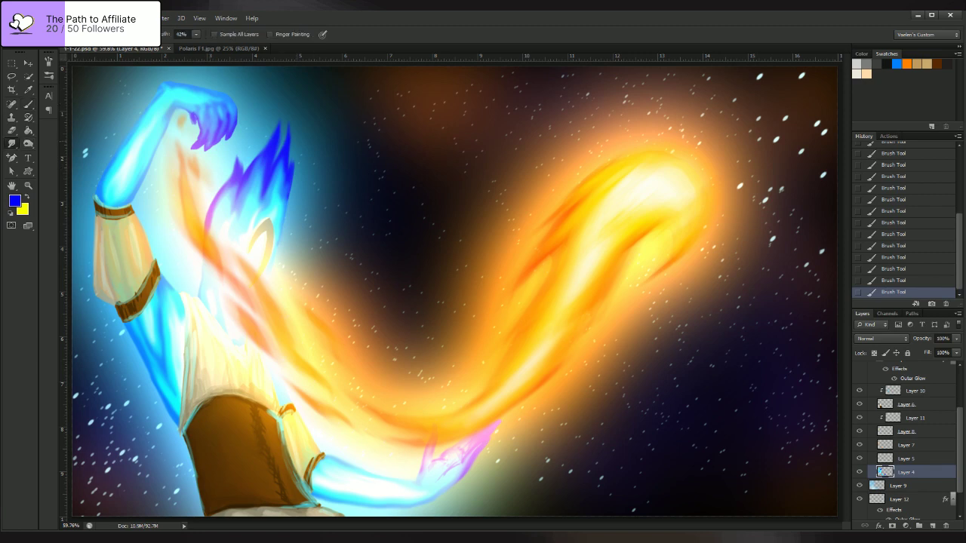
mouse_move(284, 130)
left_mouse_down()
mouse_move(282, 182)
mouse_move(289, 160)
mouse_move(277, 206)
mouse_move(289, 145)
mouse_move(259, 196)
mouse_move(276, 163)
mouse_move(274, 125)
mouse_move(247, 184)
mouse_move(251, 158)
mouse_move(260, 150)
mouse_move(245, 197)
mouse_move(234, 197)
mouse_move(231, 179)
mouse_move(246, 157)
mouse_move(216, 205)
mouse_move(279, 125)
mouse_move(275, 173)
left_mouse_up()
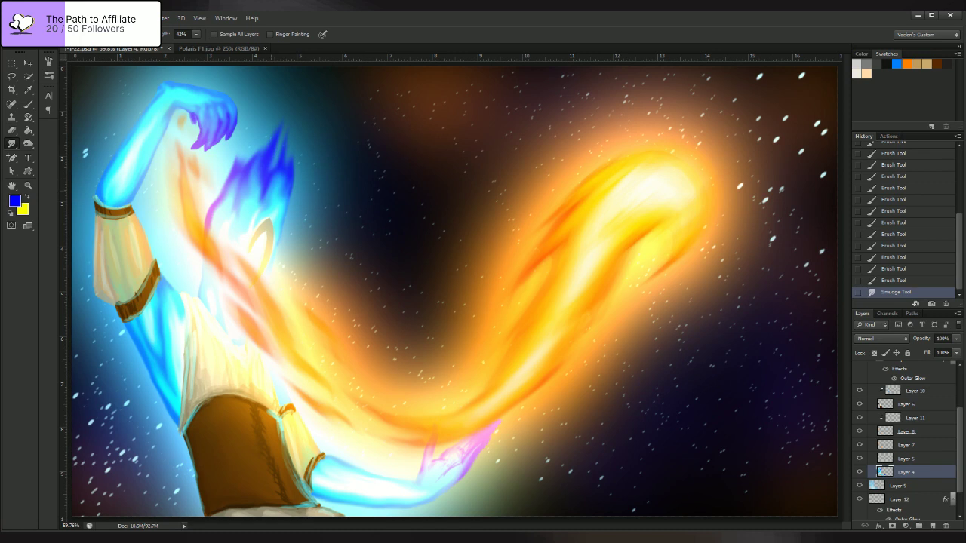
mouse_move(265, 204)
left_mouse_down()
mouse_move(290, 151)
mouse_move(277, 142)
mouse_move(273, 156)
mouse_move(241, 161)
mouse_move(229, 194)
left_mouse_up()
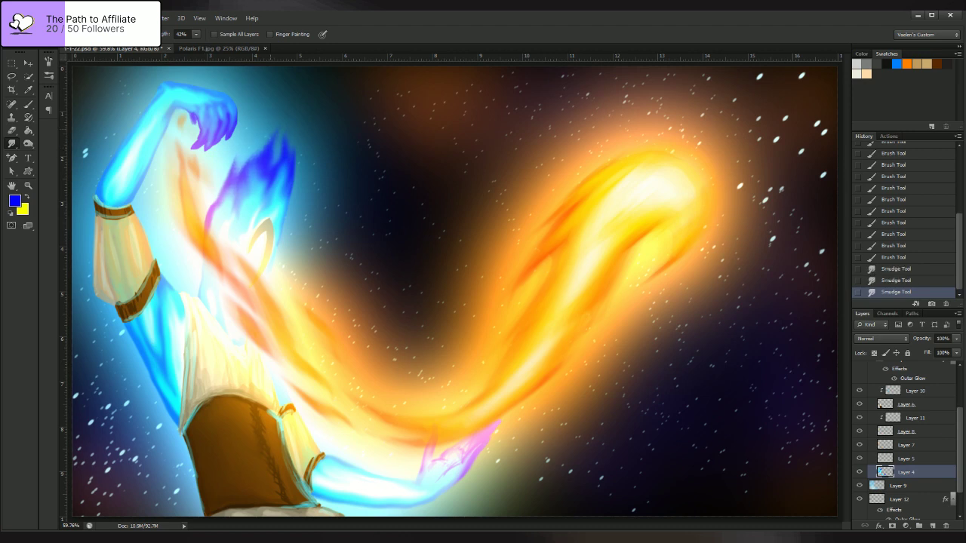
left_click_drag(274, 134, 234, 179)
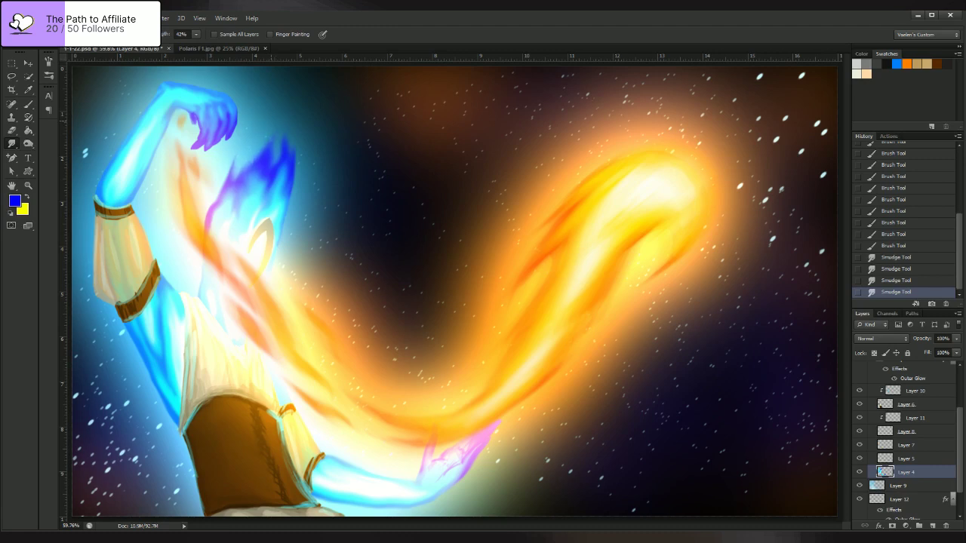
left_click_drag(268, 145, 258, 161)
left_click_drag(216, 210, 223, 197)
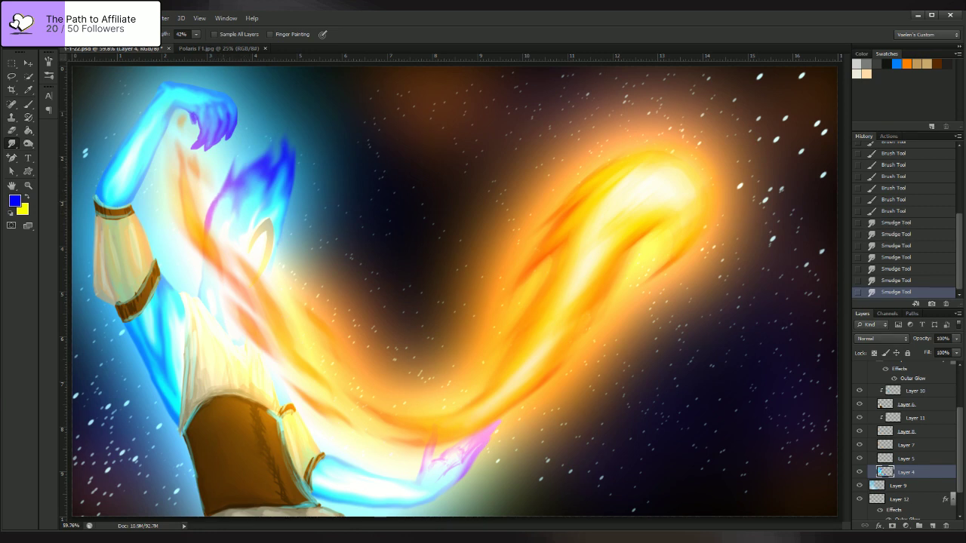
mouse_move(223, 197)
left_mouse_down()
mouse_move(215, 217)
mouse_move(228, 198)
left_mouse_up()
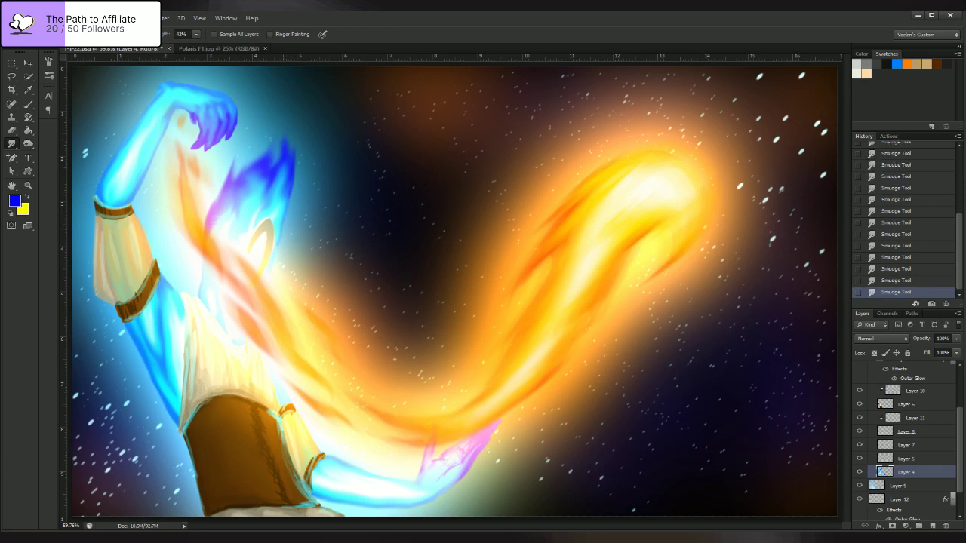
left_click_drag(286, 207, 288, 194)
- Brush short deep blue strokes down the tip and outer right edge of the figure's head flame
key("b")
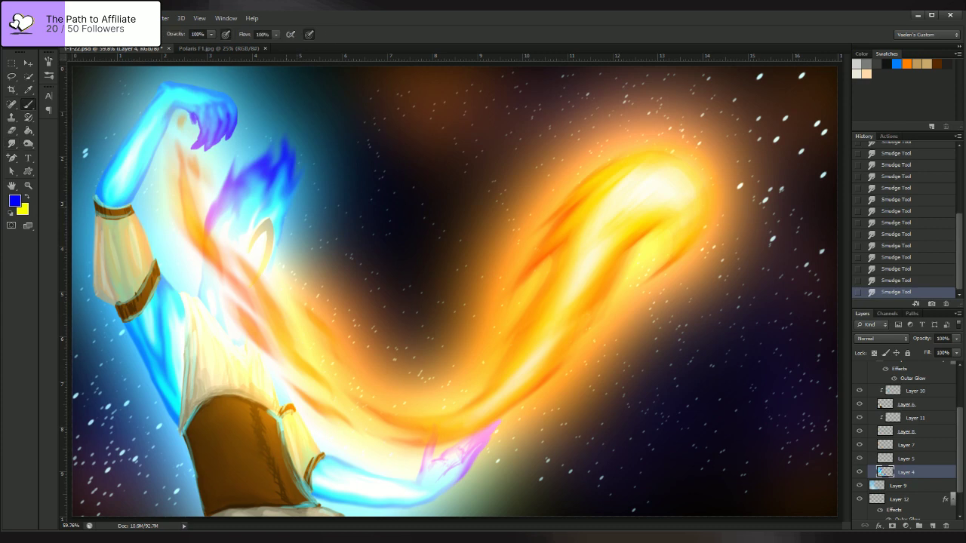
left_click_drag(284, 154, 279, 177)
left_click_drag(285, 157, 289, 194)
left_click_drag(293, 178, 288, 197)
left_click_drag(294, 183, 288, 202)
left_click_drag(294, 190, 287, 207)
left_click_drag(294, 192, 286, 210)
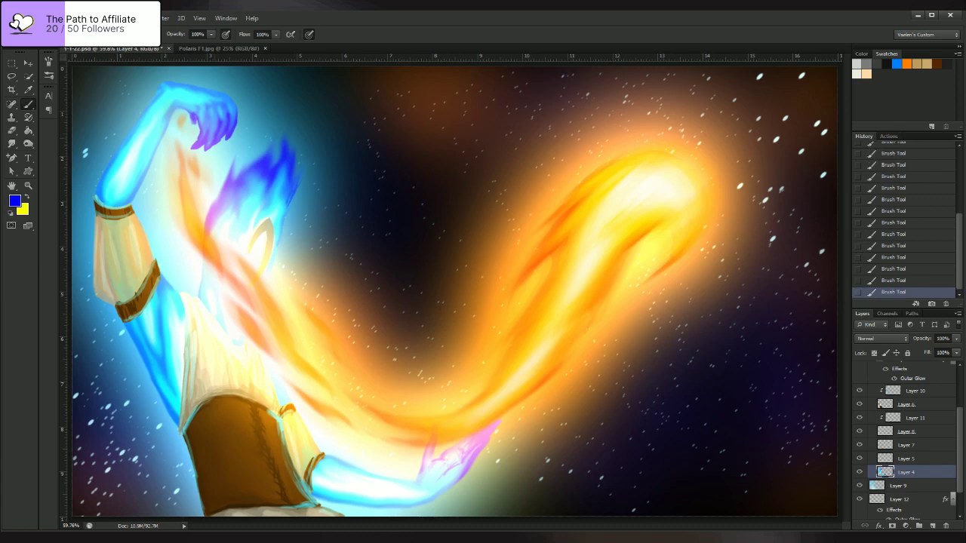
- Smudge the deep blue strokes along the head flame's outer edge into the surrounding flame
key("r")
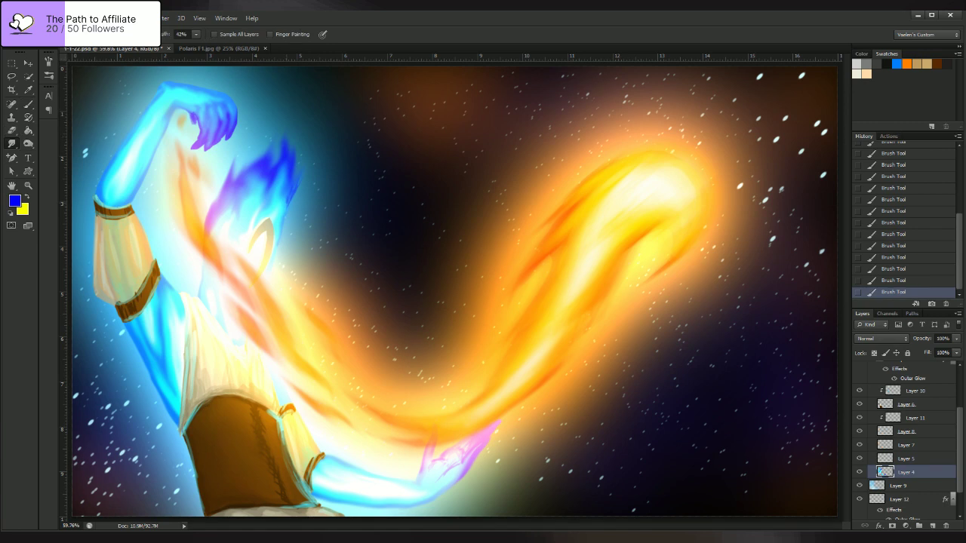
left_click_drag(291, 187, 291, 197)
mouse_move(296, 178)
left_mouse_down()
mouse_move(279, 225)
mouse_move(289, 205)
left_mouse_up()
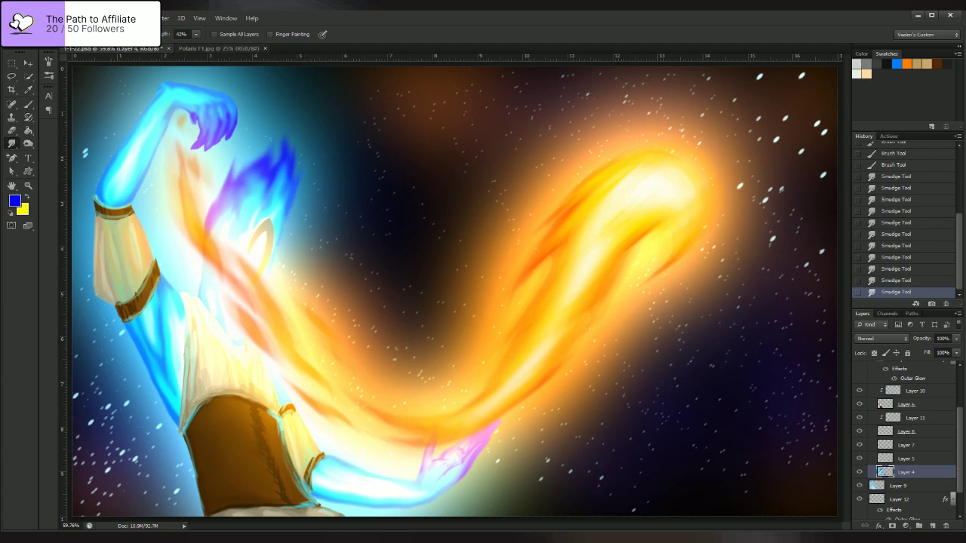
- Compare the painting with the Polaris reference image, examining the character's head and hair flame
left_click(219, 48)
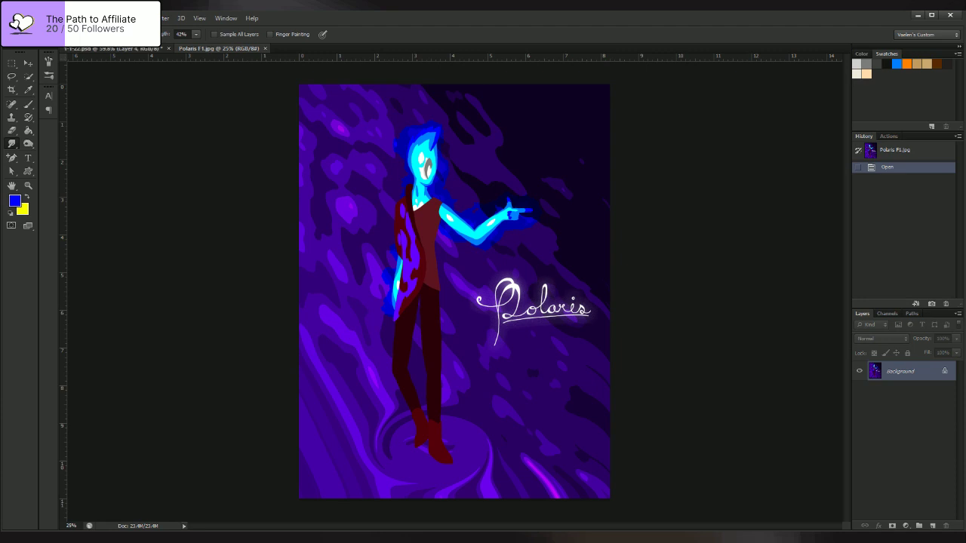
left_click(113, 48)
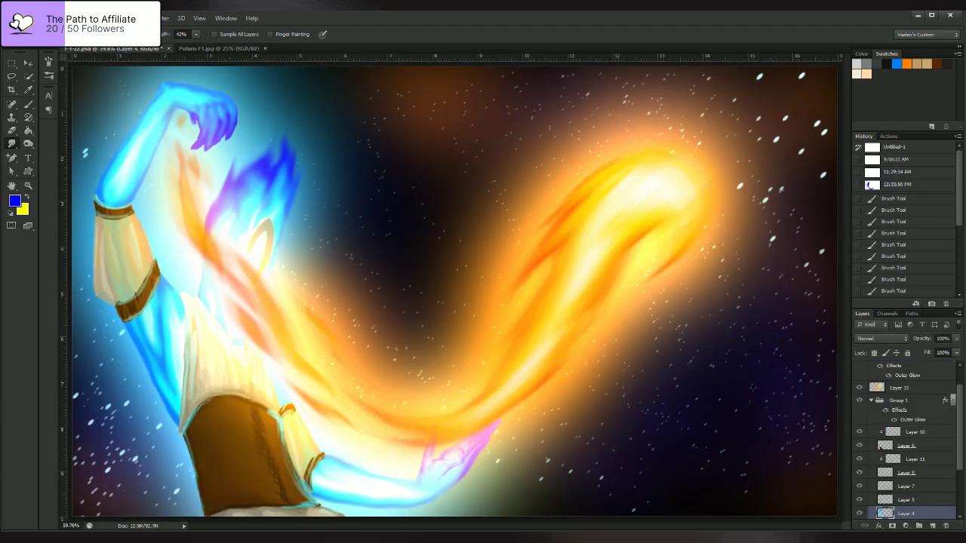
left_click(219, 48)
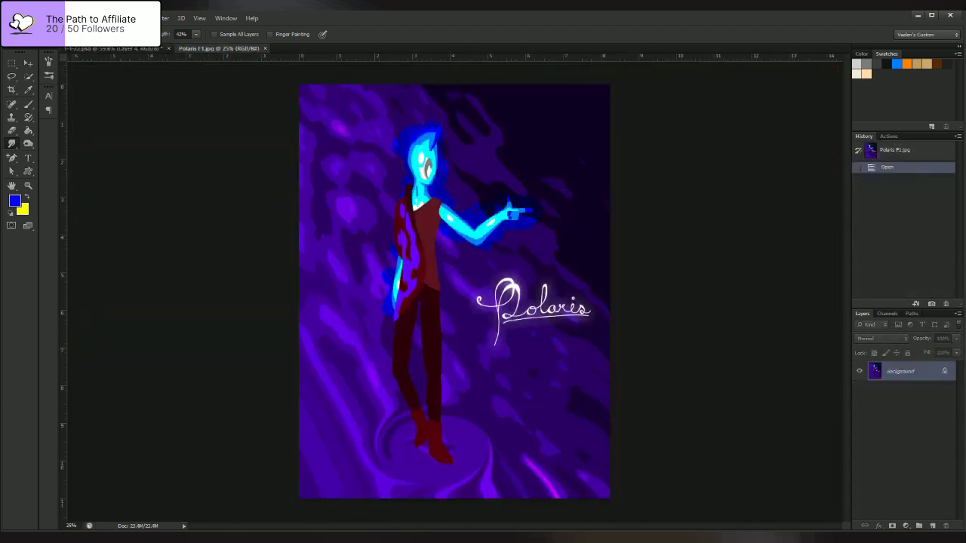
- Compare the painting with the full Polaris reference, examining the character's legs, boots and overall colouring
key("ctrl+Tab")
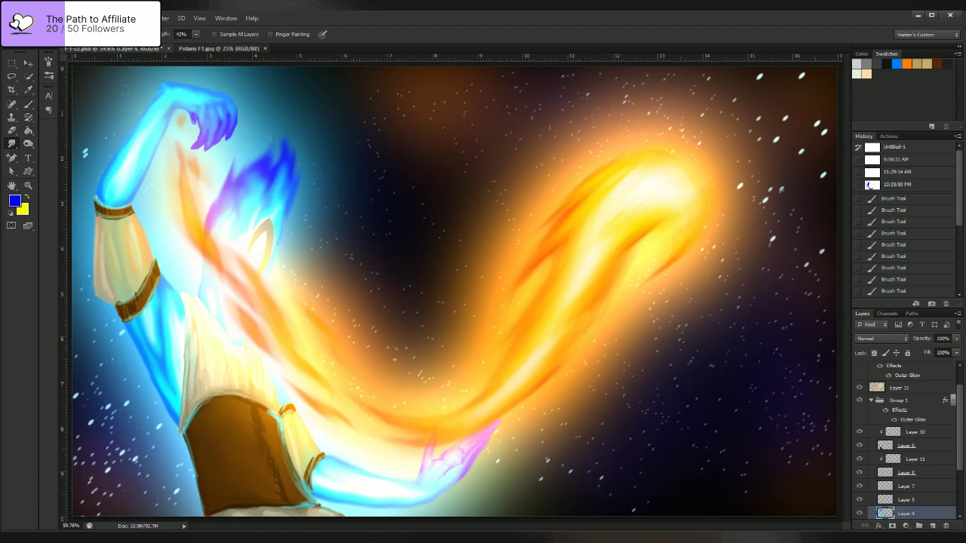
key("ctrl+Tab")
scroll(418, 448, "up", 6)
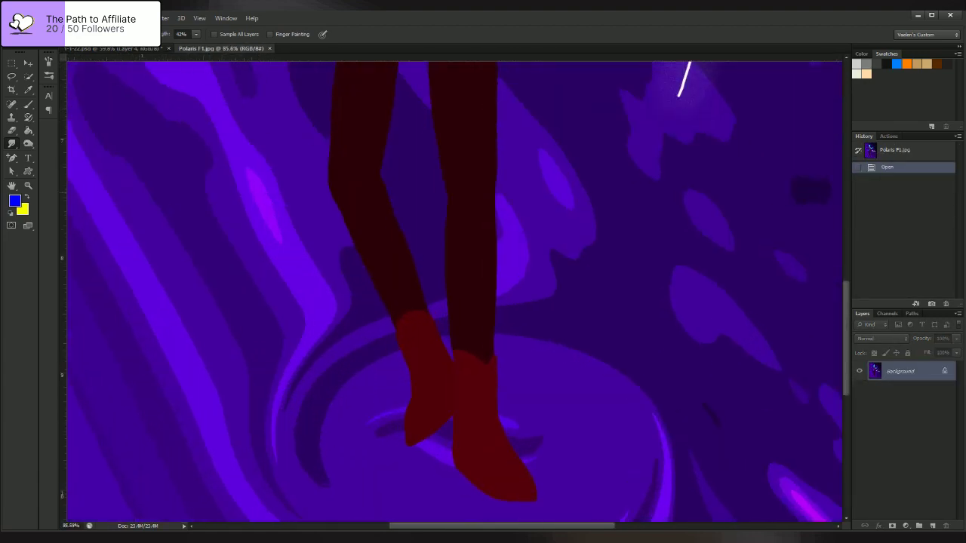
mouse_move(427, 383)
left_mouse_down()
mouse_move(397, 420)
mouse_move(445, 399)
left_mouse_up()
key("ctrl+z")
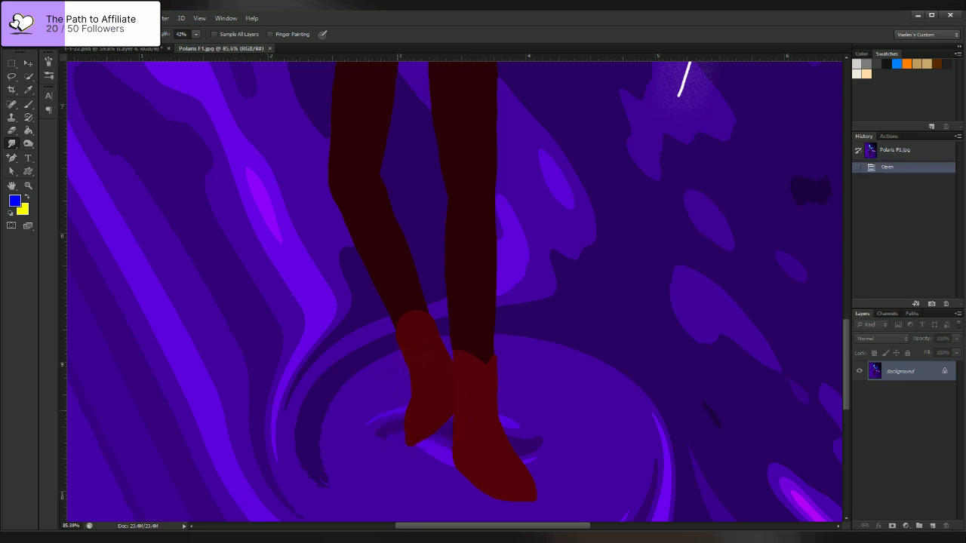
key("ctrl+0")
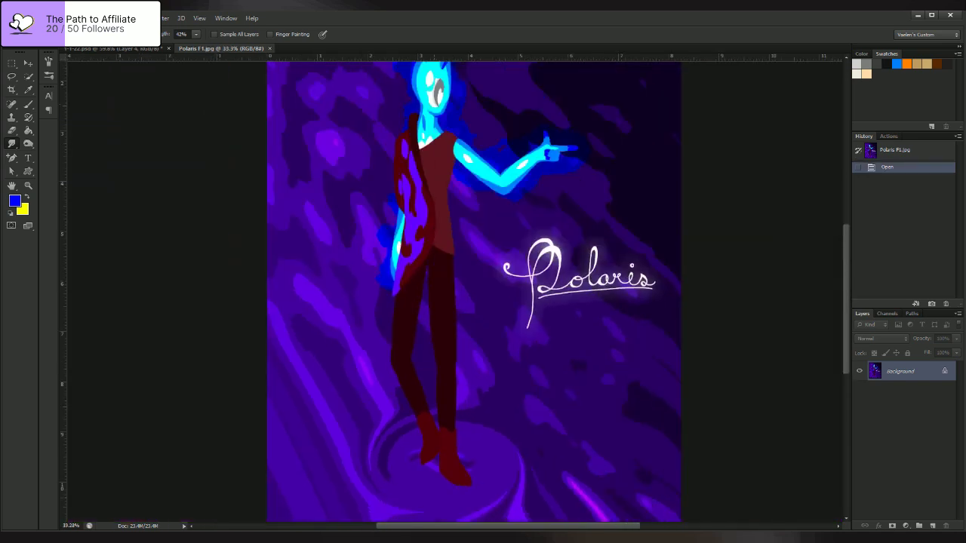
key("ctrl+minus")
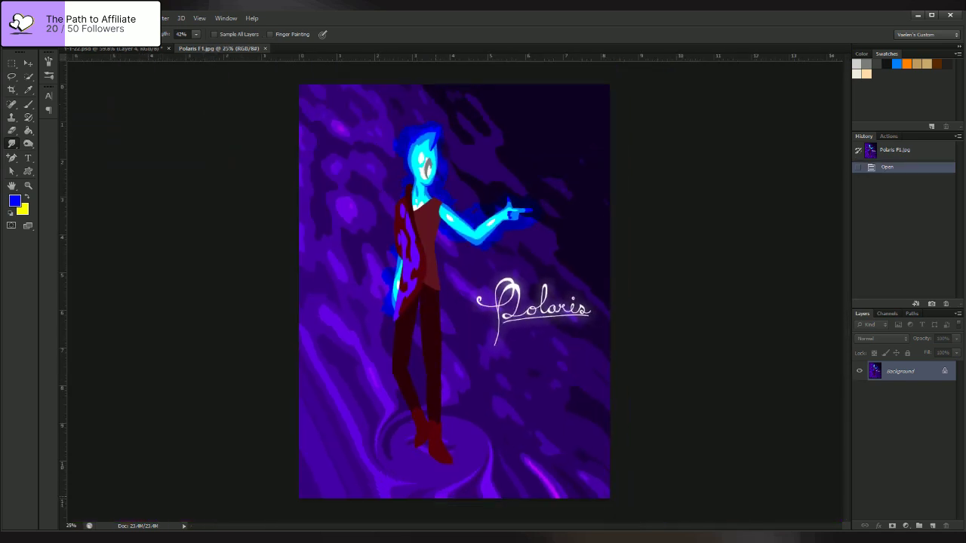
left_click(115, 48)
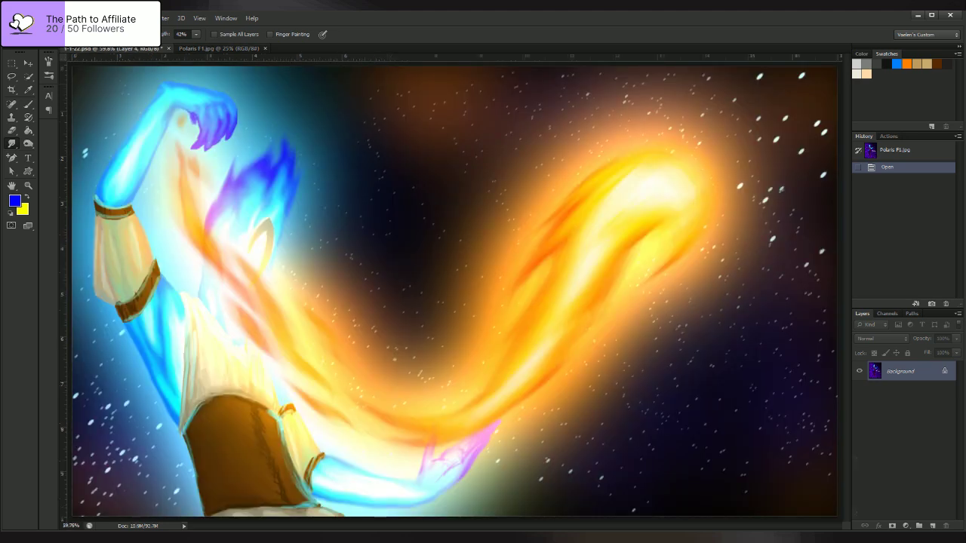
scroll(454, 291, "down", 1)
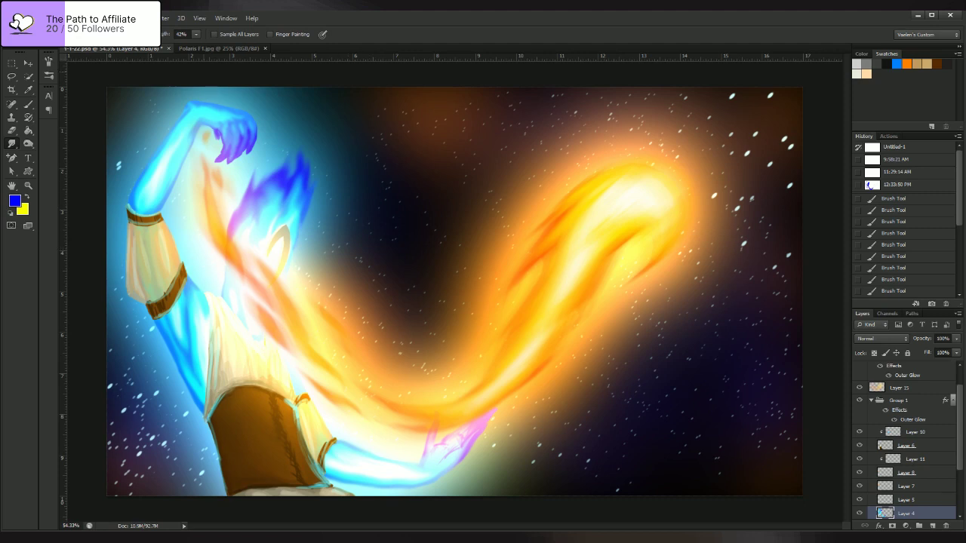
key("ctrl+Tab")
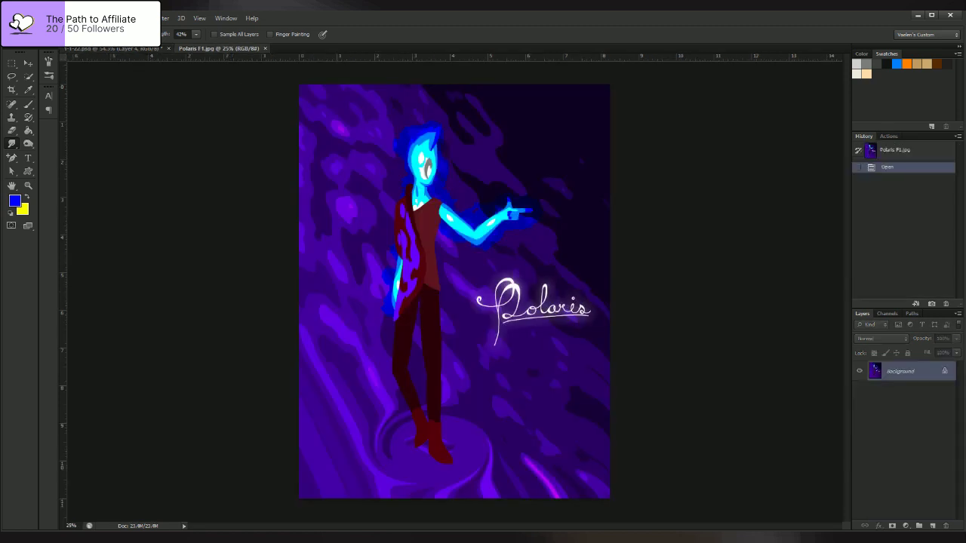
key("ctrl+Tab")
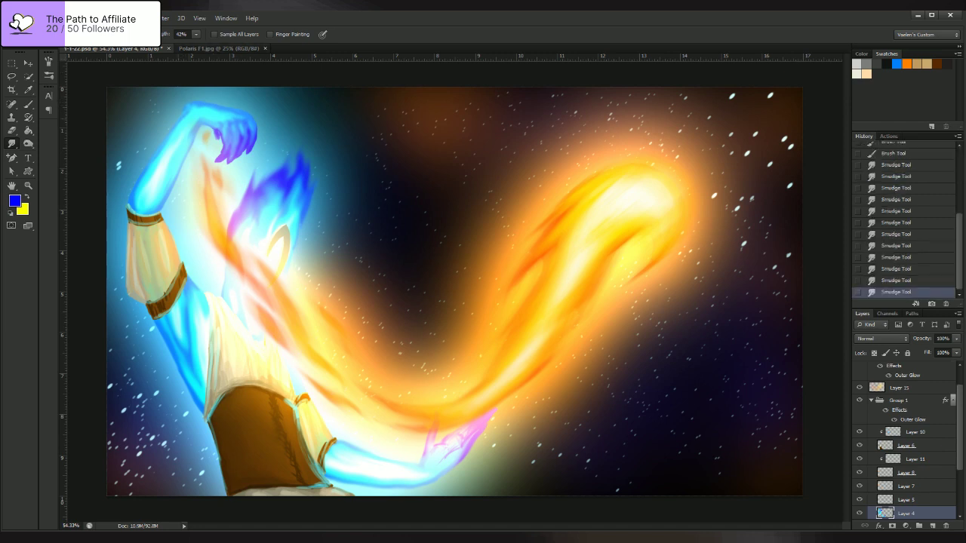
- Smudge the head flame's tip upward and blur the upper edge of the figure's raised wrist and hand
left_click_drag(296, 180, 302, 157)
key("shift+r")
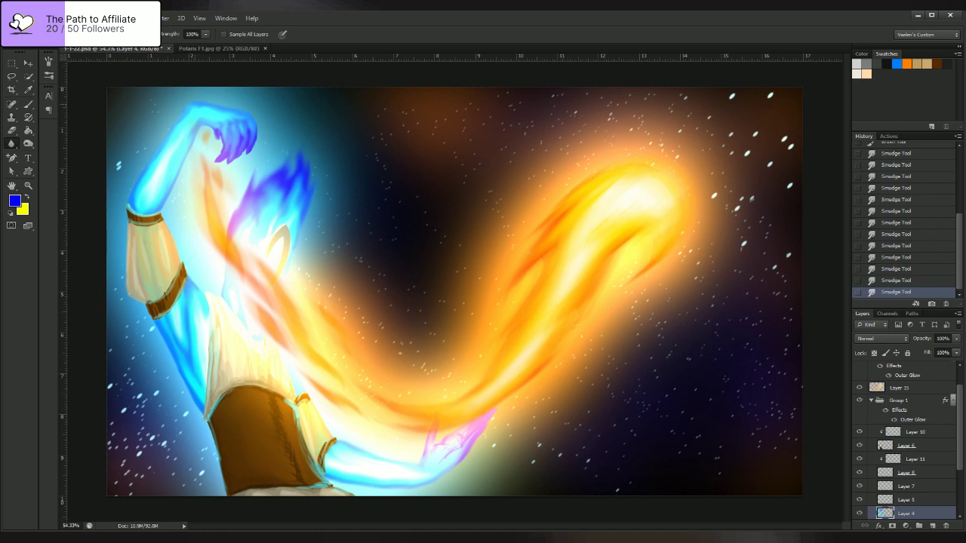
left_click_drag(194, 105, 212, 103)
left_click_drag(206, 104, 230, 108)
- Blur the deep blue streaks down the head flame and a small patch of the lower hand's palm
left_click_drag(295, 160, 281, 184)
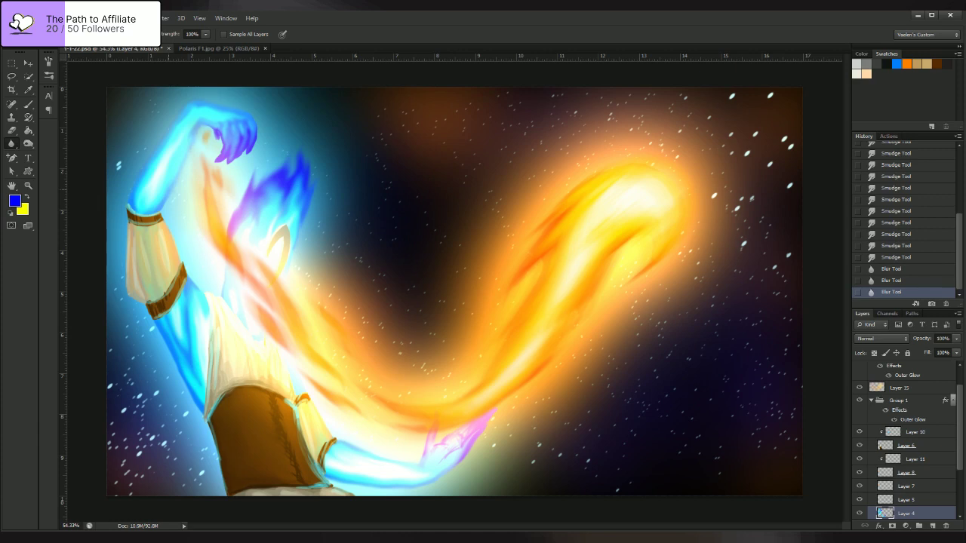
left_click_drag(296, 167, 281, 190)
left_click_drag(294, 170, 282, 190)
left_click_drag(293, 172, 283, 192)
left_click_drag(290, 179, 279, 198)
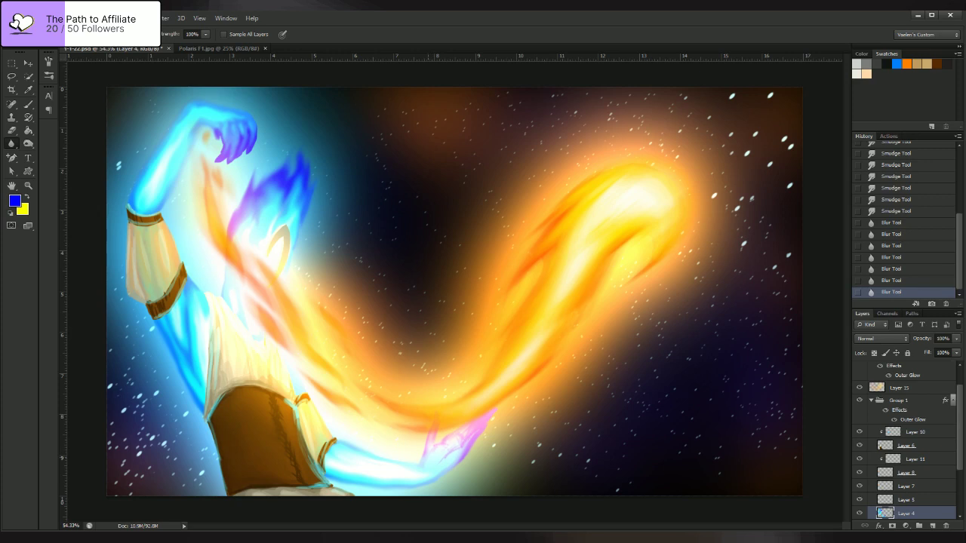
left_click_drag(429, 458, 448, 463)
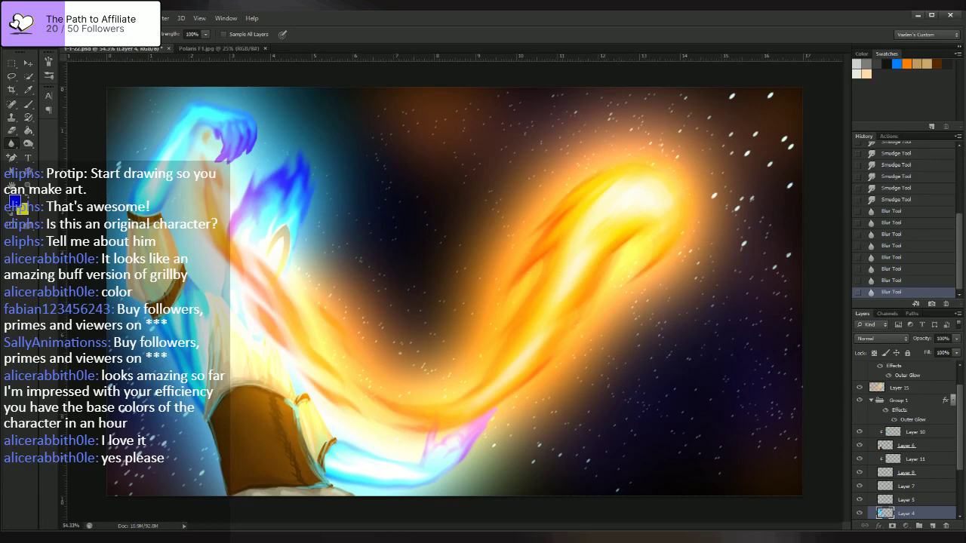
- Group all the painting's layers from Layer 14 down to Layer 12, including Group 1
left_click(871, 401)
scroll(903, 438, "up", 1)
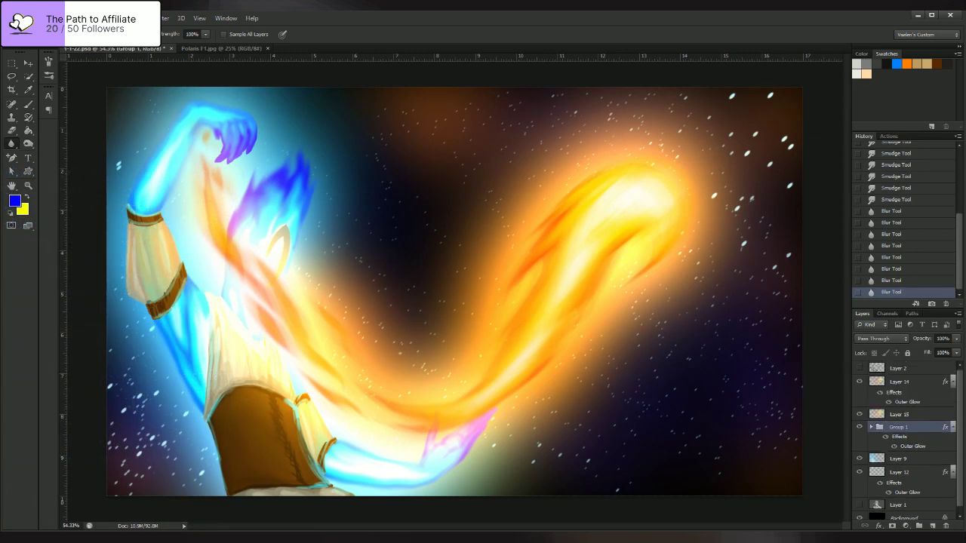
left_click(899, 382)
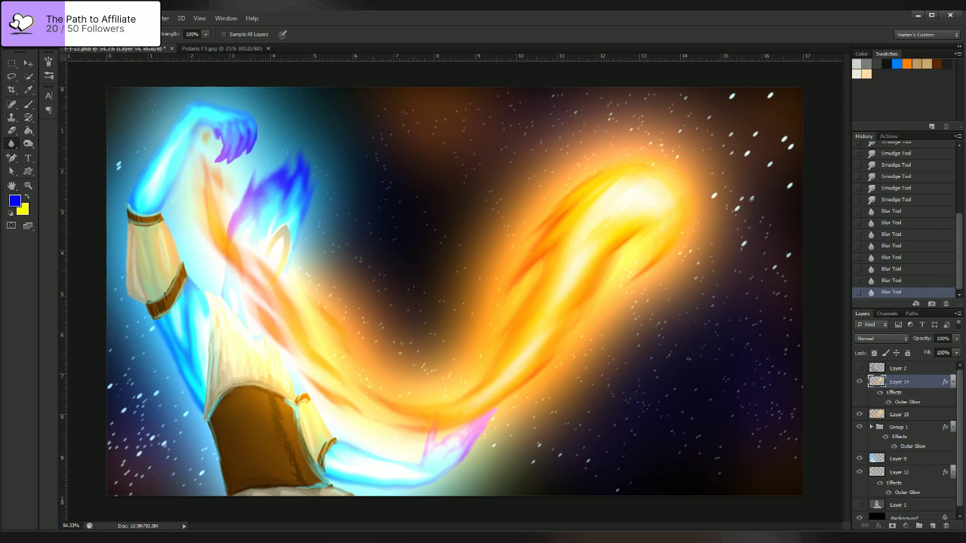
left_click(899, 414)
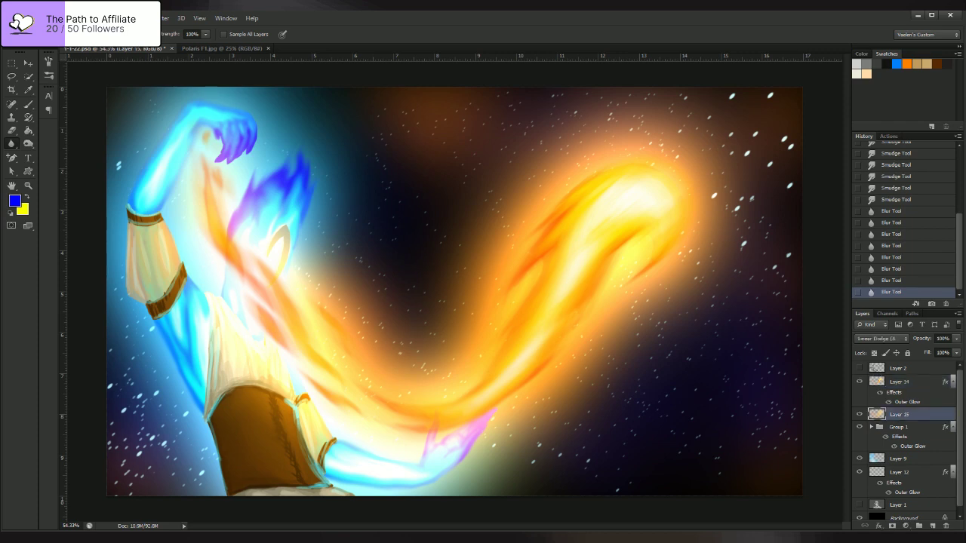
left_click(900, 382)
scroll(900, 385, "down", 1)
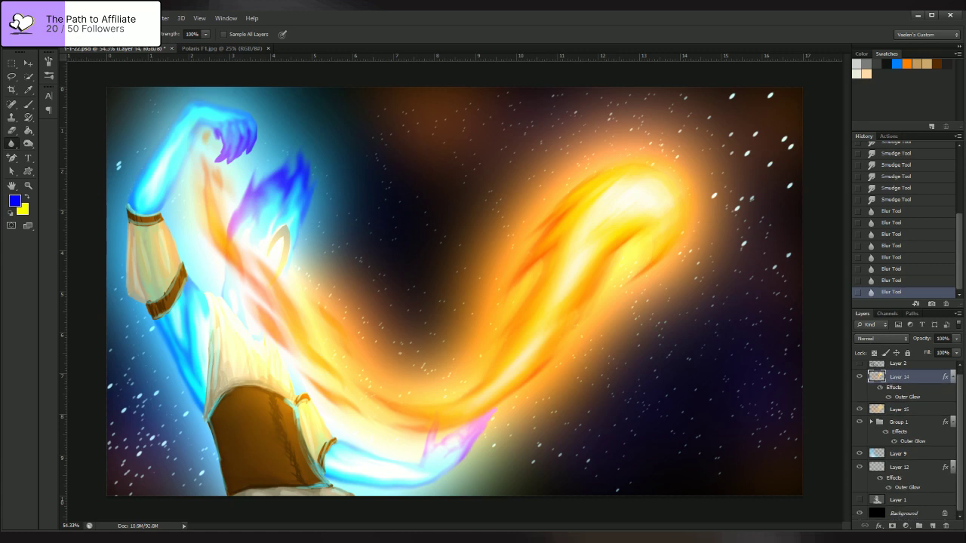
left_click(900, 467, "shift")
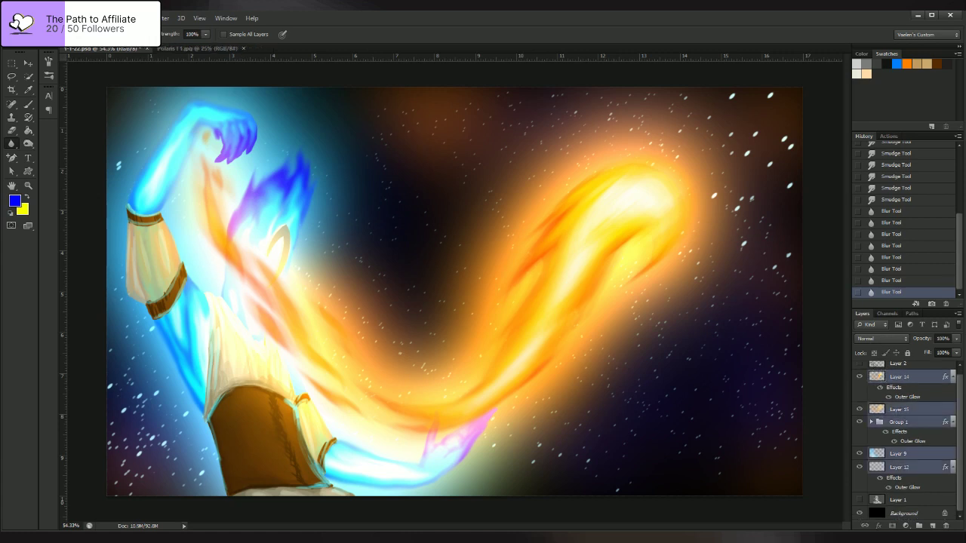
key("ctrl+g")
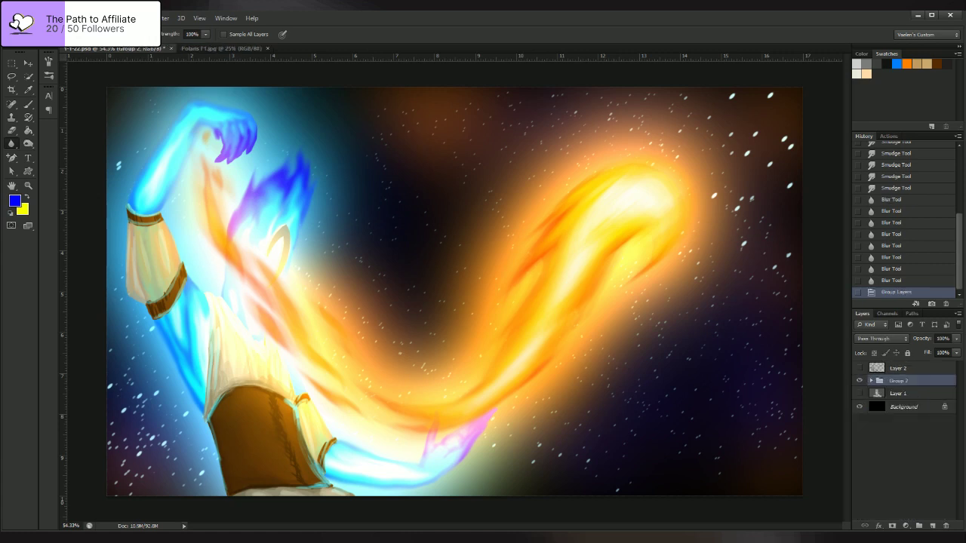
- Add a new layer inside the painting's group and place it at the bottom, beneath Layer 12
left_click(872, 381)
scroll(875, 385, "down", 1)
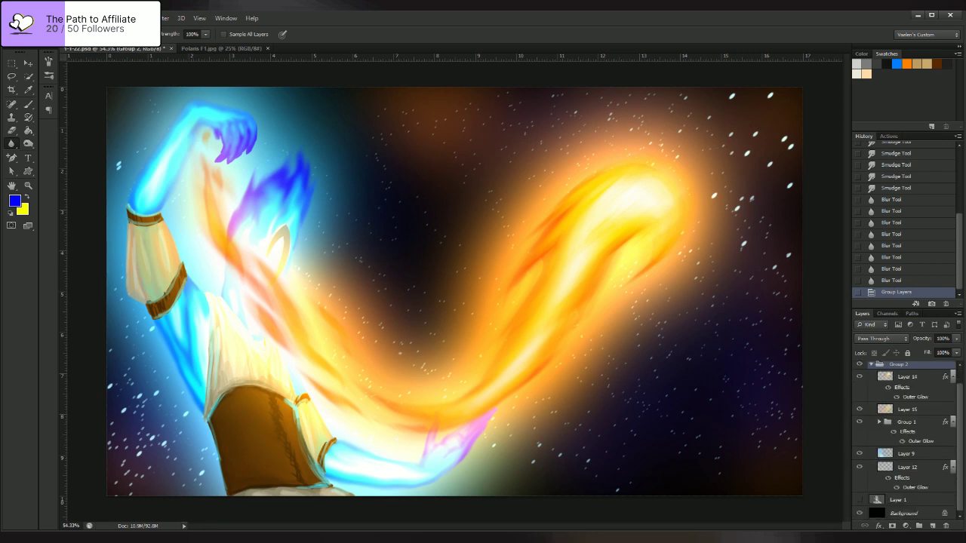
left_click(884, 465)
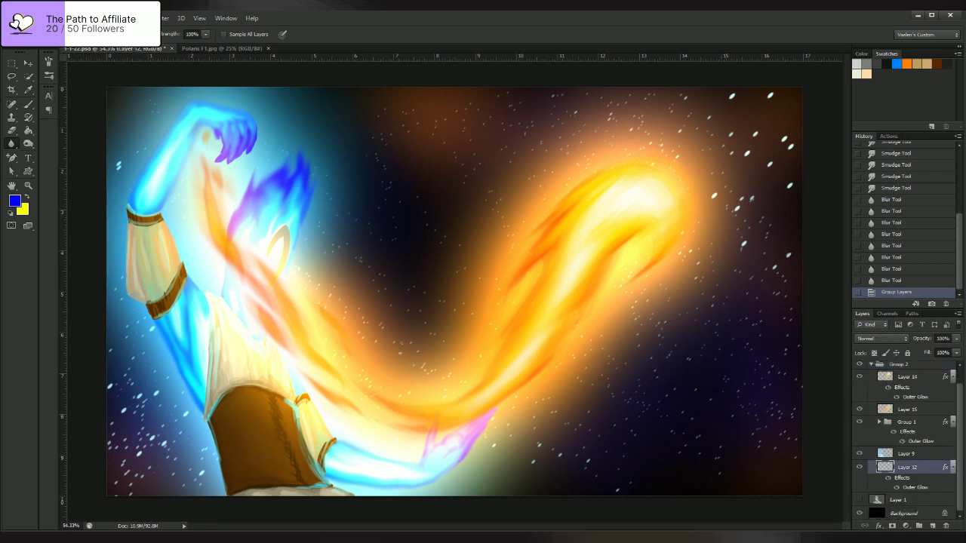
key("ctrl+shift+alt+n")
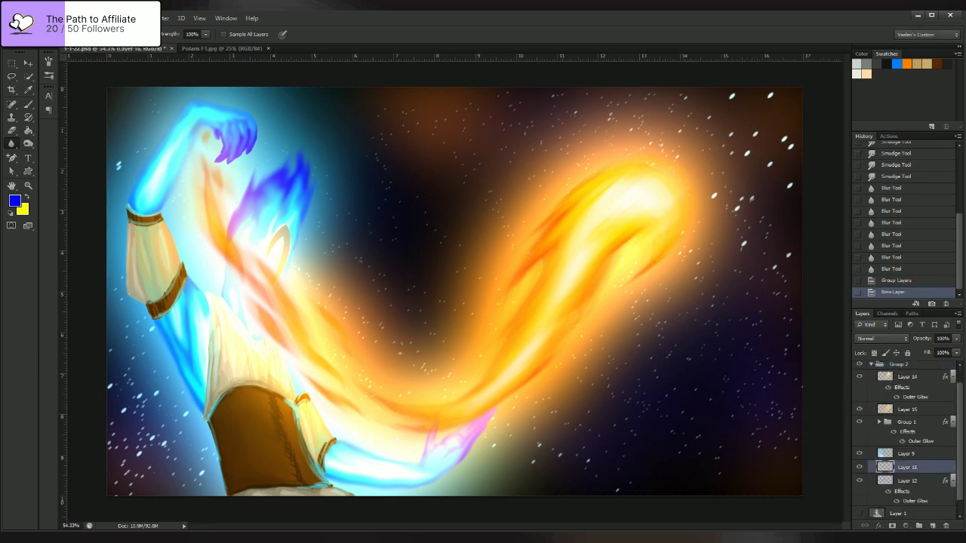
left_click_drag(907, 481, 907, 460)
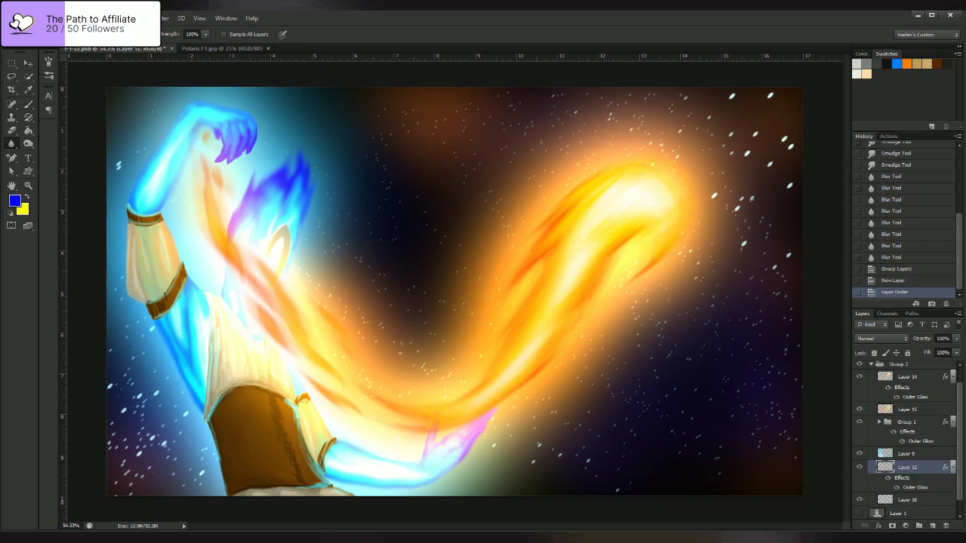
- Fill the new bottom layer of the painting's group with black and collapse the group
left_click(898, 499)
key("g")
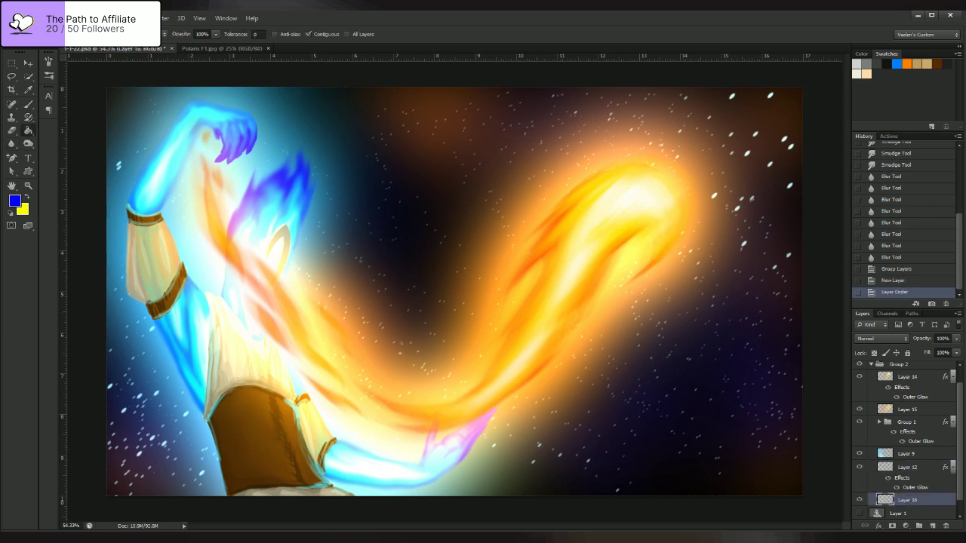
key("i")
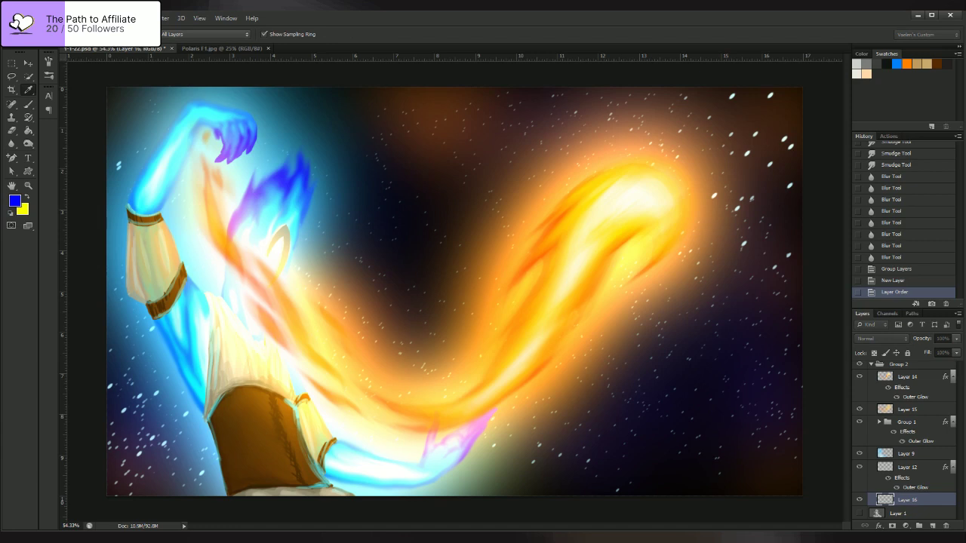
key("Return")
left_click(483, 330)
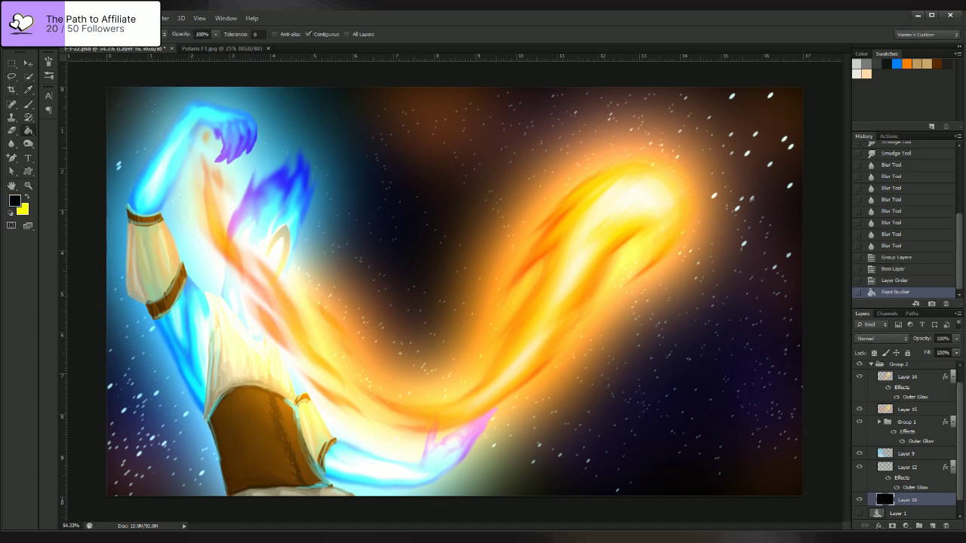
scroll(906, 441, "up", 1)
left_click(871, 381)
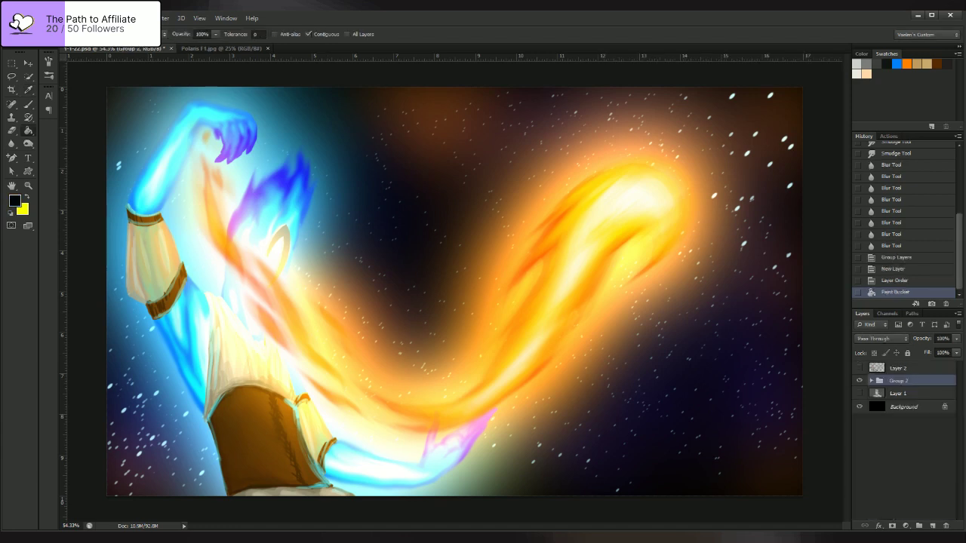
- Invert the Background layer from black to white and hide the painting's group
left_click(904, 407)
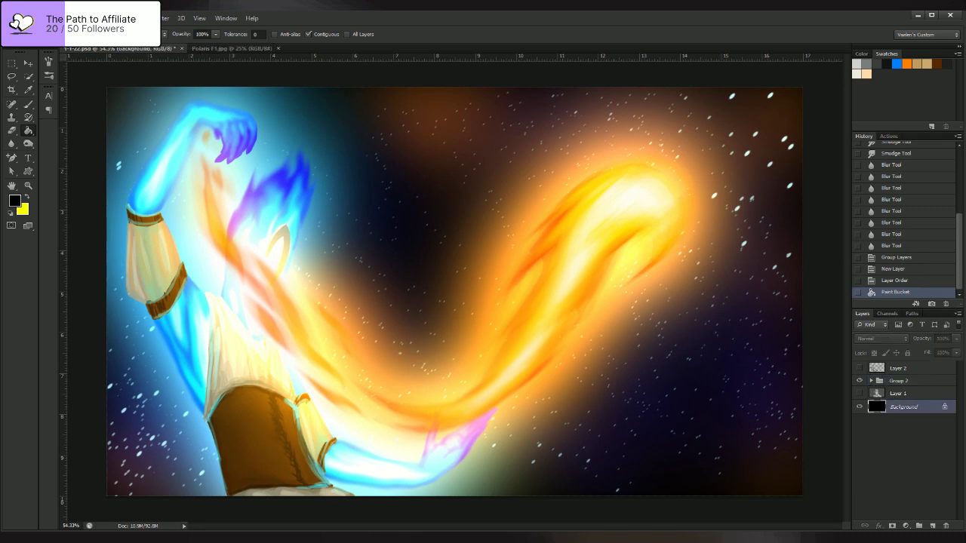
key("ctrl+i")
left_click(859, 381)
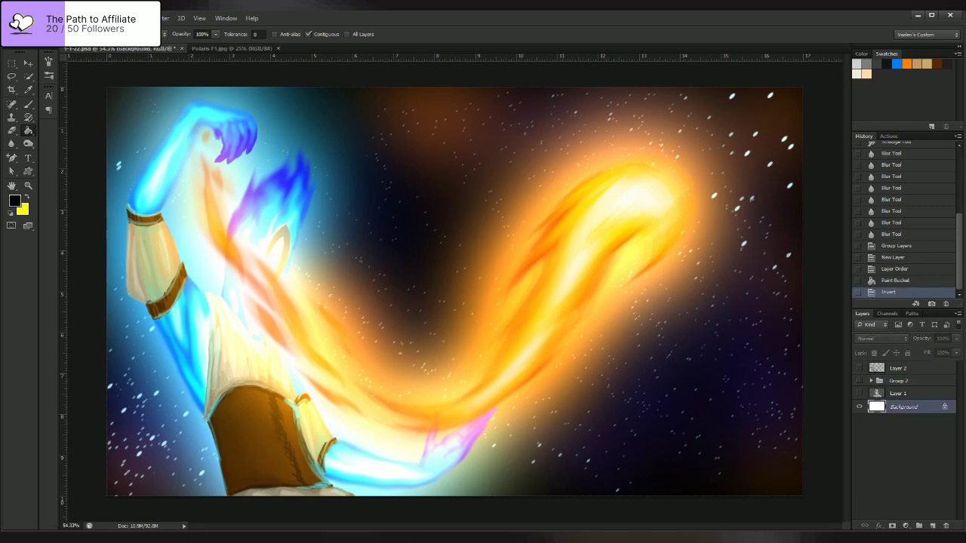
- Show the Layer 2 sketch, move it to the top of the hidden Group 2, and collapse the group
left_click(858, 368)
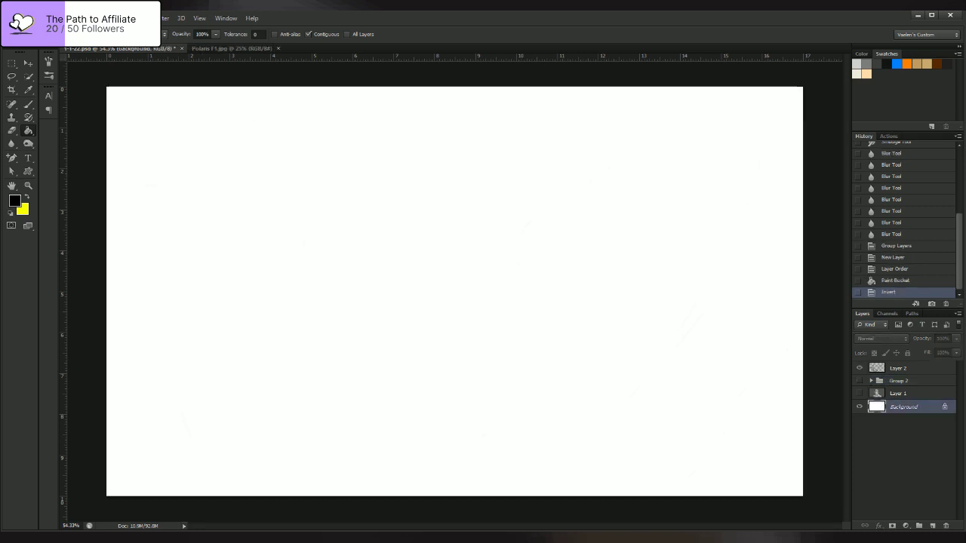
left_click(859, 381)
left_click(898, 380)
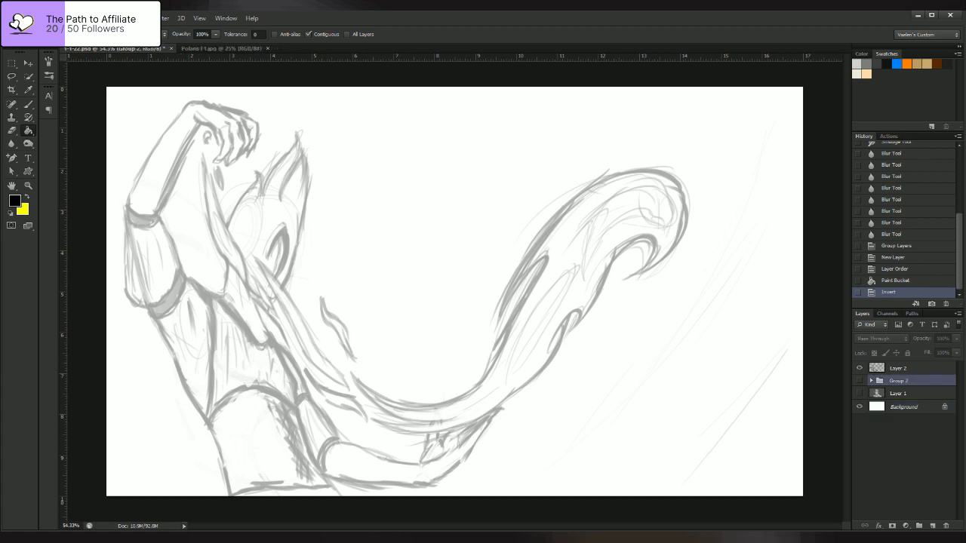
left_click(871, 380)
left_click_drag(898, 368, 898, 387)
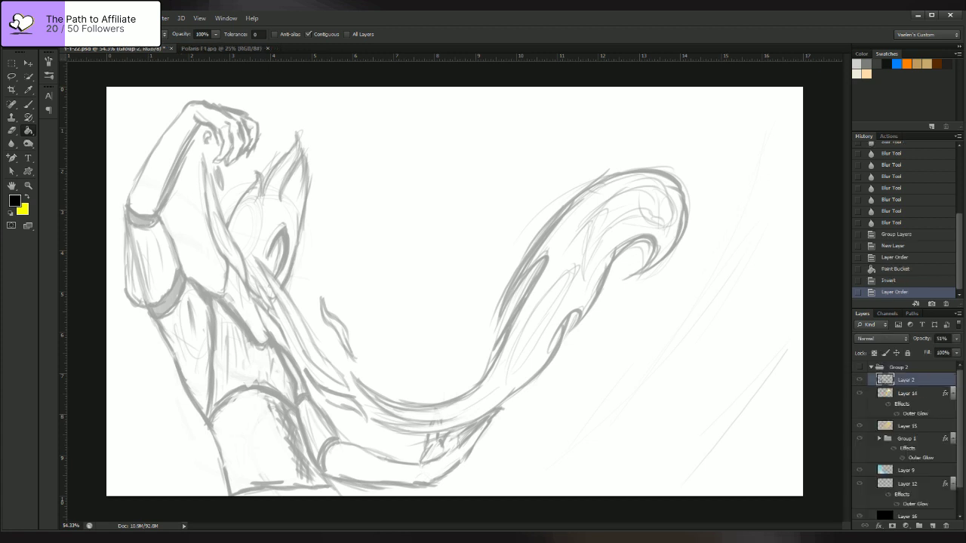
left_click(872, 368)
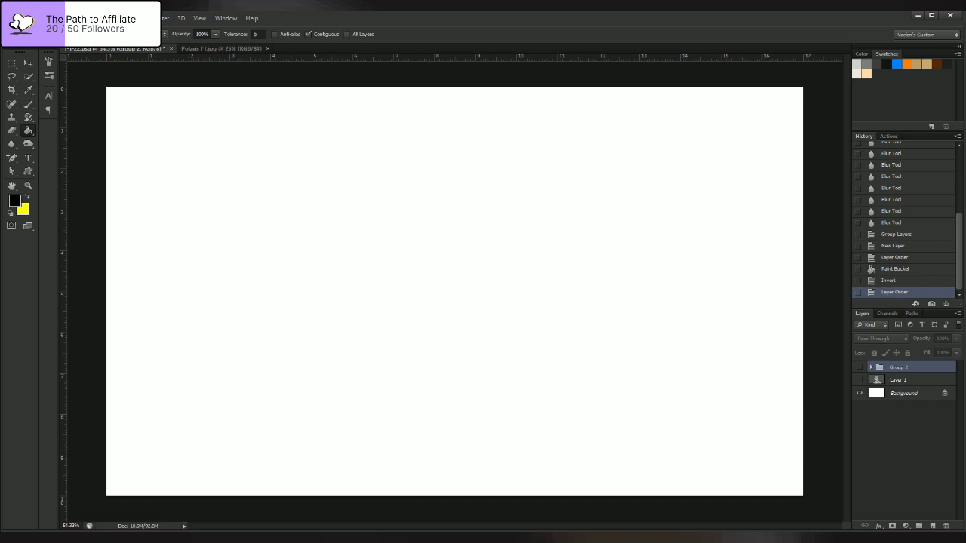
- Create a new layer above Group 2 and switch to the Brush tool
key("ctrl+shift+alt+n")
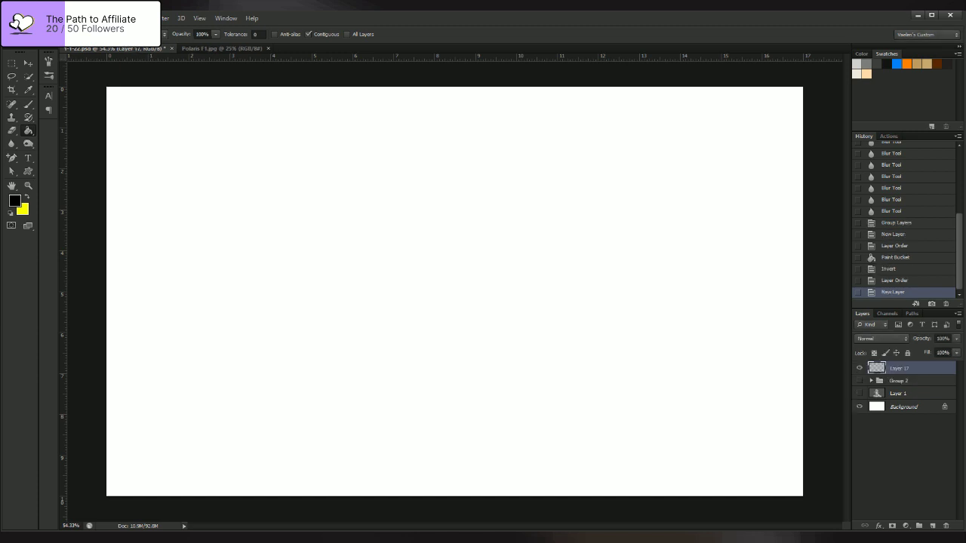
left_click(29, 104)
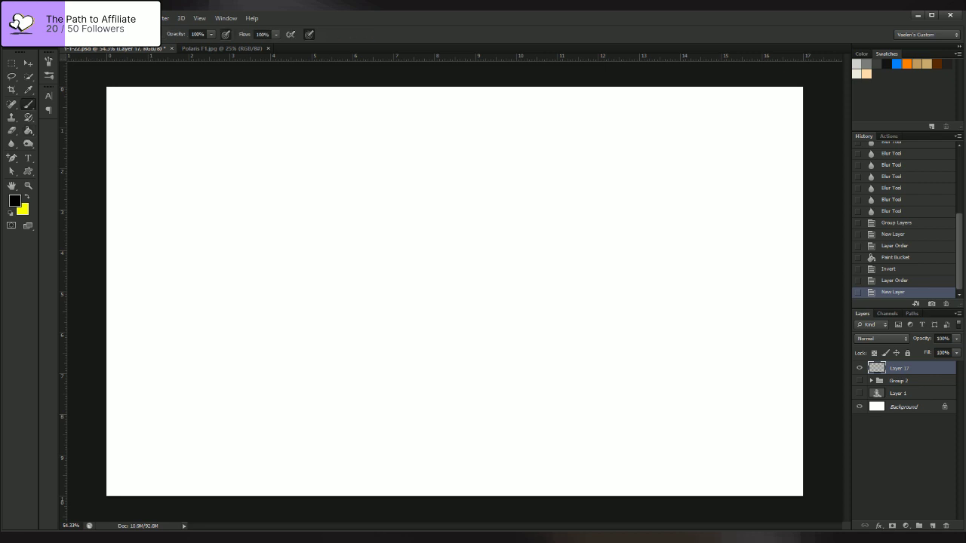
- Set the foreground color to dark gray and sketch the first finger outlines of a hand near the canvas center
left_click(15, 201)
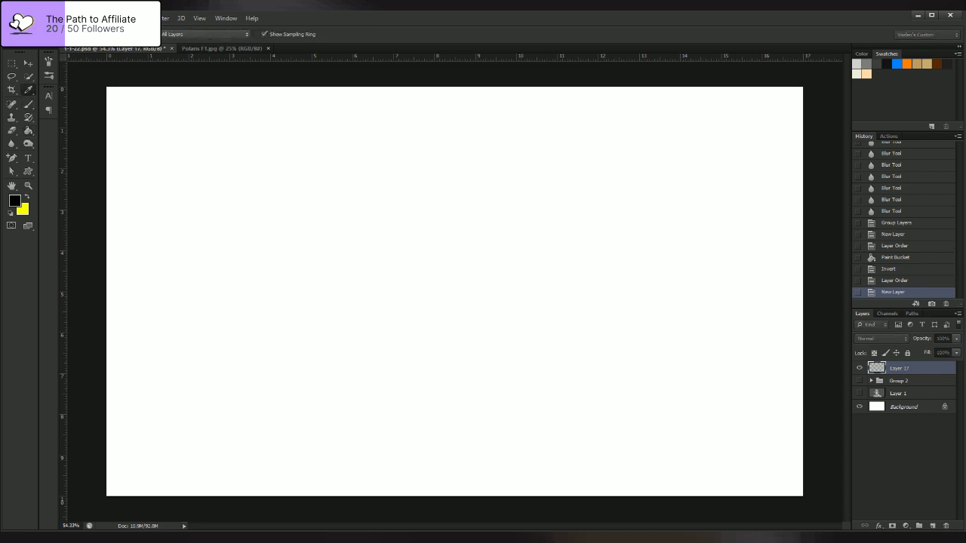
key("b")
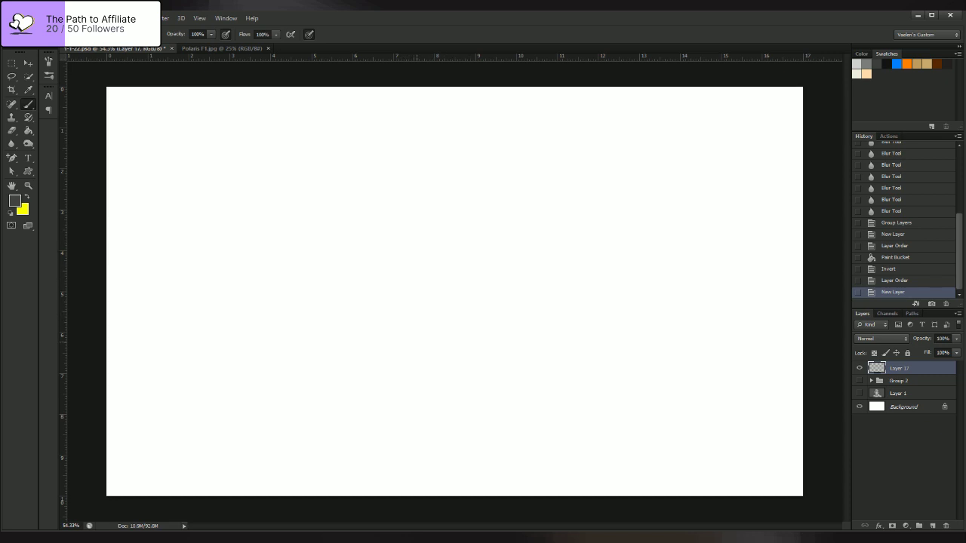
mouse_move(379, 282)
left_mouse_down()
mouse_move(404, 326)
mouse_move(412, 309)
left_mouse_up()
left_click_drag(387, 278, 413, 310)
left_click_drag(422, 317, 452, 347)
mouse_move(406, 328)
left_mouse_down()
mouse_move(419, 346)
mouse_move(399, 347)
left_mouse_up()
left_click_drag(392, 325, 409, 359)
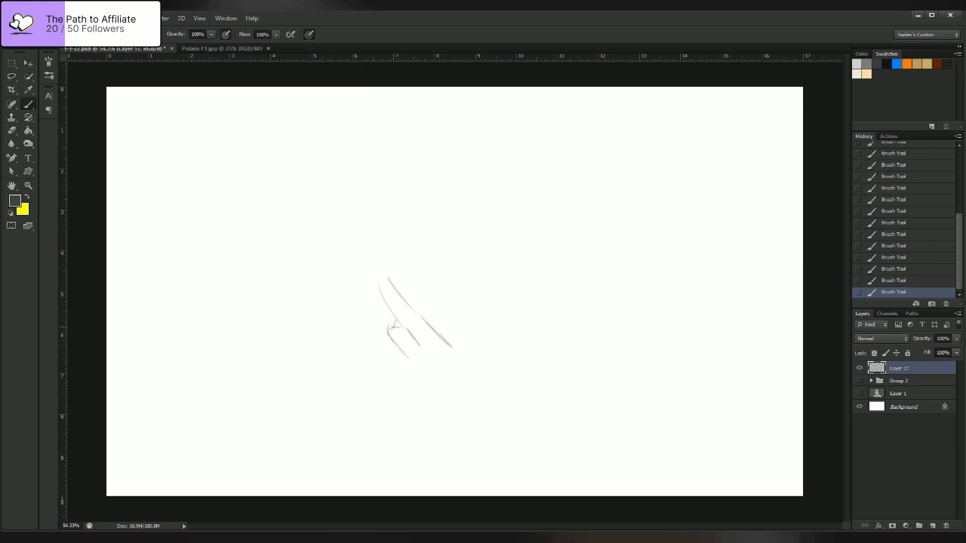
- Sketch the hand's curled fingers, palm and raised little finger, and darken the crossed finger outlines
mouse_move(396, 322)
left_mouse_down()
mouse_move(408, 332)
mouse_move(382, 356)
mouse_move(392, 366)
mouse_move(381, 375)
left_mouse_up()
left_click_drag(452, 345, 435, 382)
mouse_move(447, 347)
left_mouse_down()
mouse_move(437, 379)
mouse_move(388, 396)
mouse_move(412, 381)
mouse_move(379, 362)
mouse_move(412, 392)
mouse_move(439, 362)
mouse_move(450, 291)
left_mouse_up()
left_click_drag(441, 296, 455, 287)
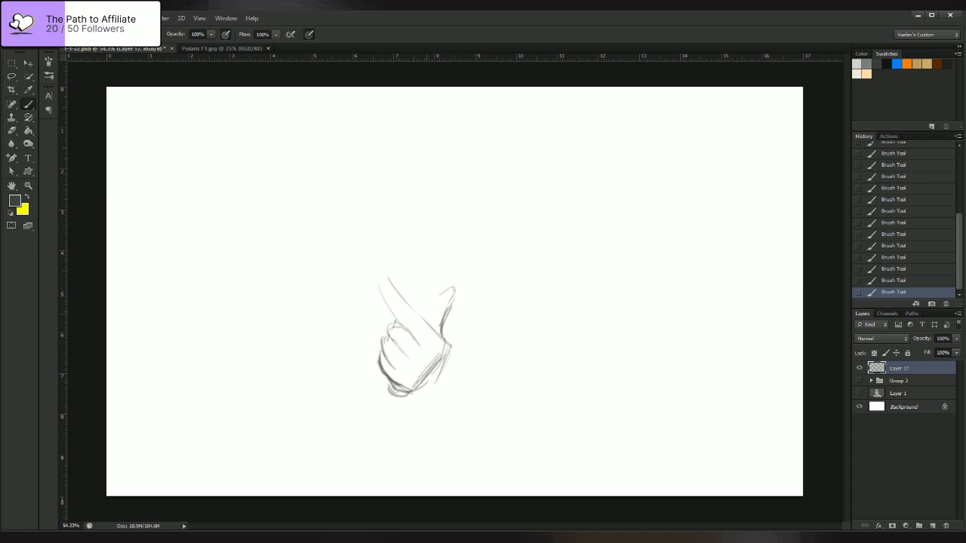
mouse_move(422, 318)
left_mouse_down()
mouse_move(446, 286)
mouse_move(444, 325)
mouse_move(423, 322)
mouse_move(385, 278)
mouse_move(418, 282)
mouse_move(427, 306)
mouse_move(394, 317)
left_mouse_up()
mouse_move(392, 310)
left_mouse_down()
mouse_move(398, 327)
mouse_move(378, 277)
mouse_move(402, 295)
mouse_move(420, 345)
mouse_move(394, 324)
left_mouse_up()
mouse_move(397, 318)
left_mouse_down()
mouse_move(389, 335)
mouse_move(407, 358)
mouse_move(383, 344)
mouse_move(381, 376)
left_mouse_up()
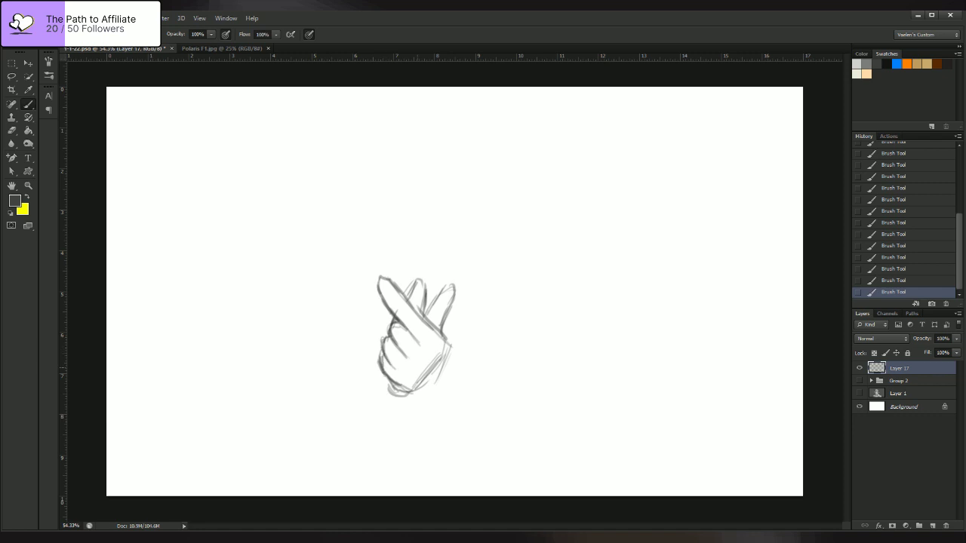
- Erase the hand's raised little finger and the stray lines along the palm's outer edge
key("e")
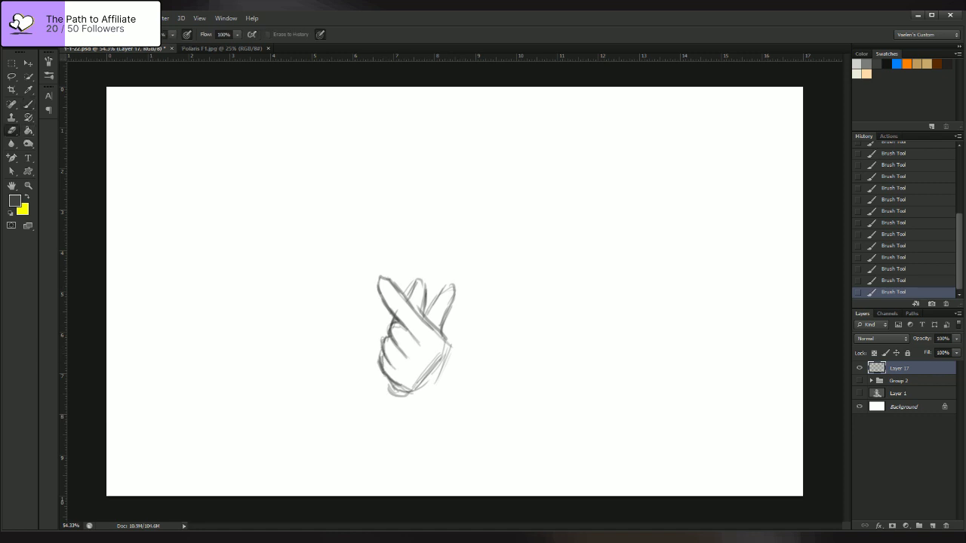
left_click_drag(454, 284, 440, 332)
mouse_move(446, 366)
left_mouse_down()
mouse_move(436, 384)
mouse_move(390, 388)
mouse_move(405, 398)
left_mouse_up()
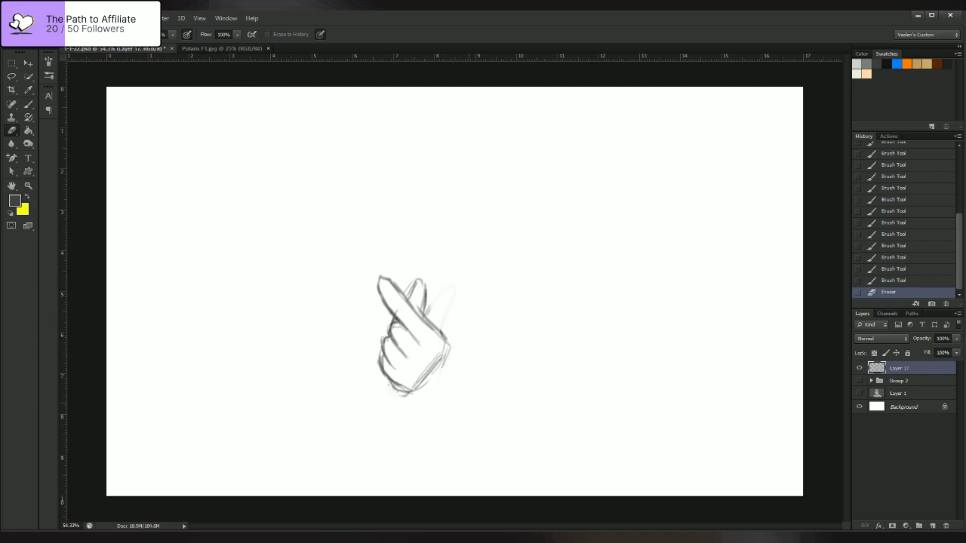
key("b")
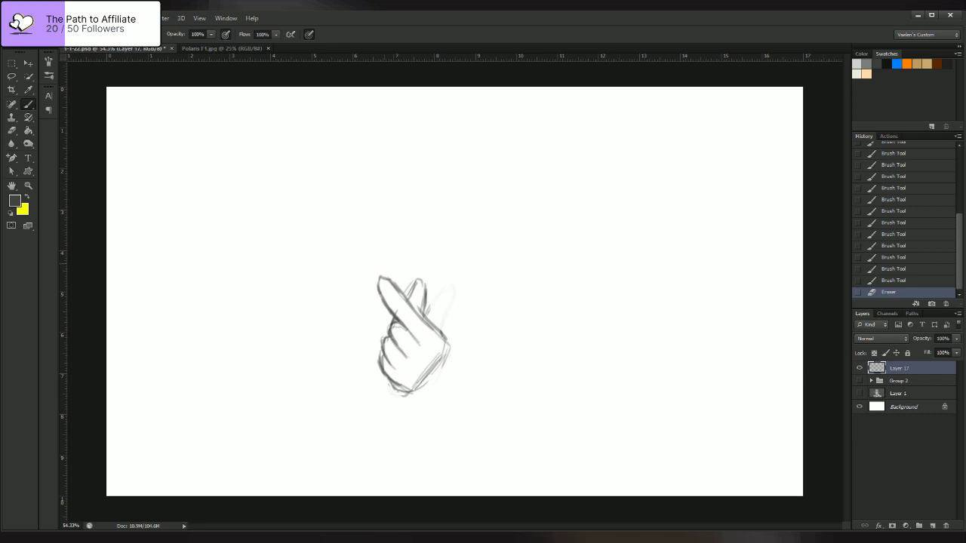
mouse_move(392, 272)
left_mouse_down()
mouse_move(384, 252)
mouse_move(403, 272)
mouse_move(411, 250)
mouse_move(395, 277)
left_mouse_up()
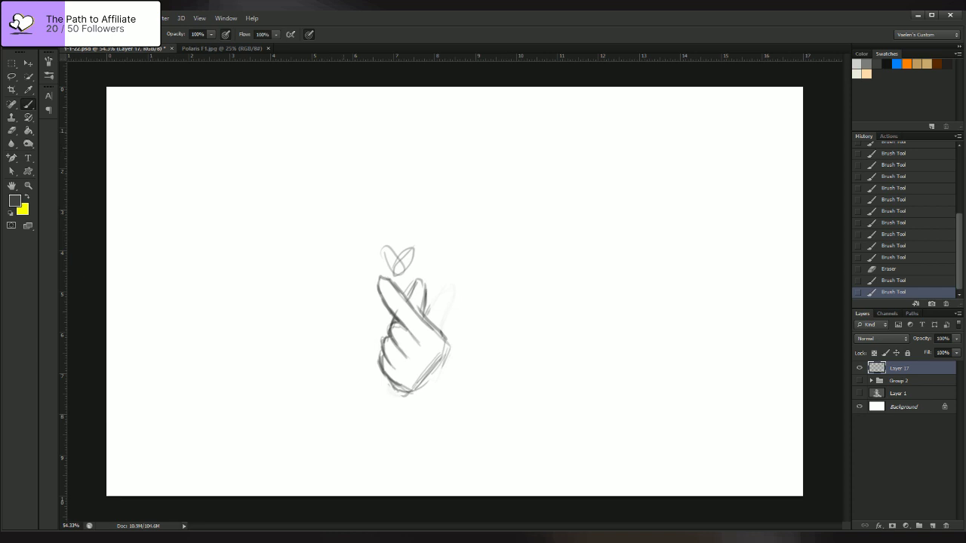
key("ctrl+alt+z")
key("ctrl+alt+z")
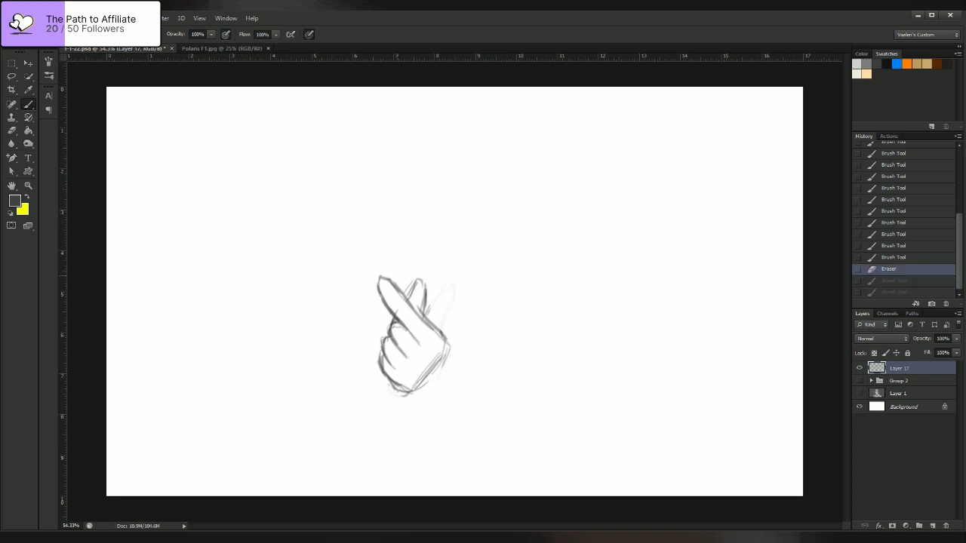
- Draw a small heart above the crossed fingertips, shift it slightly closer to them with a lasso selection, and deselect
mouse_move(390, 267)
left_mouse_down()
mouse_move(383, 251)
mouse_move(397, 253)
mouse_move(397, 273)
mouse_move(396, 252)
mouse_move(397, 273)
mouse_move(409, 248)
mouse_move(400, 273)
left_mouse_up()
mouse_move(411, 263)
left_mouse_down()
mouse_move(398, 274)
mouse_move(412, 251)
mouse_move(400, 246)
mouse_move(384, 264)
left_mouse_up()
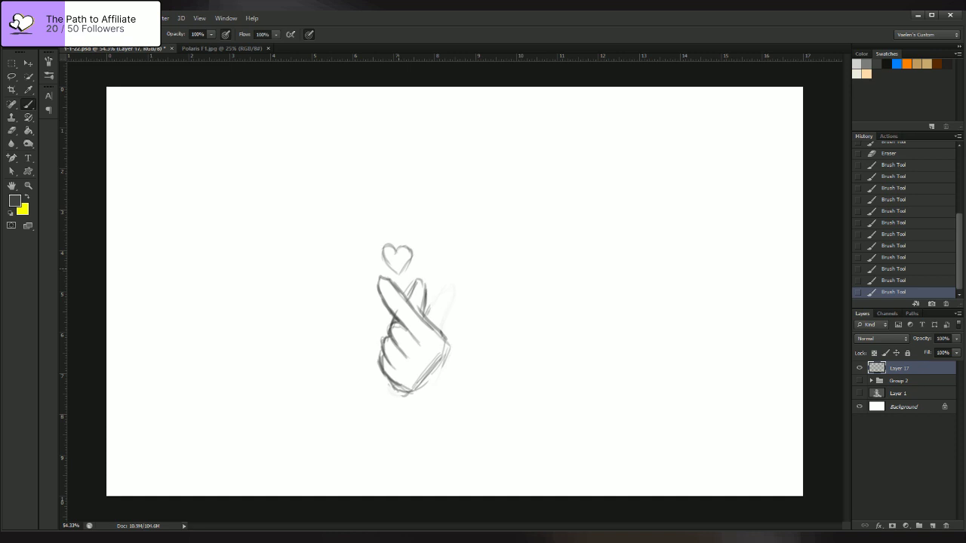
key("l")
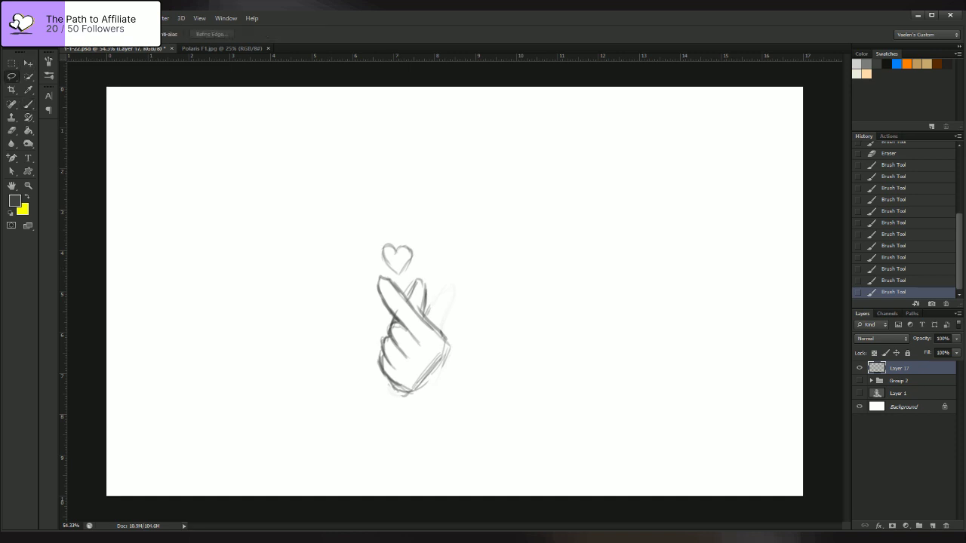
mouse_move(391, 219)
left_mouse_down()
mouse_move(370, 262)
mouse_move(388, 276)
mouse_move(419, 227)
mouse_move(403, 233)
left_mouse_up()
left_click(28, 64)
key("b")
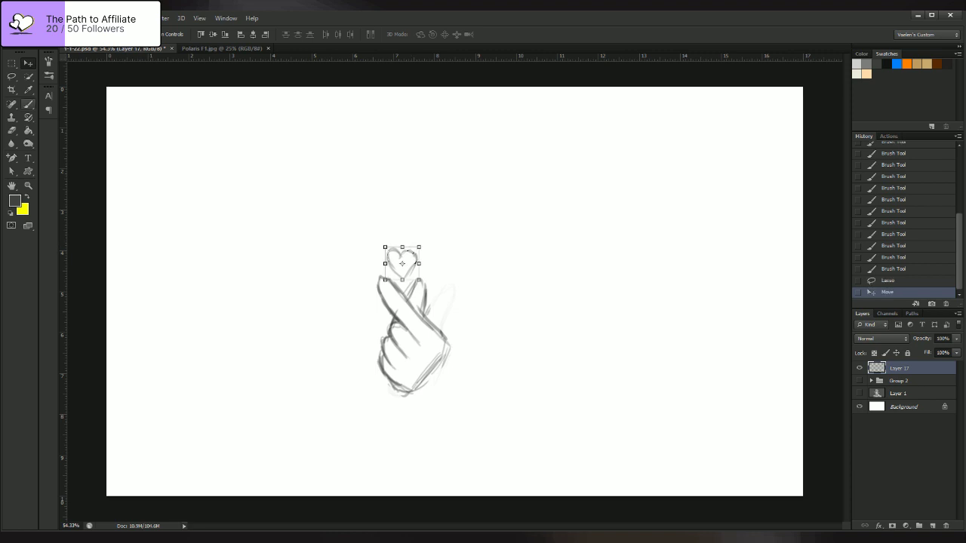
key("ctrl+d")
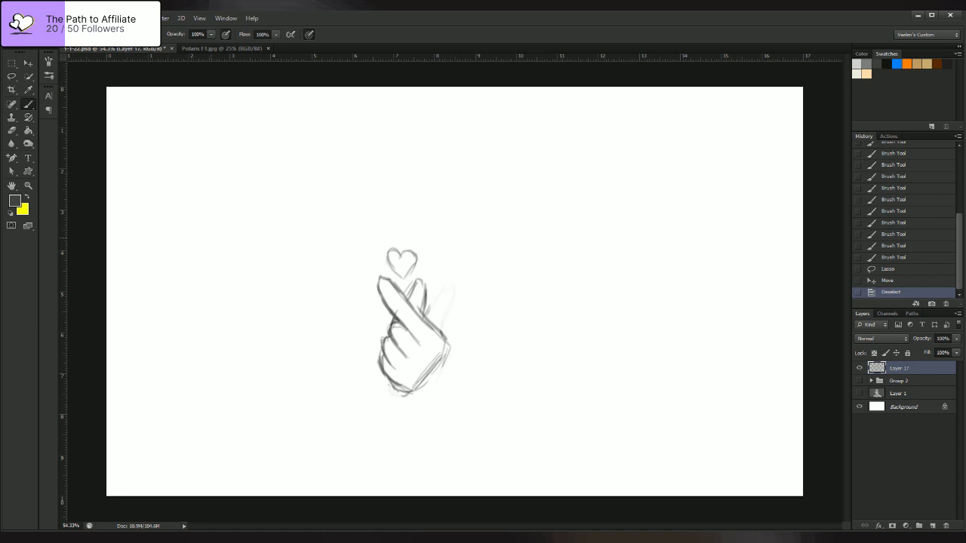
- Darken the creases between the curled fingers and the lower outline of the palm
mouse_move(422, 311)
left_mouse_down()
mouse_move(443, 331)
mouse_move(409, 360)
left_mouse_up()
left_click_drag(444, 345, 408, 391)
left_click_drag(432, 369, 413, 389)
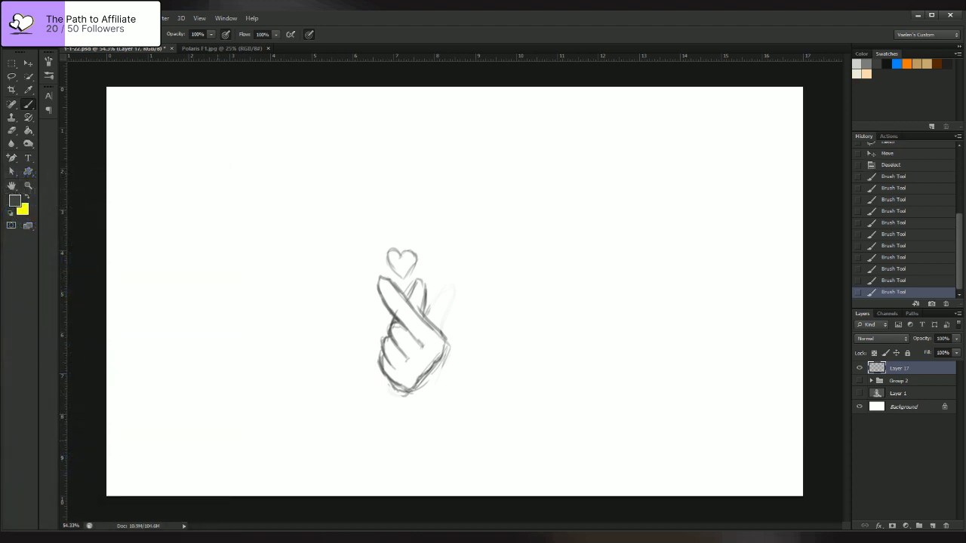
- Sketch a creature's thick front leg with a foot and a circular joint guide in the canvas's lower-left area
left_click_drag(191, 456, 217, 442)
mouse_move(292, 384)
left_mouse_down()
mouse_move(270, 451)
mouse_move(282, 495)
left_mouse_up()
mouse_move(314, 451)
left_mouse_down()
mouse_move(318, 487)
mouse_move(275, 493)
mouse_move(316, 494)
mouse_move(318, 486)
mouse_move(268, 495)
mouse_move(322, 489)
mouse_move(314, 471)
mouse_move(274, 478)
left_mouse_up()
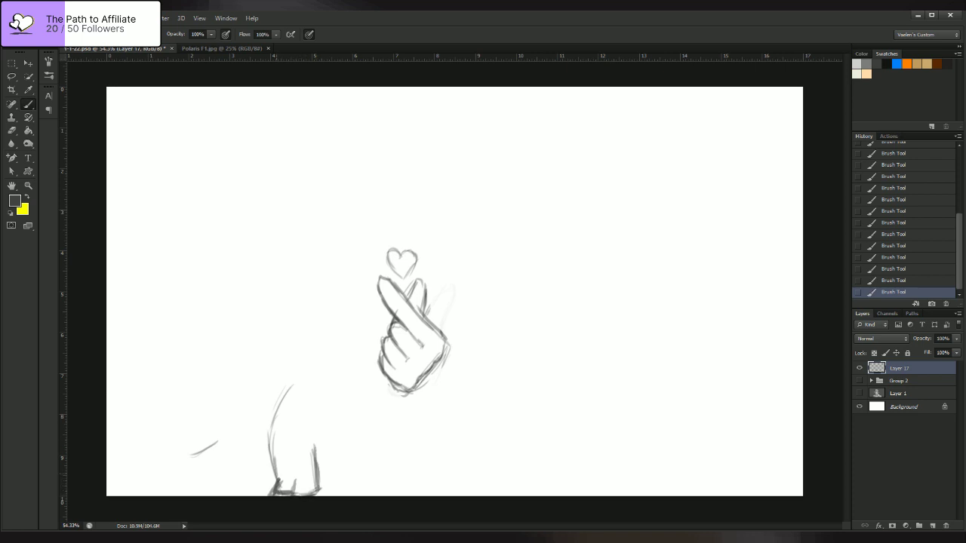
mouse_move(279, 442)
left_mouse_down()
mouse_move(272, 479)
mouse_move(276, 417)
mouse_move(296, 383)
left_mouse_up()
mouse_move(282, 427)
left_mouse_down()
mouse_move(282, 444)
mouse_move(318, 424)
mouse_move(311, 448)
mouse_move(320, 433)
left_mouse_up()
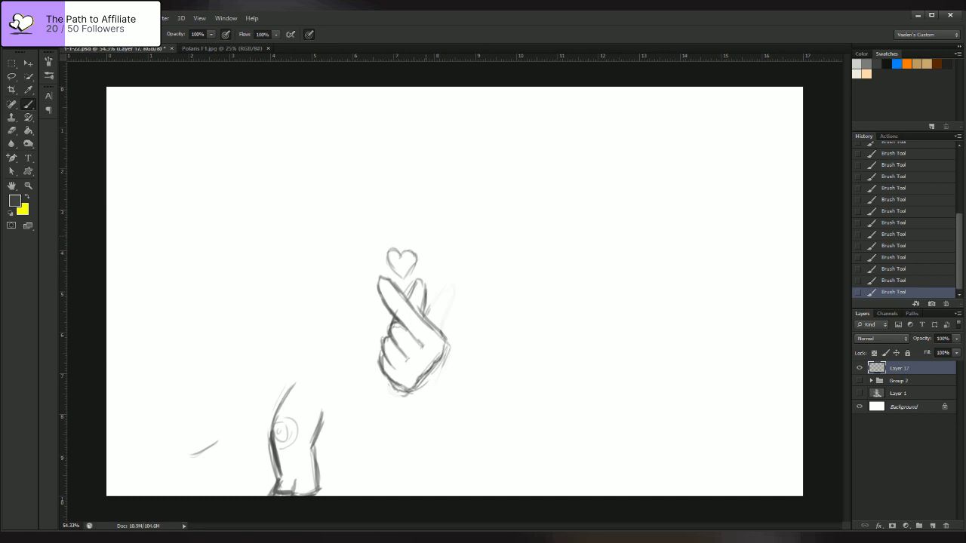
- Erase the hand and heart sketch from the middle of the canvas and return to the Brush tool
key("e")
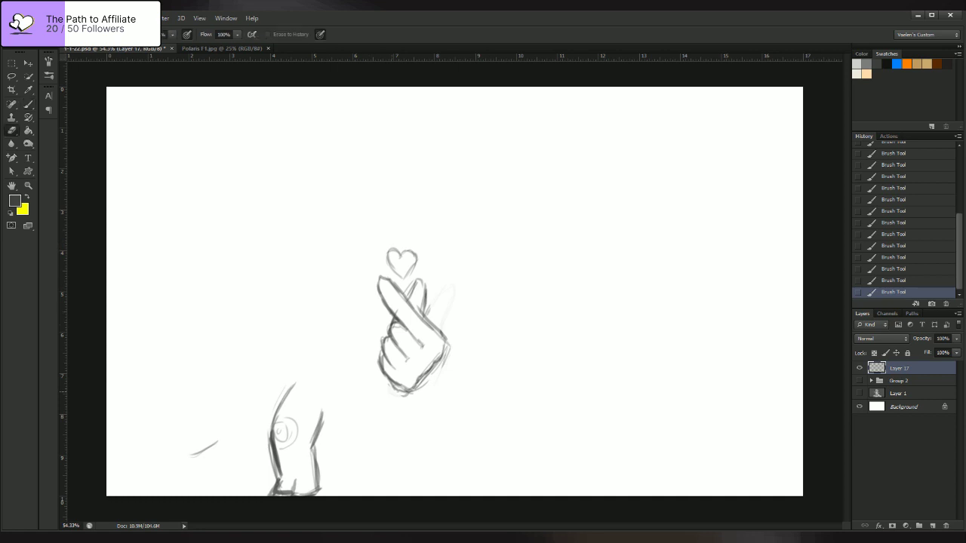
mouse_move(385, 355)
left_mouse_down()
mouse_move(408, 384)
mouse_move(448, 291)
left_mouse_up()
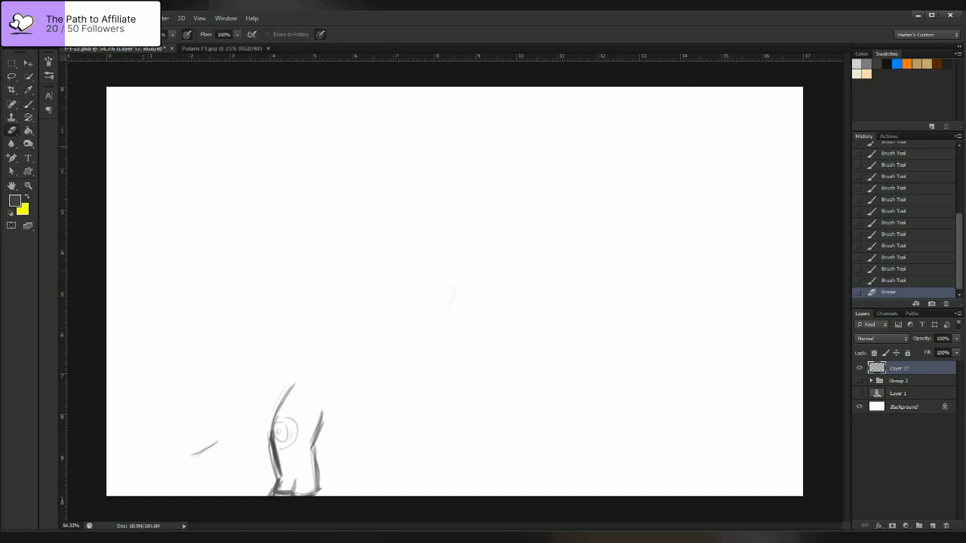
key("b")
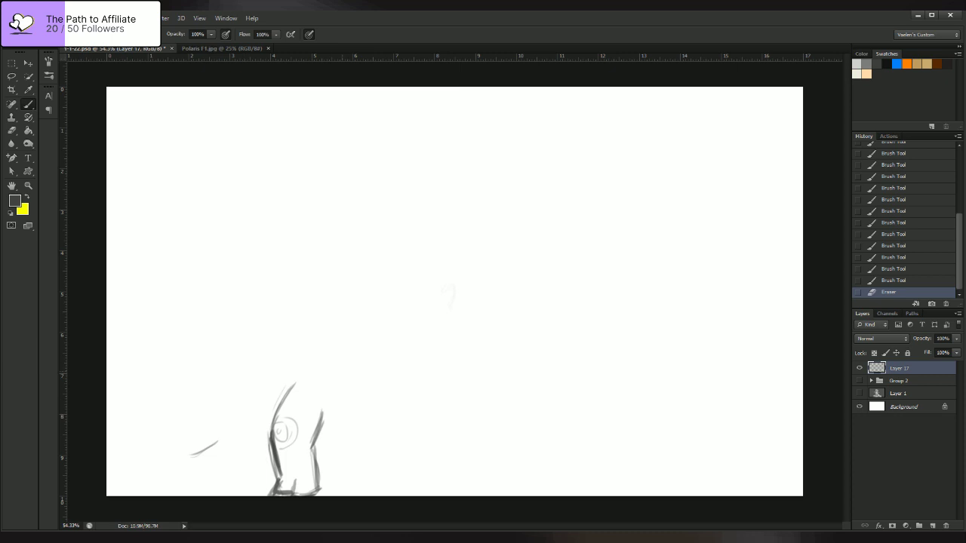
- Extend the leg line into the creature's shoulder hump and outline the top and front of its head
mouse_move(295, 385)
left_mouse_down()
mouse_move(331, 366)
mouse_move(289, 394)
left_mouse_up()
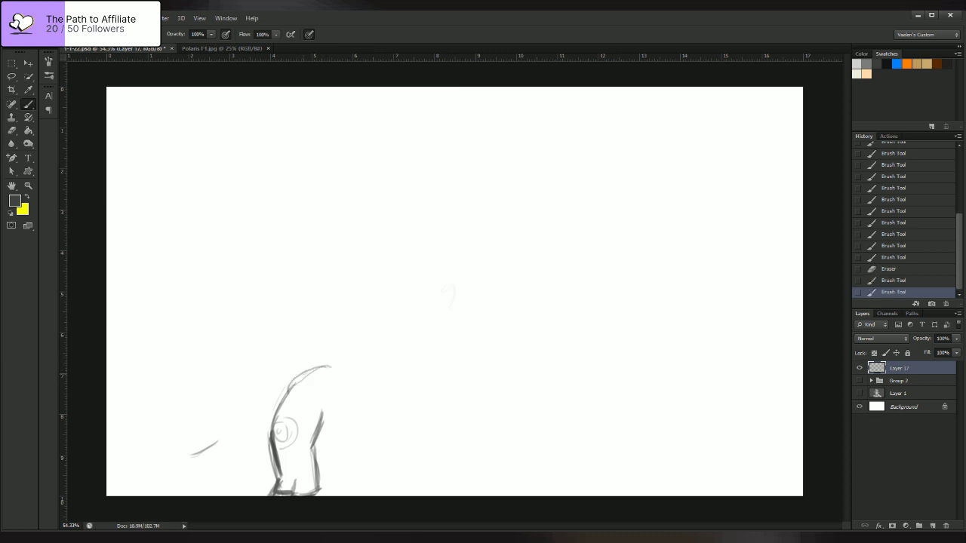
left_click_drag(328, 366, 293, 391)
mouse_move(335, 365)
left_mouse_down()
mouse_move(316, 363)
mouse_move(290, 388)
mouse_move(326, 360)
mouse_move(434, 360)
mouse_move(407, 379)
left_mouse_up()
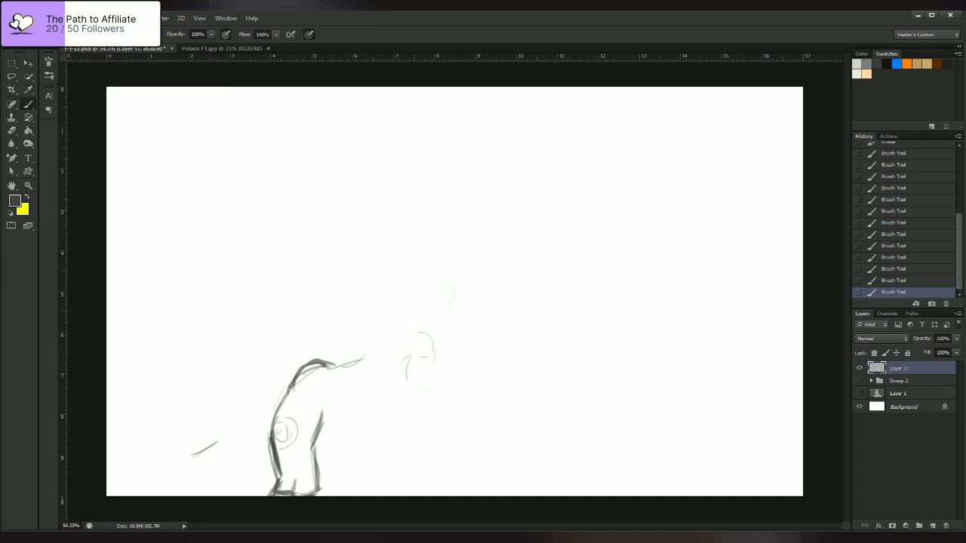
mouse_move(420, 333)
left_mouse_down()
mouse_move(426, 379)
mouse_move(429, 334)
left_mouse_up()
mouse_move(423, 384)
left_mouse_down()
mouse_move(411, 349)
mouse_move(371, 345)
mouse_move(421, 331)
mouse_move(434, 351)
mouse_move(419, 331)
mouse_move(388, 337)
mouse_move(348, 369)
left_mouse_up()
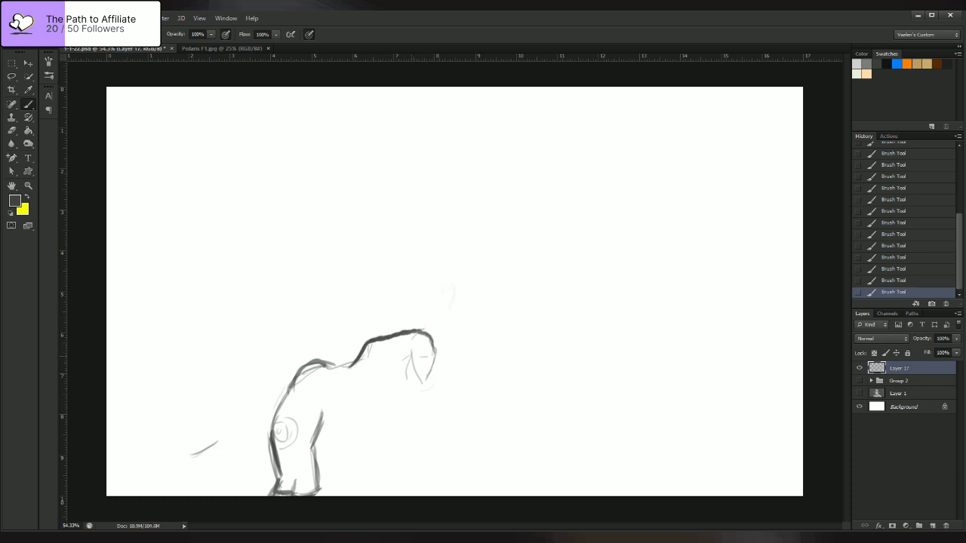
- Draw the creature's eye, mouth line, lower jaw, throat and chest line
mouse_move(412, 356)
left_mouse_down()
mouse_move(435, 354)
mouse_move(376, 368)
mouse_move(369, 355)
left_mouse_up()
mouse_move(436, 358)
left_mouse_down()
mouse_move(429, 378)
mouse_move(377, 398)
mouse_move(393, 401)
mouse_move(347, 439)
mouse_move(345, 429)
mouse_move(328, 428)
left_mouse_up()
mouse_move(328, 428)
left_mouse_down()
mouse_move(385, 409)
mouse_move(399, 390)
mouse_move(387, 418)
left_mouse_up()
- Draw the creature's second front leg and foot beneath its head with bold strokes
mouse_move(402, 401)
left_mouse_down()
mouse_move(399, 408)
mouse_move(416, 403)
mouse_move(431, 414)
mouse_move(438, 462)
left_mouse_up()
mouse_move(427, 396)
left_mouse_down()
mouse_move(438, 435)
mouse_move(436, 426)
left_mouse_up()
left_click_drag(433, 422, 436, 487)
mouse_move(389, 414)
left_mouse_down()
mouse_move(406, 480)
mouse_move(431, 492)
mouse_move(447, 469)
mouse_move(447, 487)
mouse_move(397, 493)
left_mouse_up()
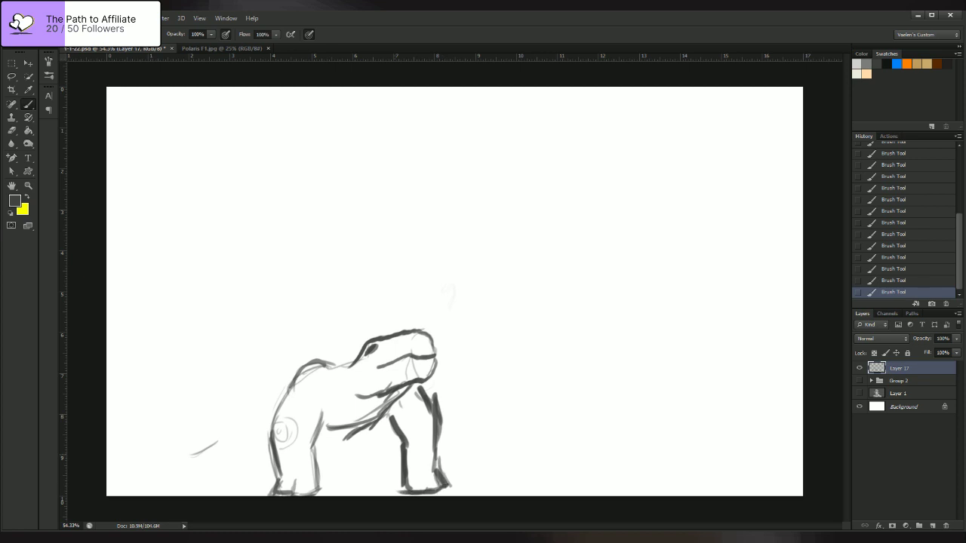
- Scale the creature sketch up to about 161% from its lower-left corner and apply the transform
left_click(28, 63)
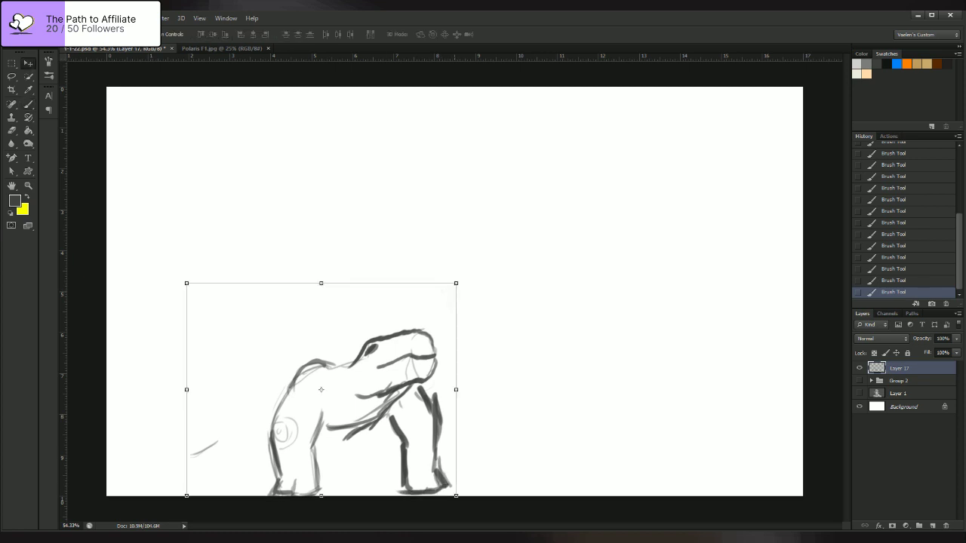
mouse_move(456, 283)
left_mouse_down()
mouse_move(606, 162)
mouse_move(626, 158)
mouse_move(617, 154)
left_mouse_up()
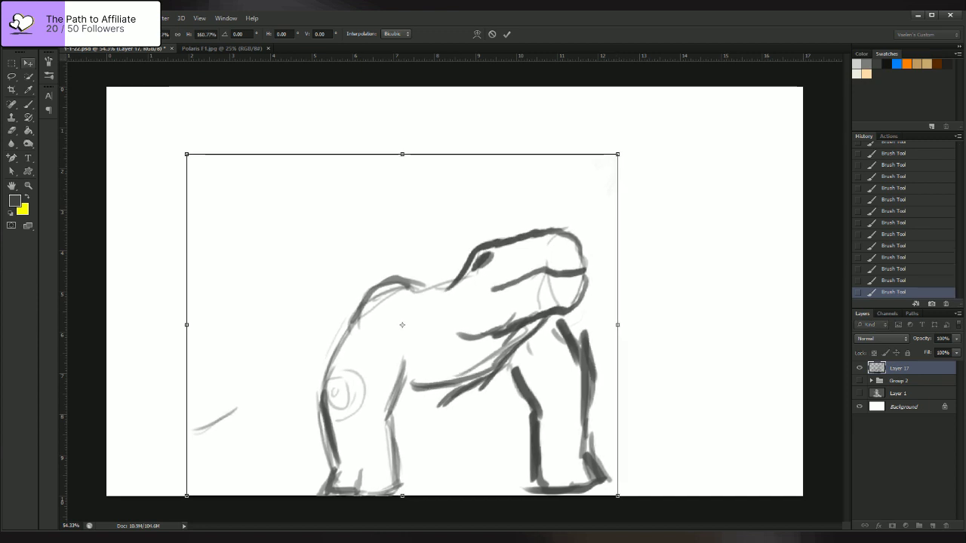
key("b")
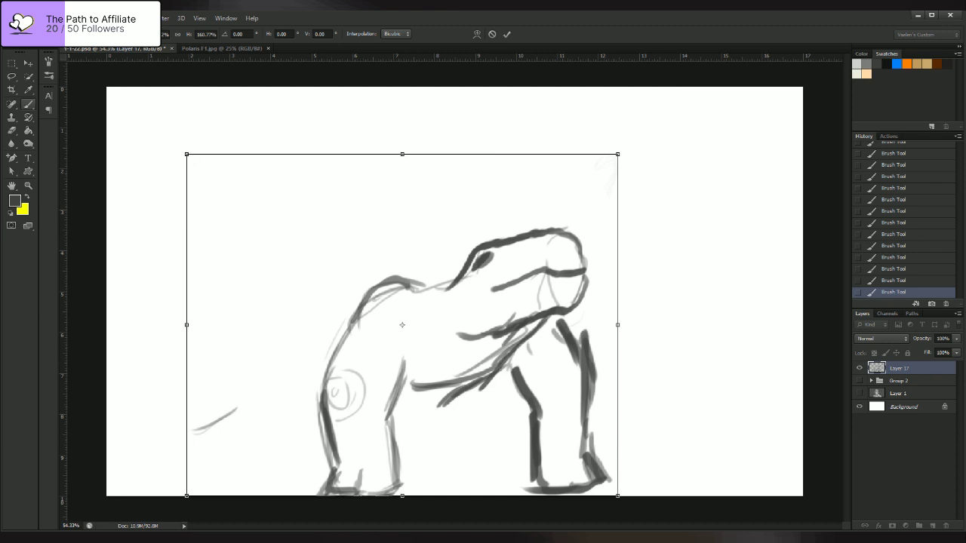
key("Return")
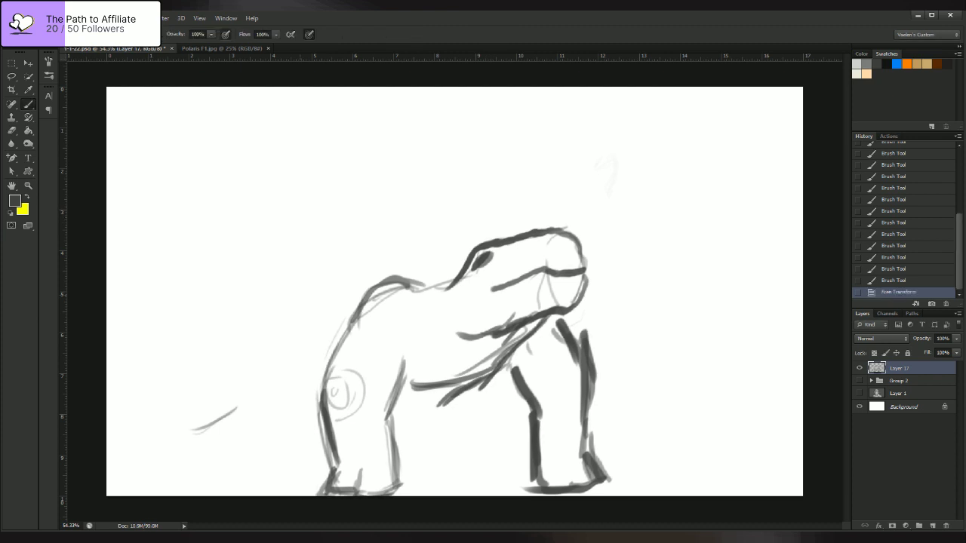
- Strengthen the creature's neck and chest lines, and sketch its back and belly lines extending behind the front leg
left_click_drag(411, 283, 454, 275)
mouse_move(341, 285)
left_mouse_down()
mouse_move(391, 279)
mouse_move(306, 291)
left_mouse_up()
left_click_drag(393, 278, 230, 300)
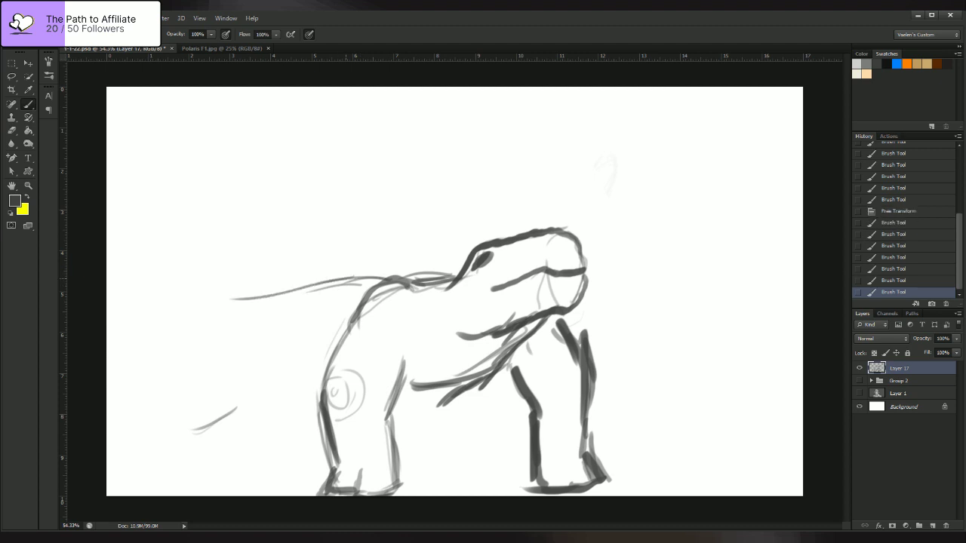
left_click_drag(332, 376, 293, 391)
left_click_drag(225, 372, 324, 381)
left_click_drag(394, 391, 443, 389)
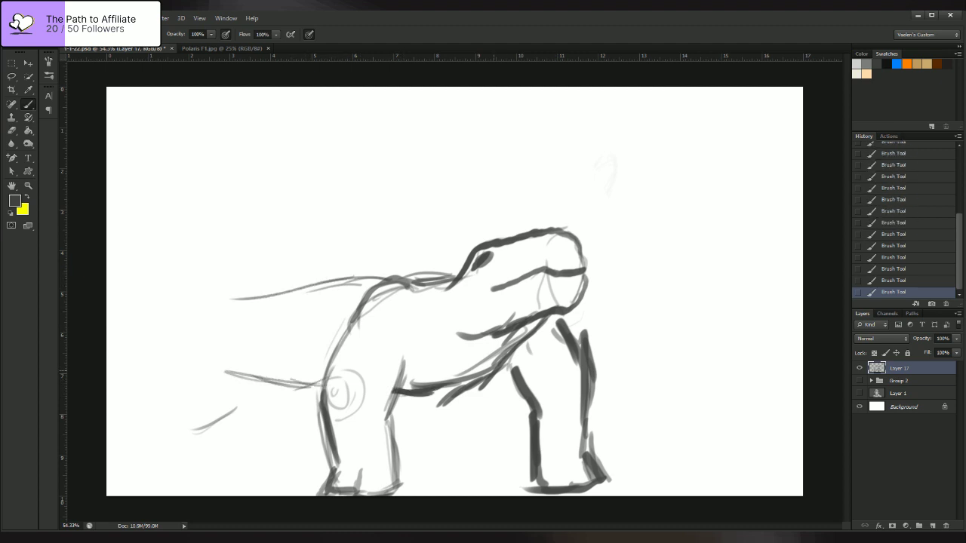
- Rework the throat and underside of the neck with overlapping strokes between the jaw and chest
left_click_drag(495, 369, 483, 378)
mouse_move(452, 398)
left_mouse_down()
mouse_move(407, 395)
mouse_move(481, 383)
left_mouse_up()
left_click_drag(493, 337, 442, 387)
left_click_drag(498, 319, 460, 376)
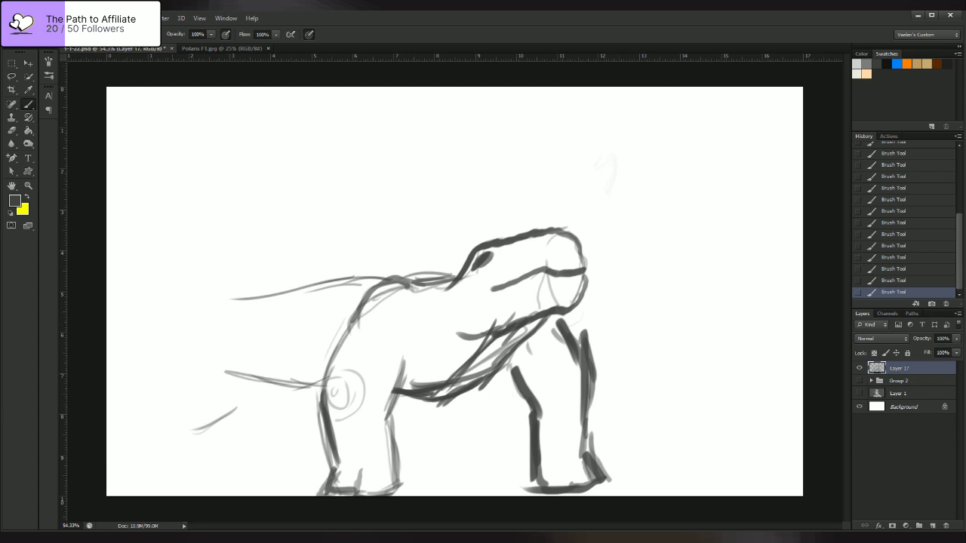
- Sketch a hind leg with thigh, shin and foot at the rear end of the creature's body
mouse_move(244, 326)
left_mouse_down()
mouse_move(258, 394)
mouse_move(240, 417)
mouse_move(251, 344)
left_mouse_up()
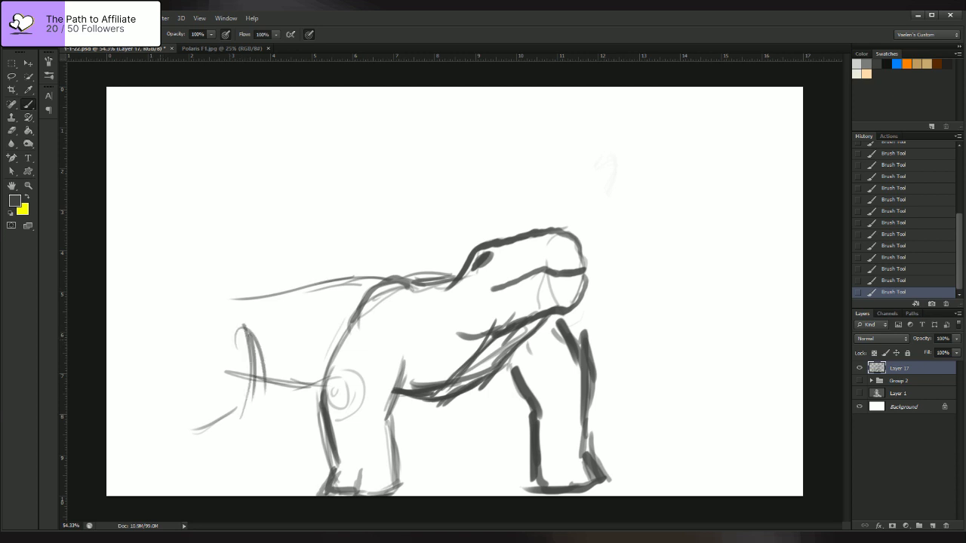
left_click_drag(181, 318, 172, 395)
mouse_move(169, 338)
left_mouse_down()
mouse_move(193, 477)
mouse_move(182, 423)
mouse_move(190, 398)
mouse_move(182, 476)
mouse_move(226, 484)
mouse_move(235, 456)
left_mouse_up()
mouse_move(237, 418)
left_mouse_down()
mouse_move(238, 479)
mouse_move(240, 409)
mouse_move(205, 488)
left_mouse_up()
left_click_drag(198, 489, 235, 487)
mouse_move(231, 454)
left_mouse_down()
mouse_move(228, 470)
mouse_move(189, 479)
left_mouse_up()
left_click_drag(188, 477, 178, 486)
left_click_drag(181, 433, 178, 486)
left_click_drag(181, 409, 179, 467)
left_click_drag(186, 417, 180, 480)
mouse_move(183, 477)
left_mouse_down()
mouse_move(230, 449)
mouse_move(178, 400)
mouse_move(226, 419)
left_mouse_up()
- Erase the hind leg along with the back and belly lines behind the creature's front leg
left_click(11, 131)
key("b")
key("b")
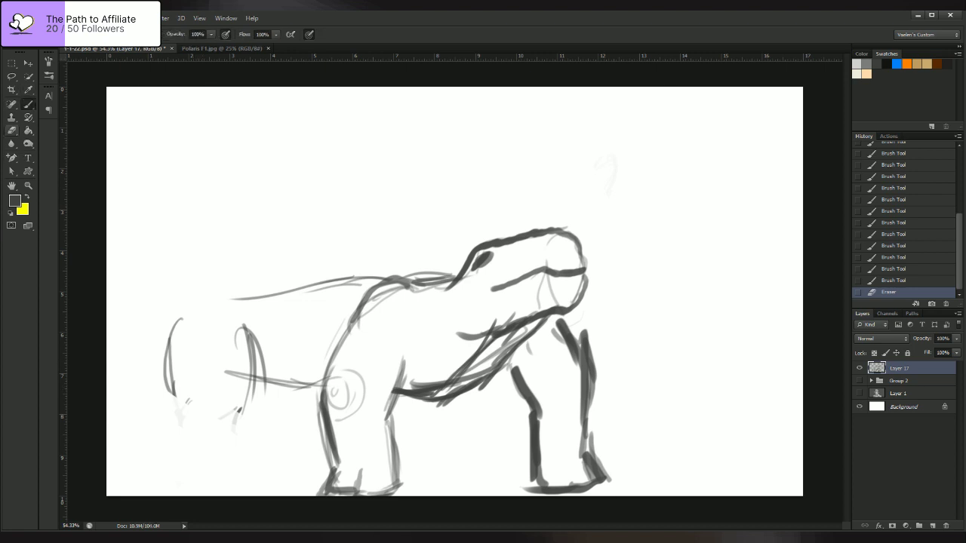
left_click(12, 130)
mouse_move(245, 328)
left_mouse_down()
mouse_move(257, 378)
mouse_move(188, 402)
mouse_move(172, 332)
mouse_move(166, 378)
left_mouse_up()
left_click_drag(371, 276, 237, 299)
left_click_drag(275, 382, 317, 386)
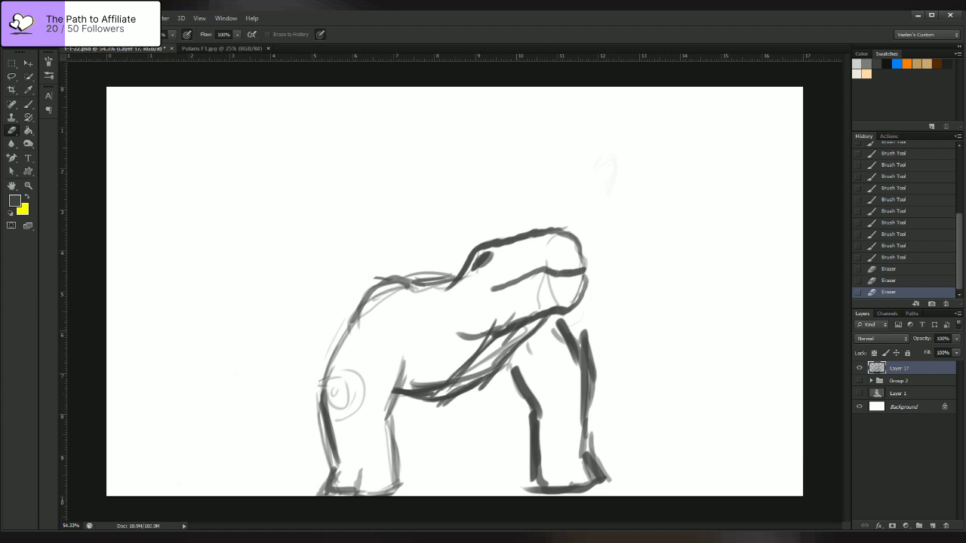
- Erase the overlapping strokes beneath the creature's neck and redraw the lower throat edge toward the chest
left_click_drag(521, 326, 437, 405)
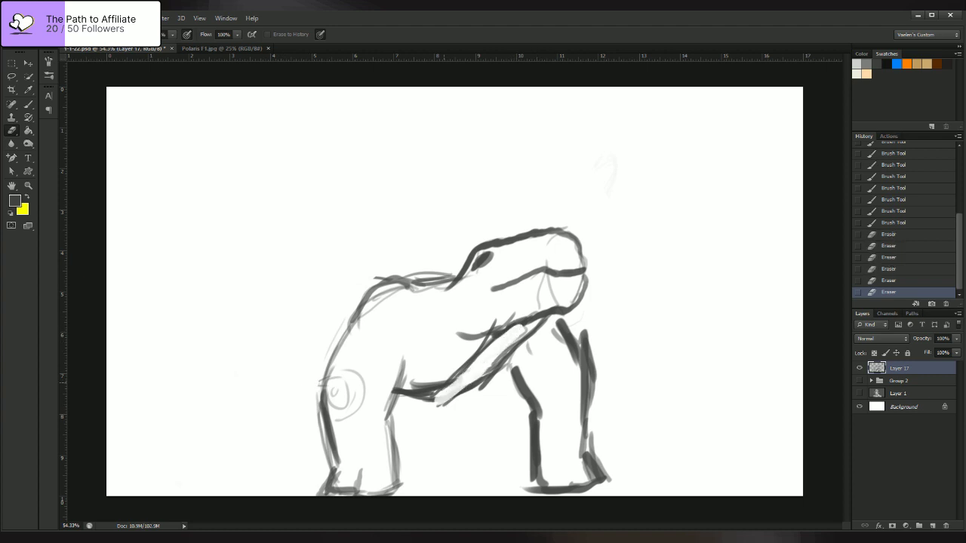
key("b")
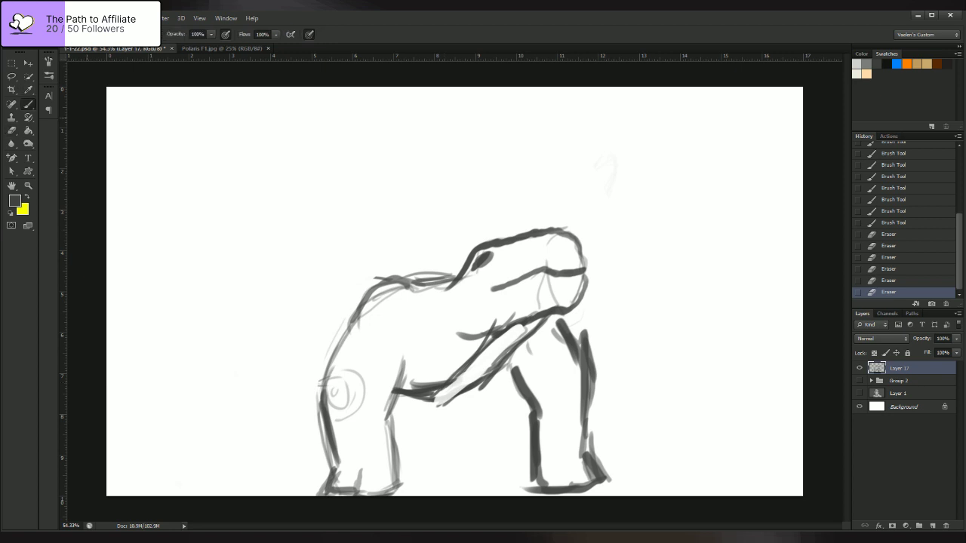
left_click_drag(481, 384, 428, 405)
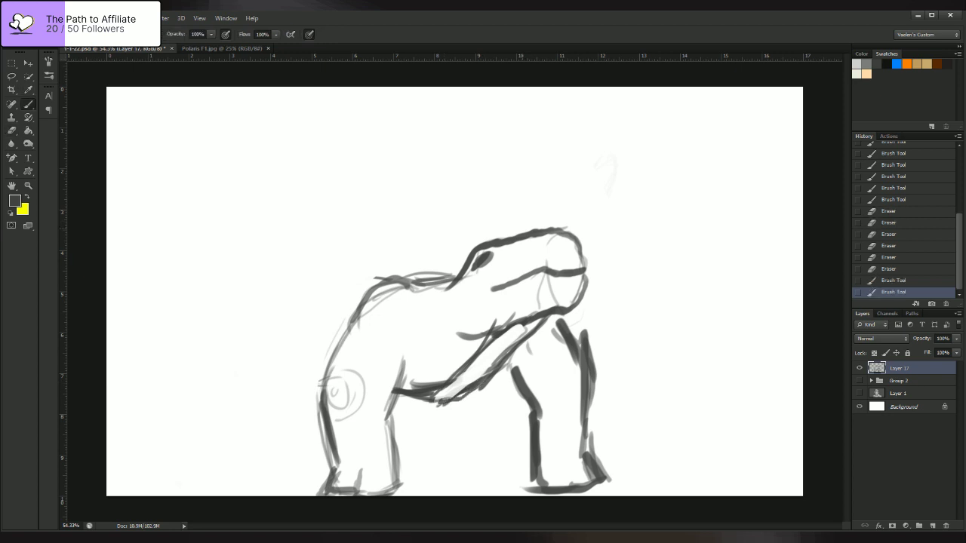
- Sketch a raised crest over the creature's head, sloping down the back of the neck to the shoulders with overlapping strokes
mouse_move(496, 224)
left_mouse_down()
mouse_move(503, 236)
mouse_move(484, 227)
left_mouse_up()
left_click_drag(493, 231, 464, 242)
mouse_move(486, 234)
left_mouse_down()
mouse_move(459, 242)
mouse_move(466, 237)
left_mouse_up()
left_click_drag(489, 228, 462, 243)
left_click_drag(469, 232, 437, 268)
left_click_drag(449, 264, 409, 273)
left_click_drag(430, 262, 394, 275)
left_click_drag(451, 269, 397, 270)
mouse_move(473, 237)
left_mouse_down()
mouse_move(430, 266)
mouse_move(447, 252)
left_mouse_up()
left_click_drag(518, 231, 489, 236)
left_click_drag(520, 225, 473, 232)
left_click_drag(492, 226, 400, 272)
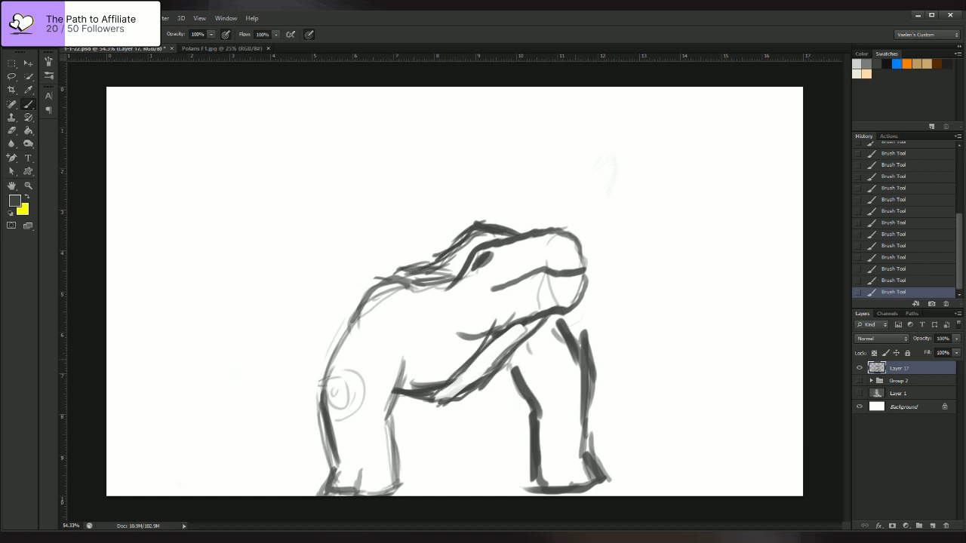
- Touch up the edges of the far front leg with short strokes and undo the most recent strokes
left_click_drag(576, 362, 579, 385)
left_click_drag(503, 372, 515, 384)
left_click_drag(570, 277, 562, 299)
key("ctrl+alt+z")
key("ctrl+alt+z")
key("ctrl+alt+z")
key("ctrl+alt+z")
key("ctrl+alt+z")
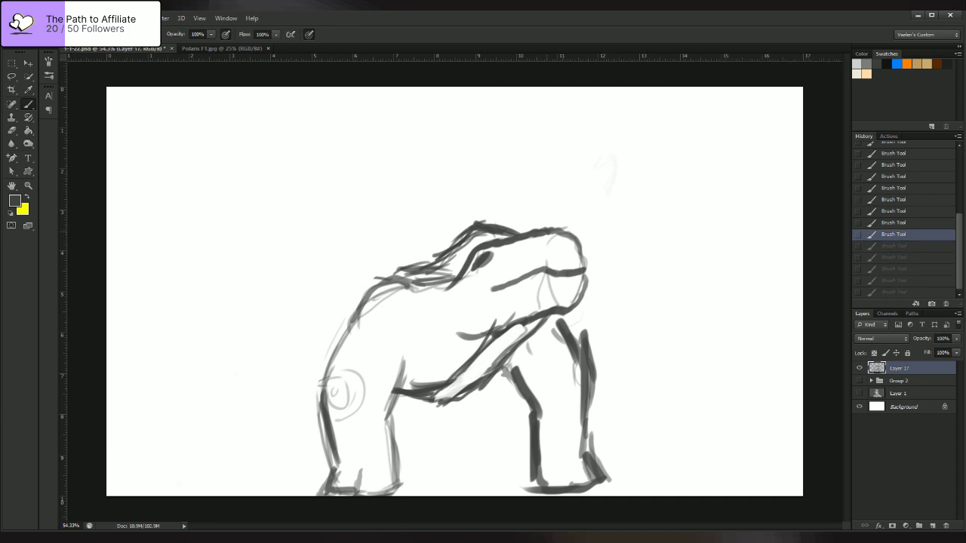
- Draw dark bumps along the top of the snout and hollow them out with the eraser
mouse_move(531, 234)
left_mouse_down()
mouse_move(572, 233)
mouse_move(548, 228)
left_mouse_up()
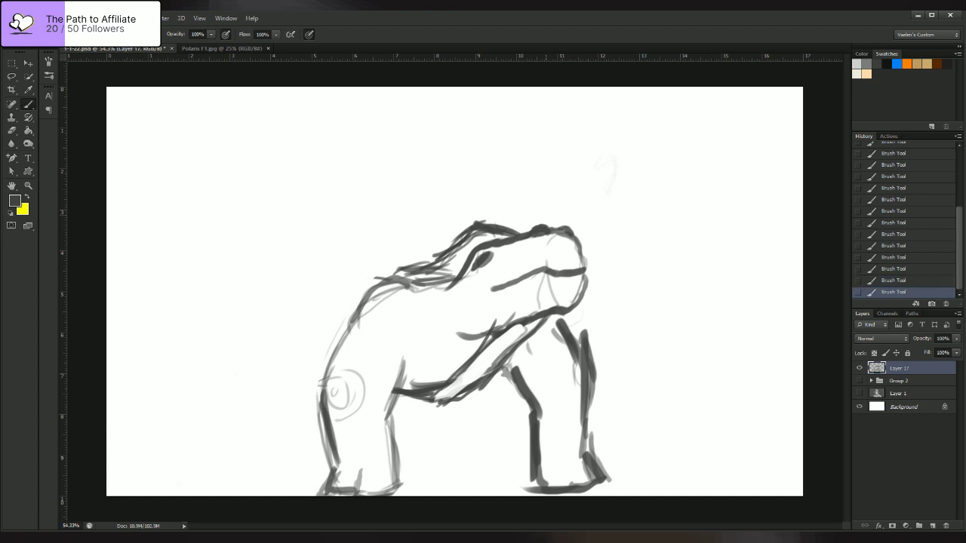
key("r")
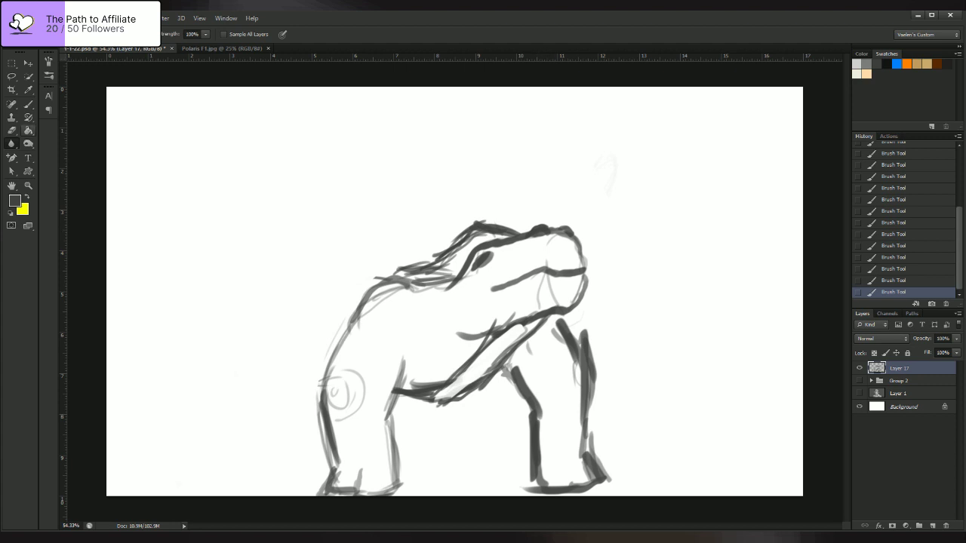
key("e")
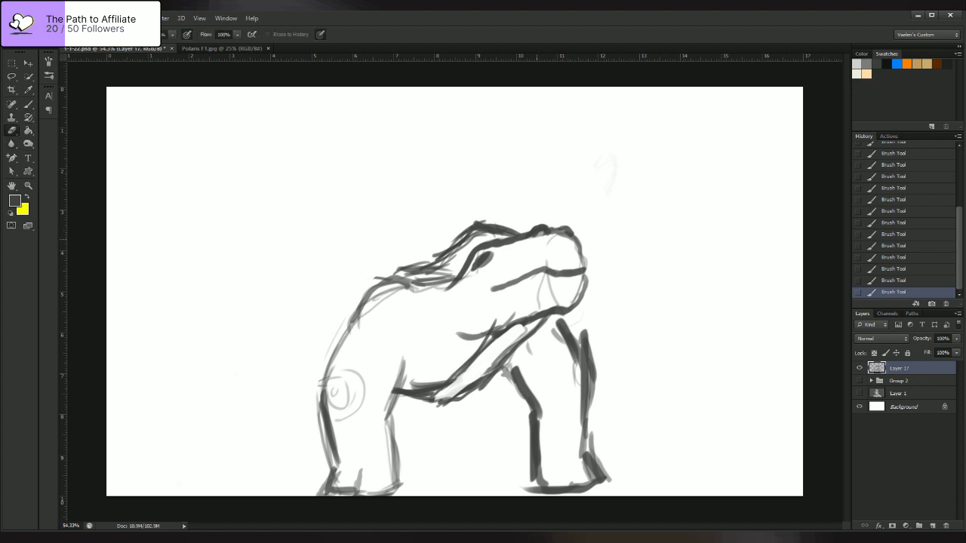
left_click(538, 234)
left_click(539, 233)
left_click(544, 233)
left_click(544, 233)
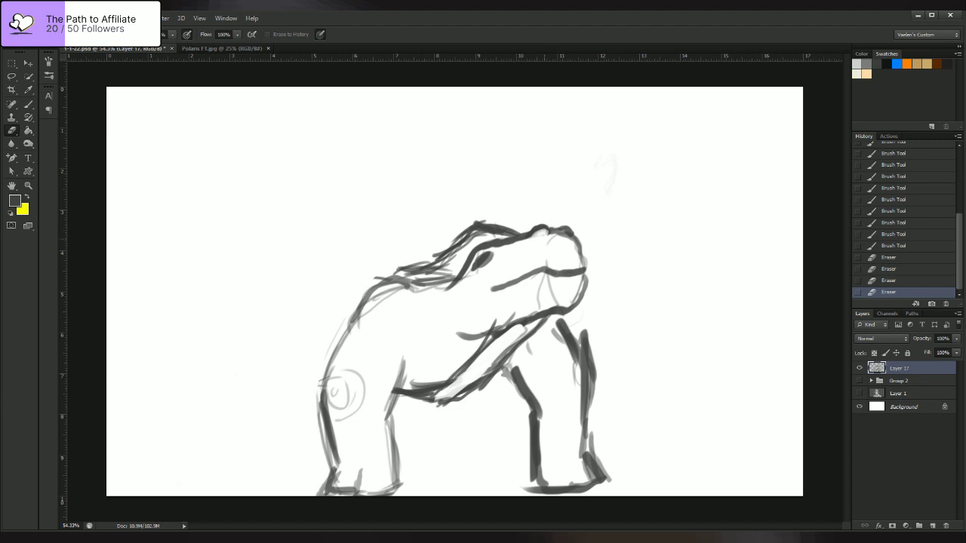
left_click(545, 234)
left_click(545, 233)
left_click(545, 233)
left_click(545, 233)
left_click(566, 231)
left_click(567, 231)
left_click(566, 231)
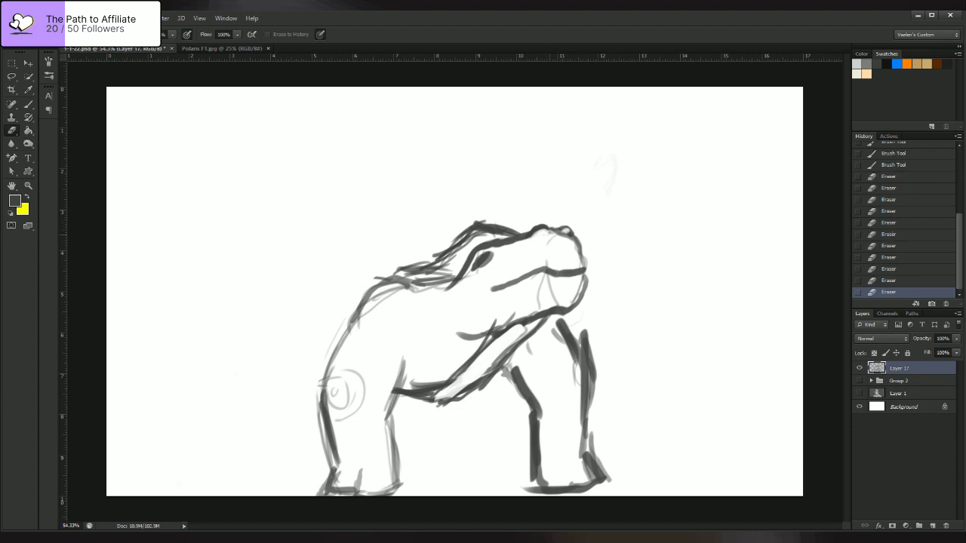
left_click(535, 234)
left_click(535, 234)
left_click(535, 233)
left_click(542, 229)
- Dab a small dark nostril beneath the bump on top of the snout
left_click(29, 104)
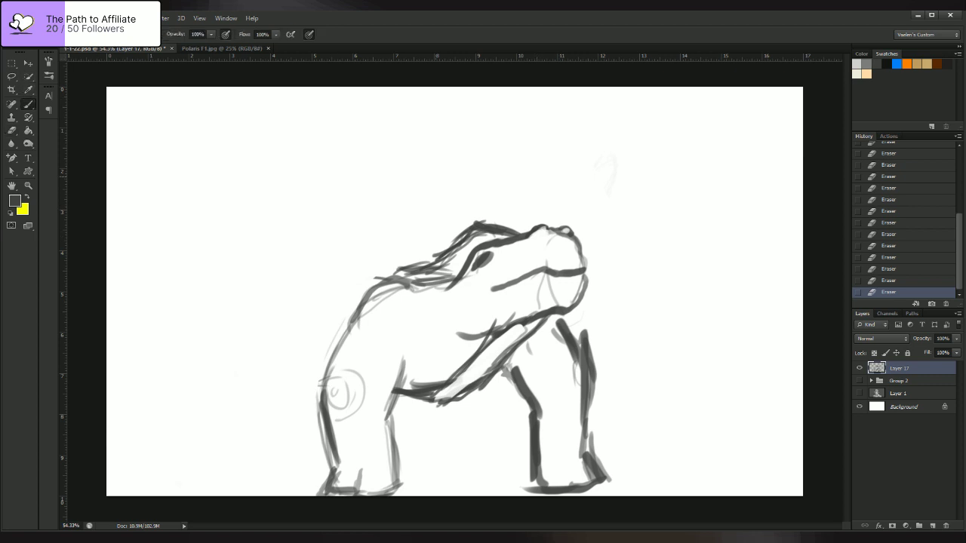
left_click(538, 234)
left_click(539, 234)
left_click(539, 234)
left_click(539, 234)
left_click(540, 235)
left_click(540, 235)
left_click(540, 235)
left_click(539, 235)
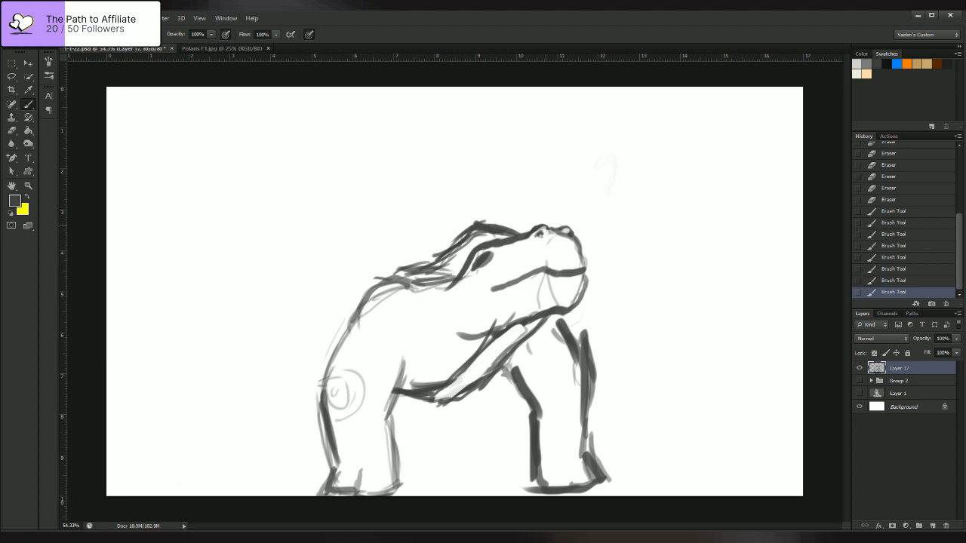
- Thicken the rear of the lower jaw line, curve its end upward and trim the excess with the eraser
left_click_drag(512, 325, 463, 334)
left_click_drag(458, 335, 504, 328)
mouse_move(477, 346)
left_mouse_down()
mouse_move(507, 333)
mouse_move(457, 343)
left_mouse_up()
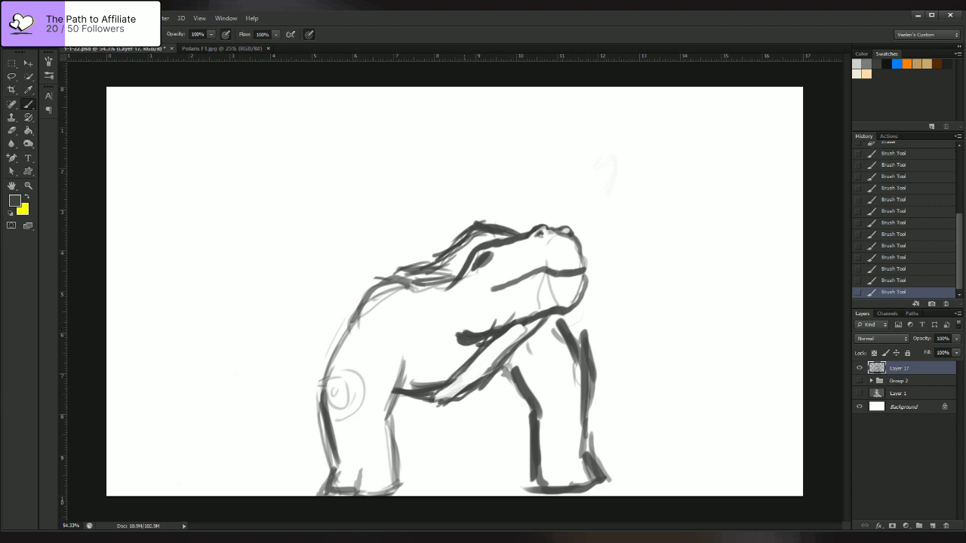
left_click_drag(512, 319, 467, 331)
left_click_drag(458, 321, 476, 332)
mouse_move(481, 341)
left_mouse_down()
mouse_move(517, 327)
mouse_move(480, 335)
mouse_move(492, 326)
mouse_move(460, 344)
left_mouse_up()
key("e")
mouse_move(480, 338)
left_mouse_down()
mouse_move(463, 346)
mouse_move(466, 329)
mouse_move(457, 333)
mouse_move(471, 318)
left_mouse_up()
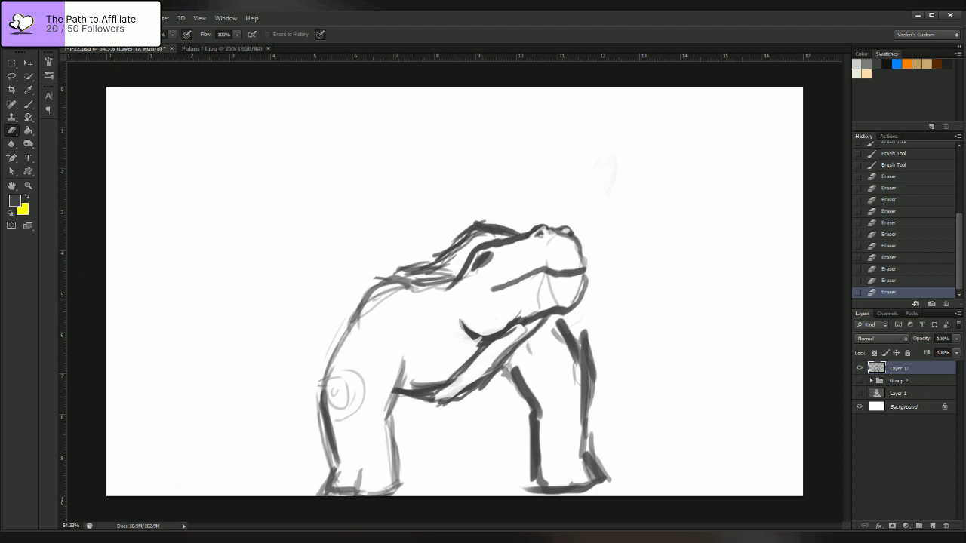
- Sketch the creature's back line running from the shoulders rearward to the hips
key("b")
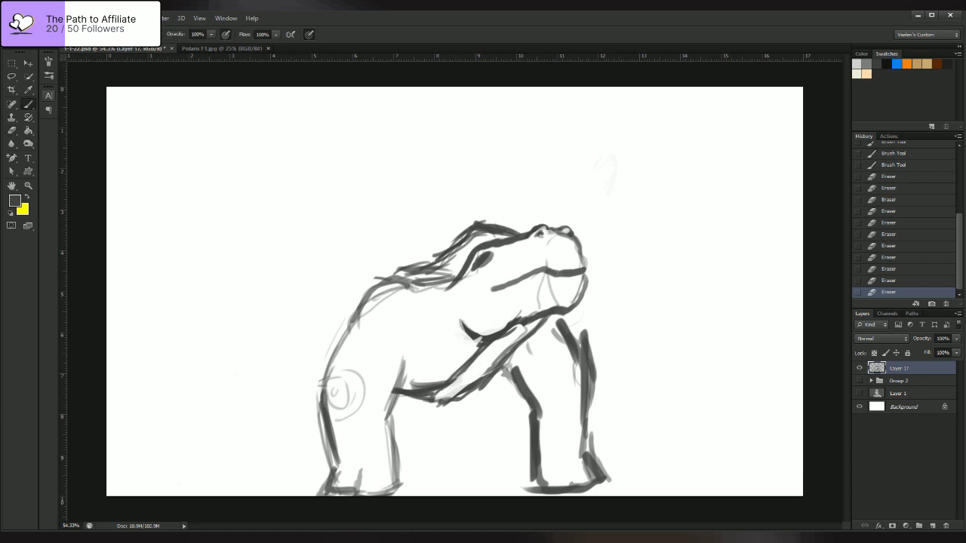
left_click_drag(252, 265, 330, 266)
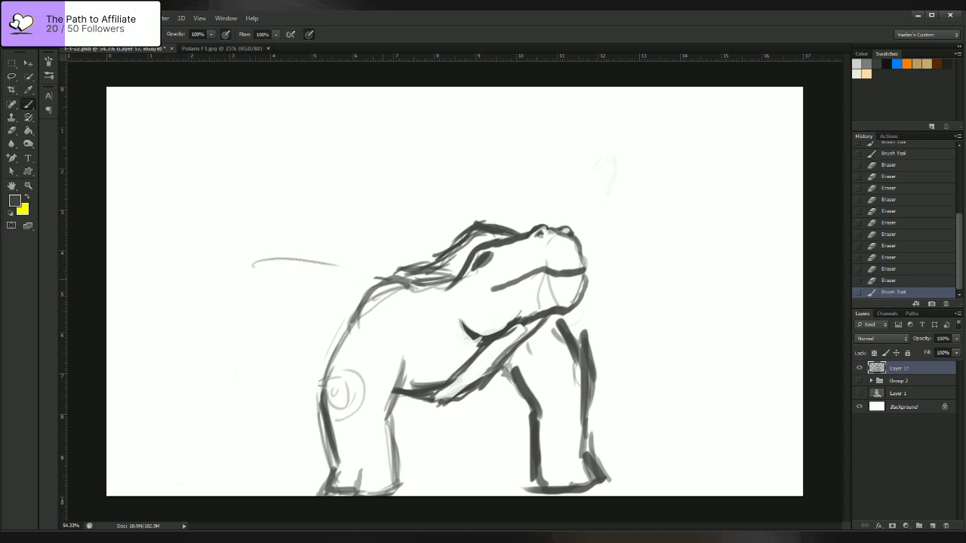
left_click_drag(395, 279, 407, 278)
mouse_move(344, 268)
left_mouse_down()
mouse_move(398, 279)
mouse_move(308, 264)
left_mouse_up()
left_click_drag(369, 265, 262, 258)
- Sketch the rump curving down from the hips into the rear edge of the hind leg
mouse_move(296, 262)
left_mouse_down()
mouse_move(224, 264)
mouse_move(175, 308)
left_mouse_up()
left_click_drag(178, 296, 175, 312)
left_click_drag(177, 303, 175, 313)
mouse_move(195, 272)
left_mouse_down()
mouse_move(169, 295)
mouse_move(144, 368)
mouse_move(154, 377)
mouse_move(161, 433)
mouse_move(148, 463)
left_mouse_up()
left_click_drag(160, 388, 155, 430)
mouse_move(154, 350)
left_mouse_down()
mouse_move(145, 389)
mouse_move(168, 310)
left_mouse_up()
left_click_drag(151, 352, 217, 255)
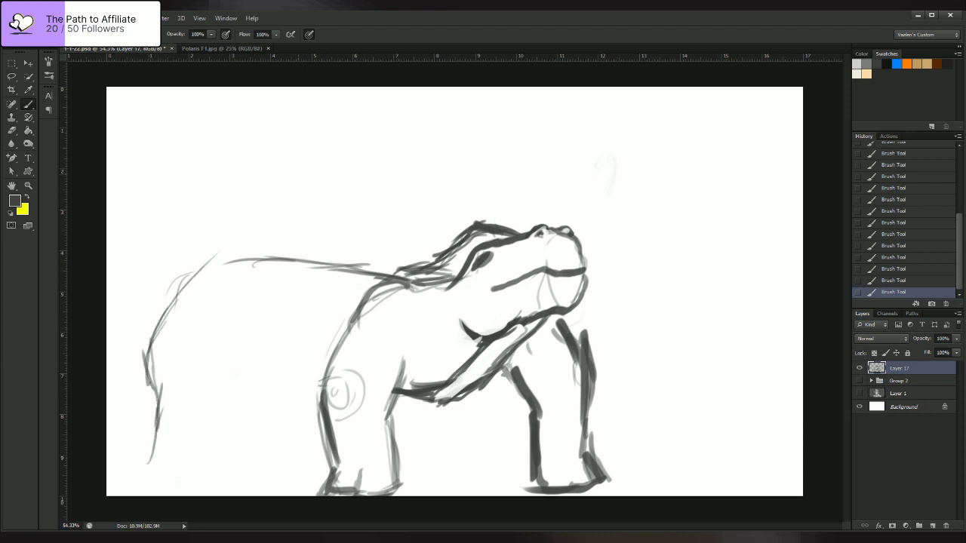
- Draw the front edge of the hind leg's thigh and shin, and add the foot with toes
left_click_drag(260, 329, 208, 391)
mouse_move(198, 388)
left_mouse_down()
mouse_move(210, 416)
mouse_move(171, 474)
left_mouse_up()
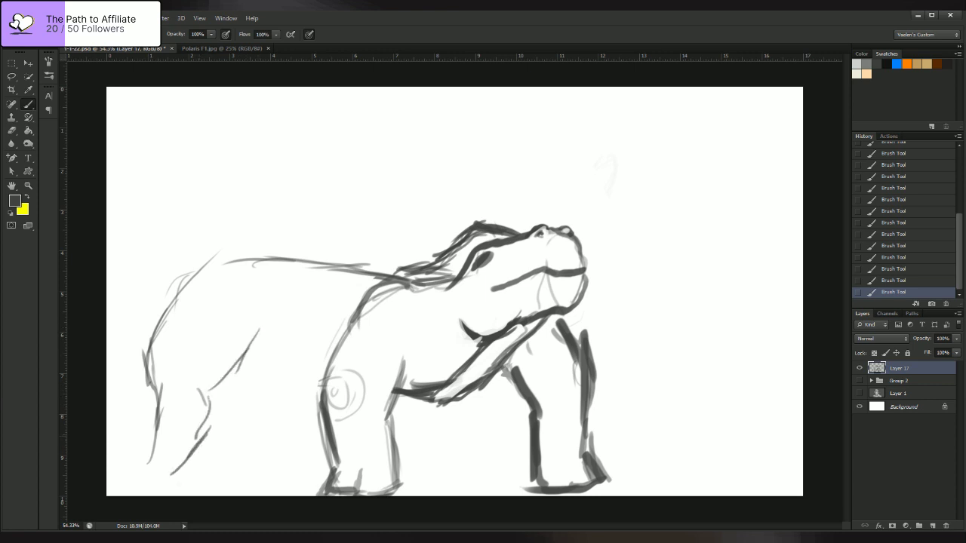
mouse_move(202, 390)
left_mouse_down()
mouse_move(211, 413)
mouse_move(190, 473)
left_mouse_up()
mouse_move(163, 394)
left_mouse_down()
mouse_move(137, 463)
mouse_move(161, 454)
mouse_move(149, 470)
mouse_move(173, 473)
left_mouse_up()
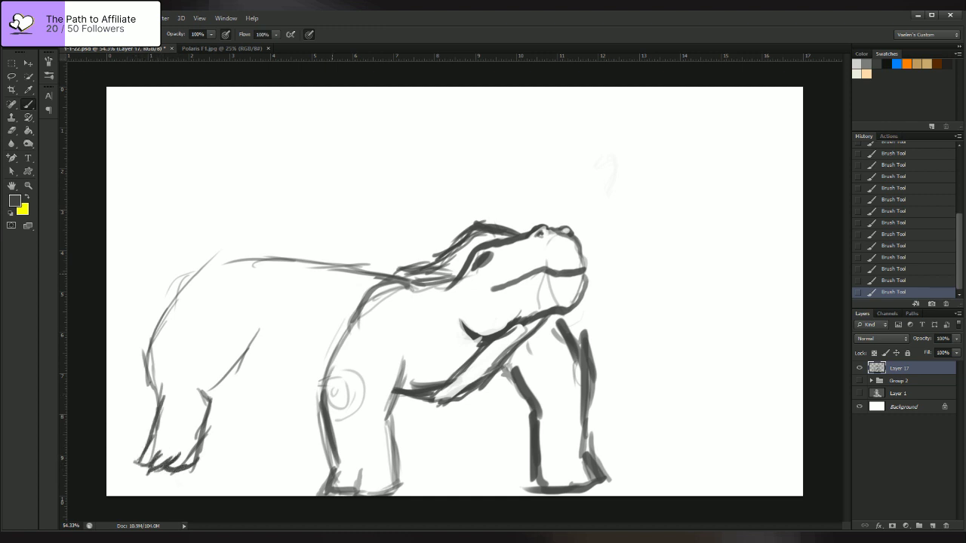
- Draw the belly line between the hind leg and front leg, and darken the back line up to the hips
mouse_move(195, 393)
left_mouse_down()
mouse_move(240, 339)
mouse_move(237, 350)
mouse_move(271, 362)
mouse_move(344, 372)
left_mouse_up()
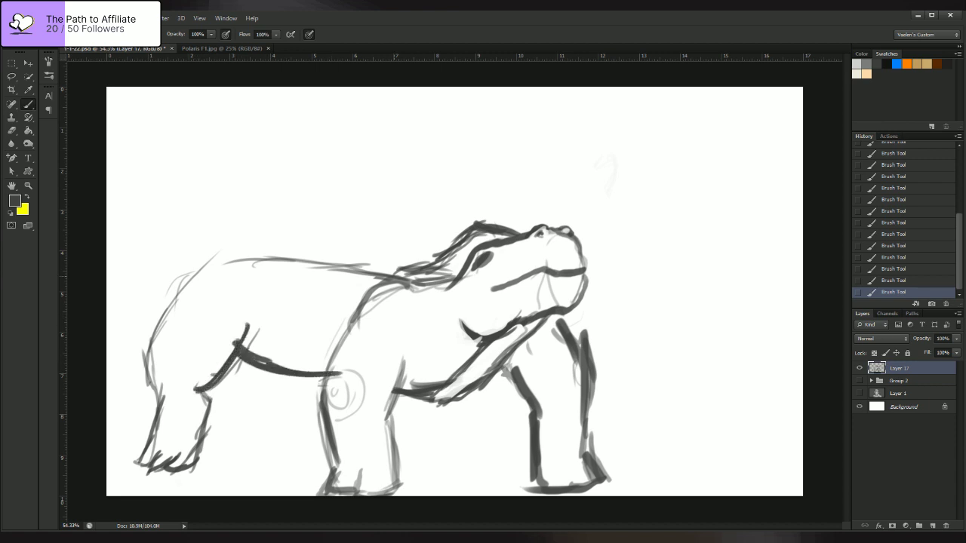
mouse_move(404, 281)
left_mouse_down()
mouse_move(232, 255)
mouse_move(190, 265)
left_mouse_up()
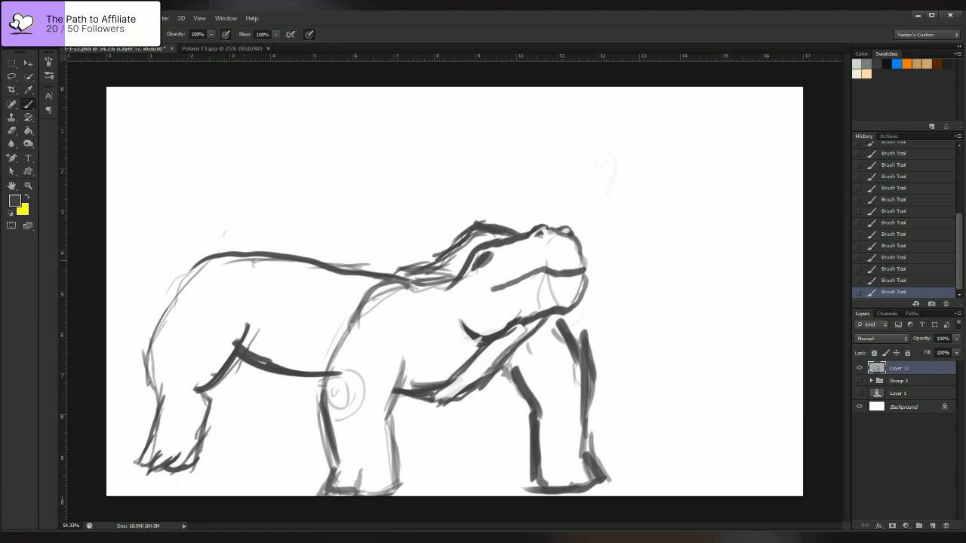
- Sketch a thick tail rising from the rump to the canvas edge, and darken the rump contour beneath it
left_click_drag(254, 263, 151, 230)
left_click_drag(219, 247, 106, 179)
mouse_move(106, 227)
left_mouse_down()
mouse_move(163, 309)
mouse_move(145, 350)
mouse_move(147, 382)
mouse_move(161, 396)
left_mouse_up()
- Mark the hind leg's rear joint with a small spiral and darken the outline of the shin and foot
mouse_move(159, 361)
left_mouse_down()
mouse_move(151, 370)
mouse_move(166, 353)
mouse_move(140, 461)
mouse_move(157, 451)
mouse_move(164, 472)
left_mouse_up()
left_click_drag(184, 455, 170, 461)
mouse_move(161, 471)
left_mouse_down()
mouse_move(195, 468)
mouse_move(208, 408)
left_mouse_up()
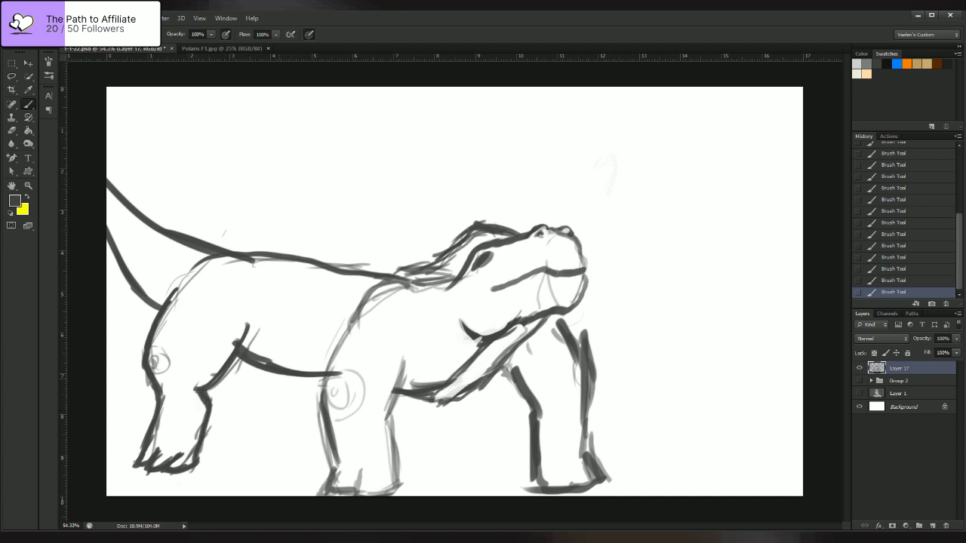
- Sketch the far hind leg with its foot beneath the belly, between the near hind leg and the front leg
mouse_move(256, 368)
left_mouse_down()
mouse_move(276, 425)
mouse_move(300, 421)
mouse_move(290, 421)
left_mouse_up()
mouse_move(258, 386)
left_mouse_down()
mouse_move(270, 415)
mouse_move(319, 419)
left_mouse_up()
left_click_drag(303, 386, 318, 415)
mouse_move(297, 382)
left_mouse_down()
mouse_move(320, 410)
mouse_move(301, 421)
left_mouse_up()
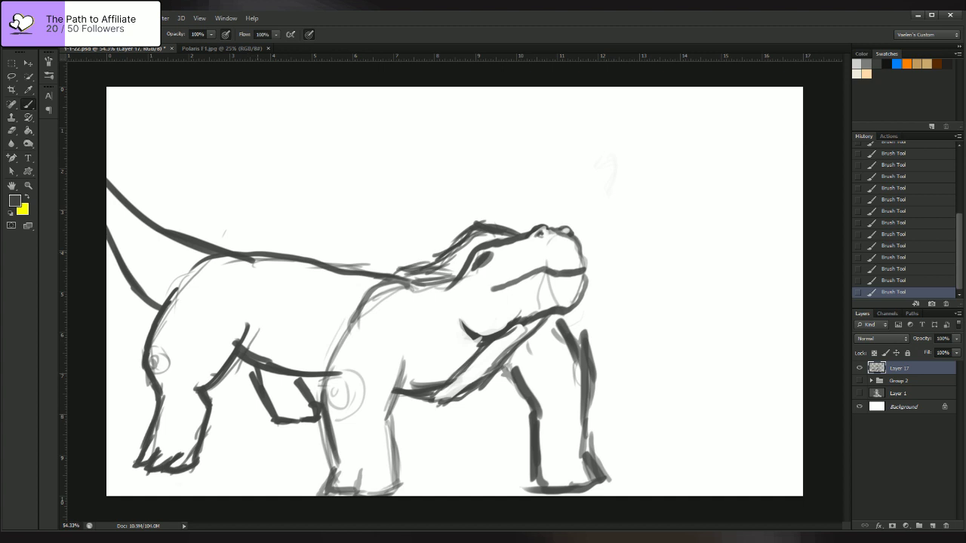
- Add a low hump to the back above the hips, and darken the near front leg's outline from shoulder to ankle
mouse_move(249, 255)
left_mouse_down()
mouse_move(291, 250)
mouse_move(317, 260)
left_mouse_up()
left_click_drag(388, 415, 395, 476)
mouse_move(390, 424)
left_mouse_down()
mouse_move(393, 487)
mouse_move(402, 368)
left_mouse_up()
left_click_drag(403, 358, 393, 406)
mouse_move(363, 303)
left_mouse_down()
mouse_move(332, 356)
mouse_move(327, 413)
left_mouse_up()
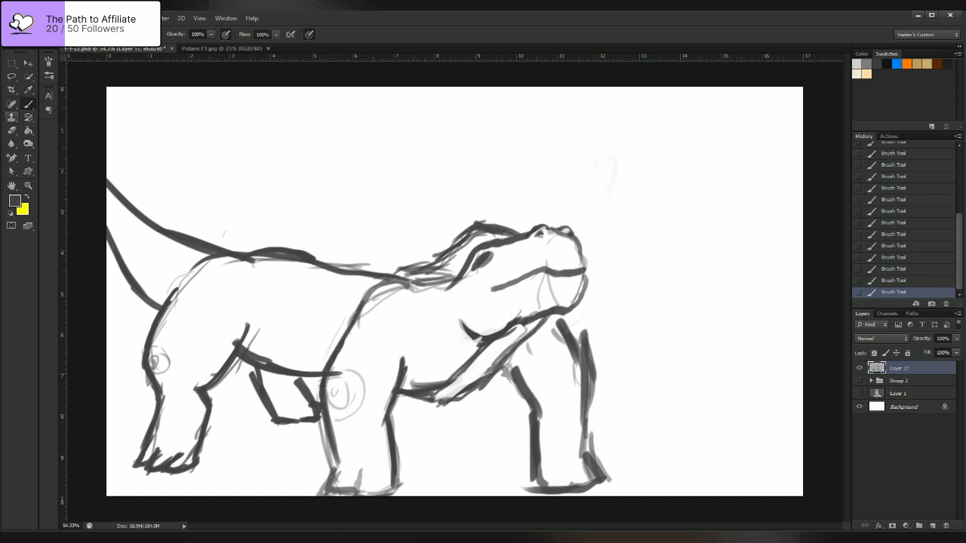
- Erase the end of the belly line where it crosses into the near front leg
left_click(11, 131)
left_click_drag(342, 369, 337, 379)
left_click_drag(337, 369, 333, 379)
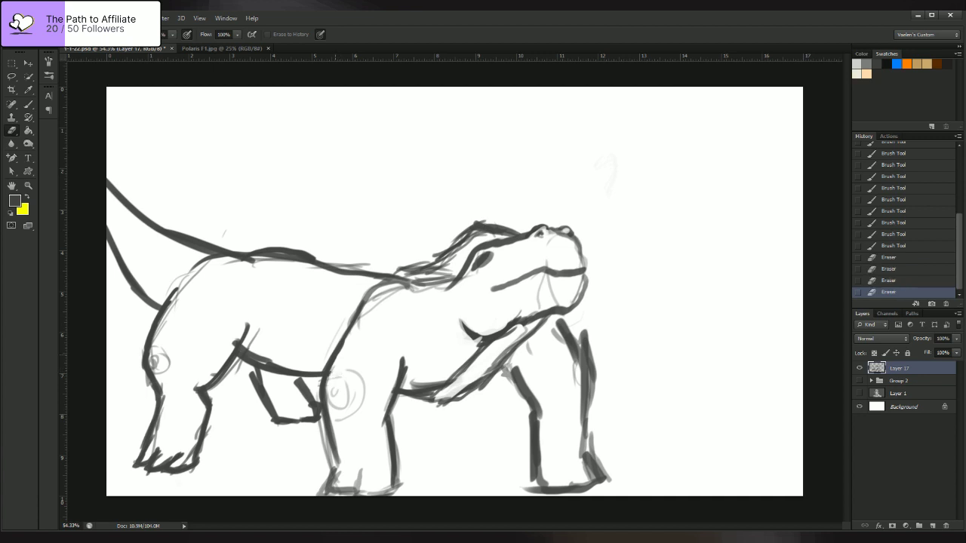
- Darken the outline of the near front foot and its toes
key("b")
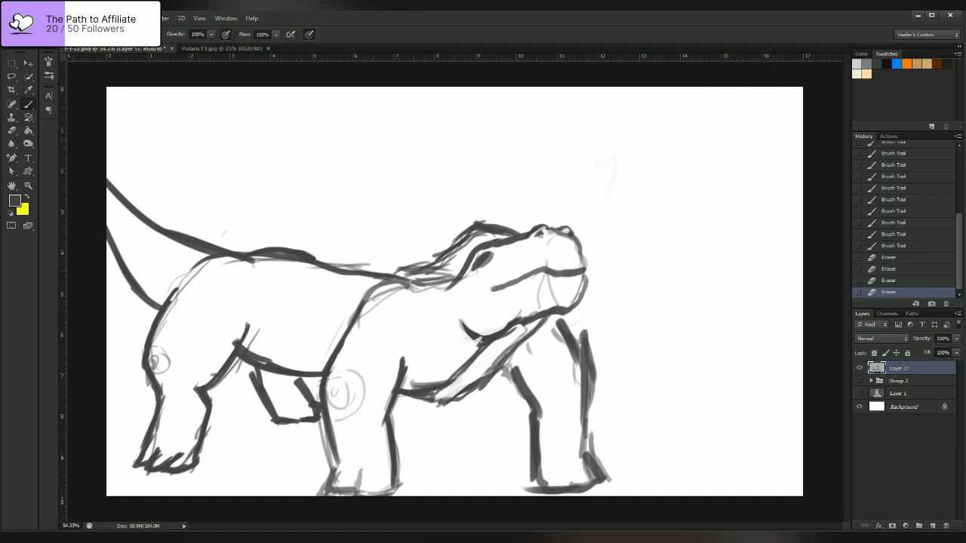
left_click_drag(336, 457, 329, 482)
mouse_move(334, 472)
left_mouse_down()
mouse_move(325, 489)
mouse_move(354, 489)
left_mouse_up()
mouse_move(358, 482)
left_mouse_down()
mouse_move(352, 492)
mouse_move(397, 486)
left_mouse_up()
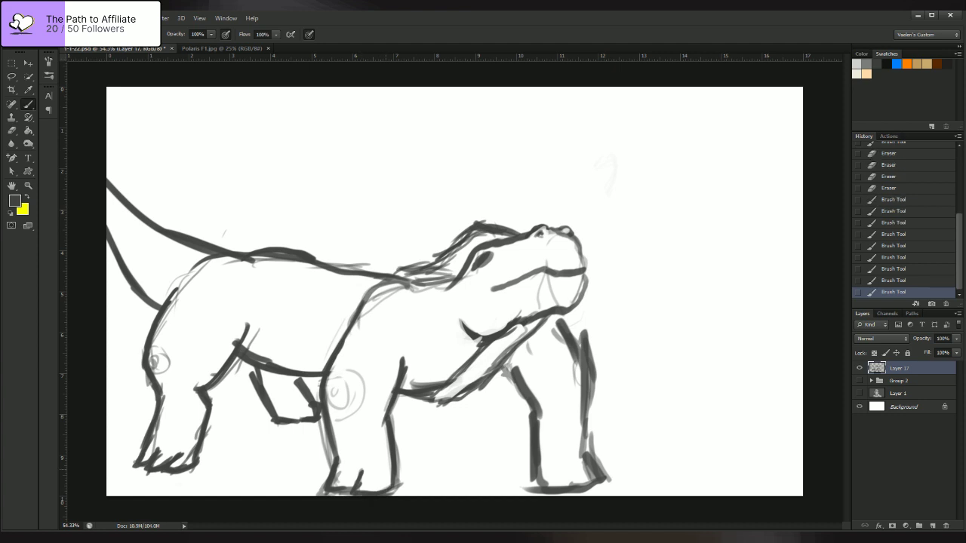
- Lower the belly line with a thick stroke and erase its upper edge to thin it
left_click_drag(261, 361, 319, 387)
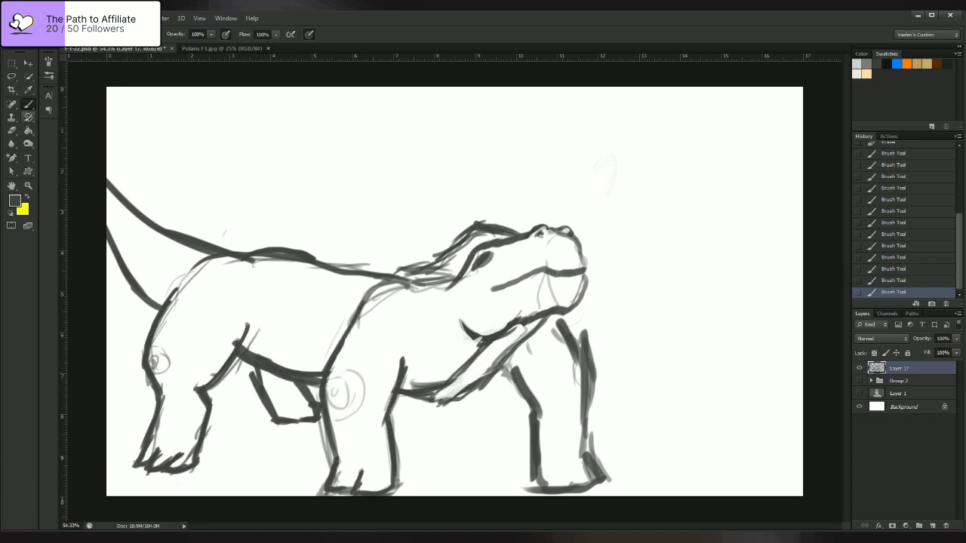
key("e")
left_click_drag(243, 344, 293, 370)
left_click_drag(291, 370, 322, 376)
mouse_move(264, 361)
left_mouse_down()
mouse_move(317, 376)
mouse_move(293, 371)
mouse_move(306, 375)
left_mouse_up()
left_click_drag(325, 378, 305, 374)
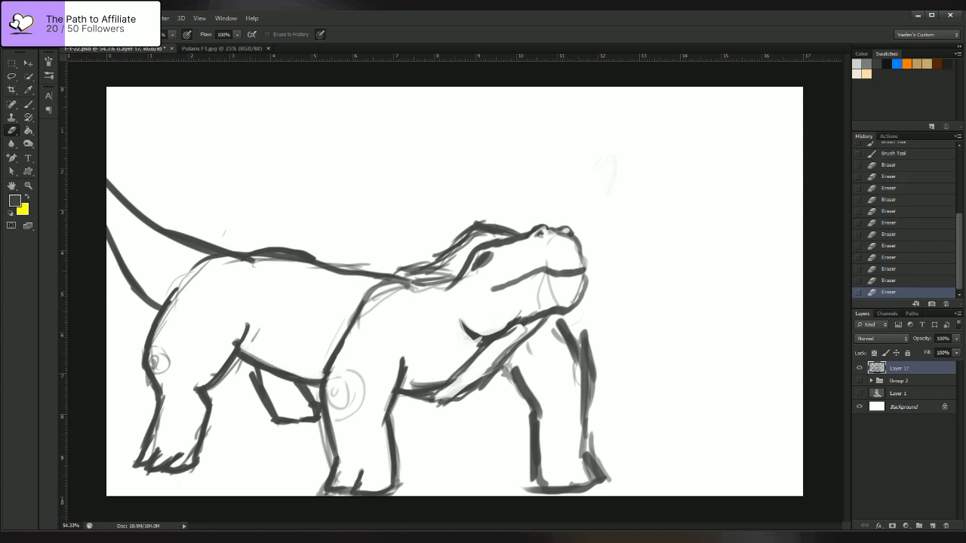
key("b")
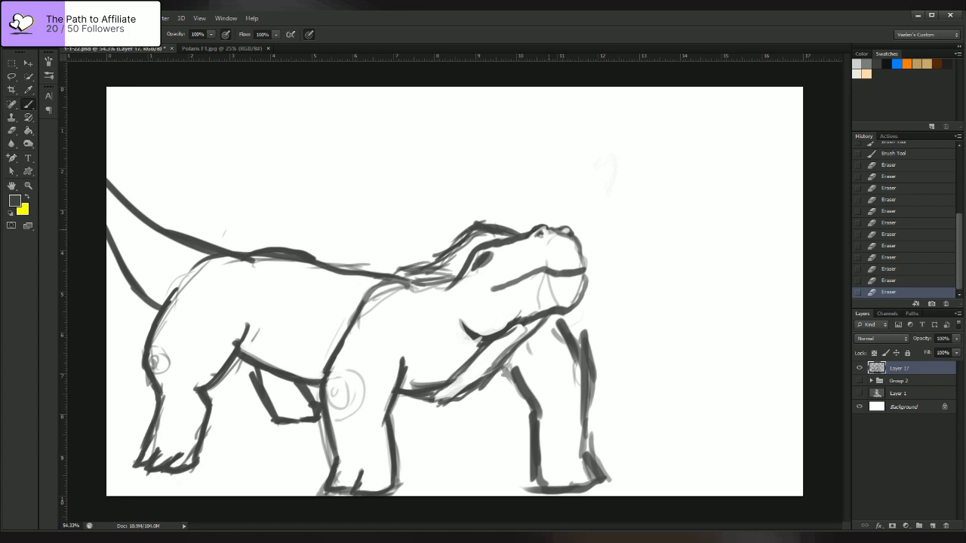
mouse_move(540, 187)
left_mouse_down()
mouse_move(472, 364)
mouse_move(578, 176)
left_mouse_up()
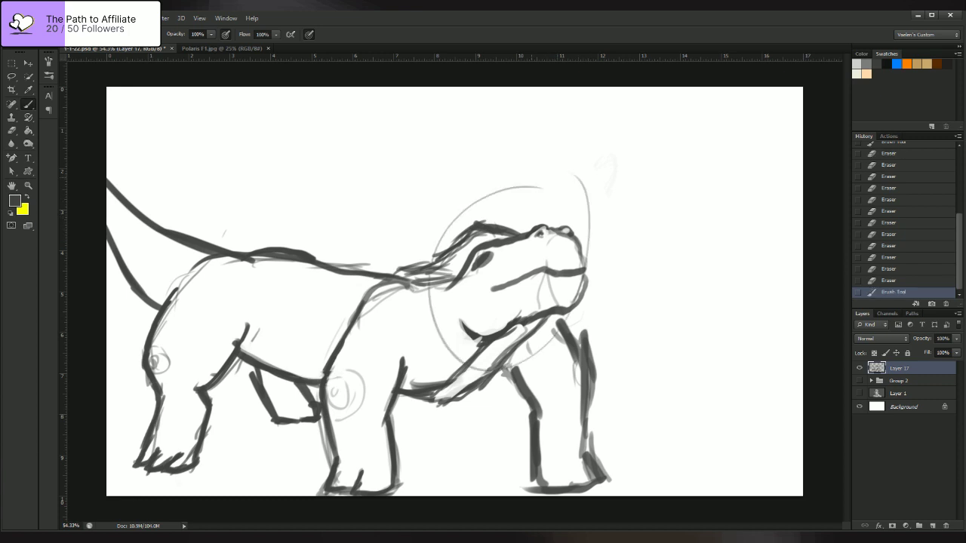
key("ctrl+z")
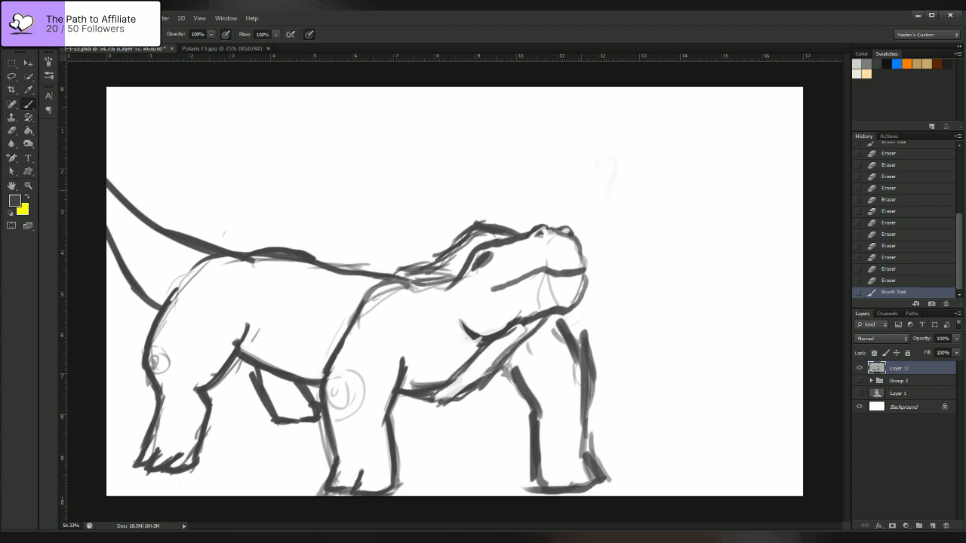
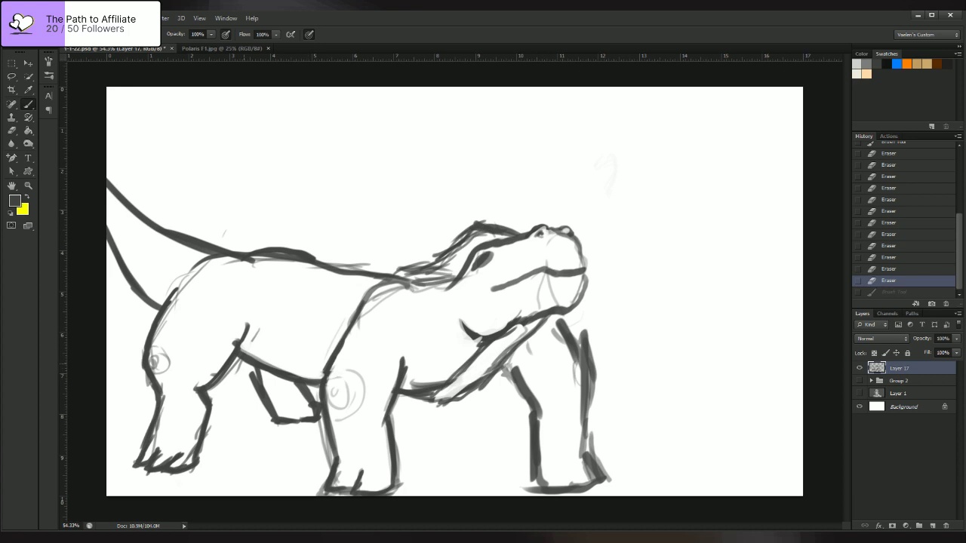
left_click_drag(255, 336, 343, 378)
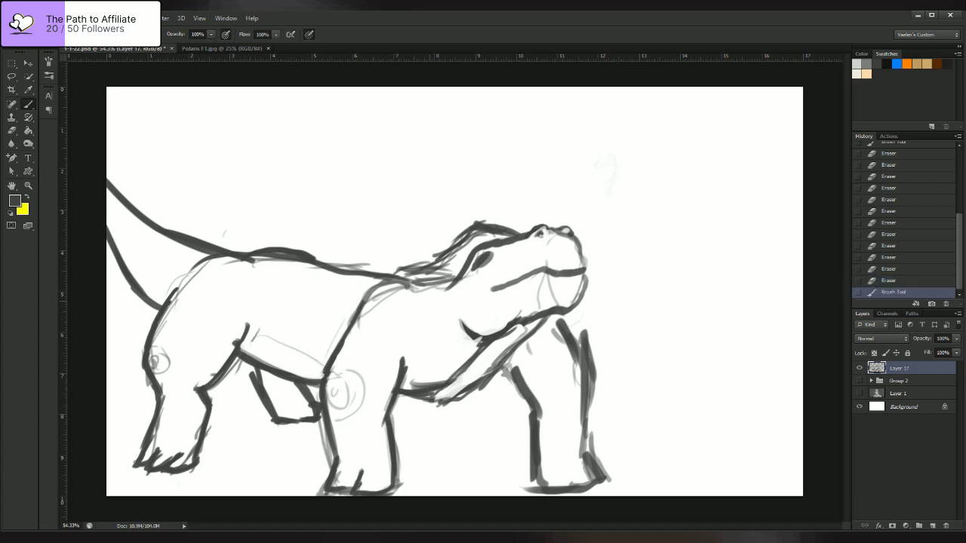
key("ctrl+z")
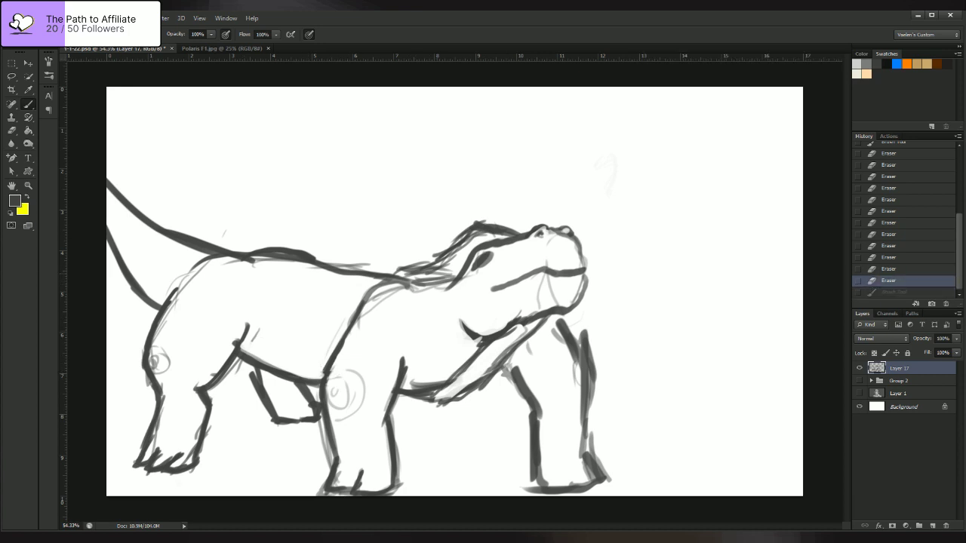
- Thin the back line by erasing along it, and redraw the stretch from the hump to the neck with dark strokes
key("e")
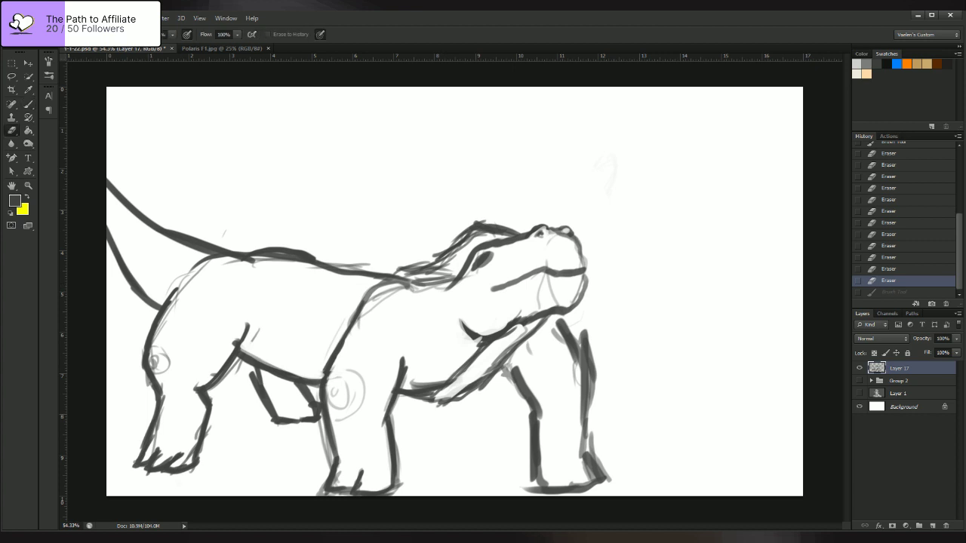
left_click_drag(249, 325, 247, 334)
left_click_drag(233, 257, 382, 277)
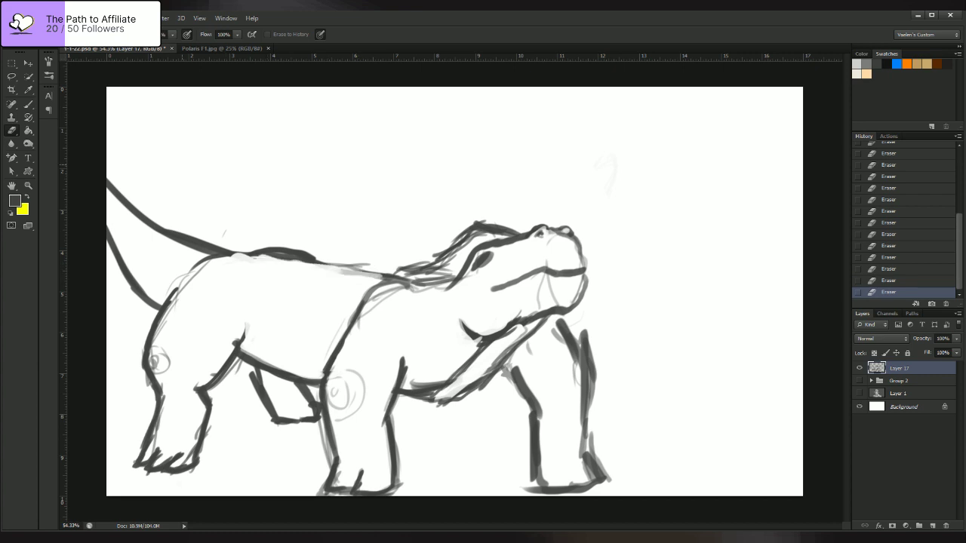
key("b")
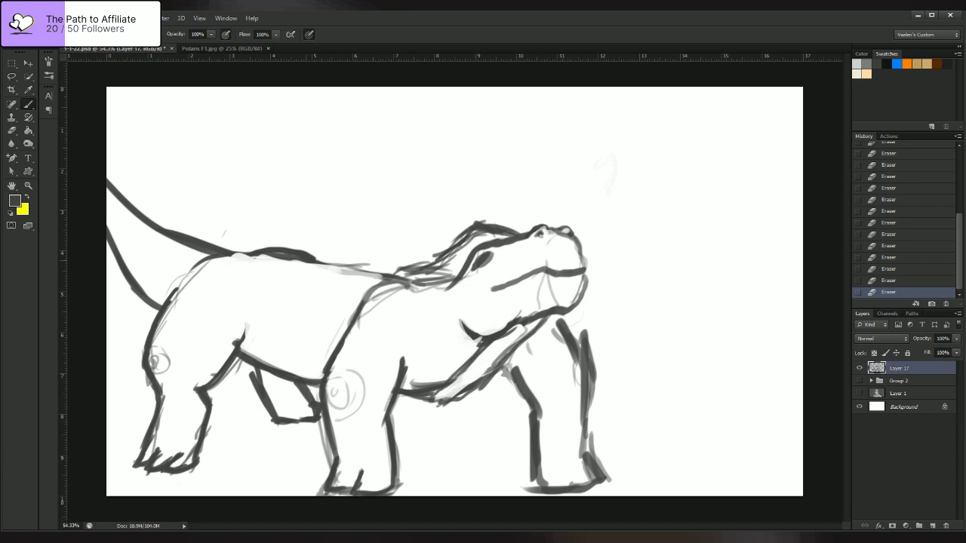
left_click_drag(308, 261, 421, 278)
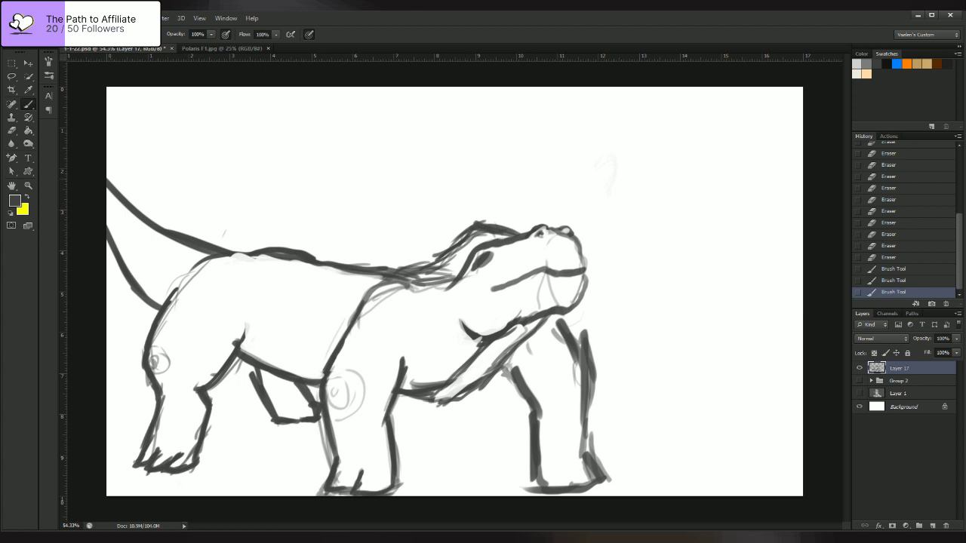
- Widen the tail by sketching new outlines above its upper edge and below its lower edge
mouse_move(107, 169)
left_mouse_down()
mouse_move(162, 215)
mouse_move(254, 252)
left_mouse_up()
mouse_move(235, 243)
left_mouse_down()
mouse_move(265, 250)
mouse_move(215, 233)
mouse_move(111, 159)
mouse_move(176, 218)
left_mouse_up()
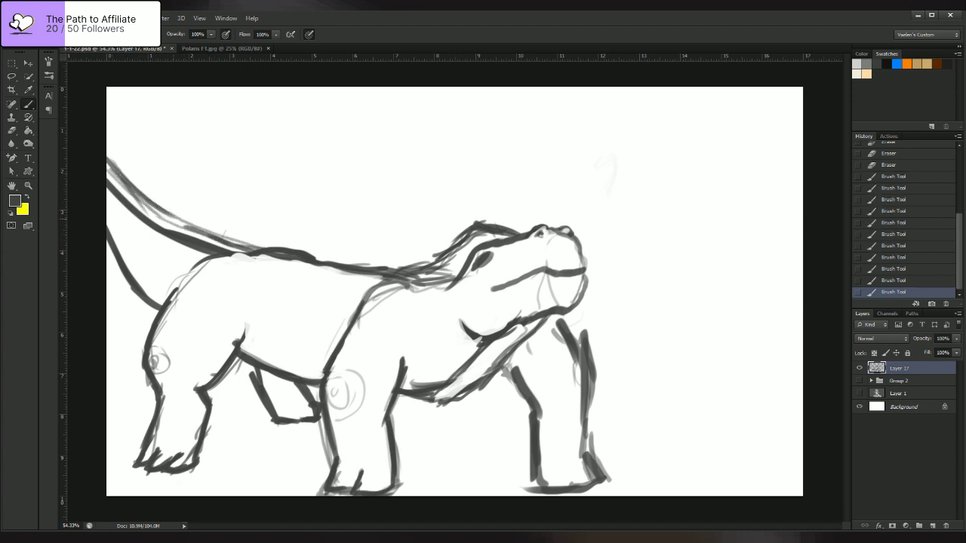
left_click_drag(107, 166, 159, 216)
left_click_drag(108, 258, 150, 307)
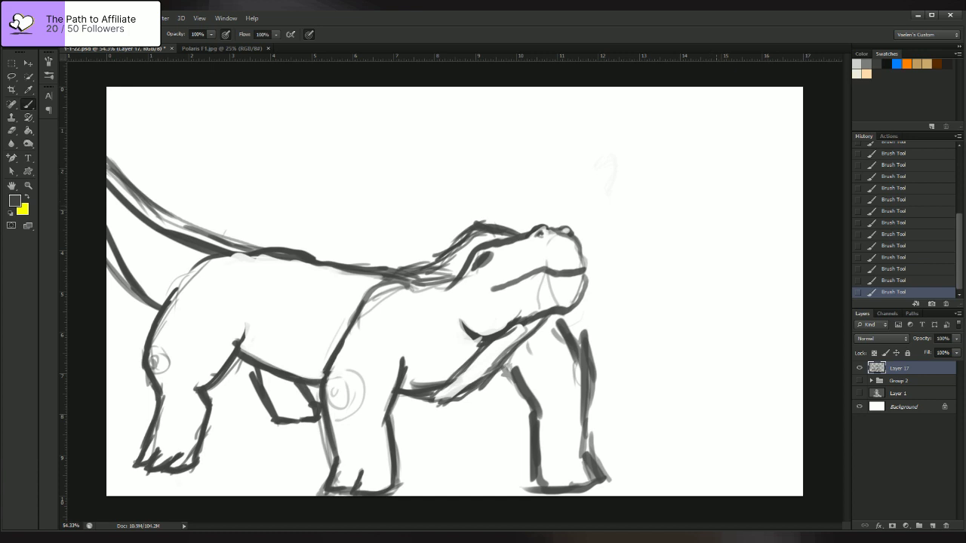
- Sketch a large pointed leaf with an inner fold line at the canvas's right edge, its tip pointing toward the creature's head
left_click_drag(640, 254, 739, 152)
mouse_move(688, 190)
left_mouse_down()
mouse_move(776, 154)
mouse_move(704, 171)
mouse_move(651, 243)
left_mouse_up()
mouse_move(692, 209)
left_mouse_down()
mouse_move(649, 246)
mouse_move(678, 253)
left_mouse_up()
mouse_move(720, 240)
left_mouse_down()
mouse_move(655, 261)
mouse_move(745, 250)
left_mouse_up()
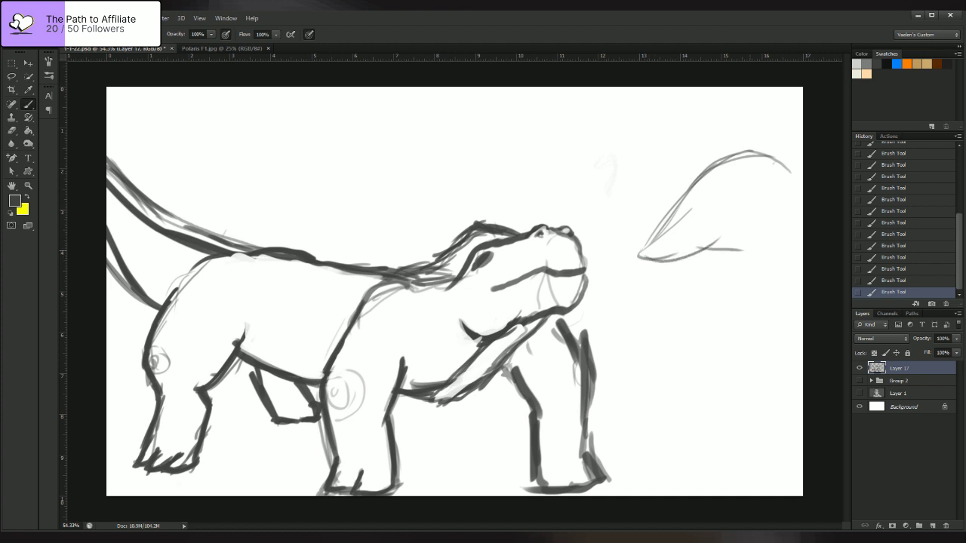
mouse_move(635, 256)
left_mouse_down()
mouse_move(774, 243)
mouse_move(803, 223)
left_mouse_up()
left_click_drag(782, 246, 708, 249)
mouse_move(636, 257)
left_mouse_down()
mouse_move(698, 199)
mouse_move(752, 186)
mouse_move(802, 216)
mouse_move(772, 243)
left_mouse_up()
mouse_move(785, 169)
left_mouse_down()
mouse_move(803, 198)
mouse_move(710, 157)
mouse_move(641, 246)
left_mouse_up()
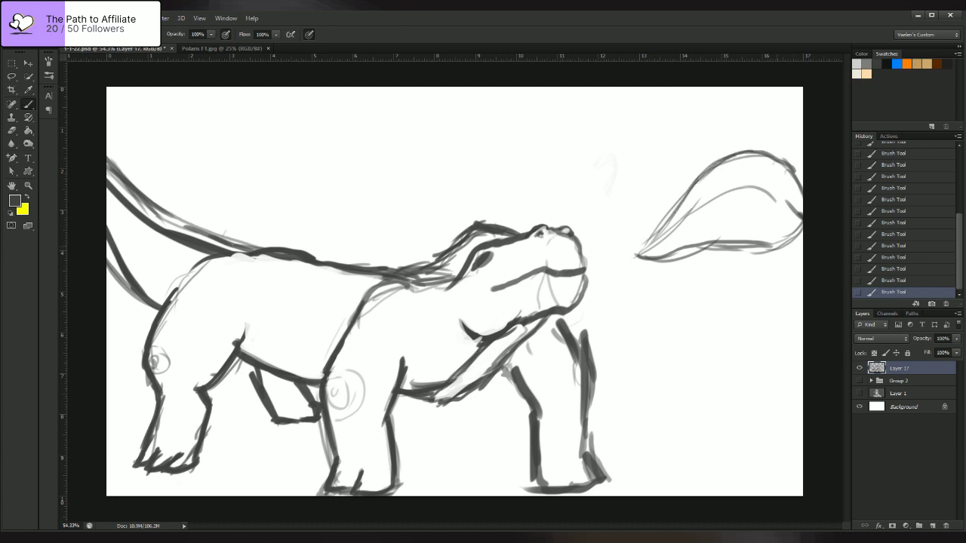
- Draw a second pointed leaf hanging beneath the large leaf, and strengthen the large leaf's tip and upper edge
mouse_move(765, 248)
left_mouse_down()
mouse_move(718, 341)
mouse_move(801, 300)
left_mouse_up()
left_click_drag(771, 317, 803, 291)
left_click_drag(798, 234, 755, 298)
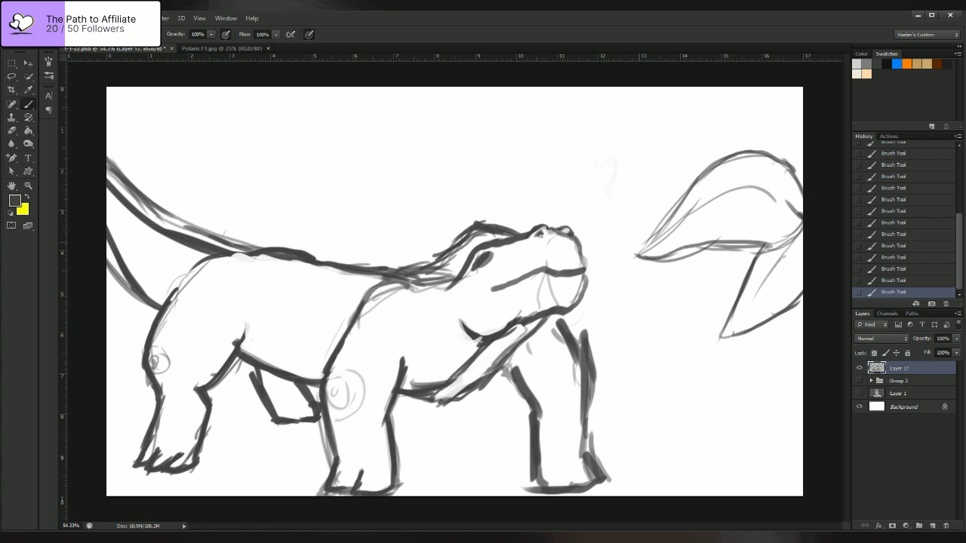
left_click_drag(660, 234, 631, 253)
mouse_move(690, 188)
left_mouse_down()
mouse_move(642, 246)
mouse_move(699, 213)
left_mouse_up()
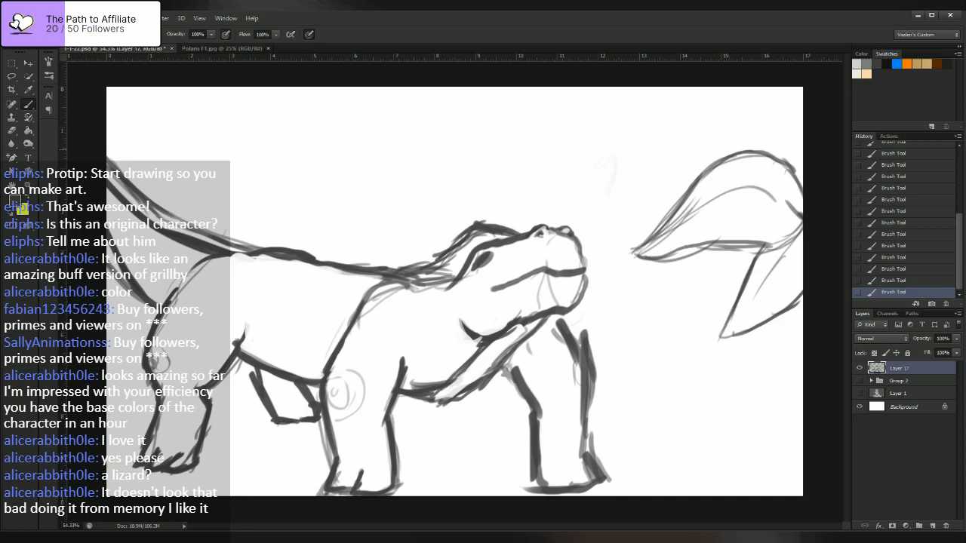
- Add a tall leaf and a small side leaf above the large leaf, plus another narrow leaf hanging below it
mouse_move(728, 150)
left_mouse_down()
mouse_move(717, 106)
mouse_move(732, 88)
mouse_move(803, 115)
mouse_move(795, 174)
left_mouse_up()
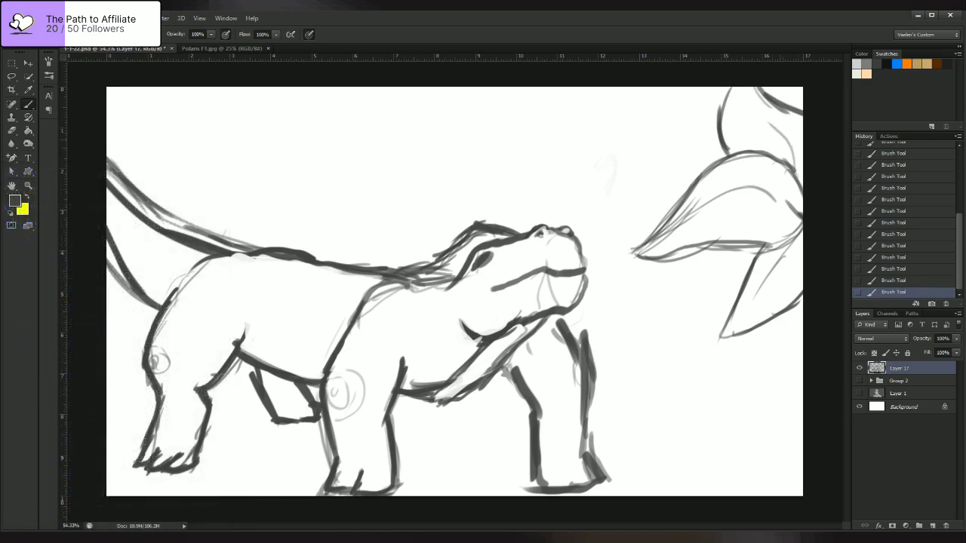
left_click_drag(750, 104, 782, 142)
mouse_move(703, 174)
left_mouse_down()
mouse_move(659, 156)
mouse_move(721, 142)
mouse_move(724, 153)
mouse_move(702, 167)
mouse_move(714, 151)
left_mouse_up()
left_click_drag(688, 157, 718, 148)
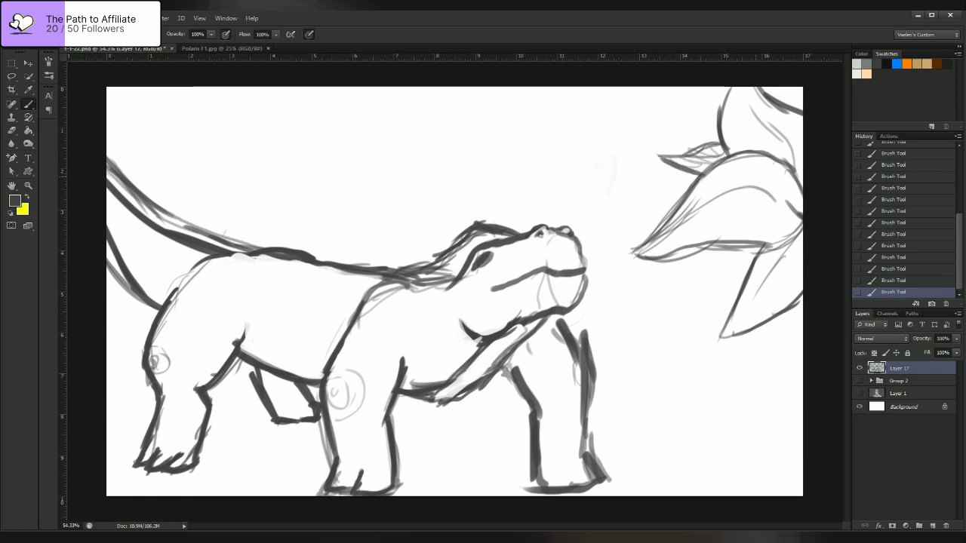
mouse_move(725, 243)
left_mouse_down()
mouse_move(691, 309)
mouse_move(734, 301)
mouse_move(758, 248)
left_mouse_up()
left_click_drag(722, 283, 761, 244)
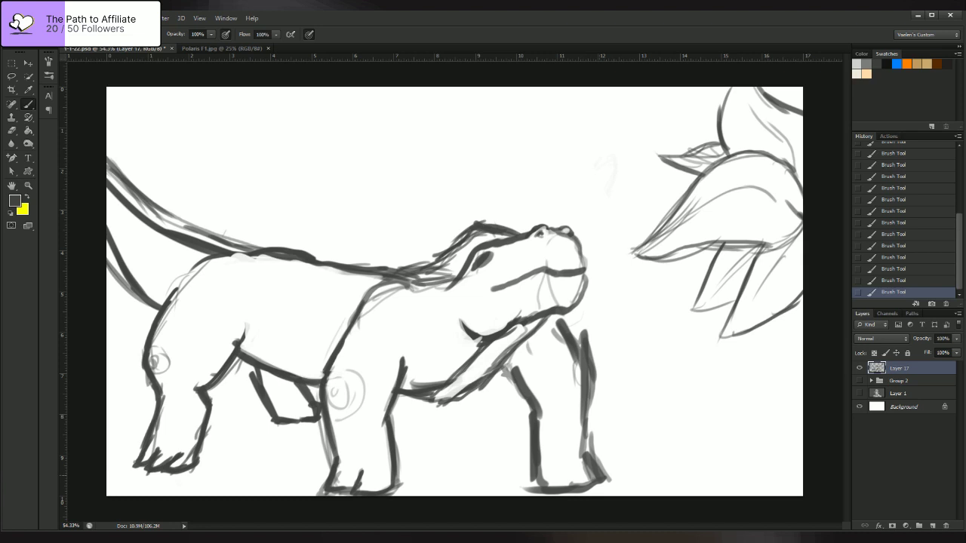
- Sketch light ground lines around the front feet and behind the far front leg, with a grass tuft between the front legs
left_click_drag(605, 469, 627, 478)
mouse_move(590, 399)
left_mouse_down()
mouse_move(636, 410)
mouse_move(703, 395)
left_mouse_up()
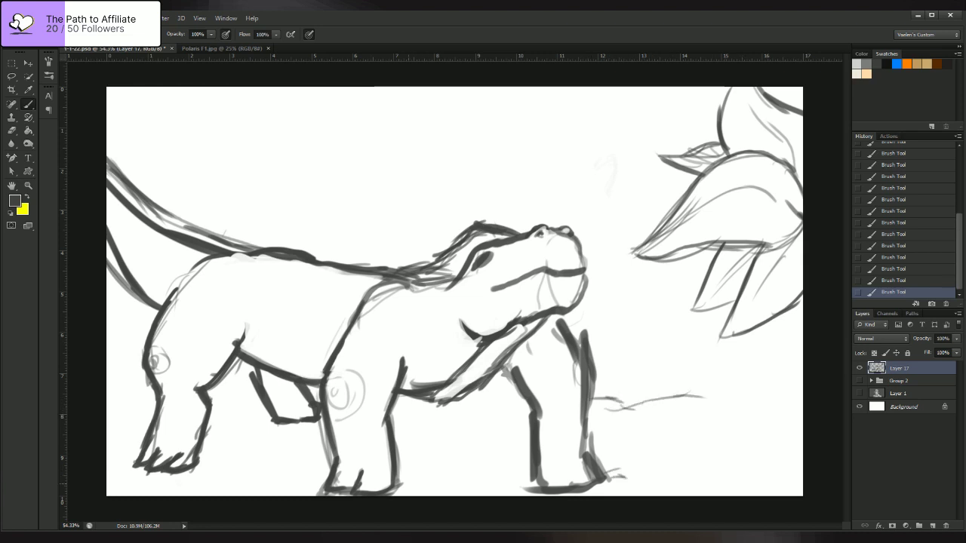
mouse_move(398, 483)
left_mouse_down()
mouse_move(425, 482)
mouse_move(480, 449)
mouse_move(497, 455)
left_mouse_up()
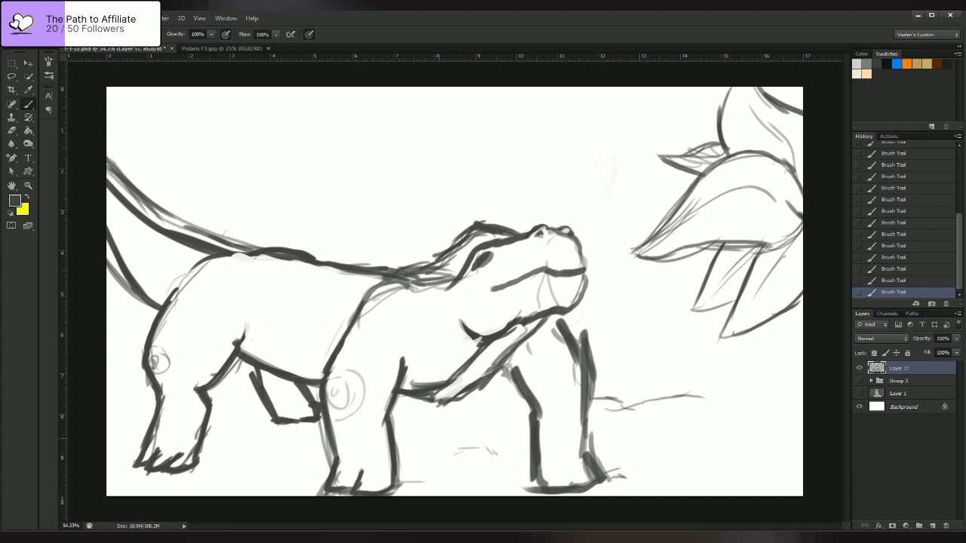
left_click_drag(492, 384, 518, 392)
left_click_drag(590, 343, 634, 357)
left_click_drag(478, 425, 483, 446)
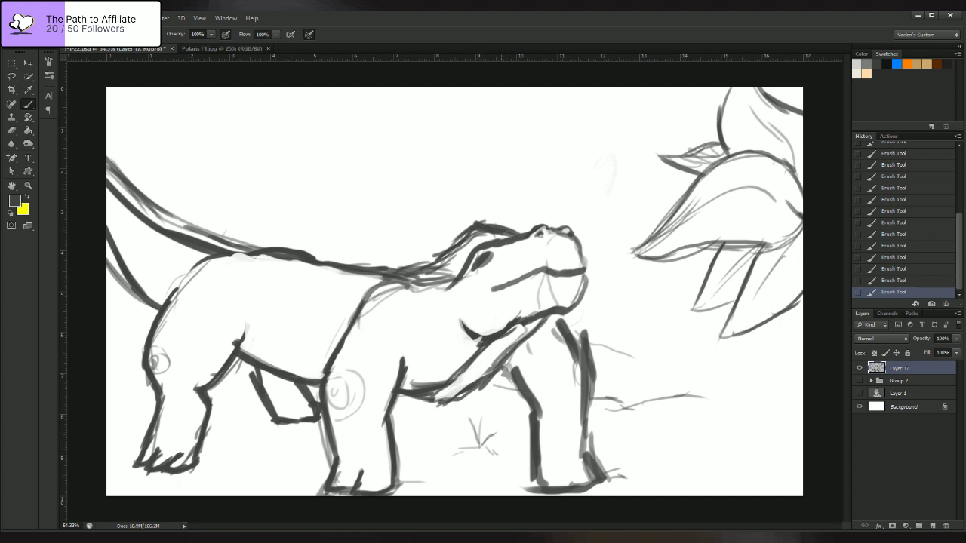
- Add grass tufts and ground marks around the hind feet, and a short ground line behind the rump
mouse_move(241, 439)
left_mouse_down()
mouse_move(247, 455)
mouse_move(247, 447)
mouse_move(259, 454)
left_mouse_up()
mouse_move(289, 404)
left_mouse_down()
mouse_move(289, 418)
mouse_move(281, 419)
mouse_move(295, 419)
mouse_move(256, 416)
left_mouse_up()
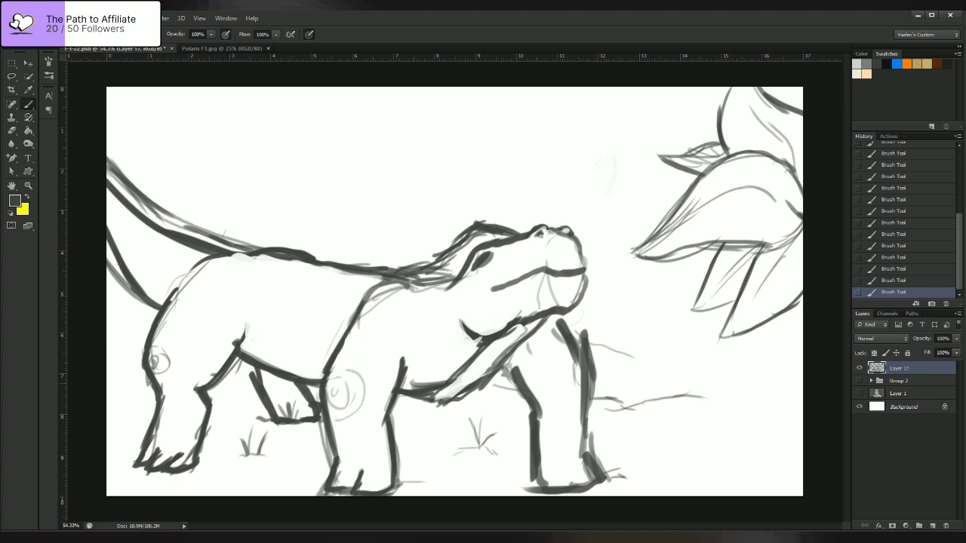
left_click_drag(197, 464, 212, 467)
mouse_move(136, 464)
left_mouse_down()
mouse_move(111, 459)
mouse_move(119, 437)
mouse_move(137, 440)
left_mouse_up()
left_click_drag(106, 321, 154, 318)
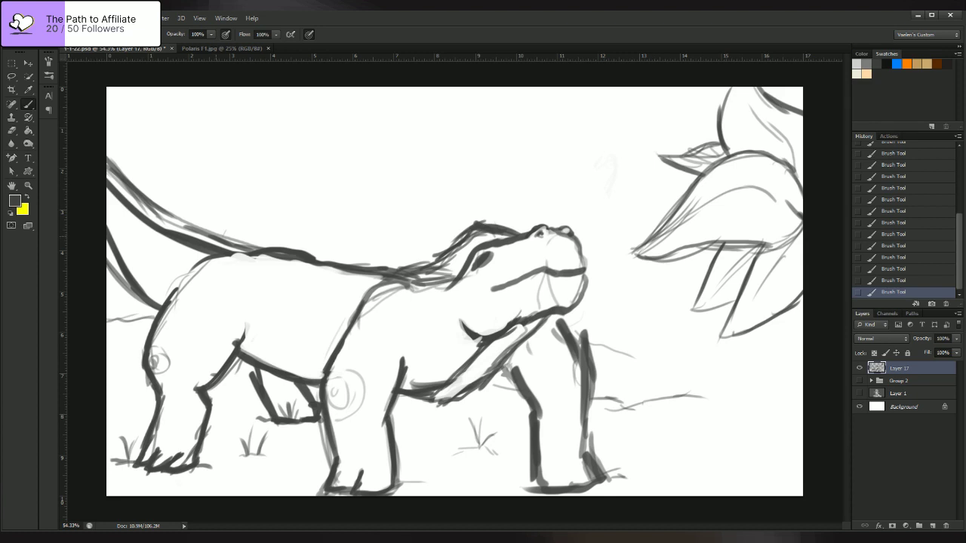
- Scribble loose, light background texture above the tail
mouse_move(205, 218)
left_mouse_down()
mouse_move(223, 207)
mouse_move(231, 181)
mouse_move(240, 193)
left_mouse_up()
mouse_move(237, 198)
left_mouse_down()
mouse_move(259, 201)
mouse_move(238, 200)
left_mouse_up()
left_click_drag(248, 217, 191, 227)
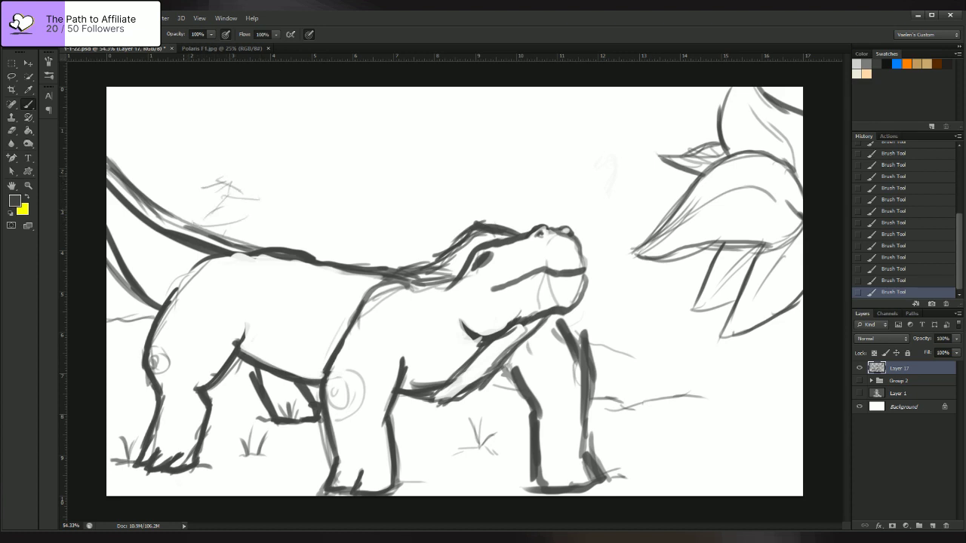
left_click_drag(231, 159, 157, 153)
mouse_move(129, 123)
left_mouse_down()
mouse_move(198, 135)
mouse_move(231, 159)
left_mouse_up()
mouse_move(225, 163)
left_mouse_down()
mouse_move(141, 156)
mouse_move(199, 186)
left_mouse_up()
mouse_move(162, 168)
left_mouse_down()
mouse_move(199, 180)
mouse_move(221, 163)
mouse_move(157, 169)
left_mouse_up()
left_click_drag(154, 167, 212, 173)
mouse_move(213, 176)
left_mouse_down()
mouse_move(172, 182)
mouse_move(205, 217)
left_mouse_up()
left_click_drag(107, 113, 157, 145)
left_click_drag(108, 126, 147, 186)
left_click_drag(163, 146, 230, 130)
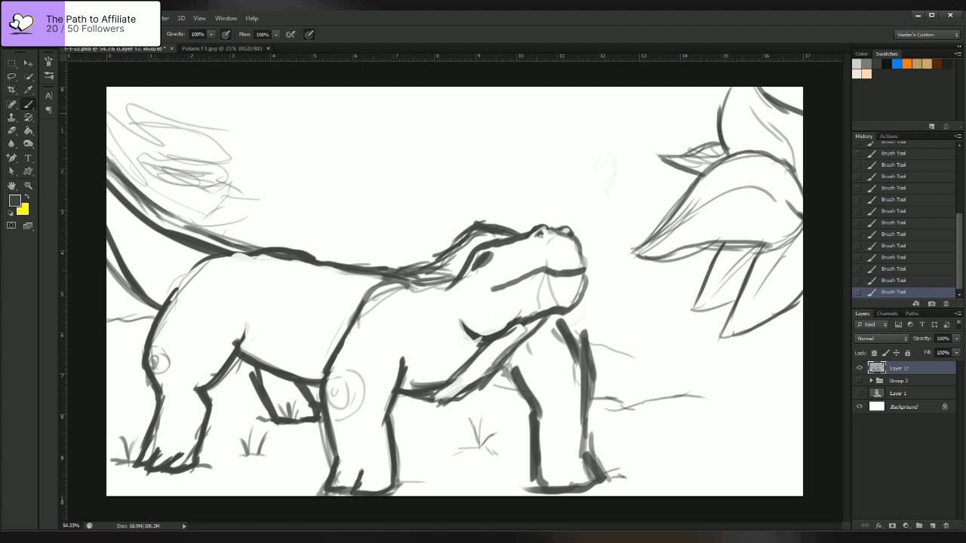
- Extend the background scribbles into the canvas's upper-left corner, and add a light oval shape just above the back
left_click_drag(107, 103, 155, 117)
left_click_drag(107, 112, 161, 124)
left_click_drag(107, 141, 138, 117)
left_click_drag(121, 173, 147, 191)
left_click_drag(187, 121, 271, 115)
left_click_drag(196, 89, 277, 112)
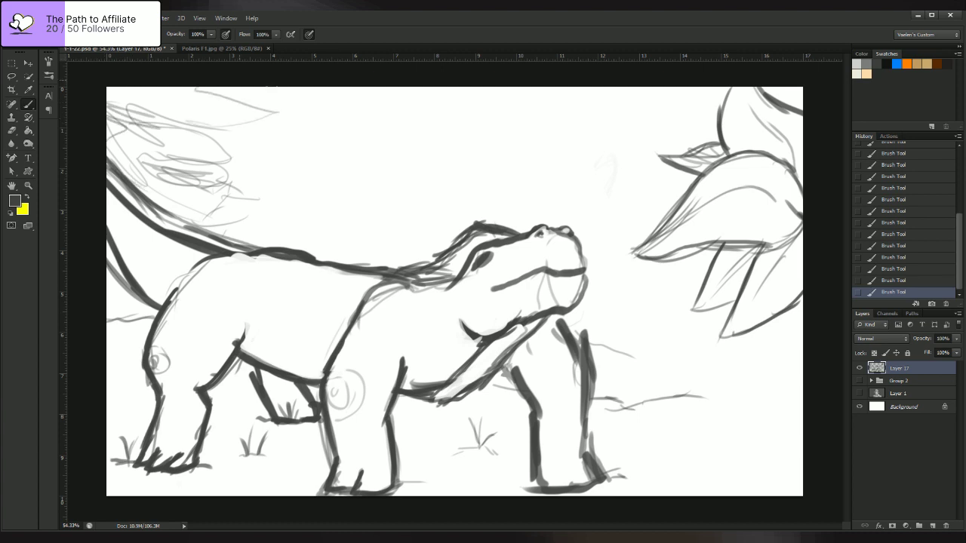
left_click_drag(258, 246, 347, 240)
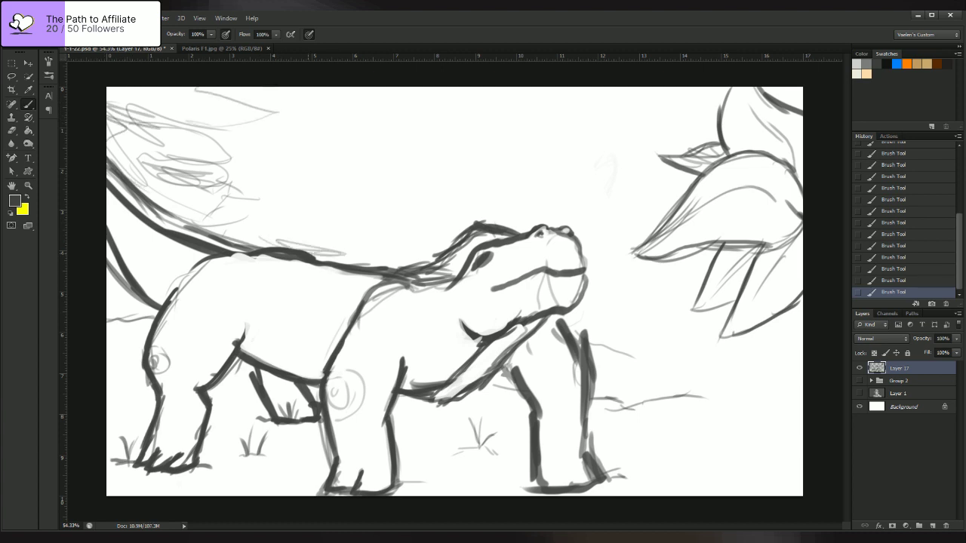
mouse_move(290, 246)
left_mouse_down()
mouse_move(352, 229)
mouse_move(254, 227)
mouse_move(307, 250)
left_mouse_up()
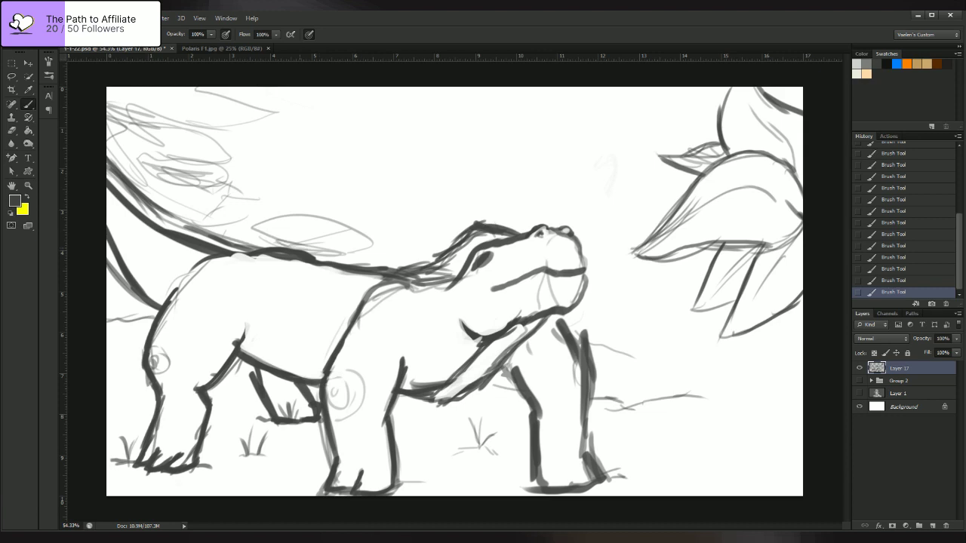
- Fill the area above the back, from the tail to behind the head, with loose overlapping oval scribbles
left_click_drag(255, 231, 331, 250)
mouse_move(287, 240)
left_mouse_down()
mouse_move(366, 252)
mouse_move(221, 211)
left_mouse_up()
mouse_move(217, 207)
left_mouse_down()
mouse_move(315, 195)
mouse_move(256, 214)
mouse_move(218, 199)
left_mouse_up()
key("ctrl+z")
left_click_drag(211, 207, 309, 210)
mouse_move(277, 206)
left_mouse_down()
mouse_move(283, 174)
mouse_move(217, 198)
left_mouse_up()
mouse_move(317, 226)
left_mouse_down()
mouse_move(387, 208)
mouse_move(451, 212)
left_mouse_up()
mouse_move(365, 256)
left_mouse_down()
mouse_move(457, 229)
mouse_move(420, 260)
mouse_move(441, 257)
left_mouse_up()
mouse_move(317, 242)
left_mouse_down()
mouse_move(370, 258)
mouse_move(311, 255)
left_mouse_up()
mouse_move(300, 249)
left_mouse_down()
mouse_move(209, 209)
mouse_move(311, 206)
left_mouse_up()
left_click_drag(326, 198, 252, 197)
left_click_drag(240, 205, 154, 166)
left_click_drag(209, 172, 142, 160)
left_click_drag(228, 199, 155, 187)
left_click_drag(205, 226, 149, 188)
left_click_drag(222, 227, 177, 208)
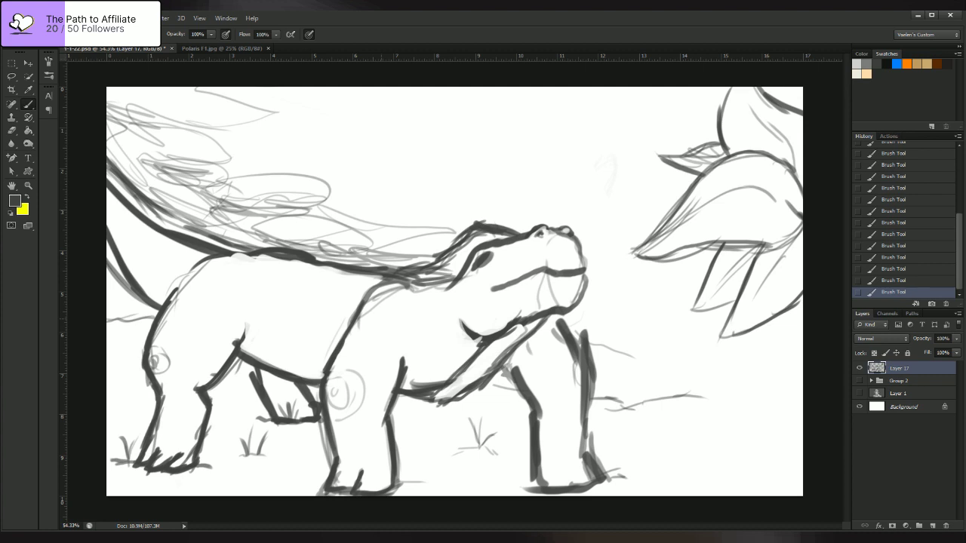
- Continue the oval background scribbles over the head and up to the canvas's top edge
mouse_move(438, 147)
left_mouse_down()
mouse_move(537, 215)
mouse_move(587, 171)
mouse_move(432, 146)
mouse_move(460, 170)
mouse_move(577, 172)
mouse_move(473, 202)
left_mouse_up()
mouse_move(551, 198)
left_mouse_down()
mouse_move(422, 205)
mouse_move(382, 219)
left_mouse_up()
left_click_drag(475, 212, 338, 219)
left_click_drag(403, 215, 311, 226)
left_click_drag(376, 223, 424, 228)
mouse_move(388, 182)
left_mouse_down()
mouse_move(329, 189)
mouse_move(395, 202)
mouse_move(402, 184)
mouse_move(351, 190)
mouse_move(368, 183)
left_mouse_up()
mouse_move(241, 157)
left_mouse_down()
mouse_move(414, 155)
mouse_move(240, 149)
left_mouse_up()
mouse_move(355, 179)
left_mouse_down()
mouse_move(259, 181)
mouse_move(206, 168)
left_mouse_up()
mouse_move(267, 139)
left_mouse_down()
mouse_move(228, 159)
mouse_move(350, 132)
left_mouse_up()
mouse_move(276, 110)
left_mouse_down()
mouse_move(284, 144)
mouse_move(489, 139)
left_mouse_up()
mouse_move(354, 120)
left_mouse_down()
mouse_move(335, 98)
mouse_move(397, 125)
mouse_move(341, 127)
mouse_move(390, 131)
left_mouse_up()
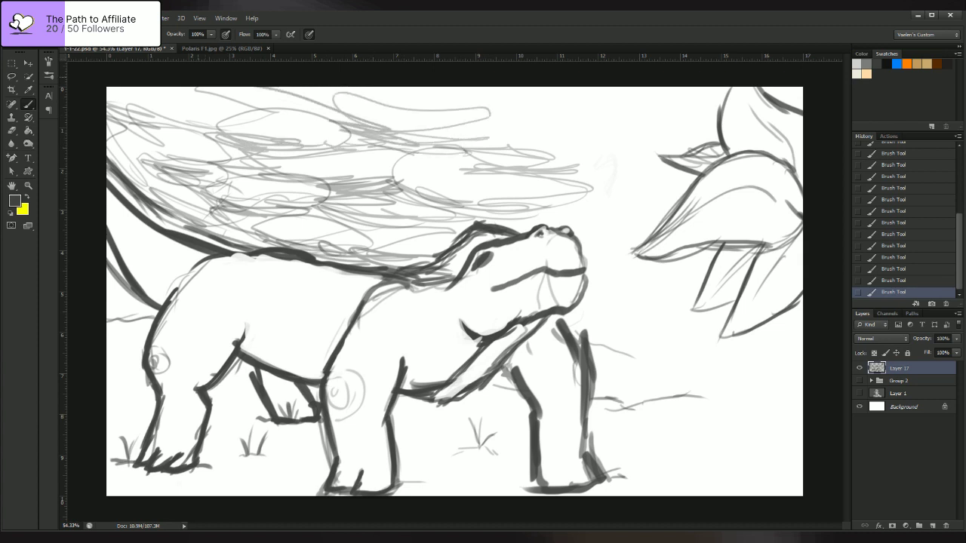
- Extend the background scribbles from above the snout to the large leaves, and thicken them along the top edge
mouse_move(554, 220)
left_mouse_down()
mouse_move(574, 213)
mouse_move(540, 181)
mouse_move(544, 213)
mouse_move(576, 217)
left_mouse_up()
mouse_move(549, 168)
left_mouse_down()
mouse_move(641, 156)
mouse_move(559, 146)
mouse_move(684, 140)
left_mouse_up()
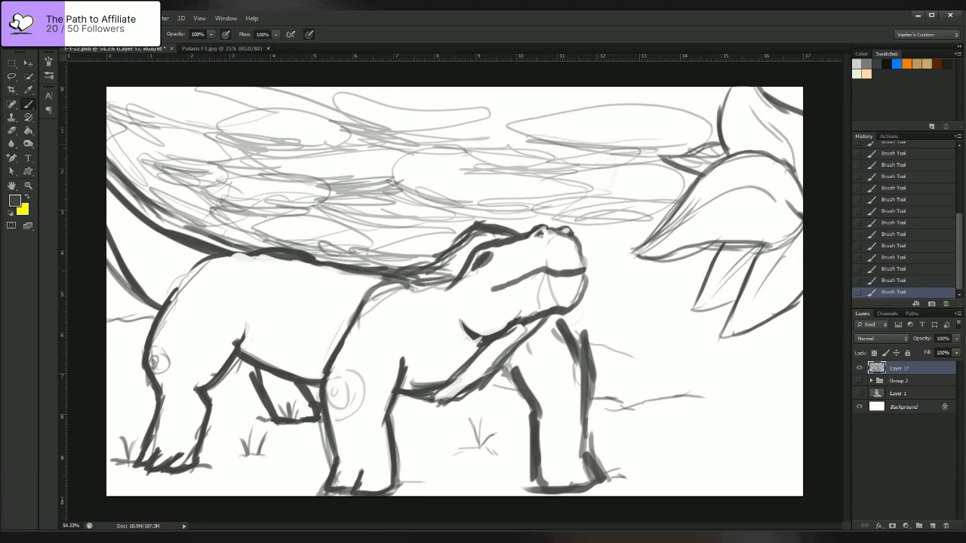
mouse_move(615, 160)
left_mouse_down()
mouse_move(472, 136)
mouse_move(579, 118)
left_mouse_up()
mouse_move(442, 89)
left_mouse_down()
mouse_move(535, 113)
mouse_move(592, 88)
mouse_move(496, 96)
left_mouse_up()
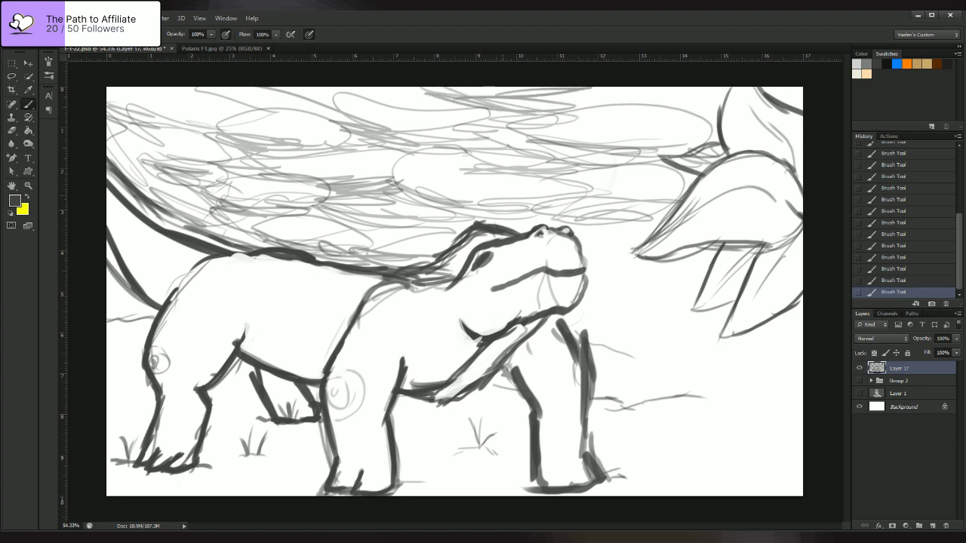
- Add darker grass-like blades and short stem strokes across the scribbled background above the back, tail and snout
mouse_move(451, 202)
left_mouse_down()
mouse_move(448, 251)
mouse_move(451, 243)
left_mouse_up()
left_click_drag(304, 250, 342, 139)
mouse_move(341, 192)
left_mouse_down()
mouse_move(334, 149)
mouse_move(361, 158)
mouse_move(385, 139)
left_mouse_up()
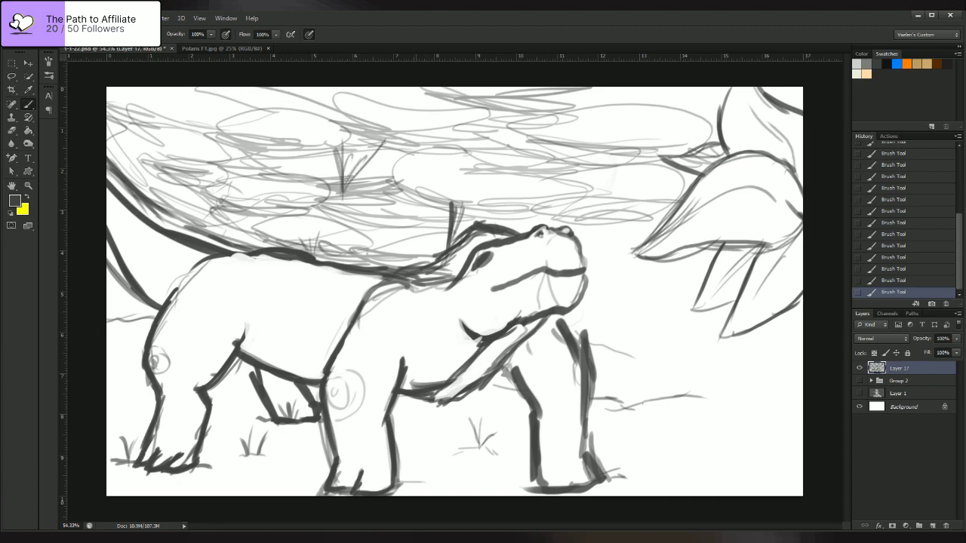
mouse_move(196, 168)
left_mouse_down()
mouse_move(169, 125)
mouse_move(179, 127)
left_mouse_up()
mouse_move(234, 199)
left_mouse_down()
mouse_move(230, 219)
mouse_move(216, 222)
left_mouse_up()
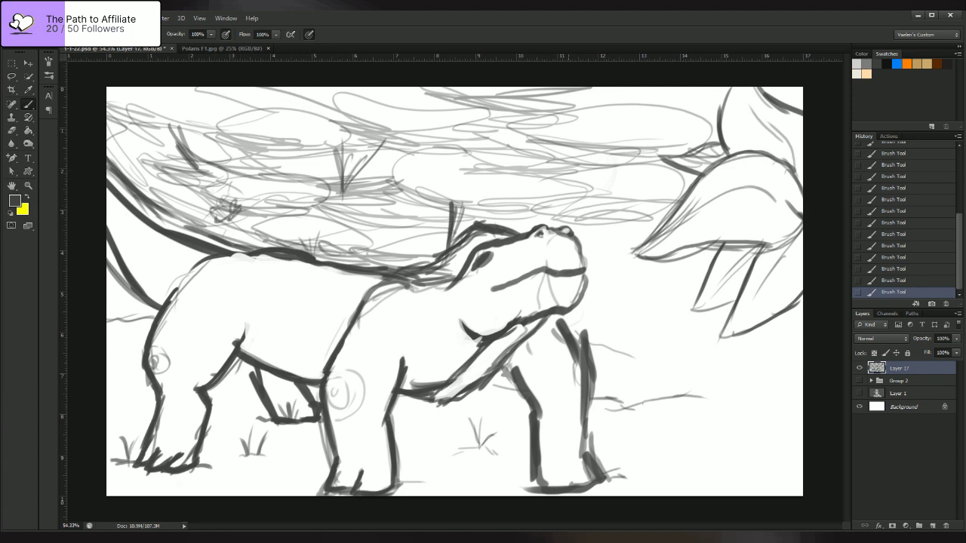
left_click_drag(626, 184, 618, 140)
mouse_move(638, 242)
left_mouse_down()
mouse_move(613, 196)
mouse_move(589, 220)
left_mouse_up()
left_click_drag(587, 218, 572, 197)
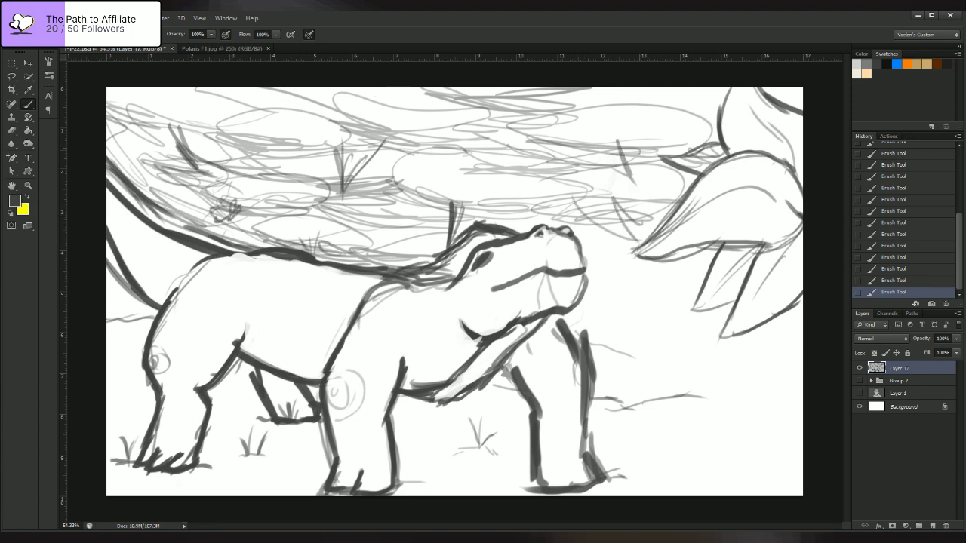
left_click_drag(578, 162, 575, 144)
mouse_move(554, 174)
left_mouse_down()
mouse_move(531, 127)
mouse_move(527, 169)
left_mouse_up()
- Draw two thin stems with drop-shaped ends hanging below the leaves at the canvas's right edge
left_click_drag(802, 287, 787, 360)
mouse_move(802, 310)
left_mouse_down()
mouse_move(780, 372)
mouse_move(789, 410)
mouse_move(777, 415)
left_mouse_up()
left_click_drag(782, 377, 778, 396)
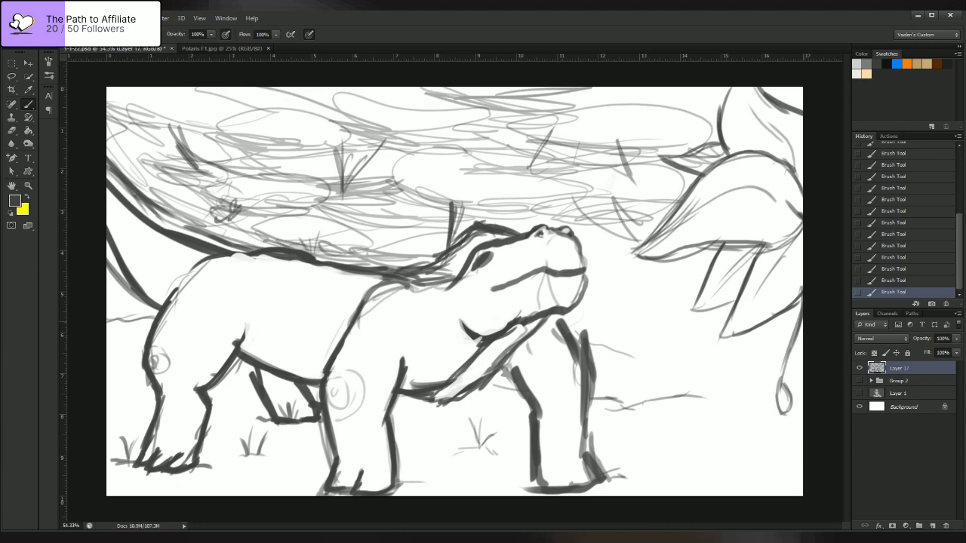
left_click_drag(801, 324, 796, 392)
mouse_move(802, 360)
left_mouse_down()
mouse_move(795, 424)
mouse_move(801, 324)
left_mouse_up()
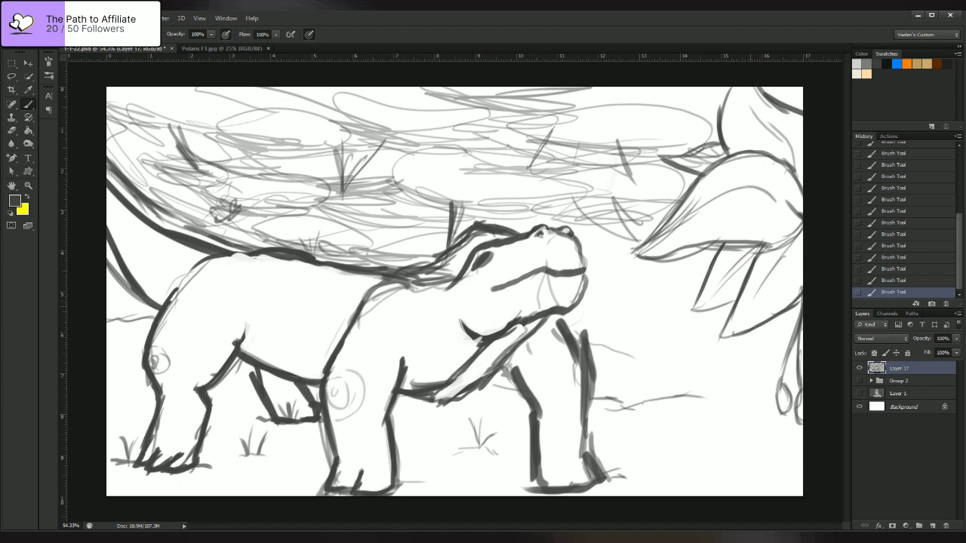
- Sketch a large curved leaf in the lower-right area of the canvas, beneath the hanging stems
left_click_drag(735, 361, 800, 427)
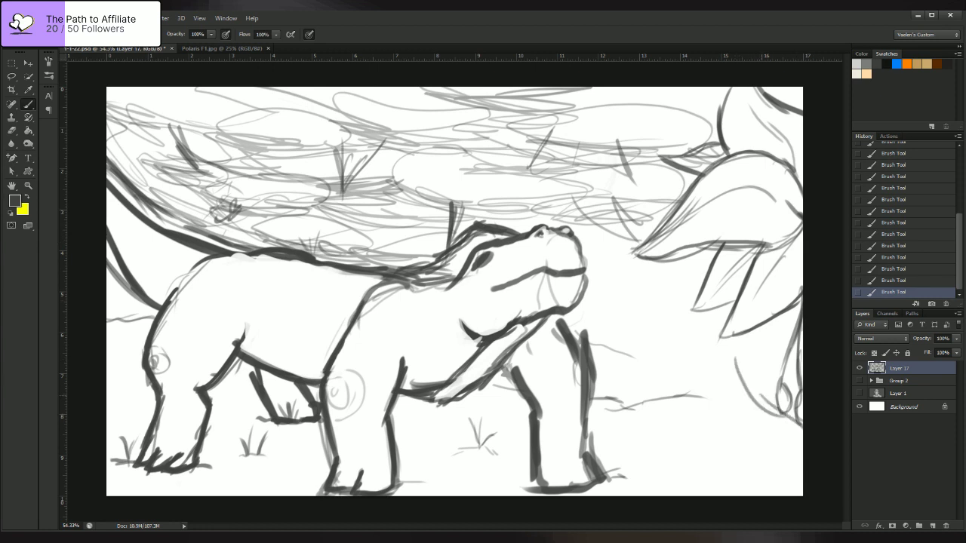
left_click_drag(734, 356, 729, 410)
mouse_move(735, 368)
left_mouse_down()
mouse_move(730, 380)
mouse_move(778, 489)
mouse_move(747, 476)
left_mouse_up()
mouse_move(734, 356)
left_mouse_down()
mouse_move(754, 402)
mouse_move(785, 416)
mouse_move(794, 486)
left_mouse_up()
left_click_drag(759, 424, 796, 467)
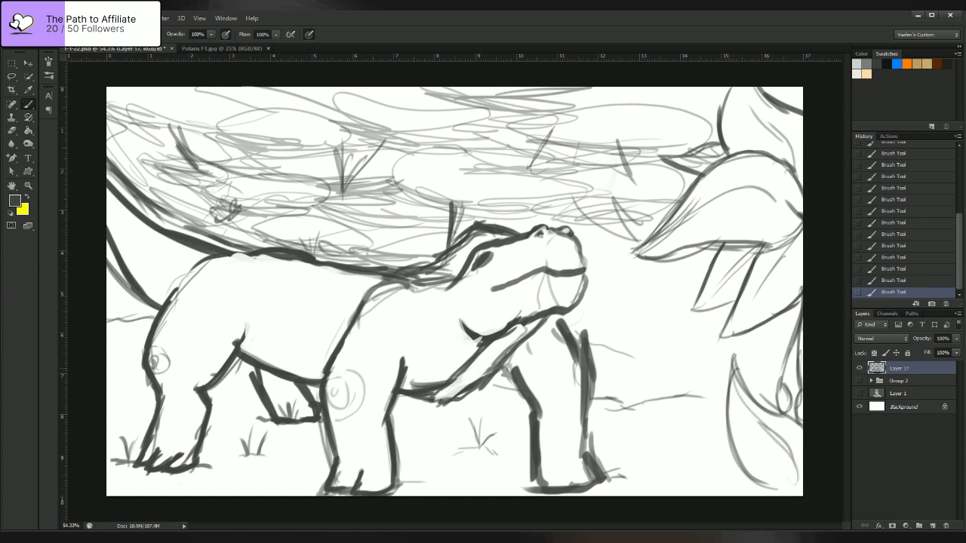
- Draw a low rounded shape along the canvas's bottom edge below the curved leaf, and add a stroke inside that leaf
mouse_move(687, 496)
left_mouse_down()
mouse_move(719, 483)
mouse_move(775, 496)
mouse_move(714, 481)
mouse_move(689, 496)
left_mouse_up()
left_click_drag(691, 496, 769, 496)
left_click_drag(732, 431, 782, 496)
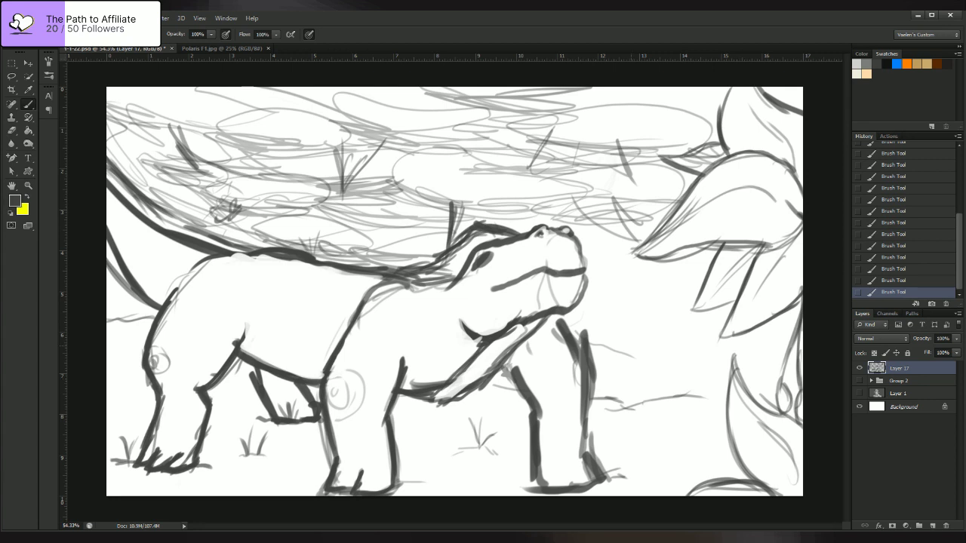
- Extend the two ground lines toward the right-hand leaves and draw a tall dark stem in front of the creature's snout
left_click_drag(646, 349, 723, 330)
mouse_move(685, 394)
left_mouse_down()
mouse_move(743, 373)
mouse_move(783, 375)
left_mouse_up()
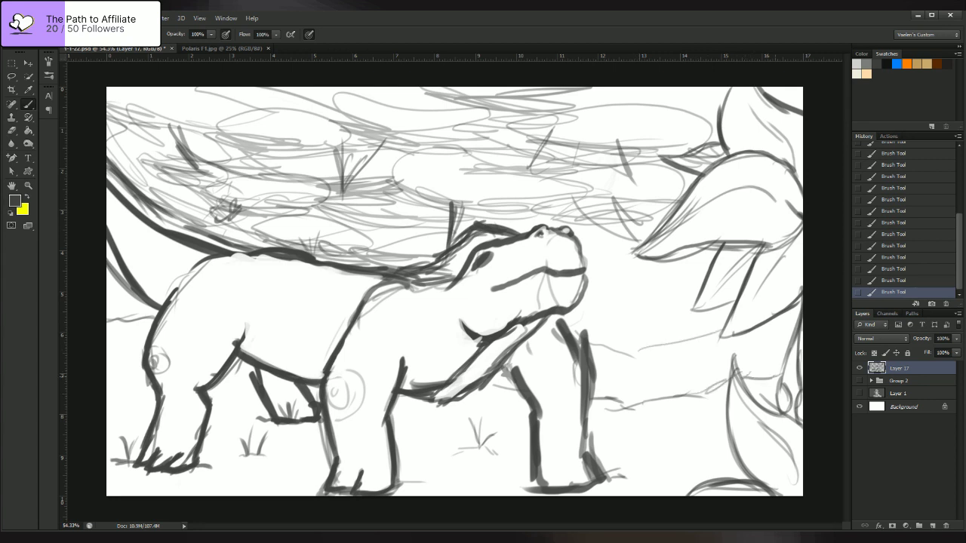
left_click_drag(647, 338, 654, 358)
mouse_move(630, 250)
left_mouse_down()
mouse_move(648, 350)
mouse_move(639, 319)
left_mouse_up()
left_click_drag(632, 279, 642, 334)
mouse_move(623, 234)
left_mouse_down()
mouse_move(639, 324)
mouse_move(627, 281)
mouse_move(654, 315)
left_mouse_up()
- Scribble loose overlapping strokes around the tall stem, filling the area between the creature's snout and the hanging leaves
mouse_move(588, 344)
left_mouse_down()
mouse_move(651, 342)
mouse_move(578, 330)
mouse_move(697, 324)
mouse_move(729, 311)
left_mouse_up()
mouse_move(642, 304)
left_mouse_down()
mouse_move(703, 277)
mouse_move(670, 341)
mouse_move(700, 330)
left_mouse_up()
left_click_drag(640, 332, 723, 325)
left_click_drag(637, 290, 699, 271)
left_click_drag(634, 270, 682, 264)
left_click_drag(601, 240, 633, 269)
mouse_move(584, 302)
left_mouse_down()
mouse_move(638, 276)
mouse_move(643, 285)
left_mouse_up()
mouse_move(638, 298)
left_mouse_down()
mouse_move(667, 261)
mouse_move(610, 240)
mouse_move(693, 267)
mouse_move(667, 269)
mouse_move(705, 268)
mouse_move(609, 250)
mouse_move(636, 226)
mouse_move(631, 241)
left_mouse_up()
- Thicken the background scribbles with horizontal strokes just above the creature's head and back
mouse_move(590, 204)
left_mouse_down()
mouse_move(646, 217)
mouse_move(669, 202)
mouse_move(615, 214)
mouse_move(613, 229)
mouse_move(473, 217)
mouse_move(533, 225)
mouse_move(579, 202)
mouse_move(464, 206)
left_mouse_up()
left_click_drag(376, 193, 450, 203)
left_click_drag(299, 190, 437, 197)
mouse_move(308, 222)
left_mouse_down()
mouse_move(397, 193)
mouse_move(413, 216)
left_mouse_up()
mouse_move(303, 193)
left_mouse_down()
mouse_move(420, 220)
mouse_move(314, 259)
mouse_move(424, 248)
mouse_move(396, 240)
mouse_move(448, 226)
mouse_move(314, 248)
mouse_move(205, 227)
mouse_move(311, 205)
mouse_move(216, 205)
mouse_move(261, 246)
mouse_move(122, 159)
mouse_move(266, 198)
left_mouse_up()
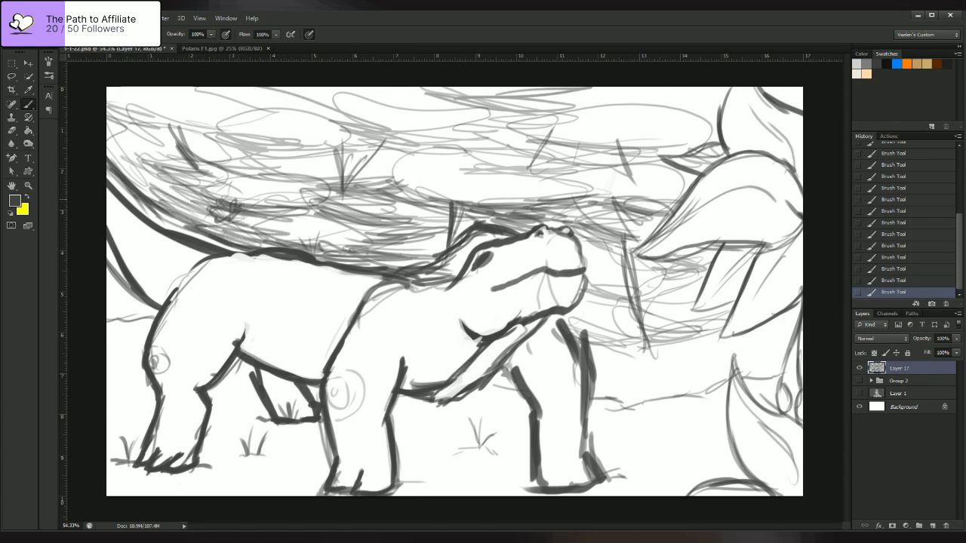
- Add denser scribbled strokes across the upper background, from above the tail to the area over the head
mouse_move(219, 165)
left_mouse_down()
mouse_move(274, 172)
mouse_move(219, 162)
mouse_move(226, 148)
mouse_move(198, 141)
mouse_move(320, 148)
mouse_move(252, 149)
left_mouse_up()
mouse_move(252, 149)
left_mouse_down()
mouse_move(308, 151)
mouse_move(133, 130)
left_mouse_up()
mouse_move(178, 151)
left_mouse_down()
mouse_move(110, 134)
mouse_move(161, 127)
mouse_move(126, 119)
mouse_move(222, 128)
mouse_move(233, 120)
mouse_move(199, 124)
left_mouse_up()
mouse_move(299, 116)
left_mouse_down()
mouse_move(370, 136)
mouse_move(476, 142)
mouse_move(510, 173)
left_mouse_up()
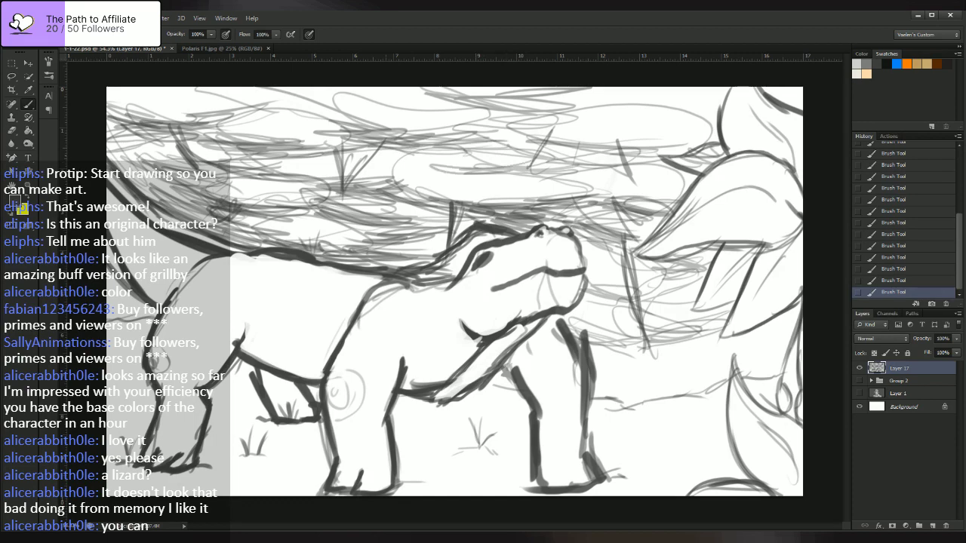
mouse_move(371, 178)
left_mouse_down()
mouse_move(435, 152)
mouse_move(378, 176)
left_mouse_up()
mouse_move(452, 164)
left_mouse_down()
mouse_move(595, 155)
mouse_move(535, 140)
mouse_move(557, 138)
mouse_move(536, 141)
left_mouse_up()
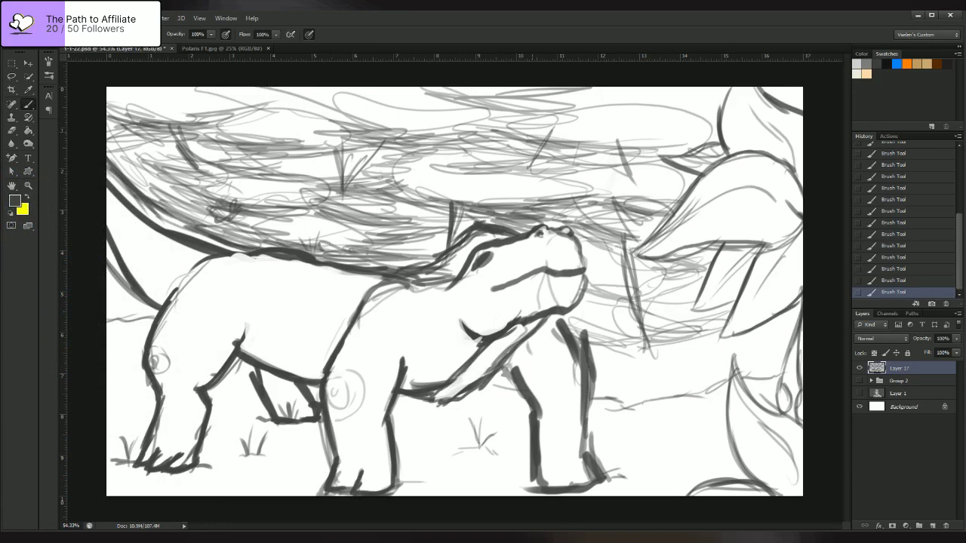
mouse_move(479, 126)
left_mouse_down()
mouse_move(536, 107)
mouse_move(439, 92)
left_mouse_up()
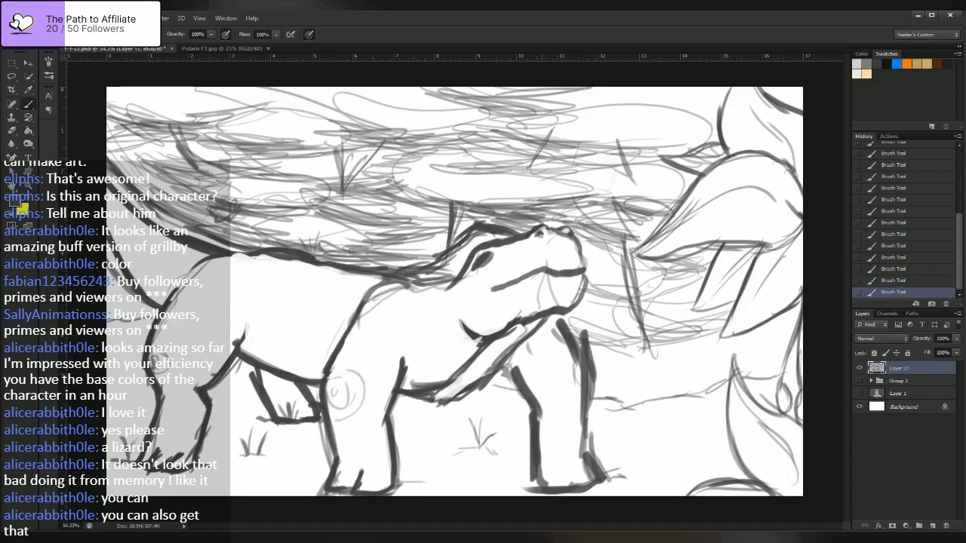
- Shade the scribbled background with broad translucent grey strokes above the back and around the stem beside the snout
mouse_move(432, 136)
left_mouse_down()
mouse_move(559, 162)
mouse_move(558, 107)
mouse_move(445, 99)
left_mouse_up()
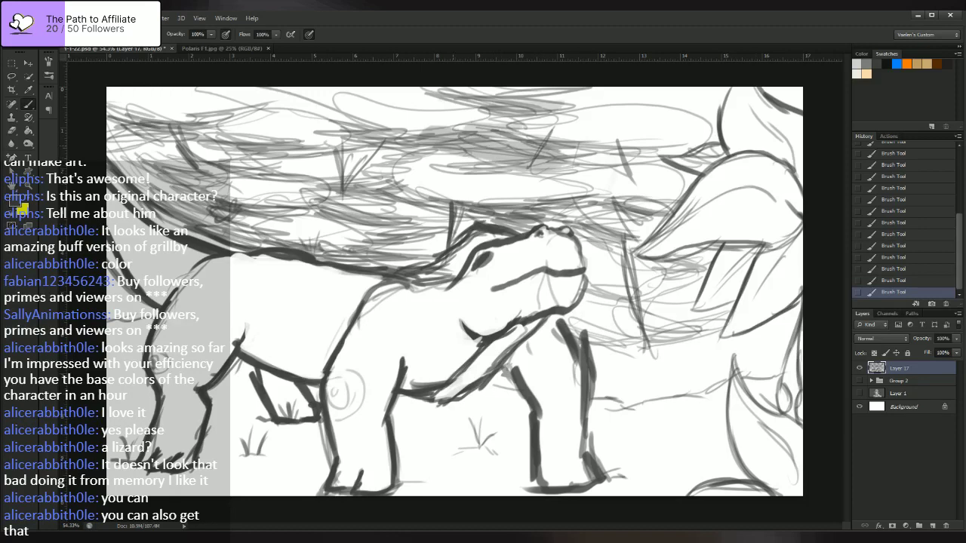
mouse_move(467, 139)
left_mouse_down()
mouse_move(406, 153)
mouse_move(213, 160)
mouse_move(317, 144)
left_mouse_up()
mouse_move(240, 148)
left_mouse_down()
mouse_move(193, 194)
mouse_move(317, 243)
mouse_move(393, 240)
left_mouse_up()
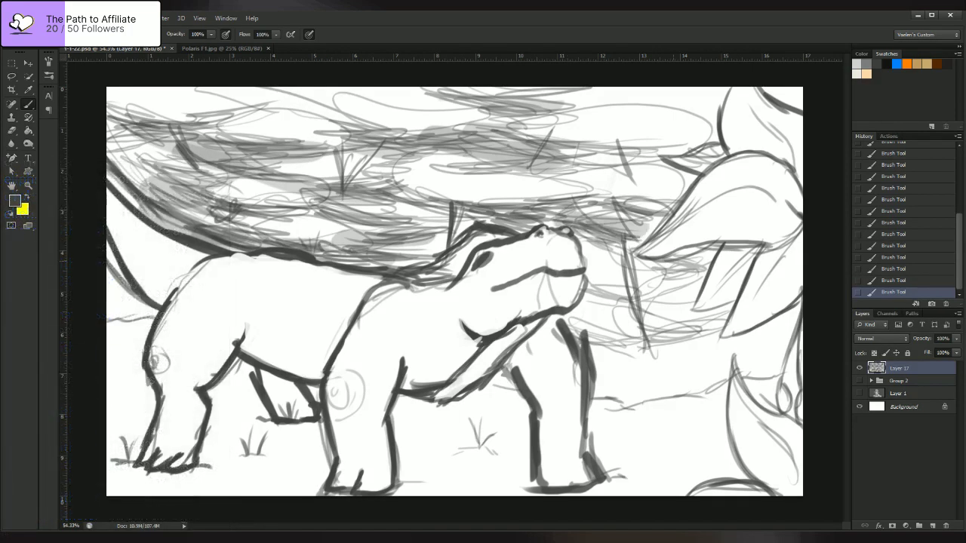
left_click_drag(584, 268, 672, 317)
left_click_drag(573, 332, 717, 347)
left_click_drag(615, 324, 706, 290)
mouse_move(683, 261)
left_mouse_down()
mouse_move(588, 227)
mouse_move(656, 195)
mouse_move(577, 189)
left_mouse_up()
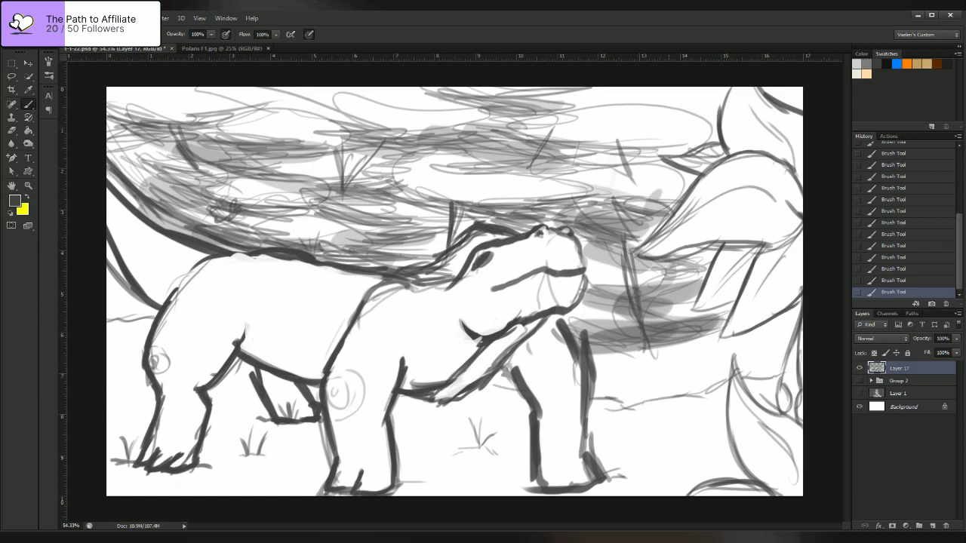
- Fill the distant ground band with flat light grey beside the tail and behind the far front leg
mouse_move(125, 320)
left_mouse_down()
mouse_move(109, 302)
mouse_move(154, 291)
left_mouse_up()
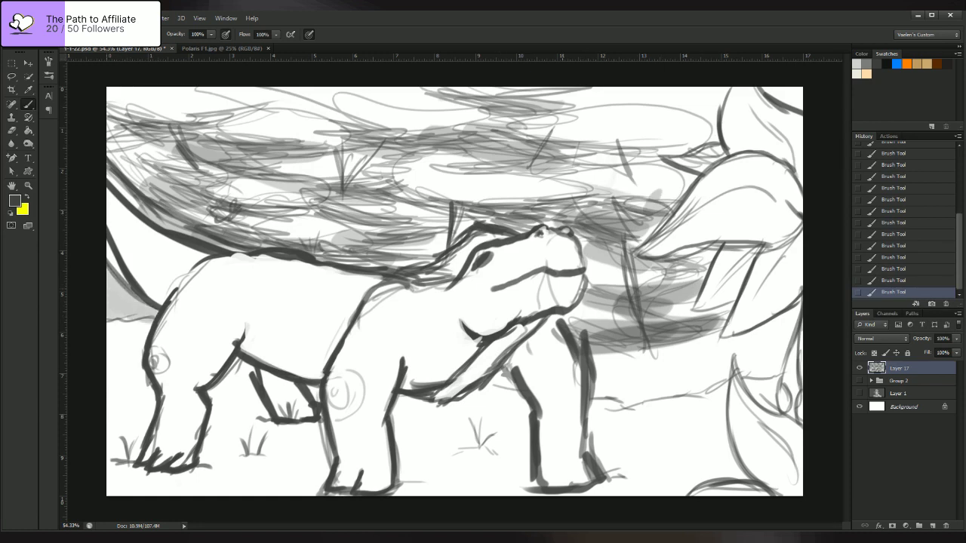
mouse_move(598, 356)
left_mouse_down()
mouse_move(640, 400)
mouse_move(685, 347)
mouse_move(718, 392)
mouse_move(743, 336)
mouse_move(764, 370)
mouse_move(799, 302)
mouse_move(596, 386)
mouse_move(604, 404)
mouse_move(649, 379)
left_mouse_up()
mouse_move(491, 377)
left_mouse_down()
mouse_move(504, 388)
mouse_move(505, 374)
left_mouse_up()
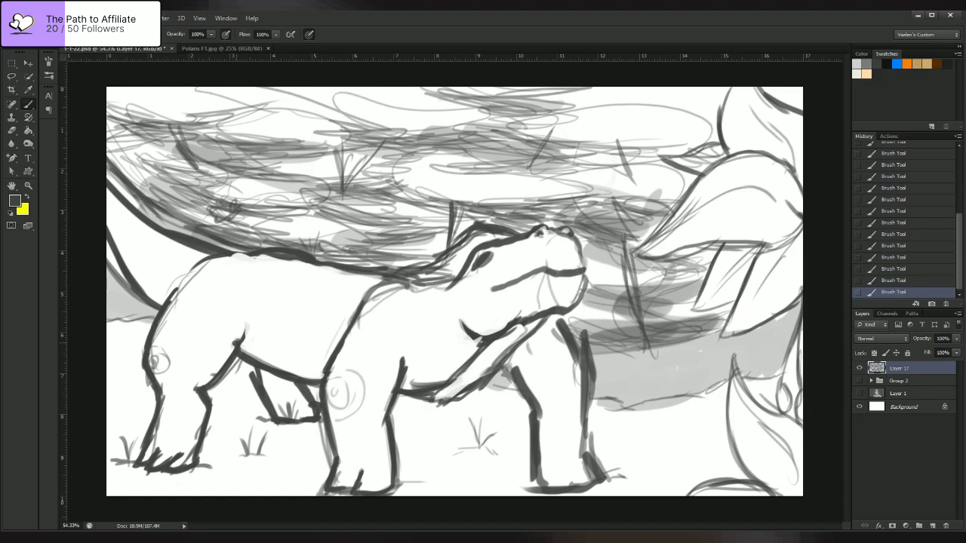
- Shade the underside of the creature's belly and chest with soft grey strokes
left_click_drag(242, 339, 325, 377)
mouse_move(245, 340)
left_mouse_down()
mouse_move(340, 358)
mouse_move(329, 347)
left_mouse_up()
left_click_drag(386, 386, 454, 364)
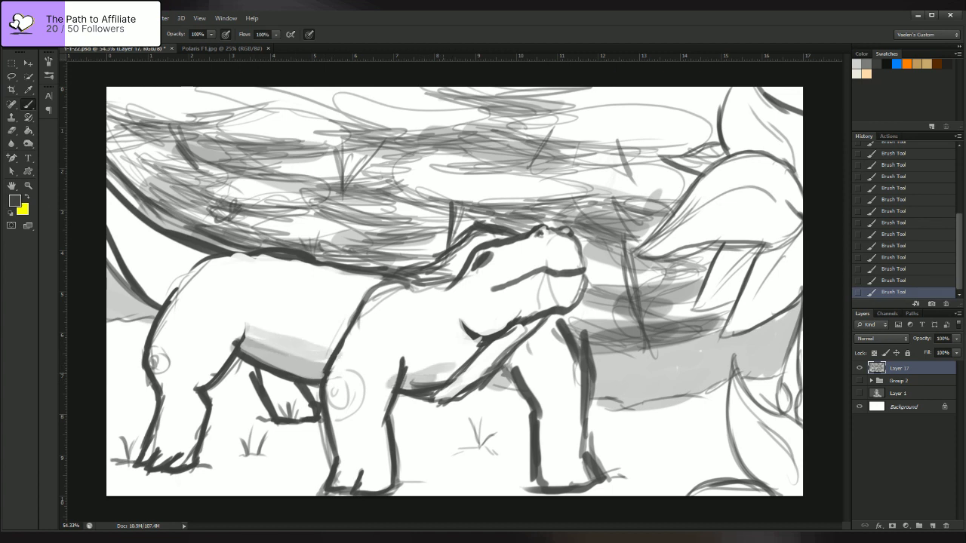
- Add grey shading to the hind legs, the far front leg and the lower side of the tail
mouse_move(193, 388)
left_mouse_down()
mouse_move(202, 406)
mouse_move(210, 379)
left_mouse_up()
mouse_move(264, 408)
left_mouse_down()
mouse_move(283, 377)
mouse_move(309, 371)
mouse_move(302, 393)
left_mouse_up()
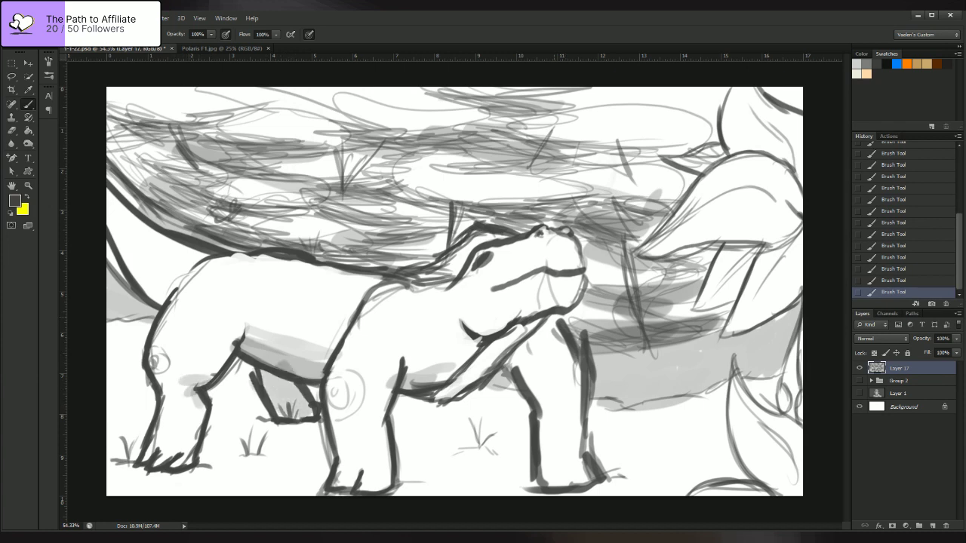
mouse_move(502, 355)
left_mouse_down()
mouse_move(549, 417)
mouse_move(543, 456)
left_mouse_up()
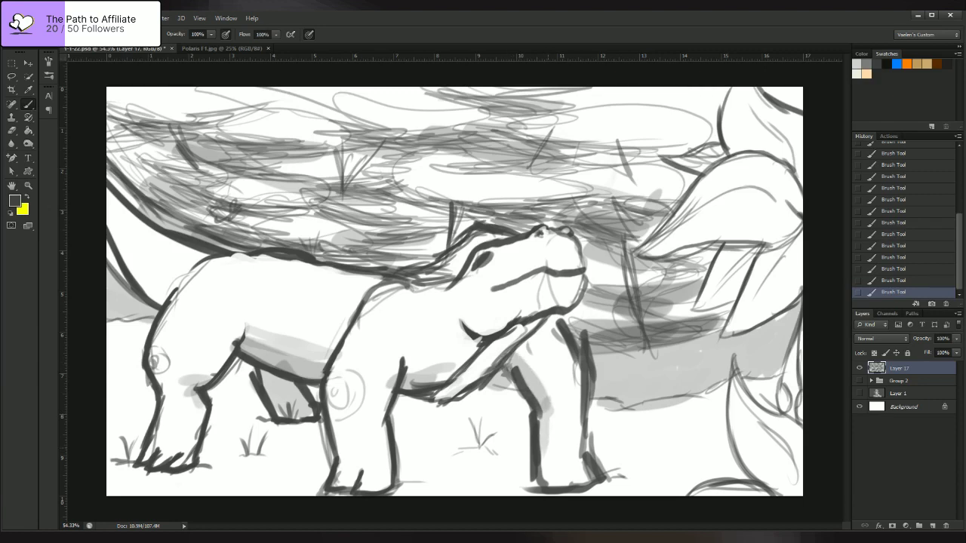
mouse_move(175, 282)
left_mouse_down()
mouse_move(138, 316)
mouse_move(140, 293)
left_mouse_up()
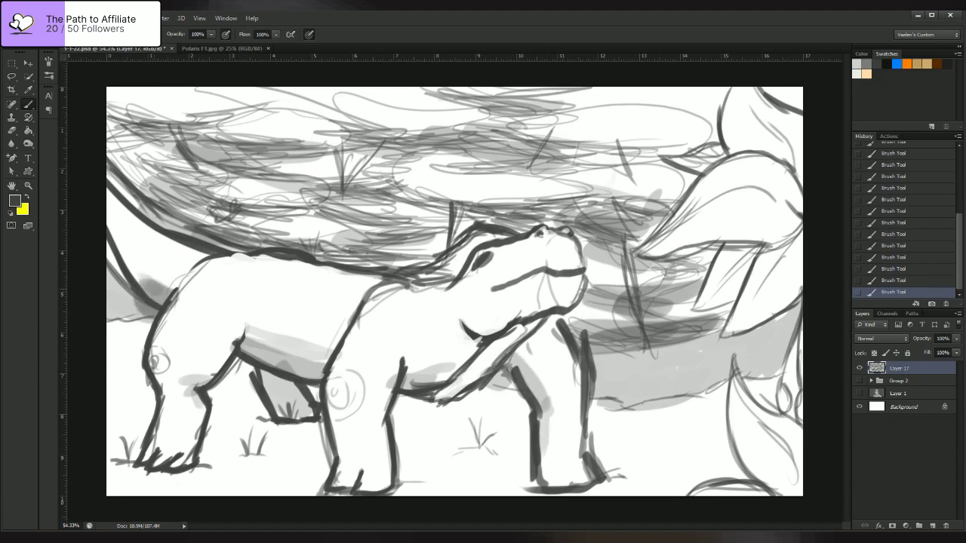
left_click_drag(115, 238, 163, 301)
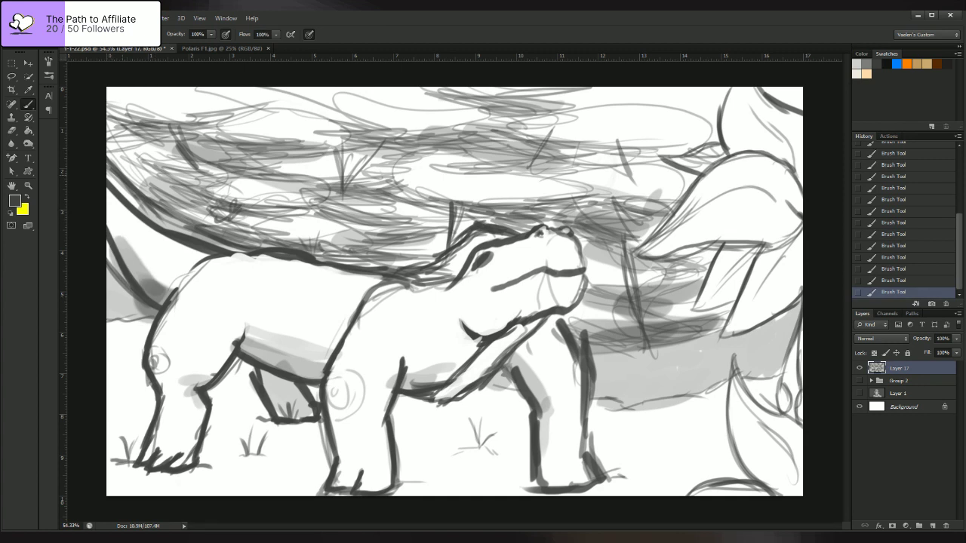